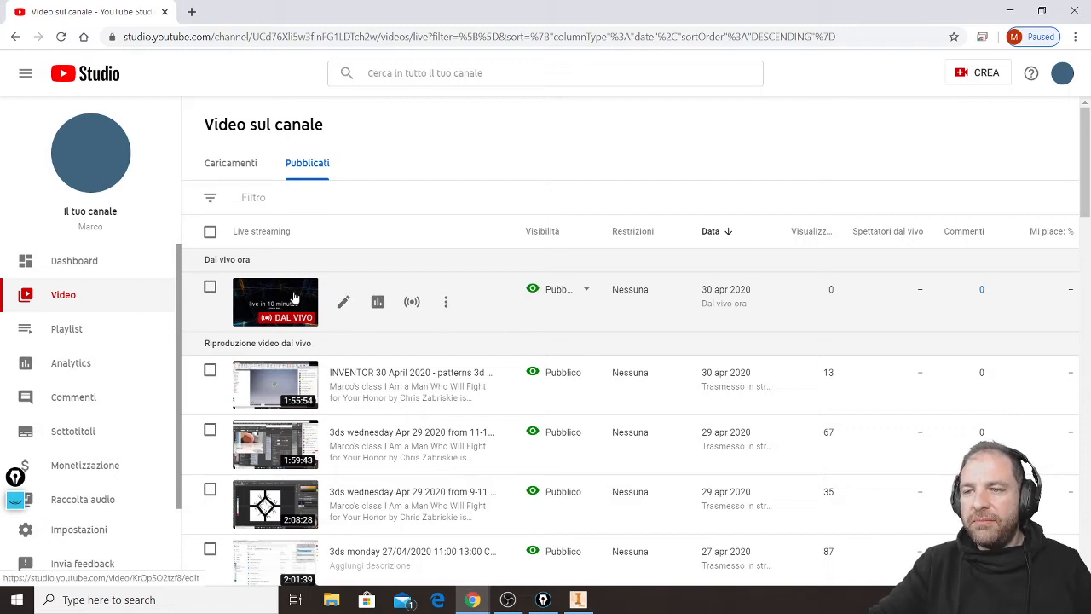
Open the current live stream's watch page, pop its chat out into a separate window and close the main browser window.
click(344, 301)
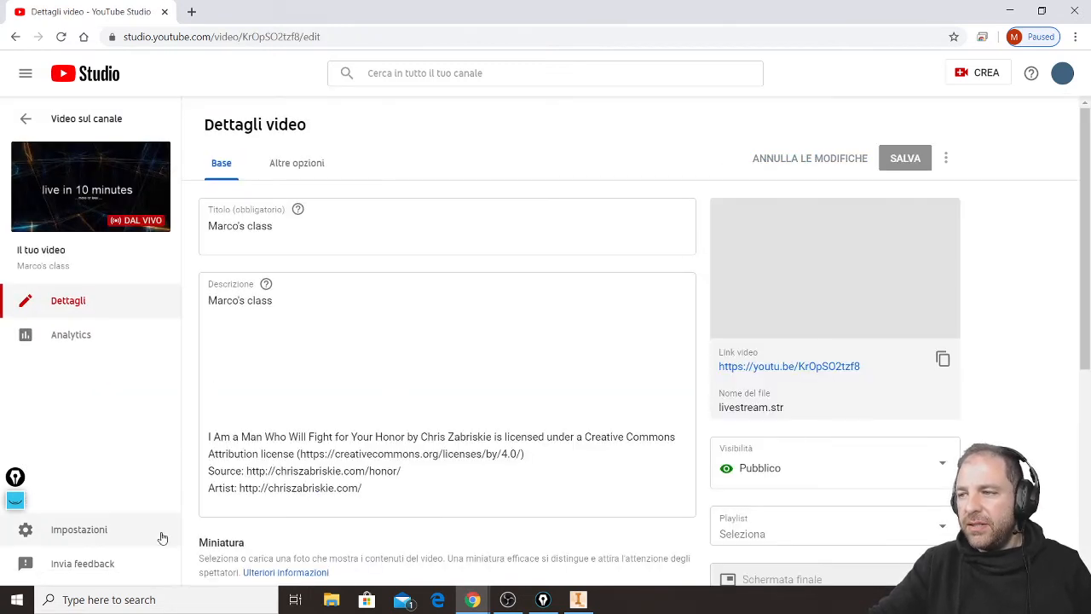
click(851, 366)
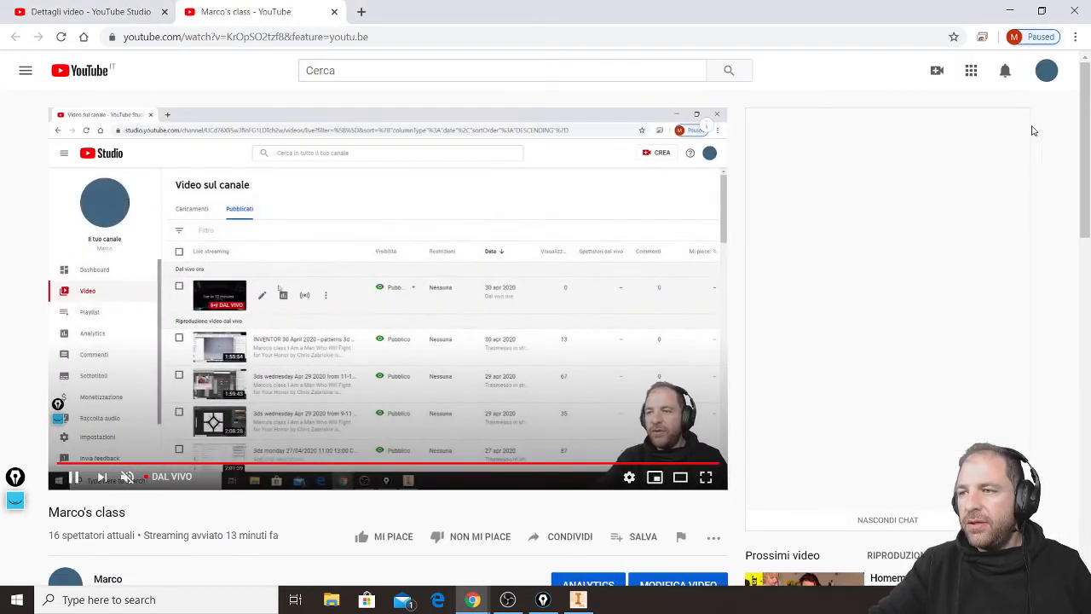
click(1009, 127)
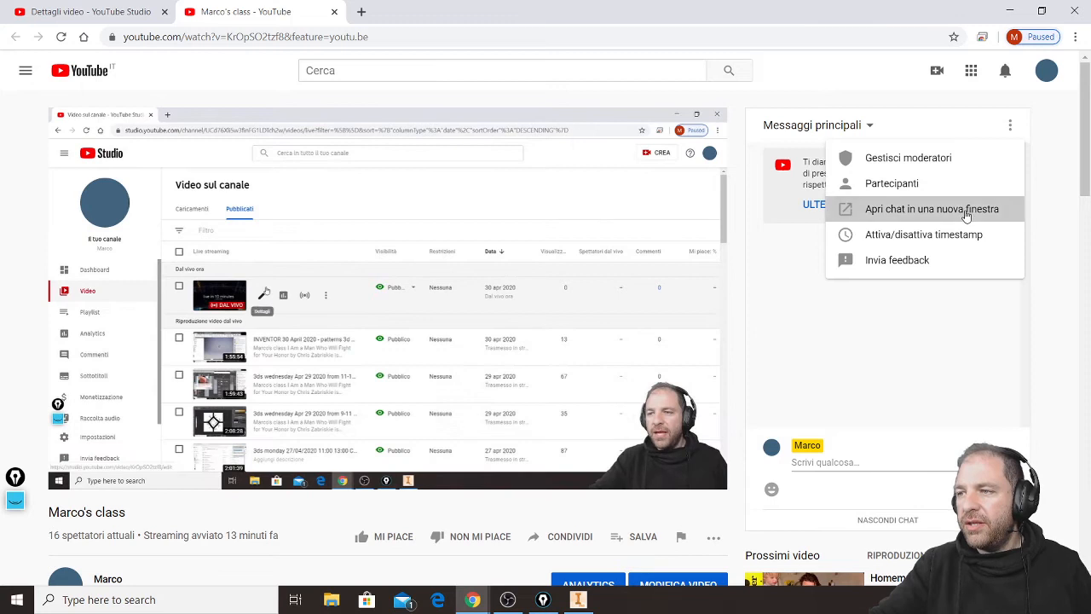
click(965, 209)
click(1086, 5)
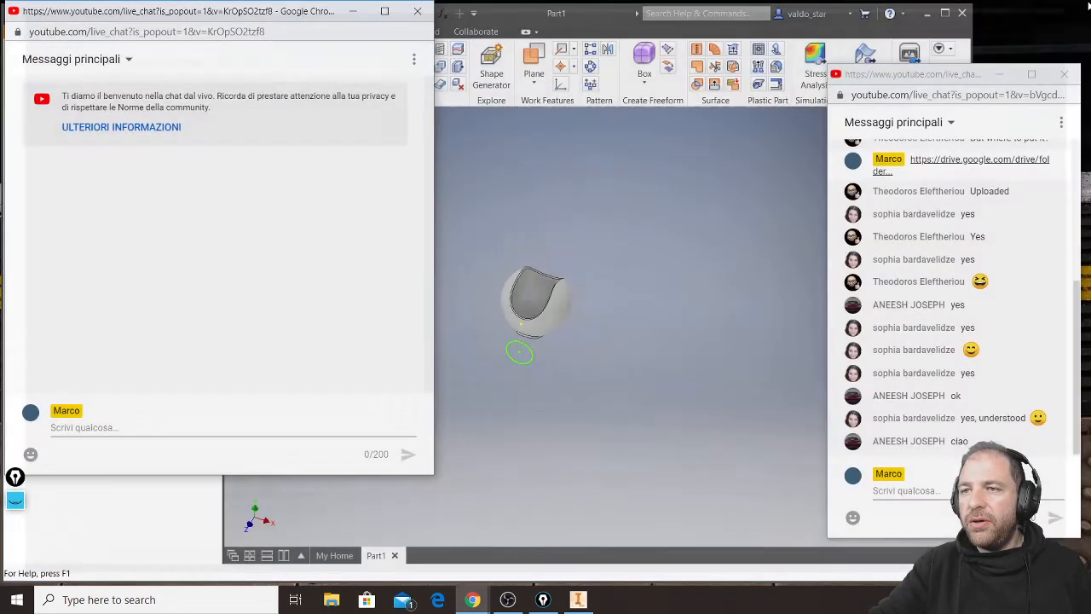
Close Inventor without saving Part1, and close the previous stream's chat window.
click(964, 12)
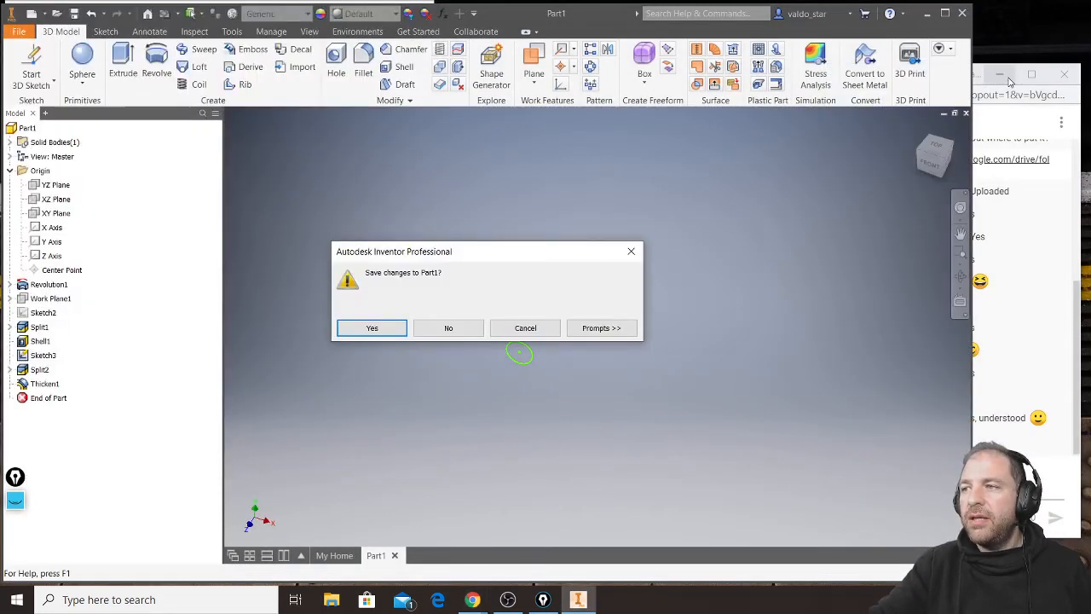
click(467, 332)
click(941, 113)
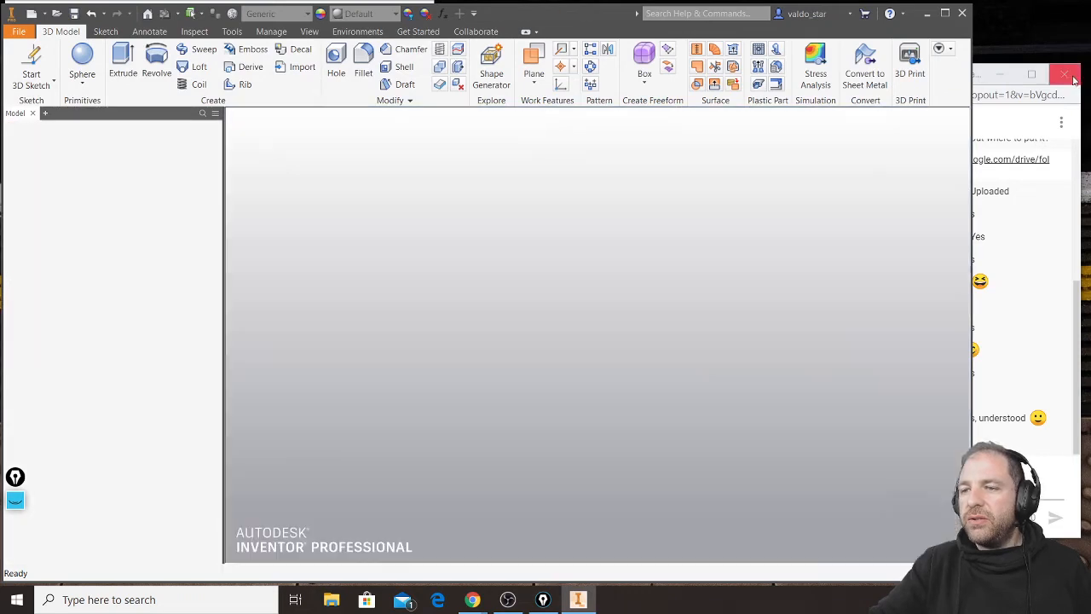
Launch AutoCAD 2019 and place the pop-out chat window beside it, making it narrower and taller.
click(17, 599)
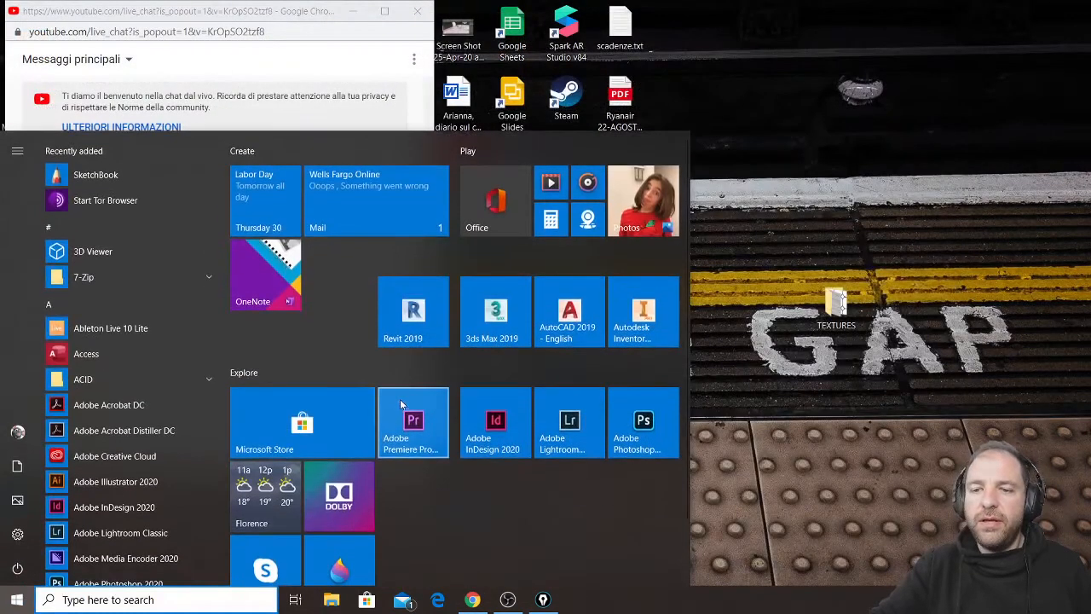
click(578, 334)
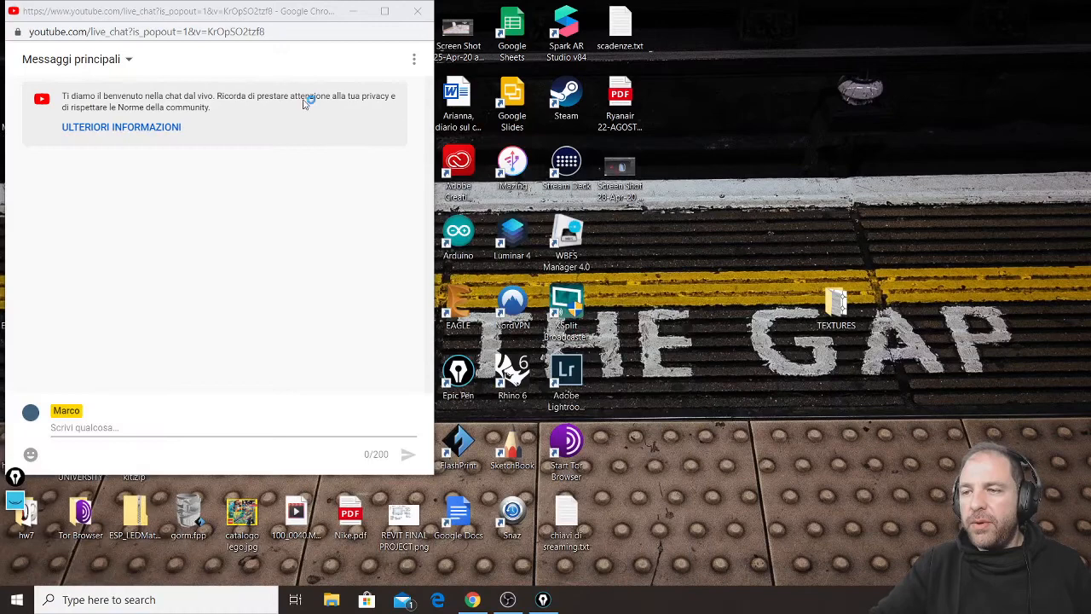
drag(215, 13, 868, 20)
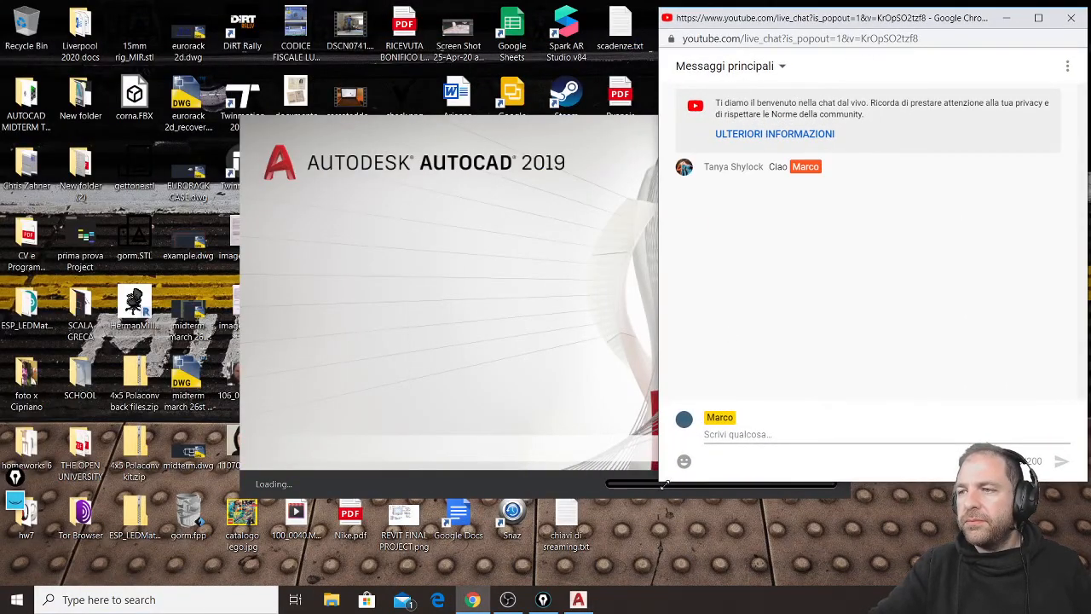
drag(661, 483, 759, 569)
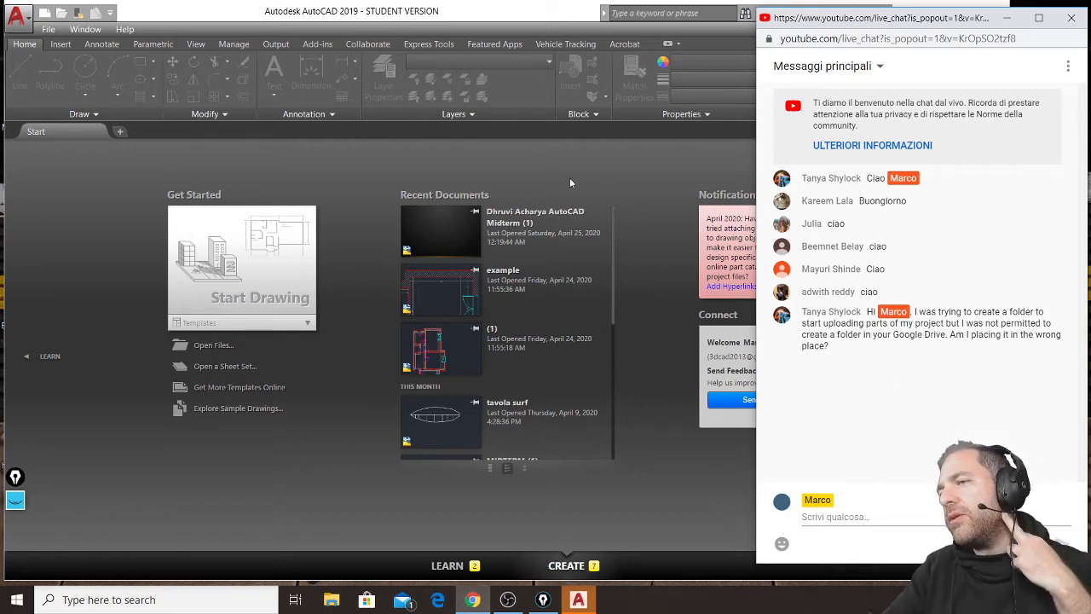
Switch to Microsoft Edge and open Google Drive's My Drive page.
click(437, 599)
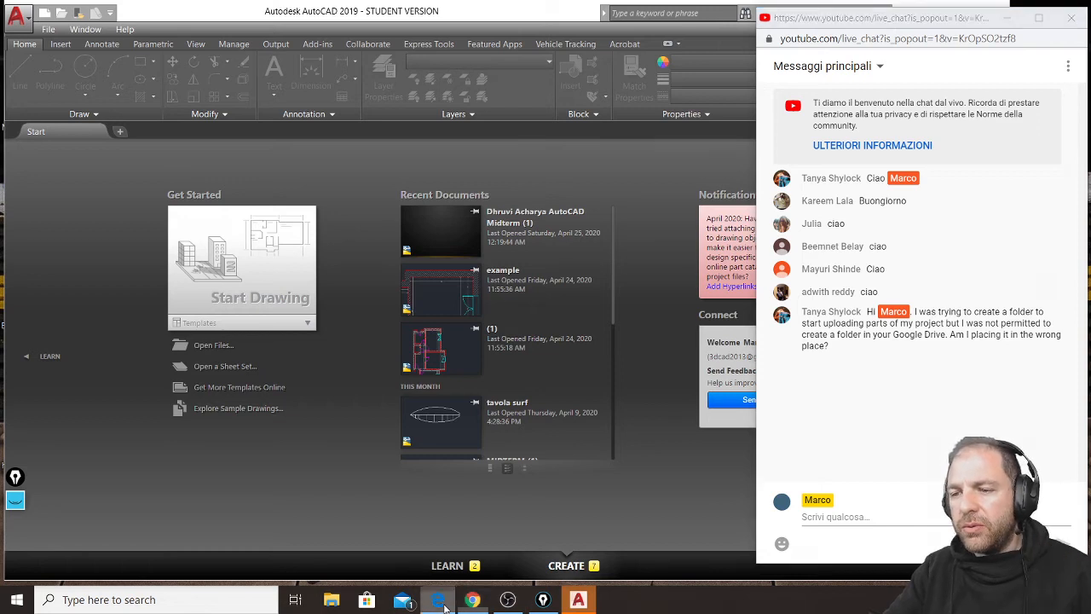
click(261, 37)
text(d)
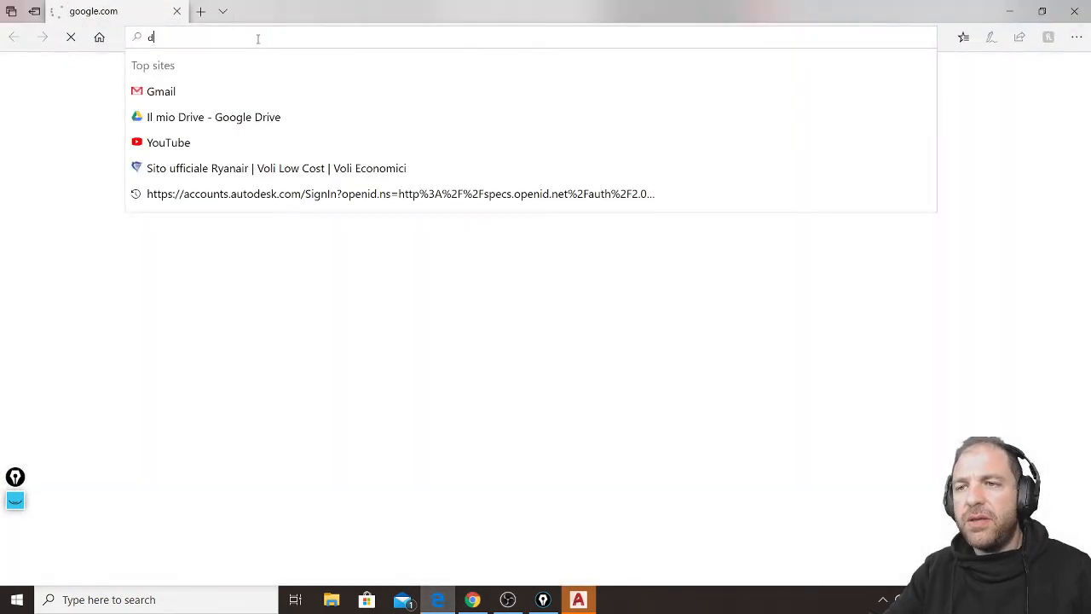
text(rive)
key(Return)
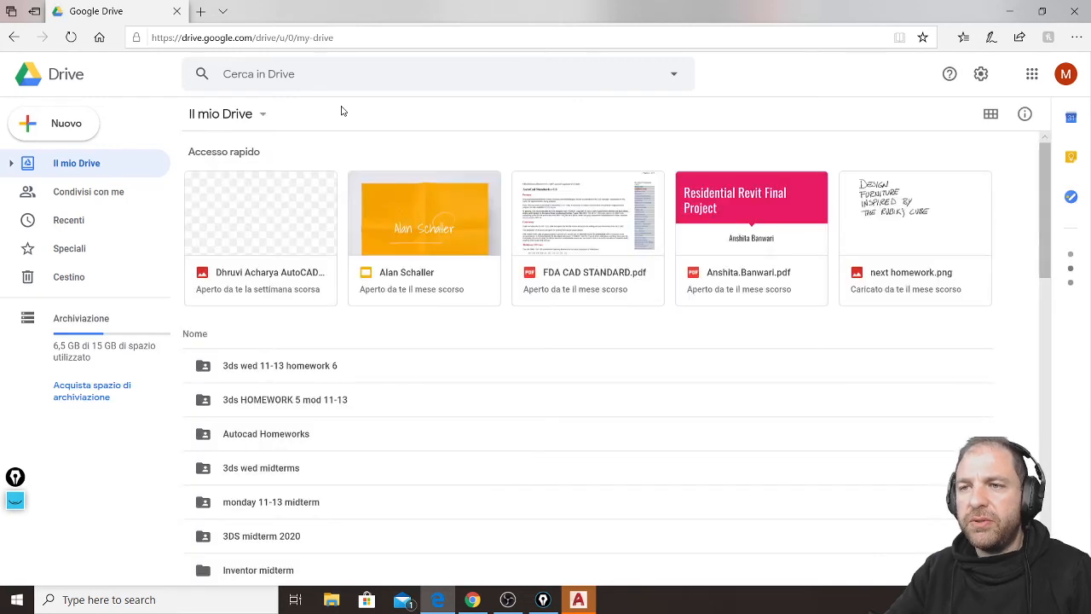
Find the Autocad Homeworks folder, set its link sharing so anyone with the link can edit, and review the advanced sharing settings.
scroll(378, 341, down, 3)
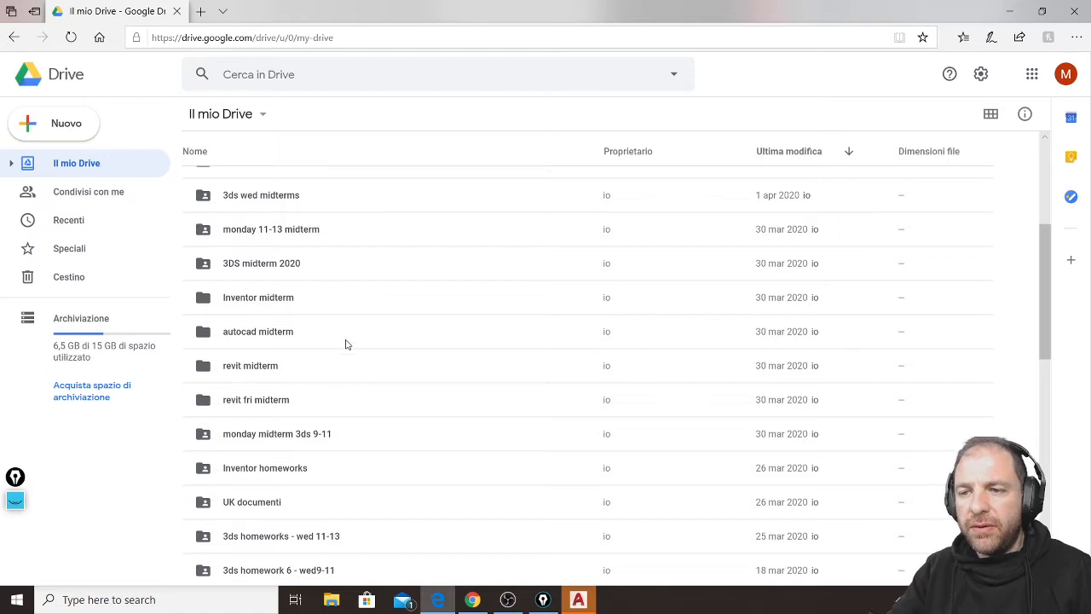
scroll(346, 344, down, 2)
scroll(346, 344, down, 3)
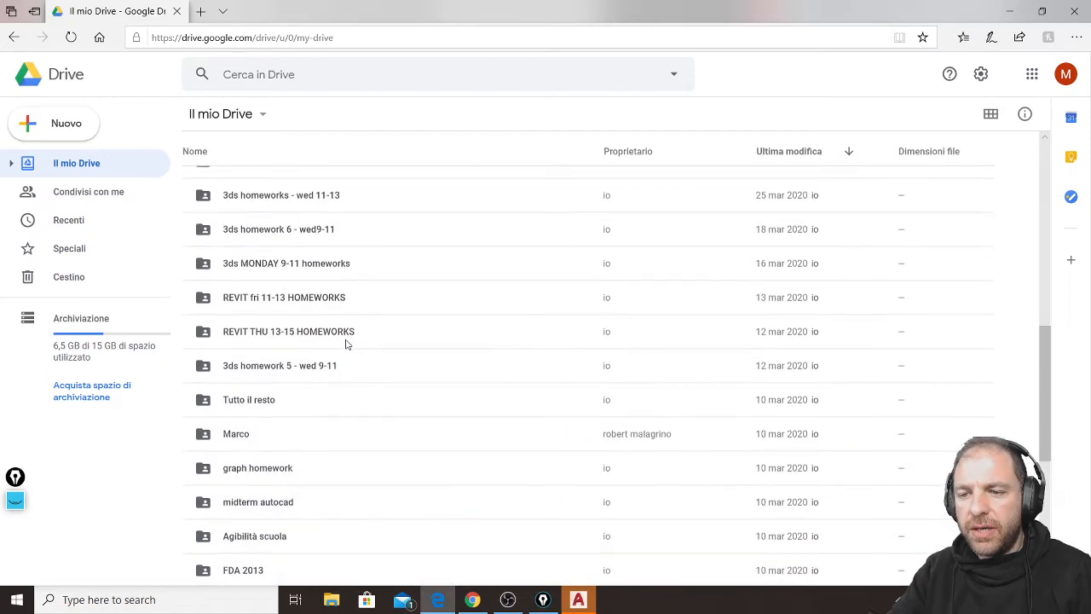
scroll(346, 345, down, 1)
scroll(313, 393, down, 2)
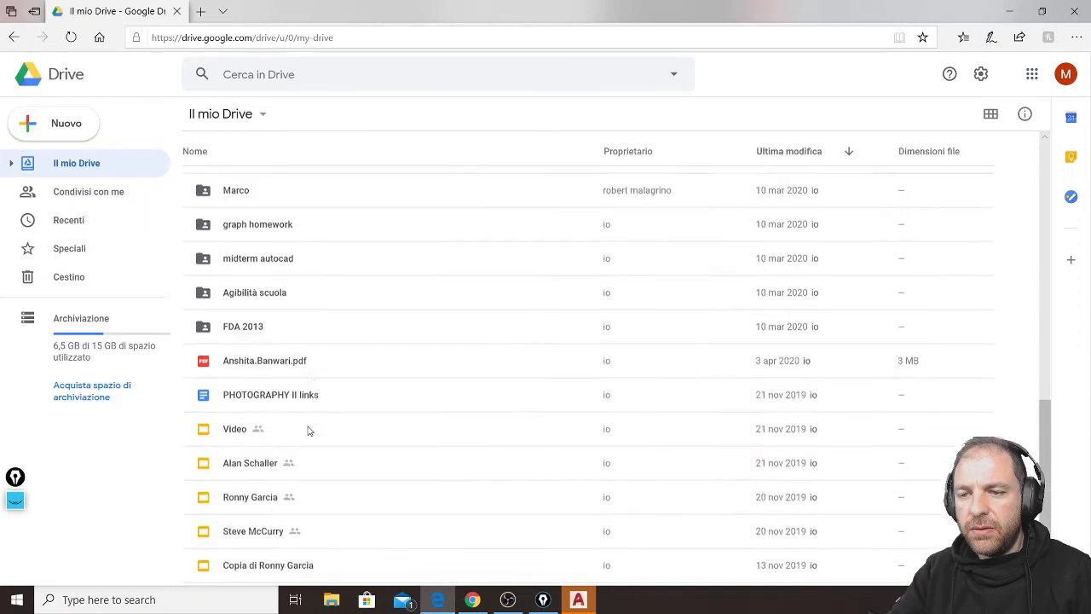
scroll(308, 424, up, 10)
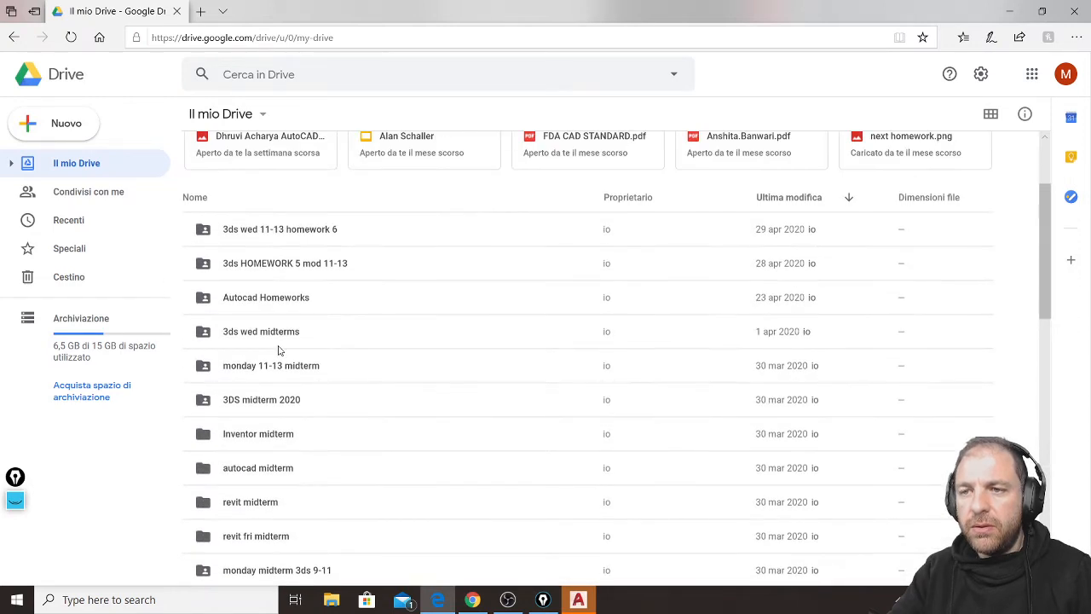
click(205, 300)
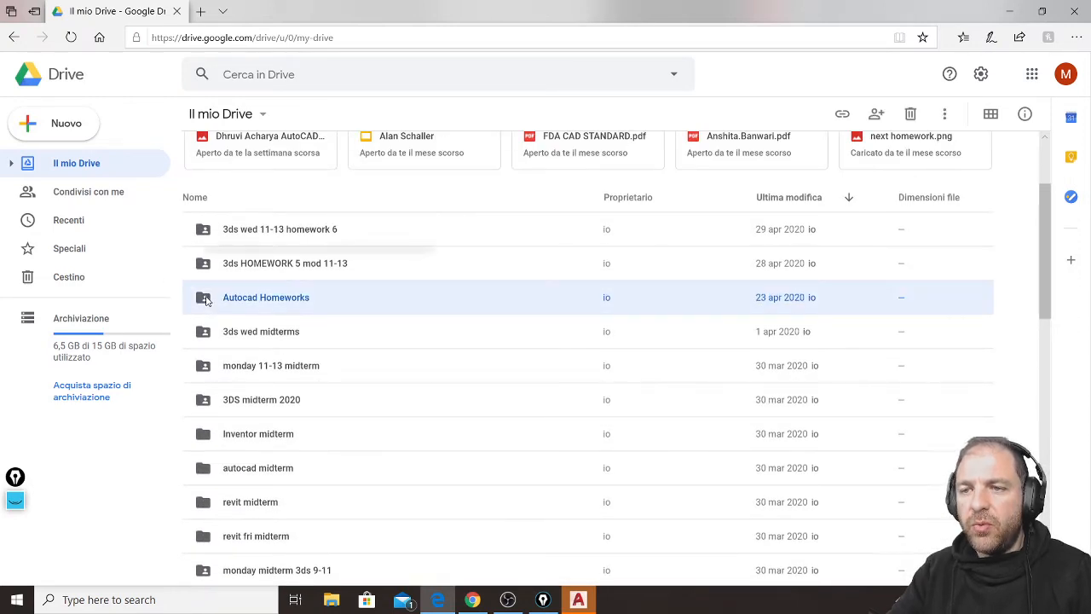
right_click(205, 300)
click(330, 312)
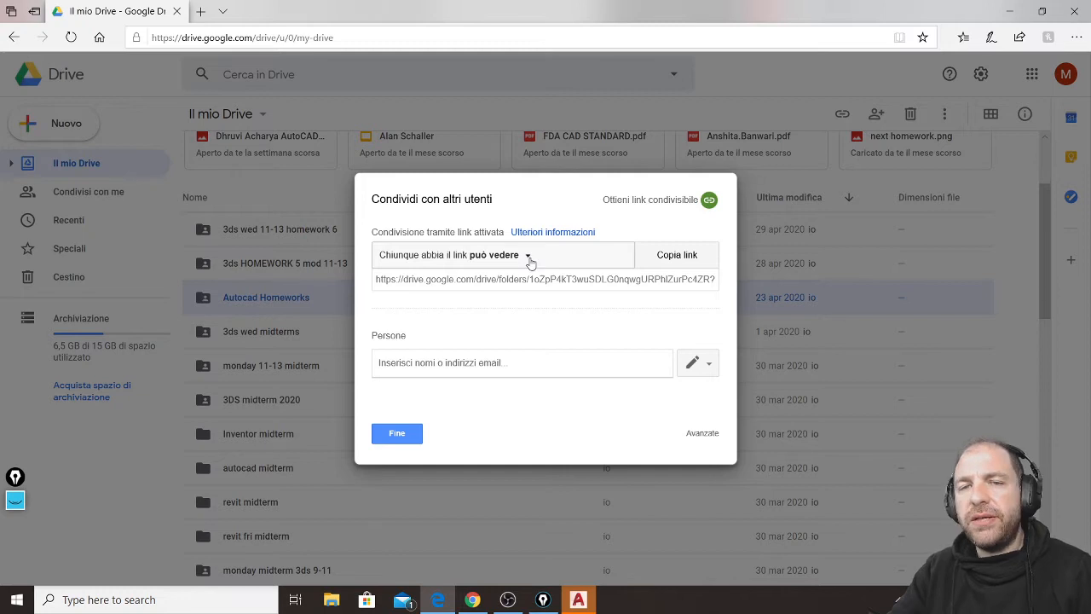
click(529, 257)
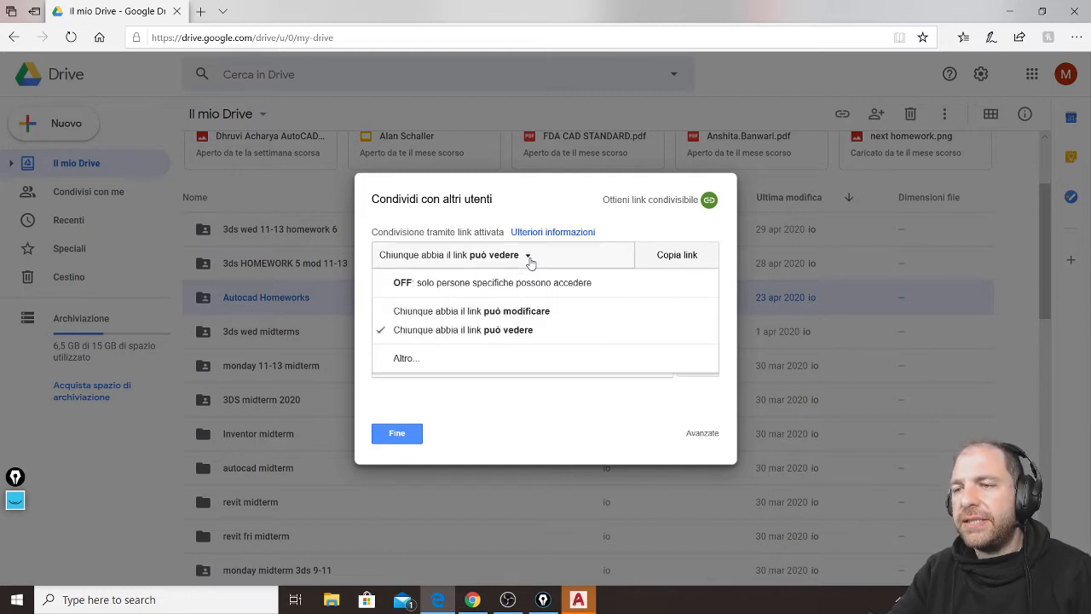
click(533, 312)
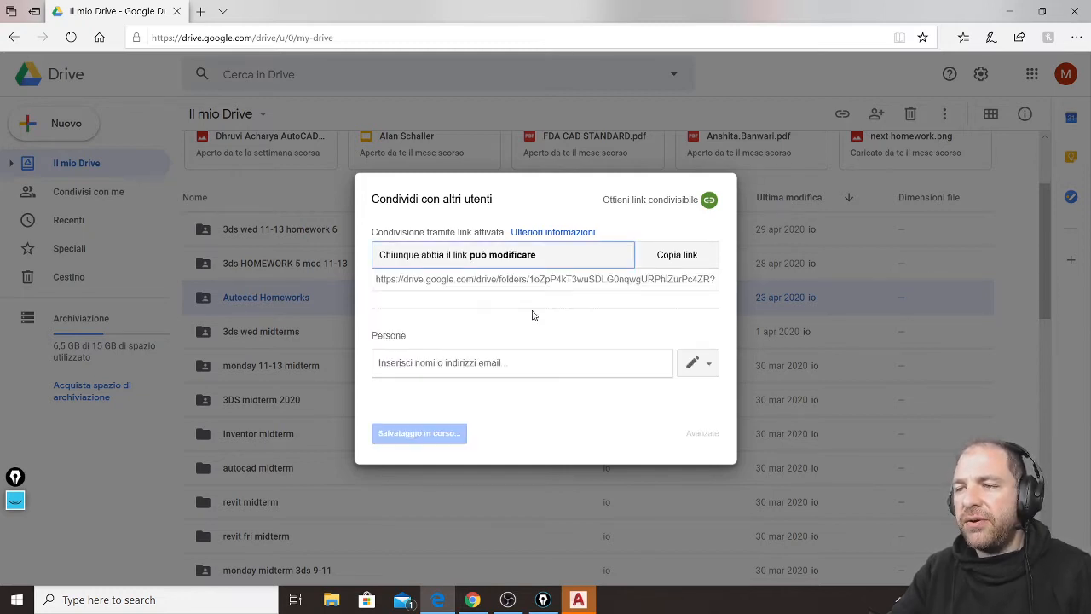
click(704, 432)
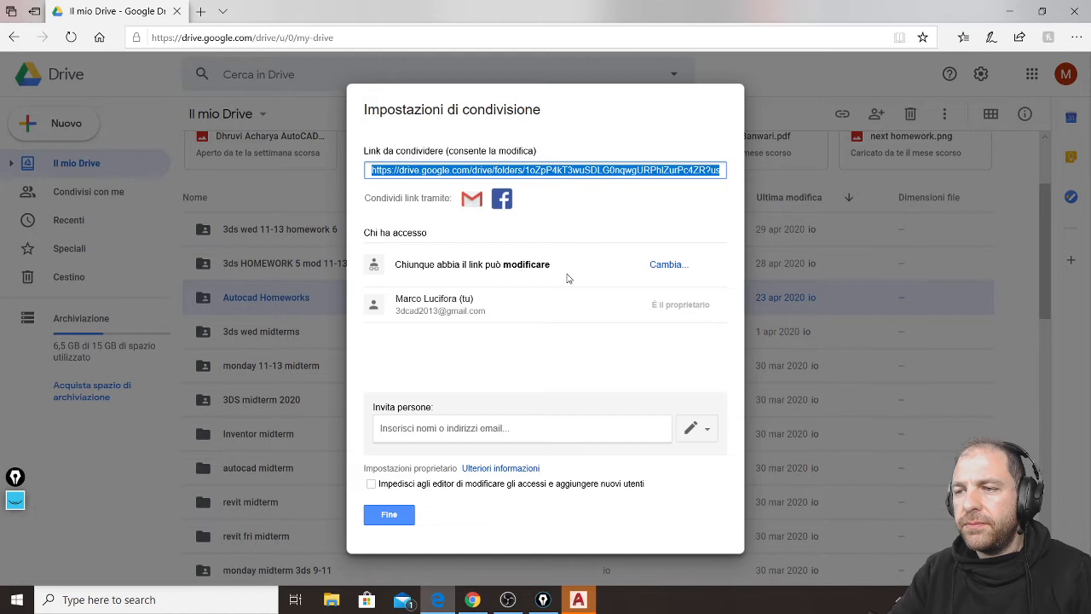
click(389, 515)
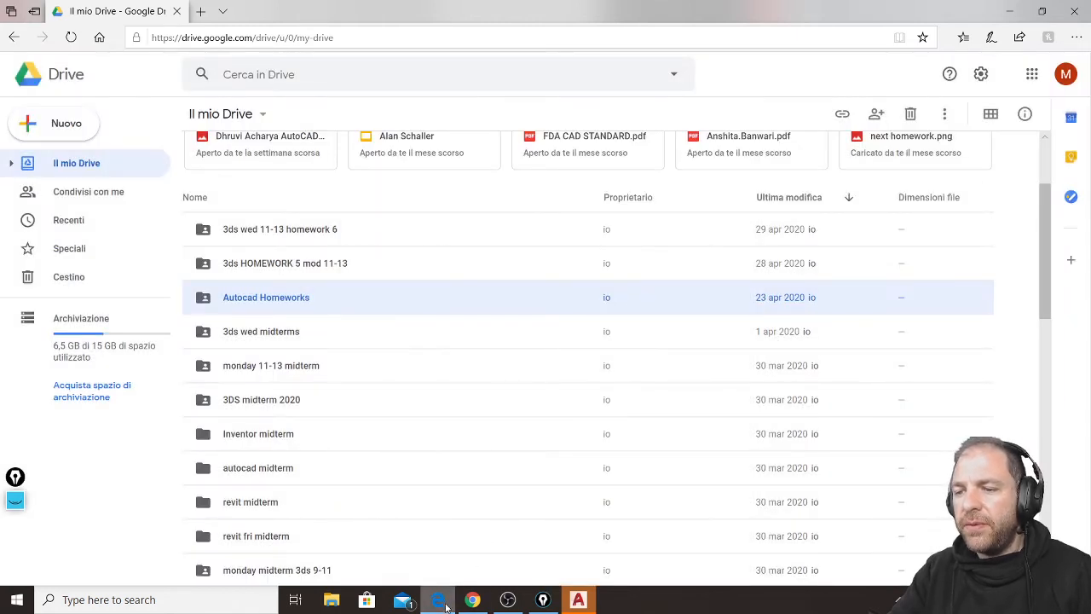
Check the live chat, and copy the sharing link of the Autocad Homeworks folder.
mouse_move(472, 603)
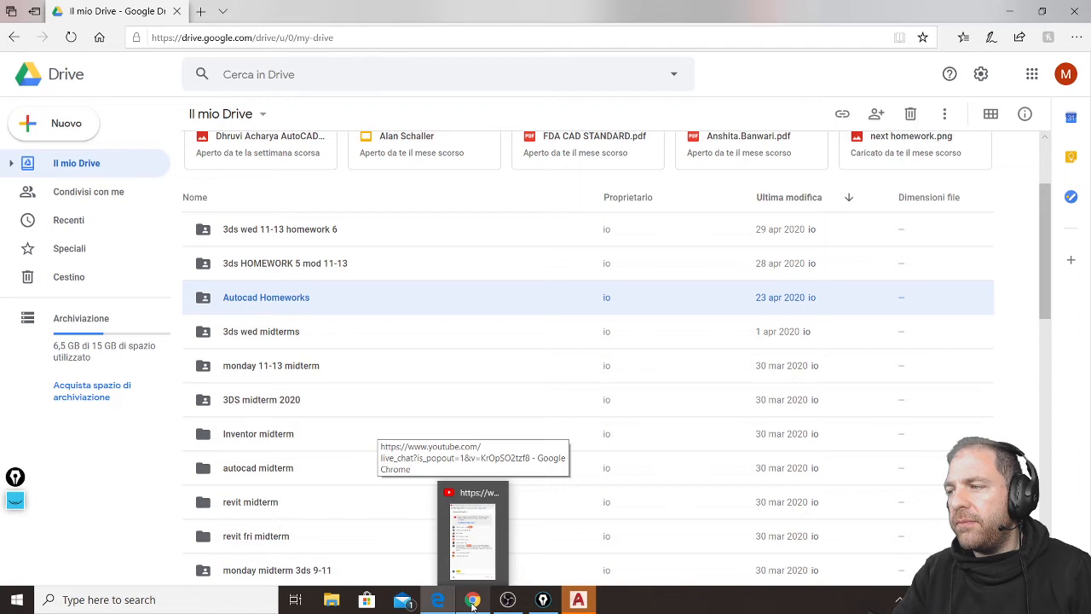
click(472, 601)
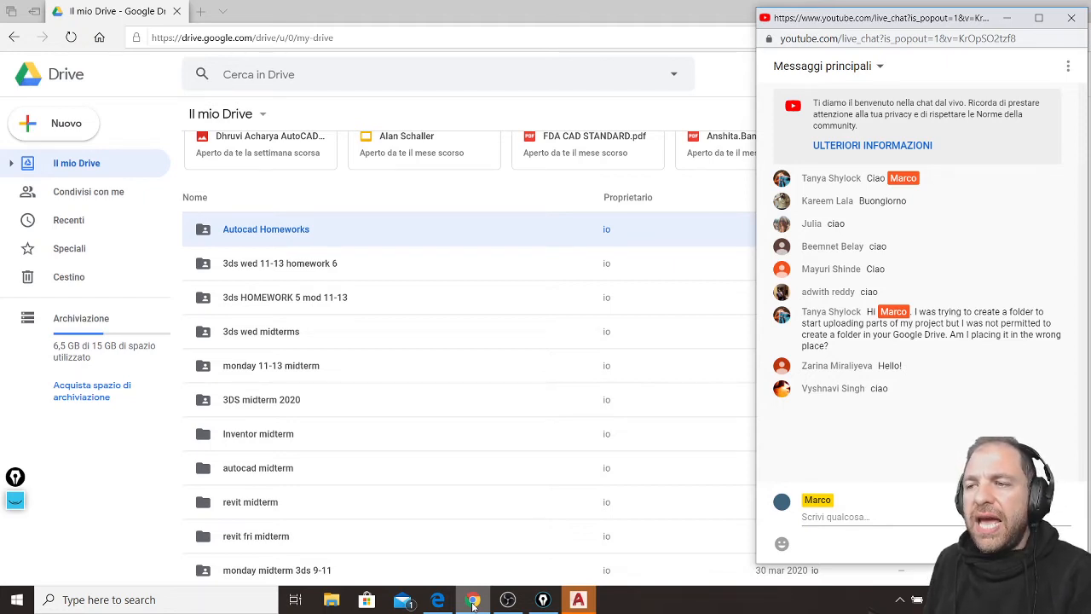
right_click(282, 230)
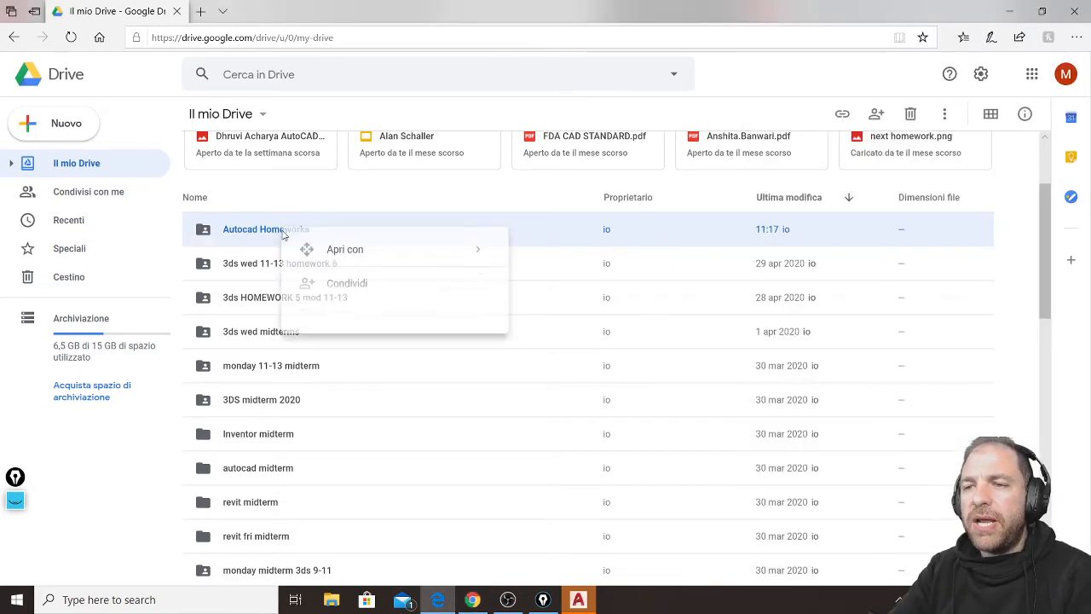
click(381, 295)
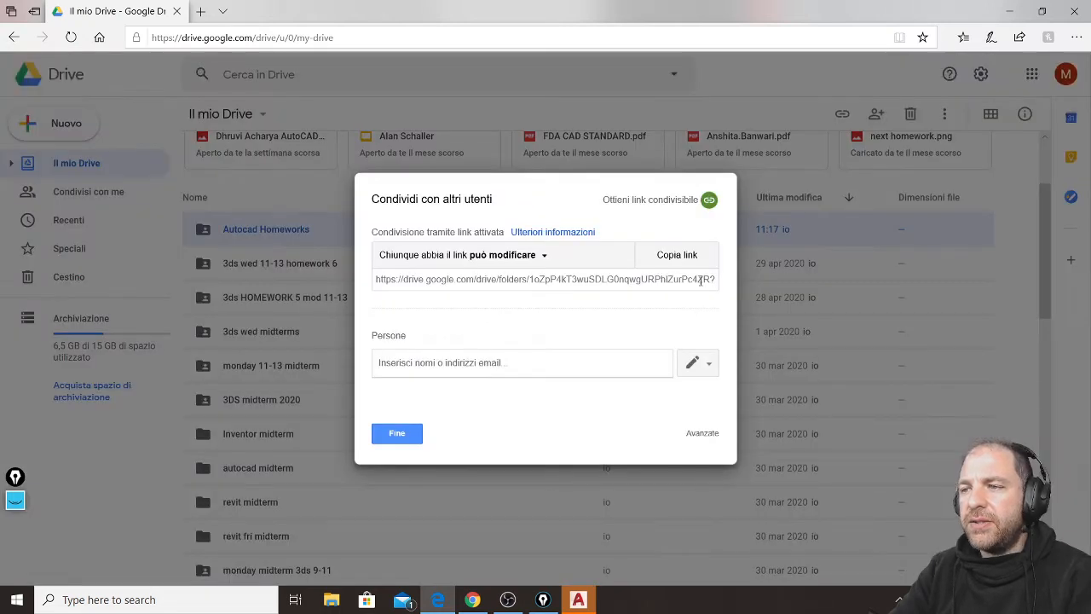
click(697, 259)
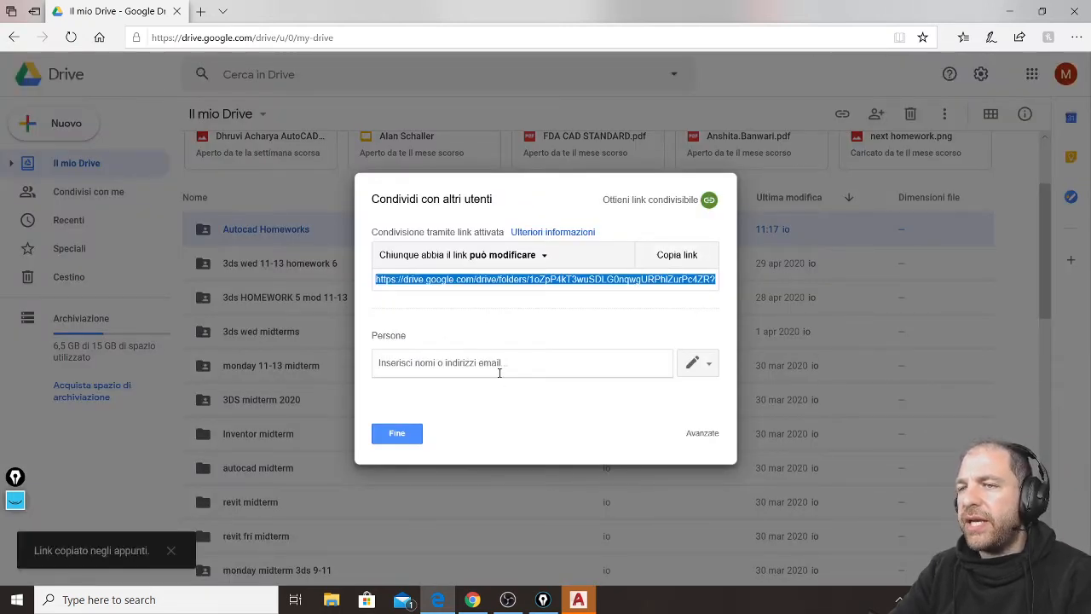
click(412, 433)
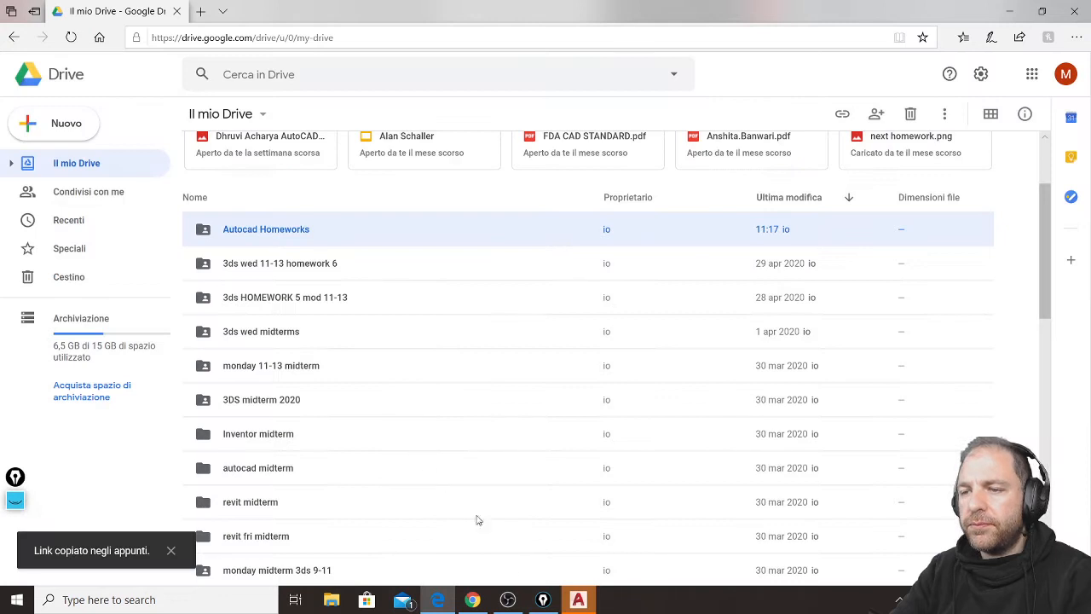
Post the copied folder link in the YouTube live chat.
click(473, 599)
click(893, 515)
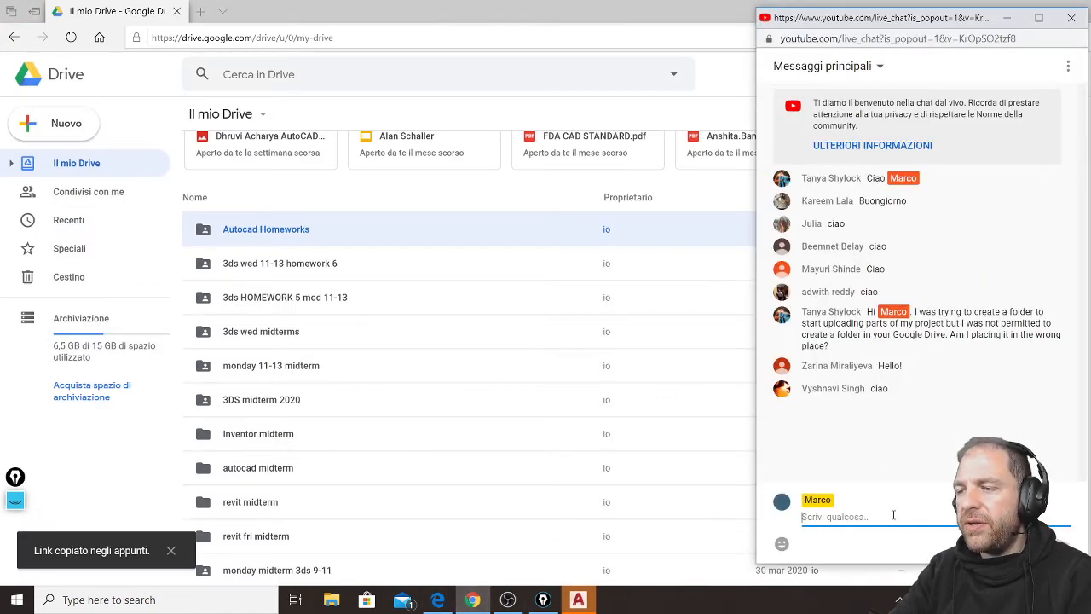
key(Return)
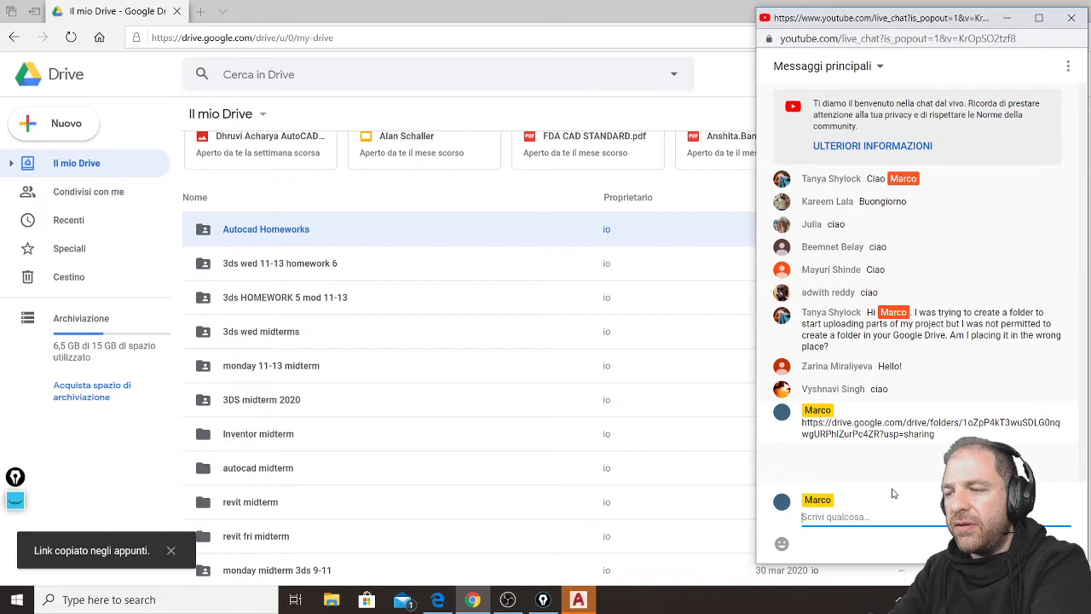
Open the posted link and check the folder's contents and its options for creating folders and uploading files.
click(906, 435)
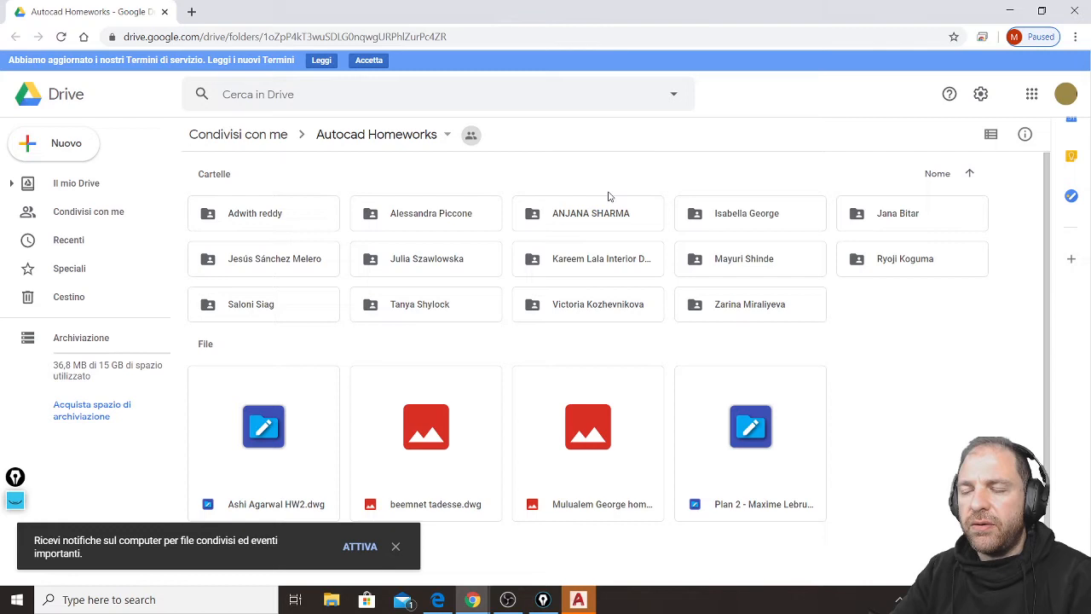
right_click(920, 402)
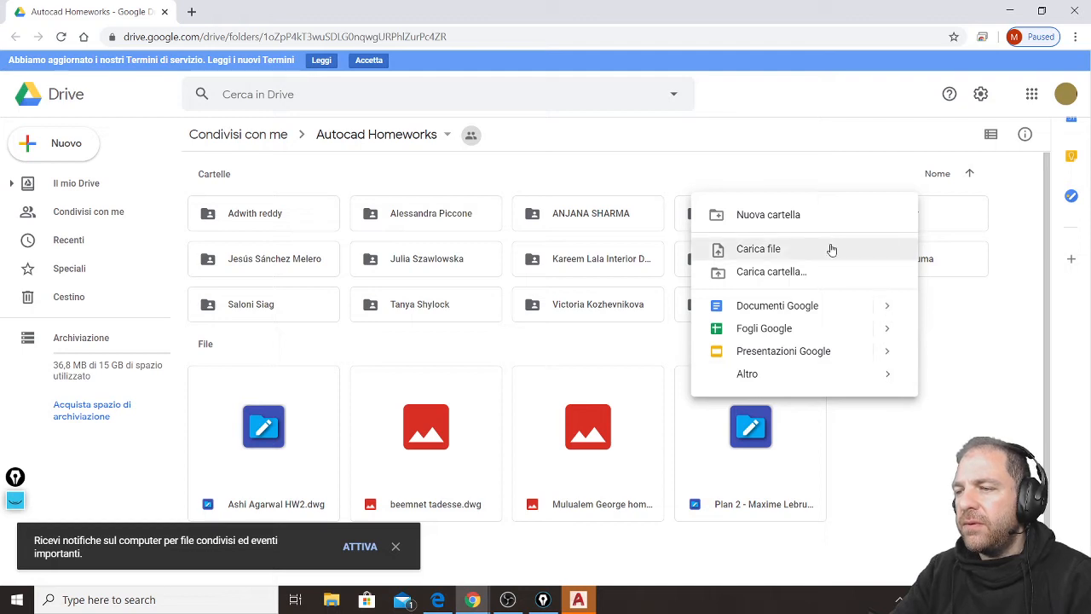
click(945, 483)
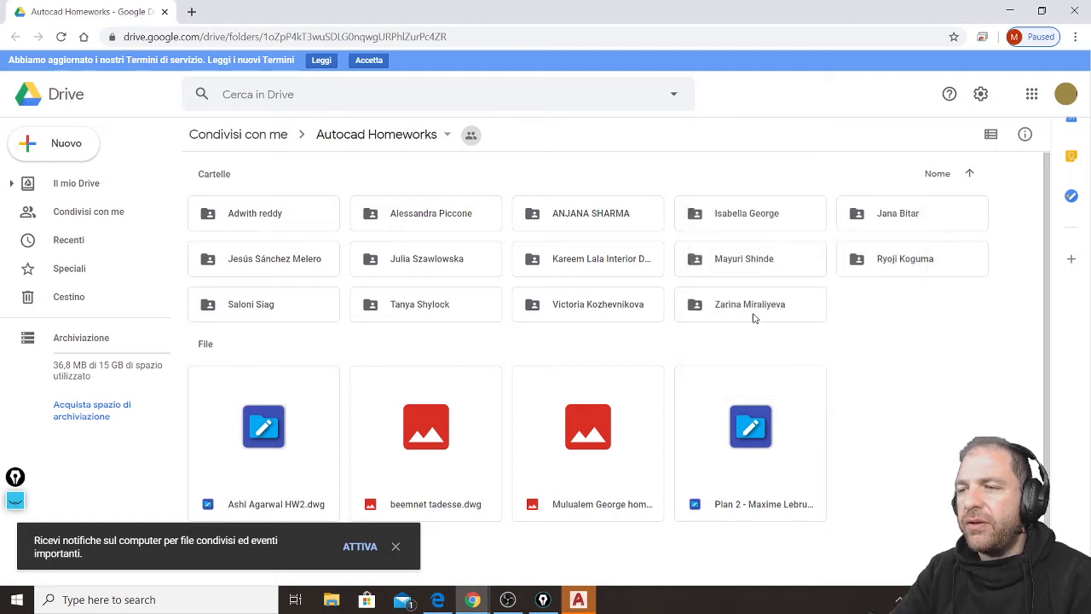
scroll(873, 437, down, 1)
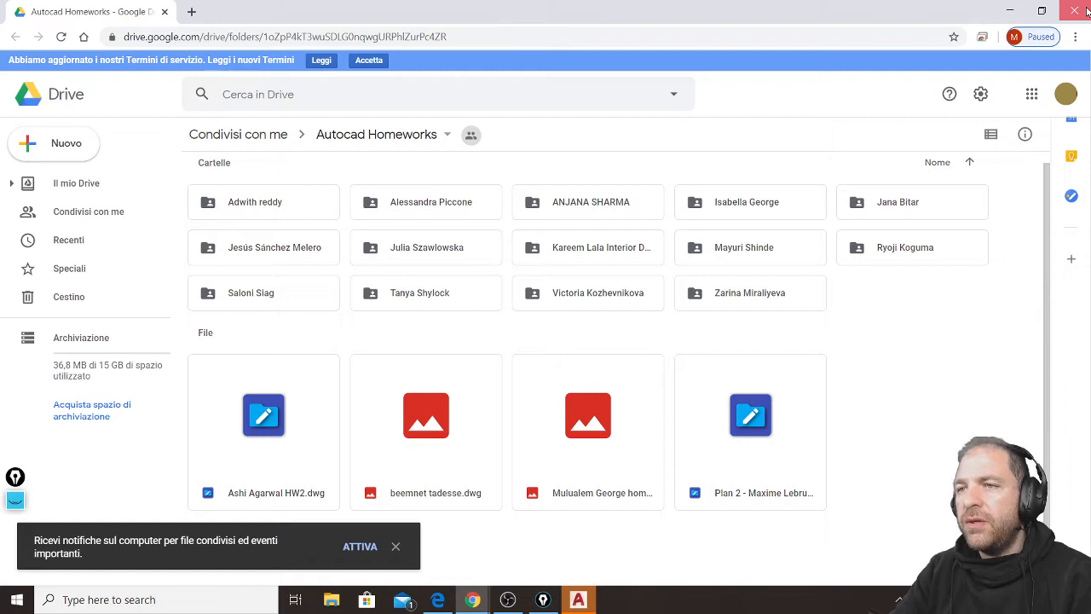
Close the shared folder's browser window and minimize the Google Drive window to switch to AutoCAD.
click(1075, 11)
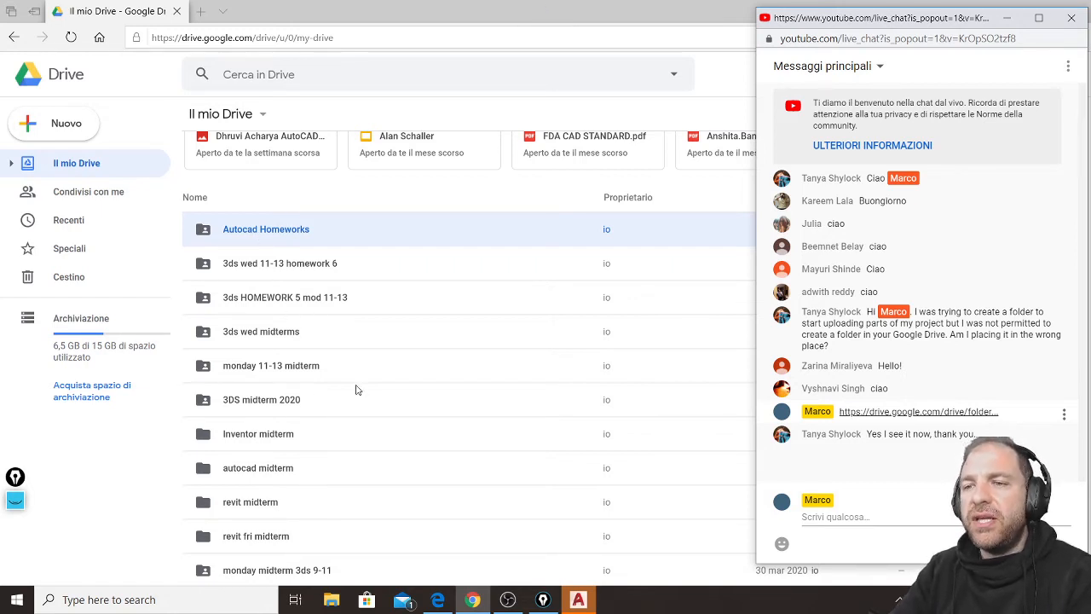
scroll(357, 389, up, 1)
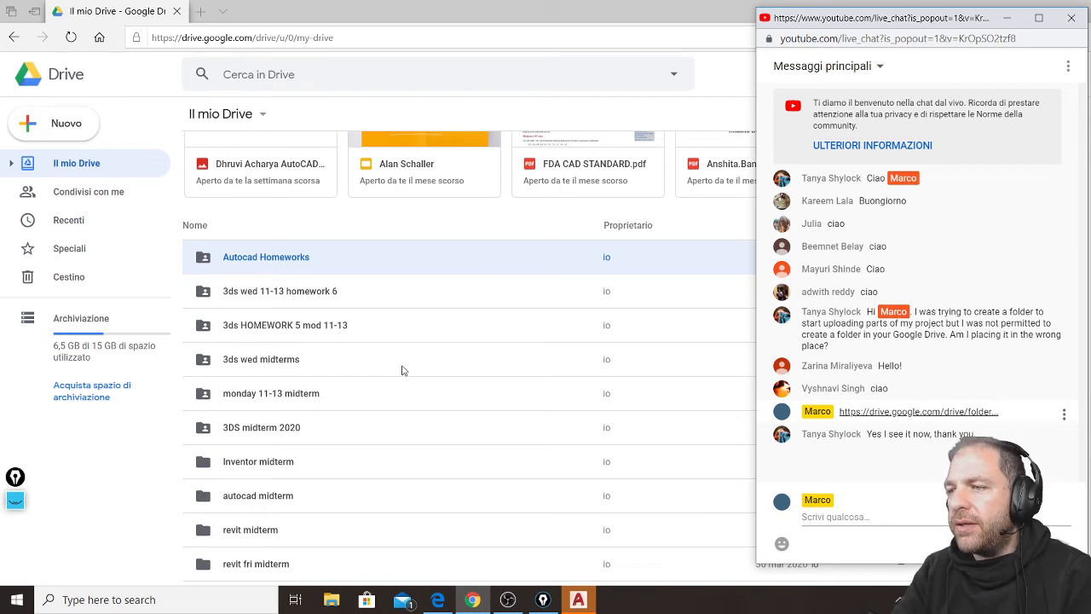
click(594, 11)
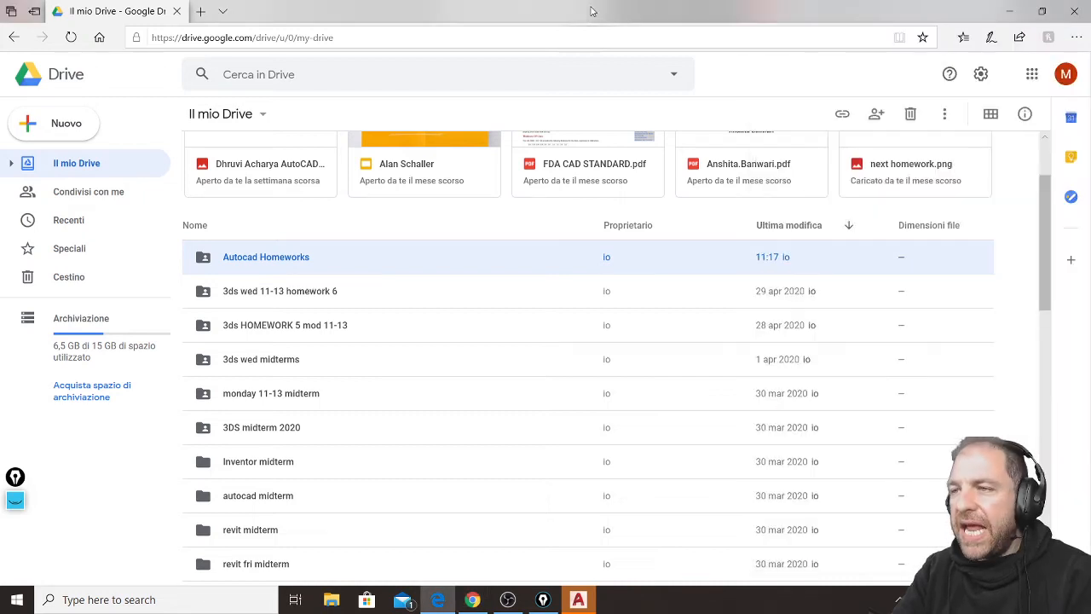
click(1009, 11)
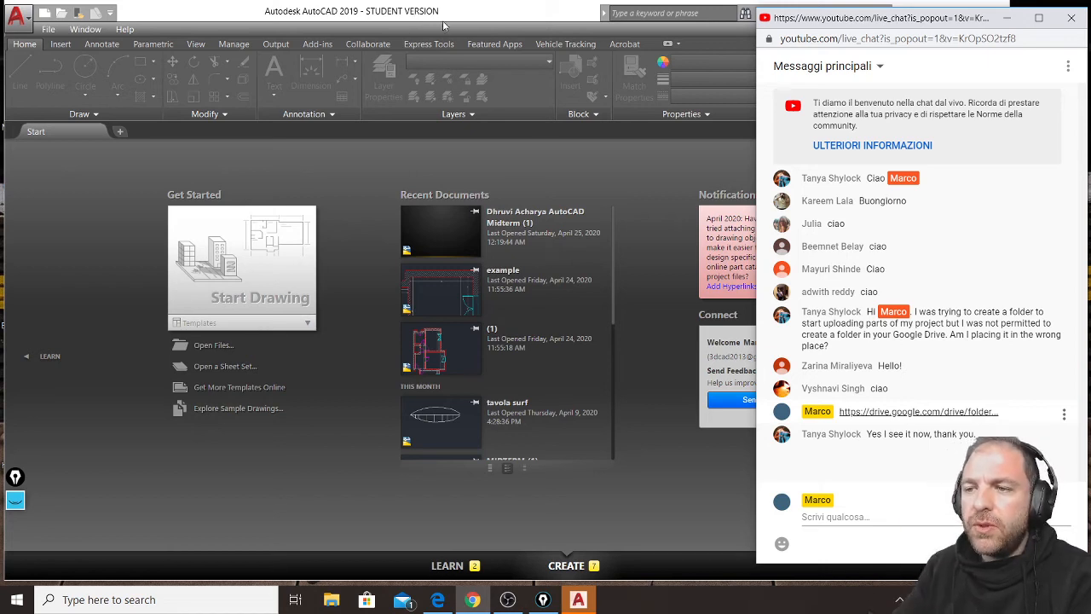
Create a new drawing from the acadiso.dwt template and close the layer properties manager.
click(45, 15)
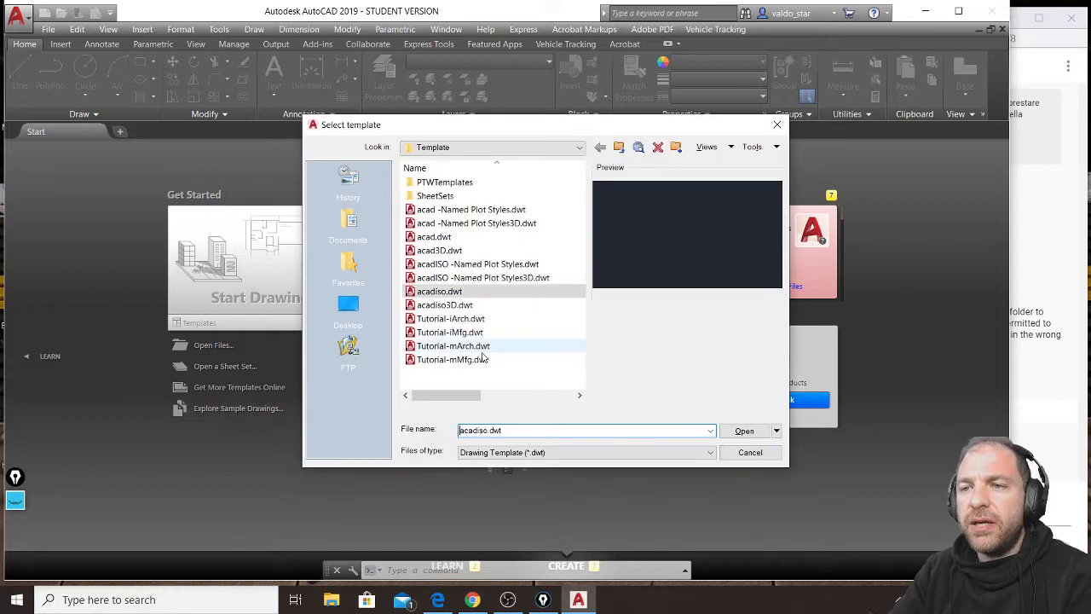
click(741, 427)
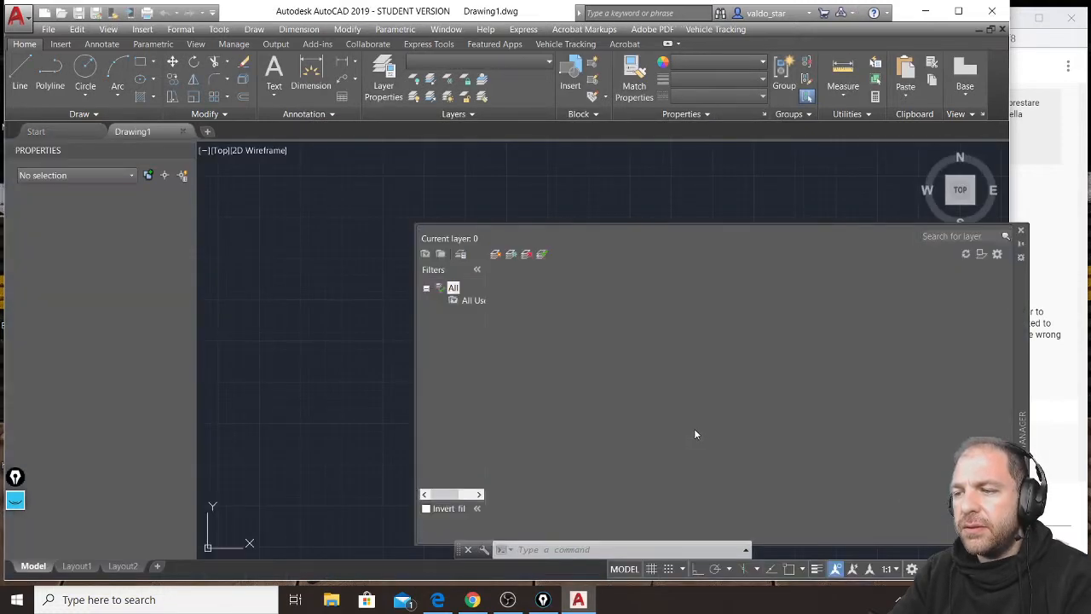
click(1020, 230)
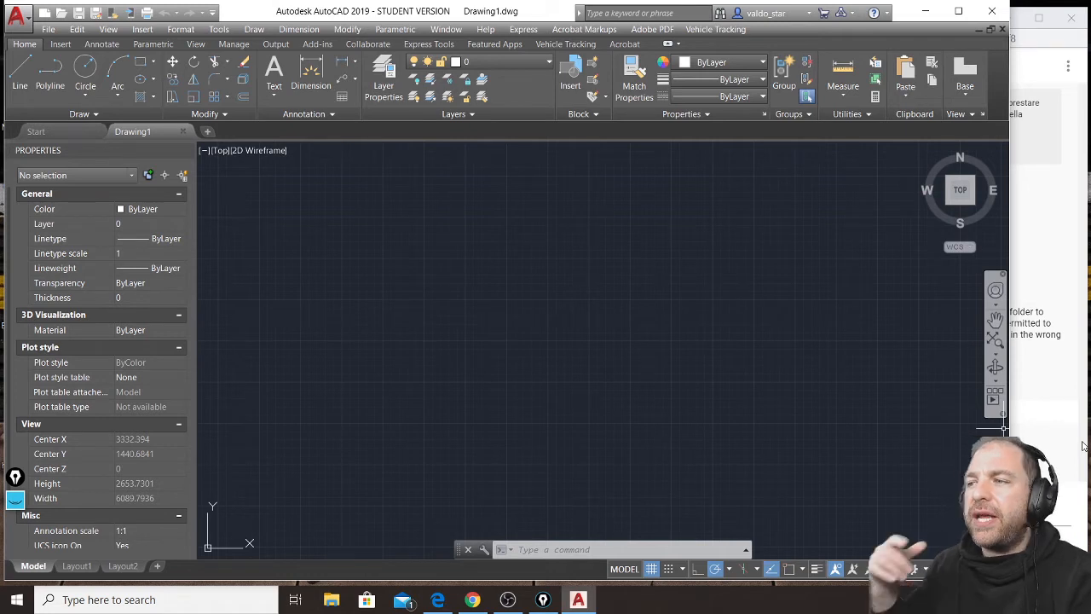
Bring the live chat back beside the drawing in a narrower window, and activate the on-screen annotation pen.
click(1084, 454)
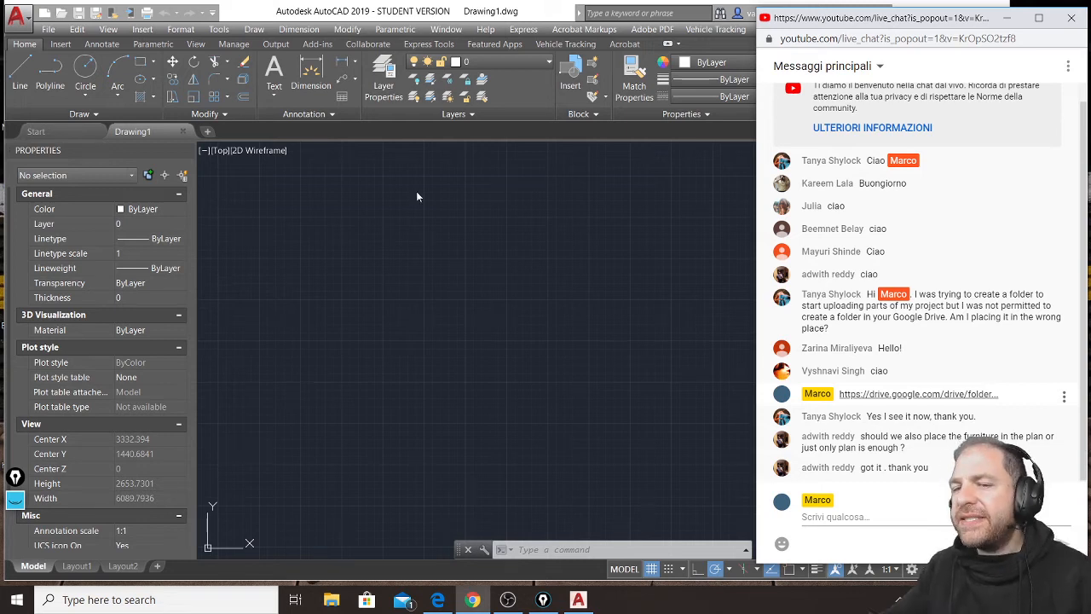
drag(15, 477, 28, 266)
drag(757, 204, 895, 210)
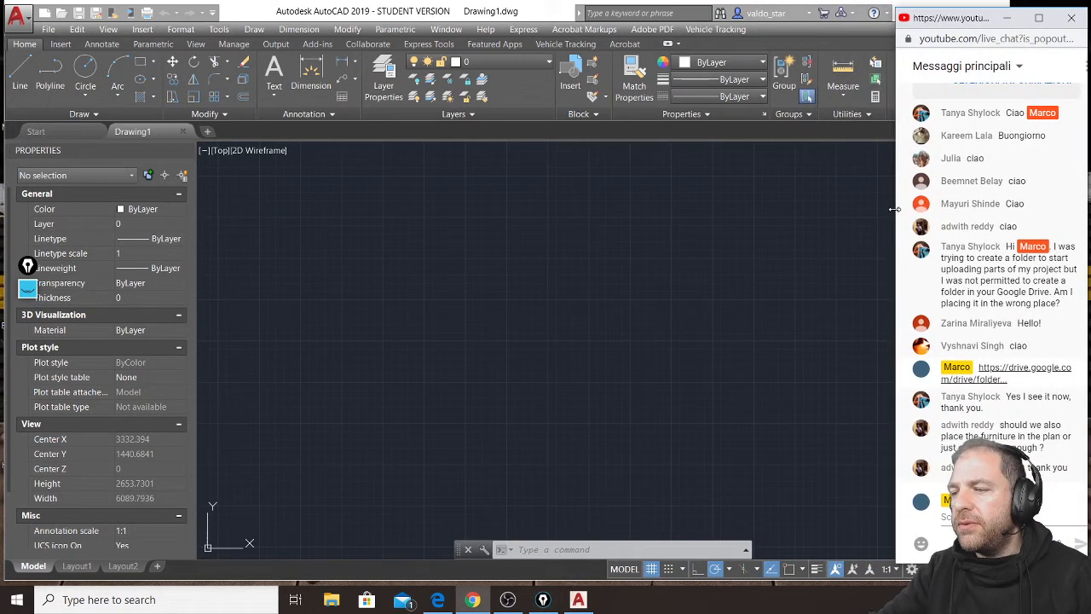
click(30, 292)
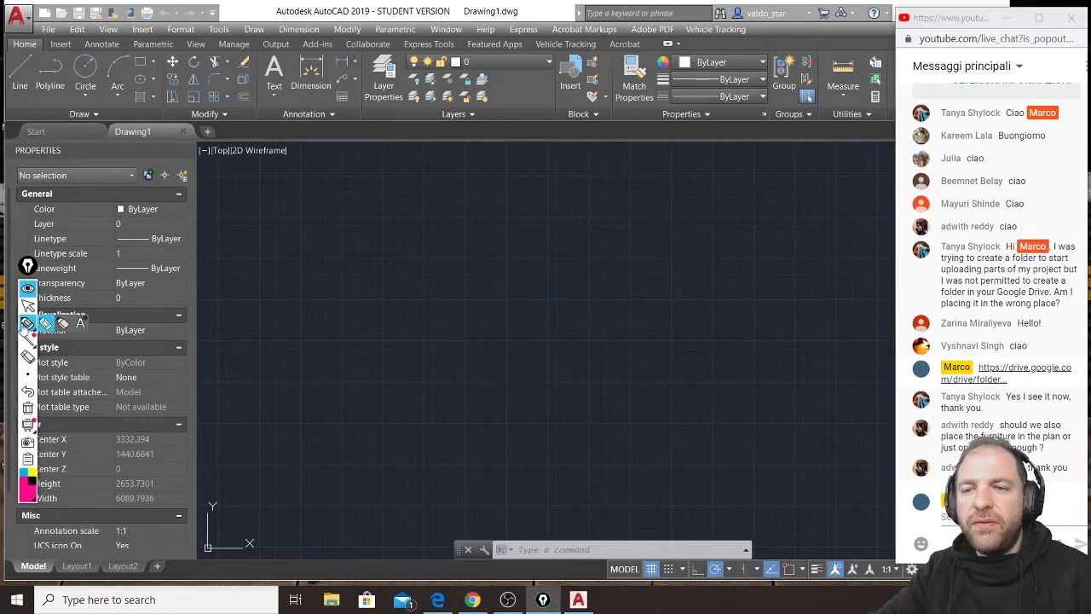
click(29, 327)
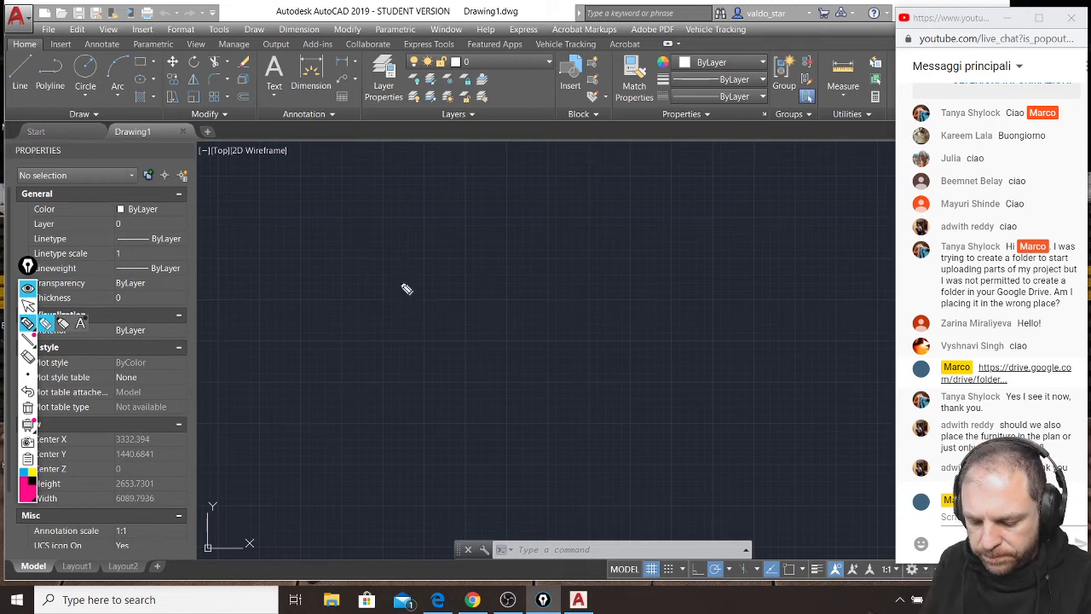
mouse_move(375, 236)
mouse_down()
mouse_move(378, 361)
mouse_move(370, 221)
mouse_move(488, 266)
mouse_up()
drag(374, 381, 483, 417)
mouse_move(488, 268)
mouse_down()
mouse_move(487, 404)
mouse_move(494, 273)
mouse_move(379, 223)
mouse_move(366, 370)
mouse_move(471, 390)
mouse_up()
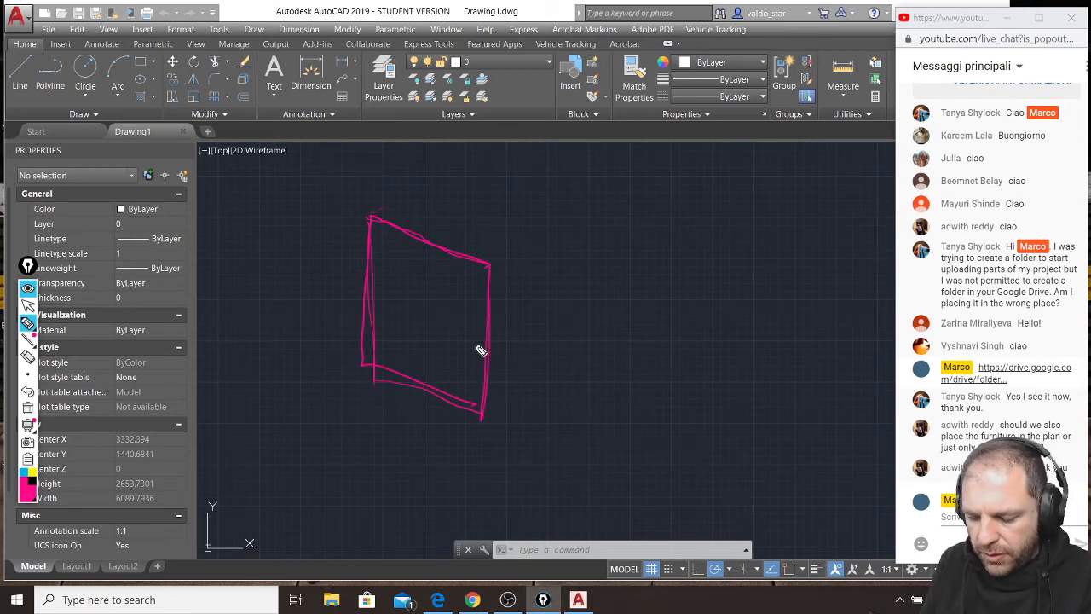
key(ctrl+z)
mouse_move(388, 332)
right_down()
mouse_move(389, 227)
mouse_move(472, 271)
mouse_move(418, 387)
right_up()
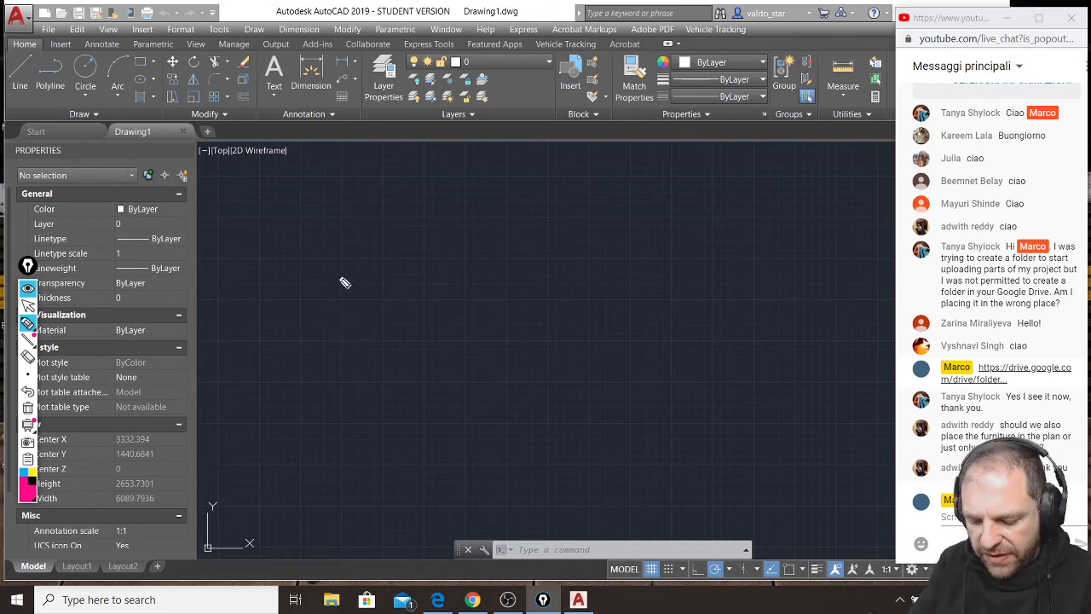
Sketch a three-dimensional pyramid with two visible faces freehand in magenta over the empty drawing area.
mouse_move(290, 371)
mouse_down()
mouse_move(376, 415)
mouse_move(491, 379)
mouse_up()
drag(392, 240, 392, 289)
mouse_move(382, 433)
mouse_down()
mouse_move(394, 238)
mouse_move(492, 367)
mouse_up()
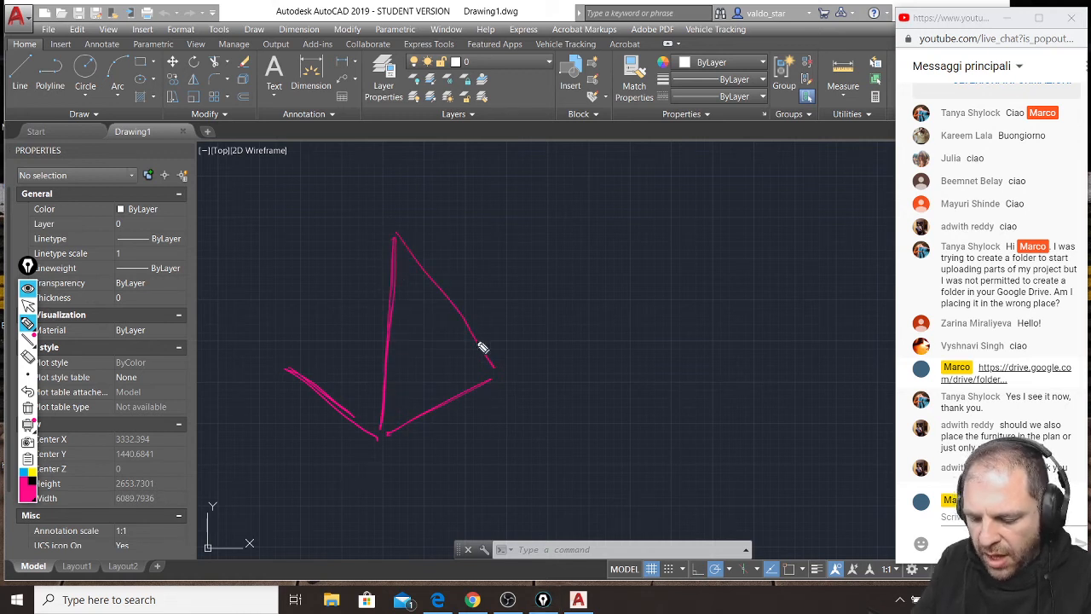
drag(300, 354, 394, 232)
drag(303, 356, 392, 237)
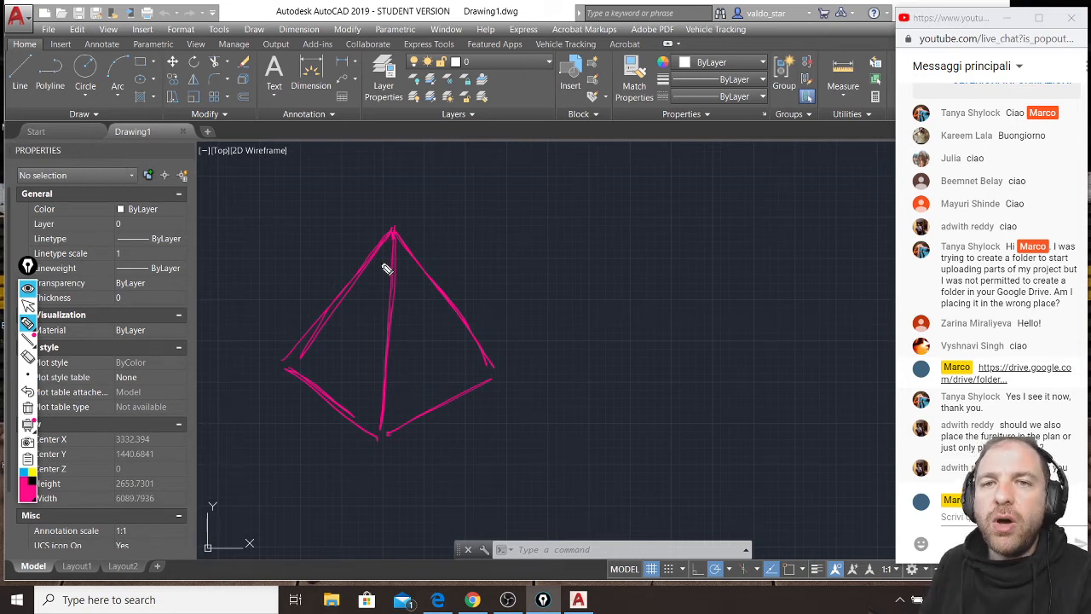
Sketch a stick-figure observer beside the pyramid with an arrow showing the viewing direction toward its face.
mouse_move(545, 441)
mouse_down()
mouse_move(561, 422)
mouse_move(555, 472)
mouse_move(553, 451)
mouse_move(536, 488)
mouse_move(555, 486)
mouse_move(544, 460)
mouse_move(554, 464)
mouse_up()
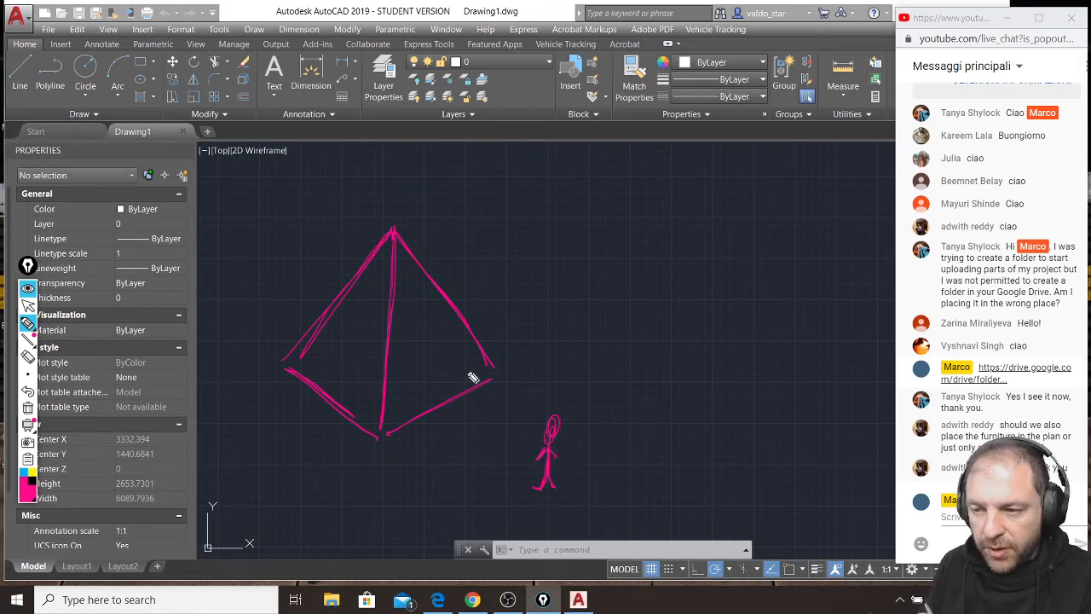
mouse_move(554, 422)
mouse_down()
mouse_move(423, 350)
mouse_move(432, 360)
mouse_move(428, 348)
mouse_up()
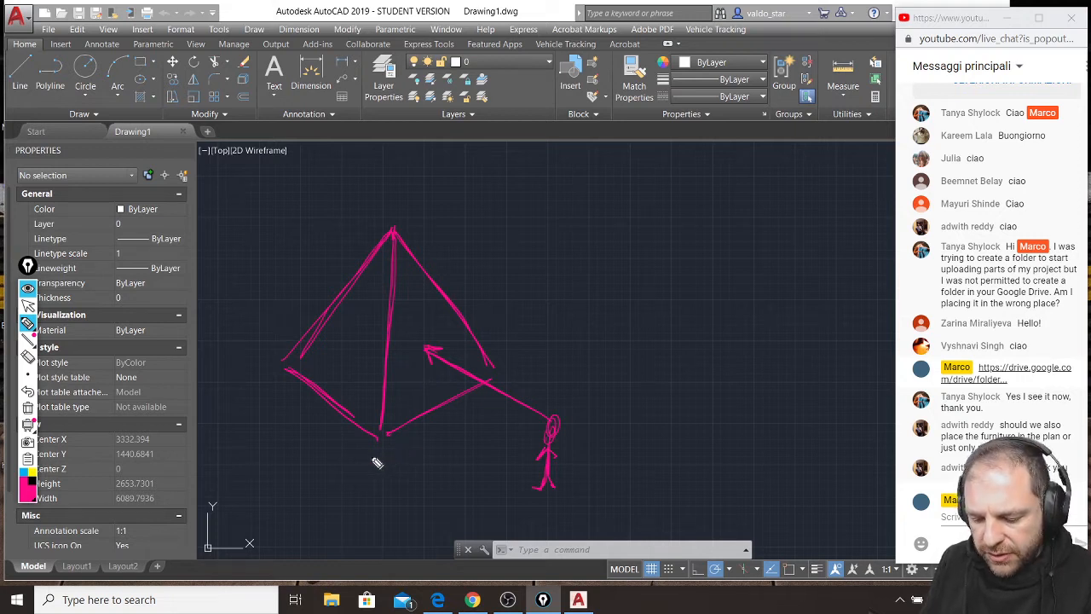
Sketch the four edges of a vertical projection plane between the observer and the pyramid in magenta.
drag(539, 365, 358, 467)
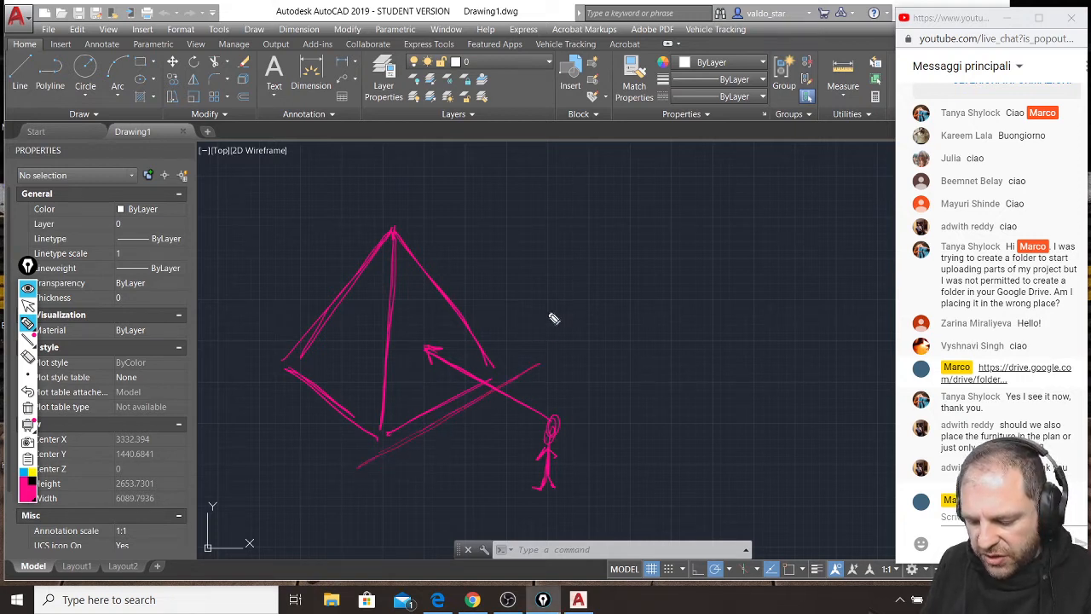
mouse_move(547, 365)
mouse_down()
mouse_move(566, 181)
mouse_move(552, 339)
mouse_up()
drag(340, 231, 340, 477)
drag(338, 280, 344, 420)
mouse_move(314, 236)
mouse_down()
mouse_move(377, 213)
mouse_move(382, 221)
mouse_move(329, 247)
mouse_move(569, 134)
mouse_up()
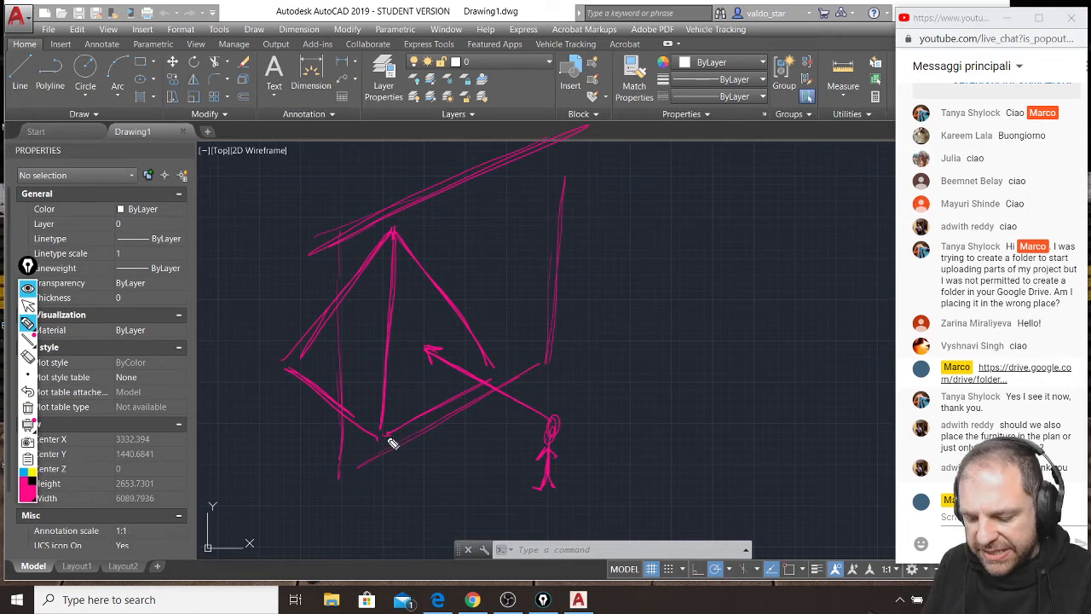
Draw projection lines from the pyramid's apex and two front base corners to the plane, and retrace them with blue dashes.
drag(392, 231, 469, 258)
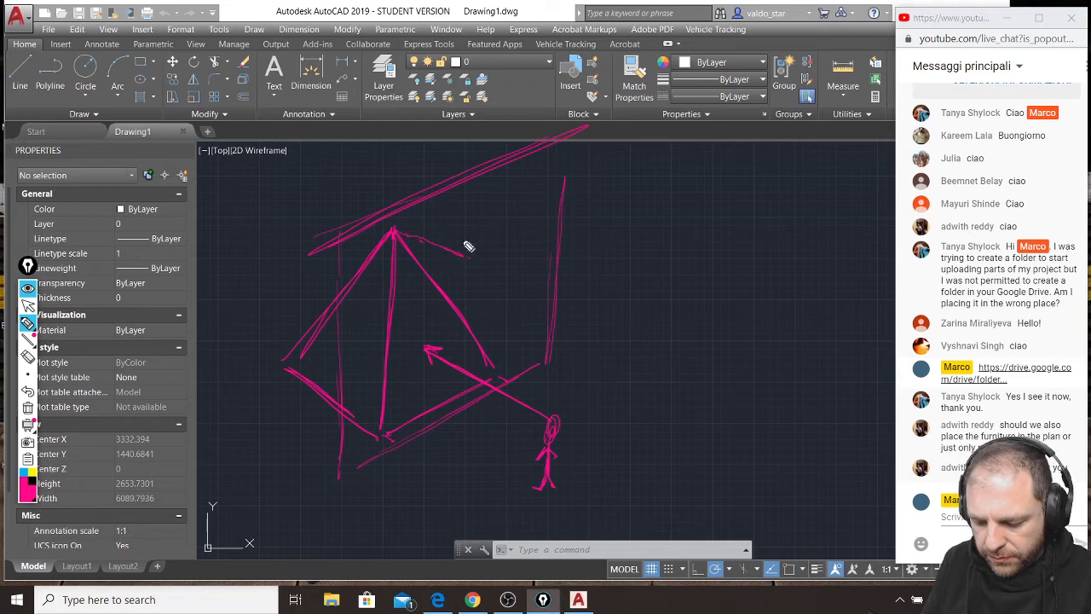
click(25, 470)
drag(394, 226, 400, 229)
drag(406, 229, 463, 251)
drag(381, 437, 392, 440)
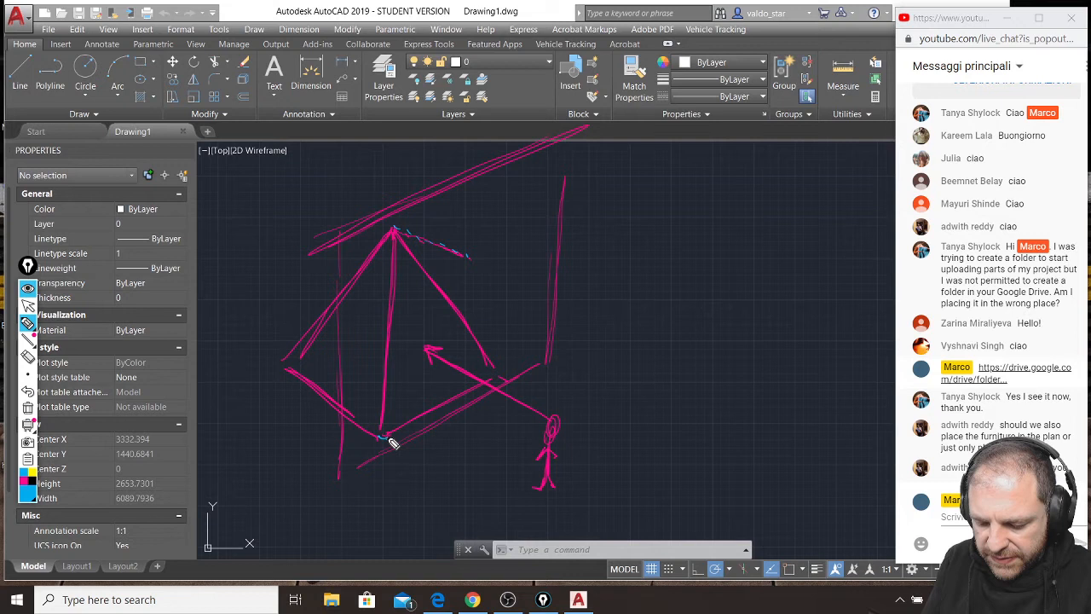
drag(499, 374, 509, 380)
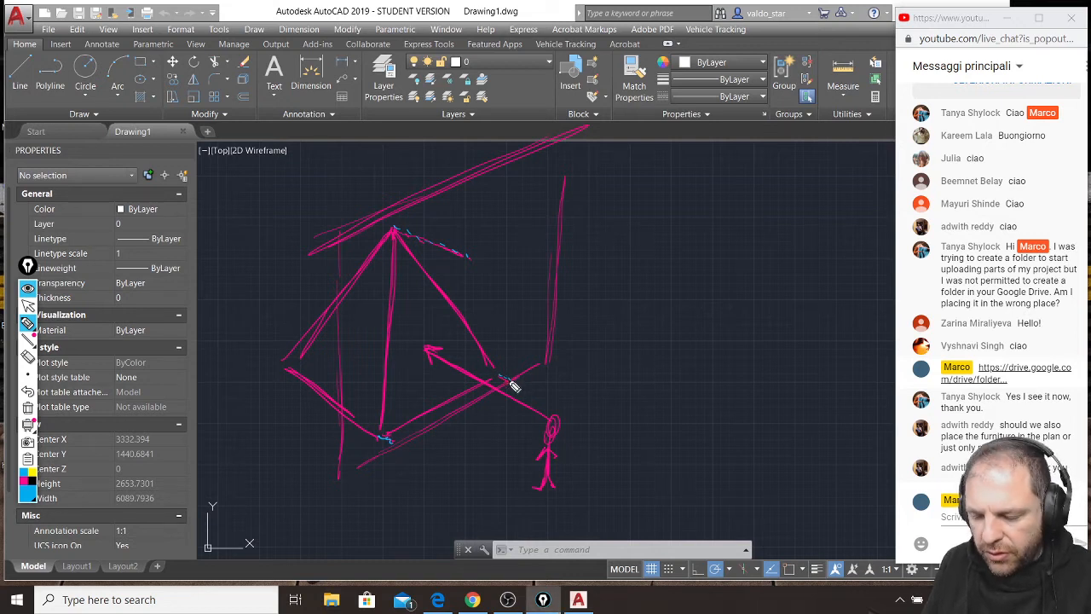
Draw the pyramid face's triangular projection on the plane in yellow, connecting the ends of the projection lines.
click(32, 474)
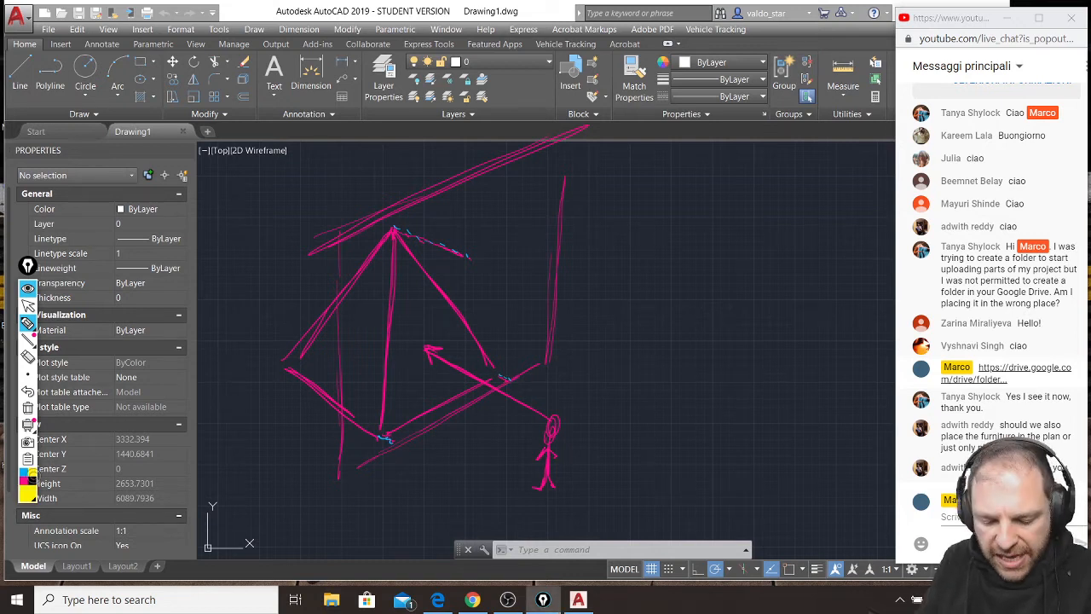
mouse_move(465, 256)
mouse_down()
mouse_move(398, 443)
mouse_move(426, 375)
mouse_up()
drag(467, 256, 512, 382)
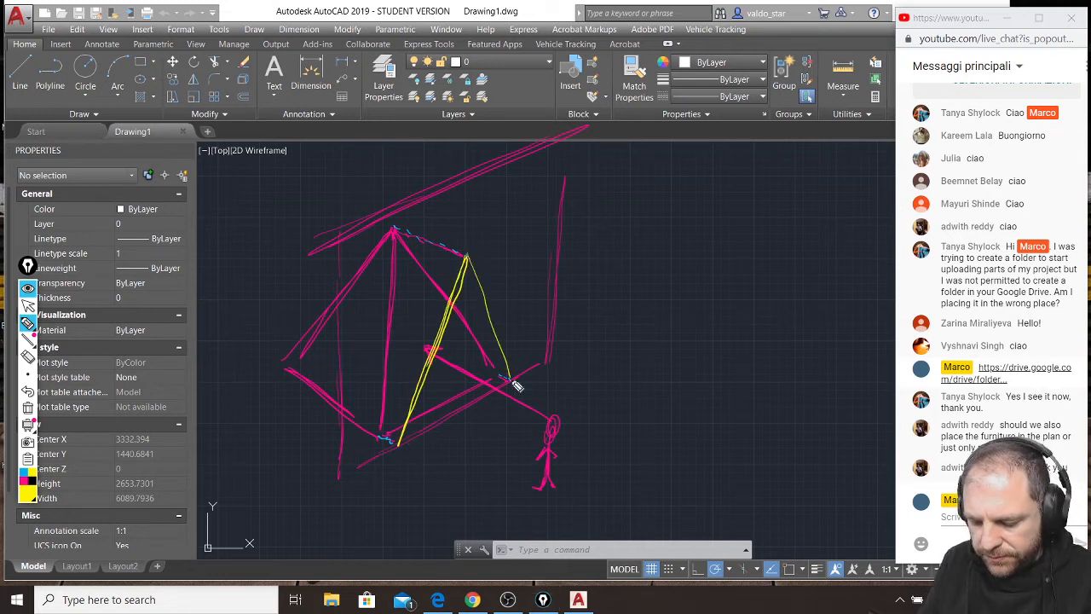
drag(480, 296, 510, 380)
drag(398, 446, 507, 383)
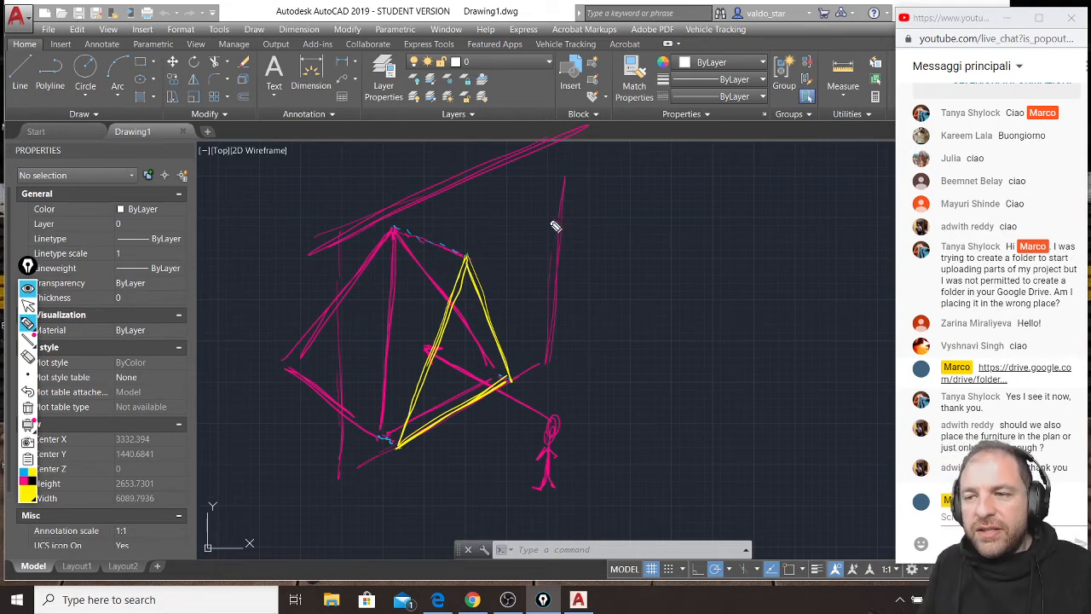
Handwrite the label ELEVATION in yellow above the sketch and trace the projection plane's outline with yellow dashes.
mouse_move(509, 187)
mouse_down()
mouse_move(524, 211)
mouse_move(515, 193)
mouse_move(555, 185)
mouse_move(588, 207)
mouse_move(642, 180)
mouse_move(675, 195)
mouse_up()
drag(679, 201, 694, 163)
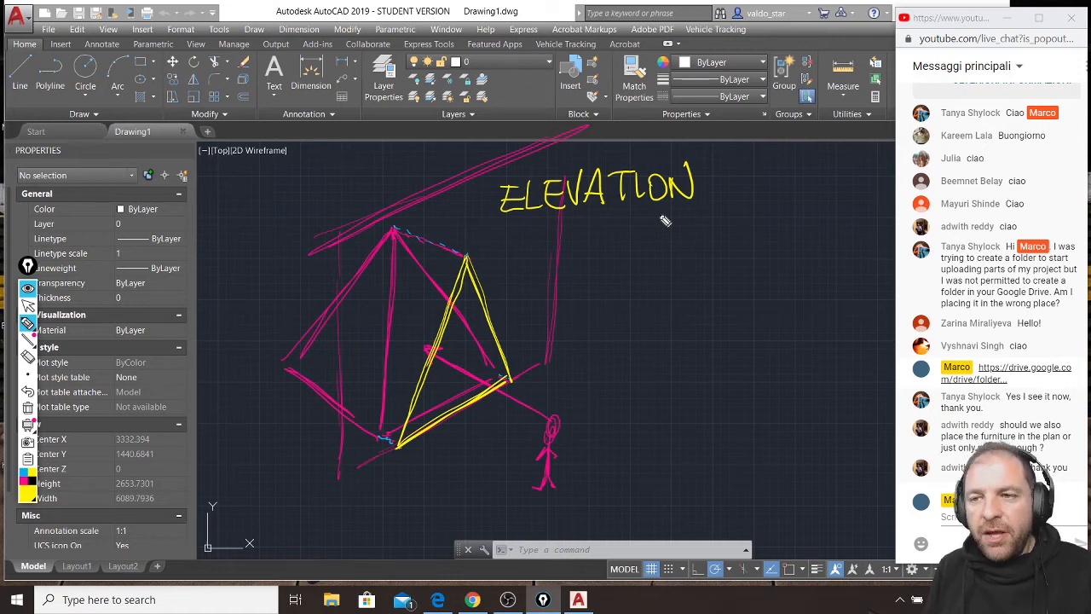
drag(339, 230, 339, 270)
drag(337, 288, 338, 299)
drag(338, 308, 338, 343)
drag(339, 357, 340, 414)
mouse_move(340, 430)
mouse_down()
mouse_move(340, 459)
mouse_move(355, 472)
mouse_up()
drag(360, 470, 398, 447)
drag(418, 434, 439, 422)
drag(526, 366, 539, 363)
drag(554, 345, 556, 308)
drag(557, 288, 558, 281)
drag(564, 242, 565, 235)
drag(565, 217, 565, 210)
drag(572, 150, 570, 143)
drag(567, 135, 504, 167)
drag(467, 183, 455, 189)
drag(433, 199, 388, 217)
drag(362, 229, 341, 243)
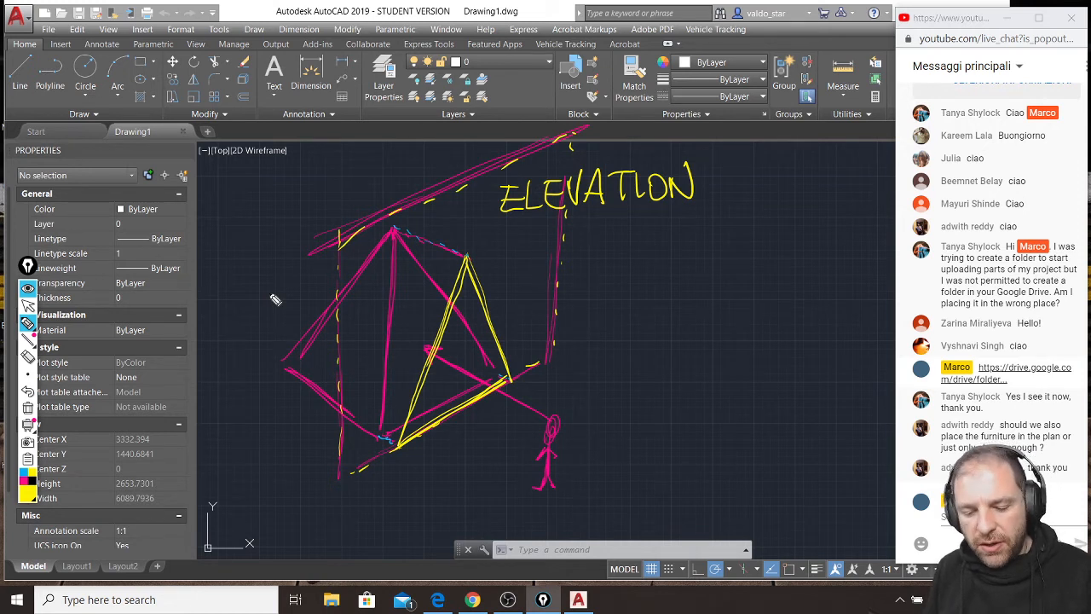
Clear all annotations and sketch a new pyramid freehand in magenta.
key(ctrl+shift+7)
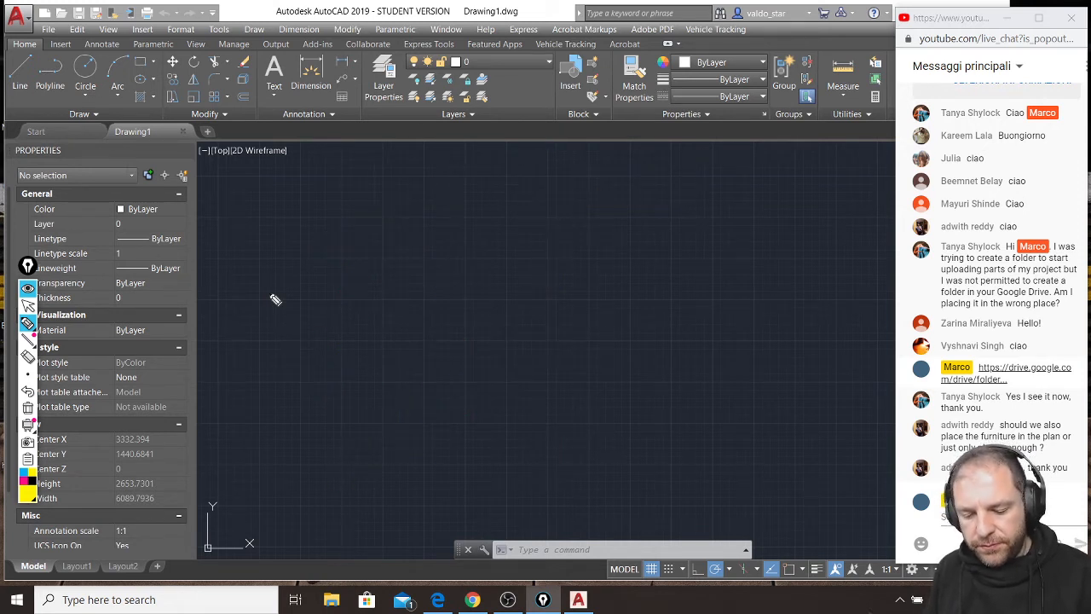
click(28, 483)
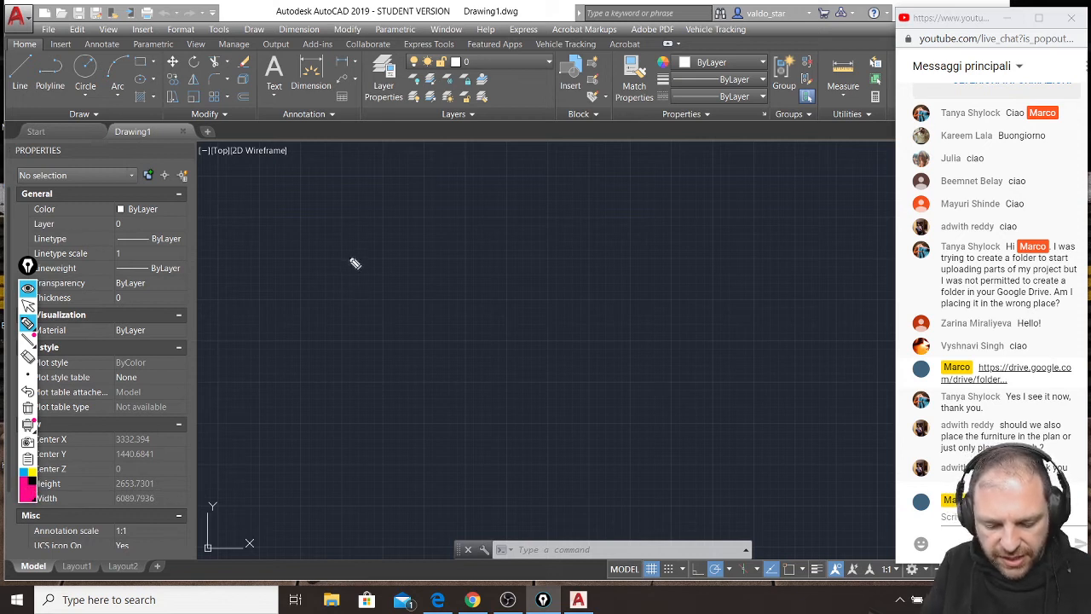
mouse_move(385, 242)
mouse_down()
mouse_move(292, 361)
mouse_move(355, 273)
mouse_move(293, 348)
mouse_move(316, 403)
mouse_move(276, 384)
mouse_move(390, 372)
mouse_move(400, 224)
mouse_up()
drag(401, 432, 493, 350)
drag(395, 205, 497, 338)
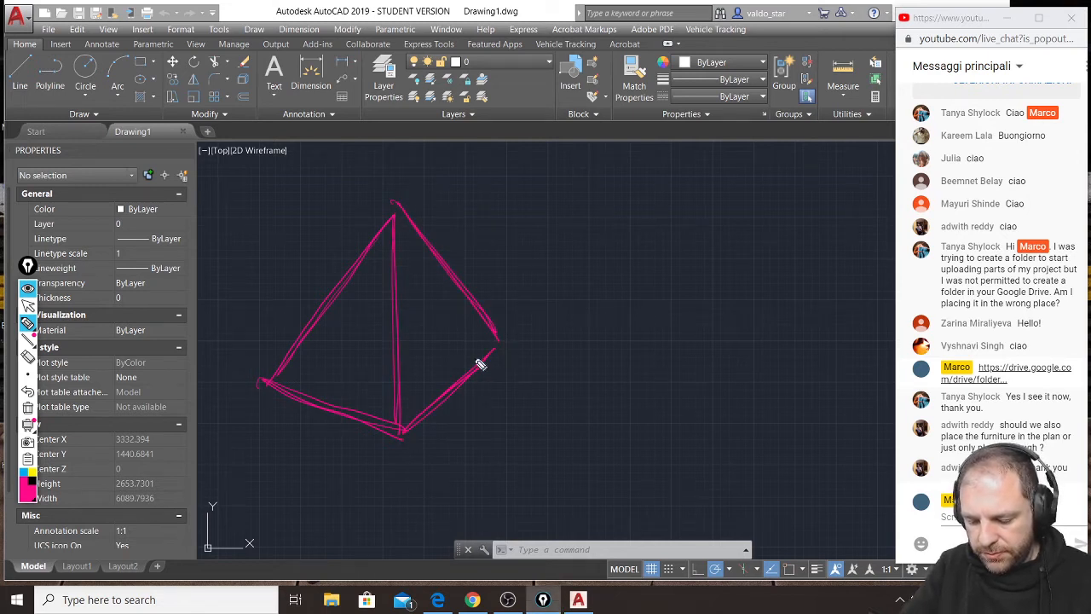
Sketch a stick-figure observer beside the new pyramid with a viewing arrow pointing at its face.
drag(595, 367, 599, 364)
mouse_move(599, 381)
mouse_down()
mouse_move(599, 414)
mouse_move(581, 433)
mouse_move(604, 430)
mouse_move(594, 437)
mouse_move(581, 409)
mouse_move(608, 417)
mouse_up()
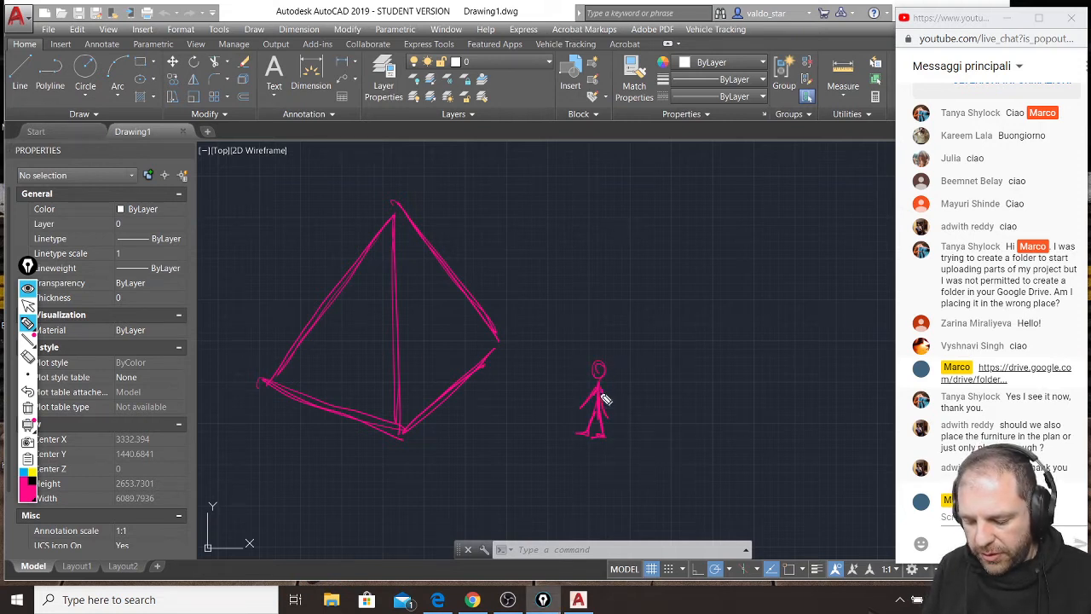
mouse_move(442, 319)
mouse_down()
mouse_move(587, 353)
mouse_move(449, 322)
mouse_move(462, 315)
mouse_up()
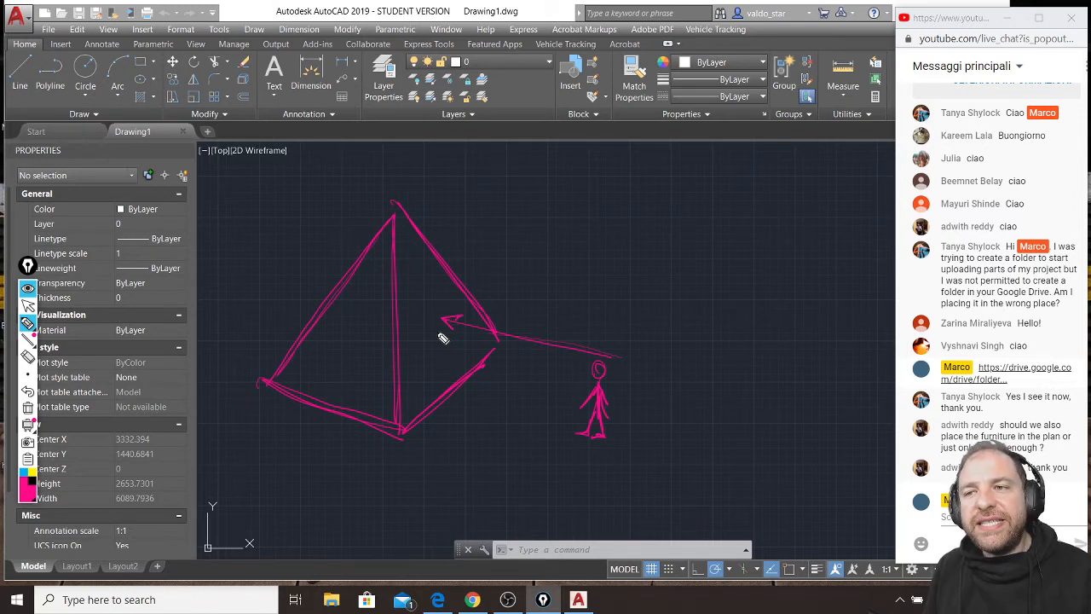
Set the pen color to dark green and draw a dashed outline of a vertical plane cutting through the pyramid.
click(33, 499)
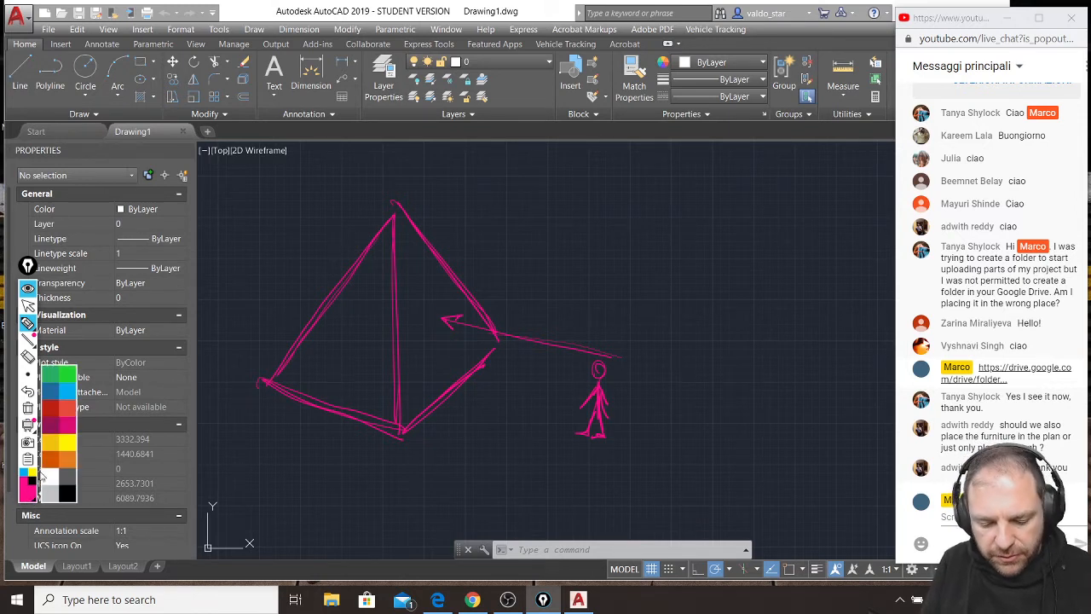
click(49, 376)
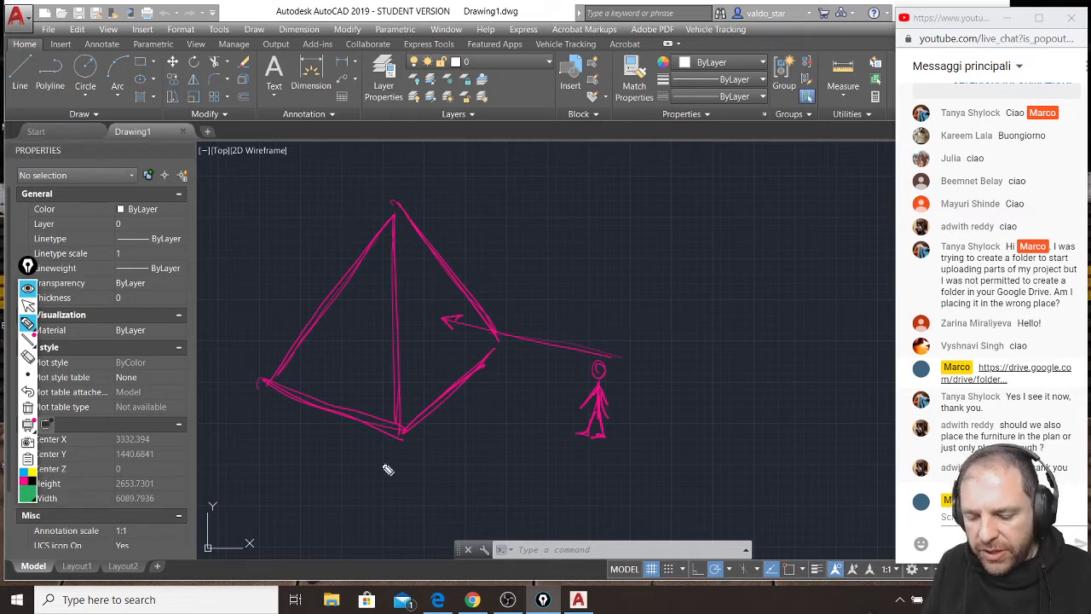
mouse_move(341, 455)
mouse_down()
mouse_move(402, 419)
mouse_move(512, 308)
mouse_move(528, 228)
mouse_move(519, 107)
mouse_move(503, 104)
mouse_move(324, 252)
mouse_move(339, 447)
mouse_up()
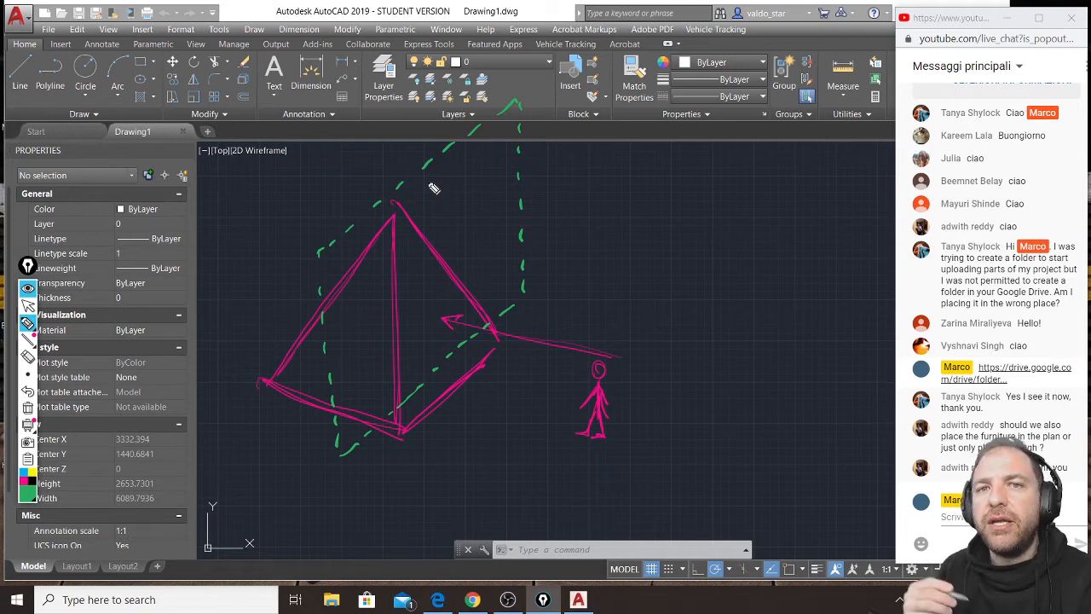
Trace the dashed green section line where the plane cuts the pyramid and draw four arrows pointing away from the plane's upper edge.
mouse_move(391, 313)
mouse_down()
mouse_move(448, 263)
mouse_move(389, 329)
mouse_move(366, 424)
mouse_up()
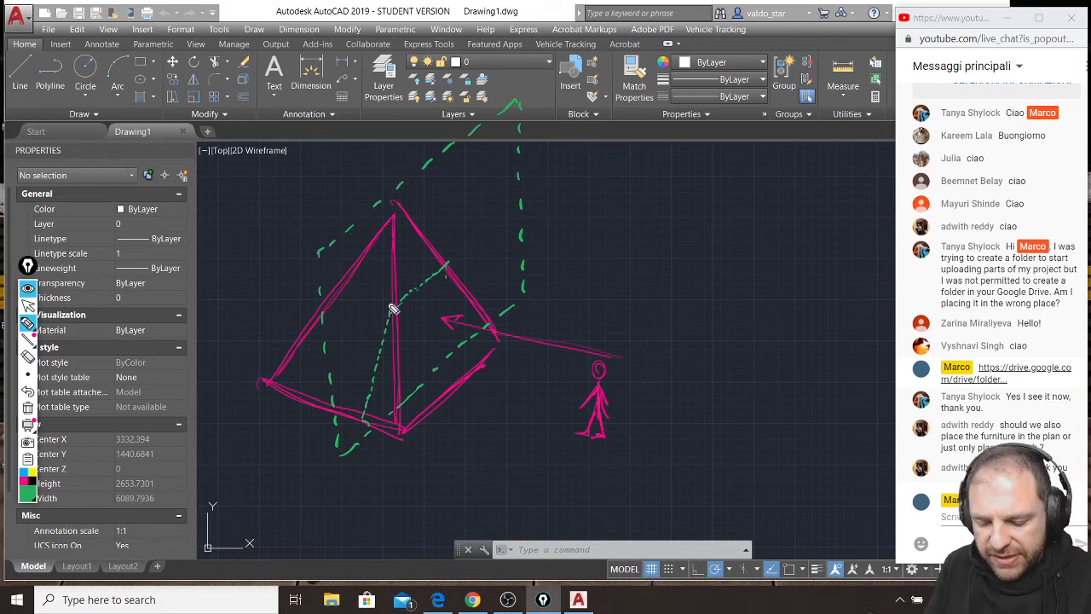
mouse_move(320, 251)
mouse_down()
mouse_move(266, 224)
mouse_move(290, 225)
mouse_up()
mouse_move(370, 210)
mouse_down()
mouse_move(320, 186)
mouse_move(323, 201)
mouse_move(341, 182)
mouse_up()
mouse_move(431, 160)
mouse_down()
mouse_move(380, 137)
mouse_move(384, 154)
mouse_up()
drag(380, 137, 403, 136)
drag(470, 130, 422, 103)
drag(422, 104, 425, 118)
drag(422, 103, 433, 103)
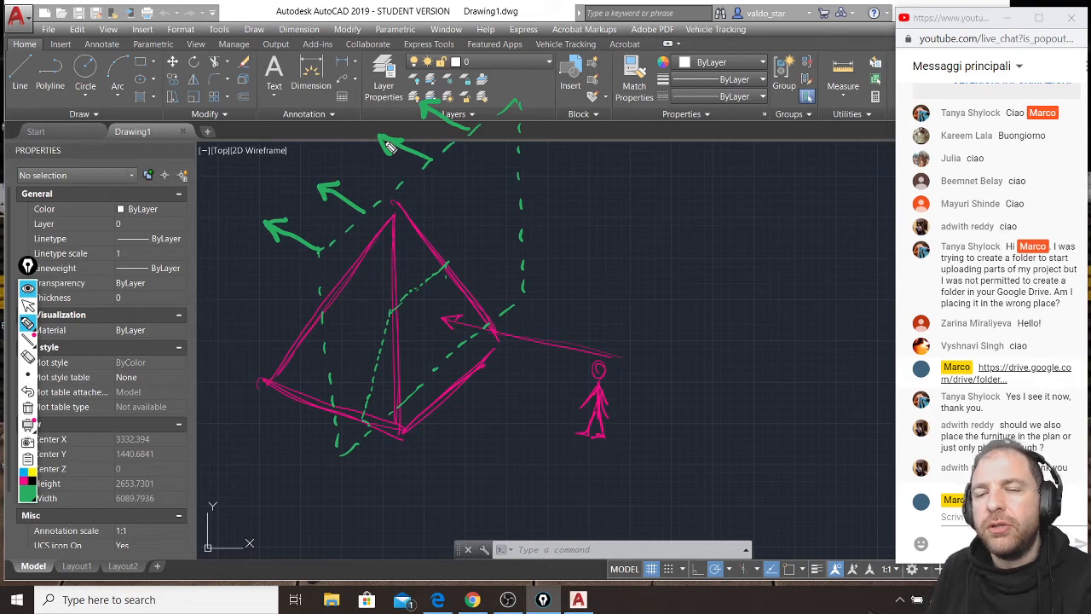
Shade the pyramid portion in front of the cutting plane in green and draw an arrow from the plane towards the observer.
mouse_move(394, 312)
mouse_down()
mouse_move(381, 398)
mouse_move(391, 414)
mouse_move(426, 417)
mouse_move(465, 375)
mouse_move(471, 345)
mouse_move(394, 375)
mouse_move(460, 311)
mouse_move(399, 294)
mouse_move(460, 266)
mouse_up()
mouse_move(497, 226)
mouse_down()
mouse_move(571, 240)
mouse_move(557, 249)
mouse_up()
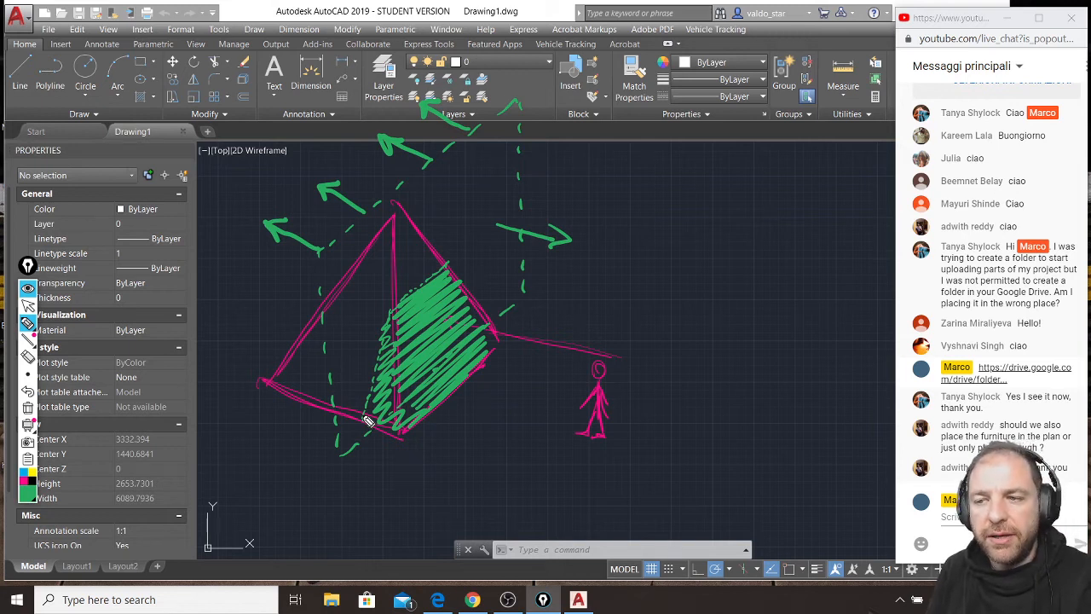
click(442, 353)
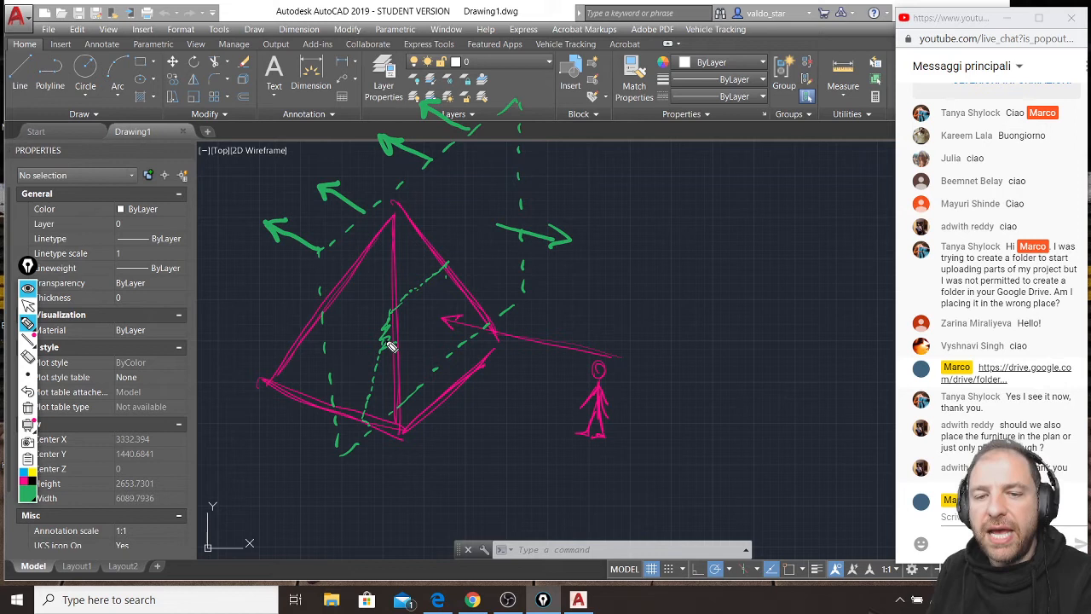
Set the pen color to yellow and outline the section shape where the plane cuts the pyramid, adding inner lines.
click(31, 474)
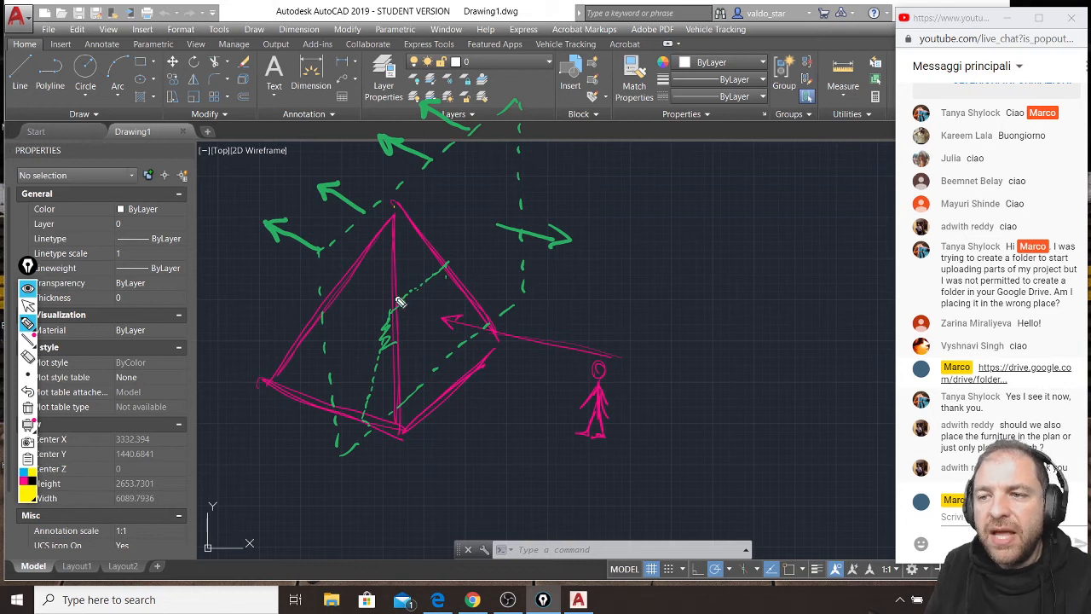
drag(393, 309, 365, 420)
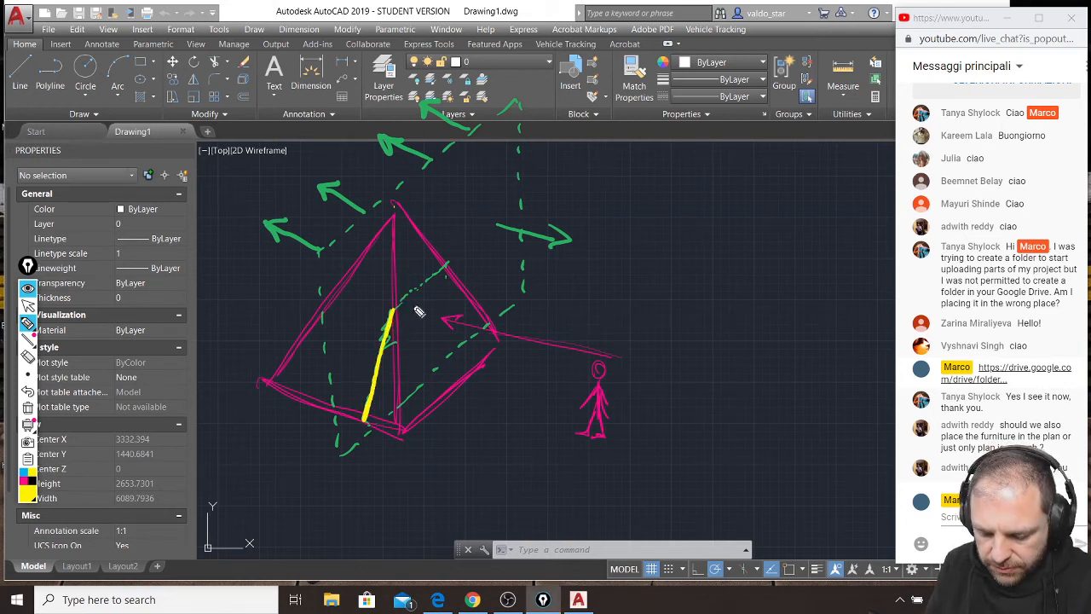
drag(407, 303, 446, 269)
drag(444, 266, 462, 342)
drag(367, 421, 462, 343)
mouse_move(386, 409)
mouse_down()
mouse_move(450, 353)
mouse_move(367, 420)
mouse_up()
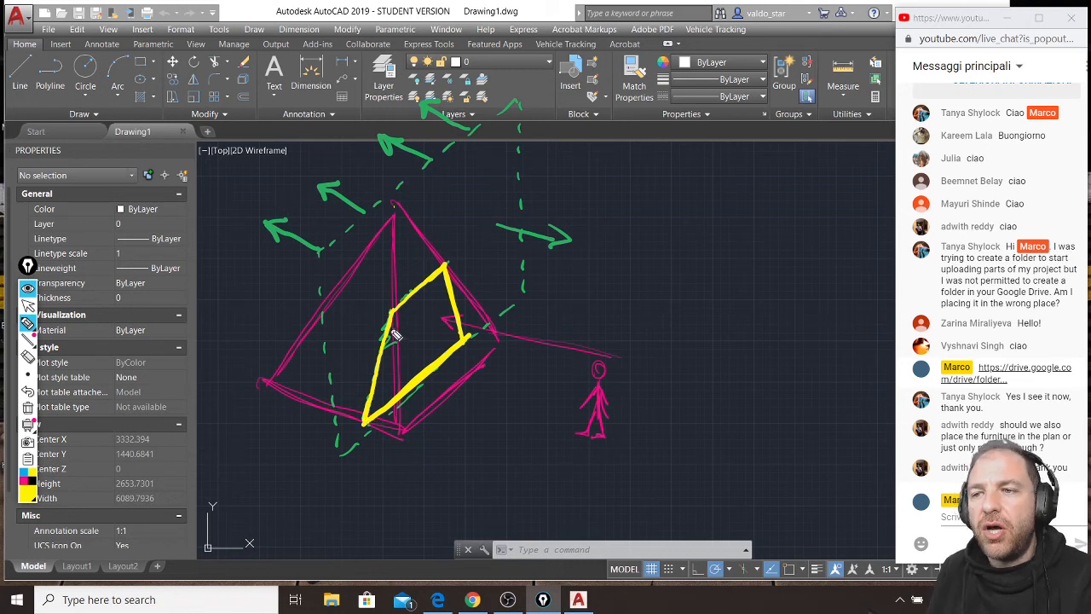
mouse_move(401, 330)
mouse_down()
mouse_move(376, 415)
mouse_move(460, 339)
mouse_move(449, 290)
mouse_move(458, 337)
mouse_move(399, 322)
mouse_up()
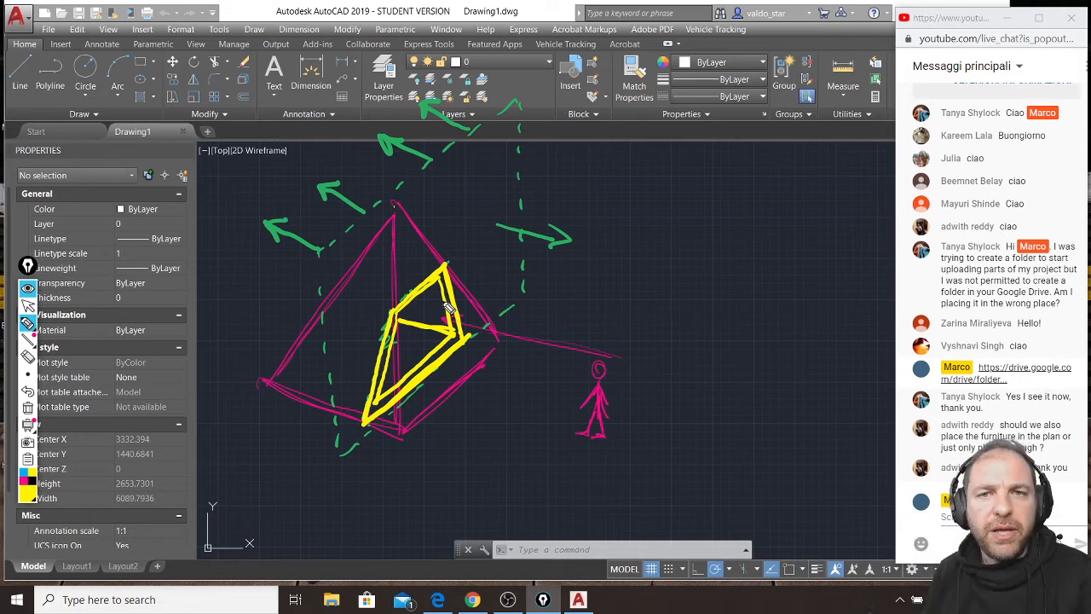
Clear all annotations and sketch the pyramid's plan in magenta as a square with both diagonals.
key(ctrl+shift+7)
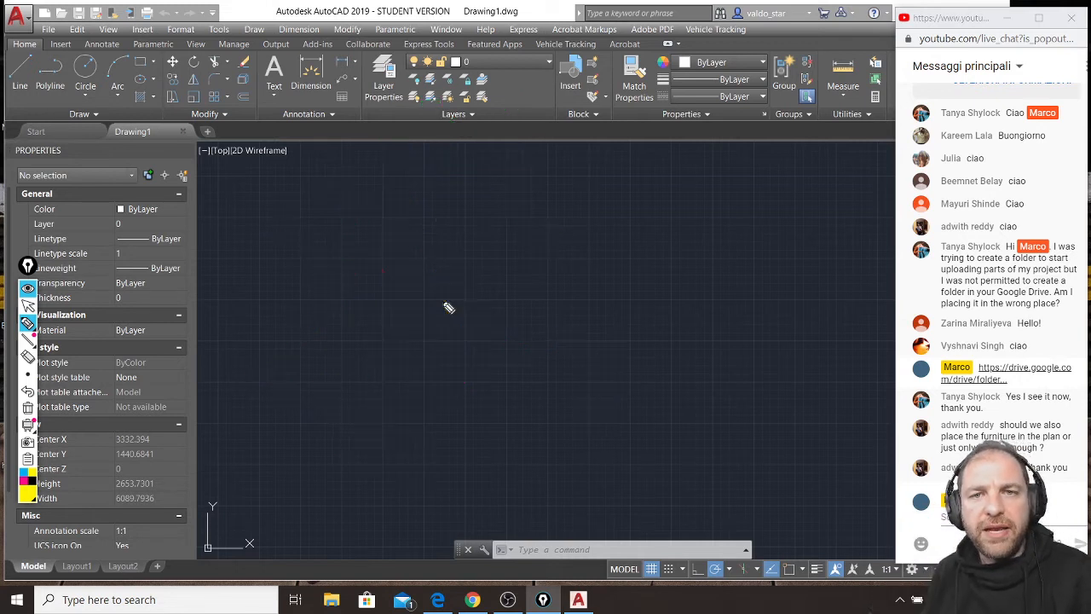
click(26, 482)
mouse_move(277, 202)
mouse_down()
mouse_move(280, 300)
mouse_move(406, 297)
mouse_up()
mouse_move(277, 195)
mouse_down()
mouse_move(382, 195)
mouse_move(404, 253)
mouse_move(401, 298)
mouse_up()
drag(282, 300, 397, 193)
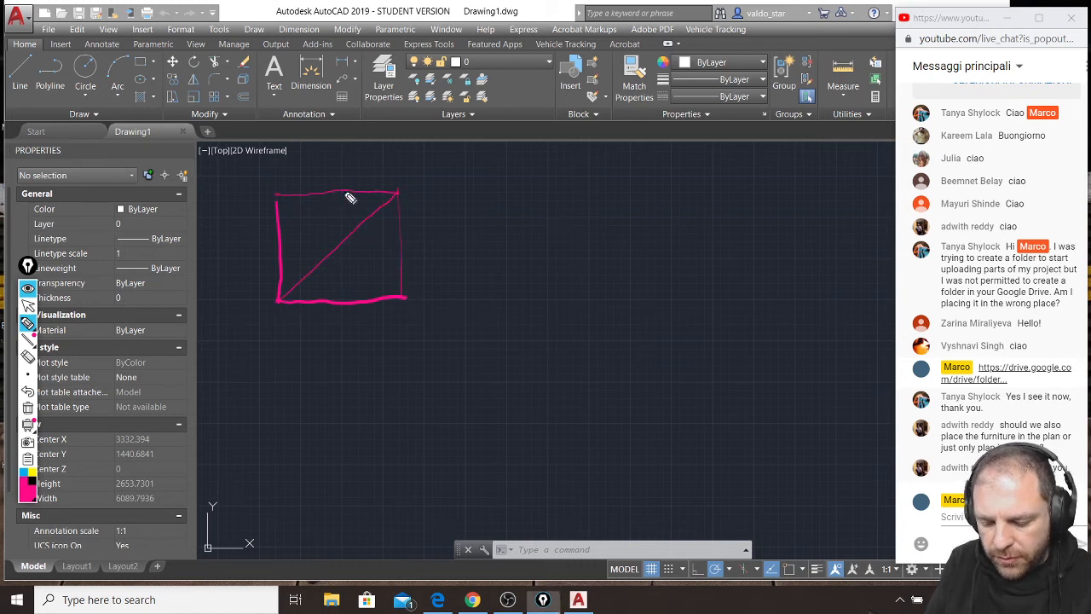
drag(286, 206, 414, 298)
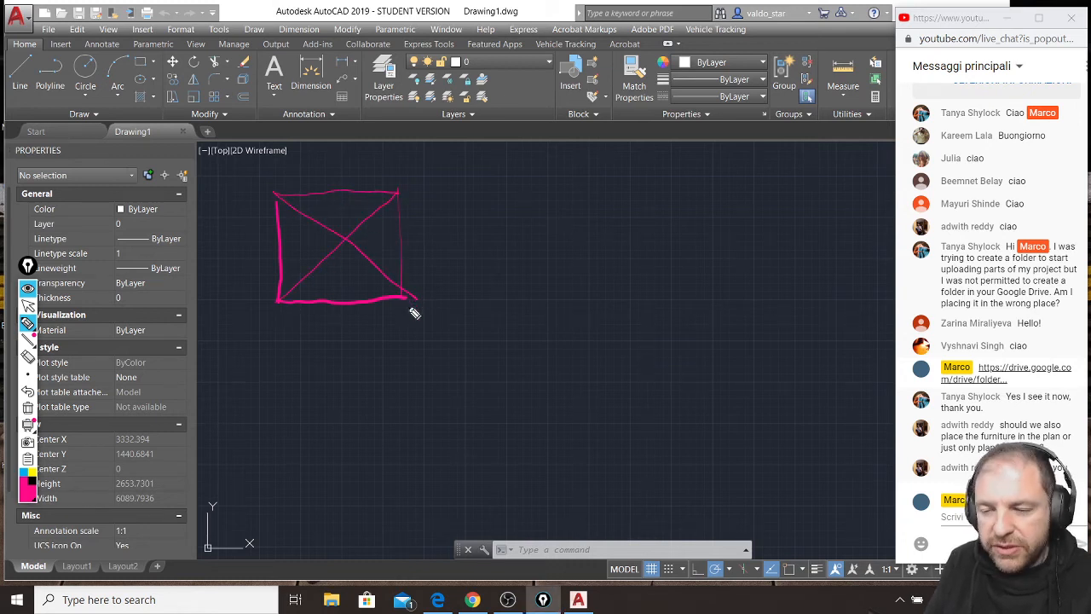
Draw a horizontal dash-dot line below the plan square to represent the projection plane.
drag(218, 358, 441, 362)
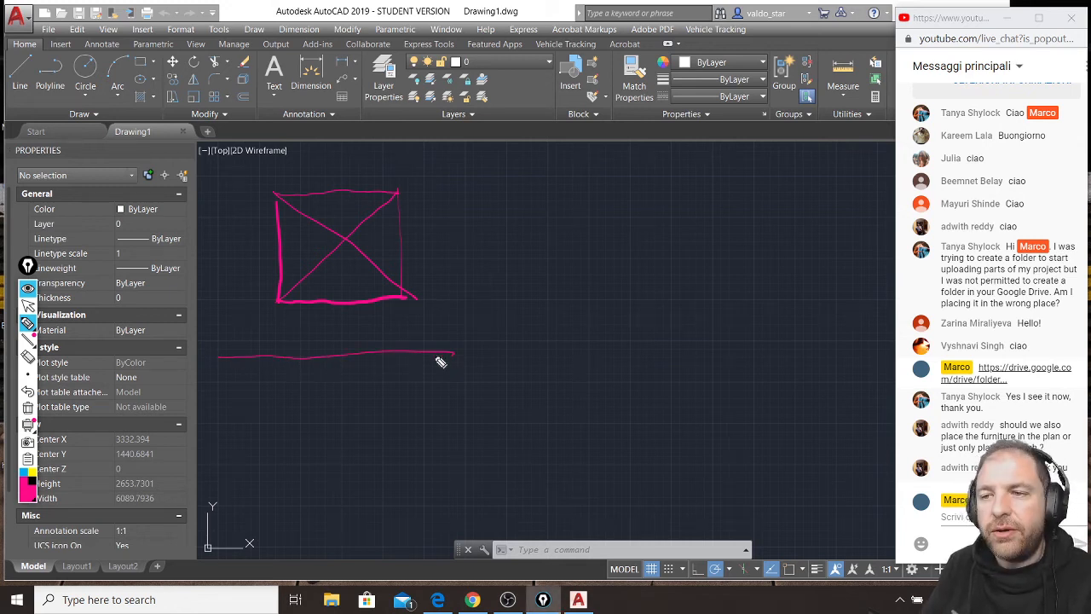
key(ctrl+z)
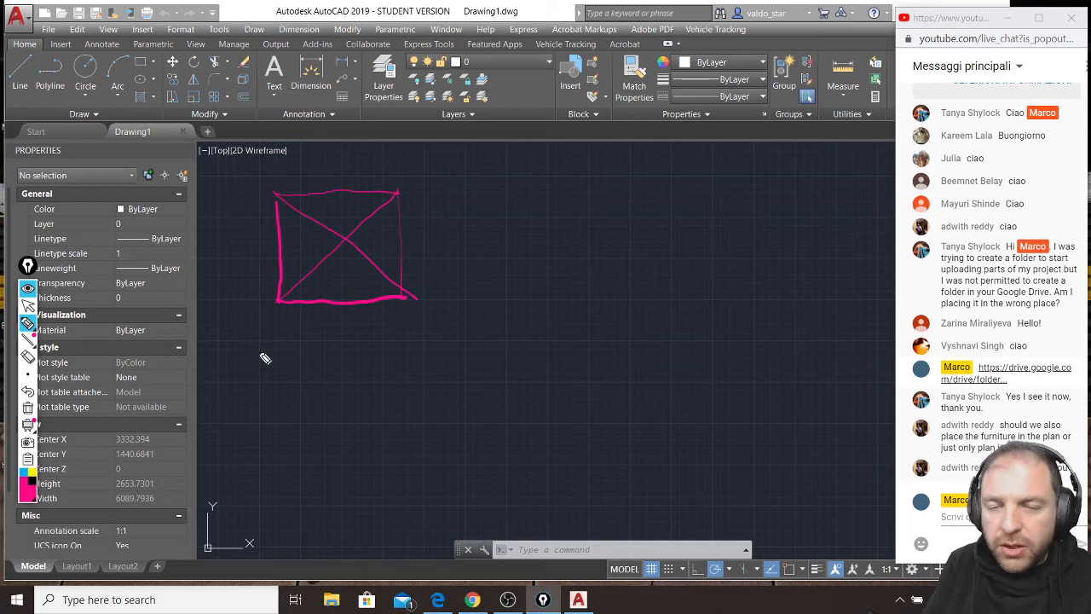
drag(229, 361, 477, 353)
click(258, 356)
click(312, 354)
click(372, 355)
click(427, 350)
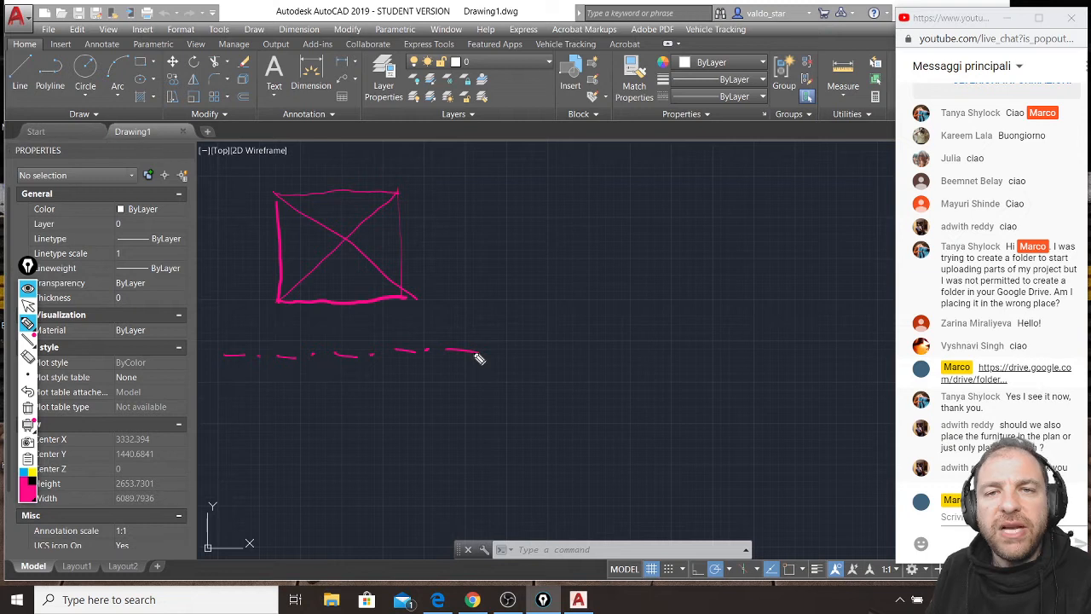
Sketch an eye below the dash-dot line with a viewing arrow pointing up to the plan square.
mouse_move(309, 465)
mouse_down()
mouse_move(364, 463)
mouse_move(336, 458)
mouse_move(329, 309)
mouse_up()
drag(332, 450, 331, 305)
mouse_move(331, 304)
mouse_down()
mouse_move(325, 313)
mouse_move(339, 320)
mouse_up()
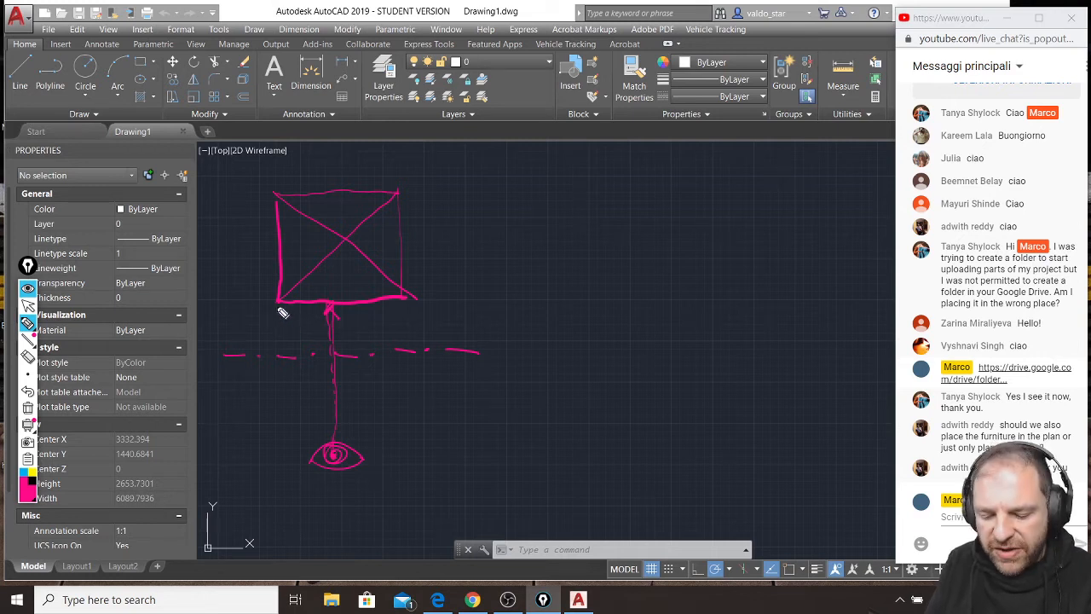
Project the plan's front corners and apex down to the dash-dot line, circle the apex, and sketch the triangular elevation on the line.
drag(353, 244, 353, 352)
drag(410, 298, 409, 356)
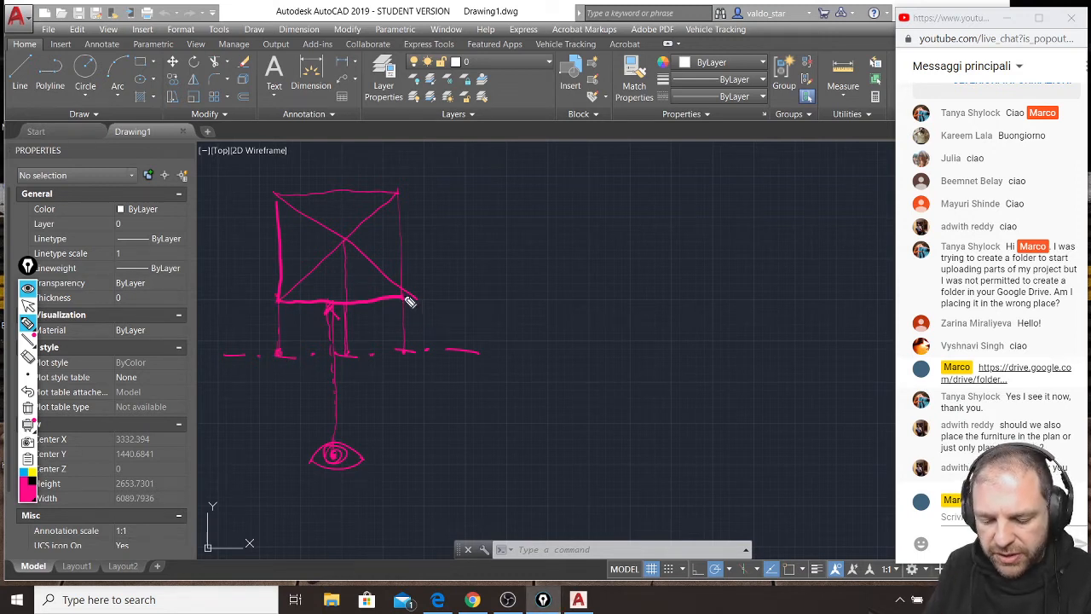
drag(349, 229, 344, 236)
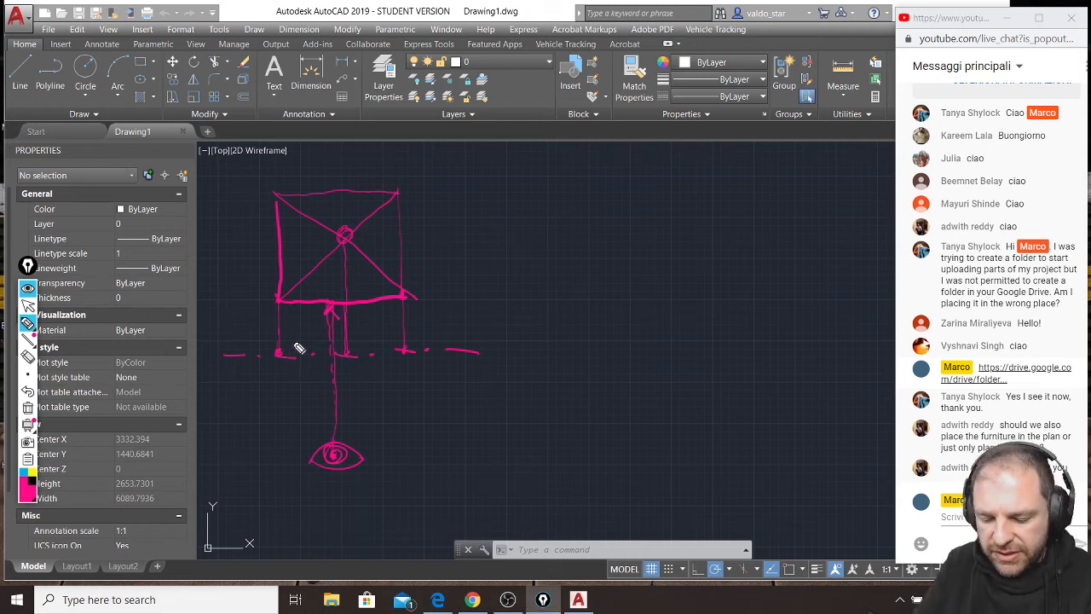
mouse_move(277, 351)
mouse_down()
mouse_move(289, 329)
mouse_move(275, 354)
mouse_up()
drag(346, 198, 400, 349)
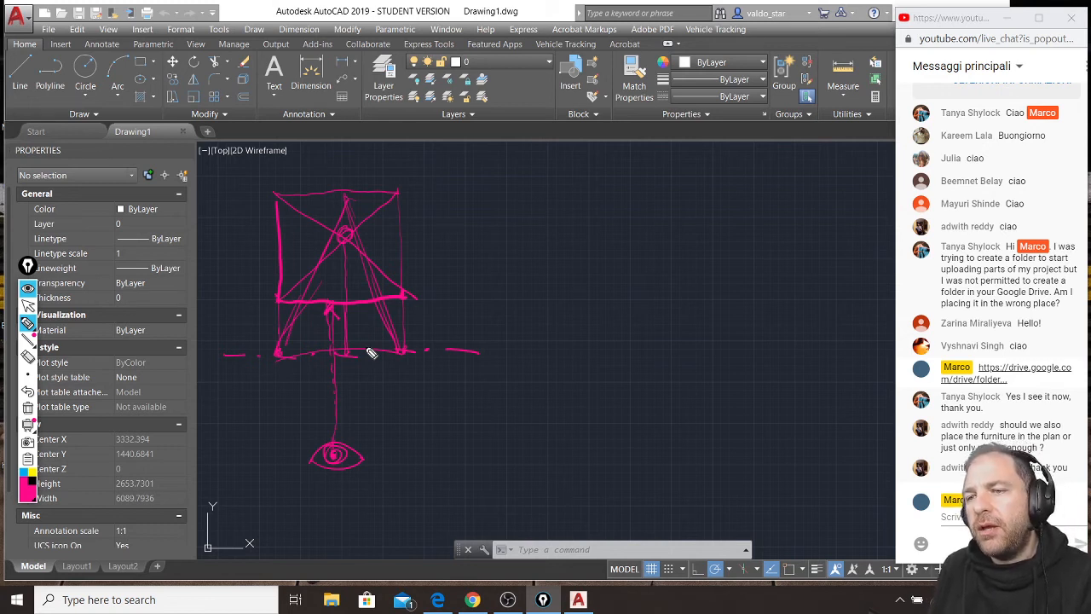
Sketch a second pyramid plan beside the first as a larger square with both diagonals.
drag(559, 278, 559, 303)
mouse_move(553, 181)
mouse_down()
mouse_move(561, 310)
mouse_move(736, 306)
mouse_move(708, 178)
mouse_move(716, 305)
mouse_up()
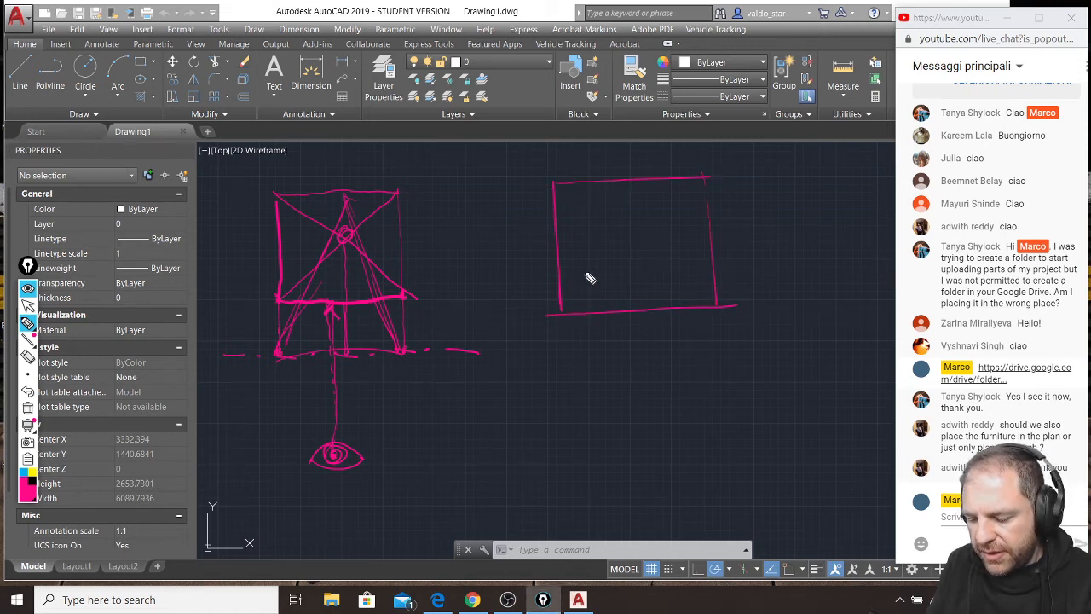
drag(708, 176, 578, 302)
drag(556, 184, 723, 309)
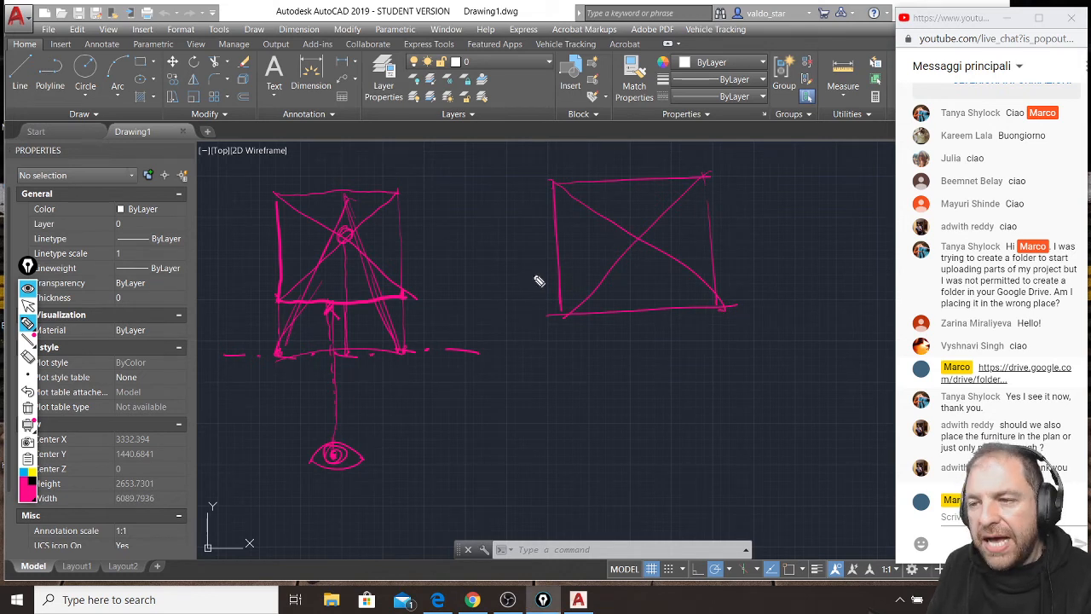
Draw a dash-dot cutting line across the lower part of the second plan with an upward viewing arrow at each end.
drag(519, 288, 754, 276)
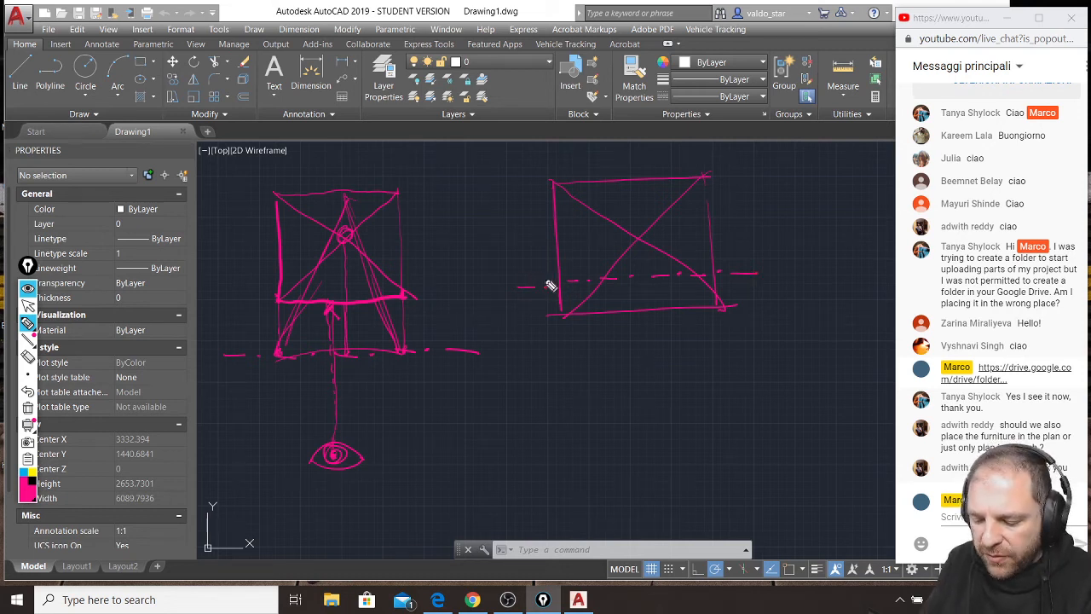
drag(532, 289, 534, 236)
mouse_move(746, 278)
mouse_down()
mouse_move(748, 233)
mouse_move(743, 242)
mouse_up()
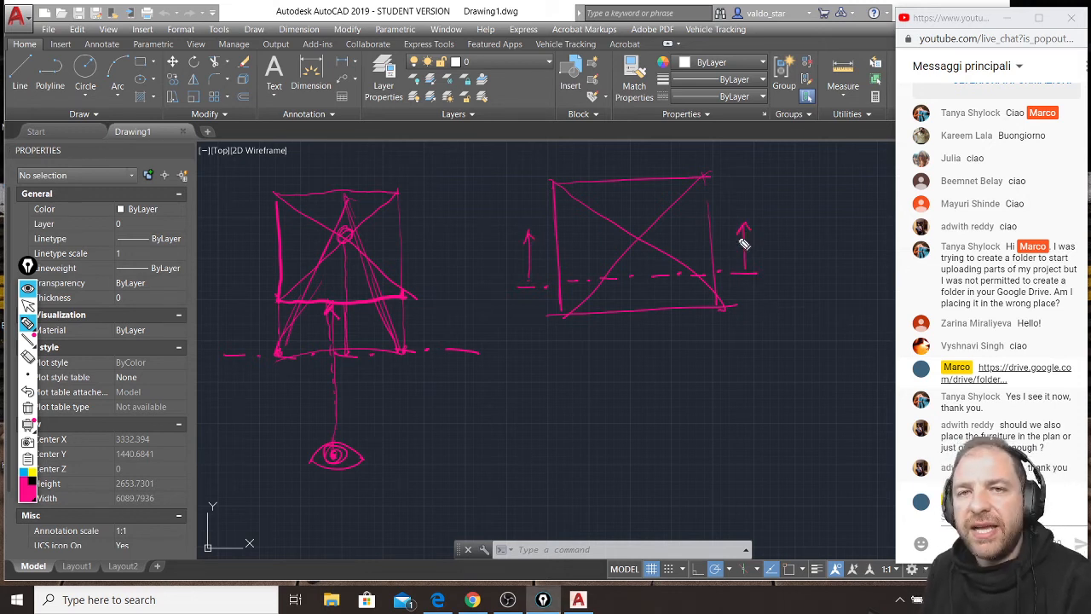
Hatch the strip below the second plan's cutting line, circle the whole sketch, and add extra upward arrows beside the square.
mouse_move(555, 309)
mouse_down()
mouse_move(572, 295)
mouse_move(594, 310)
mouse_move(643, 287)
mouse_move(629, 312)
mouse_move(696, 285)
mouse_move(687, 311)
mouse_move(723, 296)
mouse_move(687, 309)
mouse_up()
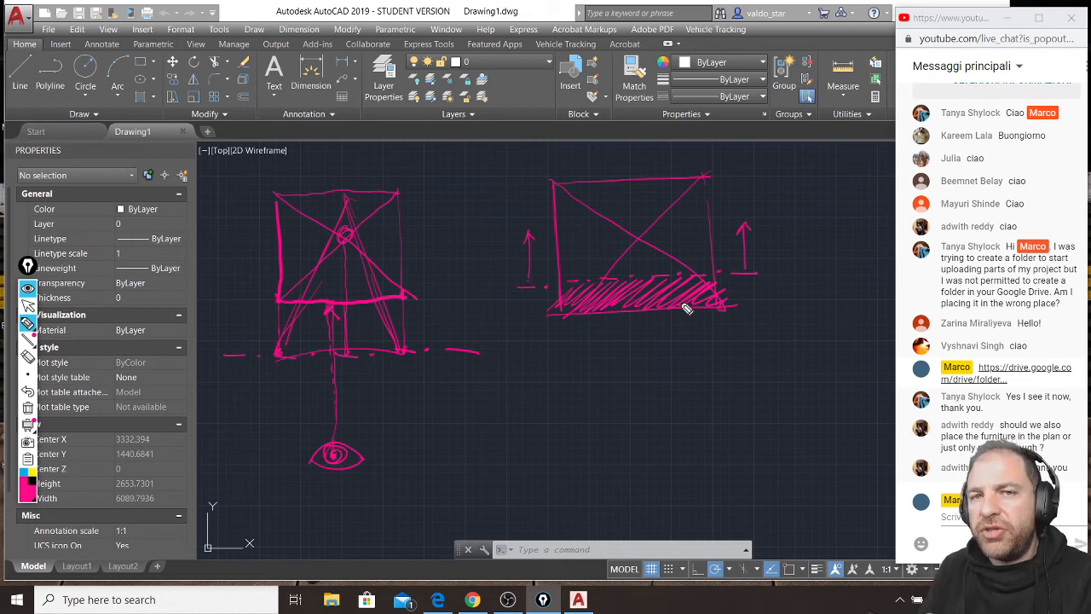
drag(463, 226, 666, 408)
mouse_move(794, 261)
mouse_down()
mouse_move(444, 279)
mouse_move(674, 110)
mouse_up()
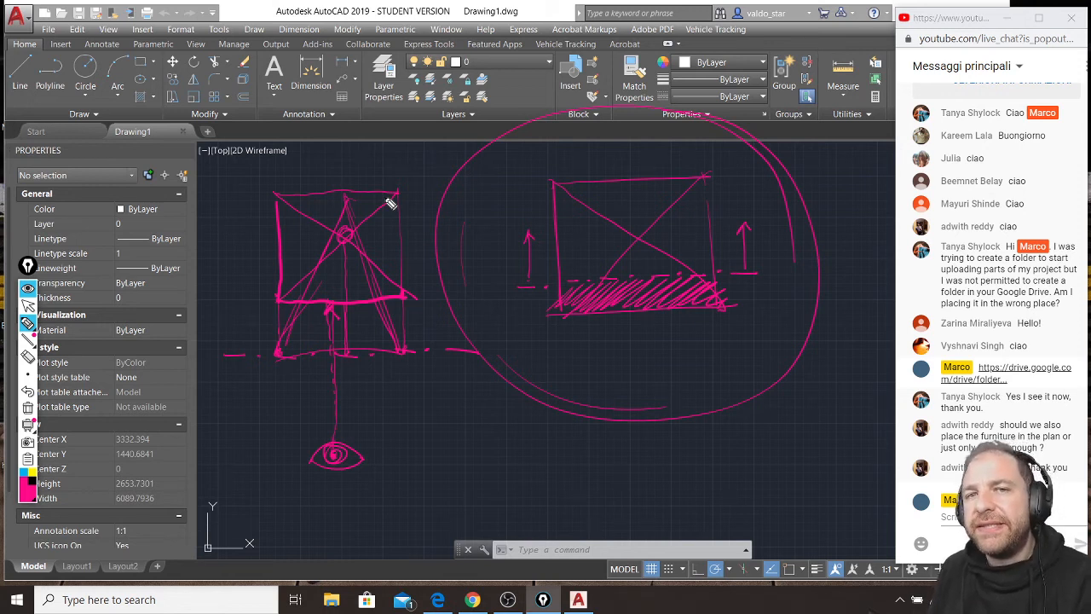
mouse_move(547, 223)
mouse_down()
mouse_move(542, 245)
mouse_move(554, 229)
mouse_up()
drag(731, 269, 723, 221)
mouse_move(715, 240)
mouse_down()
mouse_move(723, 221)
mouse_move(729, 229)
mouse_up()
mouse_move(675, 259)
mouse_down()
mouse_move(573, 305)
mouse_move(609, 287)
mouse_move(697, 286)
mouse_move(679, 302)
mouse_up()
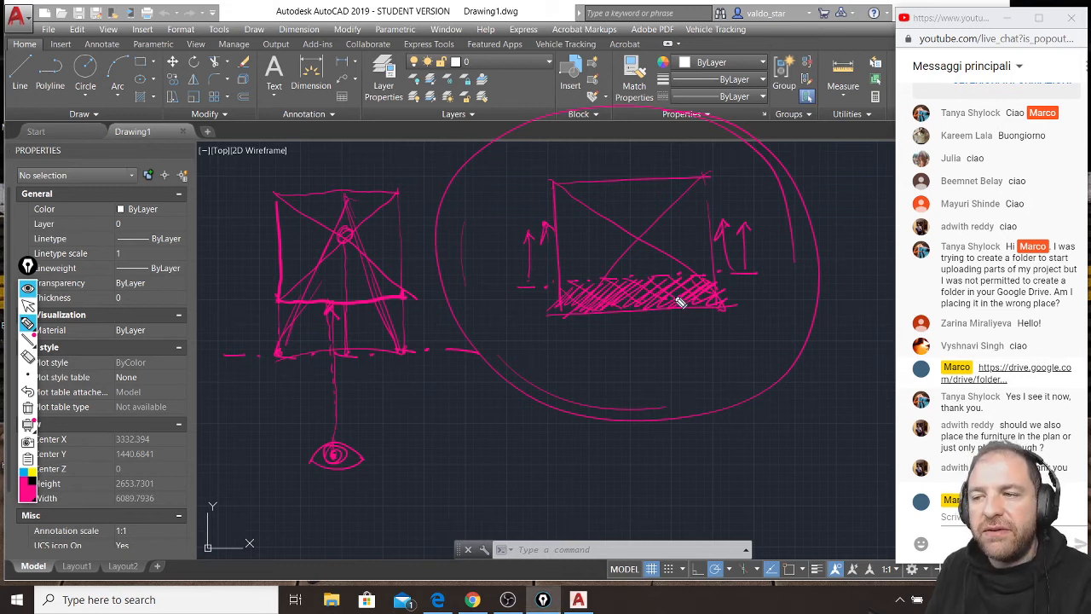
Mark in yellow the cutting line's intersections with the plan's edges and diagonals, plus the apex with a dotted line down to the cut.
click(33, 473)
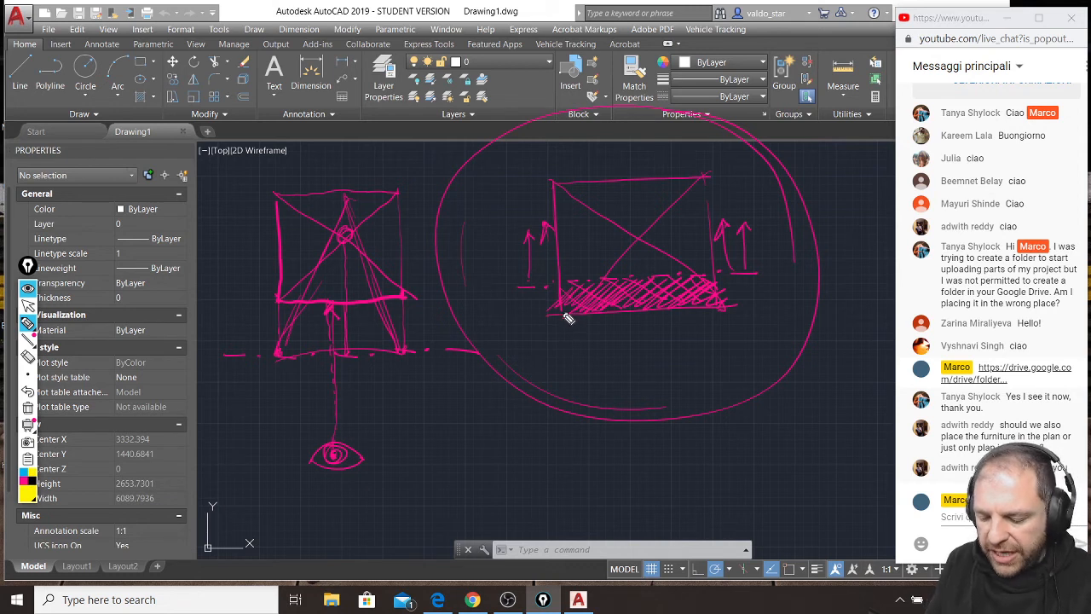
drag(561, 283, 604, 276)
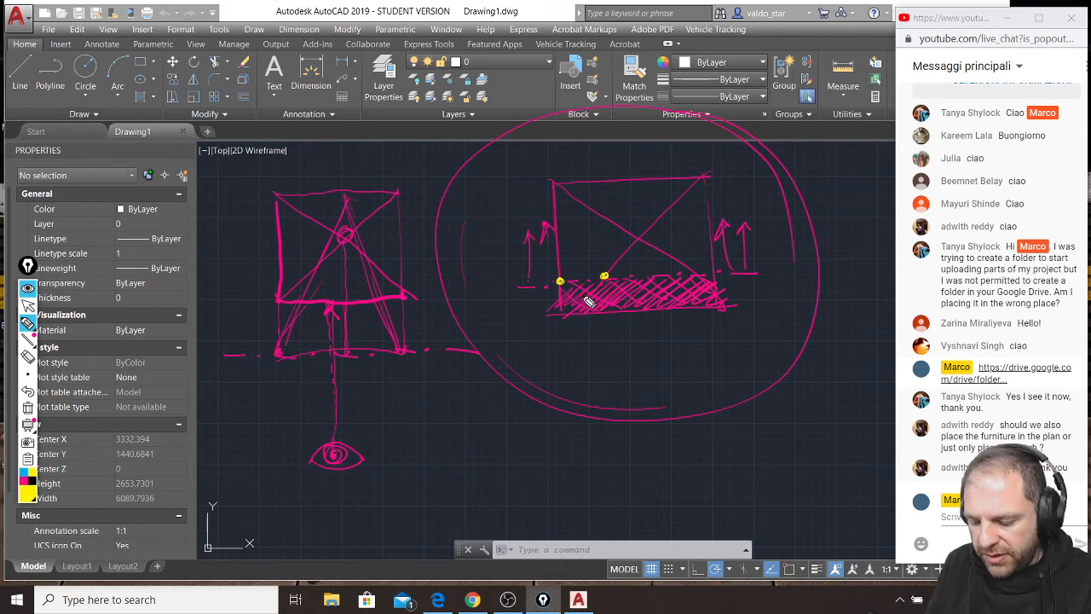
mouse_move(639, 237)
mouse_down()
mouse_move(639, 252)
mouse_move(639, 241)
mouse_up()
click(640, 262)
drag(694, 271, 694, 273)
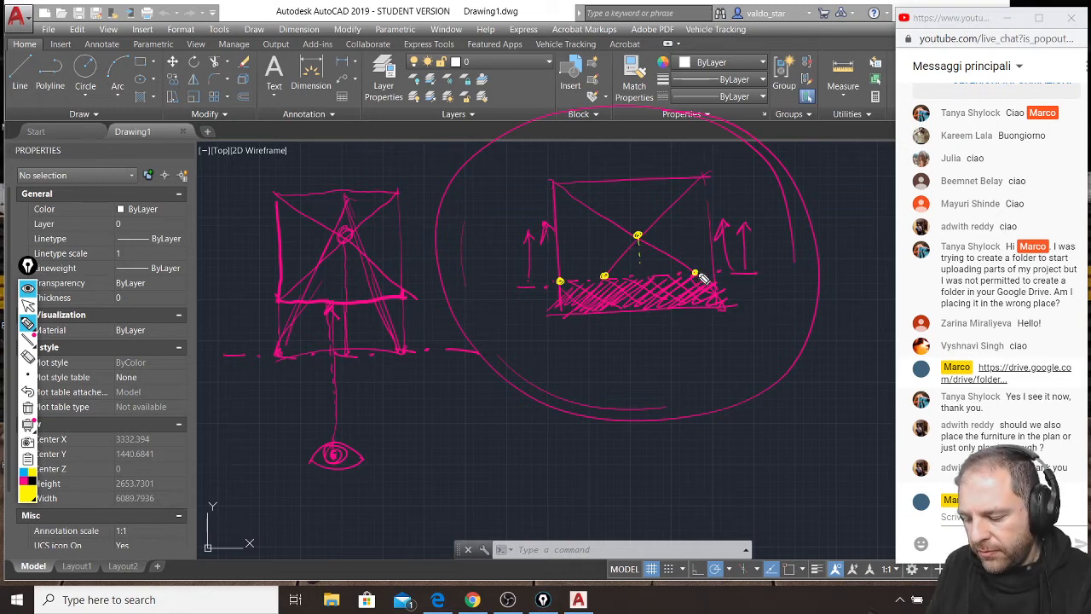
click(715, 271)
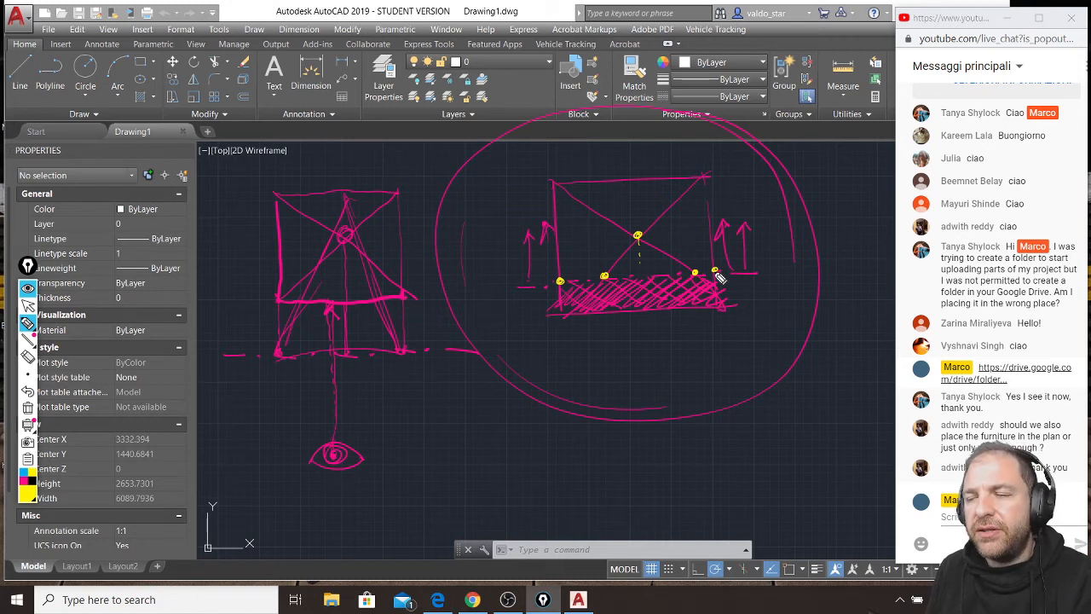
Clear all annotations and sketch a new pyramid plan in magenta, a square with both diagonals, low in the drawing area.
key(ctrl+shift+7)
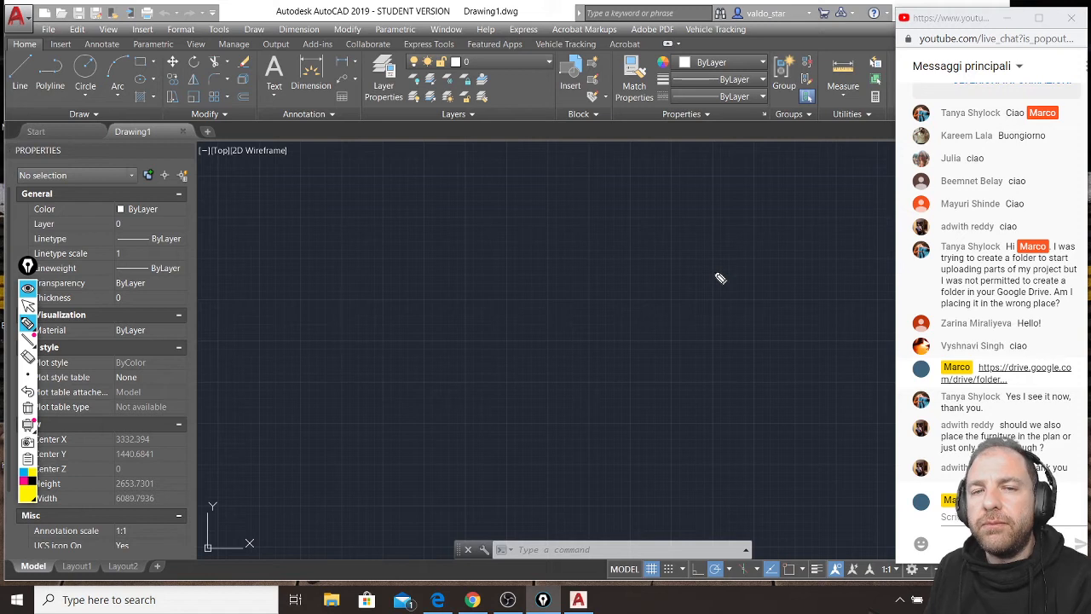
mouse_move(33, 342)
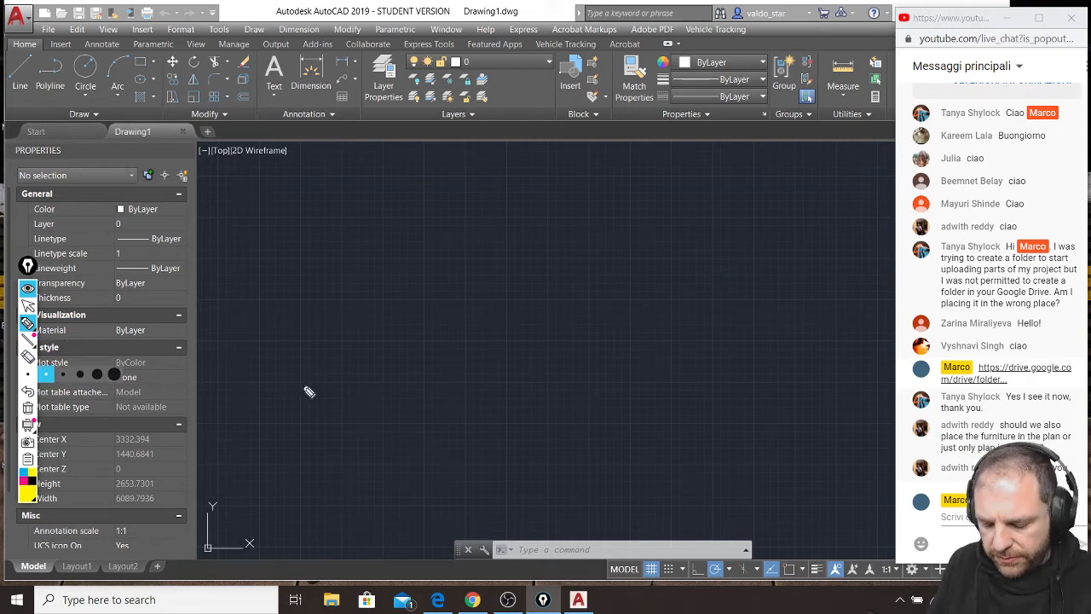
mouse_move(362, 399)
mouse_down()
mouse_move(363, 499)
mouse_move(478, 503)
mouse_up()
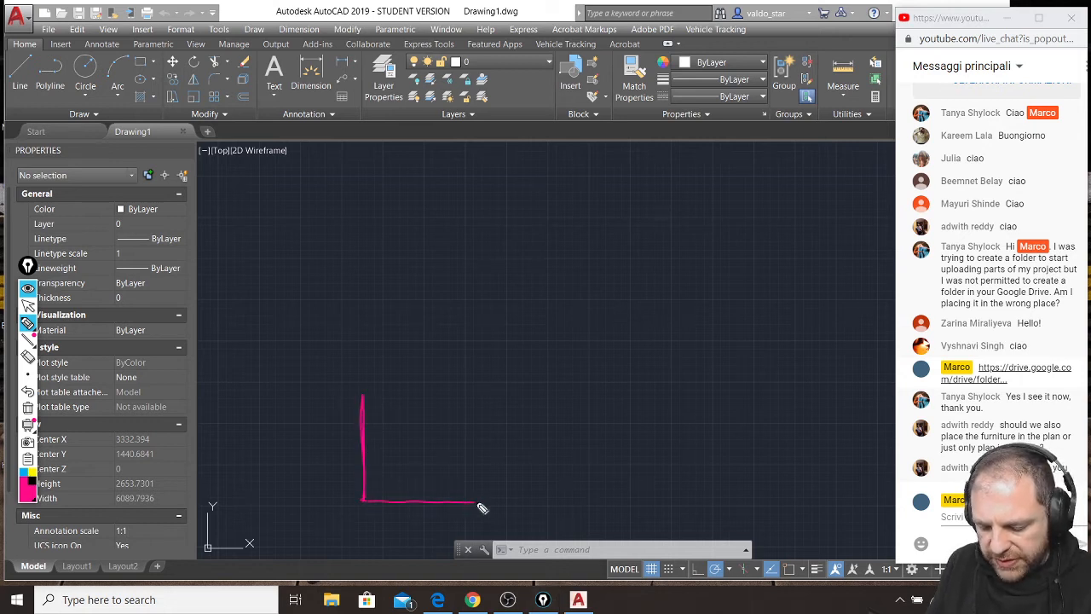
mouse_move(363, 394)
mouse_down()
mouse_move(497, 397)
mouse_move(494, 499)
mouse_up()
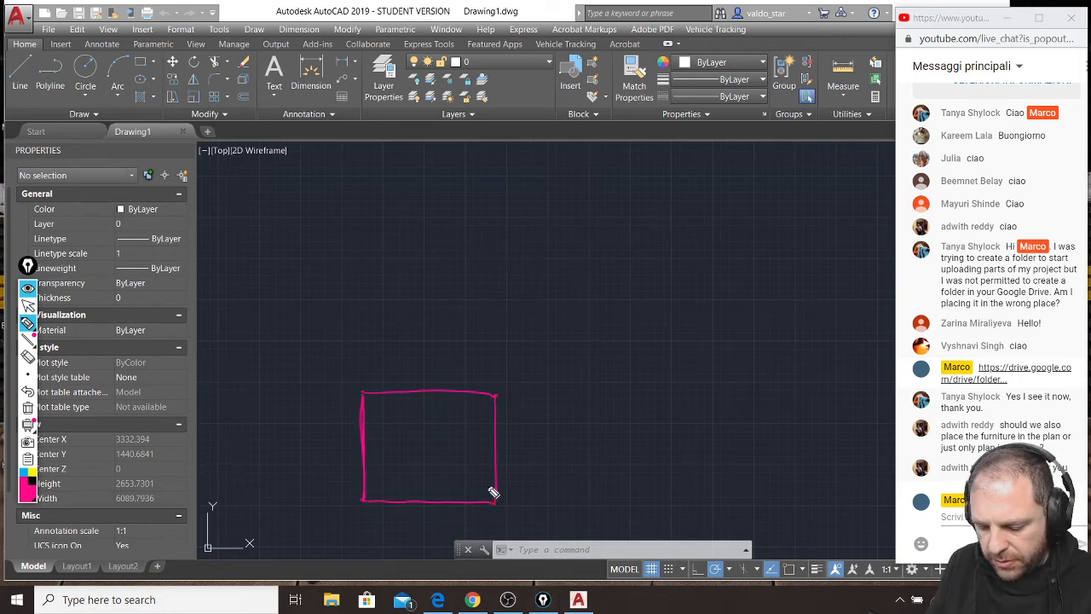
drag(372, 497, 495, 404)
drag(370, 401, 497, 503)
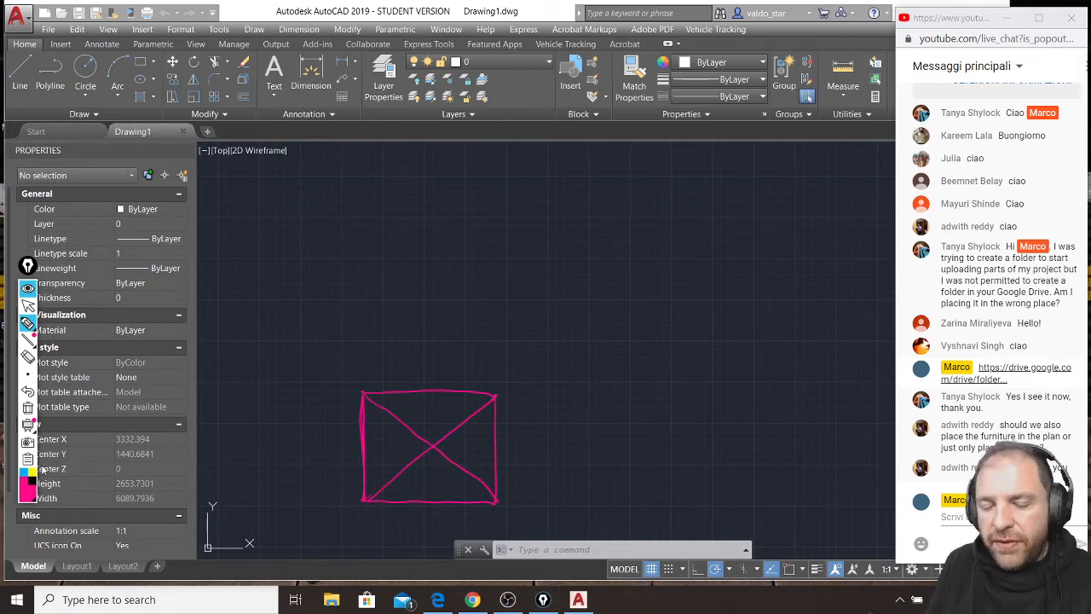
Draw a green dash-dot cutting line across the magenta pyramid plan, below its centre and extending past both sides.
click(30, 502)
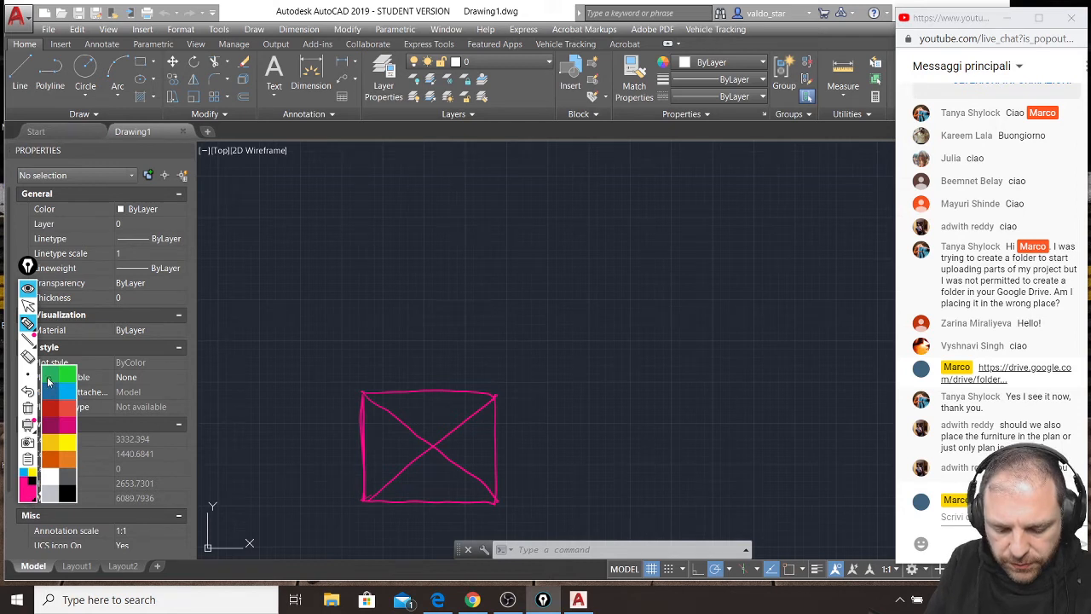
click(49, 379)
drag(305, 465, 567, 468)
click(387, 464)
click(433, 465)
click(483, 465)
click(527, 466)
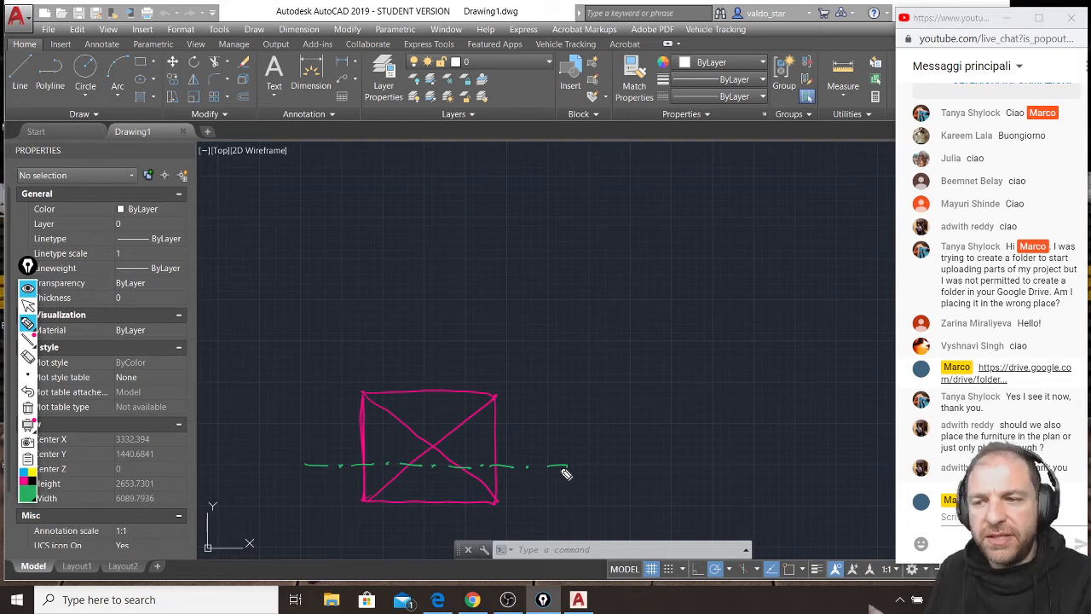
Add a green upward viewing arrow at each end of the cutting line.
click(32, 475)
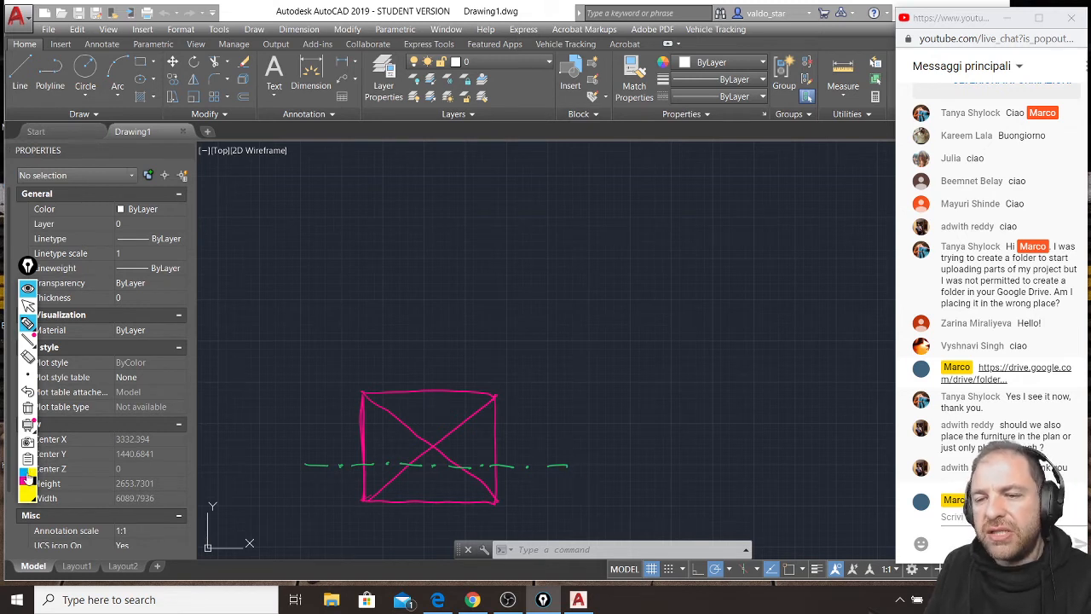
click(55, 383)
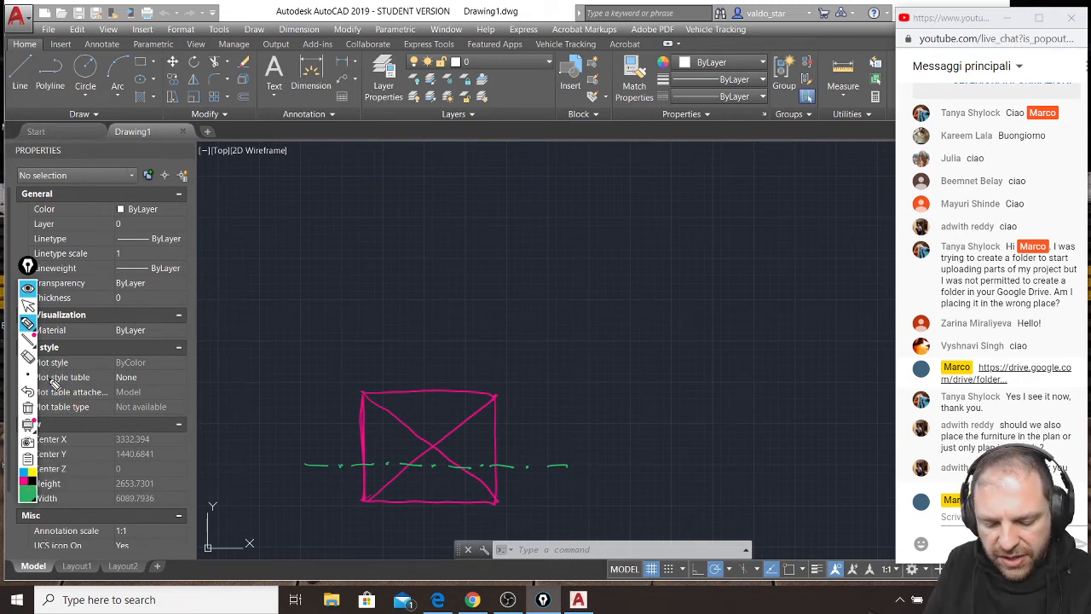
drag(567, 466, 576, 444)
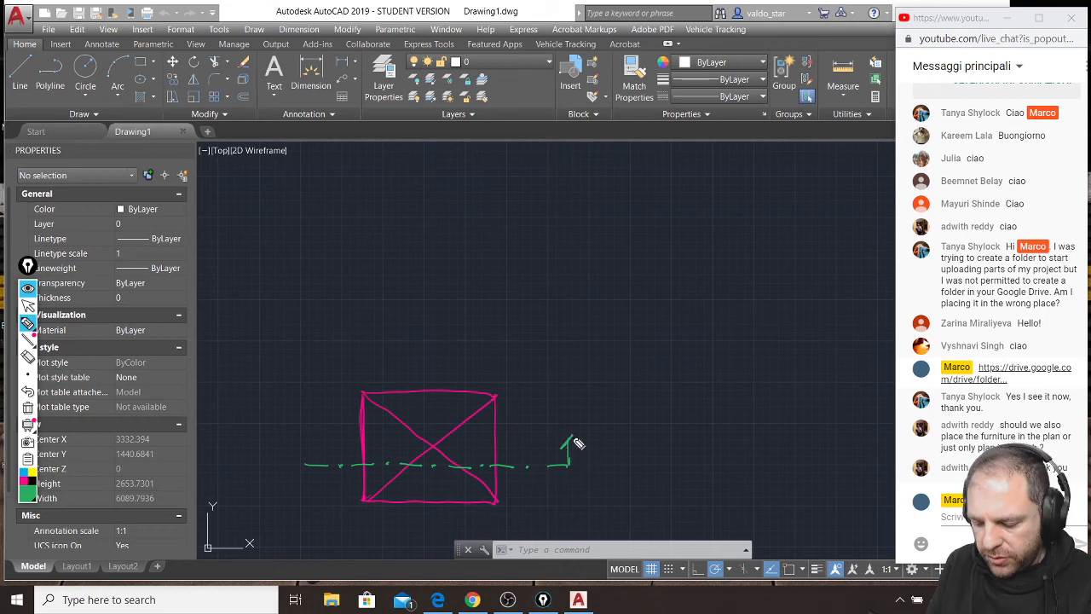
mouse_move(305, 465)
mouse_down()
mouse_move(304, 440)
mouse_move(312, 449)
mouse_up()
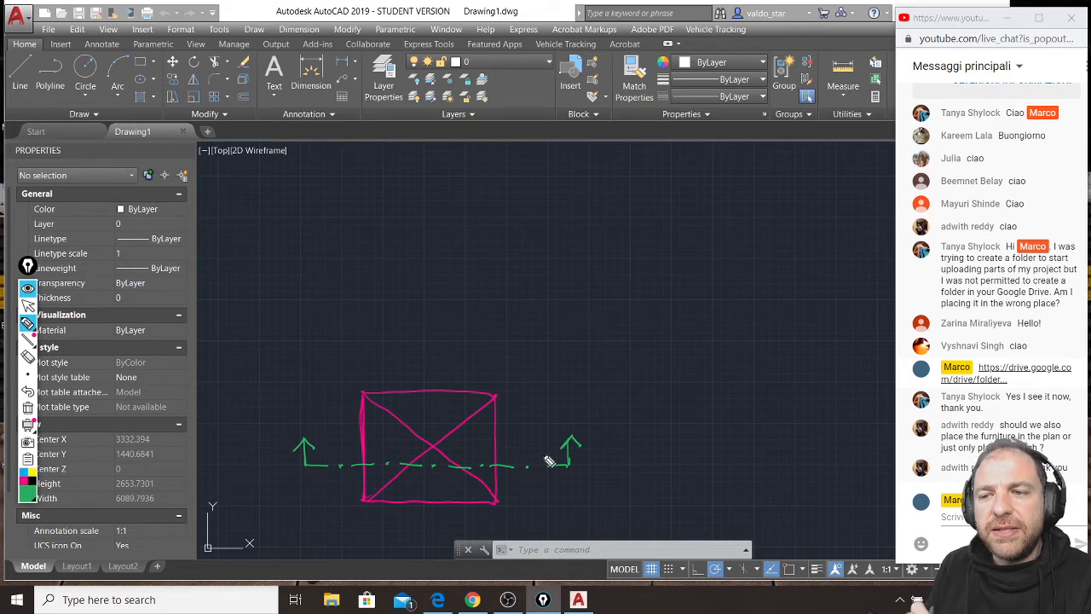
Draw a long light-blue horizontal base line just above the pyramid plan.
click(33, 475)
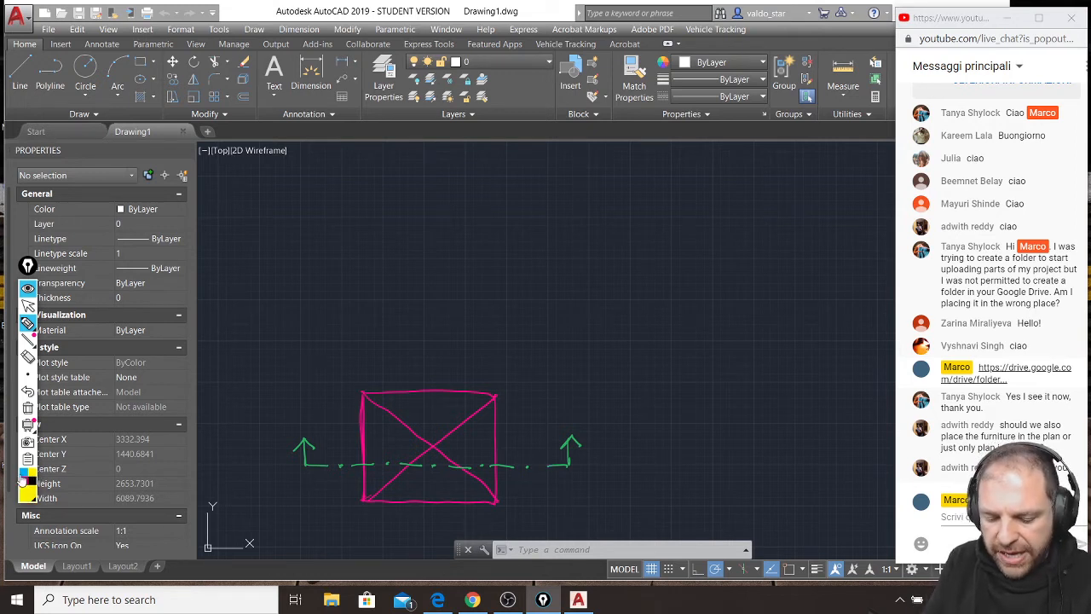
click(26, 479)
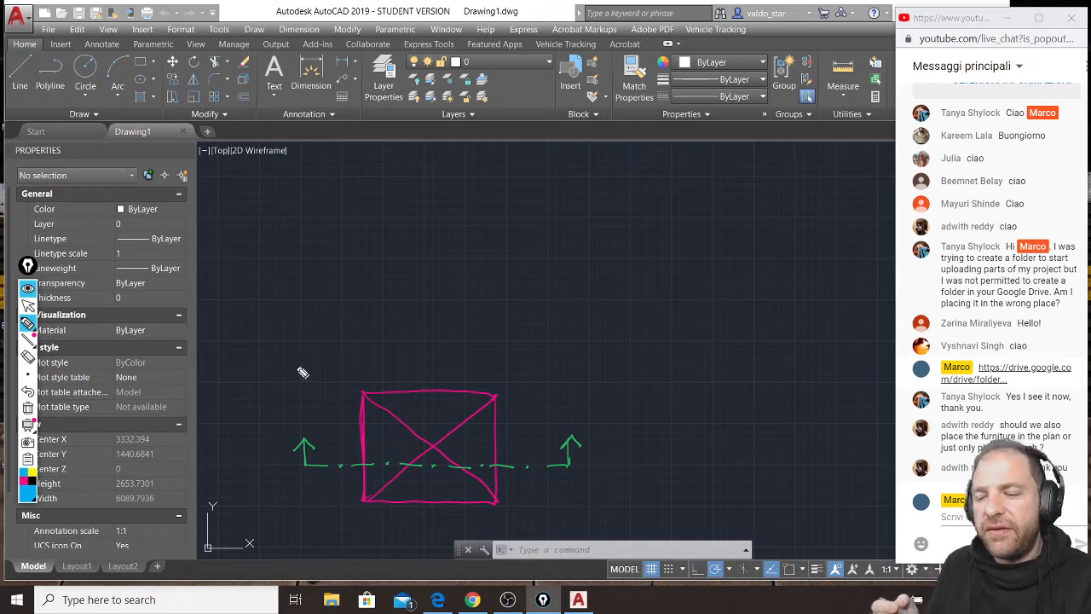
drag(254, 366, 678, 364)
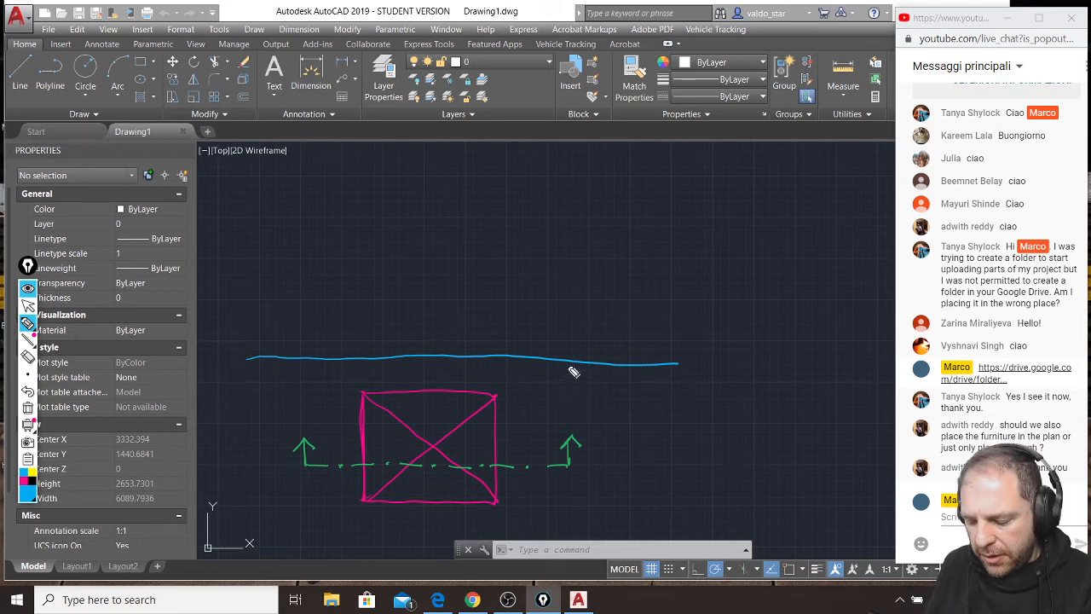
Connect the blue base line and the cutting line with a double-headed blue arrow and label it PARALLEL by hand.
drag(567, 373, 531, 455)
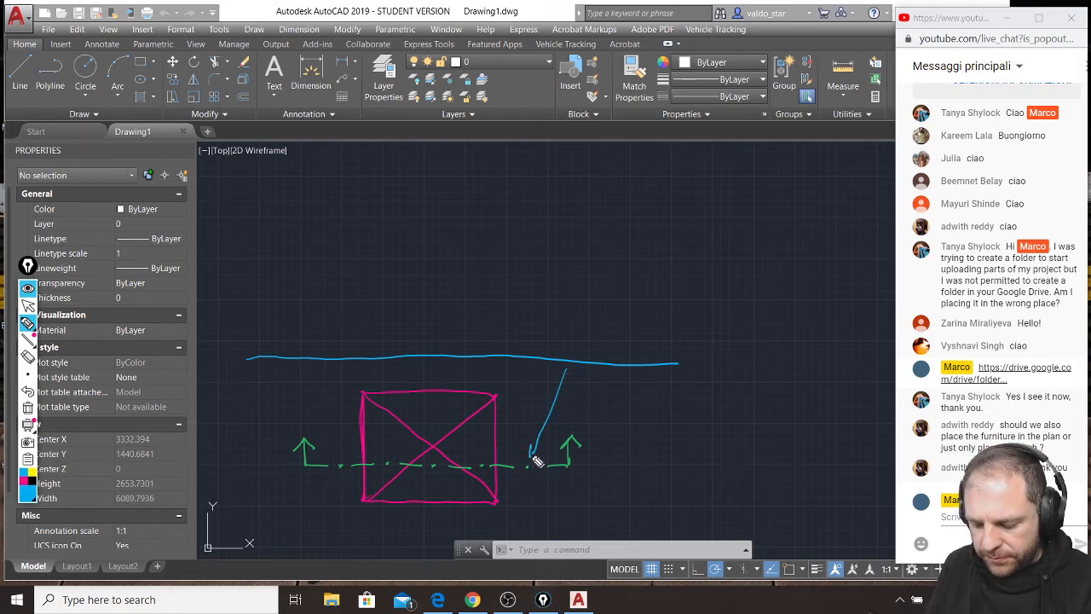
drag(558, 376, 568, 374)
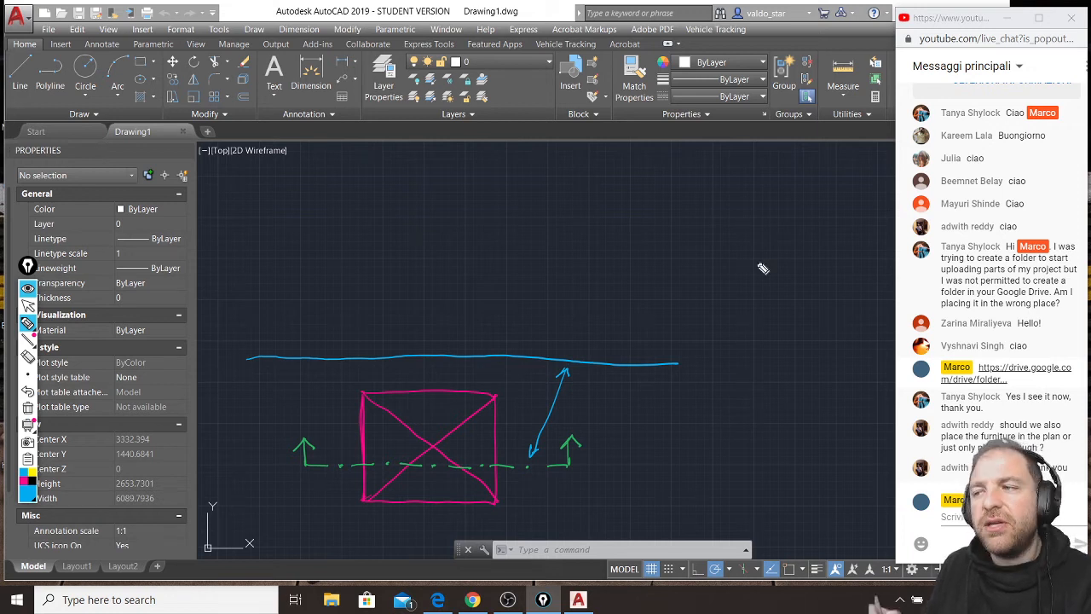
mouse_move(581, 391)
mouse_down()
mouse_move(582, 411)
mouse_move(581, 402)
mouse_up()
mouse_move(599, 391)
mouse_down()
mouse_move(593, 411)
mouse_move(608, 410)
mouse_up()
mouse_move(595, 403)
mouse_down()
mouse_move(688, 410)
mouse_move(706, 390)
mouse_move(714, 410)
mouse_up()
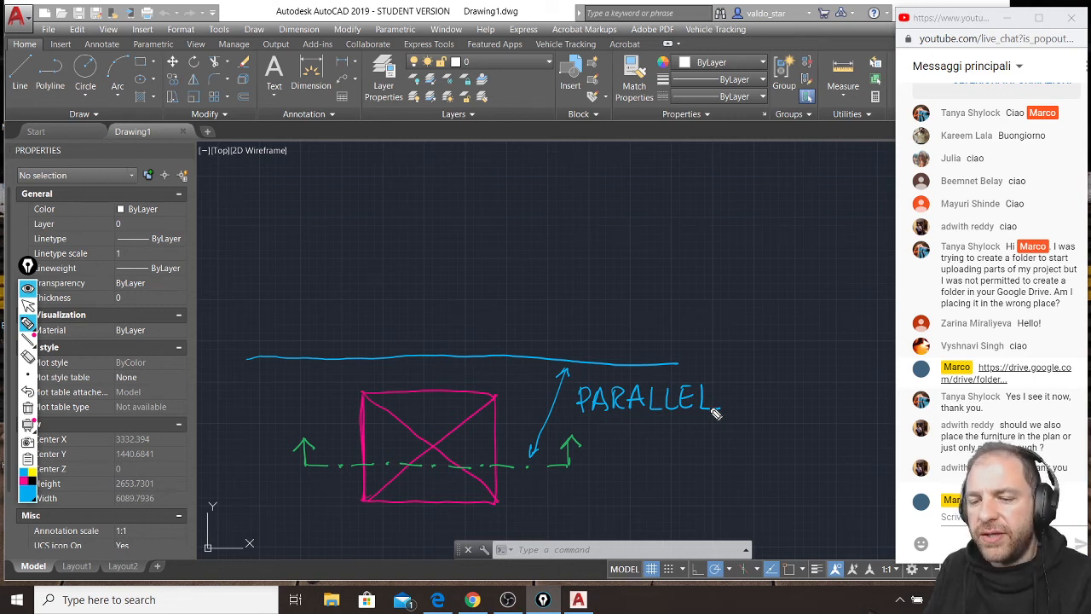
Mark in yellow the cutting line's four intersections with the plan's edges and diagonals, and project each upward with a dashed line past the base line.
click(32, 472)
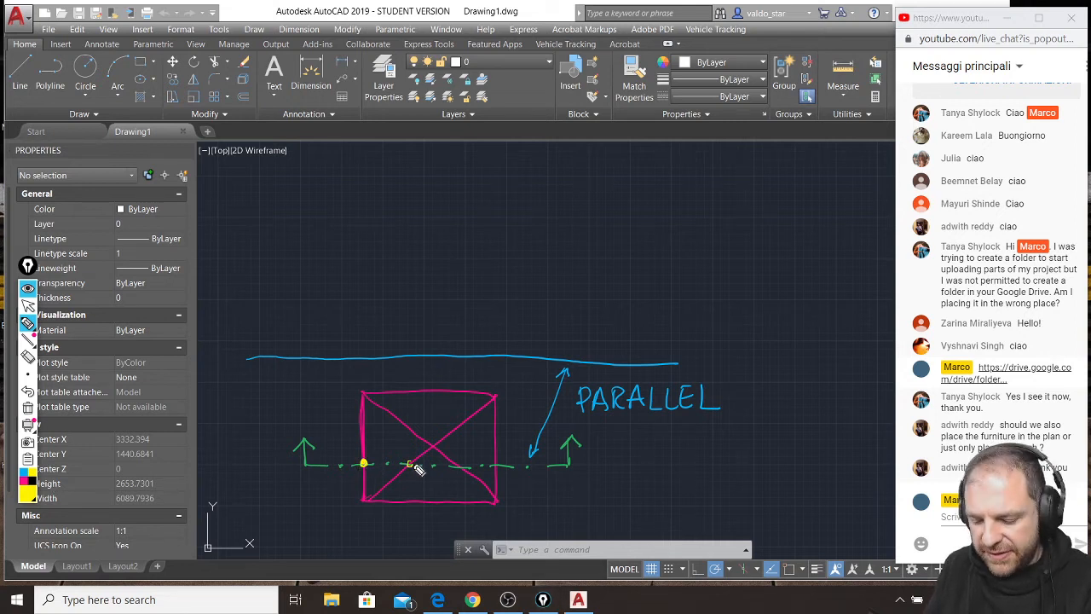
drag(460, 466, 497, 466)
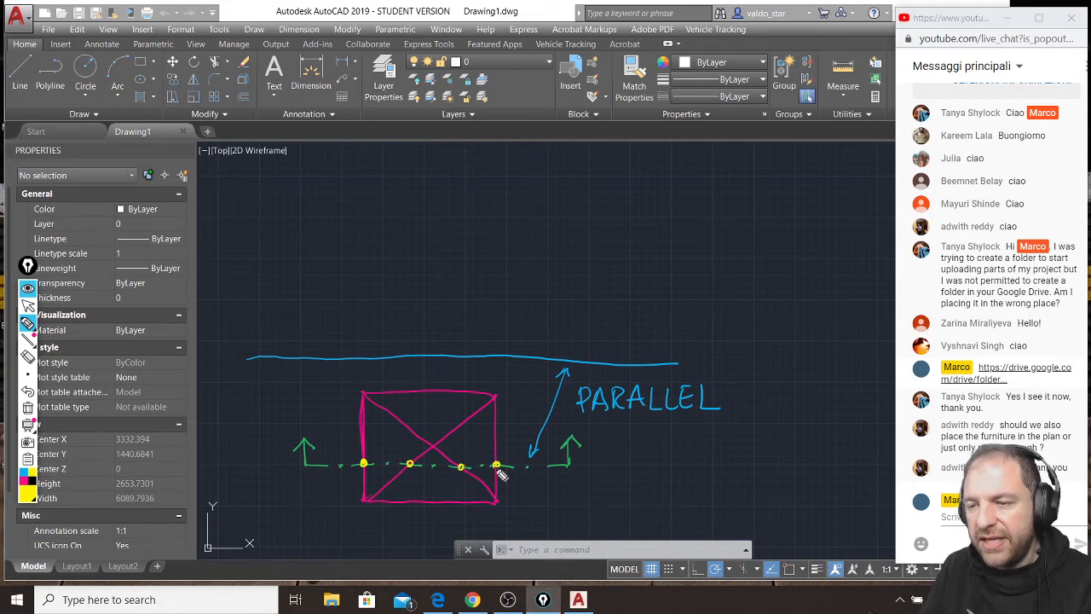
drag(363, 459, 363, 450)
drag(363, 444, 362, 422)
drag(362, 415, 363, 408)
drag(362, 402, 362, 383)
drag(363, 376, 356, 290)
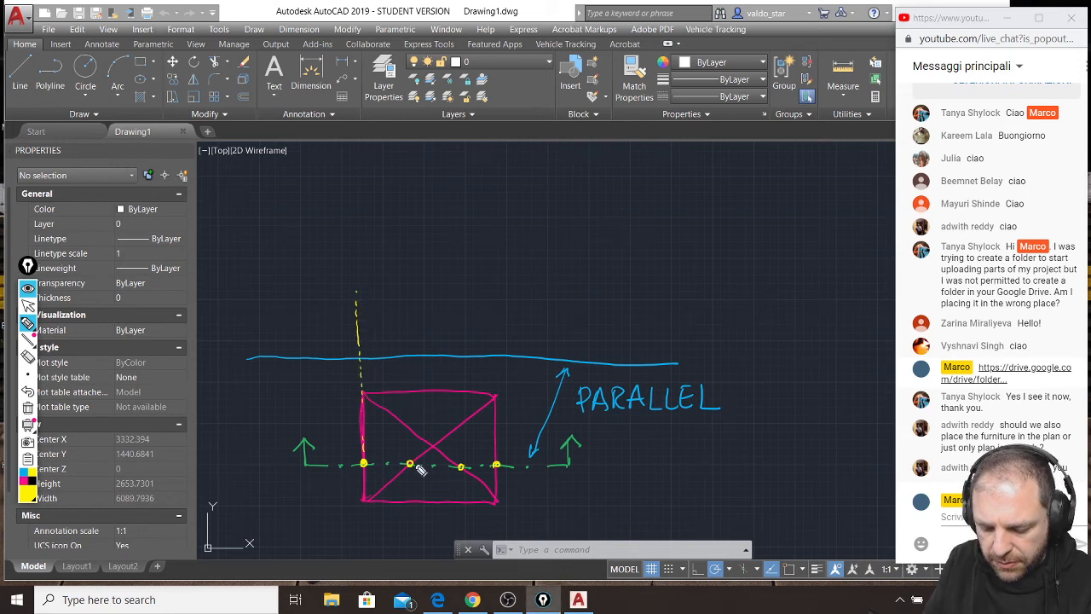
drag(410, 461, 401, 215)
drag(461, 466, 457, 230)
mouse_move(496, 467)
mouse_down()
mouse_move(495, 313)
mouse_move(477, 257)
mouse_up()
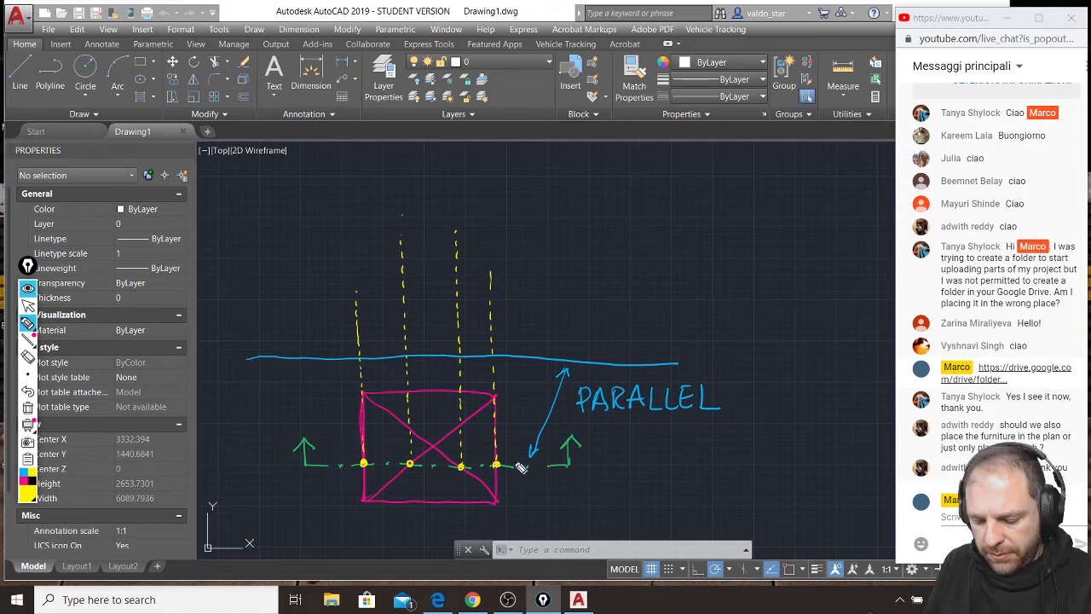
Mark the plan's apex in yellow, project it upward with a dashed line, and draw the elevation's two sloping sides from the base points to the apex.
click(433, 444)
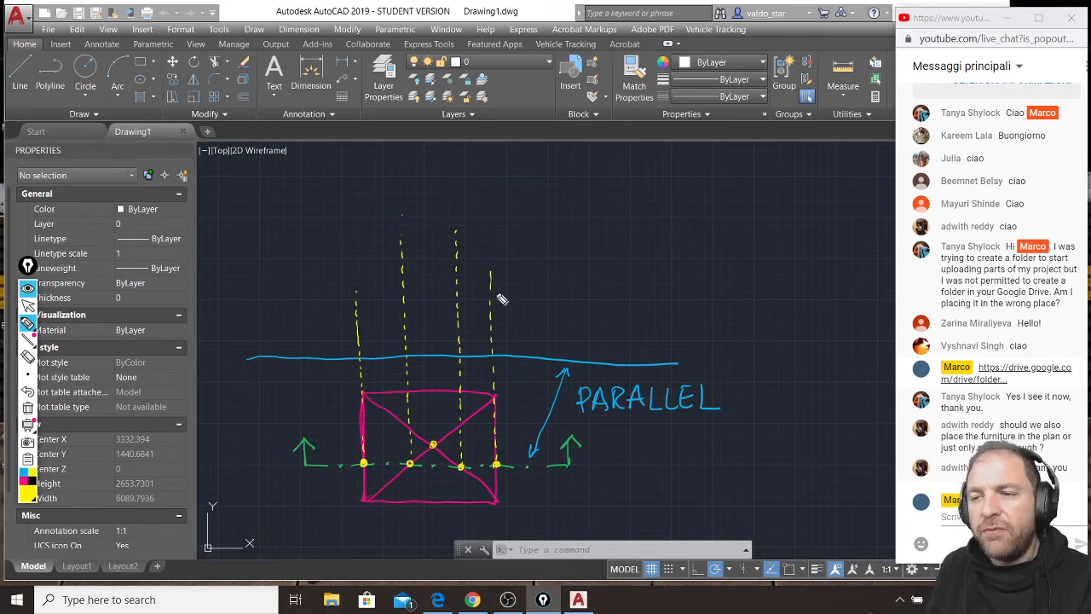
drag(433, 439, 433, 417)
drag(433, 411, 433, 405)
drag(433, 399, 425, 162)
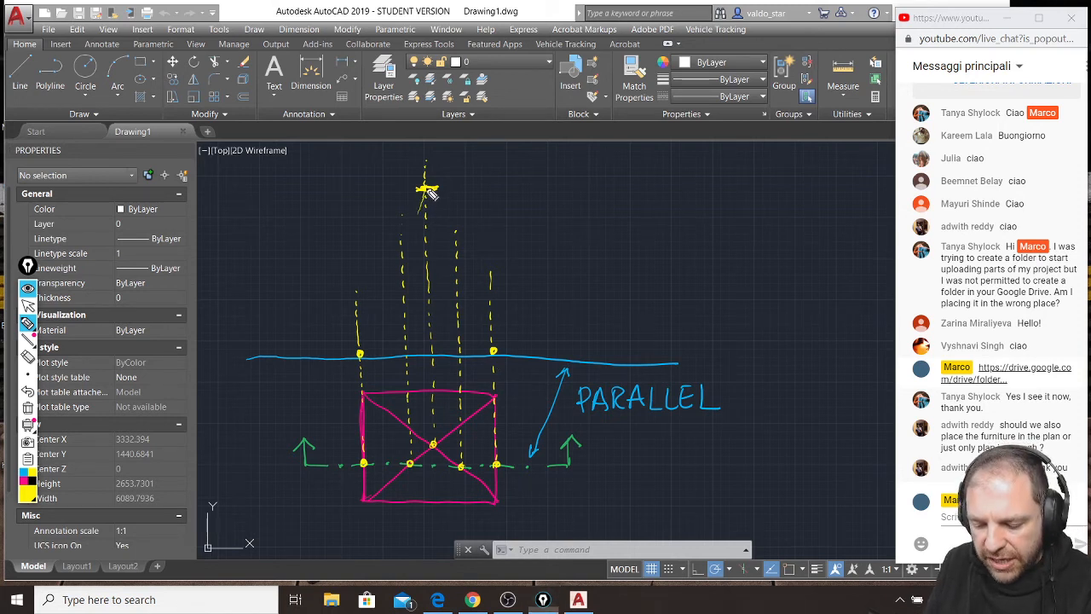
drag(360, 353, 426, 186)
drag(428, 189, 492, 351)
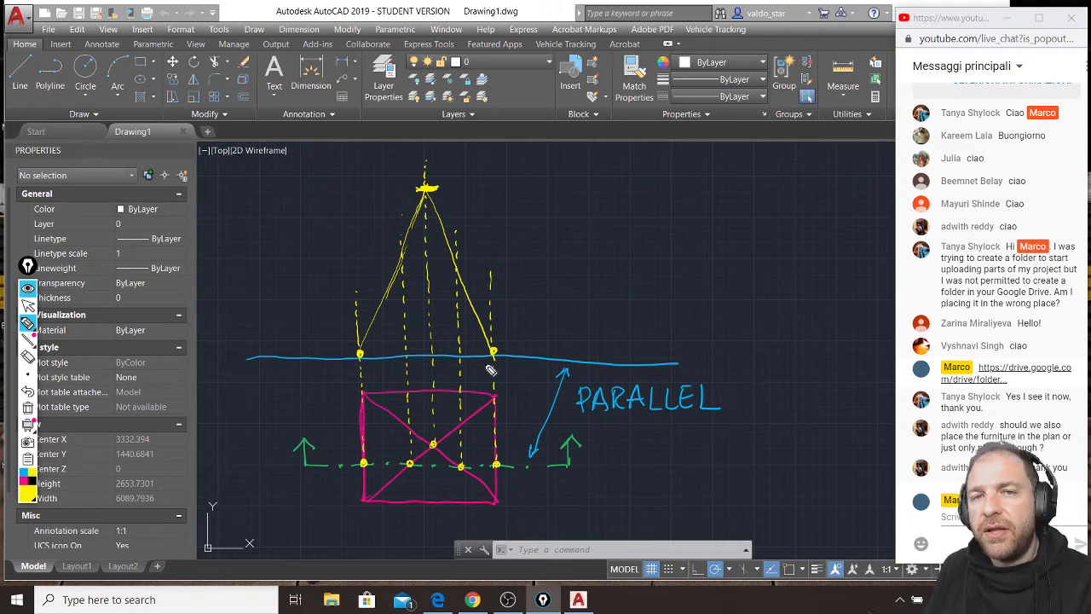
Hatch the small triangle between the plan's apex and the cutting line, and draw and hatch the matching upper triangle in the elevation.
drag(428, 467, 458, 471)
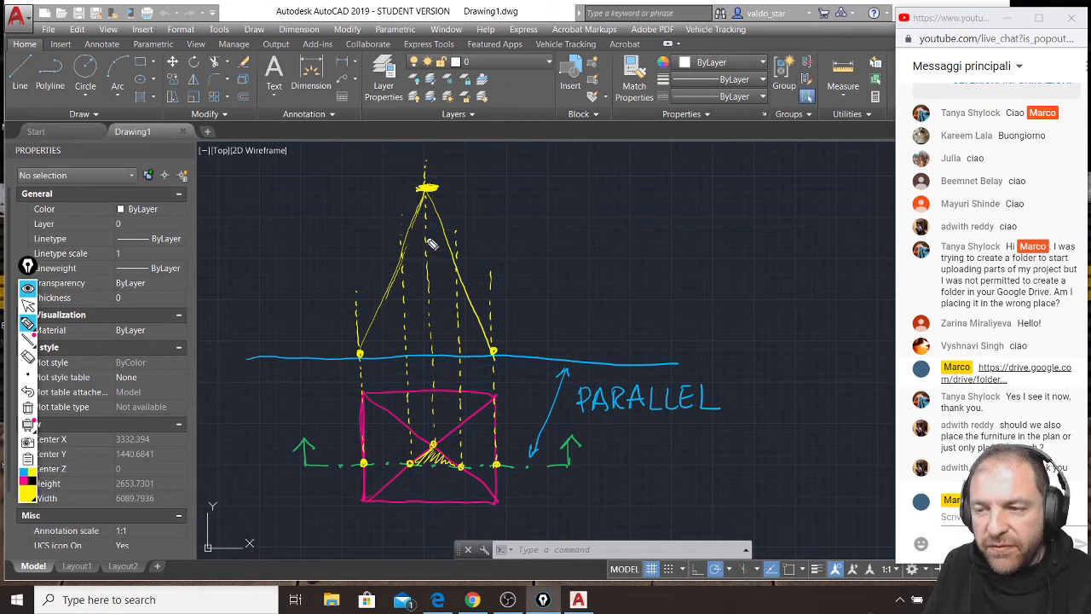
drag(399, 250, 458, 248)
drag(426, 194, 401, 250)
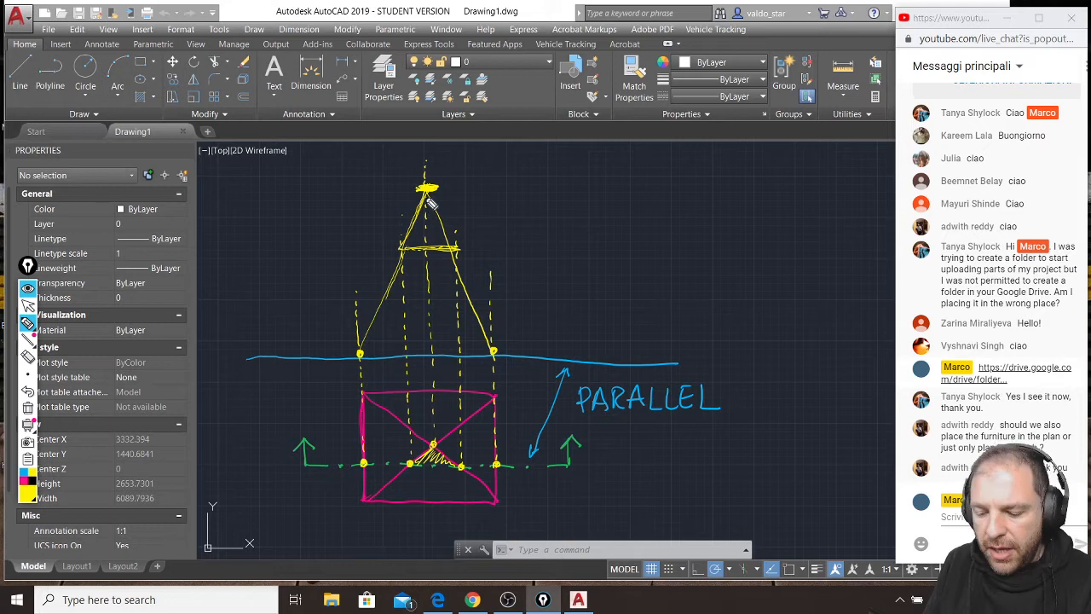
mouse_move(422, 226)
mouse_down()
mouse_move(430, 197)
mouse_move(440, 212)
mouse_up()
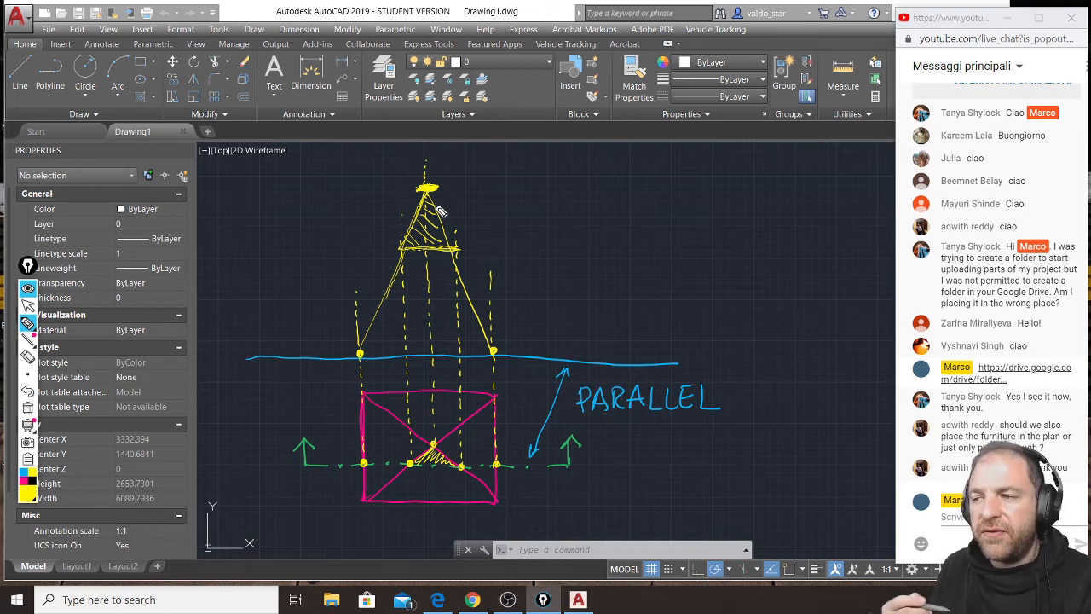
Thicken in yellow the outline of the elevation's trapezoidal section: both sloping sides, the base and the upper edge.
drag(405, 247, 359, 355)
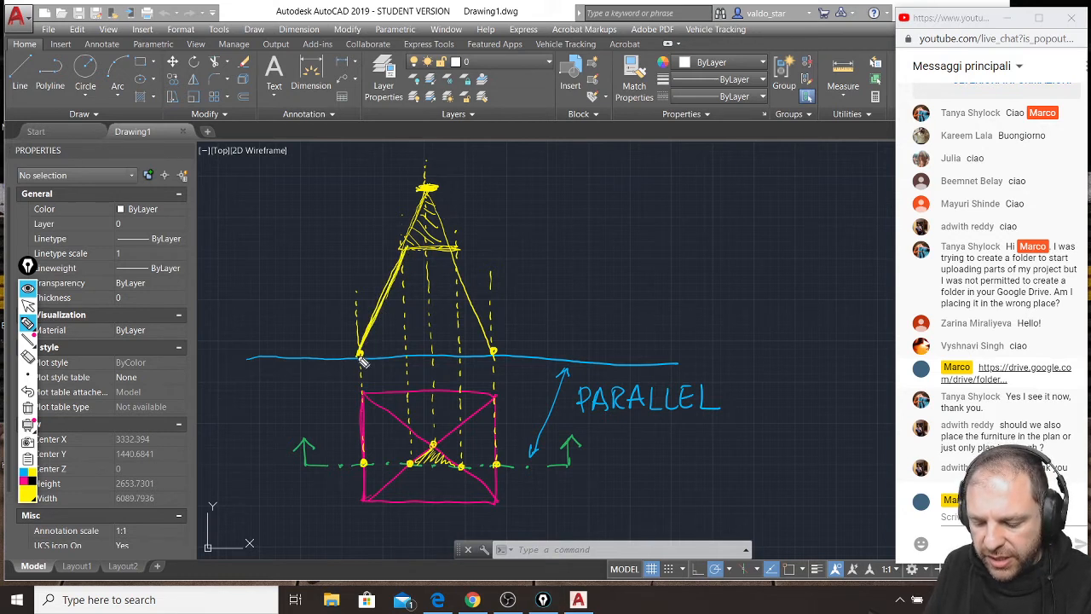
drag(460, 252, 490, 352)
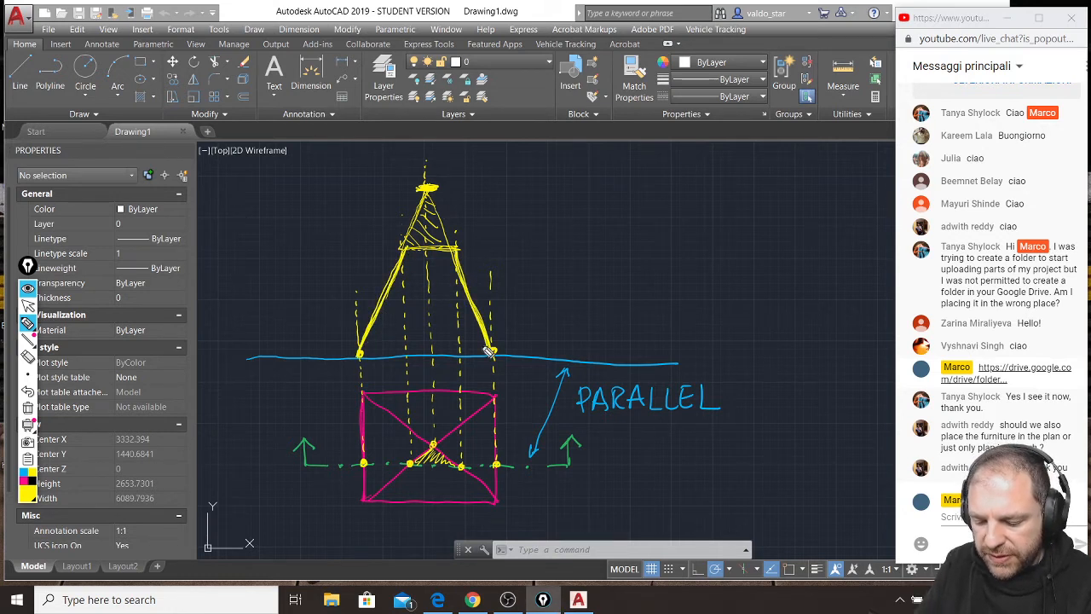
mouse_move(359, 353)
mouse_down()
mouse_move(493, 351)
mouse_move(360, 362)
mouse_move(487, 352)
mouse_up()
mouse_move(403, 248)
mouse_down()
mouse_move(445, 249)
mouse_move(415, 251)
mouse_up()
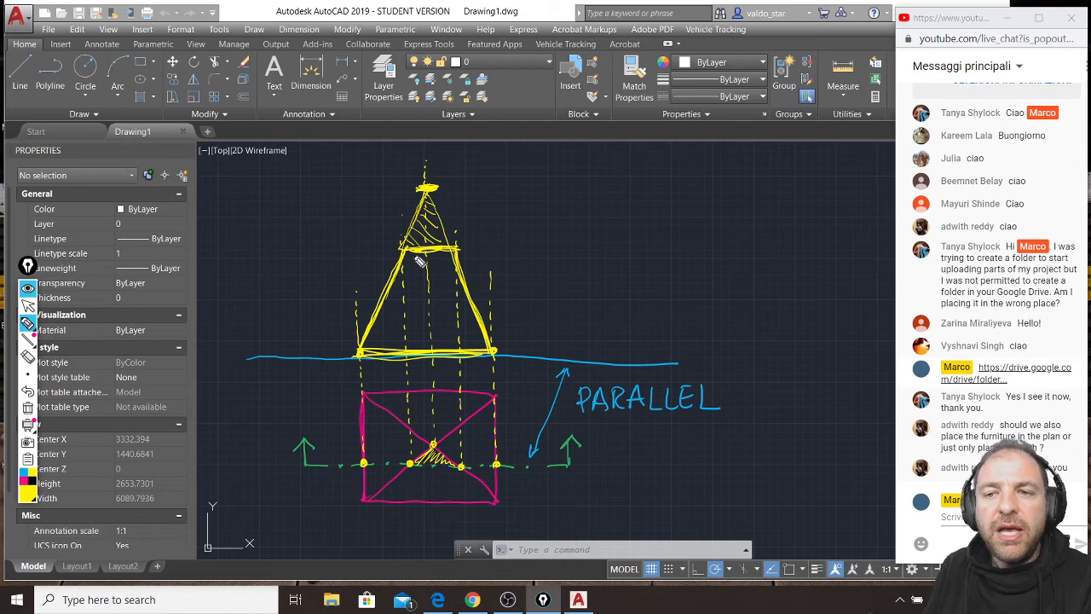
Retrace the upper triangle's sloping sides in magenta and the outline of the trapezoidal section below it in green.
click(28, 488)
mouse_move(432, 188)
mouse_down()
mouse_move(414, 242)
mouse_move(431, 194)
mouse_move(420, 225)
mouse_move(442, 221)
mouse_move(435, 195)
mouse_move(456, 254)
mouse_move(433, 198)
mouse_up()
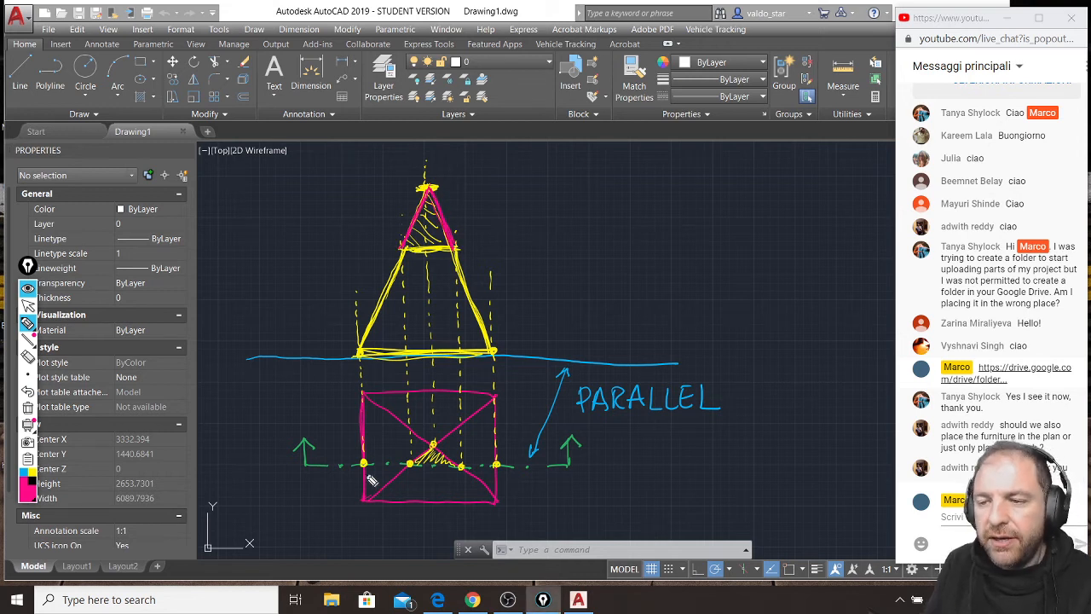
click(30, 494)
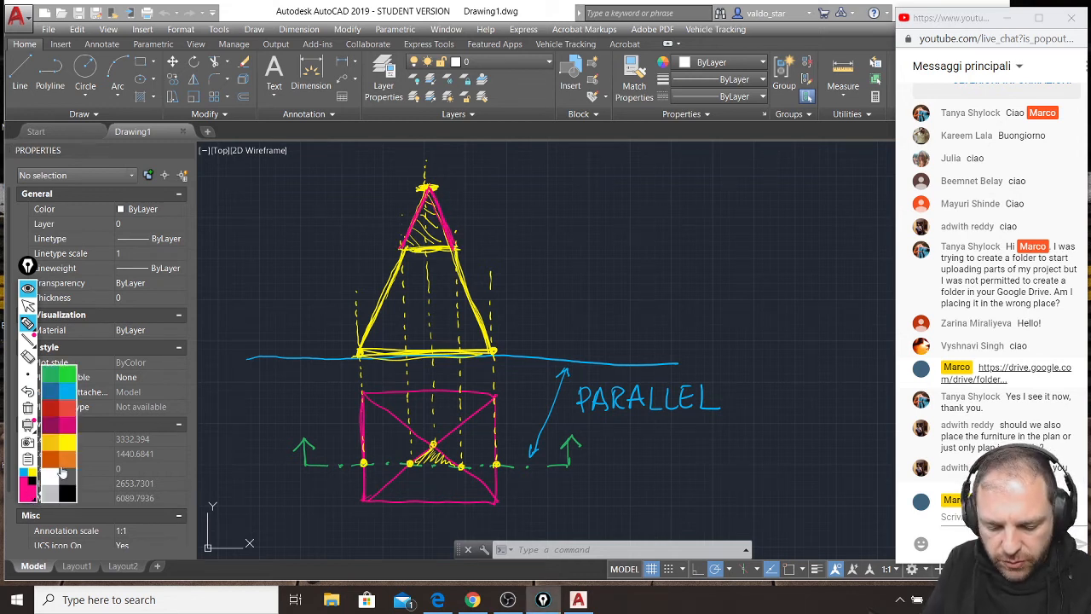
click(70, 394)
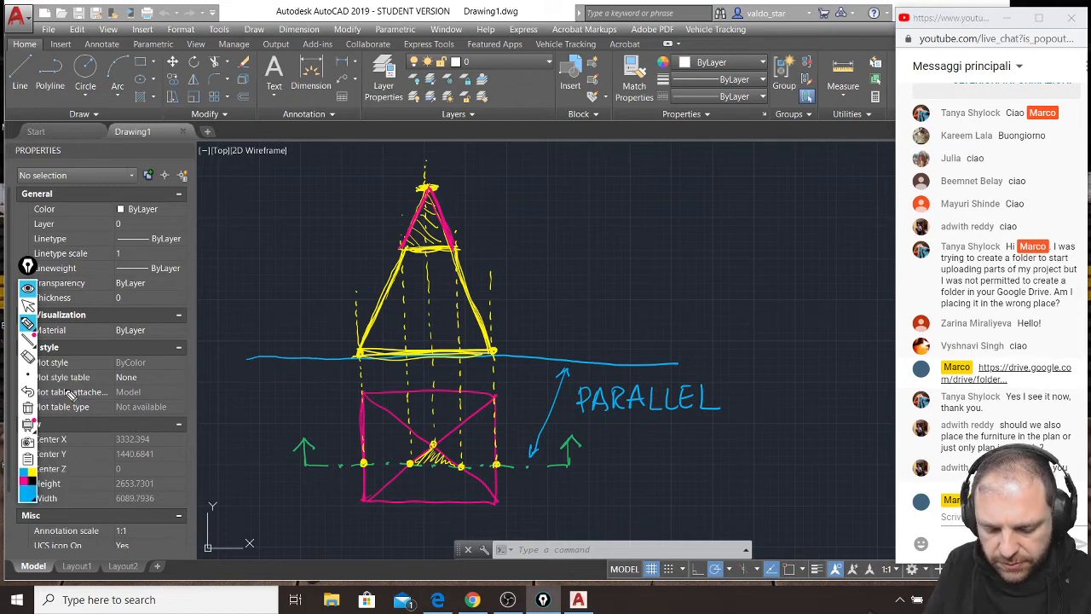
click(32, 493)
click(58, 392)
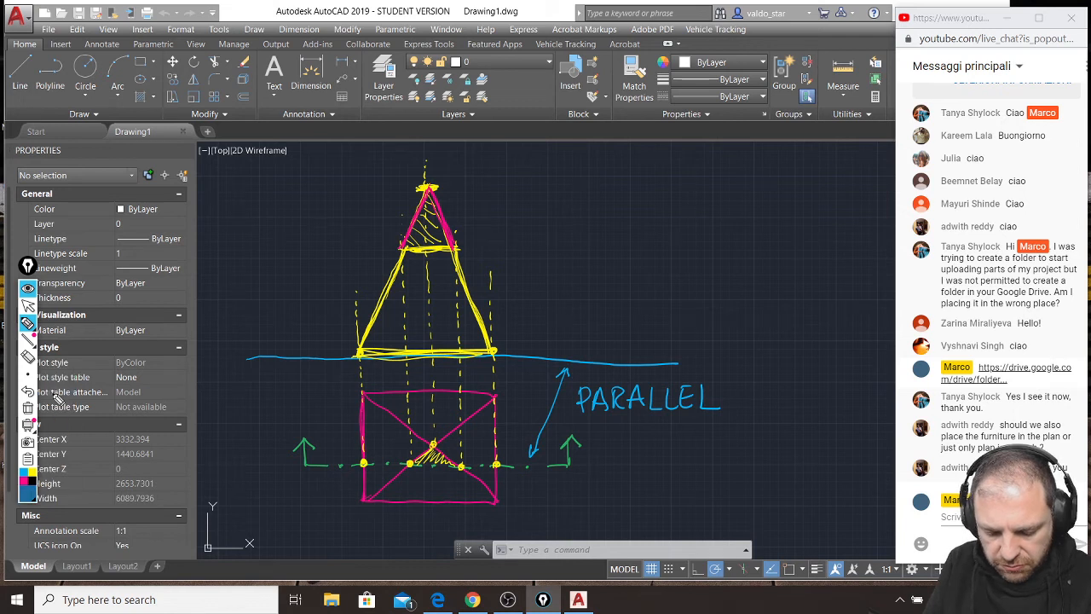
click(31, 494)
click(61, 375)
mouse_move(403, 250)
mouse_down()
mouse_move(362, 368)
mouse_move(459, 244)
mouse_move(491, 346)
mouse_move(464, 264)
mouse_move(480, 344)
mouse_move(366, 356)
mouse_move(486, 353)
mouse_move(396, 355)
mouse_move(471, 361)
mouse_up()
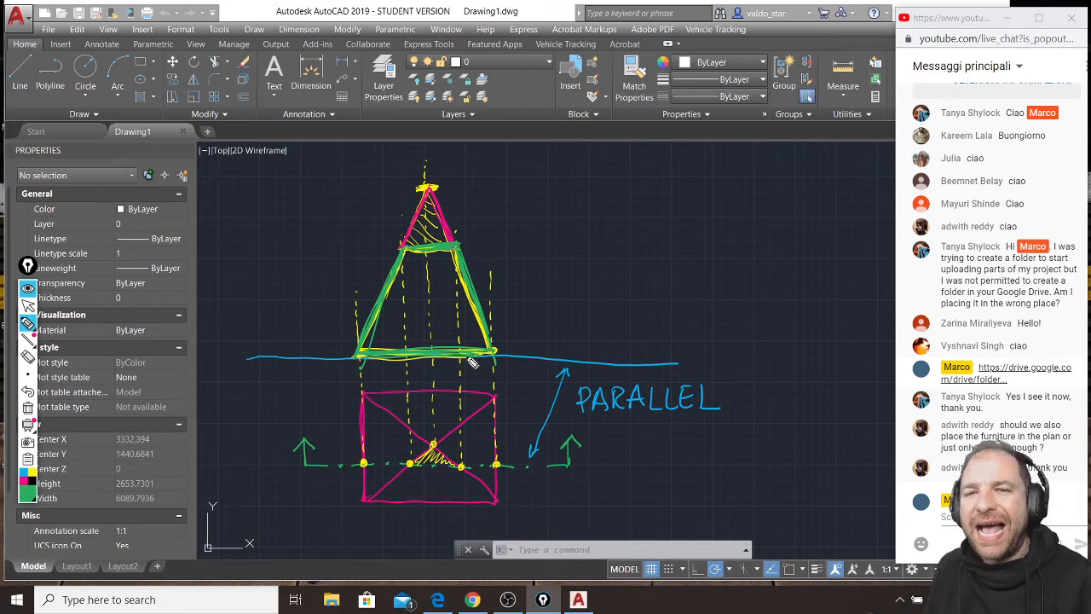
Clear the pyramid sketch and draw a yellow perspective outline of a gabled house with two visible walls and its roof.
key(ctrl+shift+7)
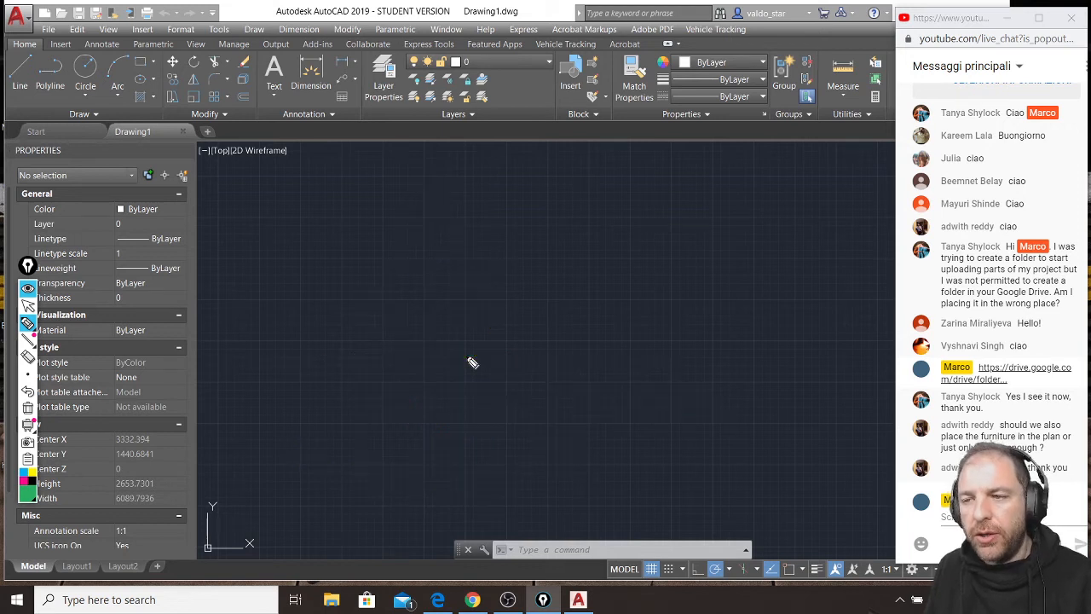
click(31, 472)
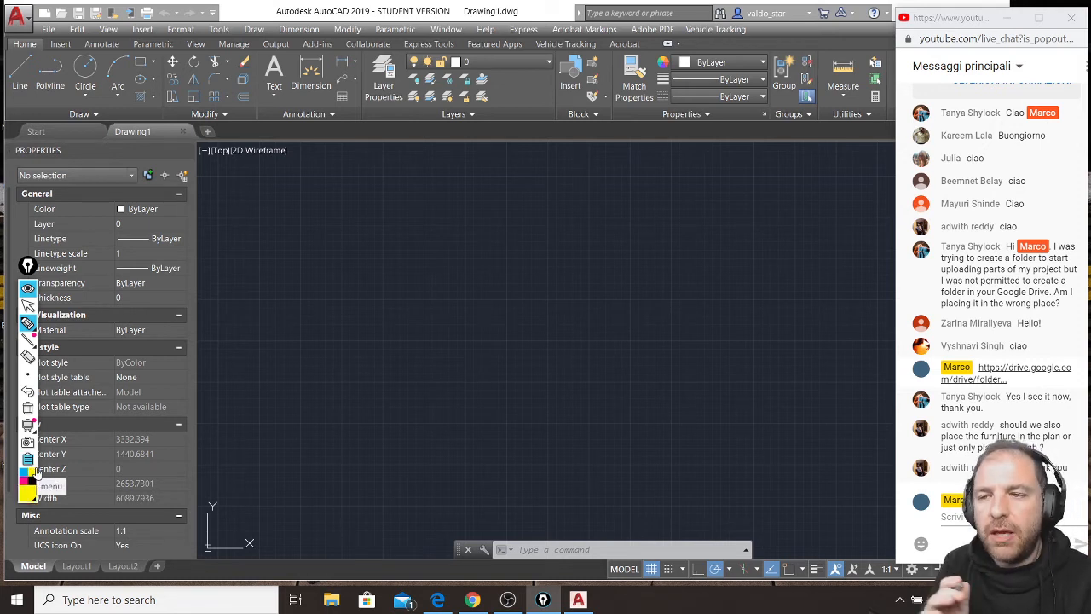
drag(233, 181, 235, 286)
mouse_move(234, 171)
mouse_down()
mouse_move(232, 317)
mouse_move(337, 401)
mouse_move(496, 350)
mouse_up()
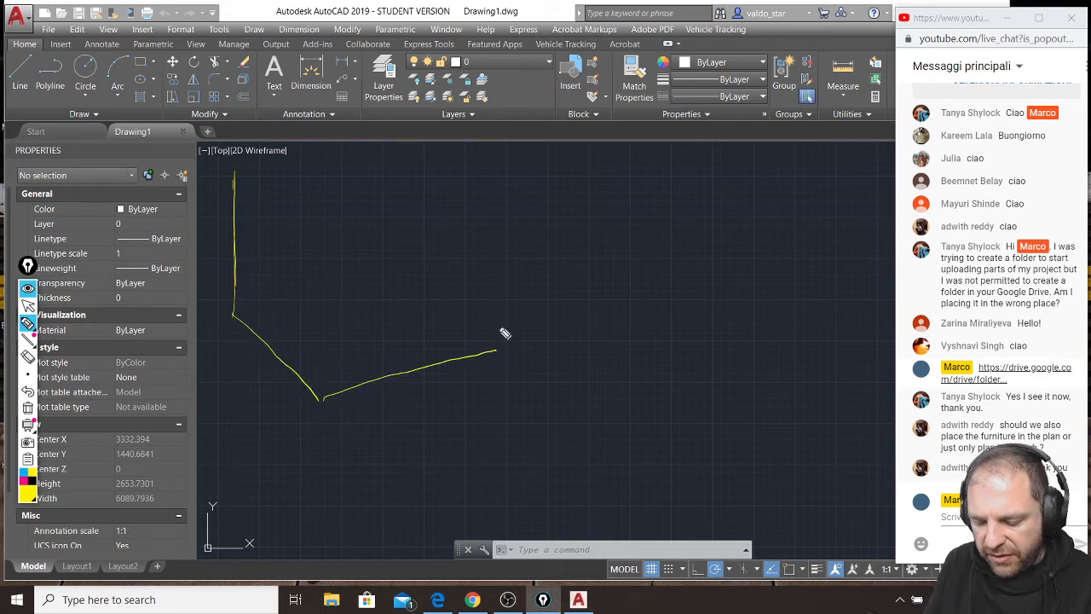
mouse_move(322, 397)
mouse_down()
mouse_move(329, 213)
mouse_move(424, 109)
mouse_move(503, 175)
mouse_move(500, 352)
mouse_up()
mouse_move(247, 159)
mouse_down()
mouse_move(322, 81)
mouse_move(403, 98)
mouse_move(311, 198)
mouse_move(338, 205)
mouse_up()
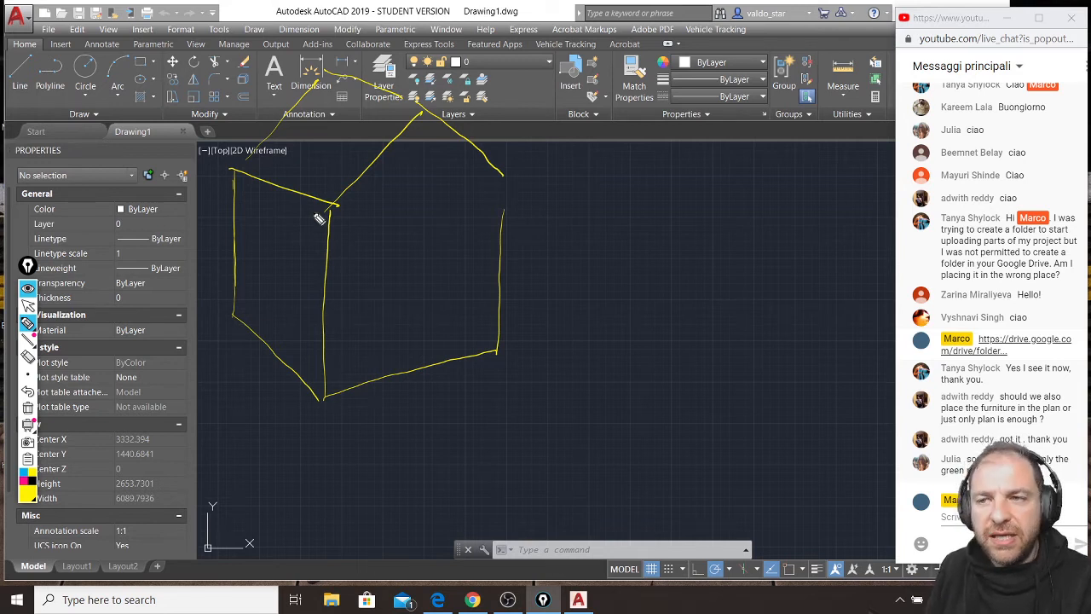
drag(236, 168, 317, 66)
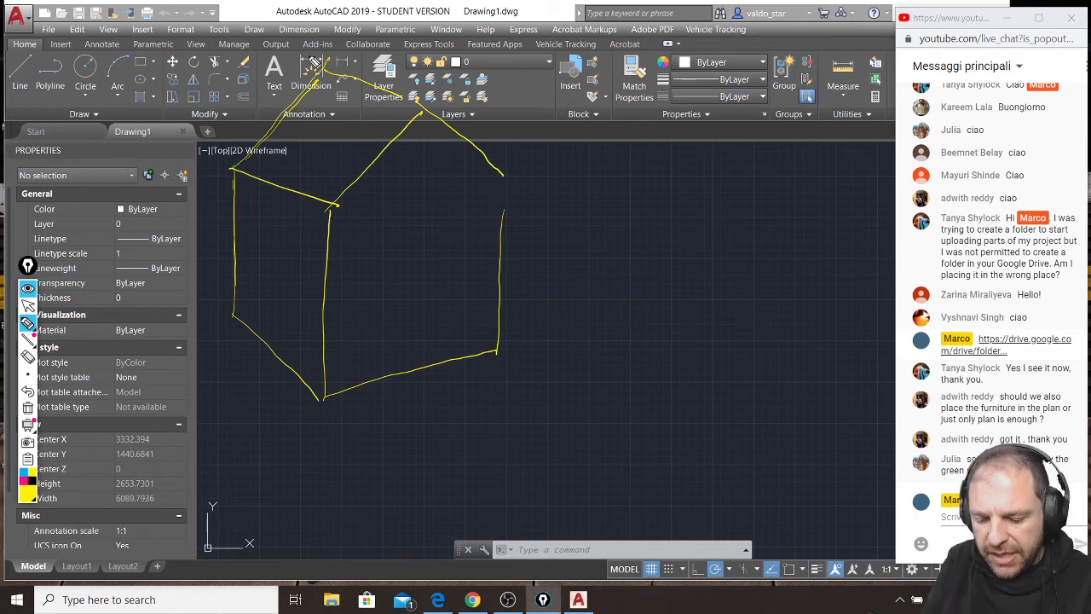
Add a recessed window to the house's side wall and a doorway to the gable wall, and complete the gable wall's far edge.
mouse_move(264, 284)
mouse_down()
mouse_move(266, 231)
mouse_move(270, 293)
mouse_move(299, 321)
mouse_move(306, 246)
mouse_move(294, 232)
mouse_move(304, 234)
mouse_move(275, 283)
mouse_up()
mouse_move(274, 283)
mouse_down()
mouse_move(300, 306)
mouse_move(280, 229)
mouse_up()
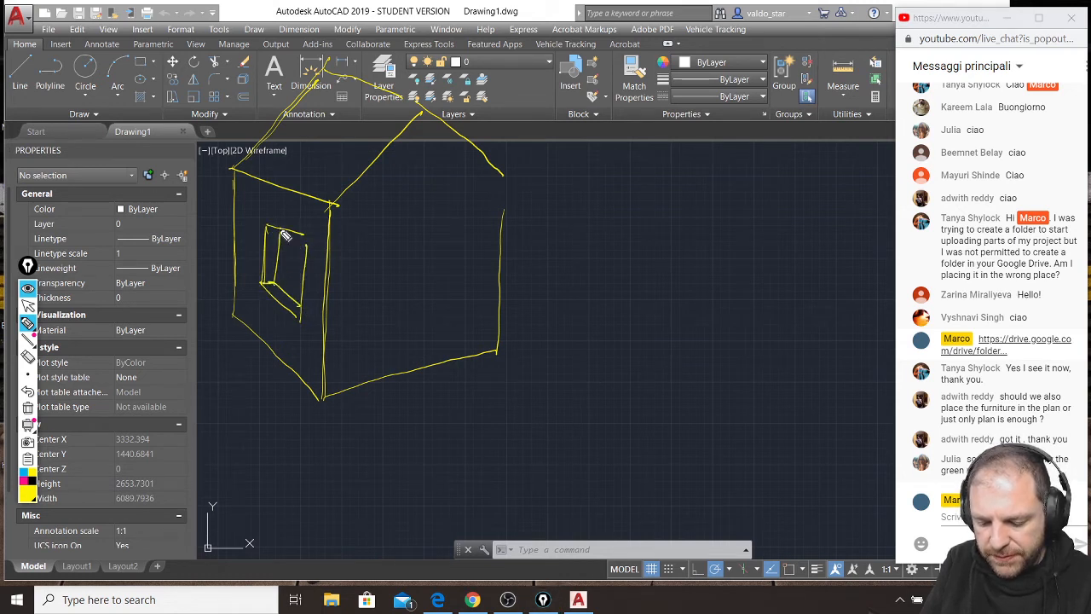
mouse_move(390, 372)
mouse_down()
mouse_move(401, 259)
mouse_move(463, 248)
mouse_move(451, 360)
mouse_move(454, 256)
mouse_up()
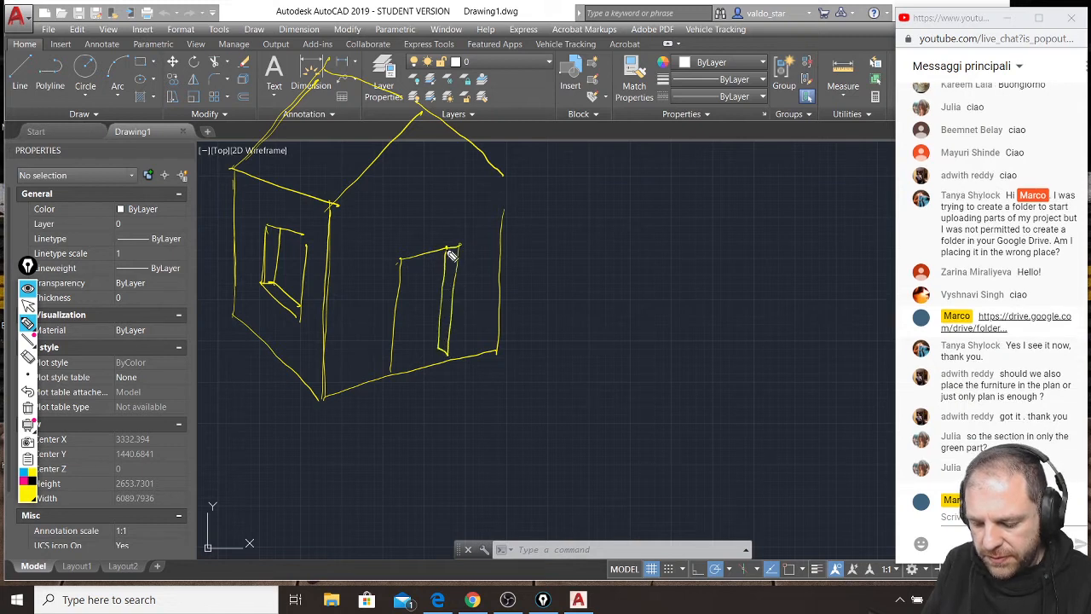
drag(505, 183, 497, 332)
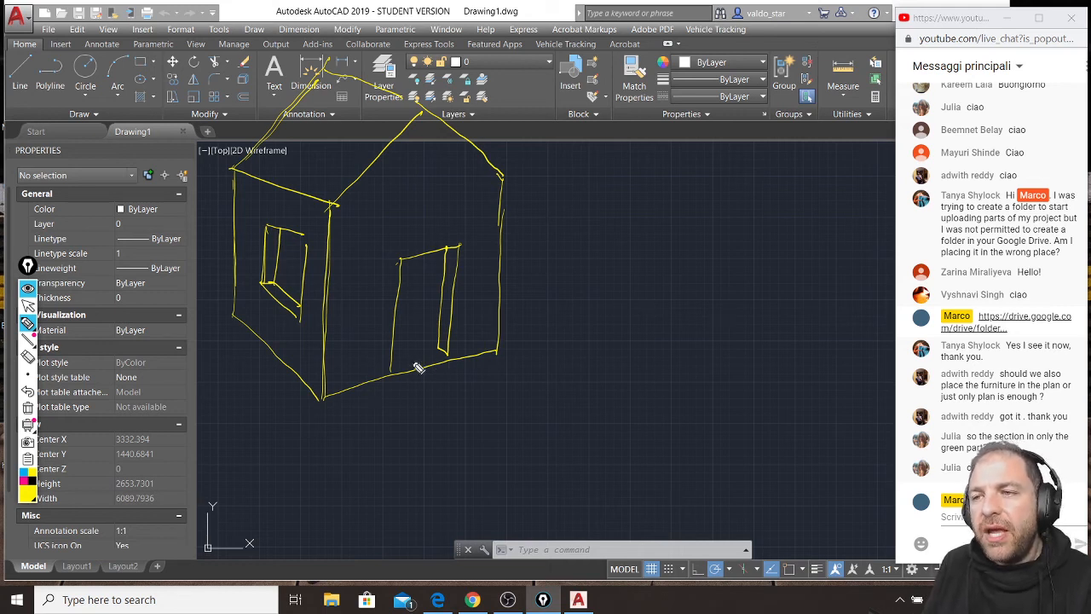
Sketch a small yellow front elevation of the gabled house with its door, beside the perspective view.
mouse_move(635, 162)
mouse_down()
mouse_move(637, 219)
mouse_move(720, 220)
mouse_move(677, 112)
mouse_move(719, 163)
mouse_move(718, 212)
mouse_up()
drag(665, 175, 665, 220)
mouse_move(664, 173)
mouse_down()
mouse_move(695, 172)
mouse_move(691, 220)
mouse_up()
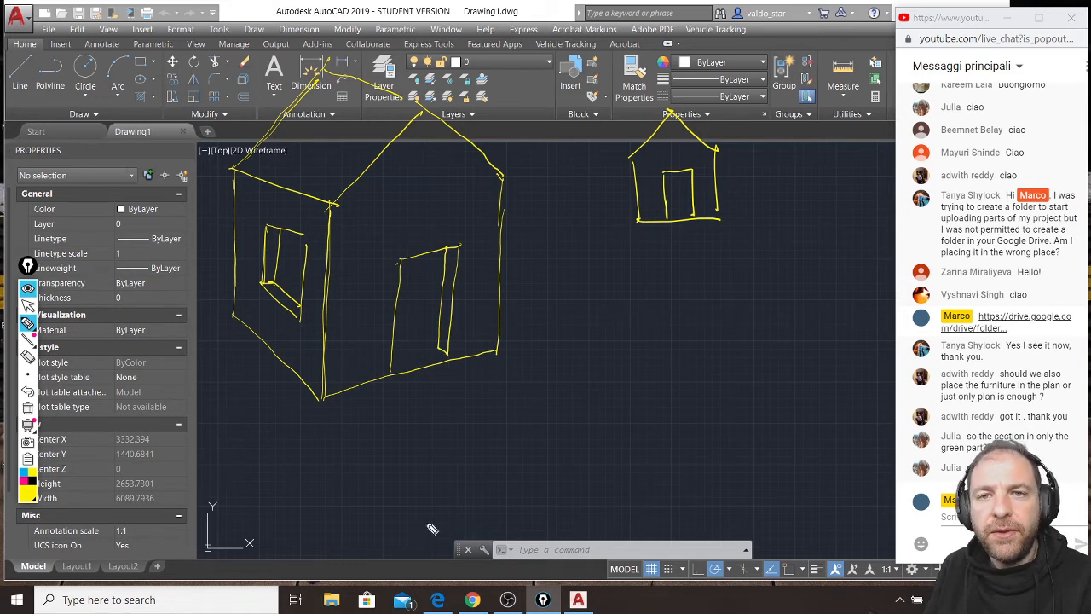
Draw a green dashed vertical cutting plane through the perspective house, passing through the side window.
click(30, 496)
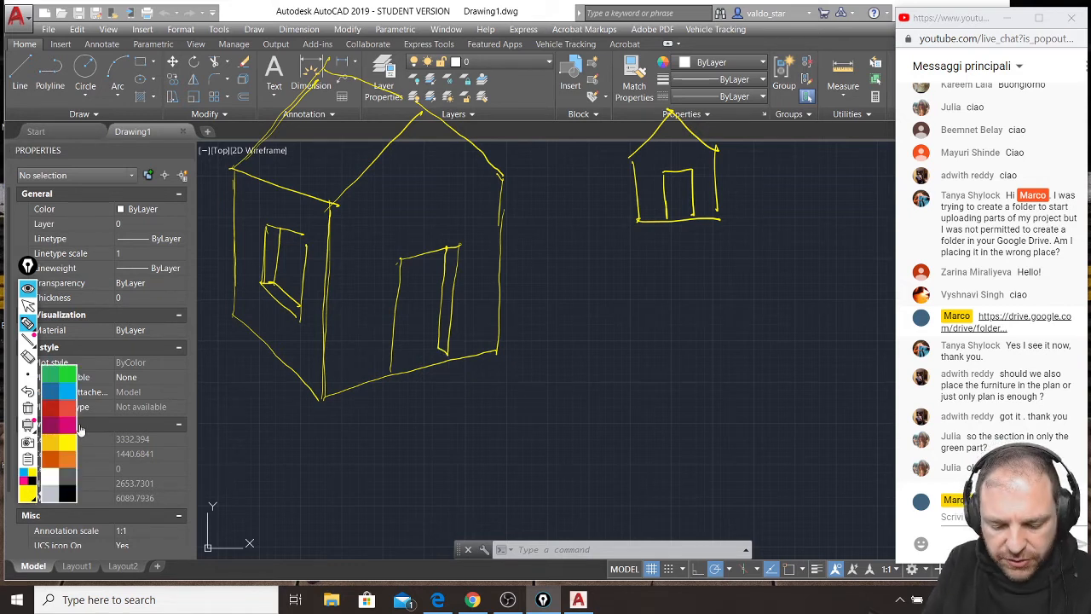
click(54, 378)
mouse_move(222, 357)
mouse_down()
mouse_move(499, 273)
mouse_move(241, 317)
mouse_move(238, 159)
mouse_up()
drag(240, 134, 239, 111)
drag(241, 97, 240, 68)
drag(315, 44, 428, 8)
drag(447, 1, 511, 2)
mouse_move(517, 44)
mouse_down()
mouse_move(523, 110)
mouse_move(505, 303)
mouse_up()
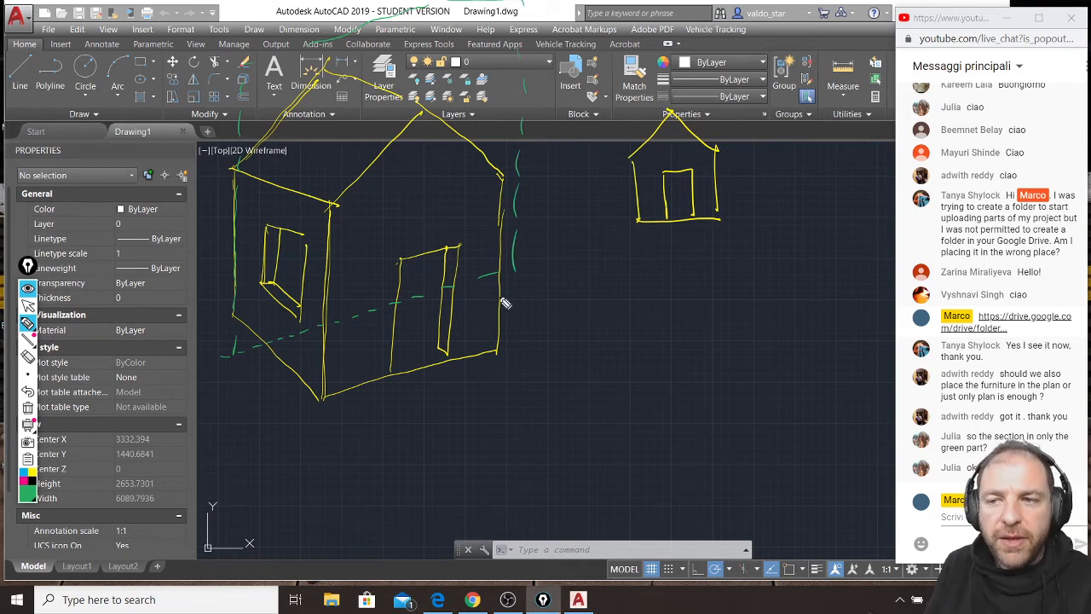
Outline in magenta, with thickness, where the plane cuts the window wall and both roof slopes.
click(24, 483)
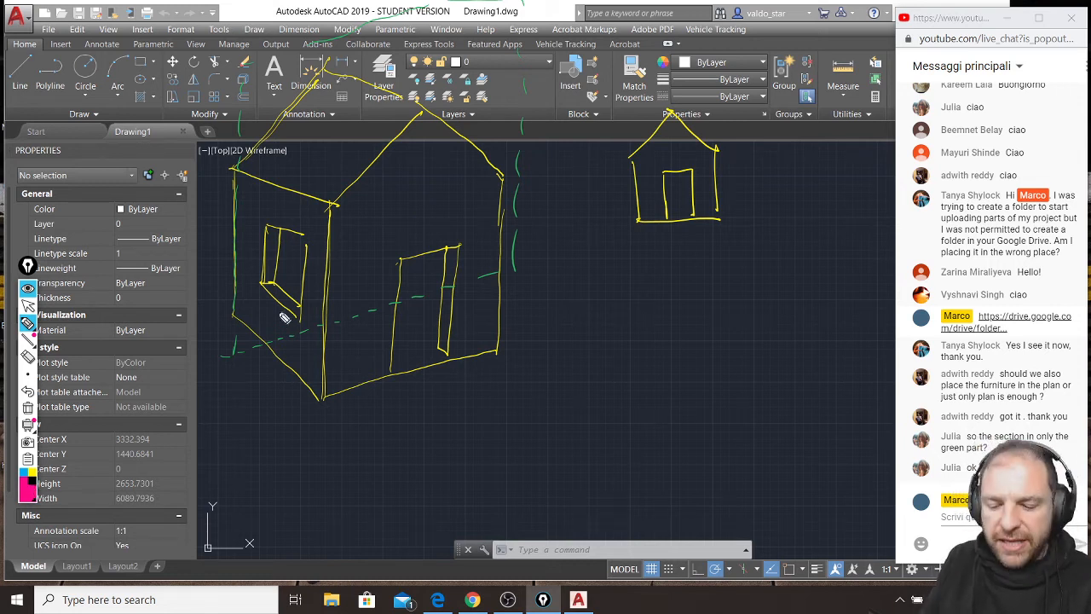
drag(280, 312, 278, 356)
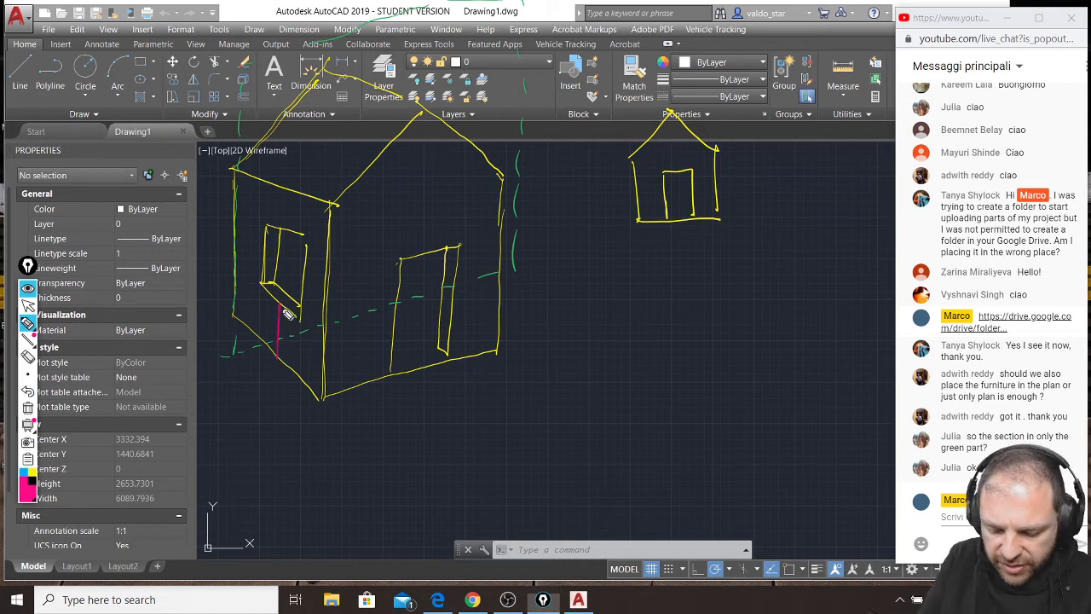
drag(277, 305, 295, 304)
mouse_move(286, 191)
mouse_down()
mouse_move(286, 234)
mouse_move(302, 229)
mouse_up()
drag(286, 189, 374, 84)
mouse_move(303, 179)
mouse_down()
mouse_move(371, 68)
mouse_move(452, 141)
mouse_up()
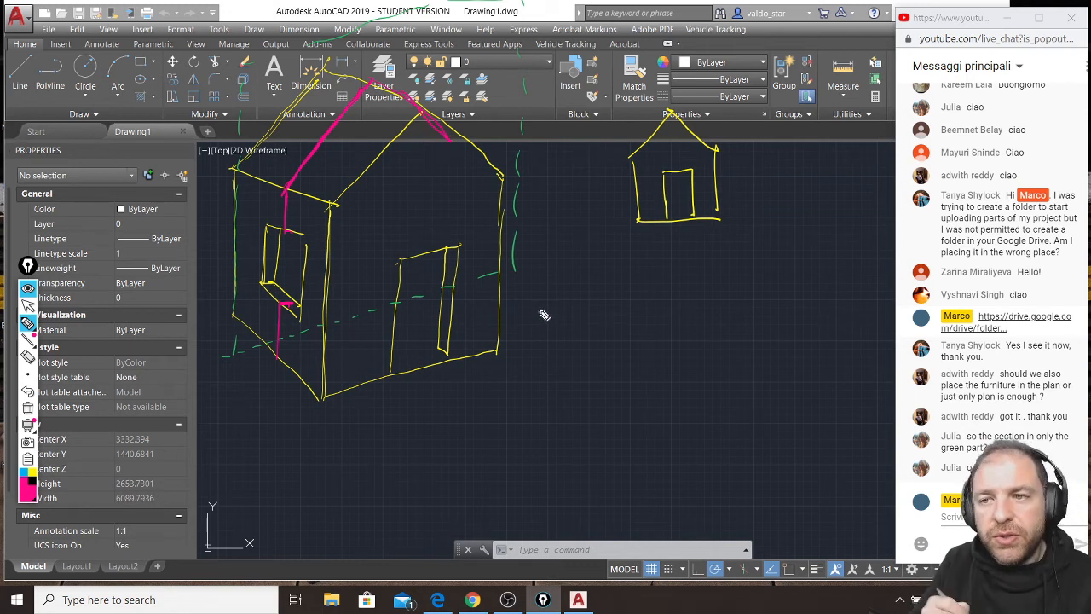
mouse_move(296, 234)
mouse_down()
mouse_move(305, 175)
mouse_move(381, 96)
mouse_up()
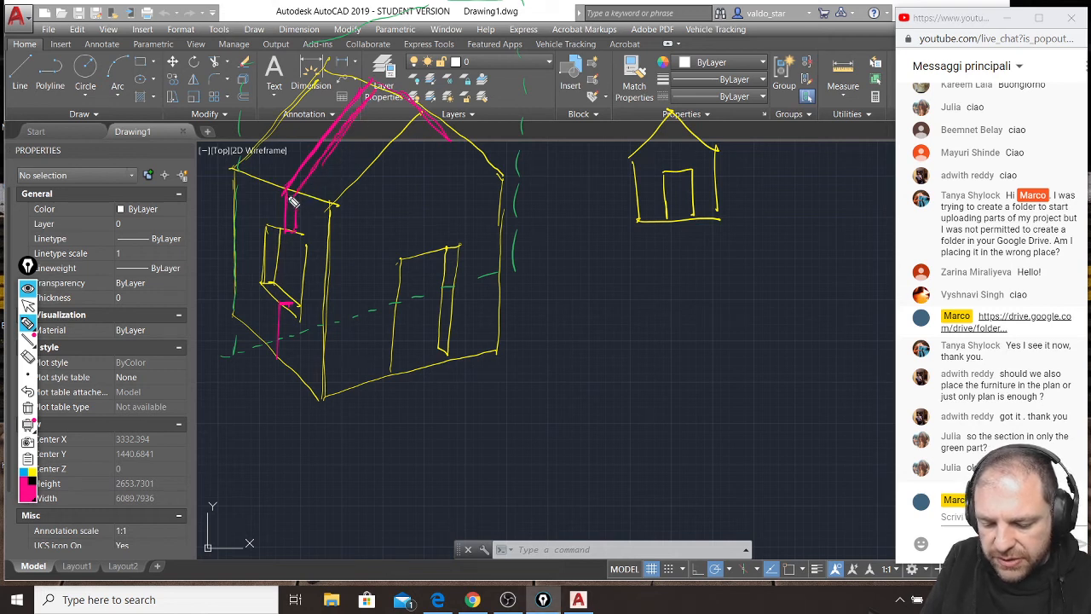
mouse_move(447, 154)
mouse_down()
mouse_move(440, 128)
mouse_move(465, 155)
mouse_up()
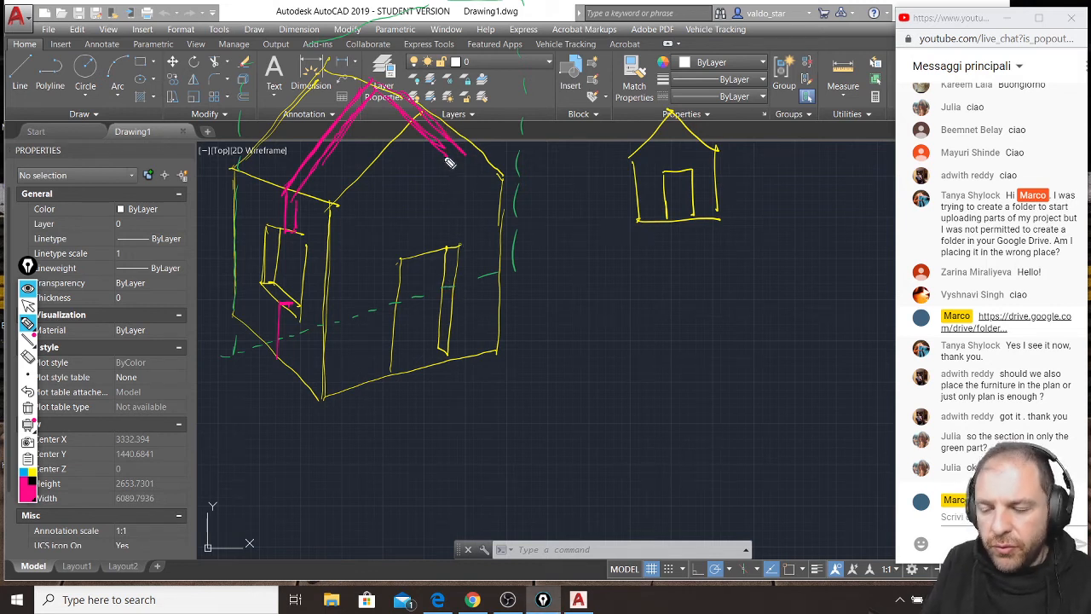
Outline the cut far wall and floor with double magenta lines, and hatch the whole cut section band.
drag(444, 167, 443, 260)
drag(456, 153, 454, 256)
drag(457, 204, 445, 294)
mouse_move(291, 305)
mouse_down()
mouse_move(291, 336)
mouse_move(397, 316)
mouse_move(432, 293)
mouse_up()
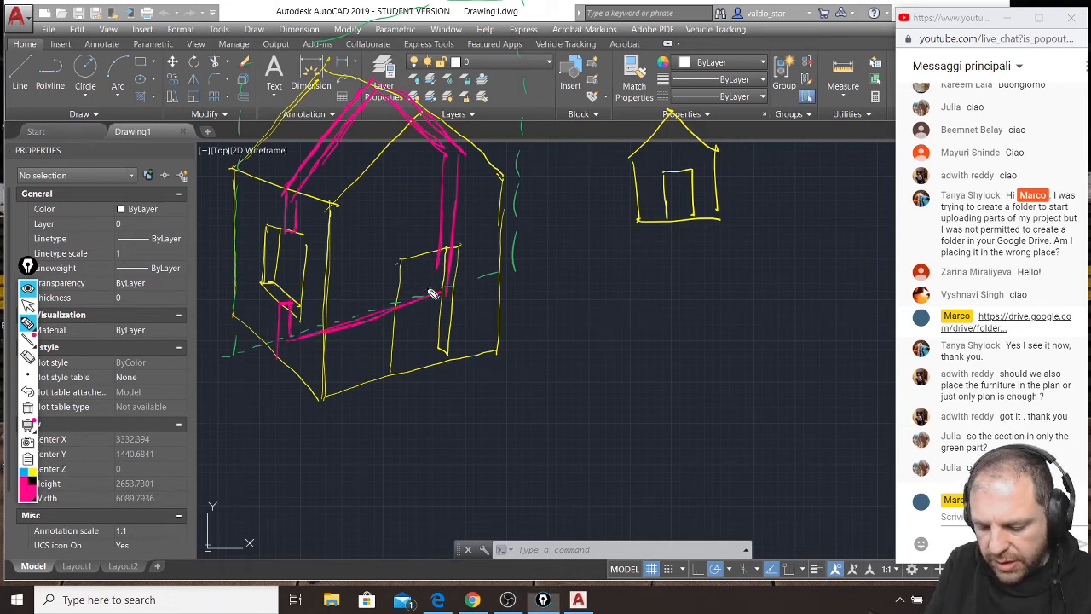
mouse_move(278, 358)
mouse_down()
mouse_move(405, 317)
mouse_move(349, 340)
mouse_move(387, 322)
mouse_up()
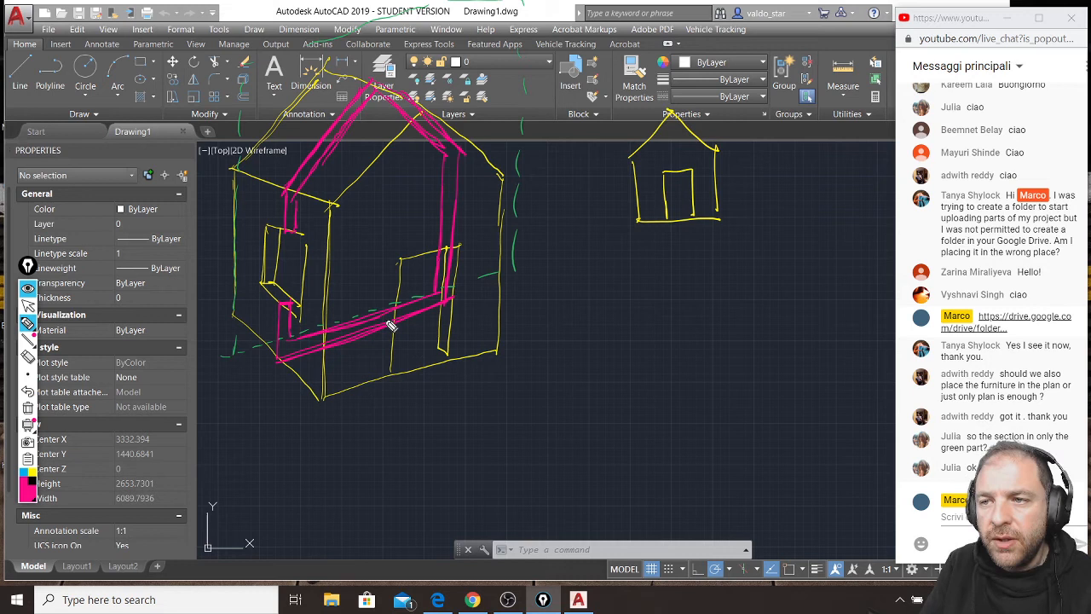
mouse_move(287, 309)
mouse_down()
mouse_move(283, 356)
mouse_move(298, 339)
mouse_move(297, 353)
mouse_move(322, 335)
mouse_move(345, 341)
mouse_move(448, 304)
mouse_move(453, 159)
mouse_move(386, 89)
mouse_move(292, 203)
mouse_move(294, 225)
mouse_up()
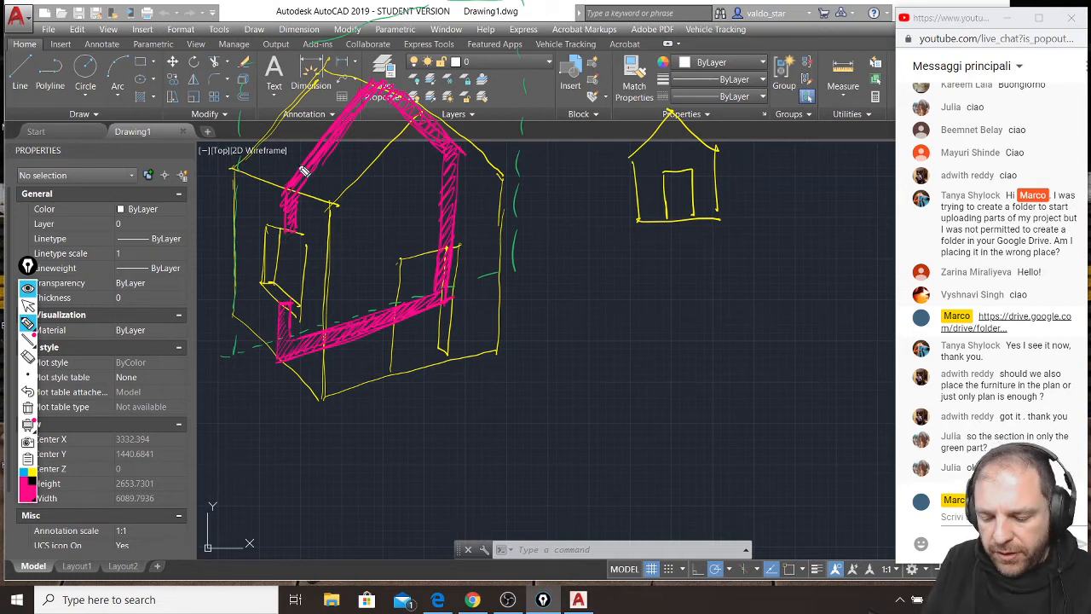
Draw magenta arrows pointing forward and backward from the cut floor, and backward view arrows at both ends of the cutting line.
mouse_move(376, 332)
mouse_down()
mouse_move(417, 368)
mouse_move(414, 349)
mouse_up()
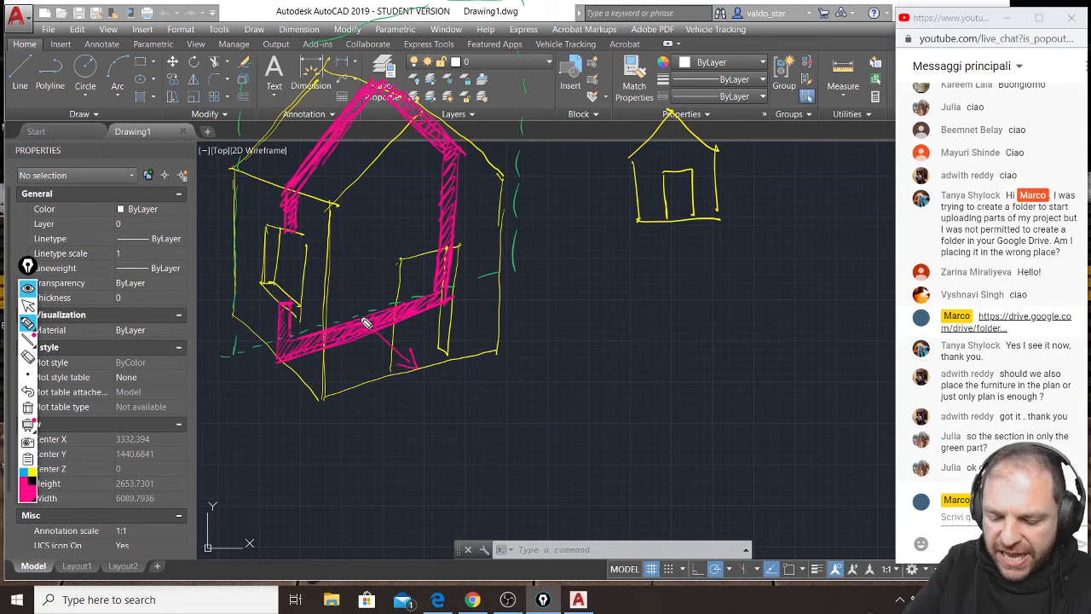
mouse_move(337, 313)
mouse_down()
mouse_move(342, 293)
mouse_move(357, 320)
mouse_up()
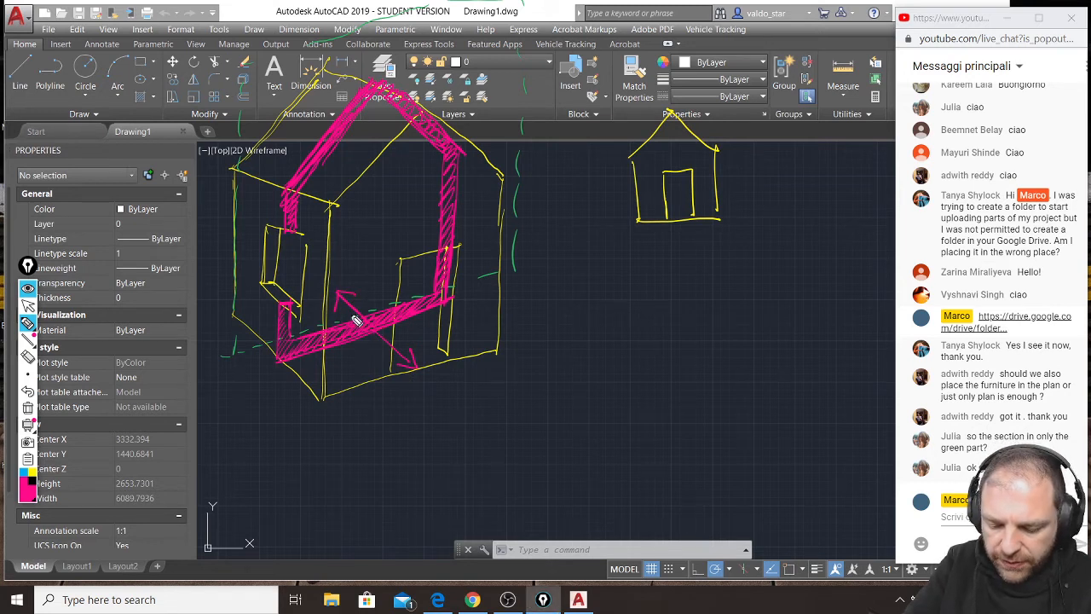
mouse_move(232, 351)
mouse_down()
mouse_move(208, 327)
mouse_move(225, 331)
mouse_up()
mouse_move(517, 269)
mouse_down()
mouse_move(481, 241)
mouse_move(496, 242)
mouse_up()
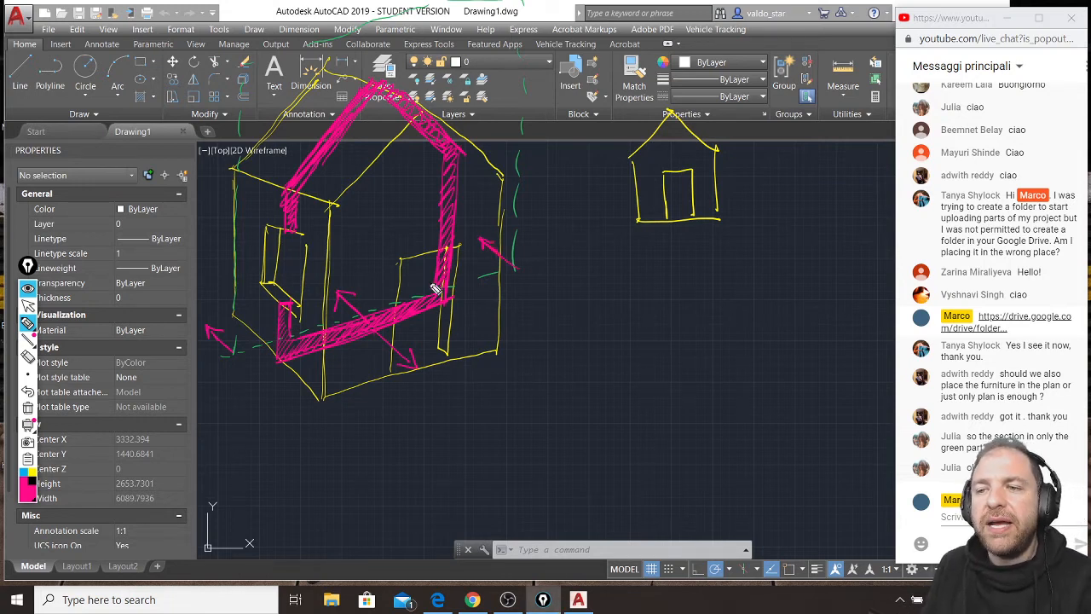
Cross out the forward-pointing arrow and write YES beside the backward view arrow near the window wall.
mouse_move(421, 348)
mouse_down()
mouse_move(441, 390)
mouse_move(450, 356)
mouse_up()
mouse_move(202, 280)
mouse_down()
mouse_move(215, 299)
mouse_move(206, 312)
mouse_up()
mouse_move(218, 290)
mouse_down()
mouse_move(226, 298)
mouse_move(228, 287)
mouse_up()
drag(235, 283, 233, 300)
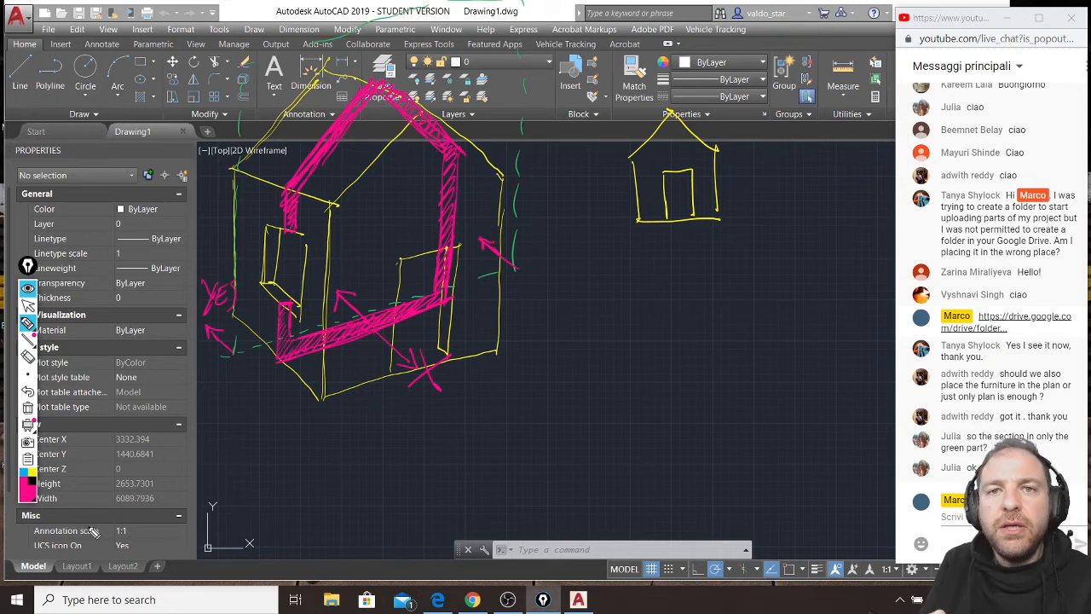
Sketch a magenta table inside the house behind the cutting plane, and retrace the window's upright edges in magenta.
mouse_move(320, 273)
mouse_down()
mouse_move(372, 253)
mouse_move(352, 247)
mouse_move(318, 298)
mouse_up()
drag(372, 253, 366, 283)
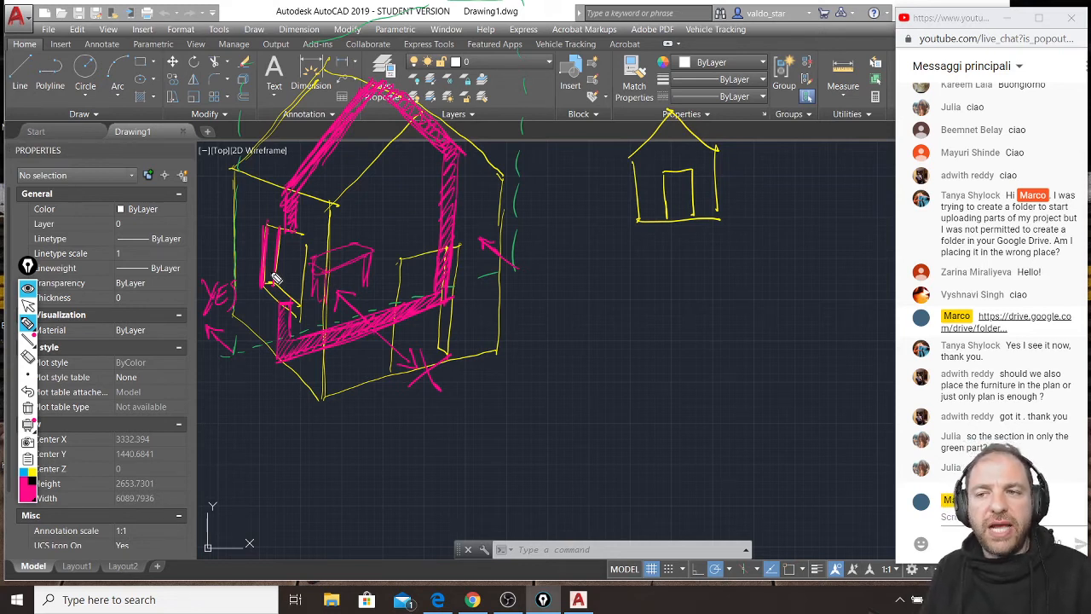
Clear the sketch and draw a magenta floor plan of the house with double-line walls, leaving window and door openings.
key(ctrl+shift+7)
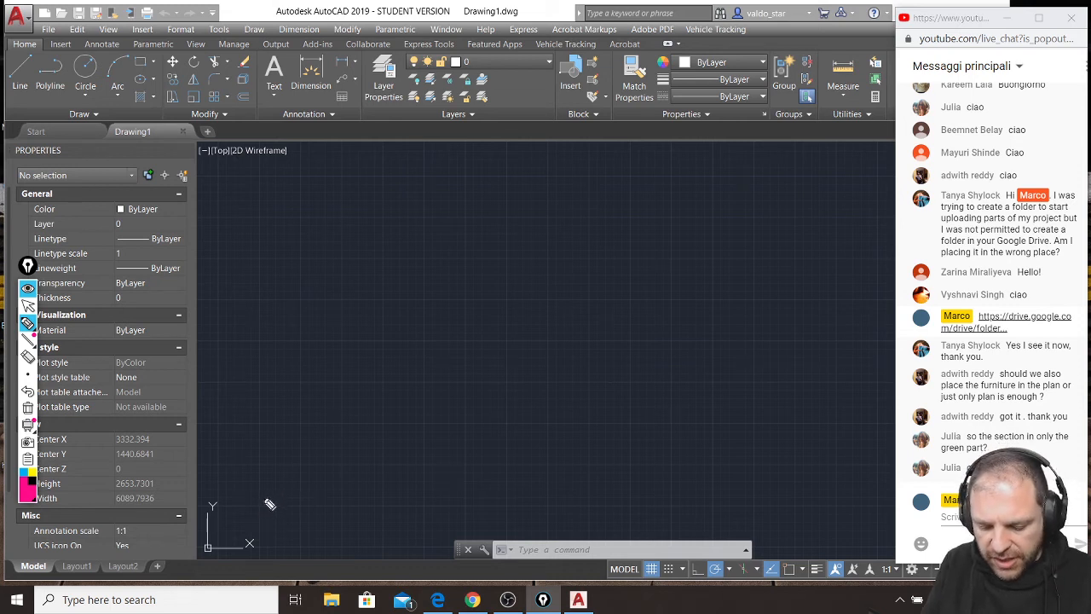
mouse_move(265, 482)
mouse_down()
mouse_move(266, 515)
mouse_move(329, 517)
mouse_move(300, 509)
mouse_move(282, 477)
mouse_move(264, 476)
mouse_move(266, 504)
mouse_up()
mouse_move(403, 518)
mouse_down()
mouse_move(404, 508)
mouse_move(444, 506)
mouse_move(447, 375)
mouse_up()
mouse_move(412, 530)
mouse_down()
mouse_move(463, 526)
mouse_move(463, 342)
mouse_up()
mouse_move(274, 424)
mouse_down()
mouse_move(299, 379)
mouse_move(454, 375)
mouse_up()
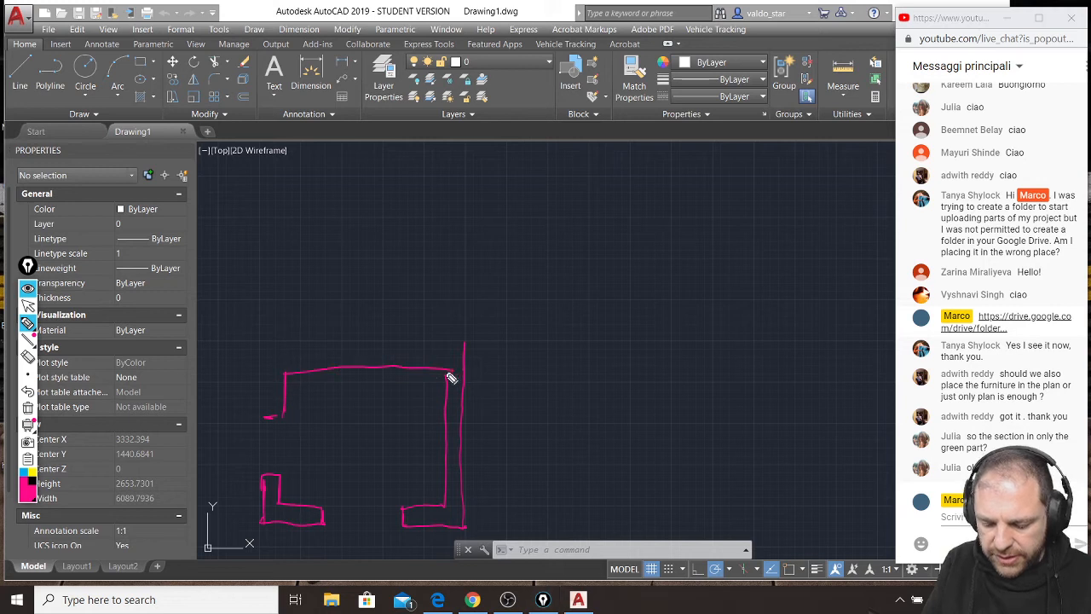
mouse_move(269, 418)
mouse_down()
mouse_move(266, 351)
mouse_move(466, 344)
mouse_up()
mouse_move(267, 345)
mouse_down()
mouse_move(279, 411)
mouse_move(282, 375)
mouse_up()
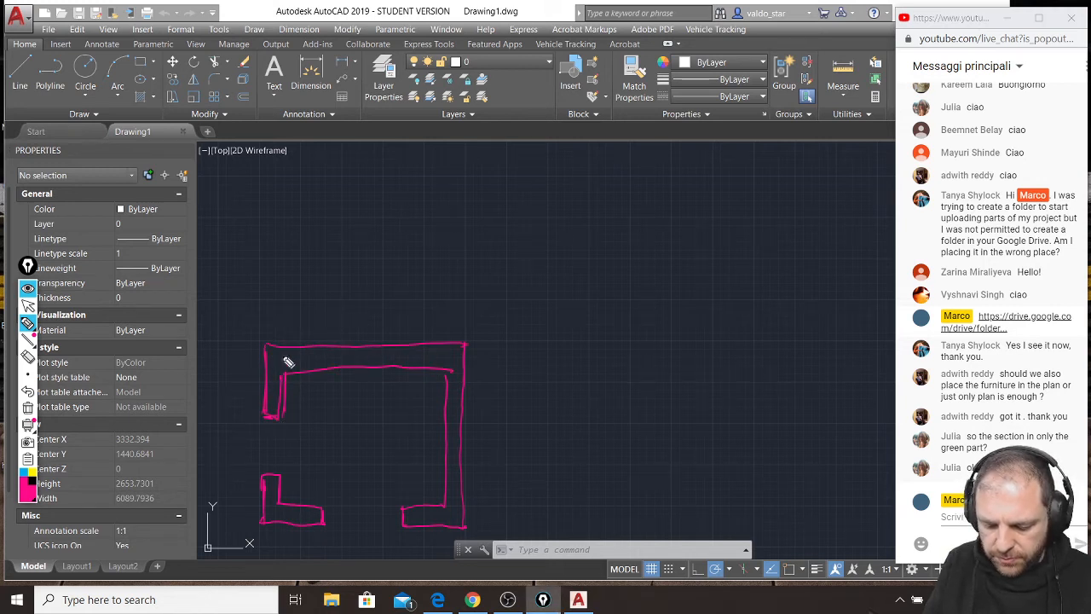
Add the window lines and the door leaf with its swing arc to the plan, and a dashed roof ridge line down the middle.
mouse_move(265, 419)
mouse_down()
mouse_move(265, 469)
mouse_move(279, 470)
mouse_up()
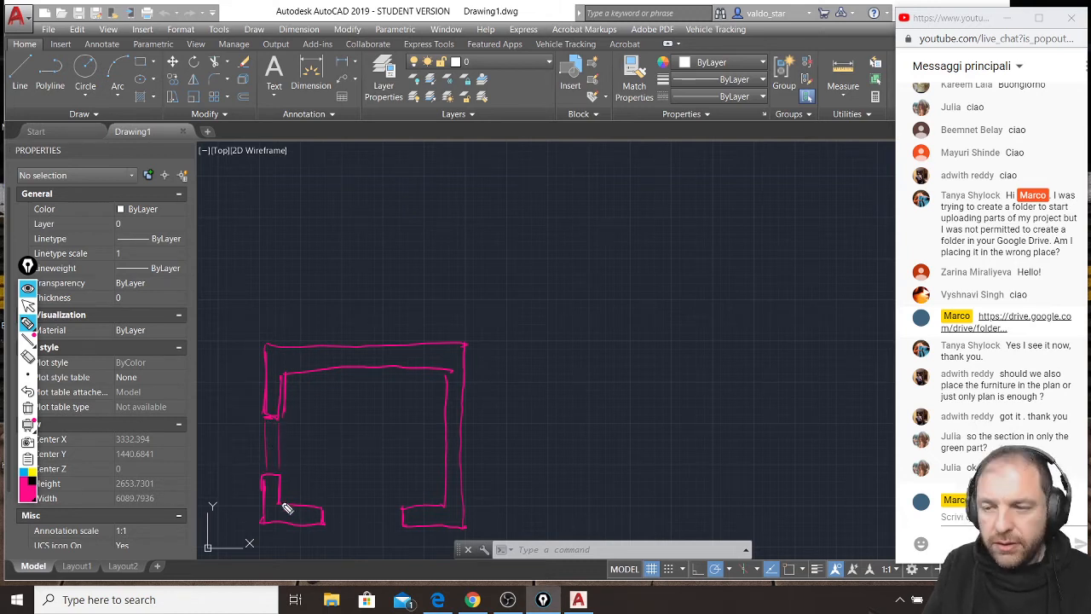
mouse_move(334, 512)
mouse_down()
mouse_move(397, 465)
mouse_move(397, 509)
mouse_up()
drag(396, 465, 399, 514)
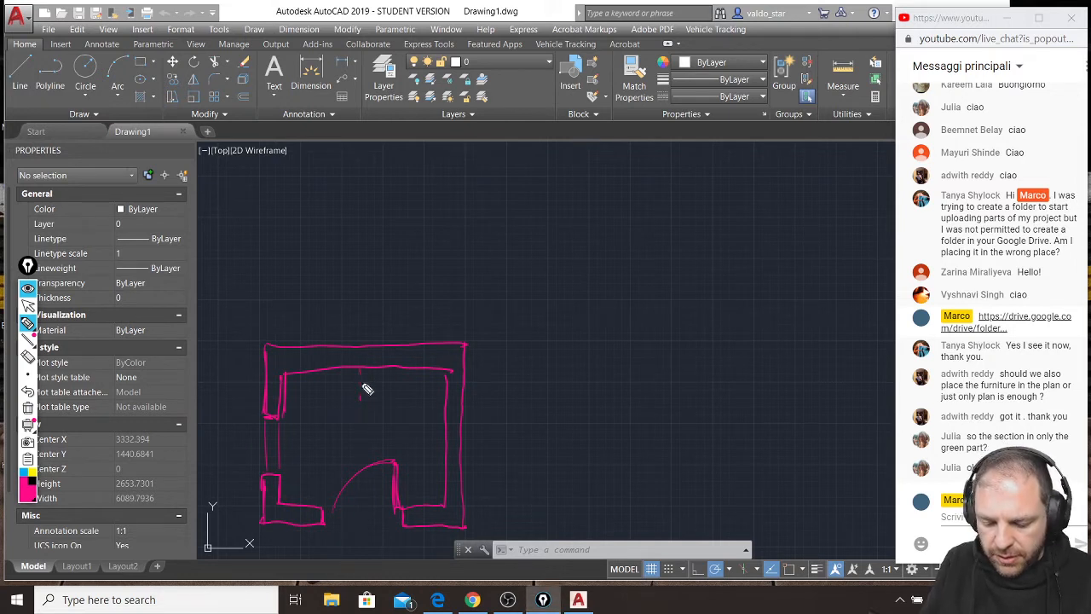
drag(371, 420, 368, 522)
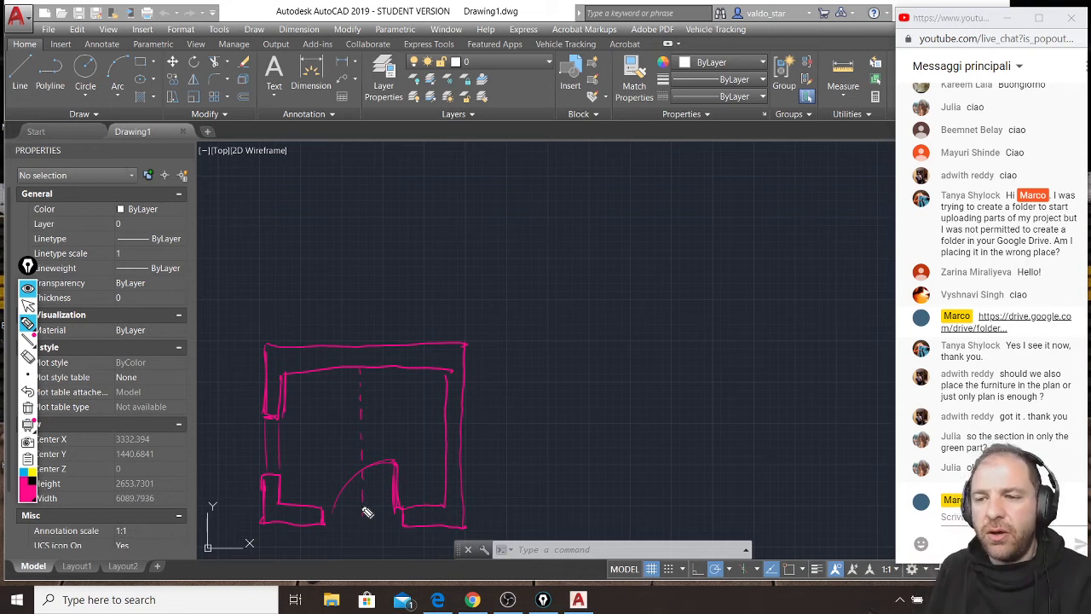
Draw a green dash-dot section line with upward view arrows through the plan's window, and a line above the plan labelled GROUND.
click(31, 501)
click(67, 385)
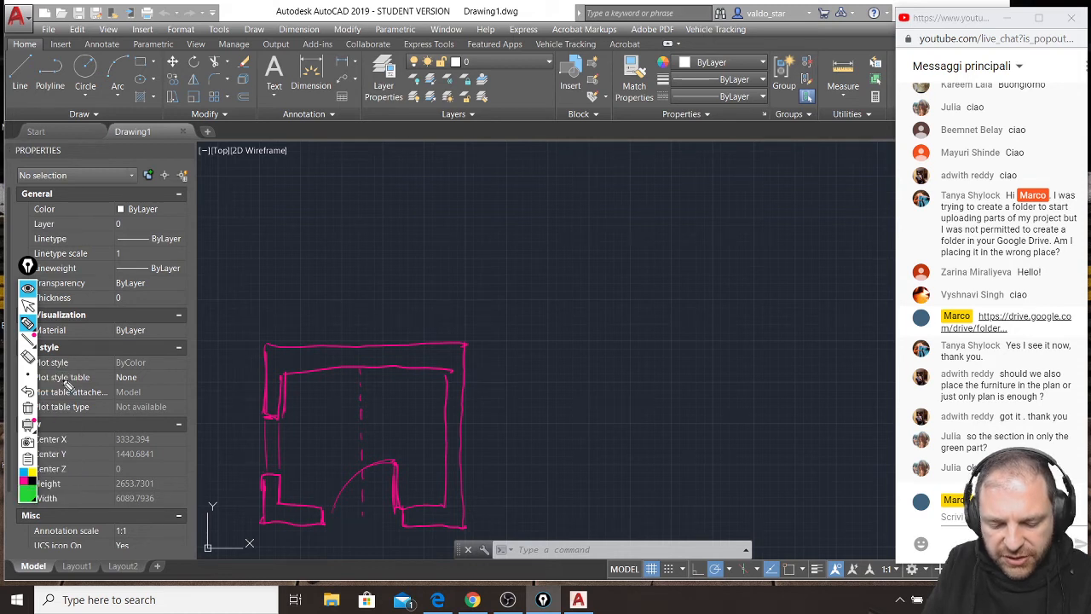
drag(223, 444, 512, 447)
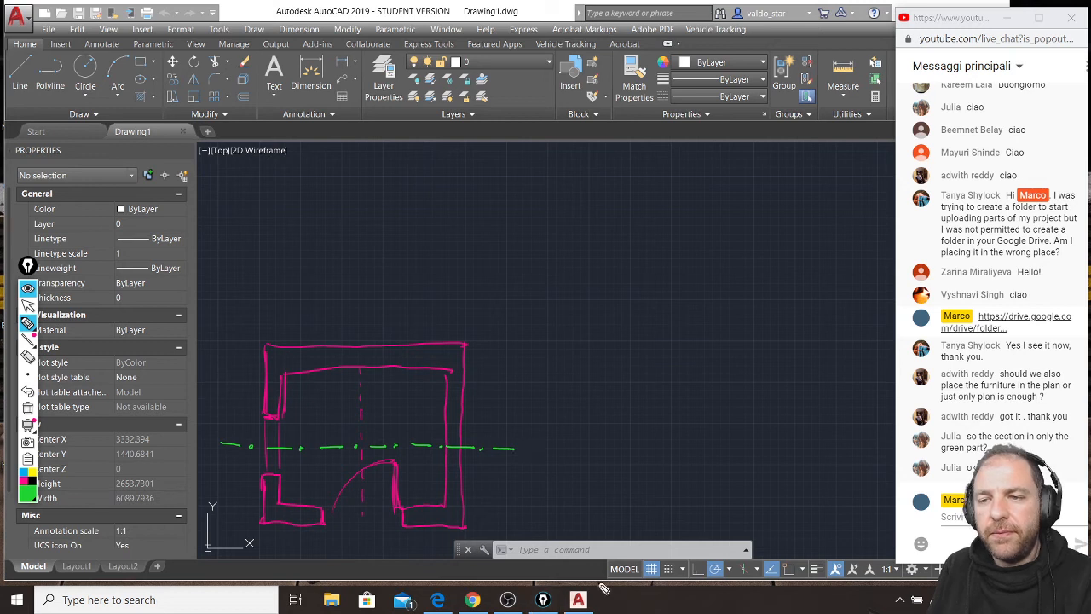
mouse_move(514, 447)
mouse_down()
mouse_move(515, 416)
mouse_move(529, 420)
mouse_up()
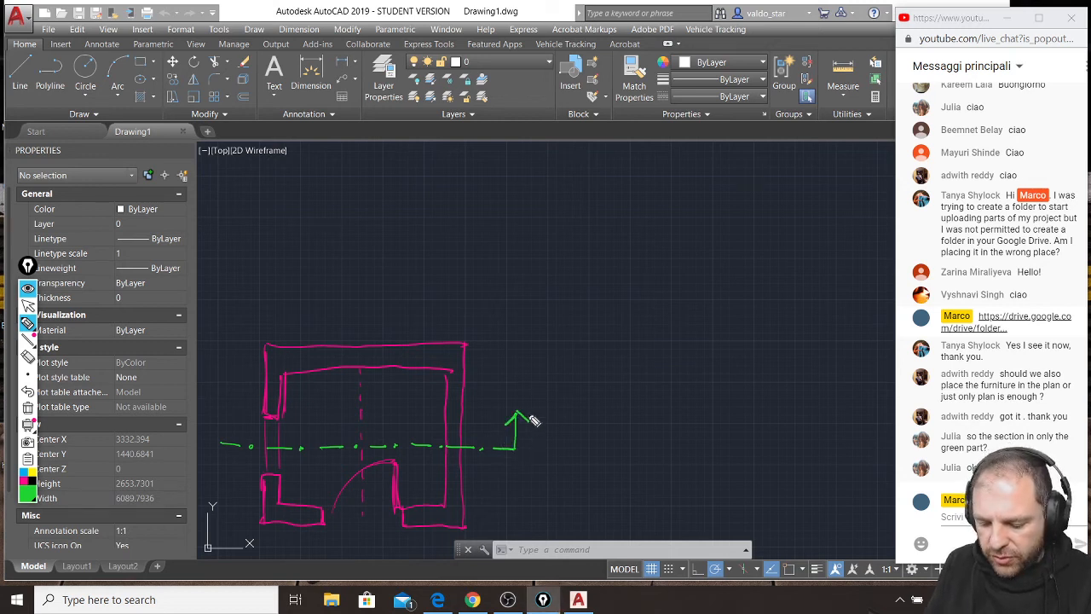
mouse_move(220, 442)
mouse_down()
mouse_move(219, 415)
mouse_move(229, 424)
mouse_up()
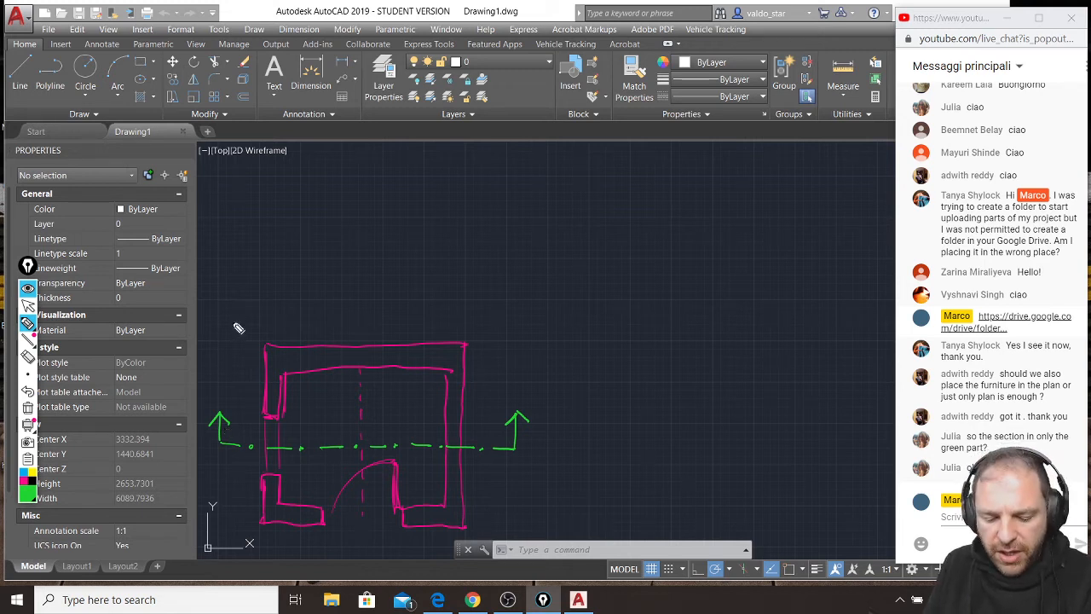
mouse_move(207, 321)
mouse_down()
mouse_move(569, 323)
mouse_move(632, 340)
mouse_move(643, 323)
mouse_move(687, 322)
mouse_move(693, 338)
mouse_up()
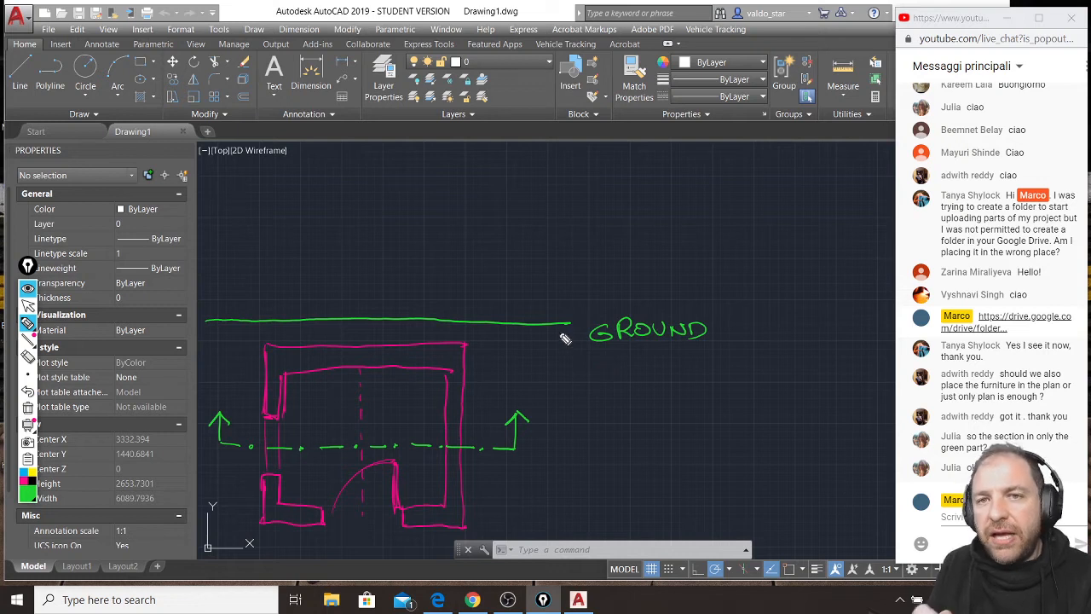
Draw a green double-headed arrow between the section line and the ground line, with a parallel sign of two slanted strokes beside it.
drag(568, 372, 543, 429)
mouse_move(560, 372)
mouse_down()
mouse_move(566, 361)
mouse_move(577, 415)
mouse_up()
drag(615, 380, 586, 419)
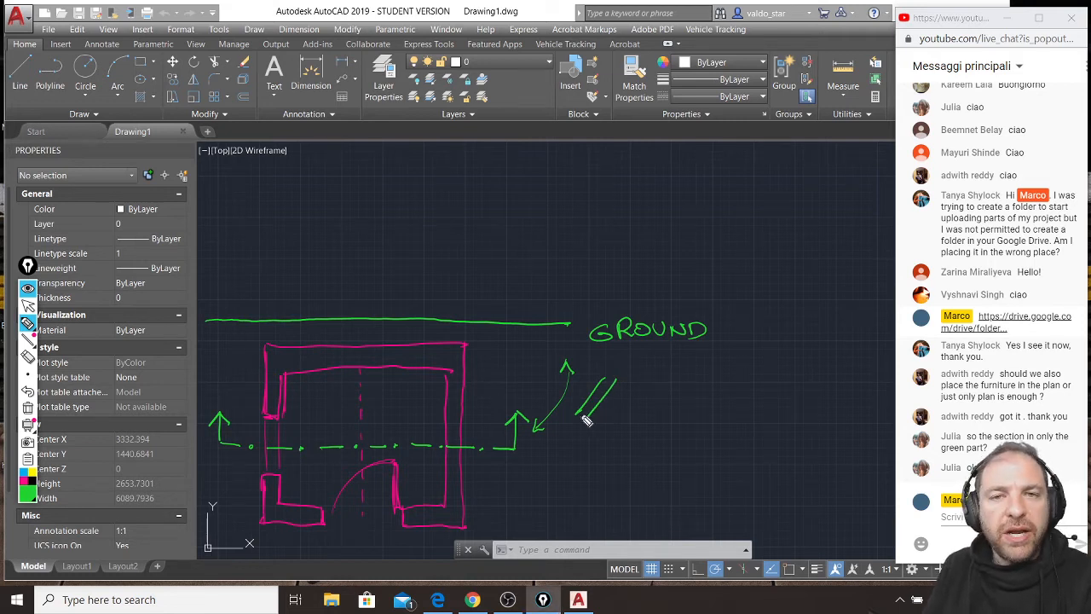
Sketch a magenta table with four corner legs above the plan's section line, and a small rectangular furniture piece below it beside the door.
click(25, 479)
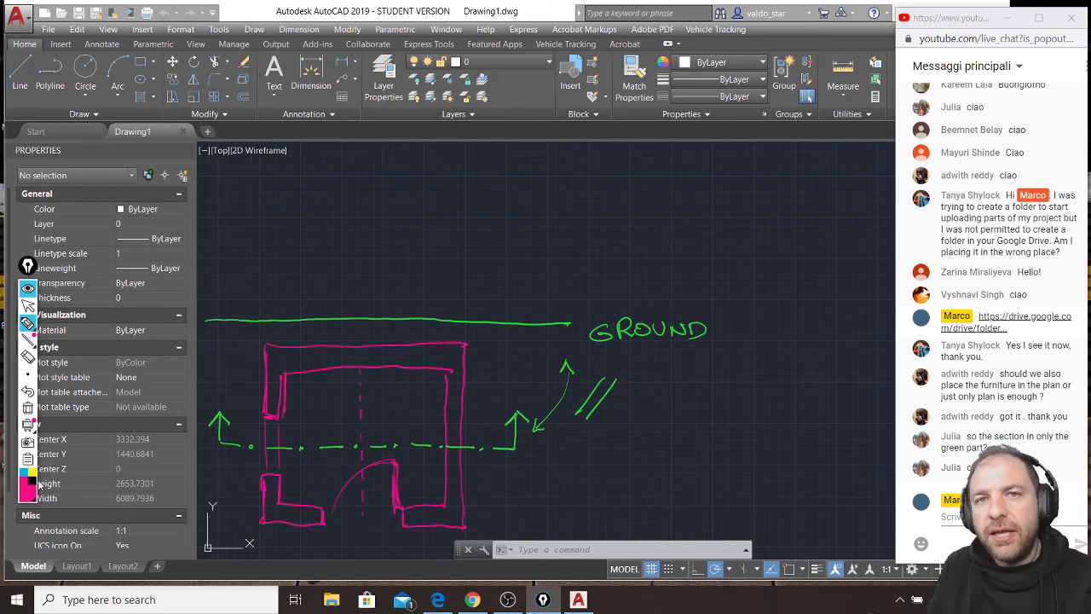
mouse_move(334, 389)
mouse_down()
mouse_move(334, 421)
mouse_move(397, 421)
mouse_up()
drag(334, 389, 397, 424)
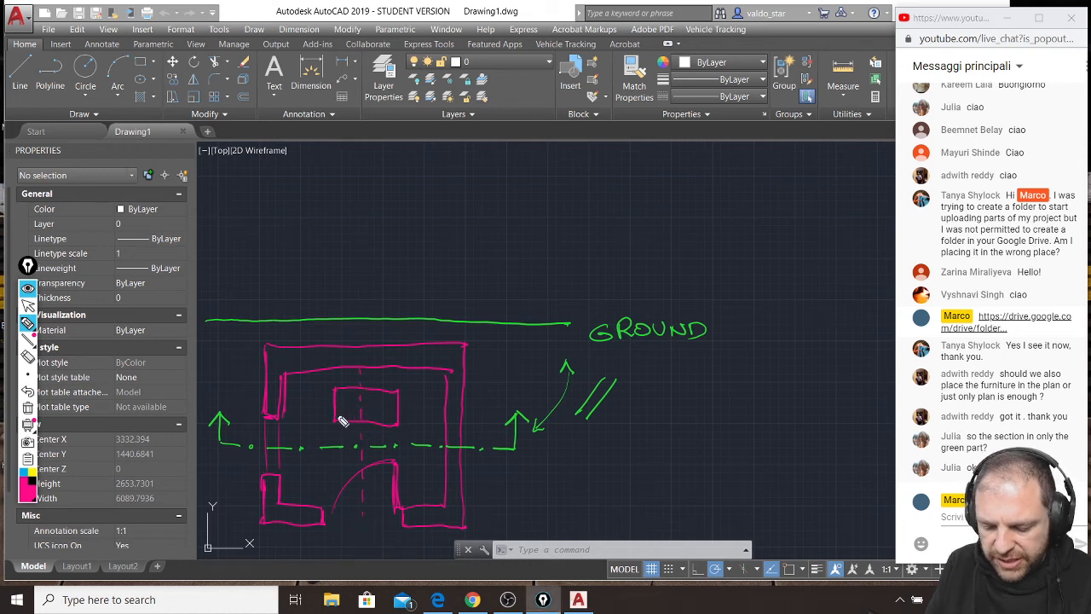
mouse_move(335, 399)
mouse_down()
mouse_move(343, 390)
mouse_move(398, 401)
mouse_move(397, 416)
mouse_up()
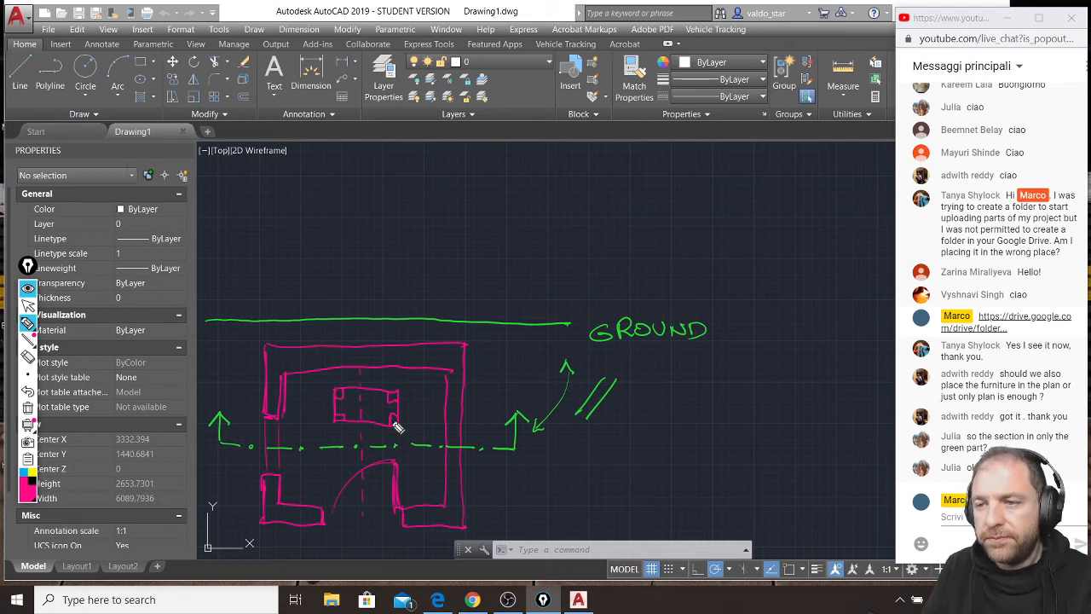
mouse_move(297, 464)
mouse_down()
mouse_move(327, 474)
mouse_move(298, 464)
mouse_move(326, 490)
mouse_up()
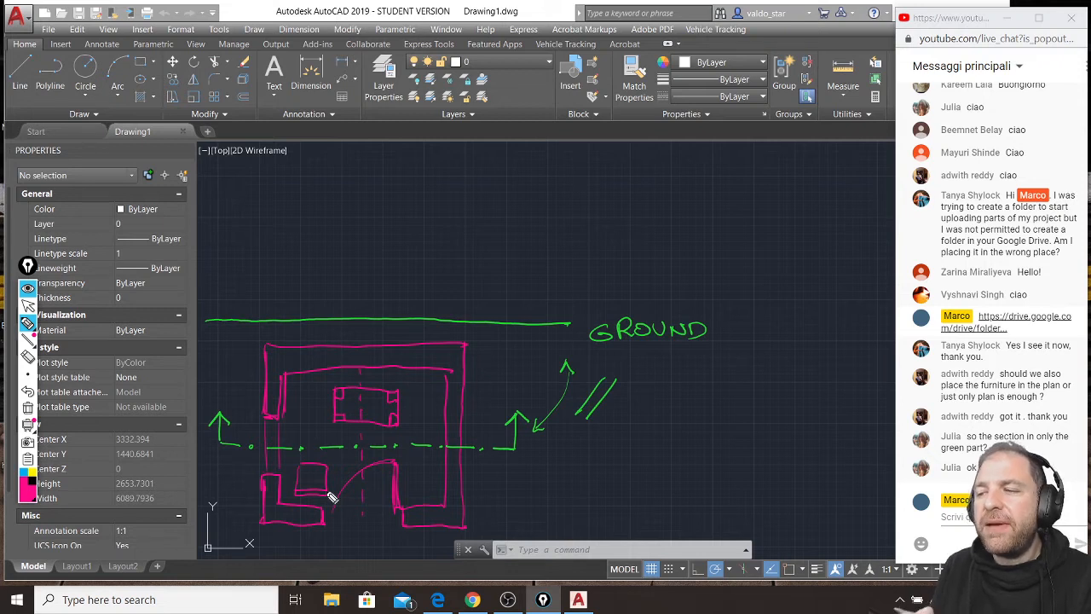
Project the window wall's two cut points upward past the ground line in yellow, and cross out the small furniture piece and the door.
click(33, 474)
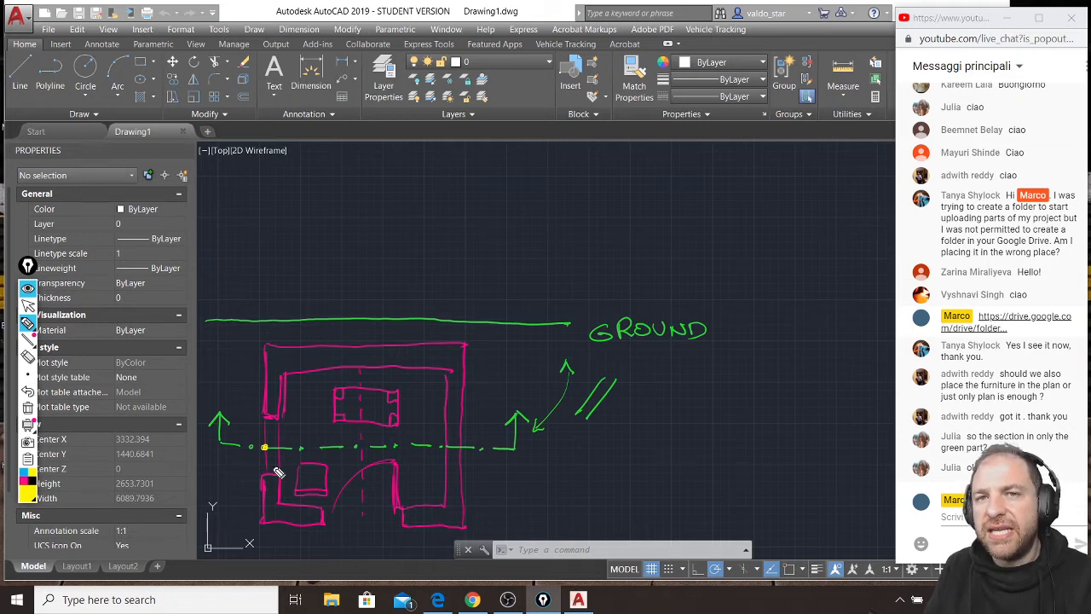
drag(265, 447, 261, 122)
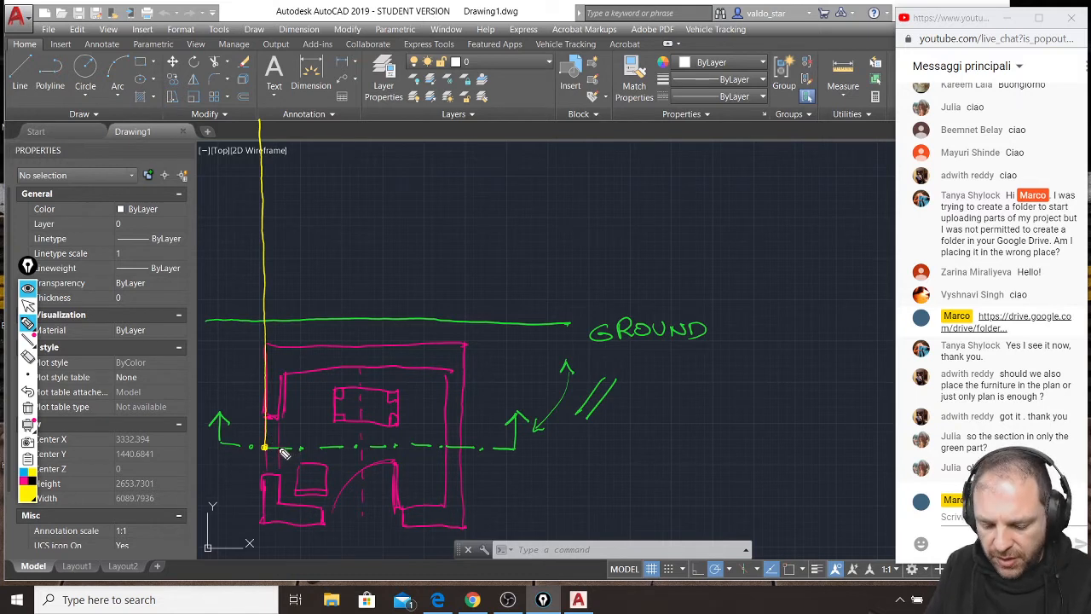
drag(279, 447, 278, 102)
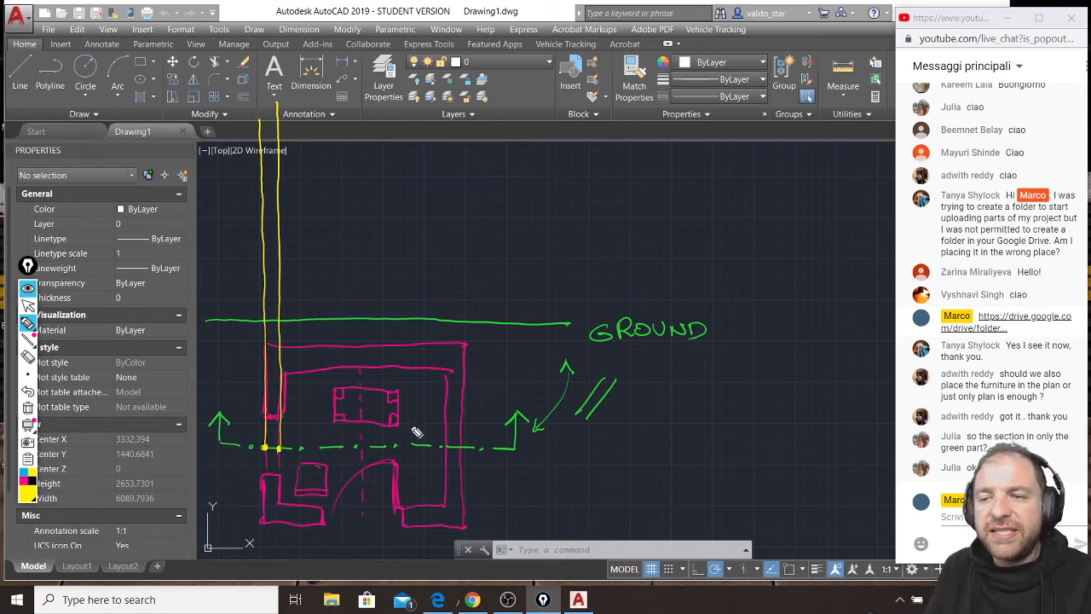
mouse_move(295, 467)
mouse_down()
mouse_move(333, 496)
mouse_move(330, 467)
mouse_up()
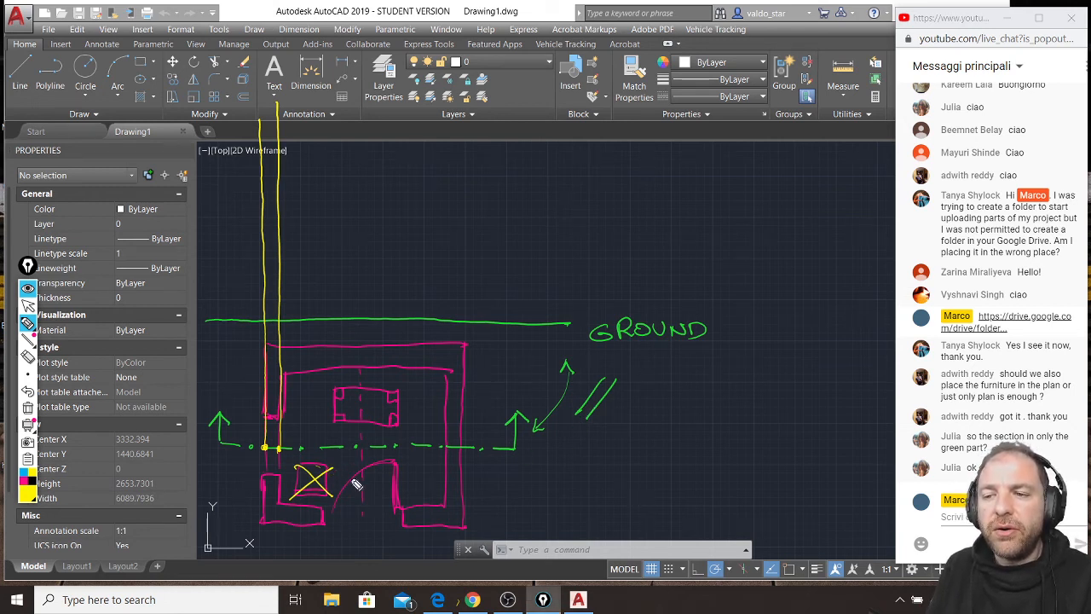
mouse_move(345, 472)
mouse_down()
mouse_move(401, 516)
mouse_move(394, 474)
mouse_up()
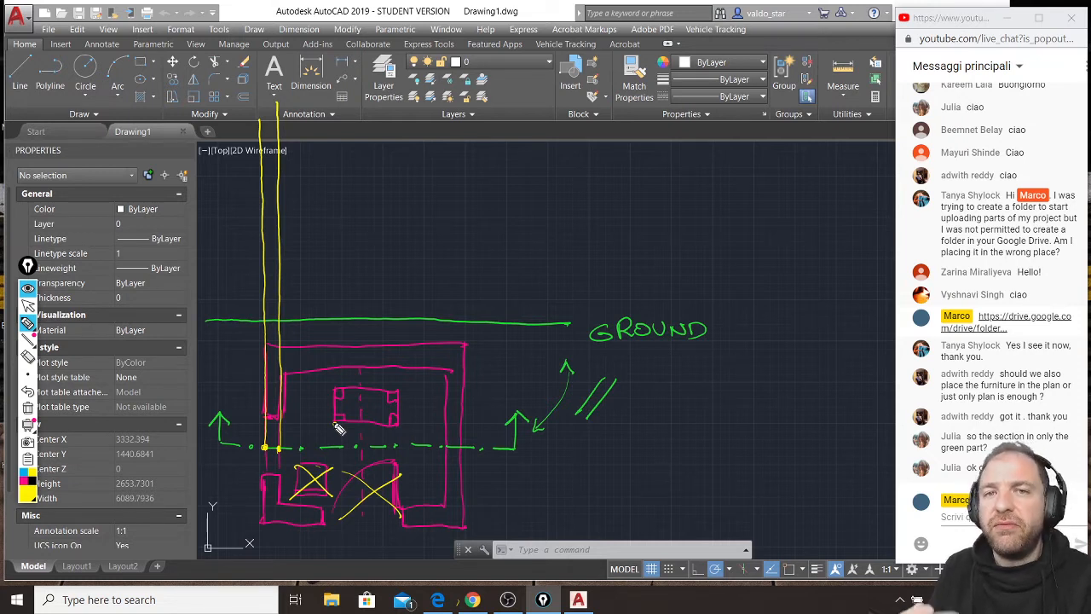
Project the edges of the table's front legs and the roof ridge's point on the section line upward past the ground line in yellow.
drag(336, 421, 333, 212)
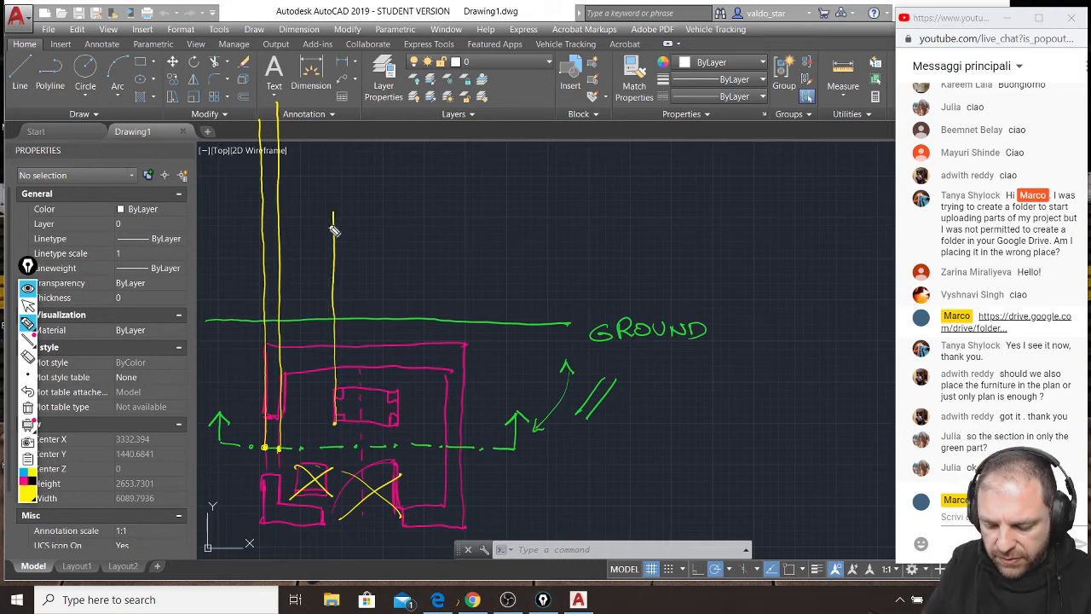
drag(349, 425, 343, 204)
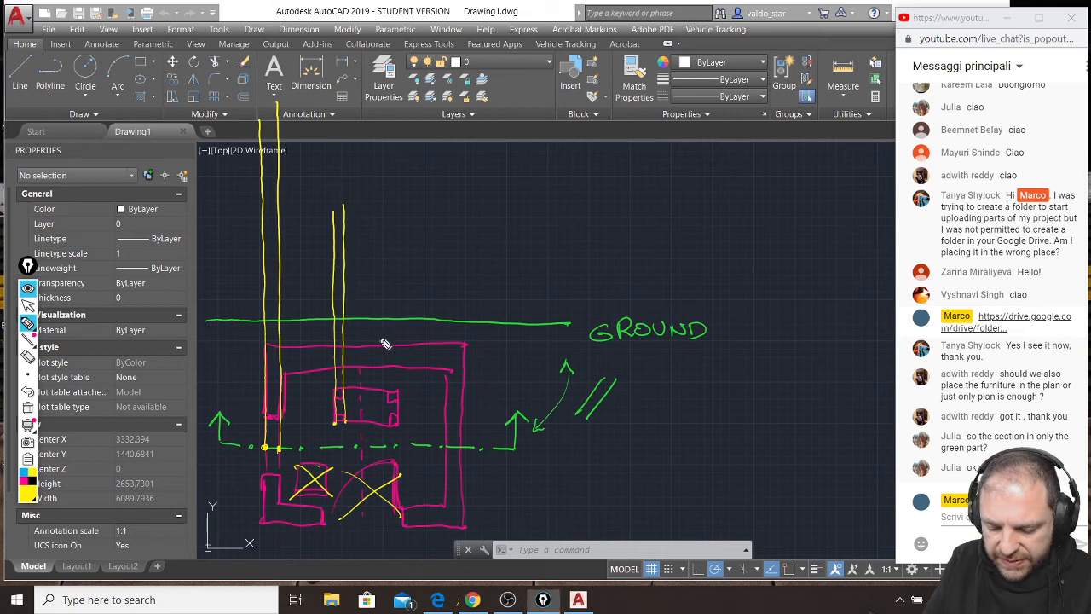
drag(392, 426, 385, 203)
drag(398, 426, 396, 201)
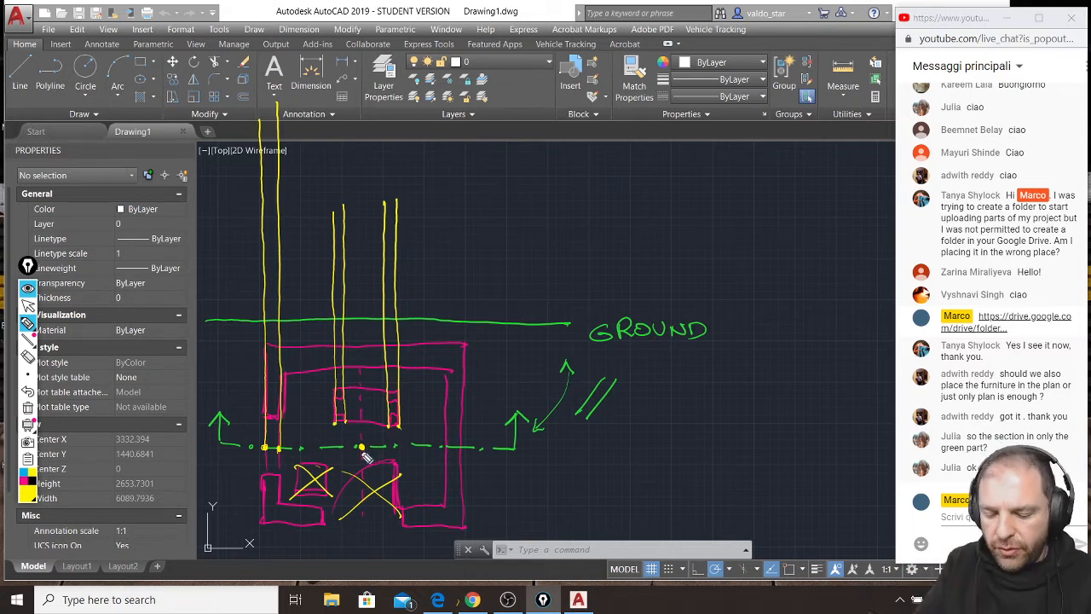
drag(365, 309, 359, 85)
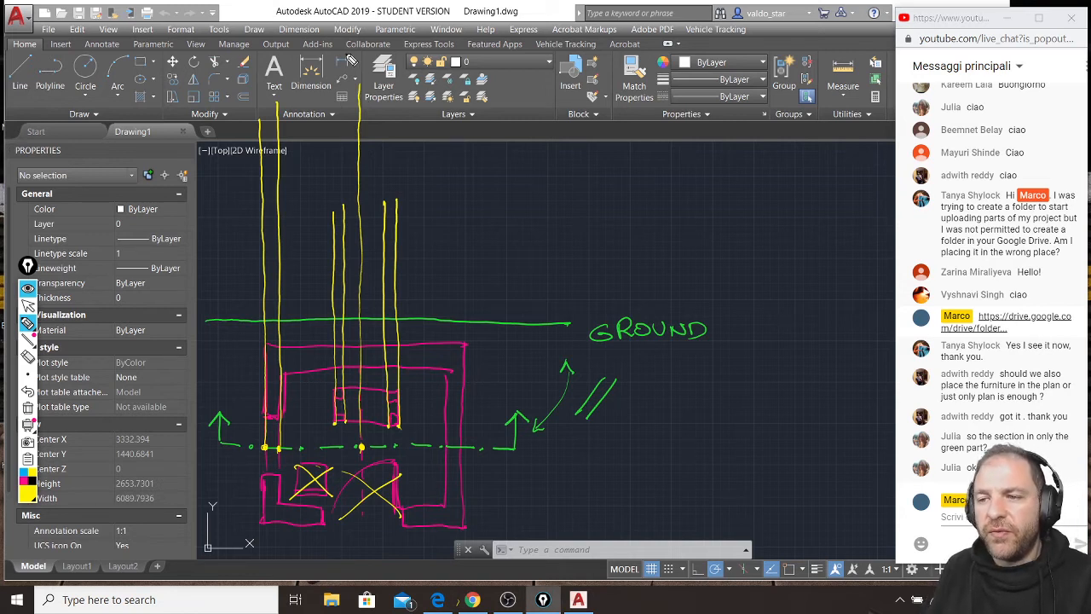
Mark where the section line crosses both faces of the solid wall opposite the window, and project them upward in yellow.
click(446, 446)
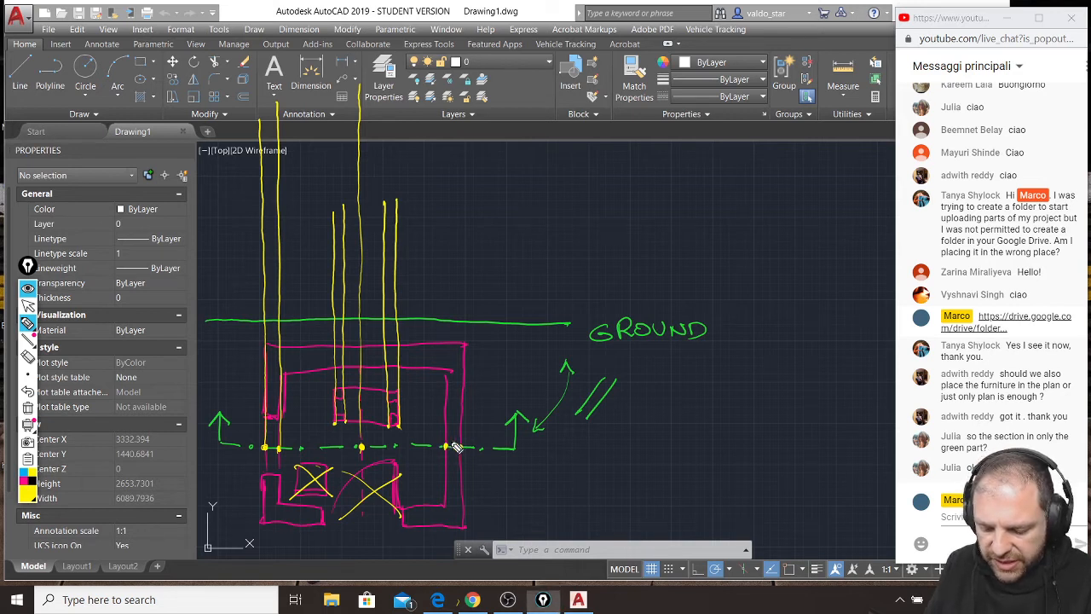
click(460, 447)
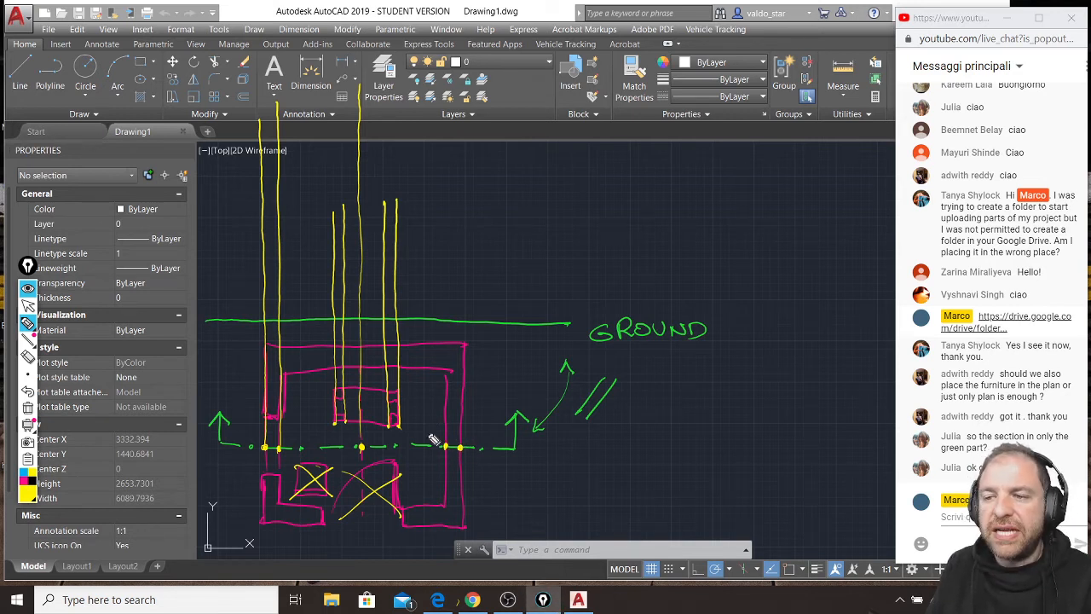
drag(454, 450, 446, 179)
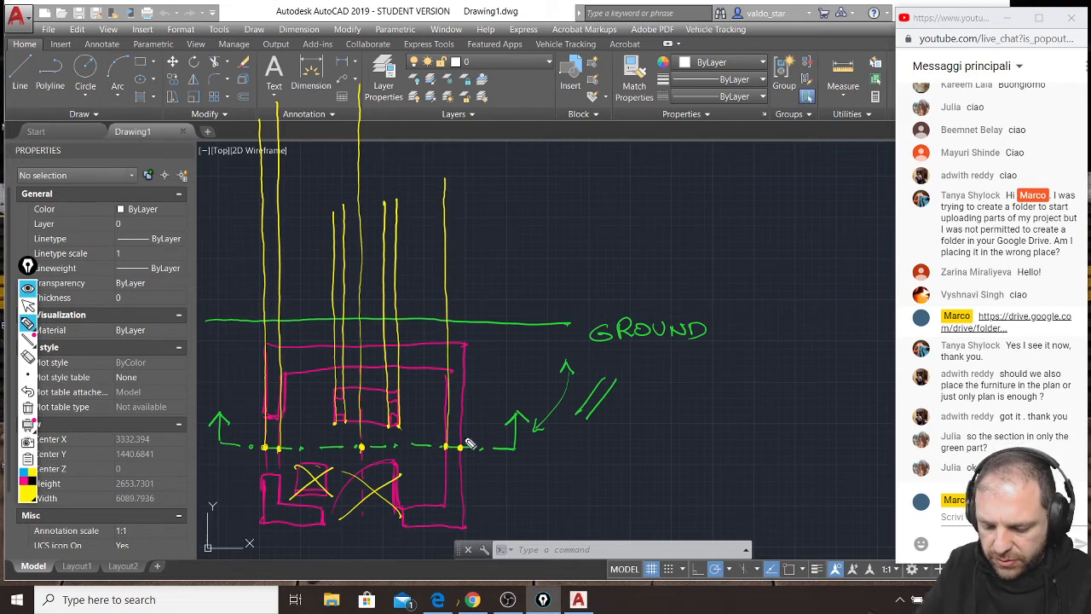
drag(472, 332, 467, 69)
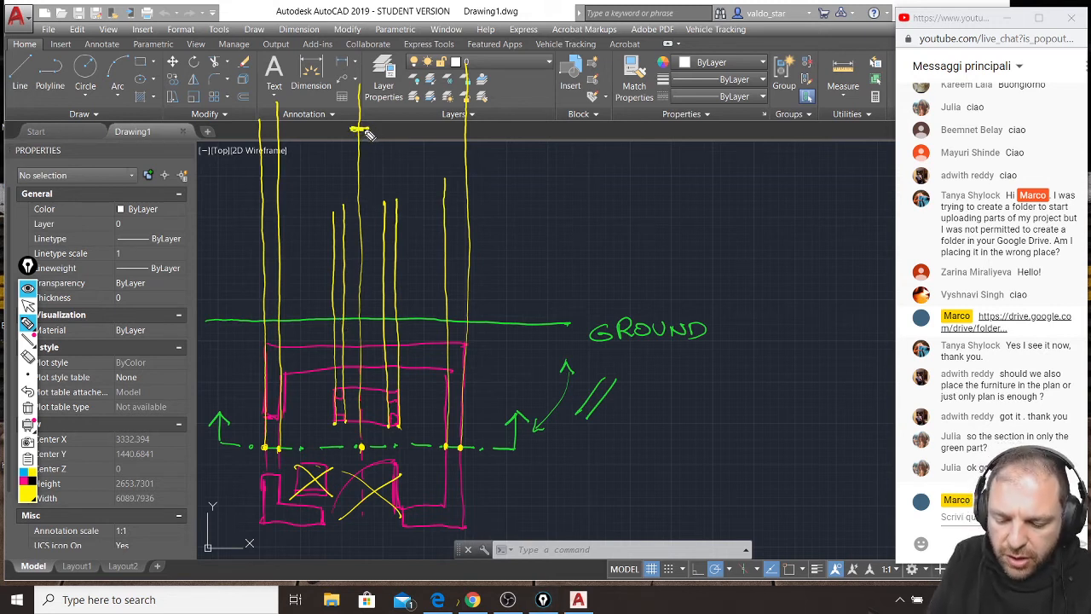
Mark the ridge and wall heights on the projection lines, and draw the double-line gable roof with an eave overhang on the window side.
drag(366, 130, 368, 129)
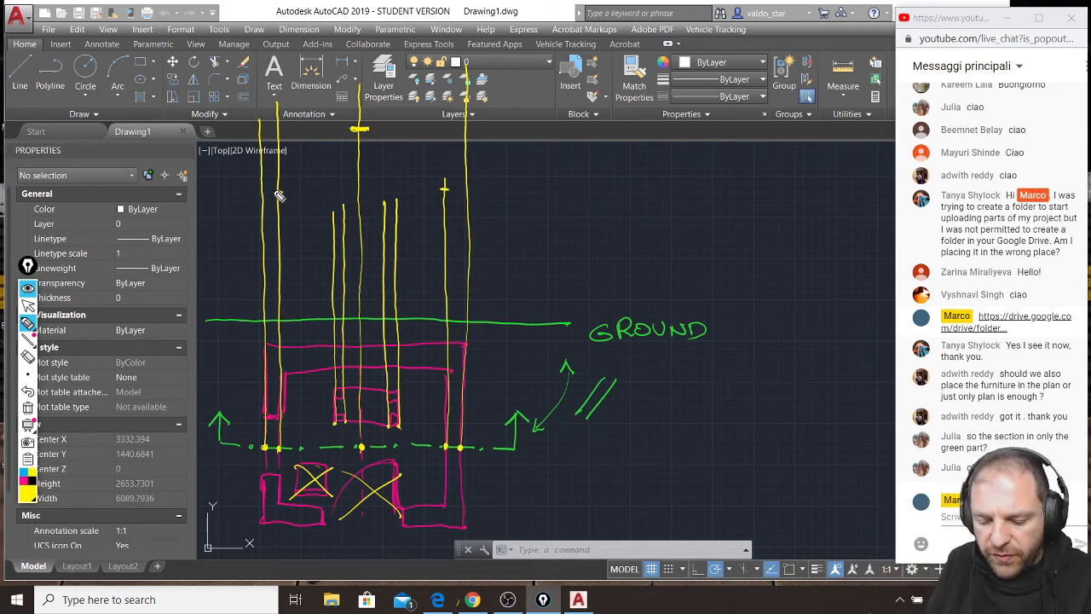
mouse_move(277, 186)
mouse_down()
mouse_move(360, 125)
mouse_move(450, 194)
mouse_move(351, 131)
mouse_move(338, 136)
mouse_up()
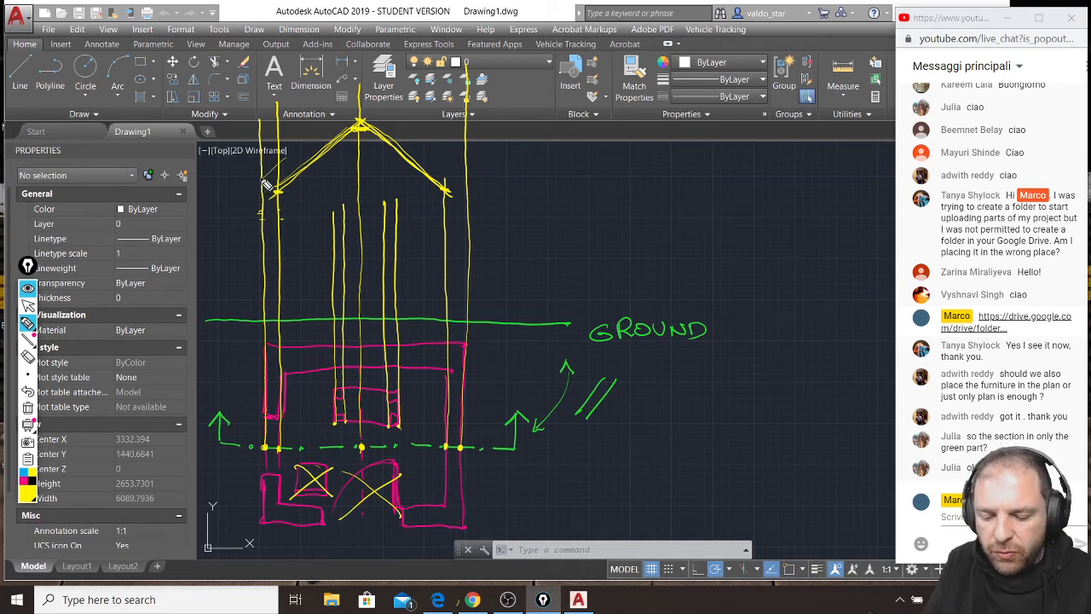
mouse_move(260, 196)
mouse_down()
mouse_move(365, 87)
mouse_move(461, 173)
mouse_move(359, 90)
mouse_move(241, 192)
mouse_up()
mouse_move(341, 101)
mouse_down()
mouse_move(264, 181)
mouse_move(346, 90)
mouse_up()
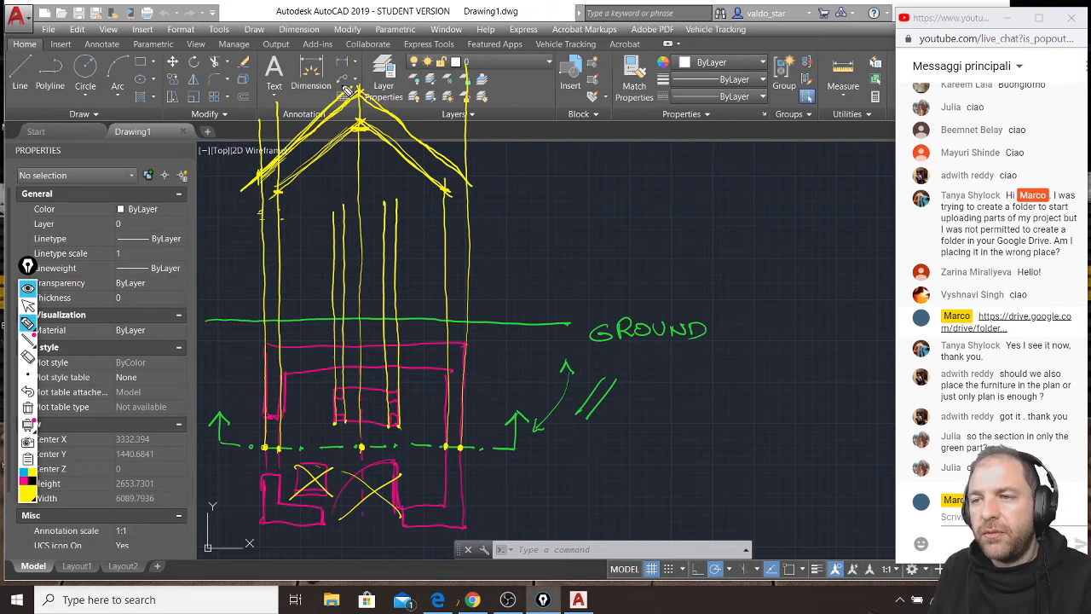
Tick the solid cut wall in plan, thicken its two section lines from roof to ground, and circle the window opening in plan.
drag(451, 471, 469, 461)
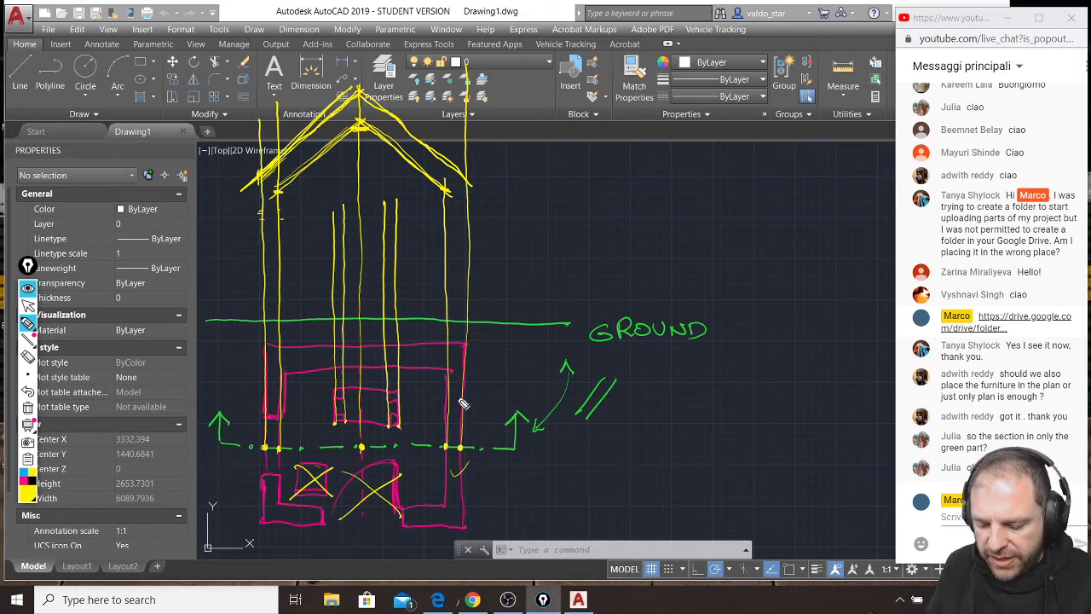
drag(452, 201, 450, 317)
drag(477, 189, 468, 318)
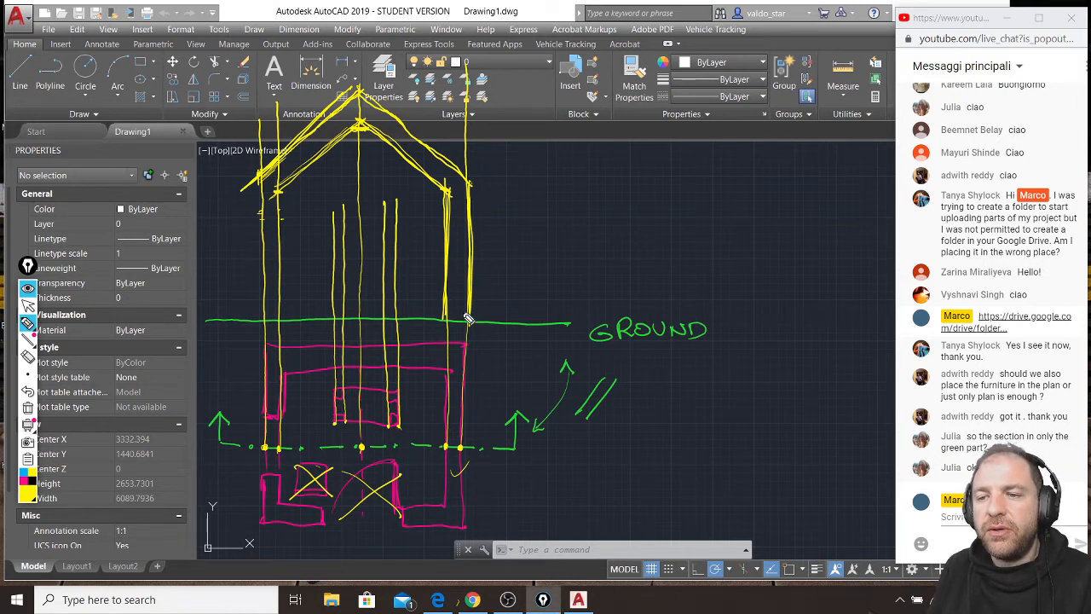
mouse_move(264, 409)
mouse_down()
mouse_move(294, 483)
mouse_move(285, 411)
mouse_up()
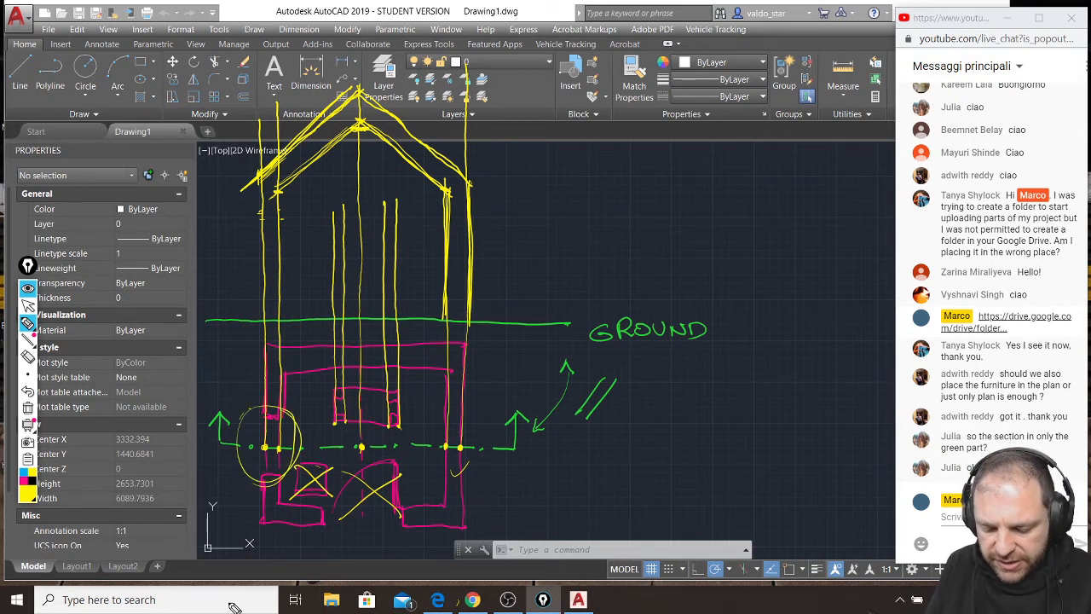
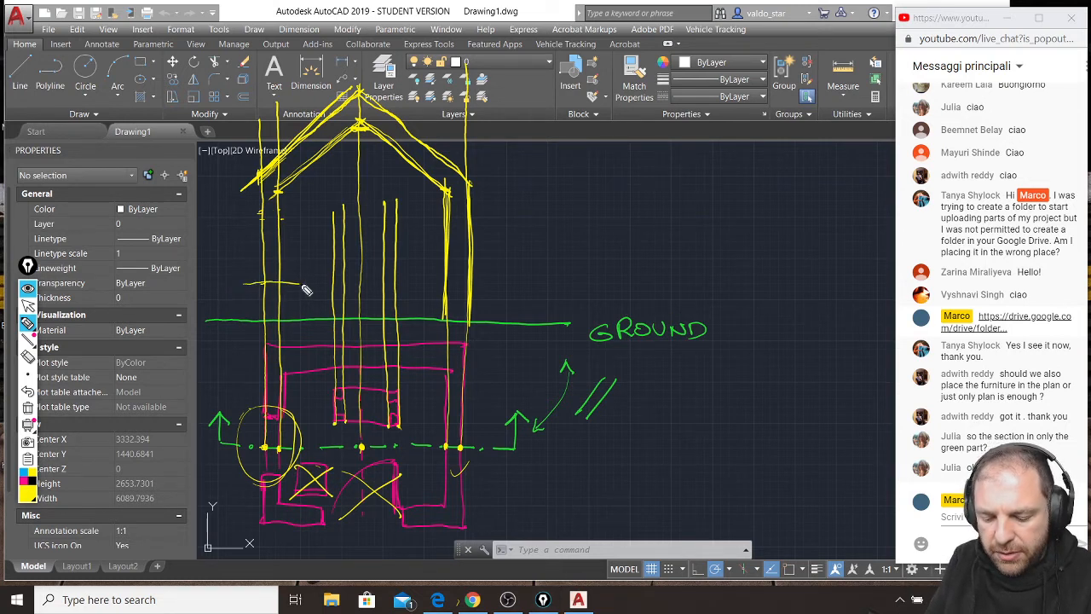
Mark the window's sill and head heights across its wall lines, and two tabletop height lines across the leg projections, in yellow.
drag(268, 283, 306, 282)
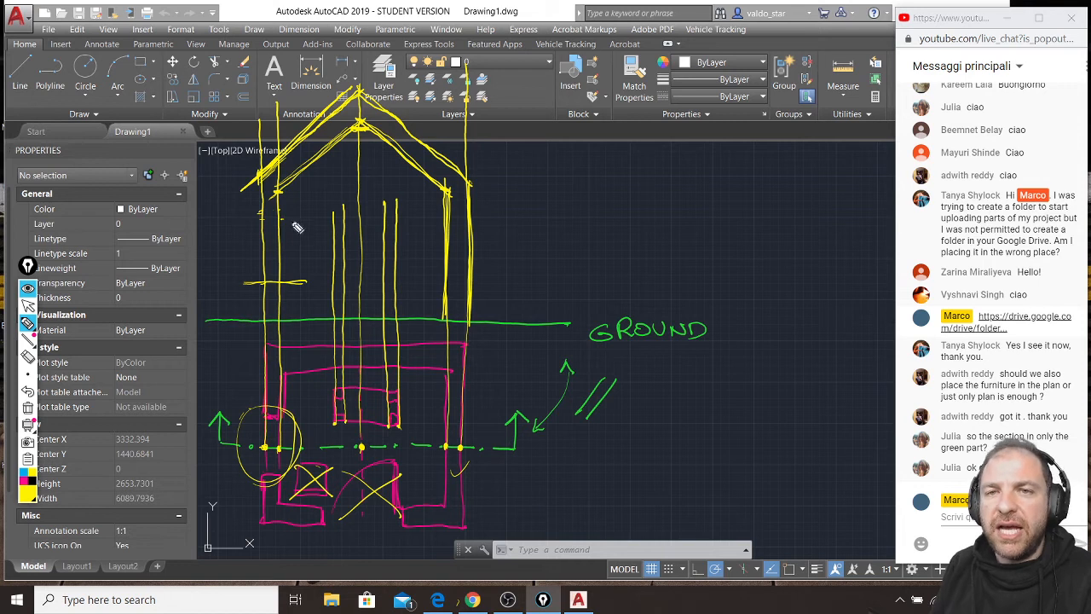
drag(245, 205, 294, 204)
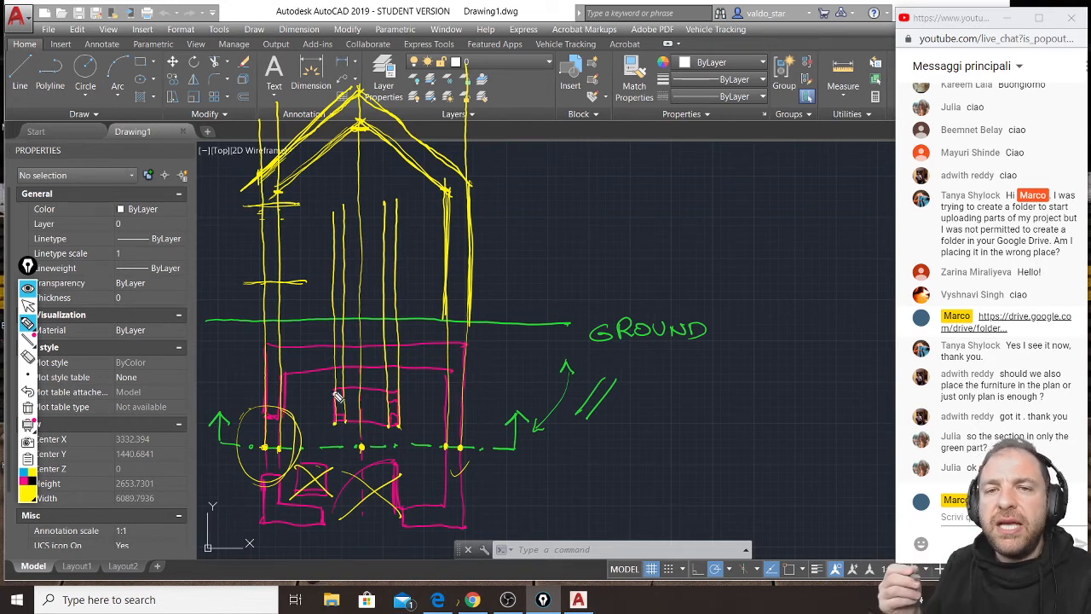
drag(332, 284, 402, 283)
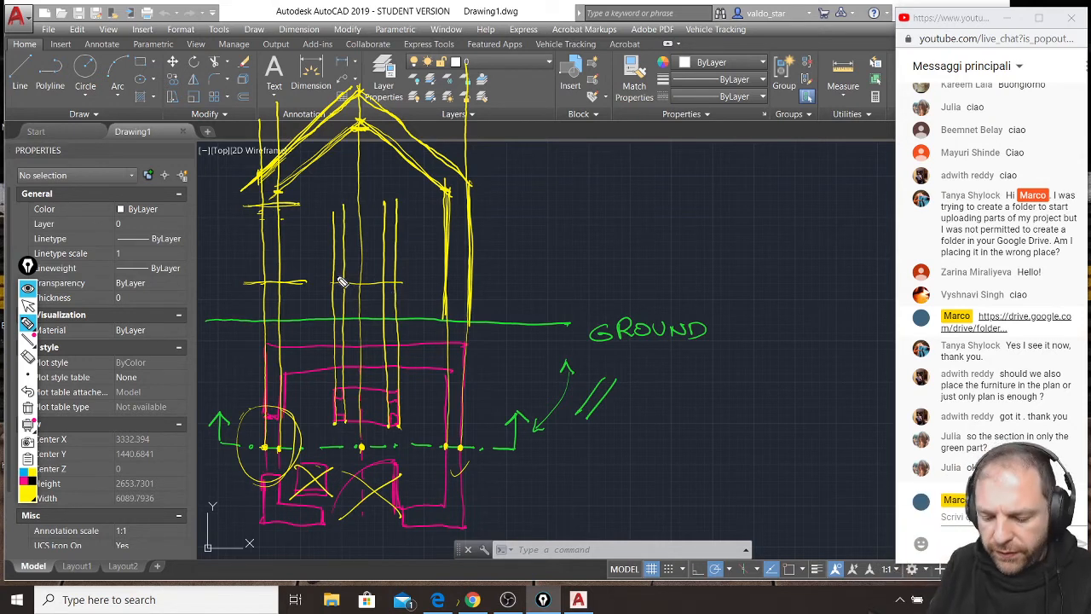
drag(331, 276, 394, 284)
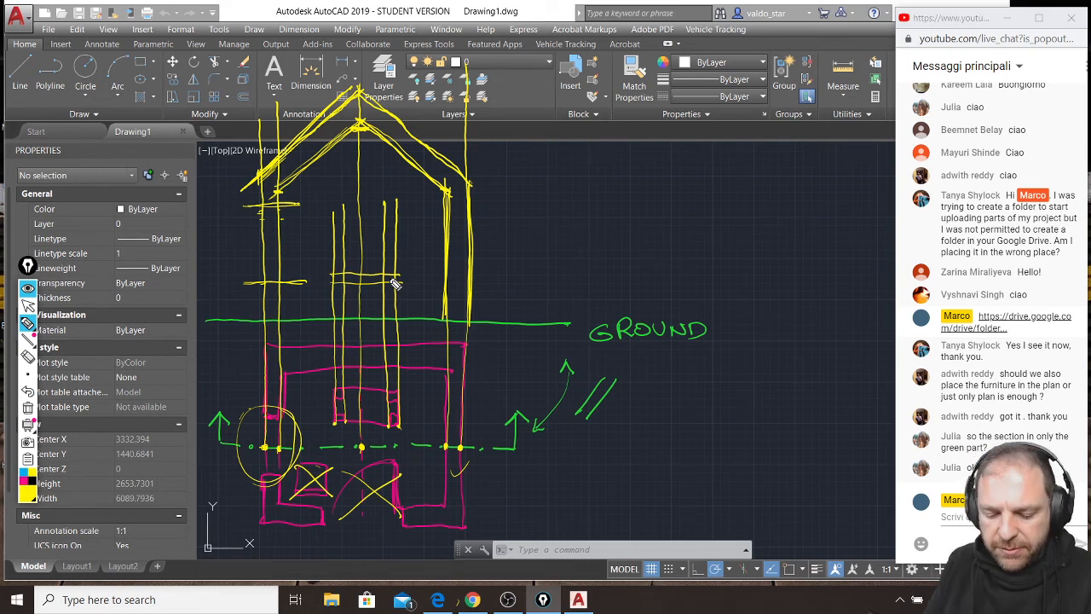
Fill the cut wall below the window in blue, draw the window pane line, and outline the wall piece above it.
click(31, 483)
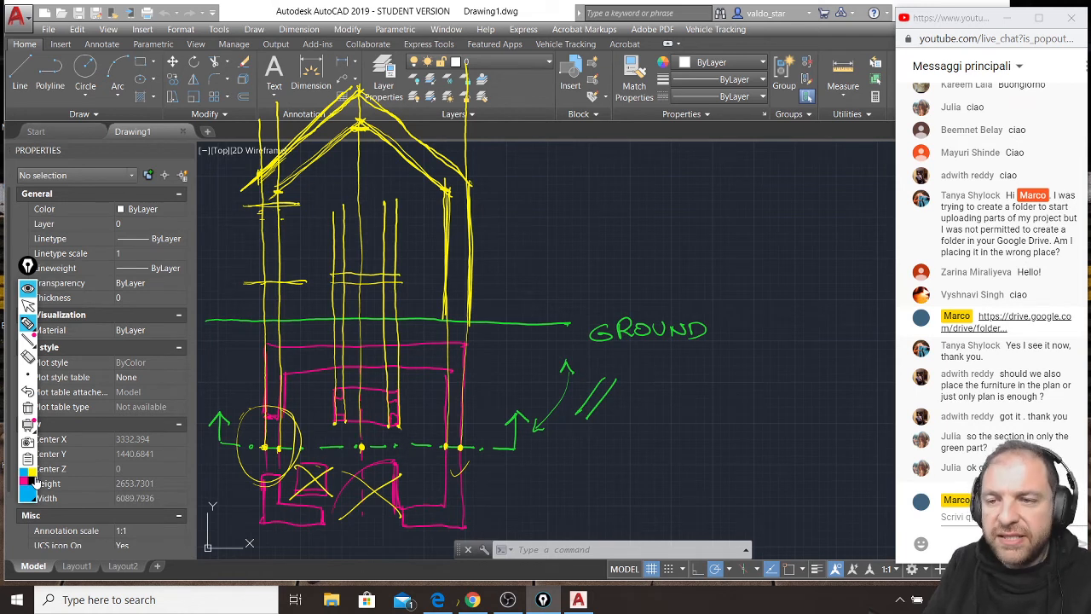
mouse_move(269, 309)
mouse_down()
mouse_move(279, 283)
mouse_move(279, 315)
mouse_move(267, 290)
mouse_up()
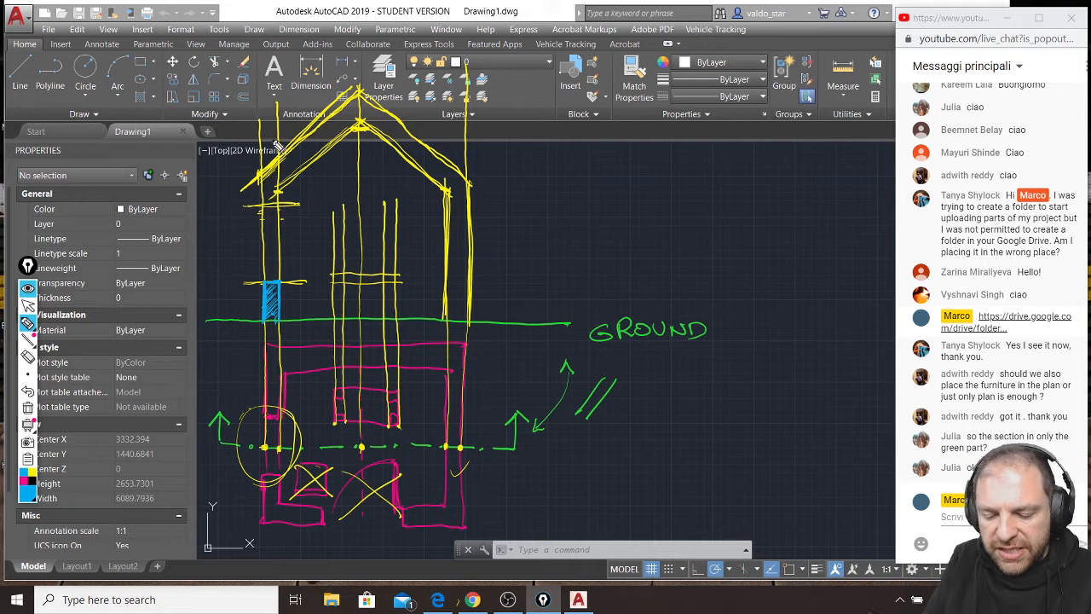
drag(277, 209, 274, 281)
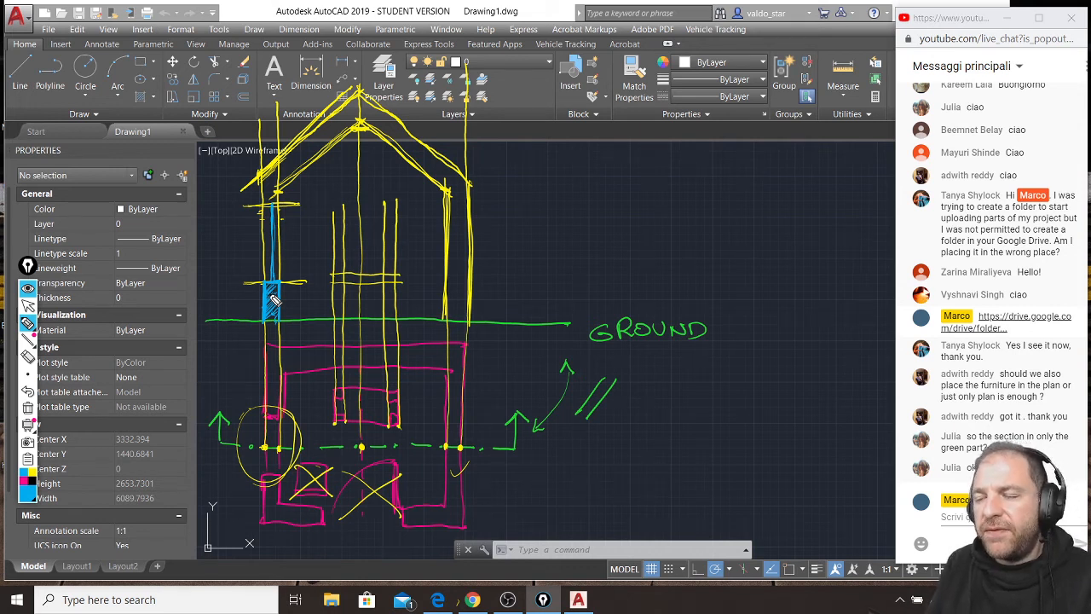
mouse_move(262, 176)
mouse_down()
mouse_move(263, 203)
mouse_move(280, 203)
mouse_up()
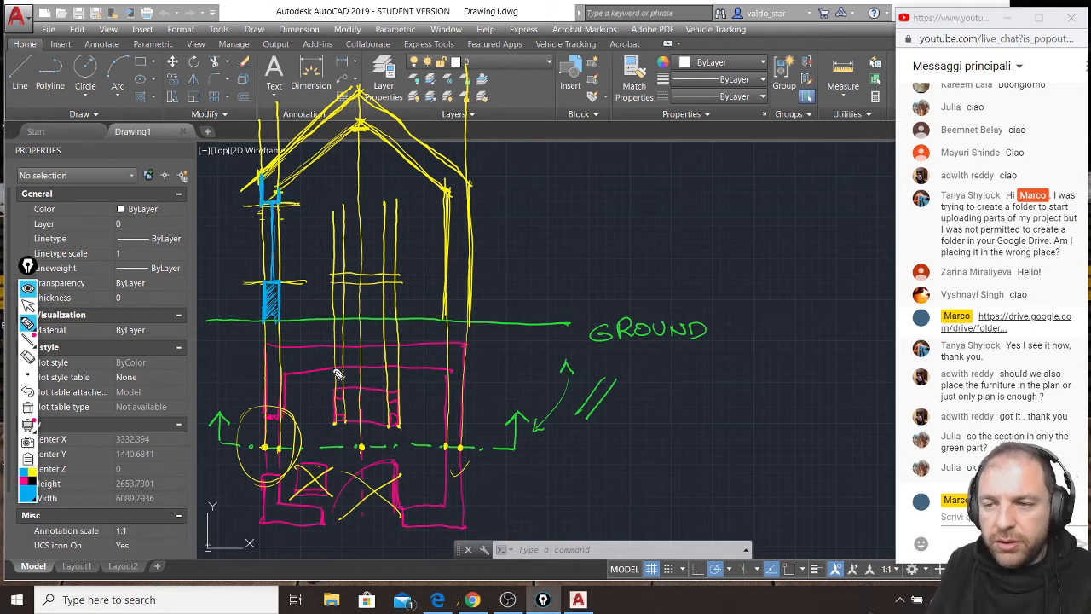
Outline the roof slope on the window side in blue and hatch it together with the wall piece above the window.
drag(279, 187, 355, 122)
drag(262, 173, 359, 92)
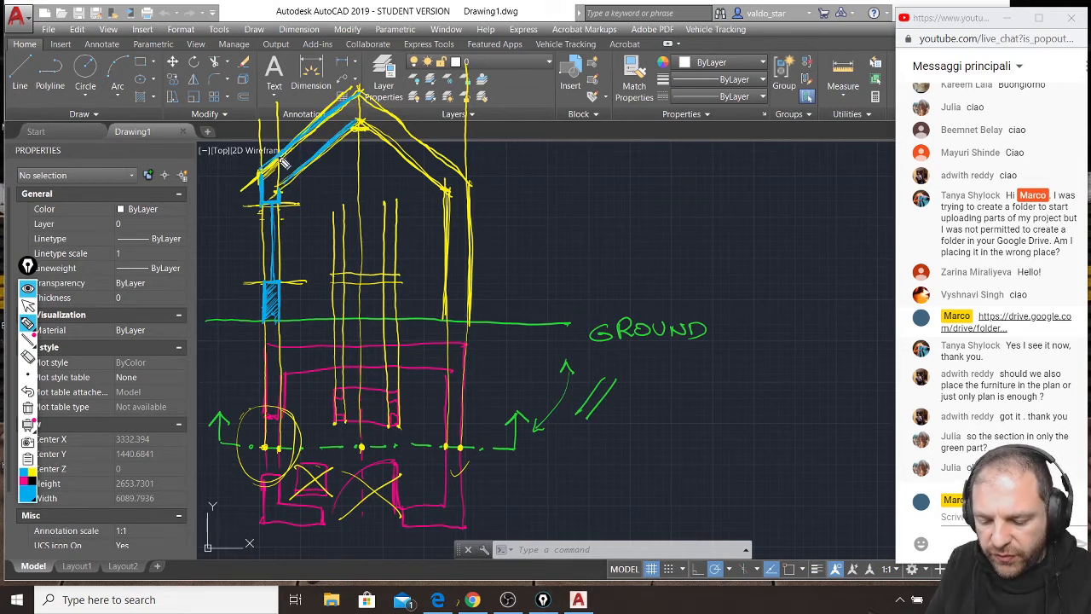
mouse_move(278, 196)
mouse_down()
mouse_move(294, 157)
mouse_move(360, 126)
mouse_move(356, 109)
mouse_move(288, 153)
mouse_up()
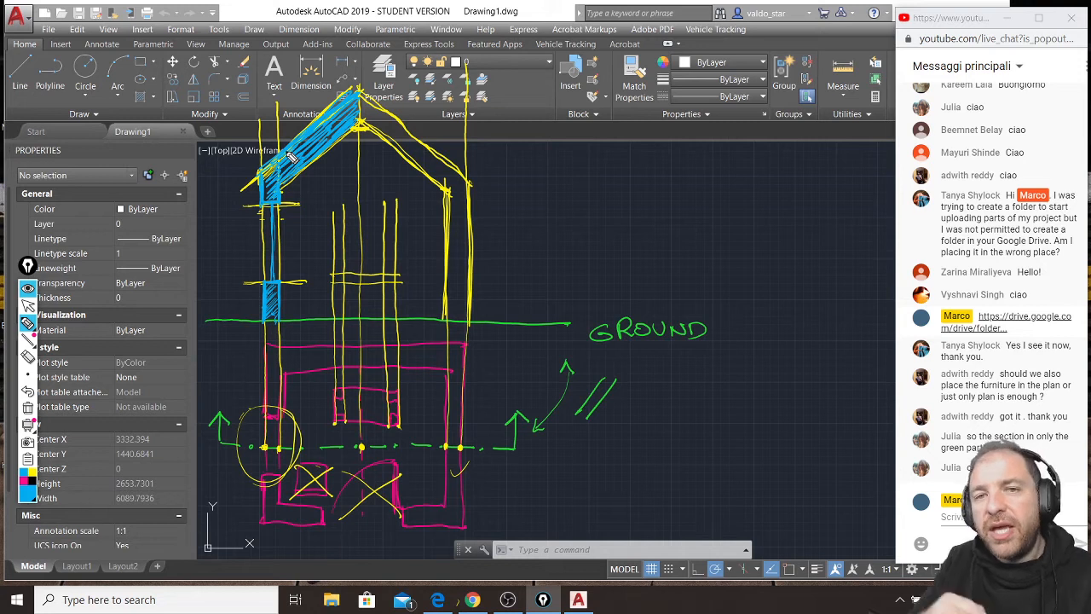
Outline and hatch the opposite roof slope and the solid wall down to the ground line in blue.
drag(364, 118, 446, 181)
drag(361, 93, 466, 175)
drag(364, 116, 449, 182)
mouse_move(362, 91)
mouse_down()
mouse_move(465, 171)
mouse_move(448, 194)
mouse_move(446, 317)
mouse_up()
mouse_move(472, 197)
mouse_down()
mouse_move(469, 329)
mouse_move(464, 186)
mouse_move(461, 209)
mouse_move(460, 183)
mouse_move(434, 172)
mouse_move(392, 116)
mouse_move(354, 104)
mouse_up()
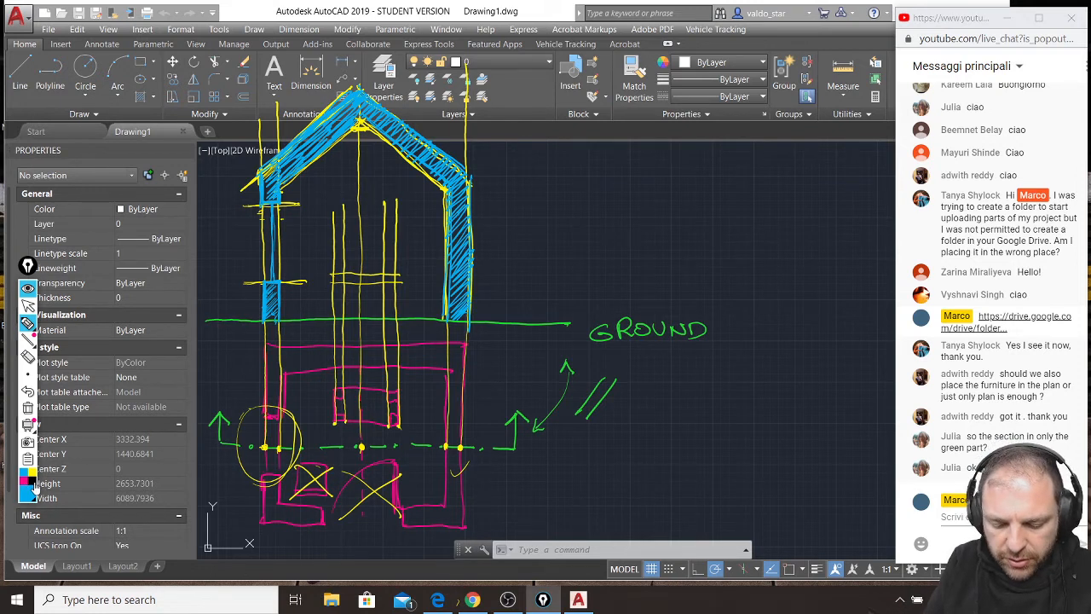
Trace the table's legs and top in magenta, standing on the ground line inside the section.
click(26, 484)
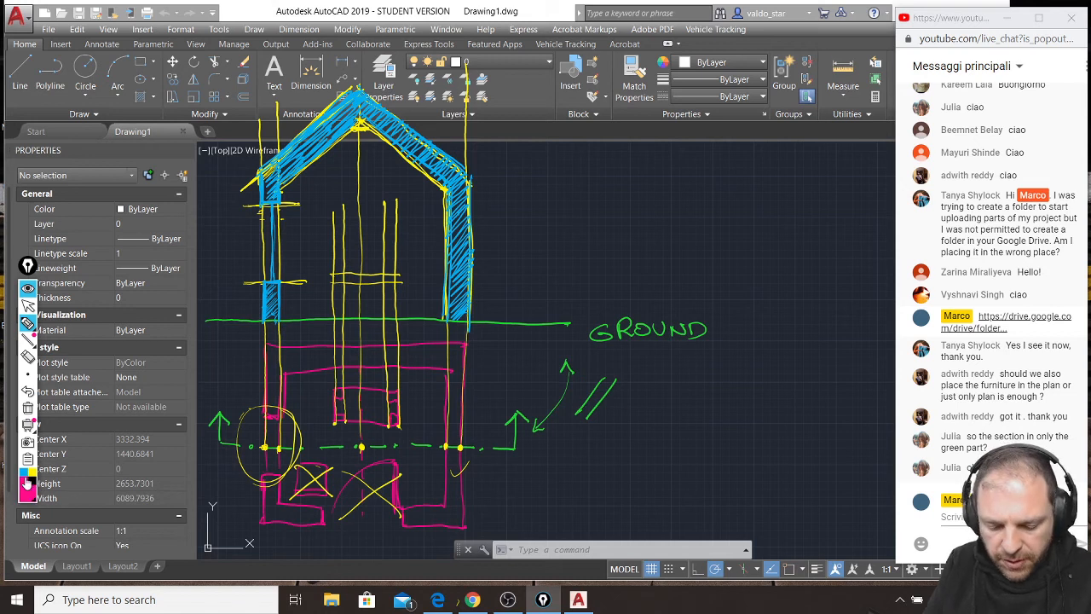
drag(332, 276, 332, 320)
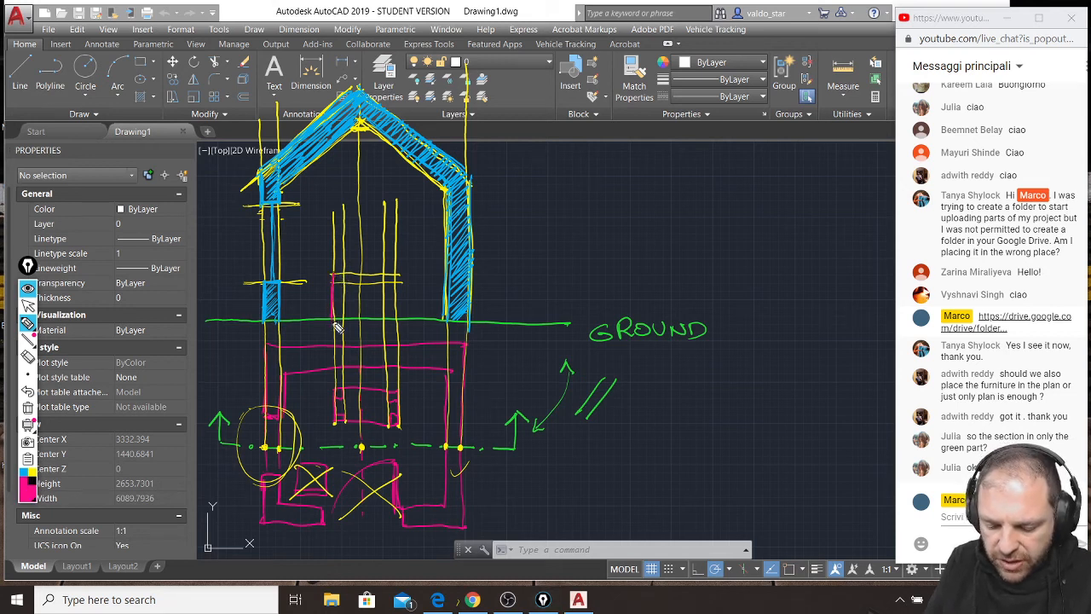
mouse_move(335, 274)
mouse_down()
mouse_move(397, 276)
mouse_move(399, 318)
mouse_up()
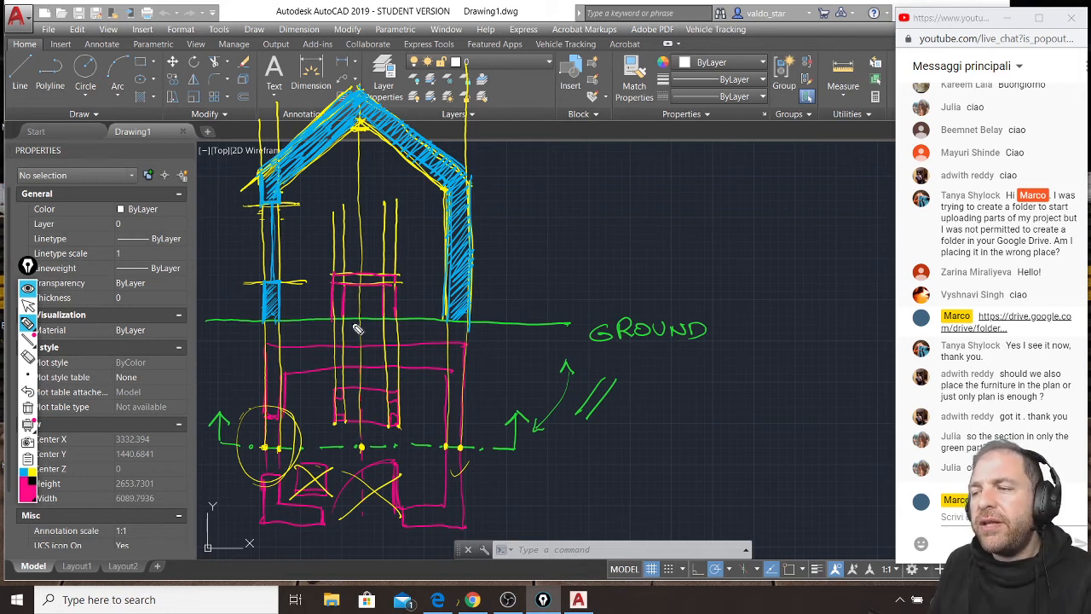
Draw the floor slab in blue along the ground line between the outer wall faces and hatch it.
click(35, 478)
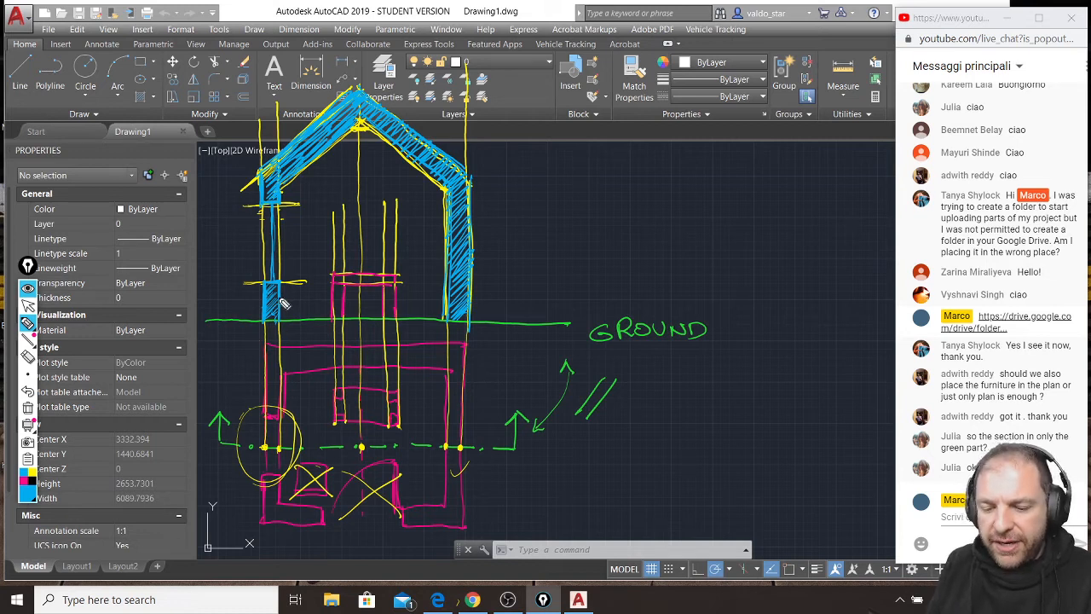
mouse_move(287, 326)
mouse_down()
mouse_move(448, 324)
mouse_move(283, 324)
mouse_move(409, 322)
mouse_up()
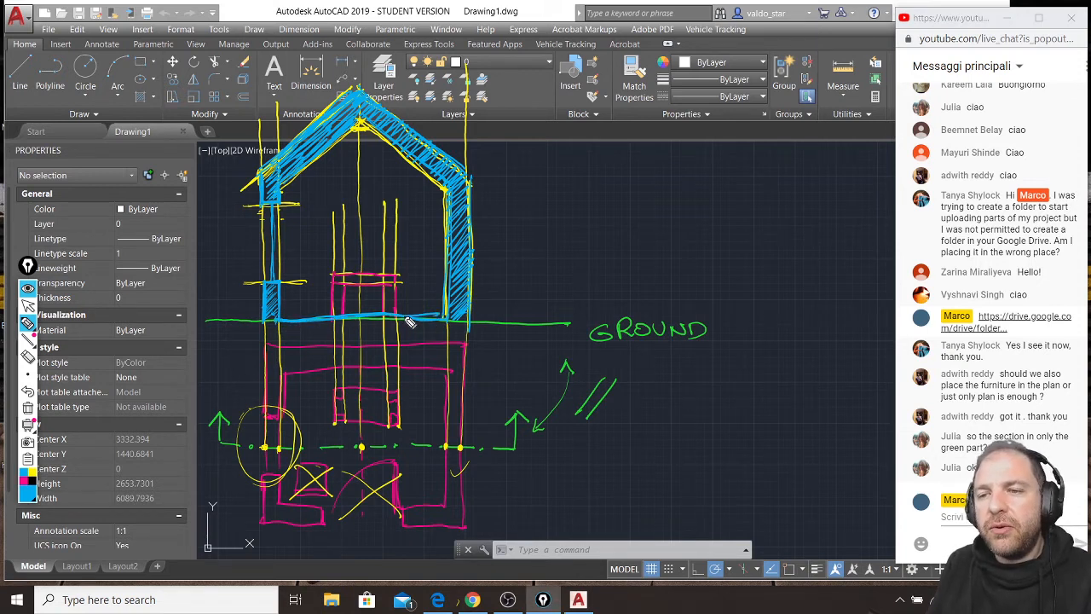
mouse_move(265, 319)
mouse_down()
mouse_move(271, 334)
mouse_move(470, 331)
mouse_up()
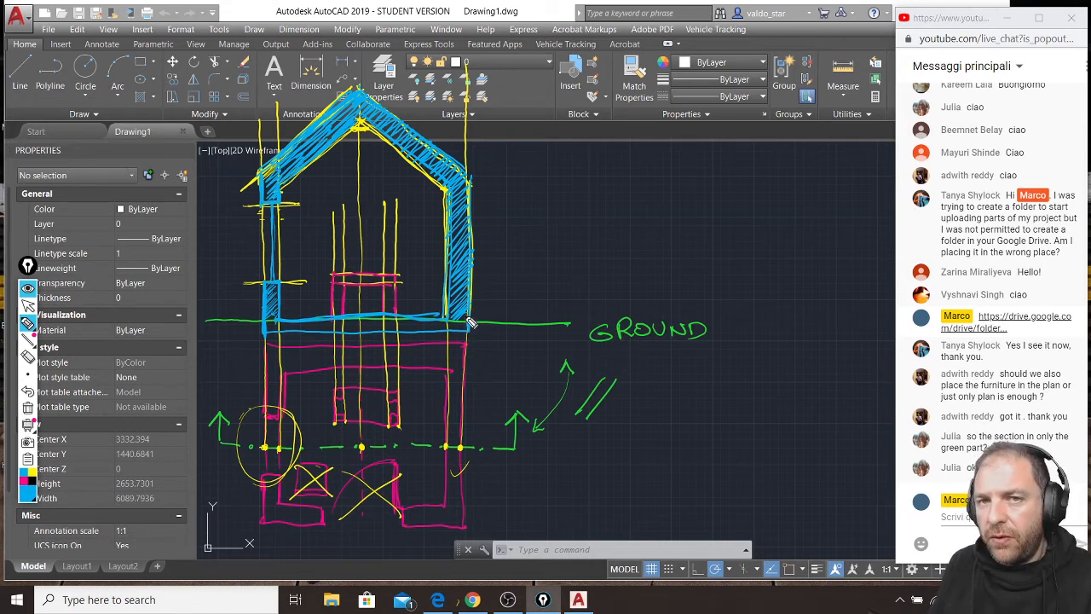
drag(465, 321, 282, 330)
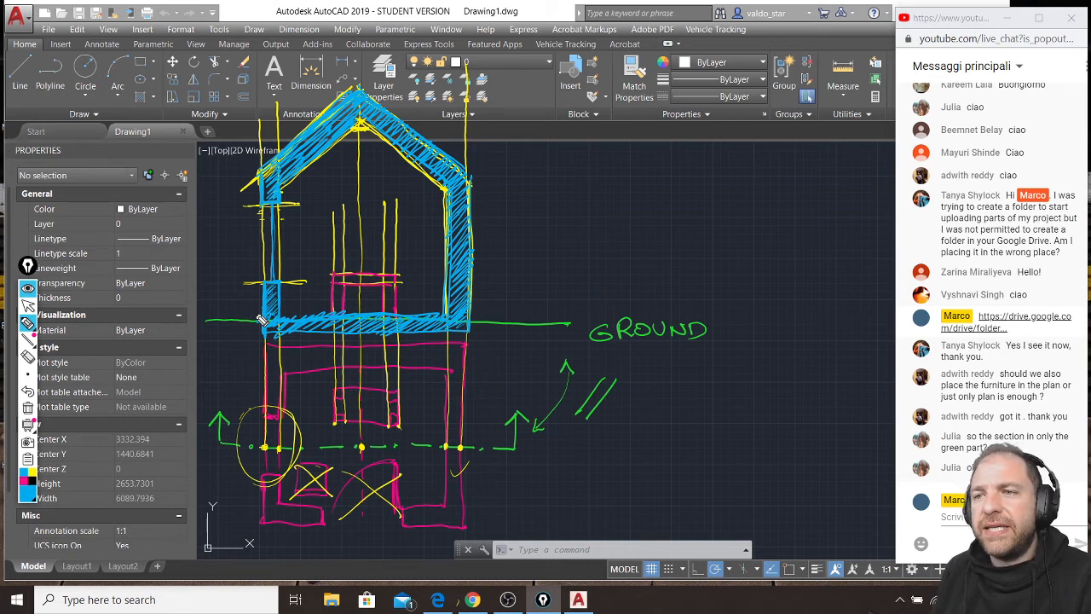
Label the sketch SECTION and, with an arrow, FLOORPLAN in blue, circle the GROUND label, and trace the section line's direction arrow.
drag(534, 188, 508, 212)
mouse_move(536, 186)
mouse_down()
mouse_move(538, 214)
mouse_move(567, 190)
mouse_move(611, 185)
mouse_move(641, 201)
mouse_move(668, 179)
mouse_up()
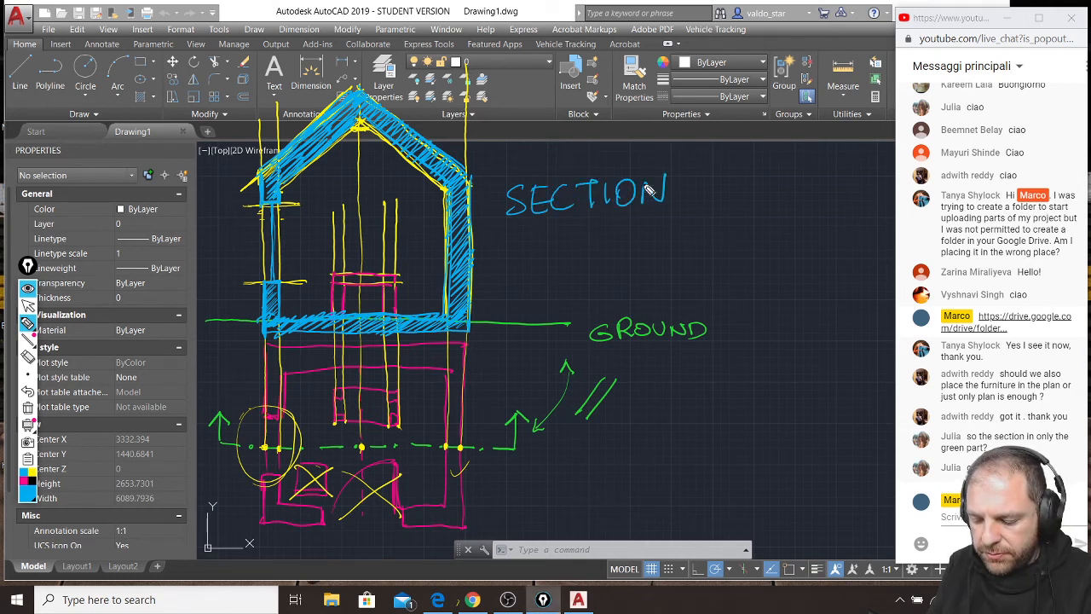
mouse_move(549, 242)
mouse_down()
mouse_move(508, 365)
mouse_move(497, 358)
mouse_move(517, 378)
mouse_move(550, 366)
mouse_move(601, 309)
mouse_move(619, 317)
mouse_move(627, 291)
mouse_up()
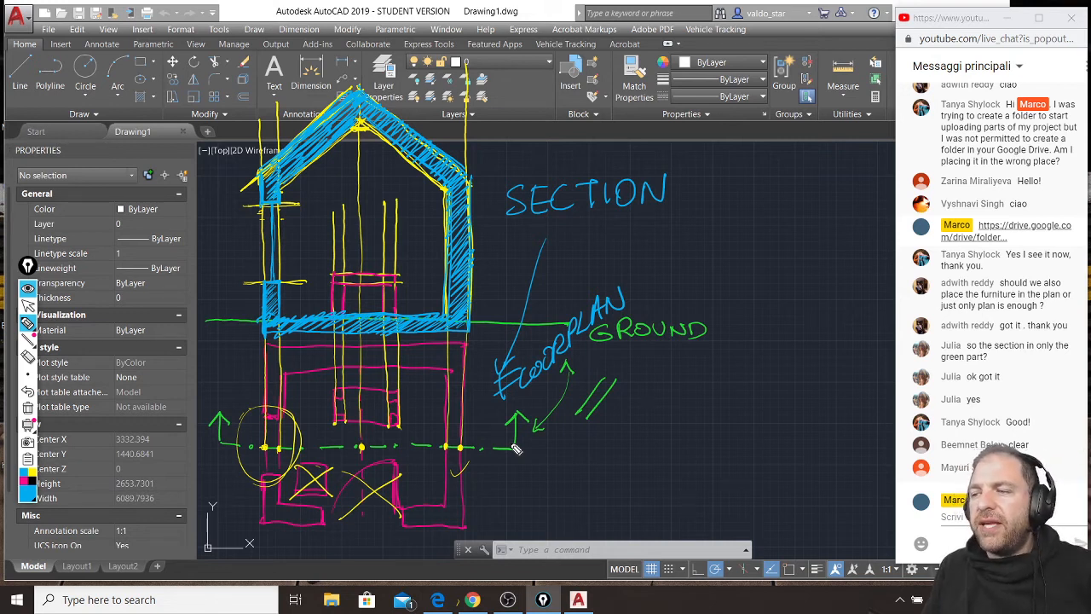
mouse_move(648, 300)
mouse_down()
mouse_move(631, 356)
mouse_move(652, 308)
mouse_up()
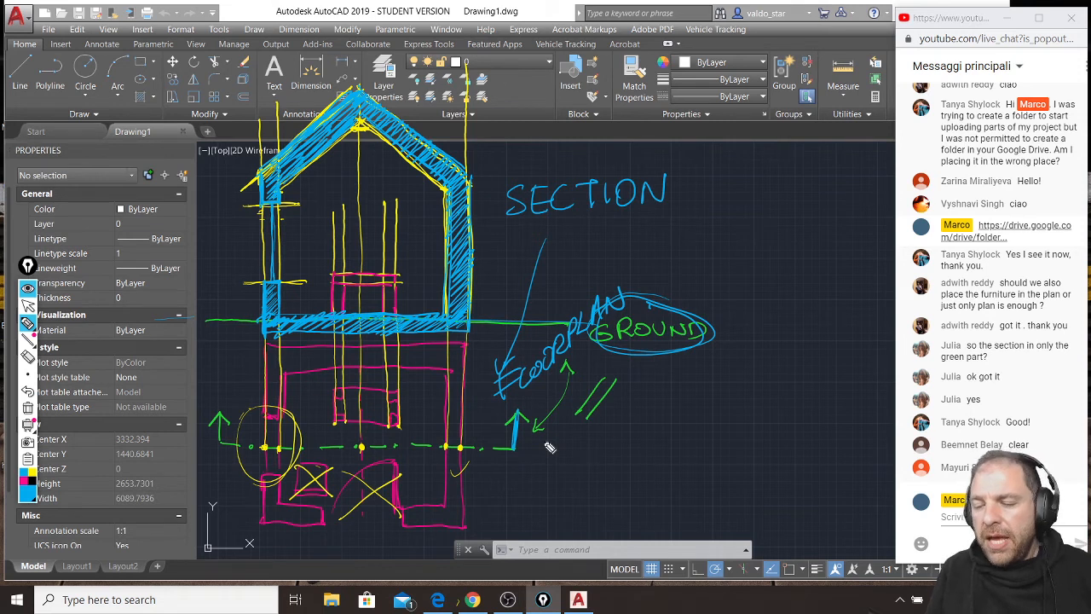
Sketch a vertical dash-dot section line in blue beside the drawing, with arrows at both ends pointing toward the house.
mouse_move(808, 260)
mouse_down()
mouse_move(828, 261)
mouse_move(831, 300)
mouse_move(832, 492)
mouse_move(797, 489)
mouse_move(815, 514)
mouse_up()
click(827, 311)
click(830, 361)
click(834, 416)
click(834, 460)
mouse_move(817, 238)
mouse_down()
mouse_move(801, 257)
mouse_move(811, 276)
mouse_up()
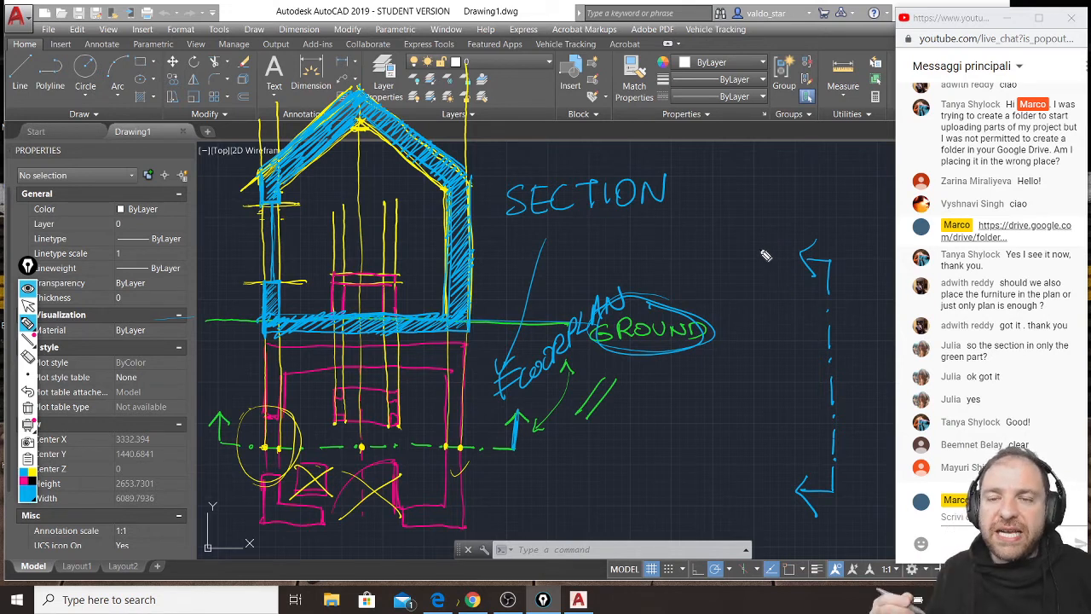
Sketch a sideways section in blue against a vertical ground line, with double-line walls and roof, the table and an eave line.
drag(760, 202, 766, 552)
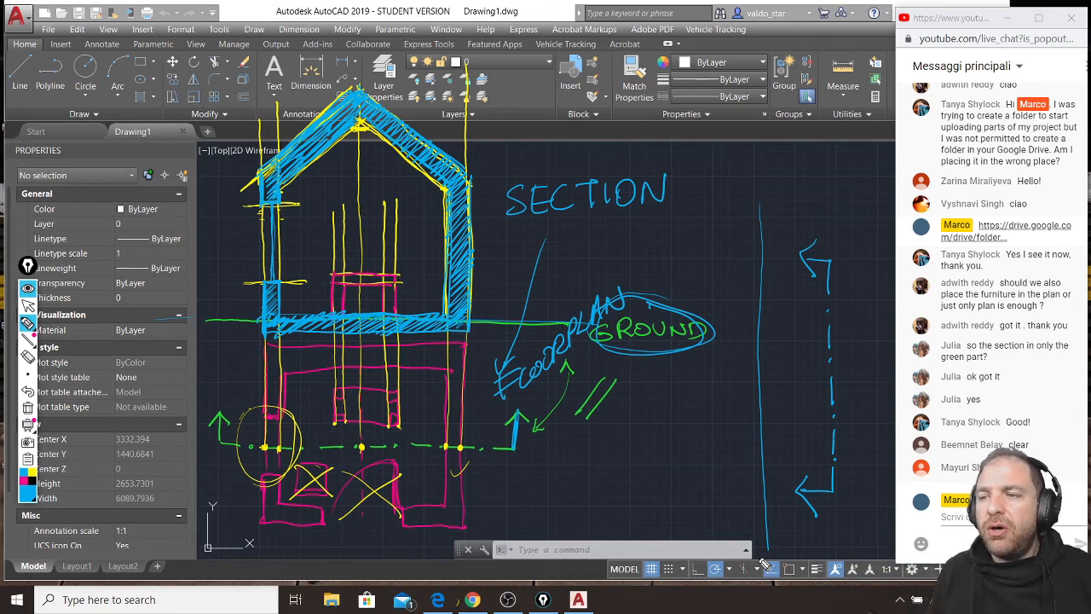
drag(753, 248, 636, 249)
drag(767, 490, 616, 487)
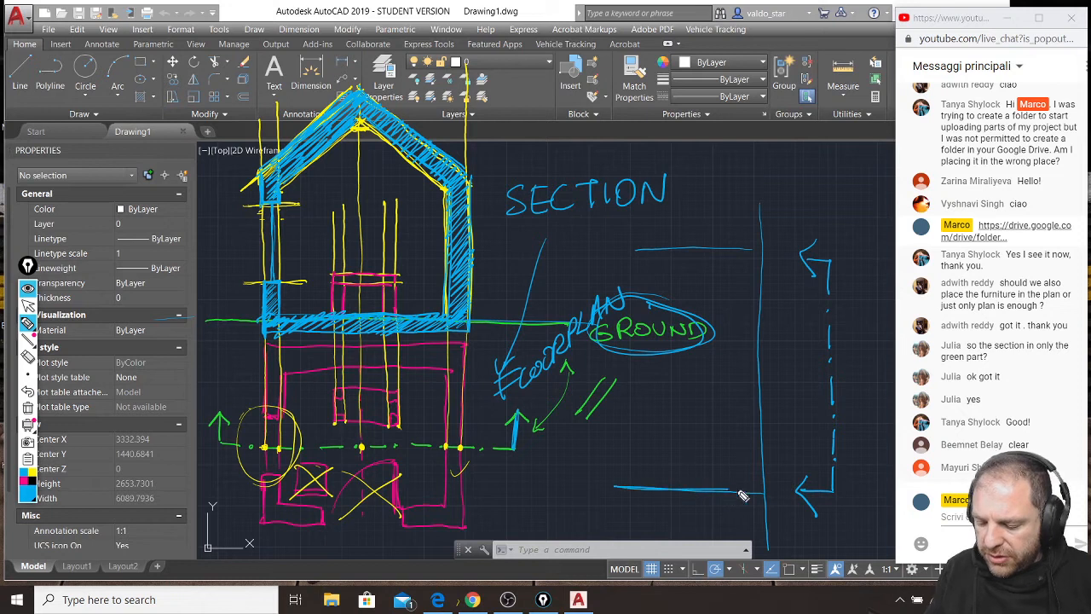
mouse_move(751, 247)
mouse_down()
mouse_move(580, 251)
mouse_move(578, 494)
mouse_up()
mouse_move(583, 253)
mouse_down()
mouse_move(586, 488)
mouse_move(747, 486)
mouse_move(765, 264)
mouse_up()
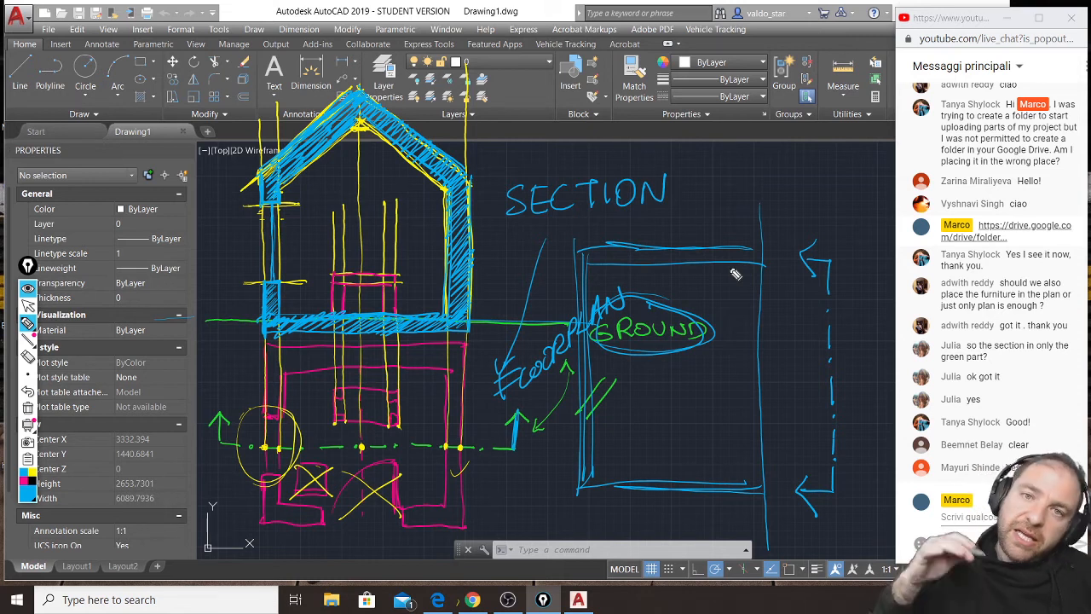
mouse_move(655, 350)
mouse_down()
mouse_move(653, 405)
mouse_move(722, 403)
mouse_up()
drag(631, 260, 638, 485)
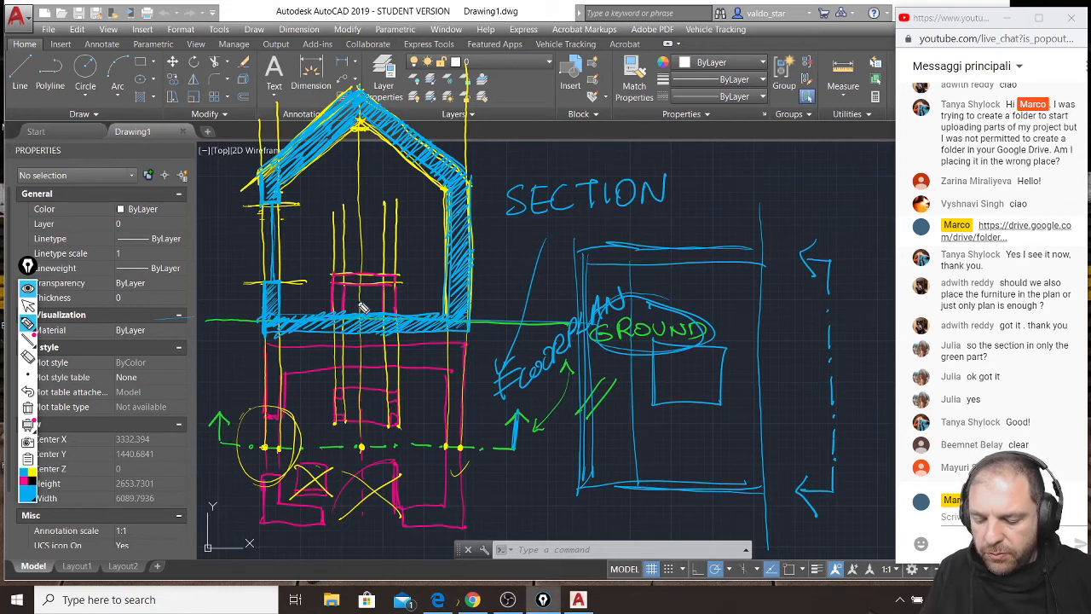
Draw the cutting line through the table and door in plan, and tick the door opening's limits on the sideways section's lower wall.
drag(362, 297, 365, 525)
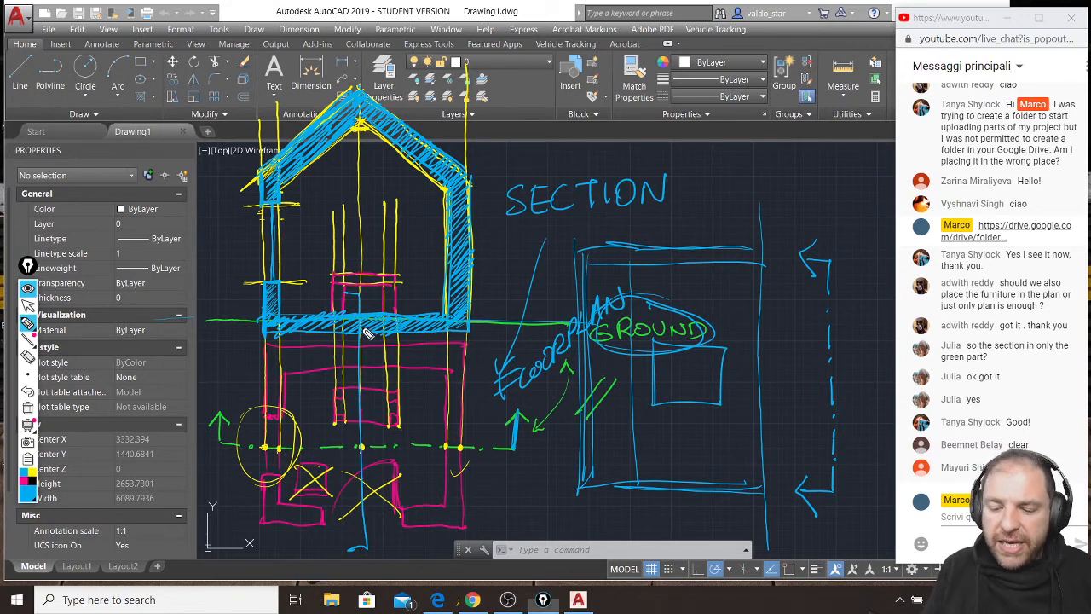
drag(673, 479, 674, 496)
drag(760, 481, 761, 499)
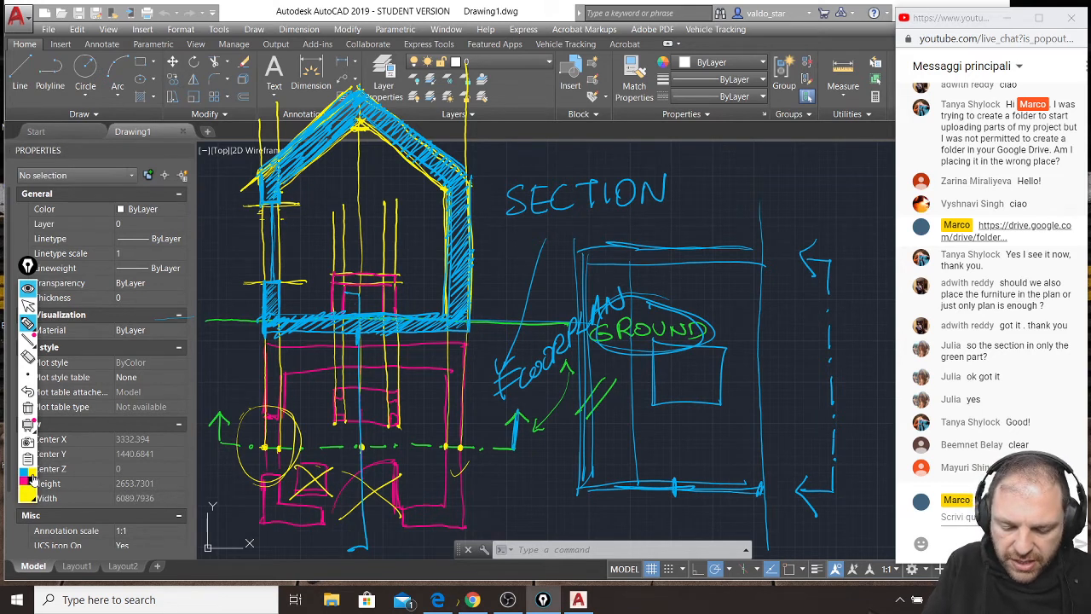
Outline and hatch the sideways section's cut roof, walls and floor slab in yellow, leaving the door opening unfilled.
mouse_move(586, 451)
mouse_down()
mouse_move(579, 252)
mouse_move(775, 242)
mouse_up()
mouse_move(592, 260)
mouse_down()
mouse_move(599, 453)
mouse_move(595, 266)
mouse_move(771, 267)
mouse_move(764, 465)
mouse_up()
drag(784, 243, 783, 392)
drag(773, 439, 763, 501)
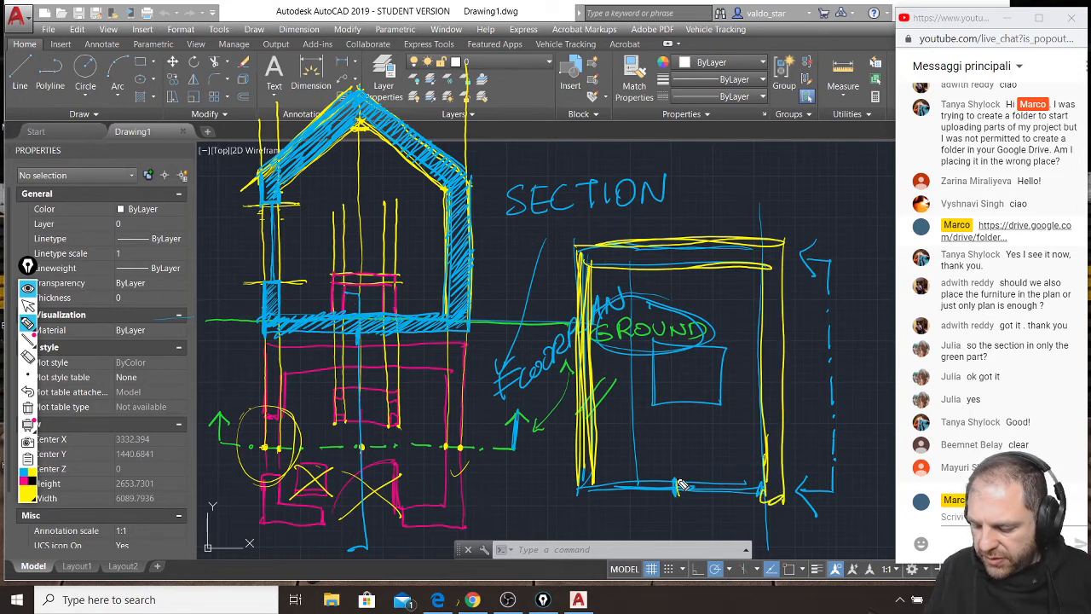
drag(592, 490, 674, 492)
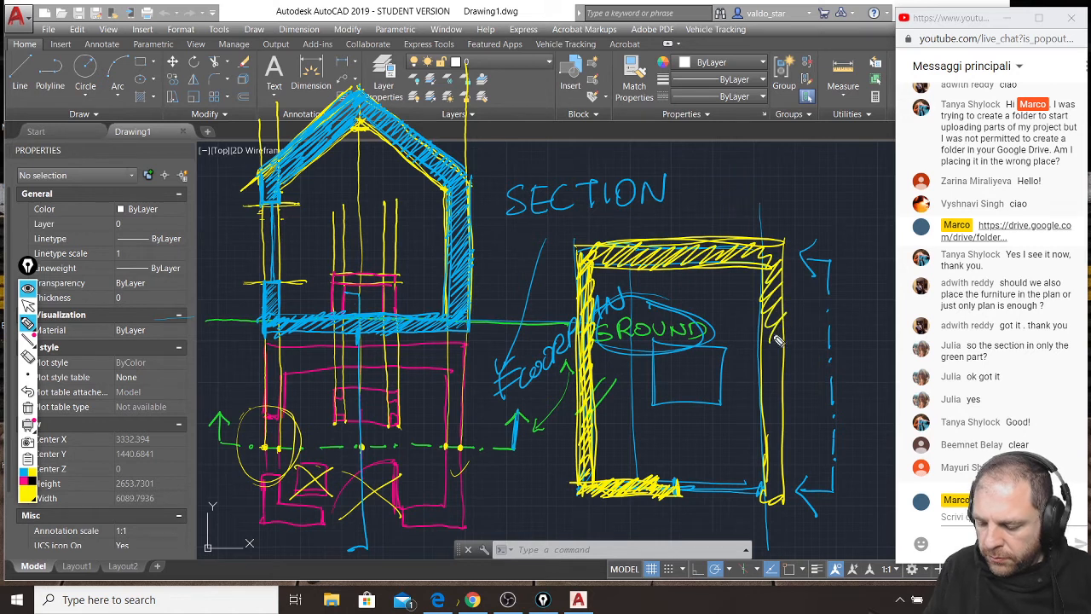
drag(781, 334, 765, 372)
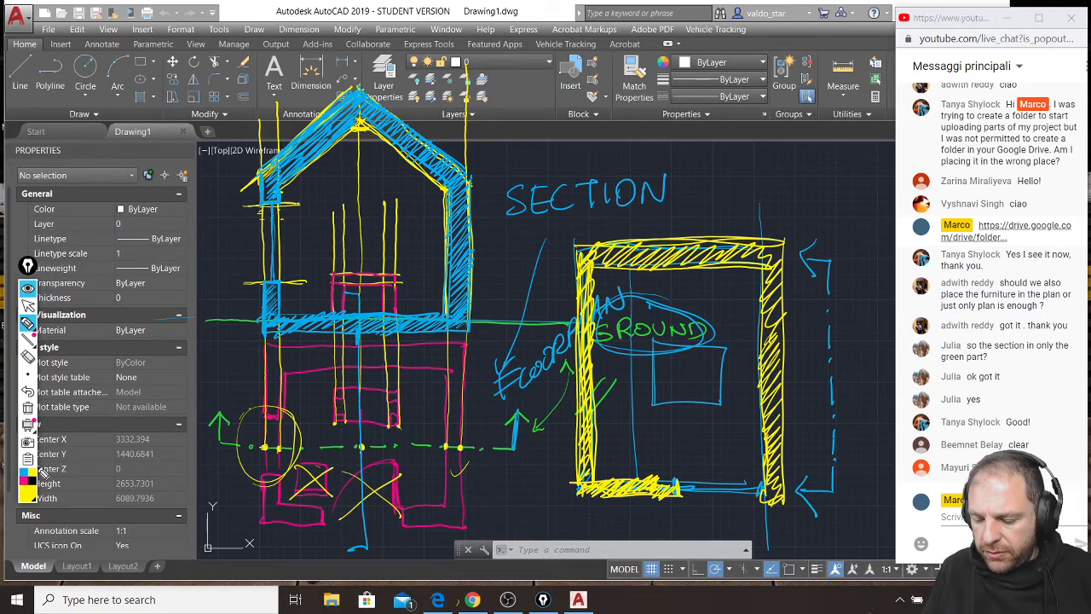
Trace the uncut eave line and the table of the sideways section in magenta.
click(29, 474)
drag(635, 274, 634, 474)
mouse_move(653, 342)
mouse_down()
mouse_move(716, 399)
mouse_move(724, 346)
mouse_move(726, 400)
mouse_up()
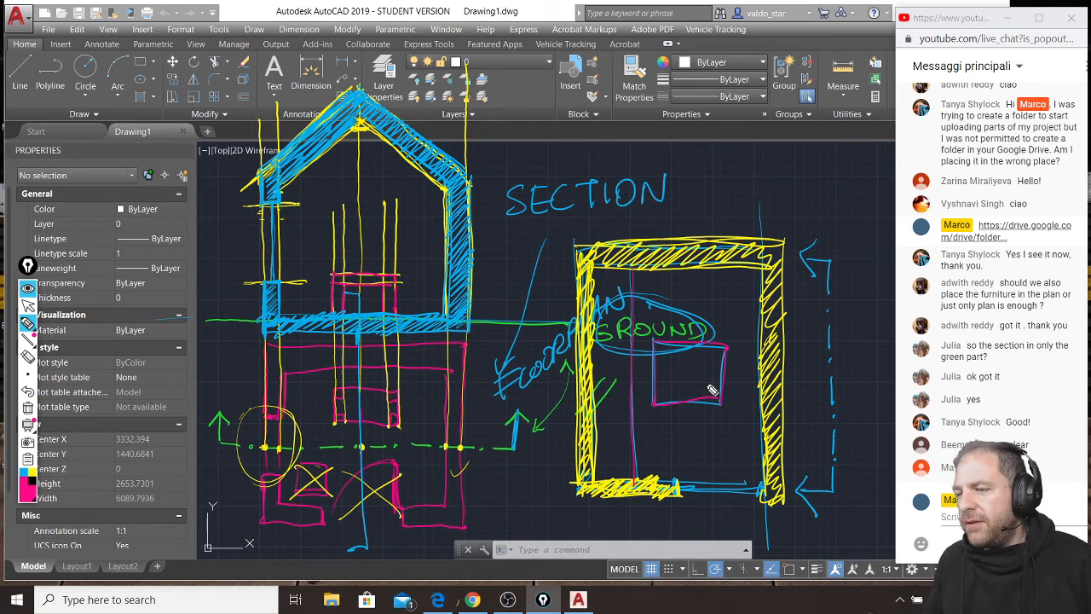
Clear all freehand annotations from the screen and return to the AutoCAD drawing.
click(28, 408)
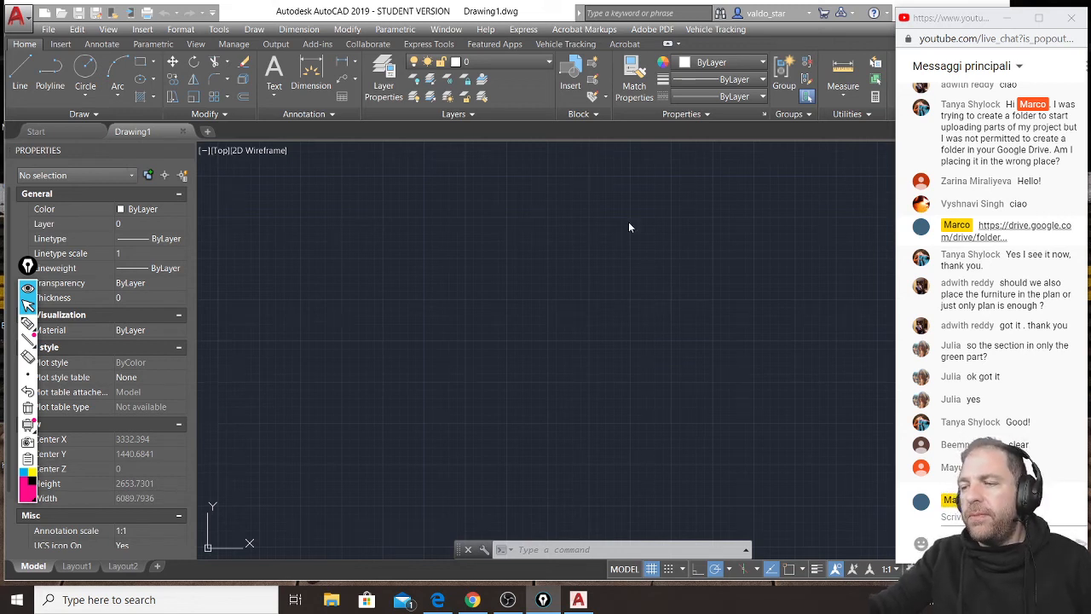
click(578, 599)
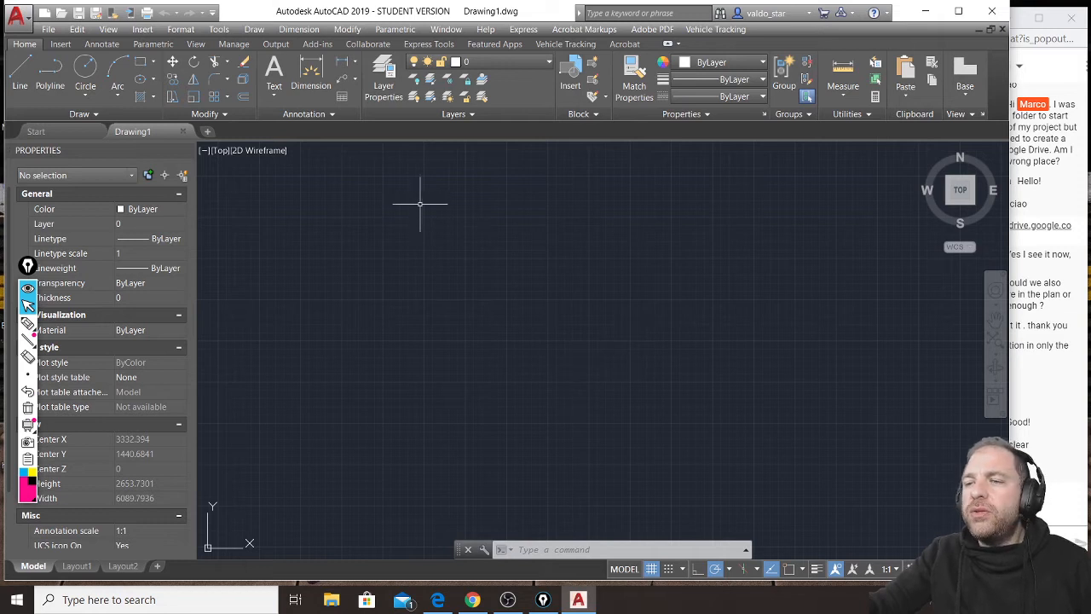
Draw connected wall lines running 2000 down, about 915 right, 300 up and about 602 back left.
click(19, 75)
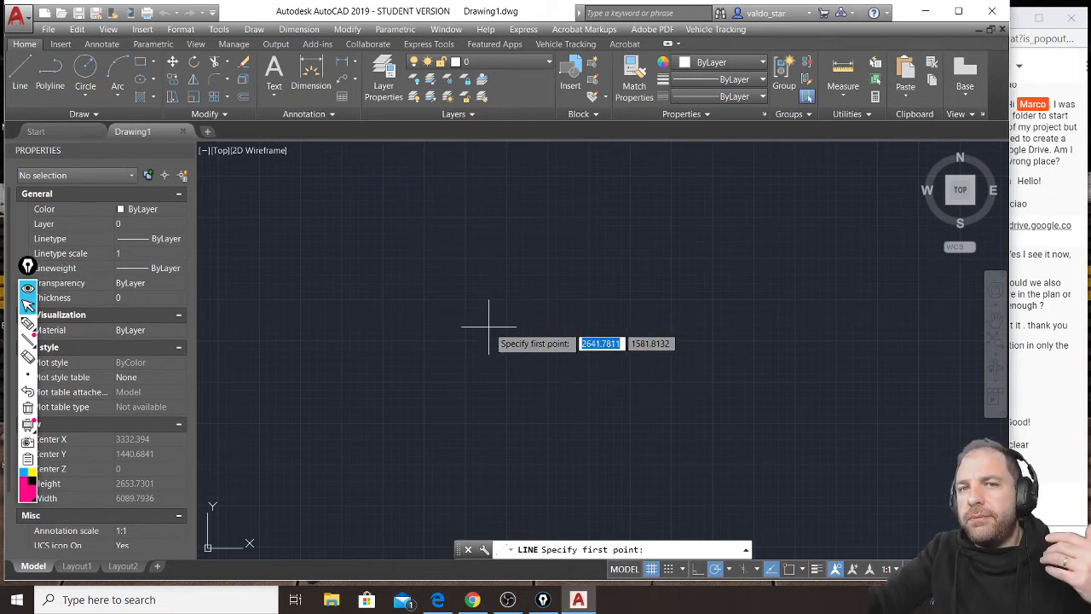
click(445, 225)
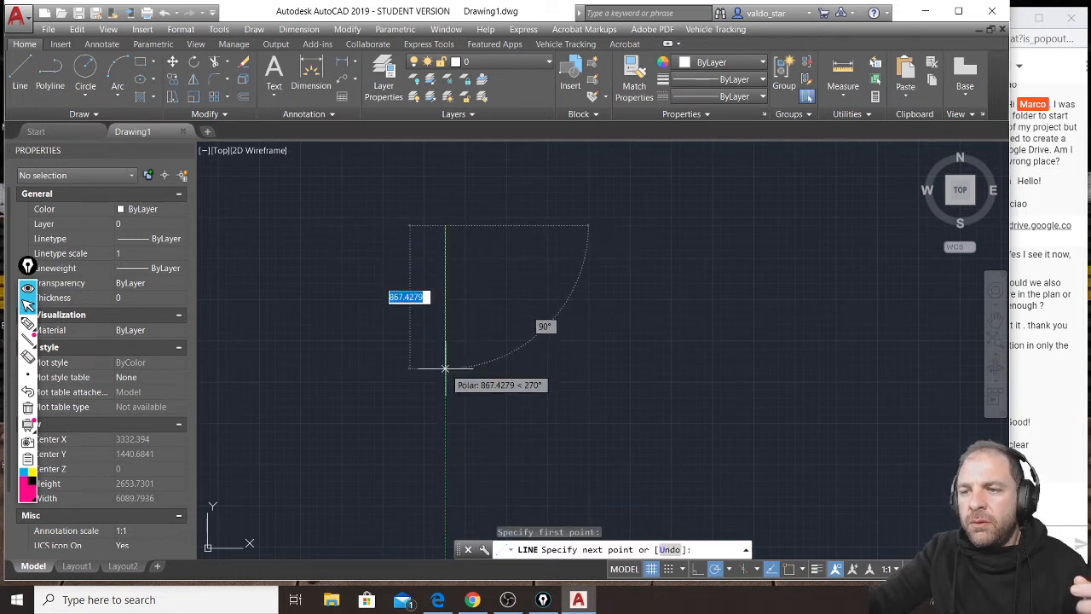
text(2)
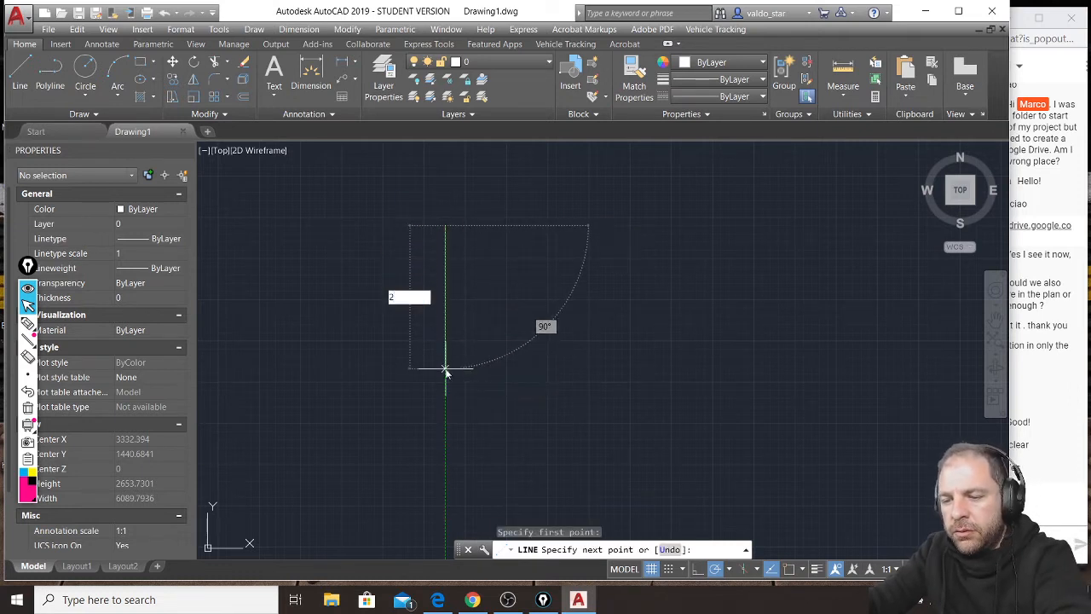
text(000)
key(Return)
scroll(464, 375, down, 4)
scroll(490, 372, up, 4)
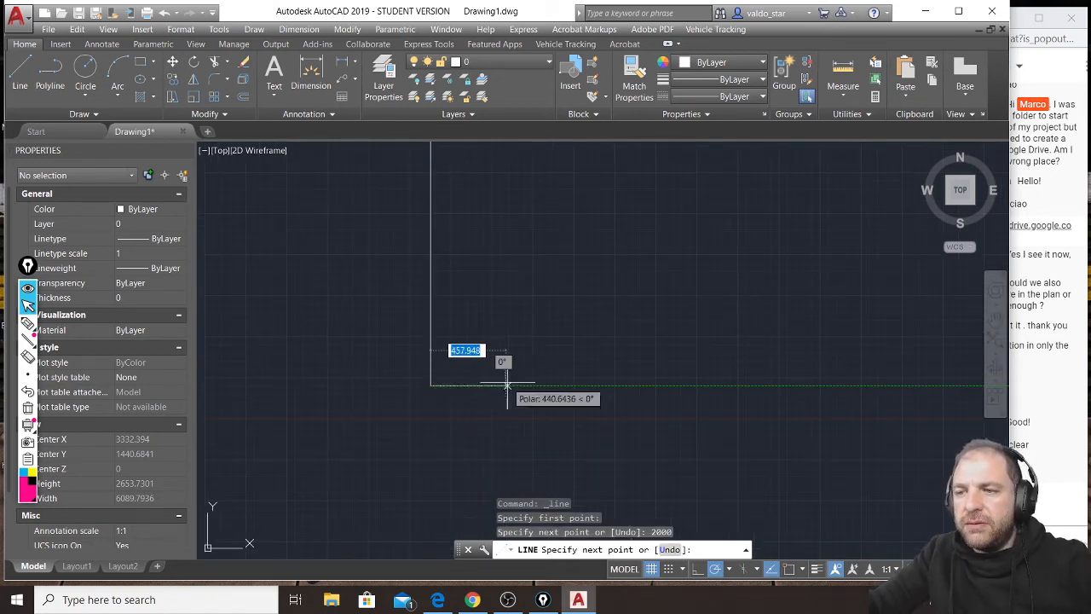
click(581, 381)
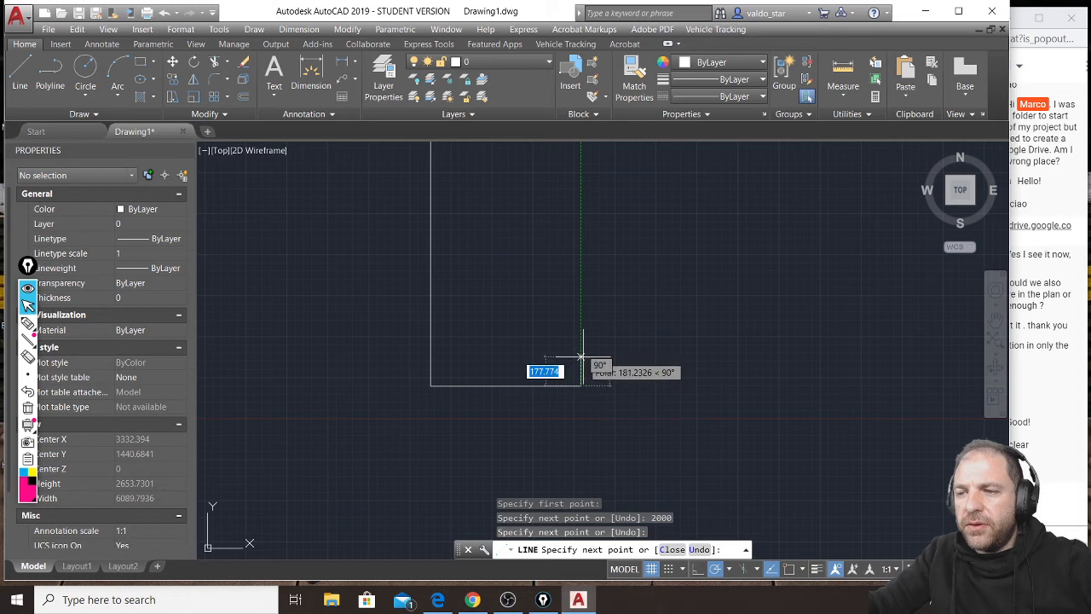
text(30)
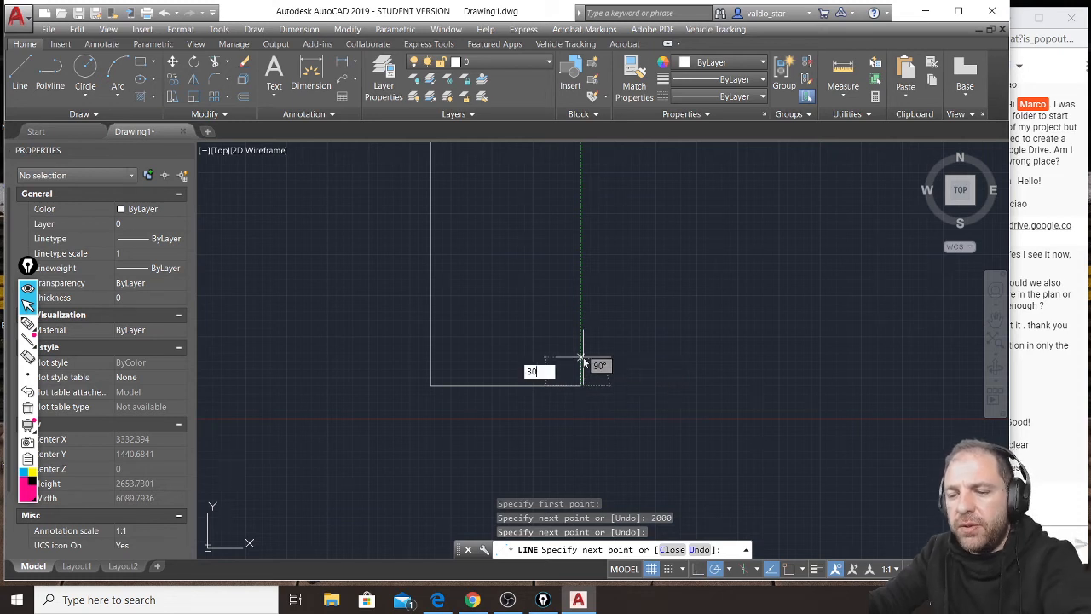
text(0)
key(Return)
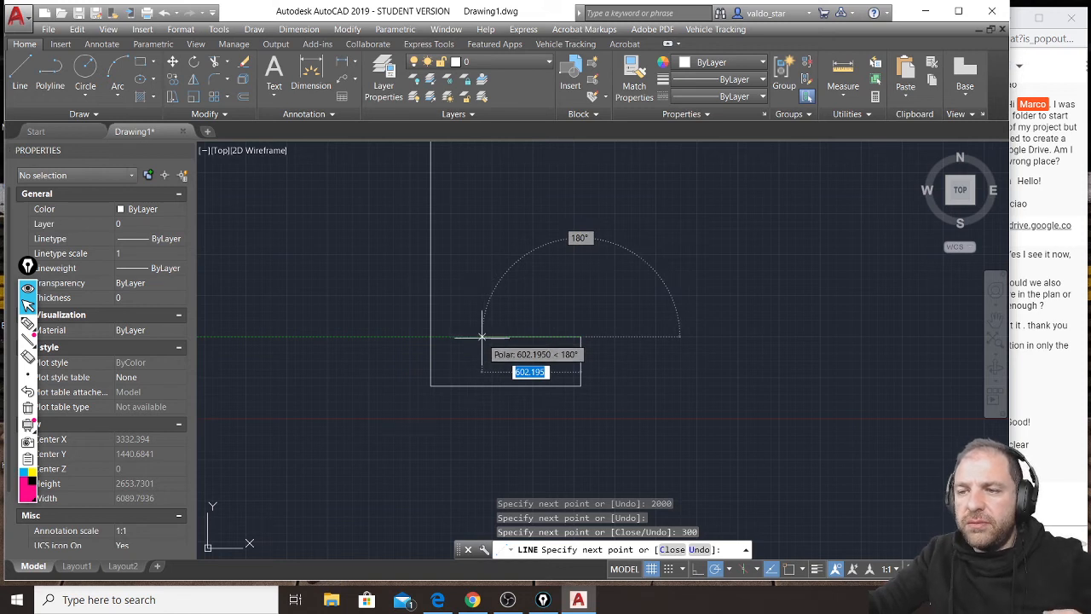
key(Escape)
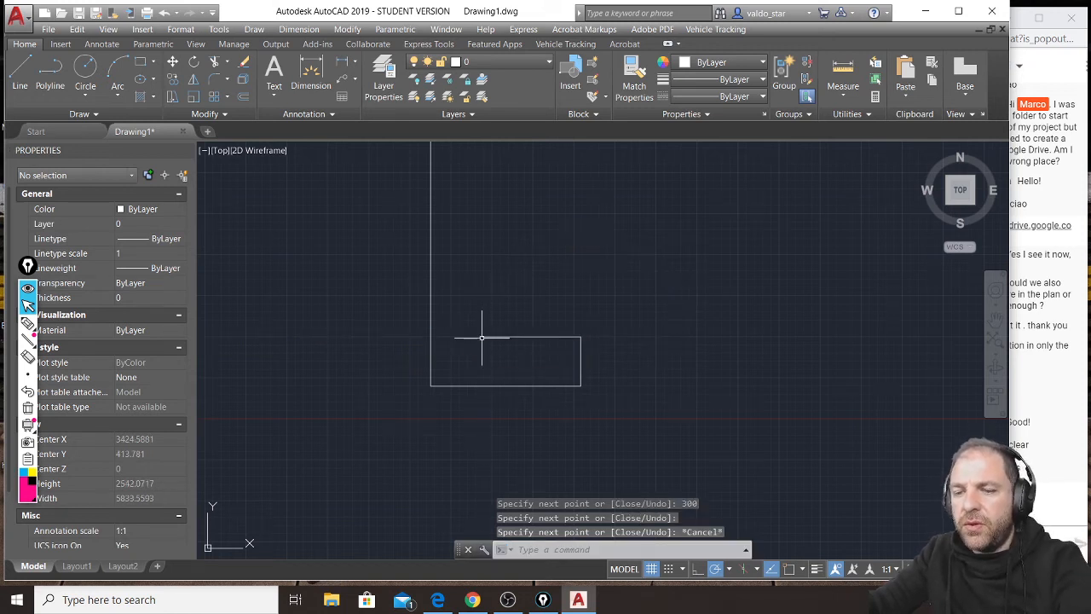
Copy the vertical wall line 300 to the right to form the wall's inner face.
click(455, 255)
click(419, 253)
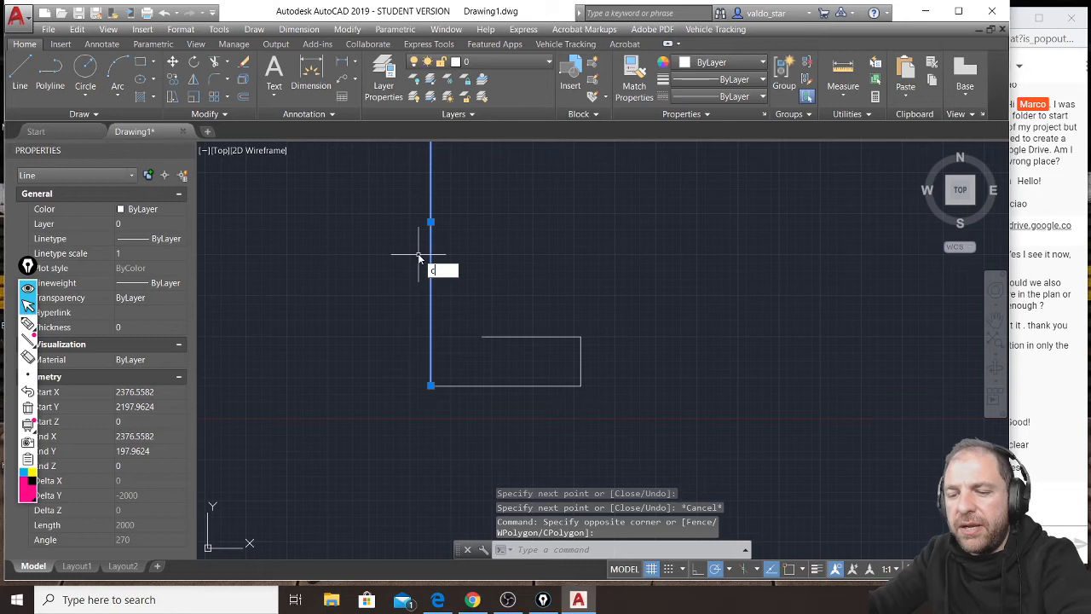
text(co)
key(Return)
click(464, 226)
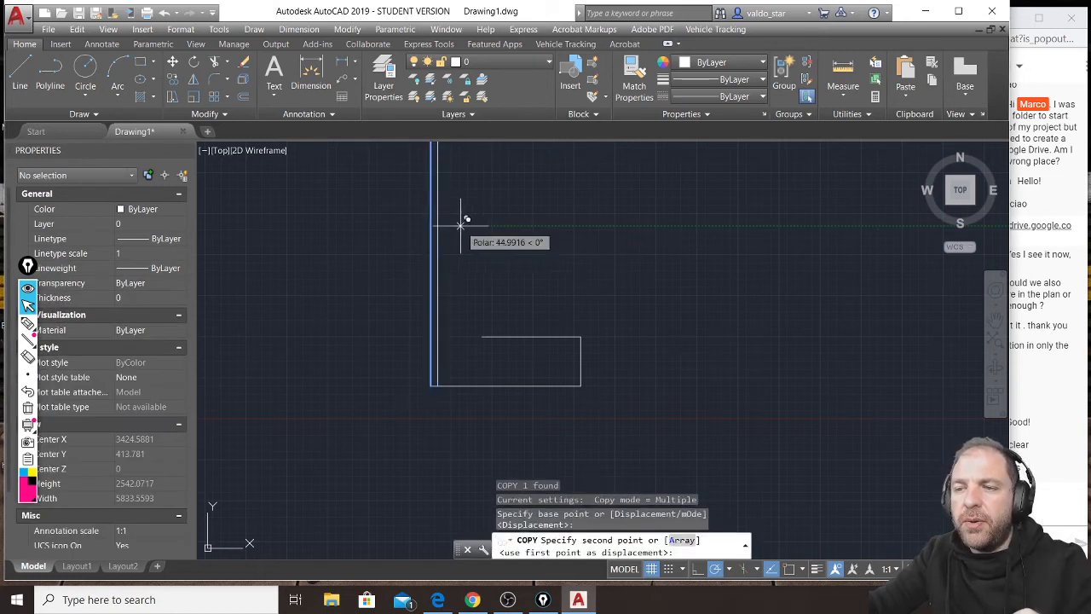
text(300)
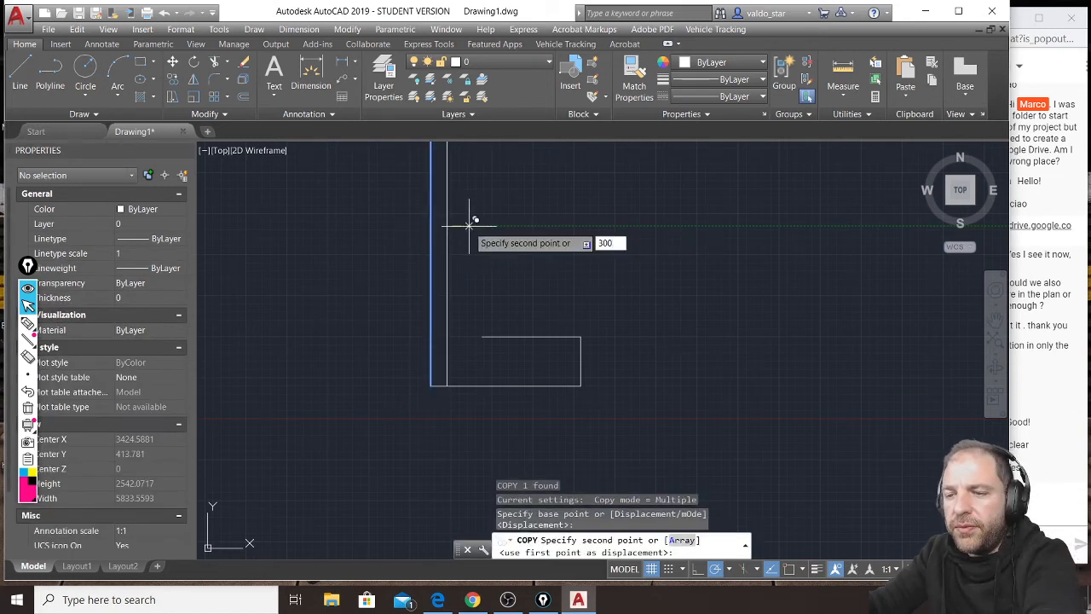
key(Return)
key(Escape)
key(Escape)
key(Escape)
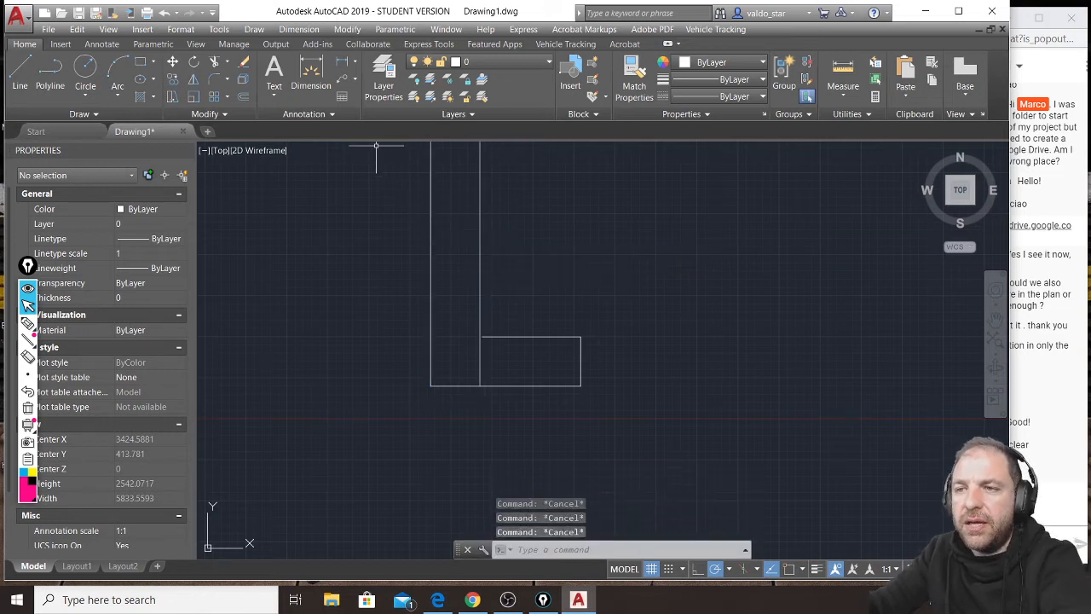
Stretch the short upper horizontal line's left end past the inner vertical line, and turn on object snap.
scroll(487, 348, up, 5)
click(479, 299)
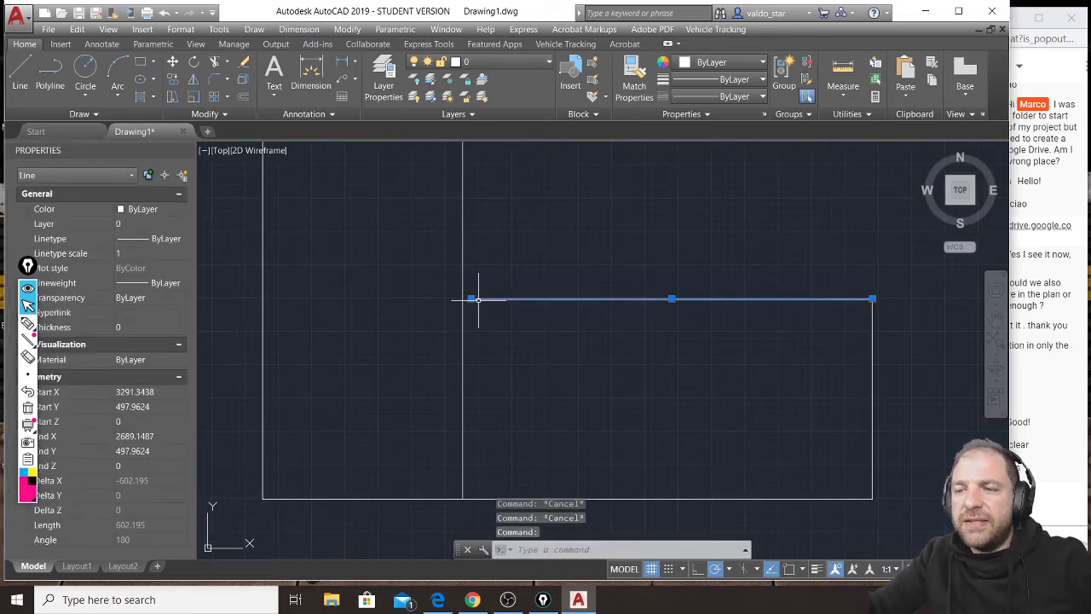
click(470, 298)
click(448, 299)
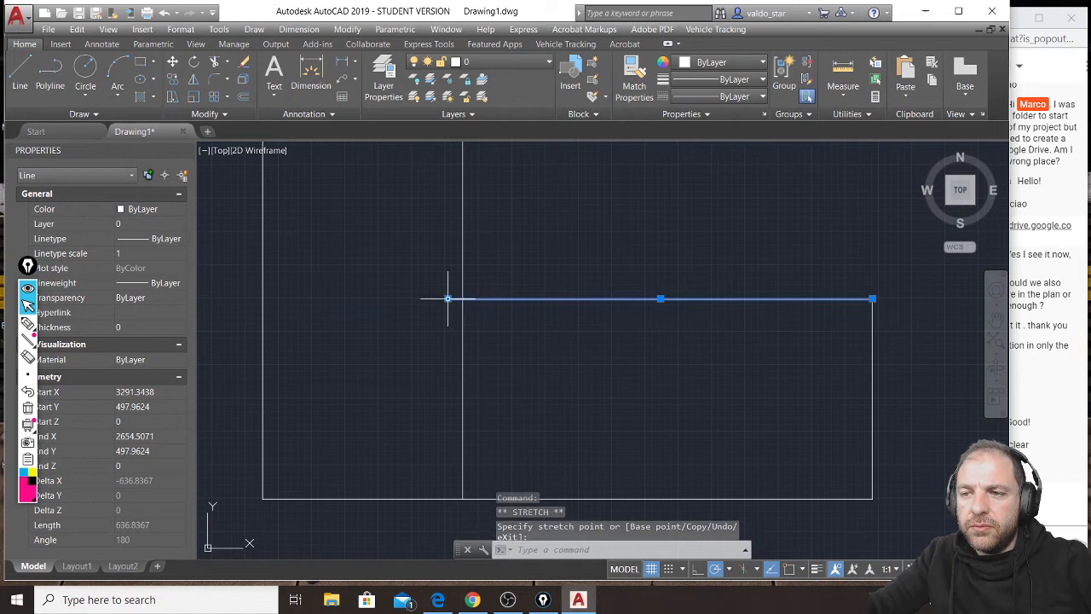
click(792, 569)
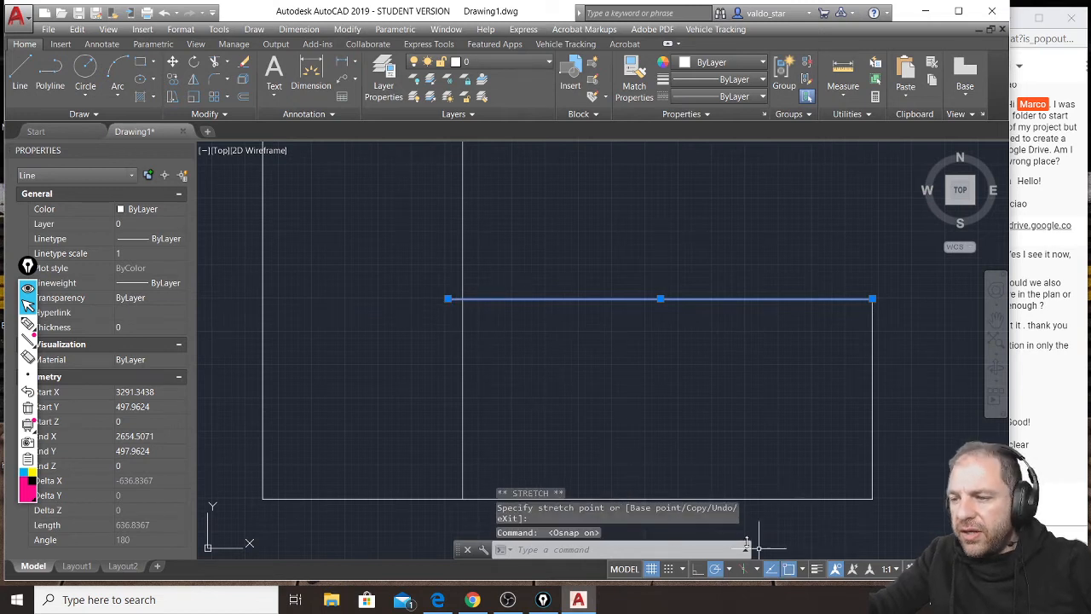
Stretch the inner vertical line's lower end and the short horizontal line's left end to meet at their intersection.
click(469, 444)
click(455, 417)
click(462, 498)
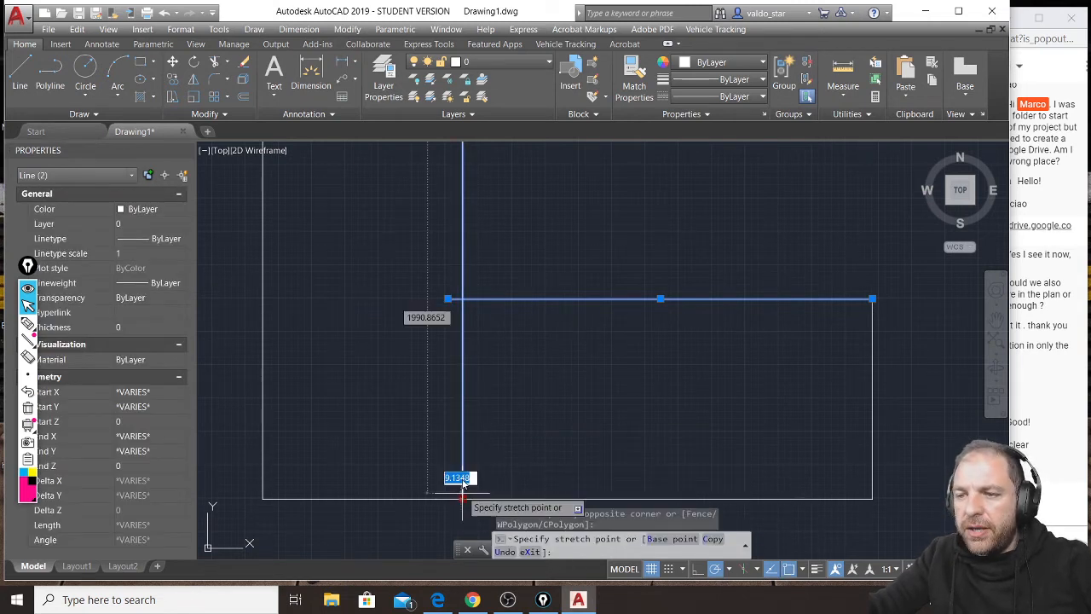
click(463, 298)
click(463, 298)
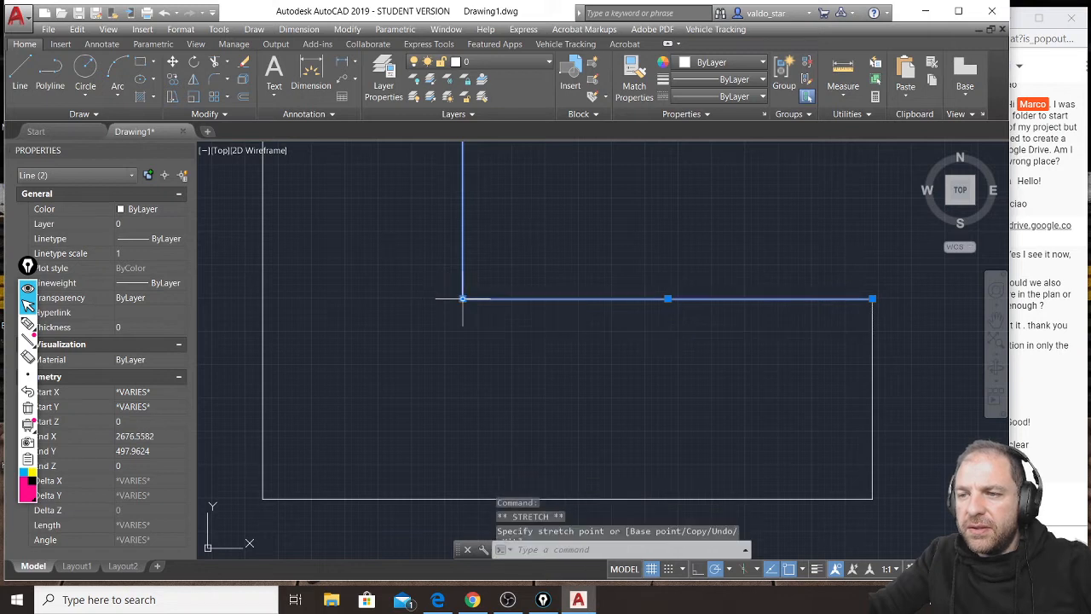
scroll(393, 365, down, 8)
middle_drag(366, 283, 392, 397)
key(Escape)
key(Escape)
key(Escape)
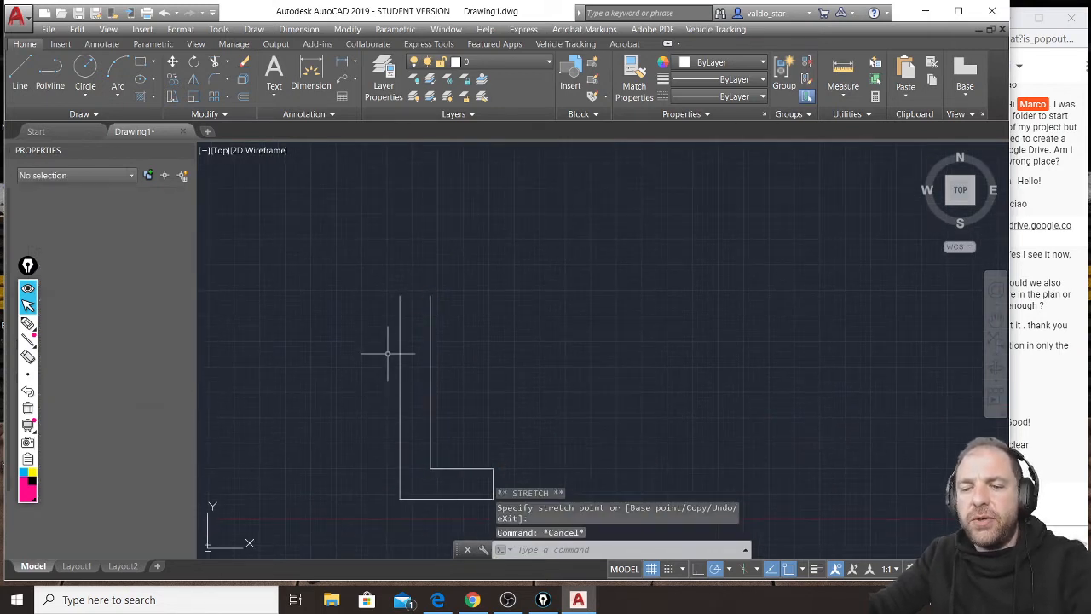
Stretch the outer vertical wall line's upper end straight up, well beyond the inner line.
click(405, 270)
click(386, 298)
click(400, 295)
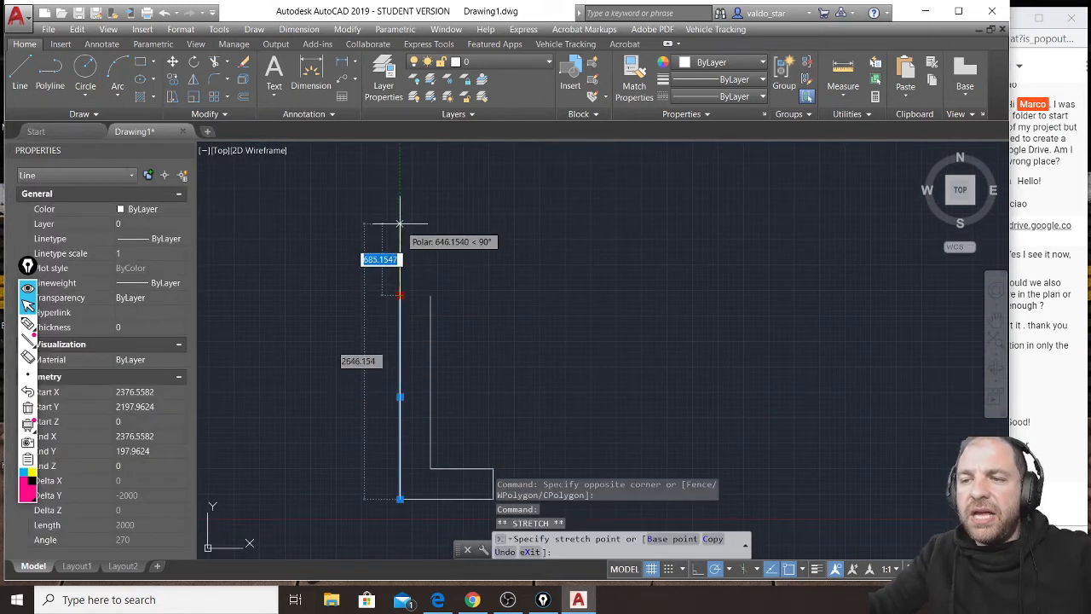
click(400, 160)
Draw the plan's stepped outer wall outline from the left wall's upper end around to the door opening's right side.
click(19, 75)
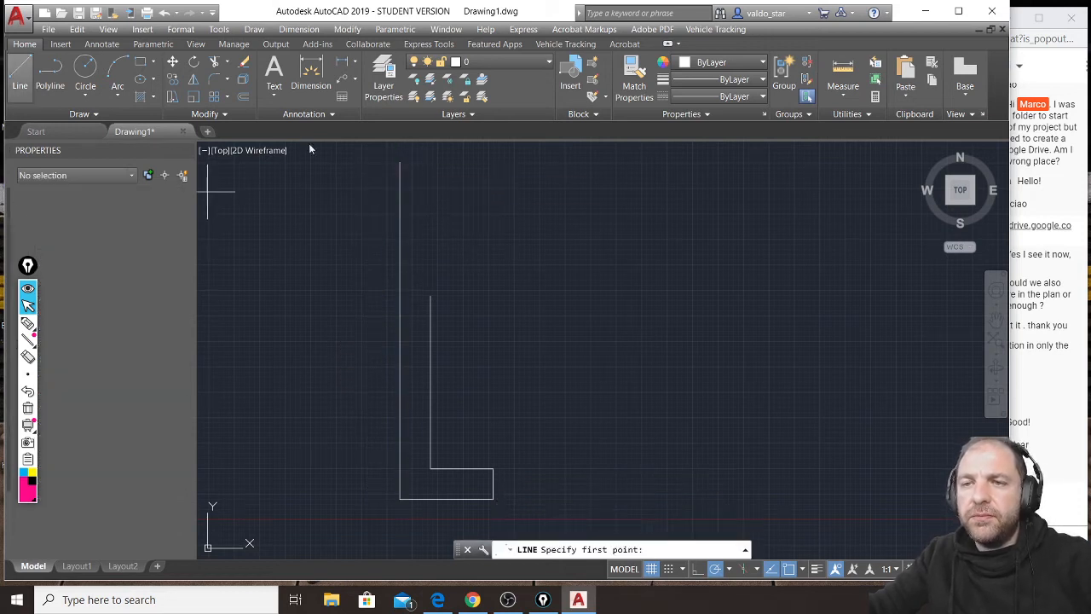
scroll(397, 170, down, 2)
click(400, 159)
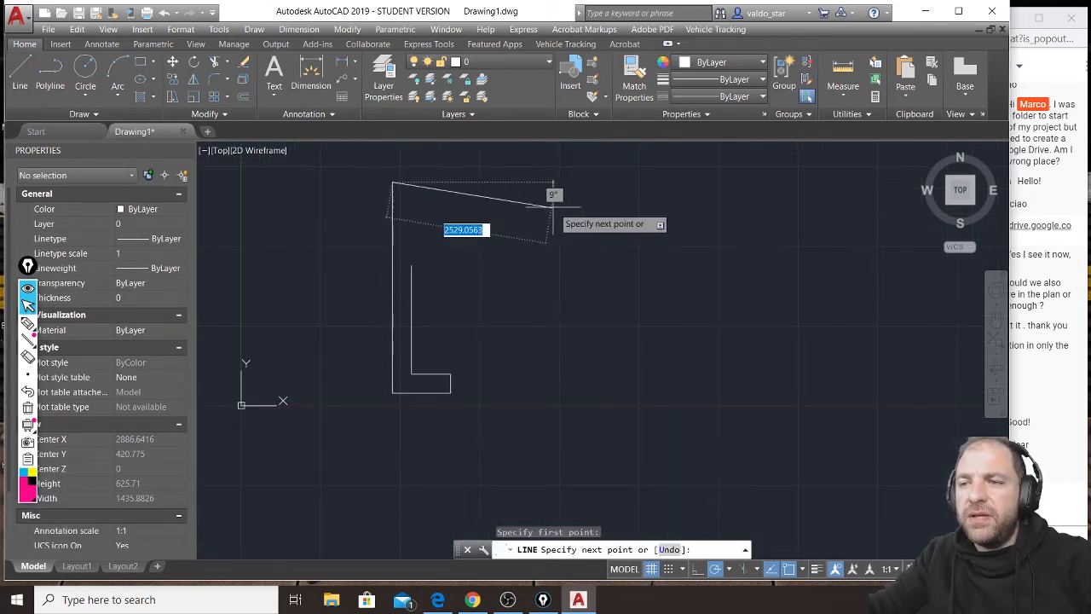
click(649, 182)
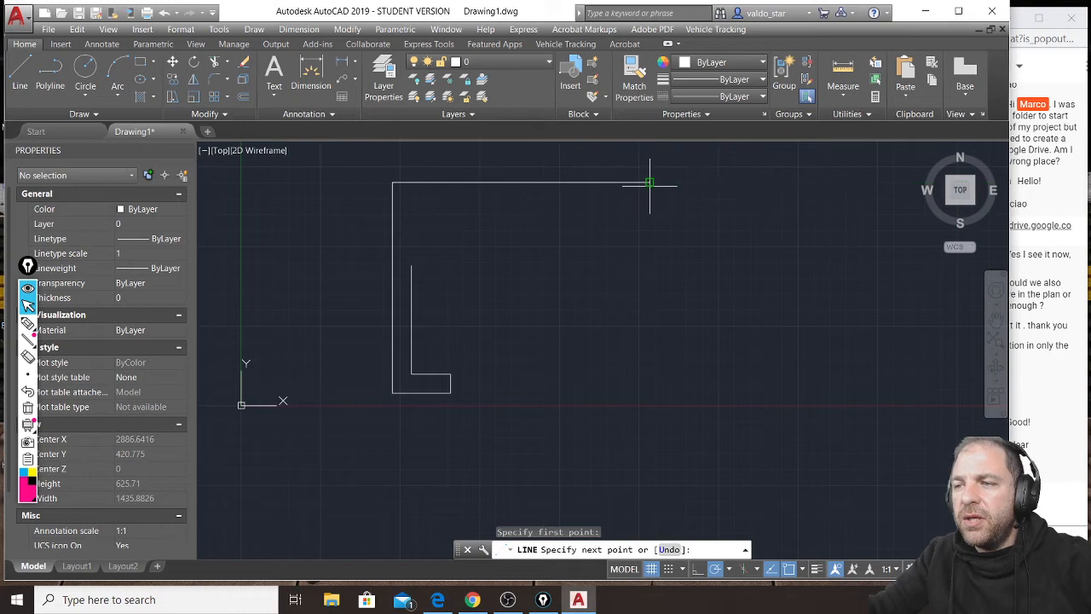
click(650, 267)
click(824, 267)
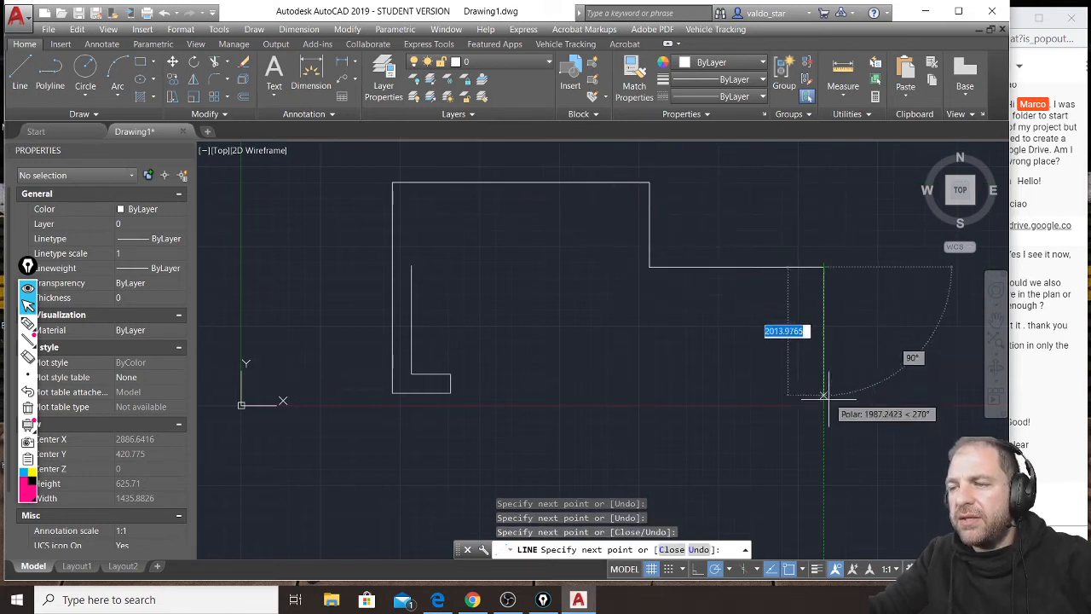
click(823, 439)
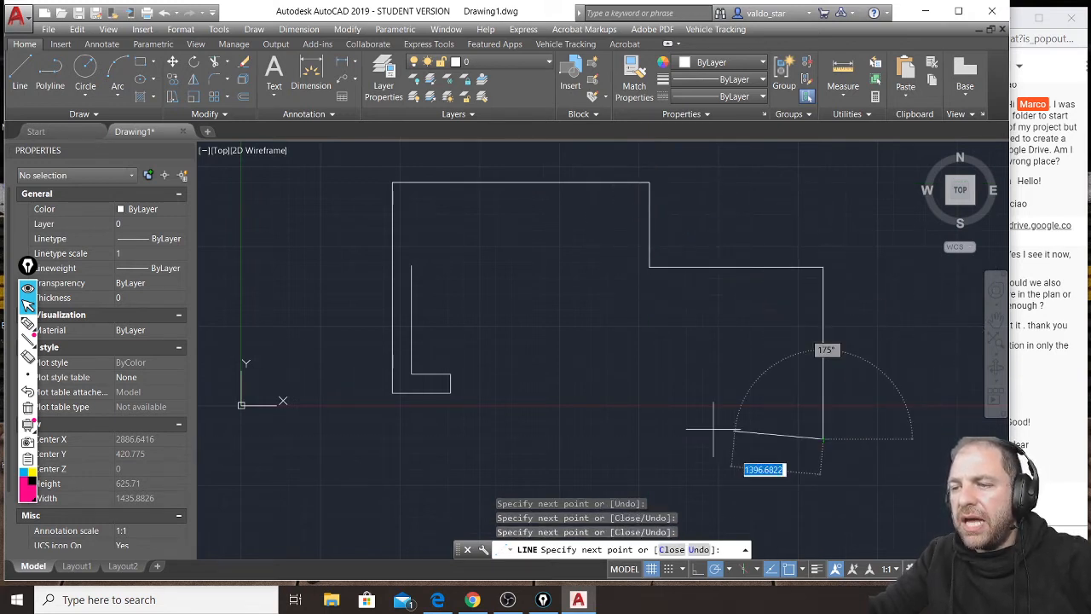
click(583, 435)
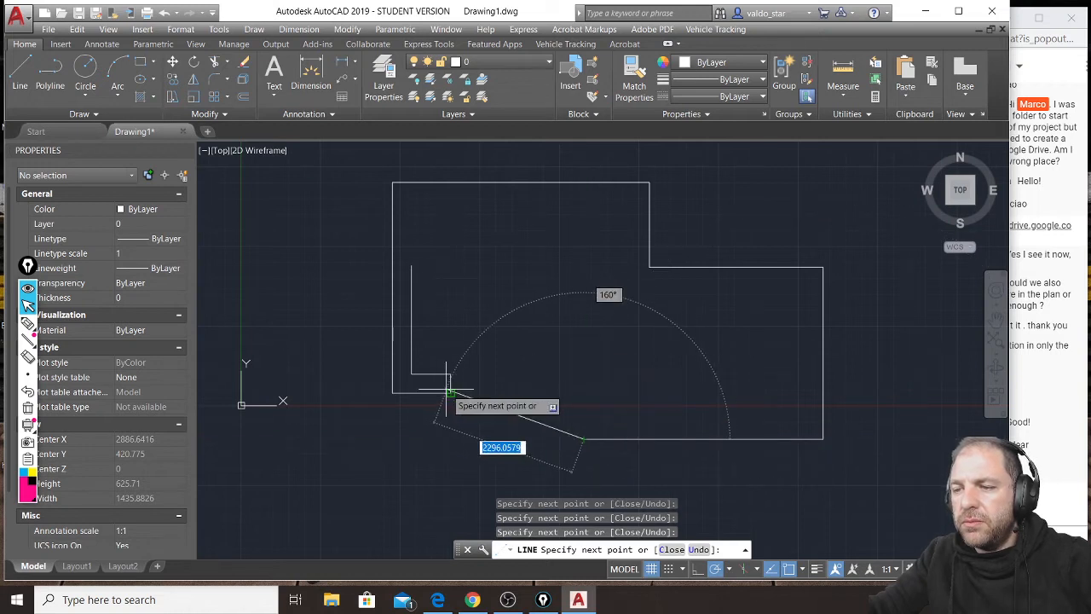
click(584, 393)
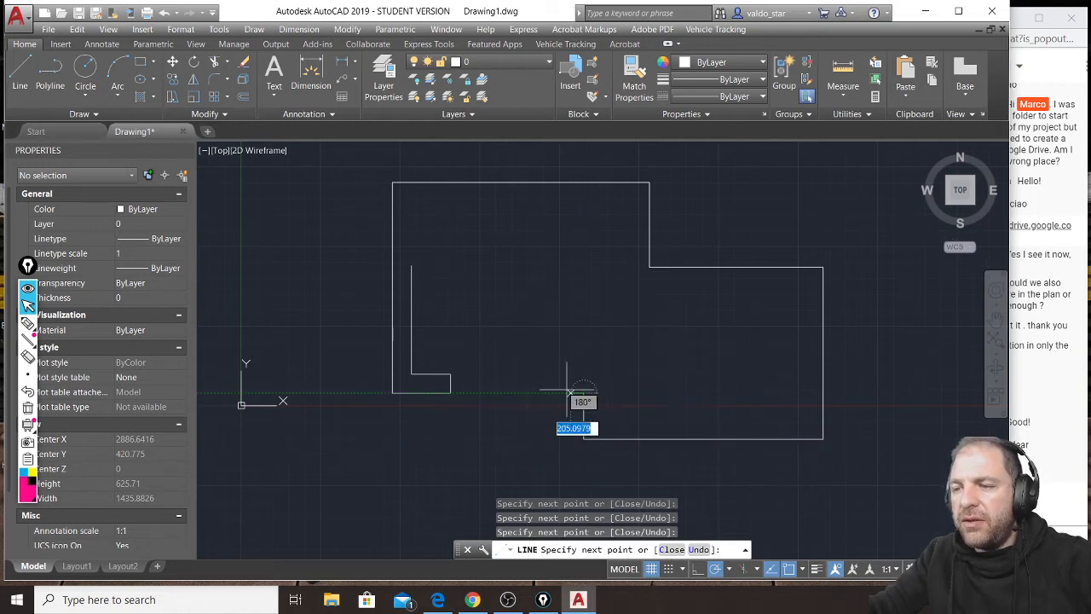
click(518, 393)
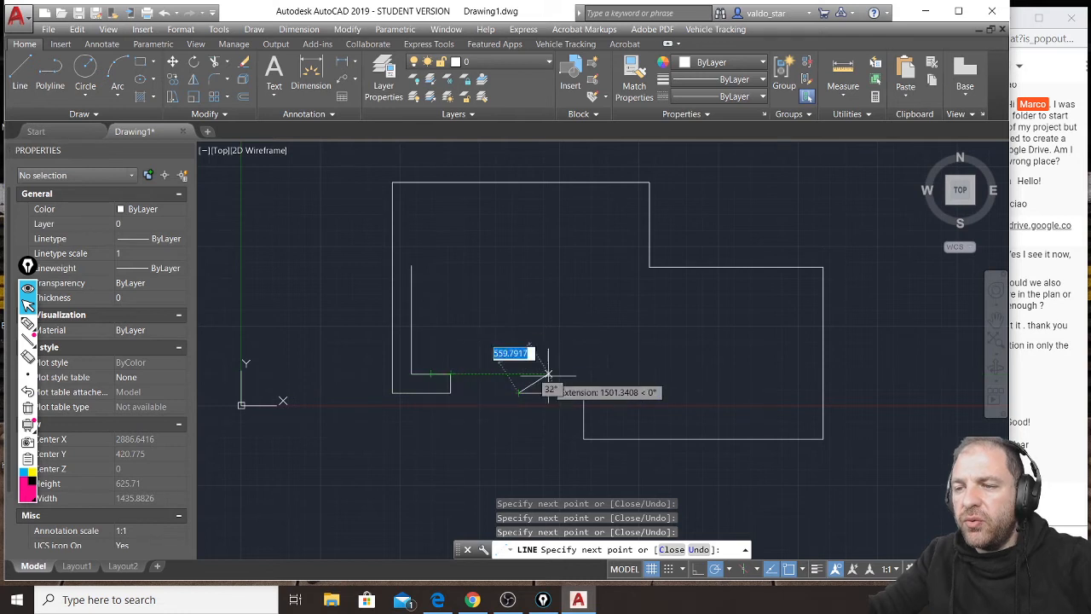
Draw the inner wall outline from the door opening's right side around the plan to the left wall's inner line, parallel to the outer outline.
click(518, 373)
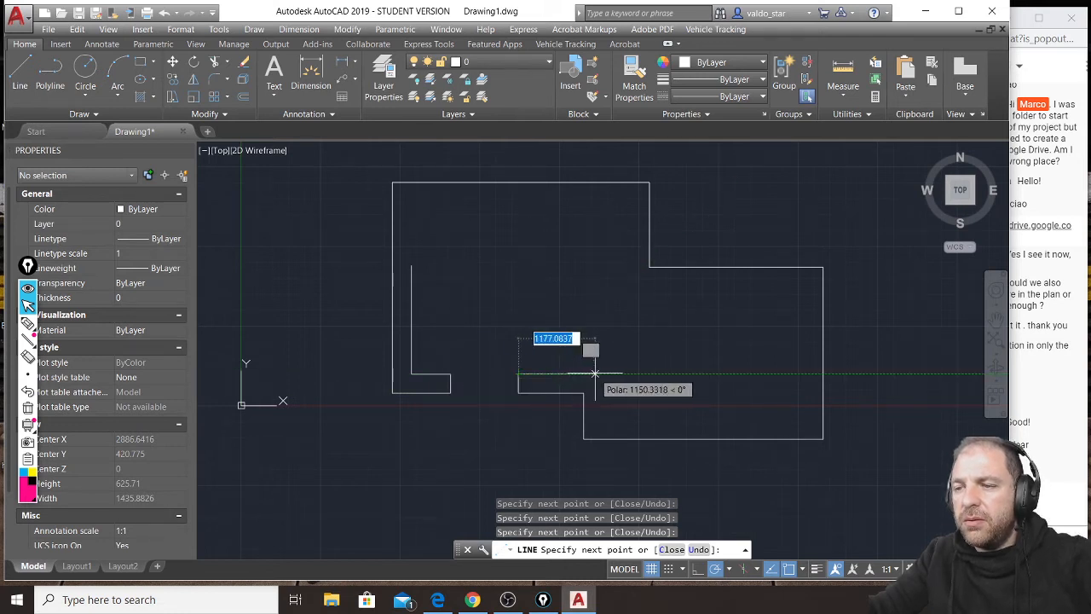
click(611, 373)
click(610, 416)
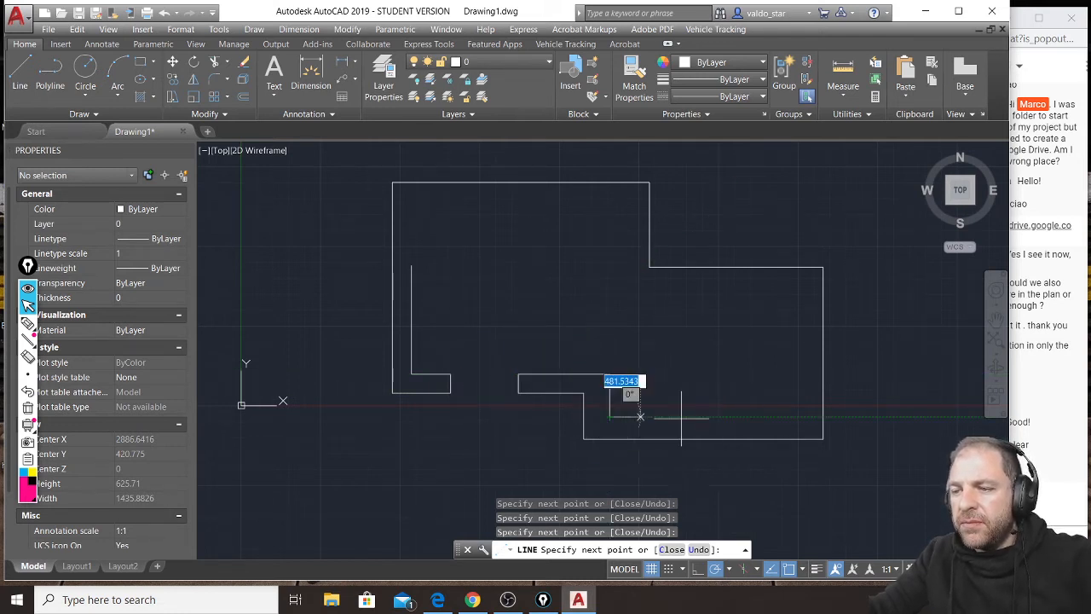
click(801, 416)
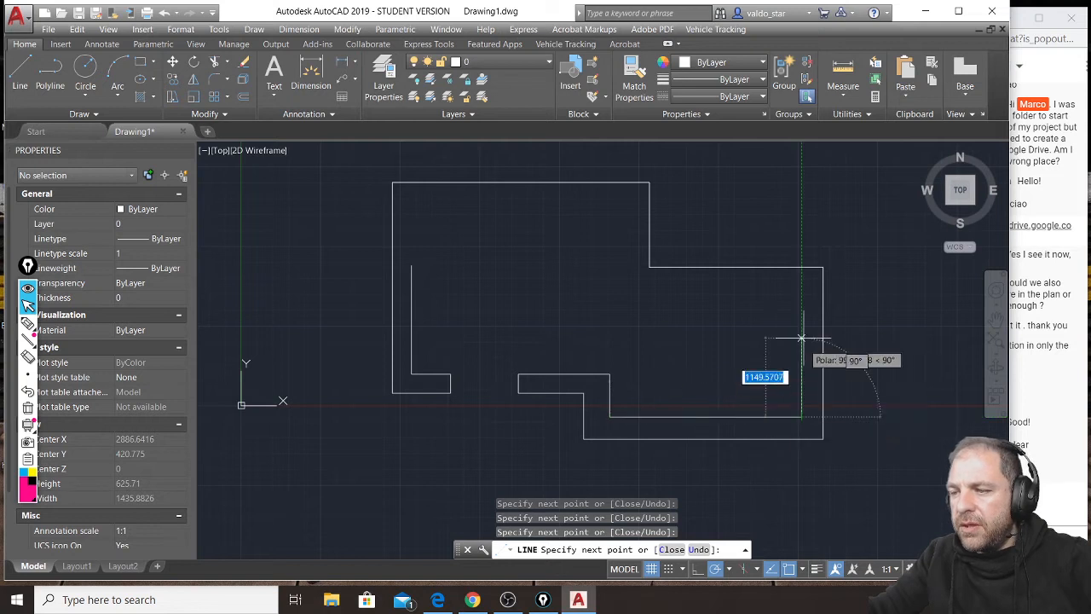
click(801, 286)
click(632, 286)
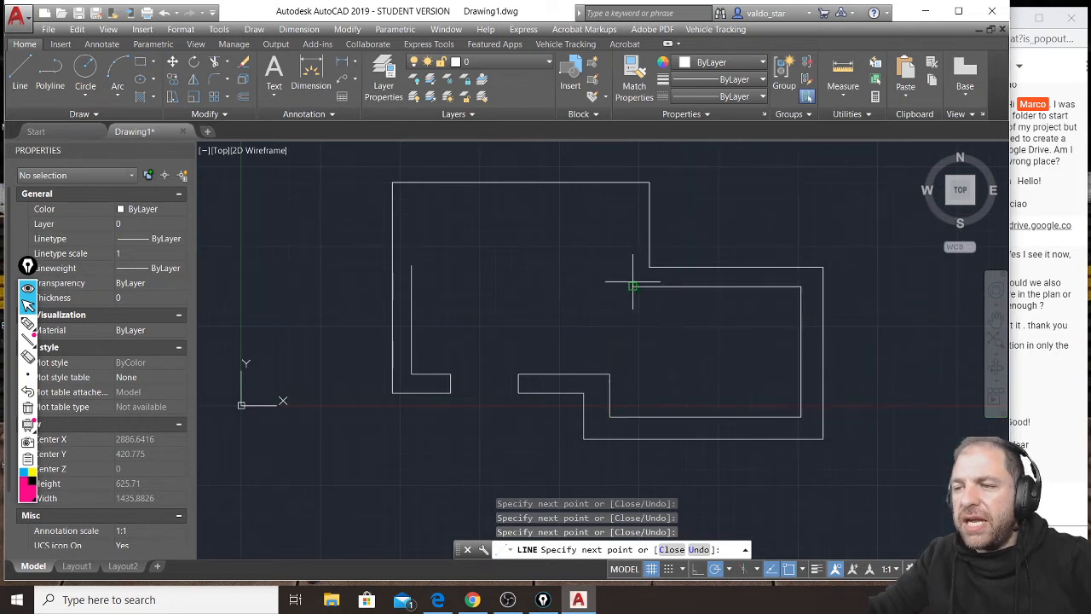
click(632, 202)
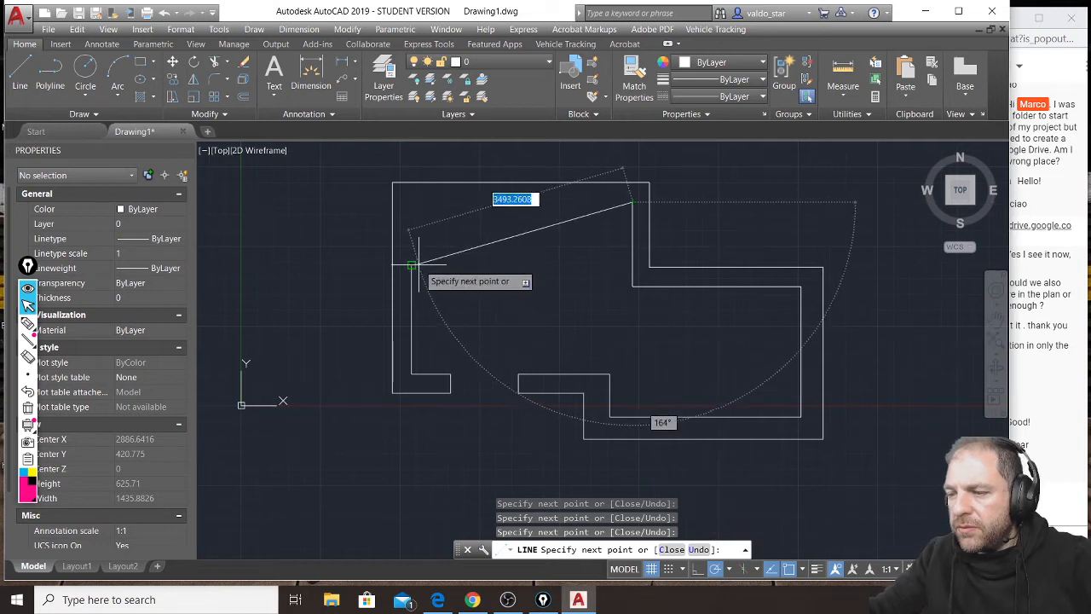
click(411, 205)
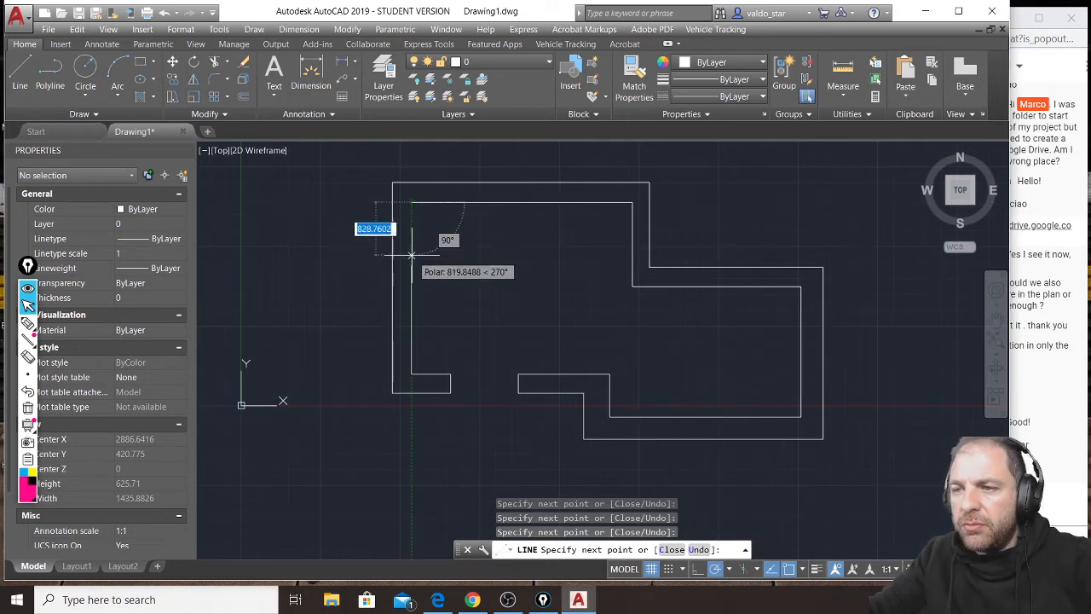
key(Escape)
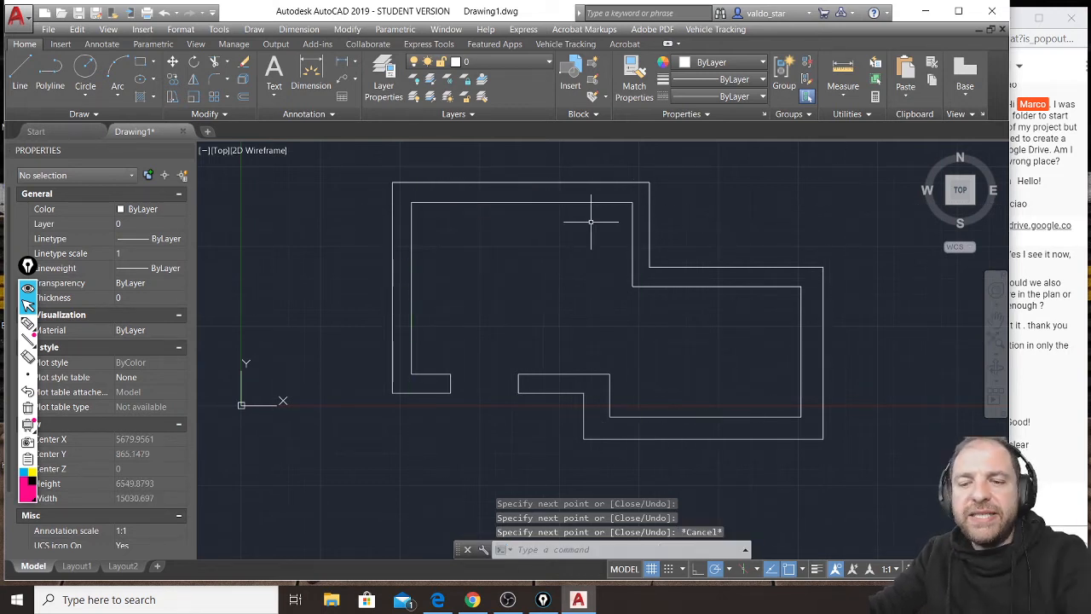
Draw a vertical partition line from the inner corner beside the door opening up to the height of the right room's upper inner wall.
click(20, 73)
click(610, 373)
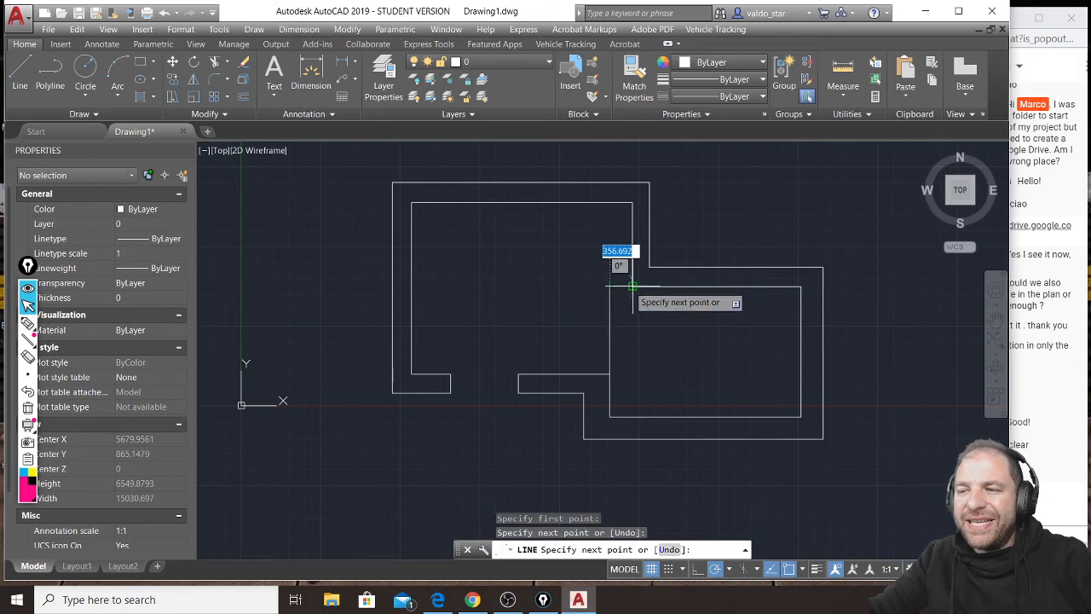
click(628, 287)
key(Return)
Draw the partition's second face from the larger room's inner wall line, across and down parallel to the first line, ending at the lower wall.
scroll(639, 270, up, 2)
key(Return)
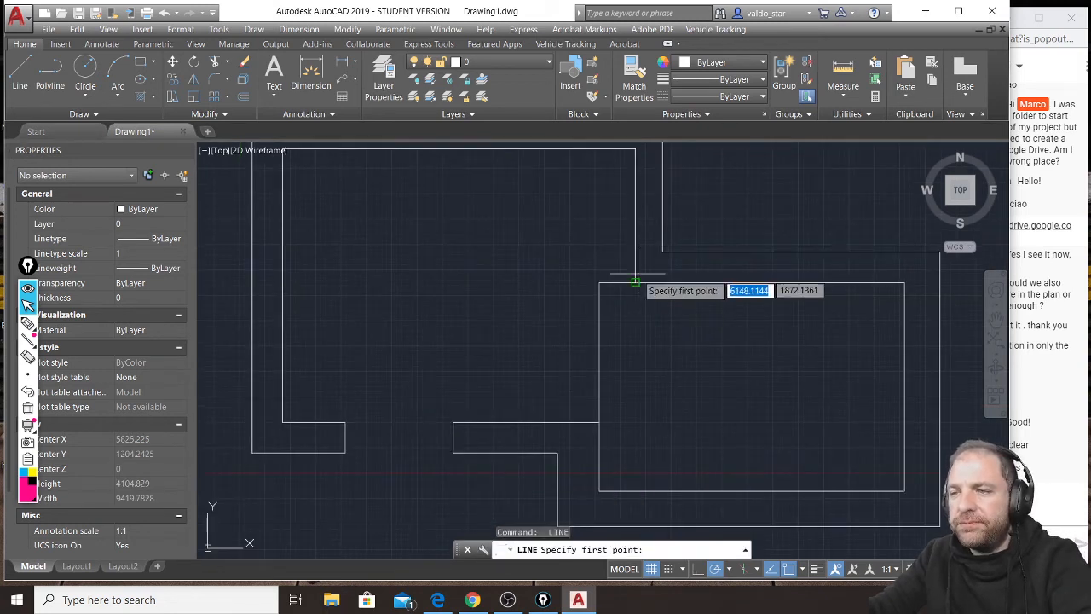
click(636, 273)
click(589, 272)
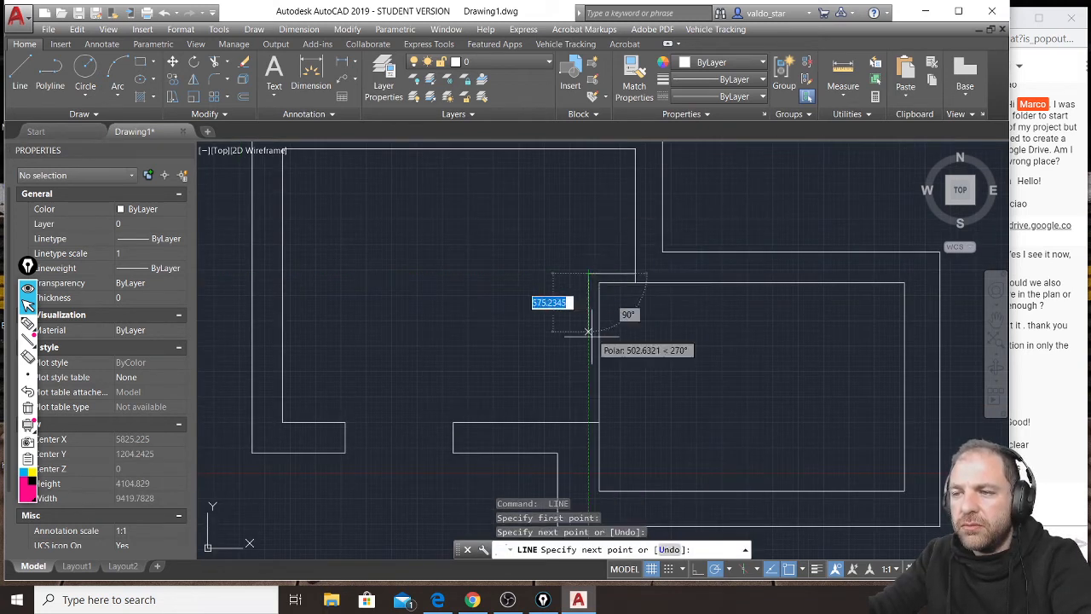
click(588, 421)
click(599, 421)
key(Return)
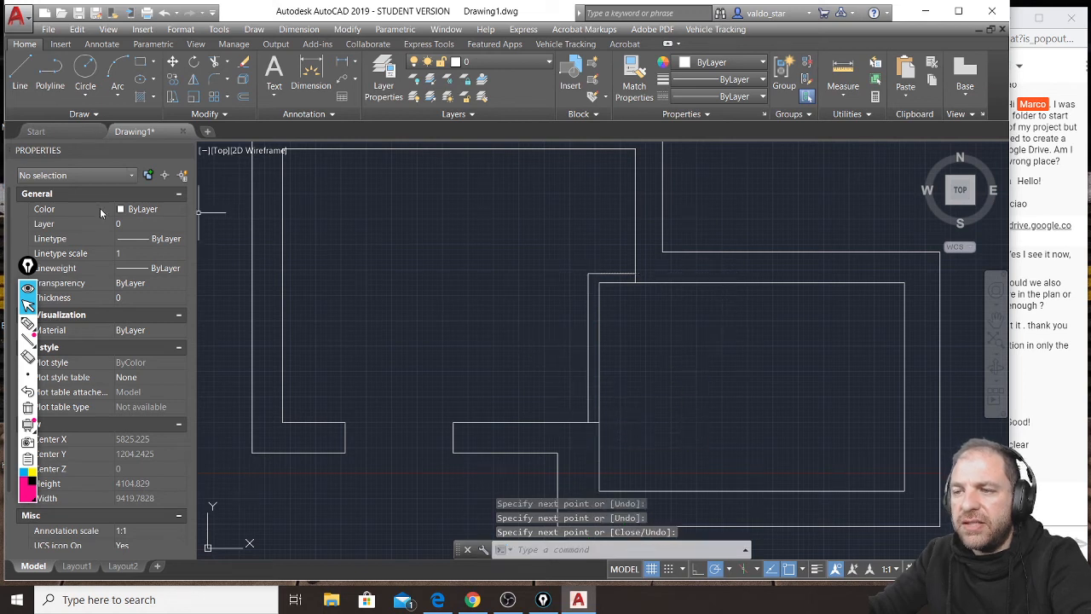
Trim the stray line ends where the new partition meets the upper and lower inner wall lines.
text(tr)
key(Return)
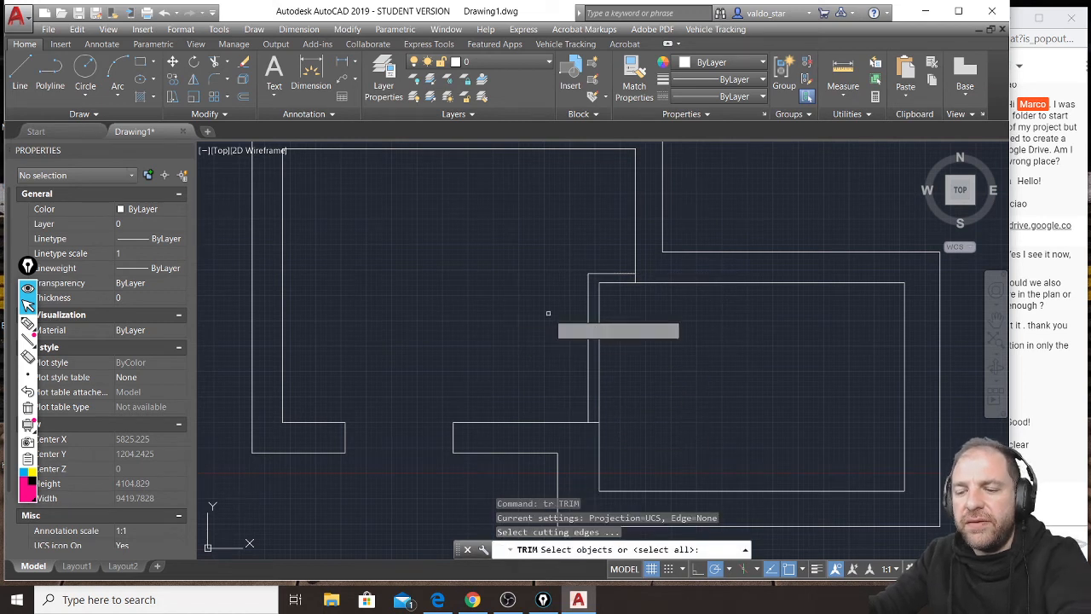
click(634, 277)
click(646, 266)
click(591, 426)
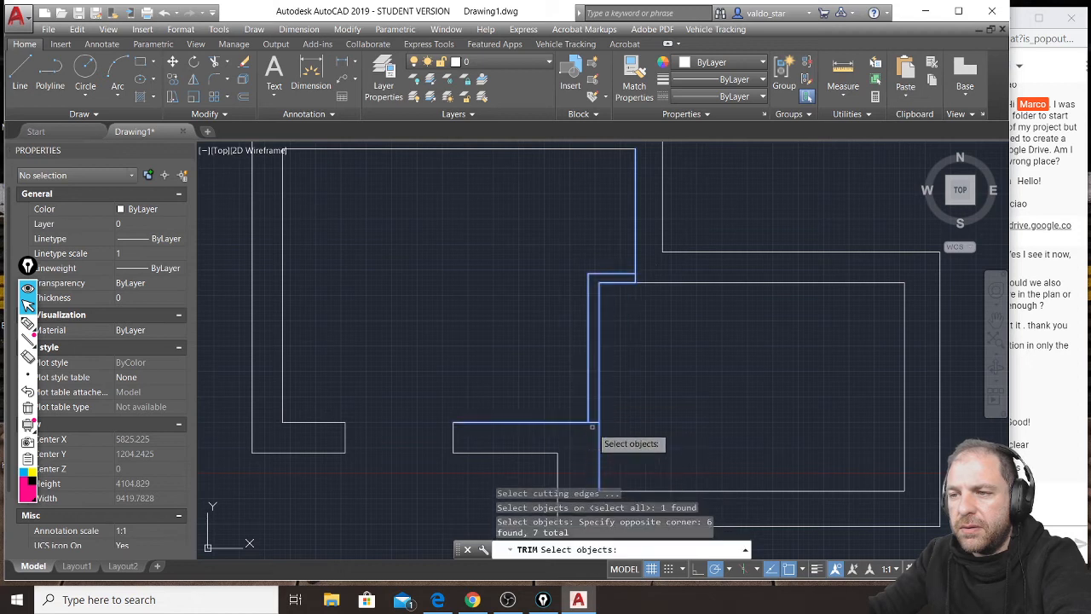
key(Return)
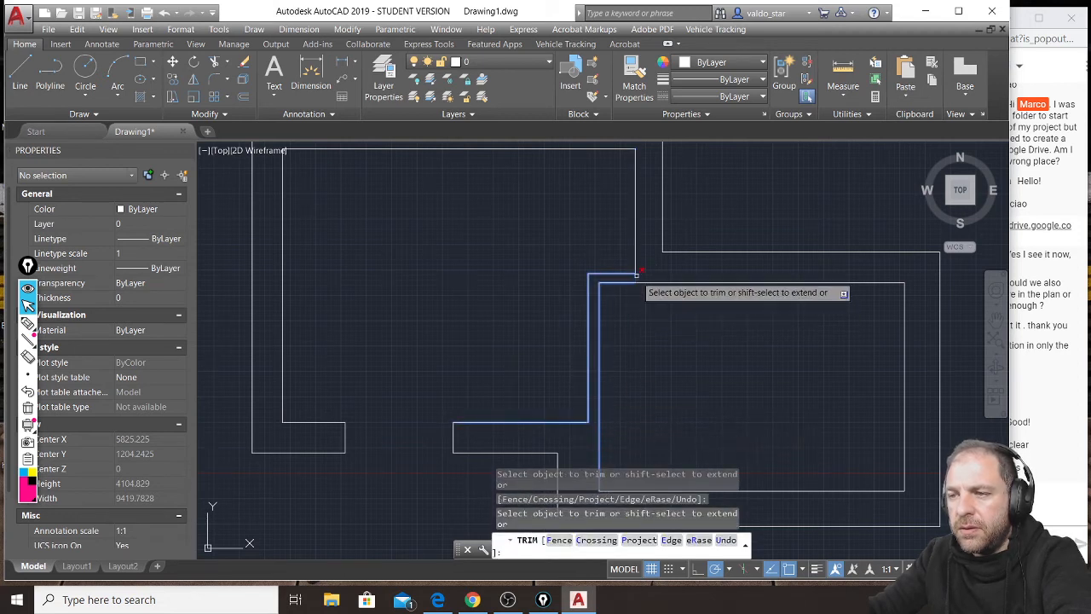
key(Return)
Draw two short horizontal lines across the partition between the rooms to mark the edges of a door opening.
scroll(640, 273, down, 2)
click(20, 82)
scroll(619, 355, up, 2)
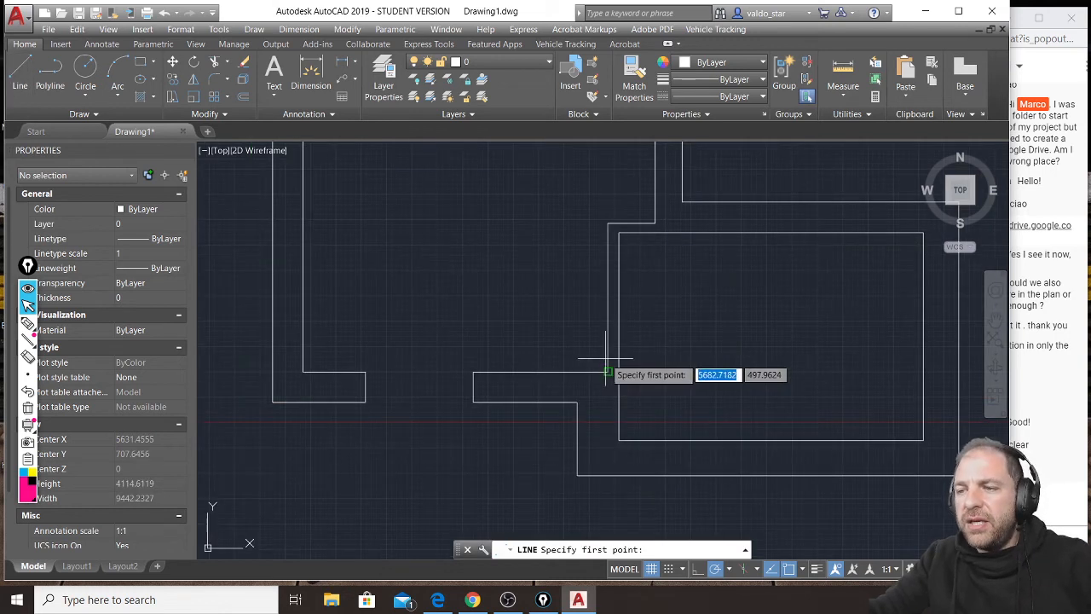
click(607, 373)
click(628, 354)
key(Escape)
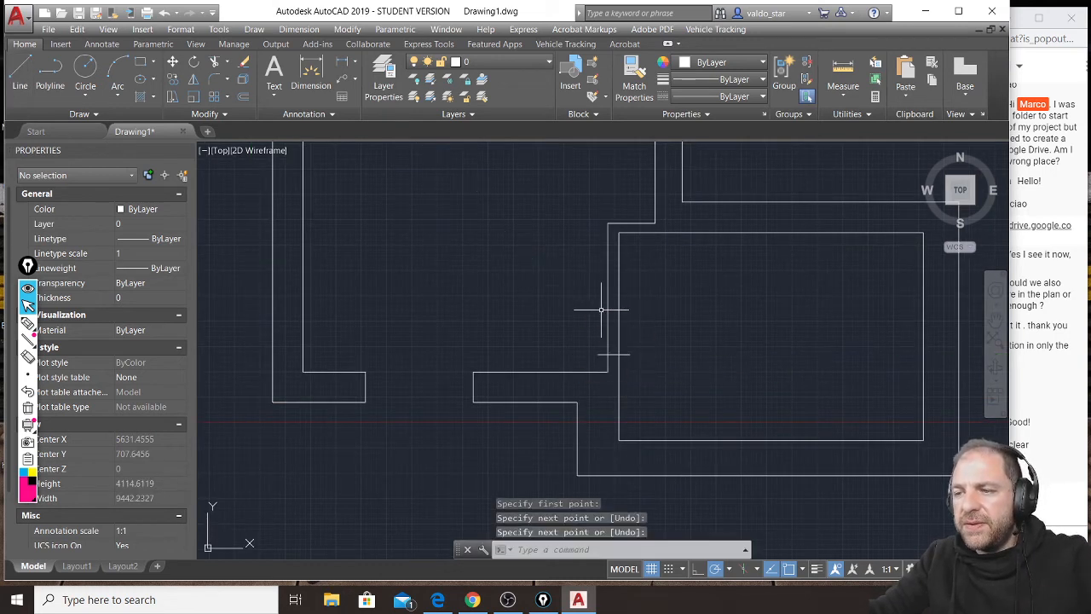
key(Return)
click(599, 258)
click(632, 258)
key(Return)
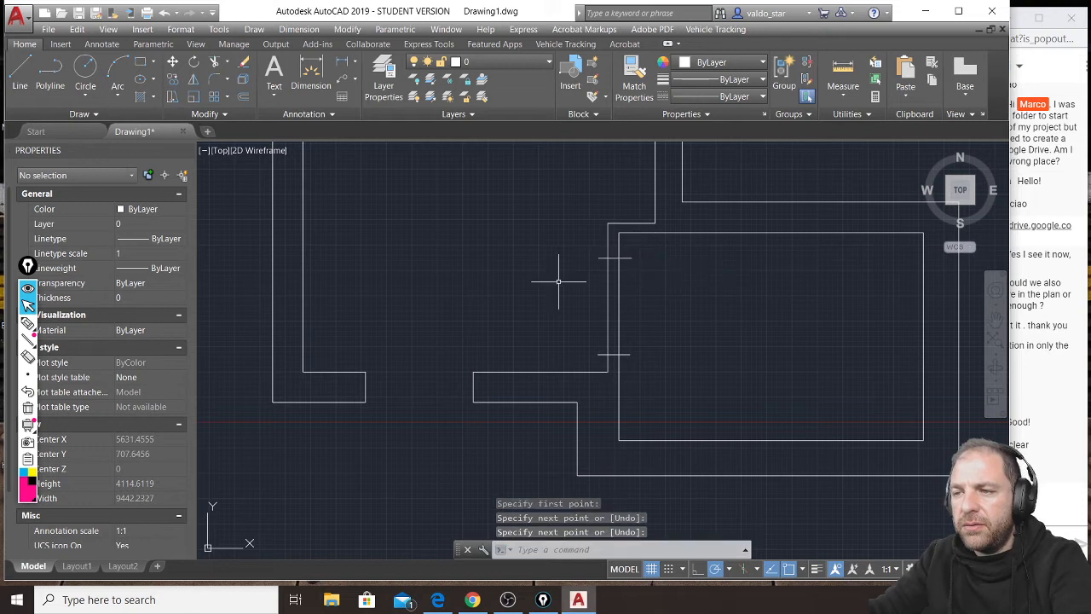
Draw two short vertical lines across the right room's upper wall to mark the sides of a window.
scroll(559, 282, down, 4)
key(Return)
click(631, 231)
click(631, 281)
key(Return)
key(Return)
click(686, 277)
key(Return)
key(Return)
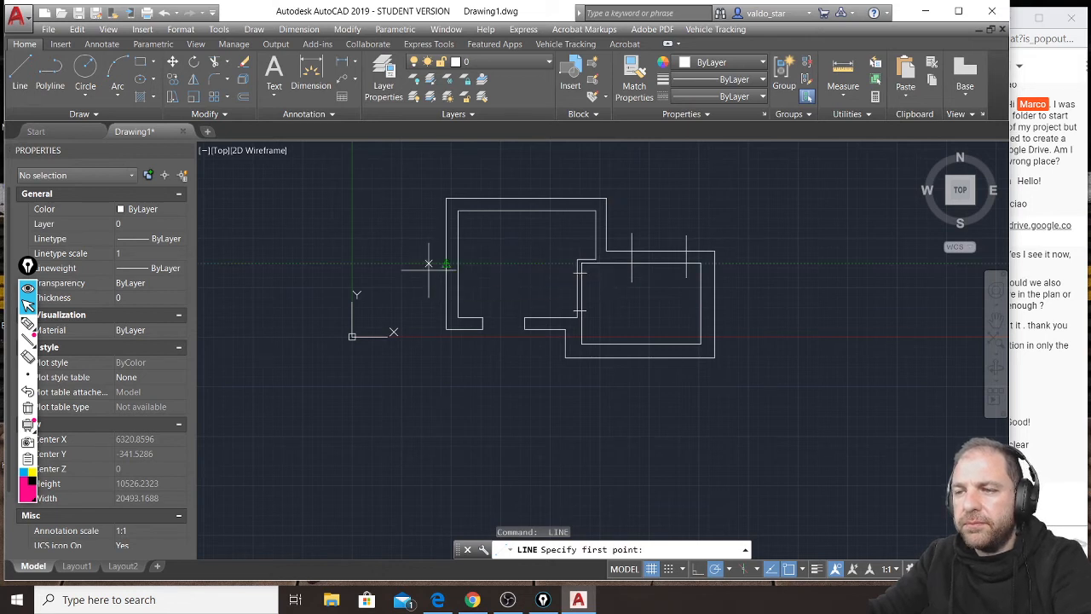
Draw two short horizontal lines across the plan's left wall to mark the sides of another window.
click(429, 264)
click(480, 263)
key(Return)
key(Return)
click(430, 312)
click(470, 312)
Trim the overhanging ends of the two window lines in the right room's upper wall.
key(Return)
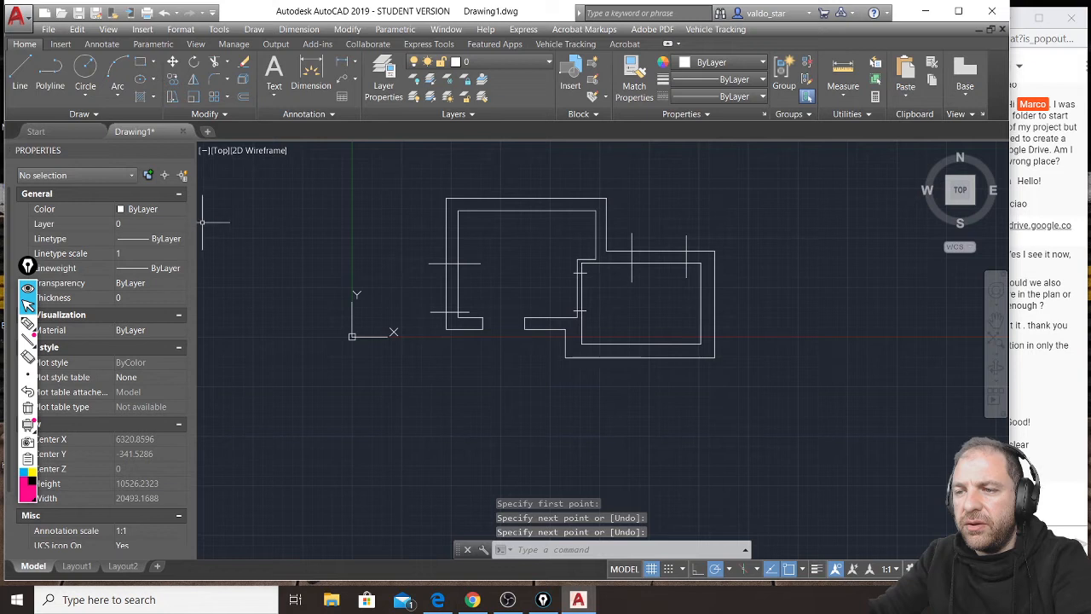
text(tr)
key(Return)
key(Return)
click(704, 225)
click(631, 239)
click(692, 274)
click(641, 288)
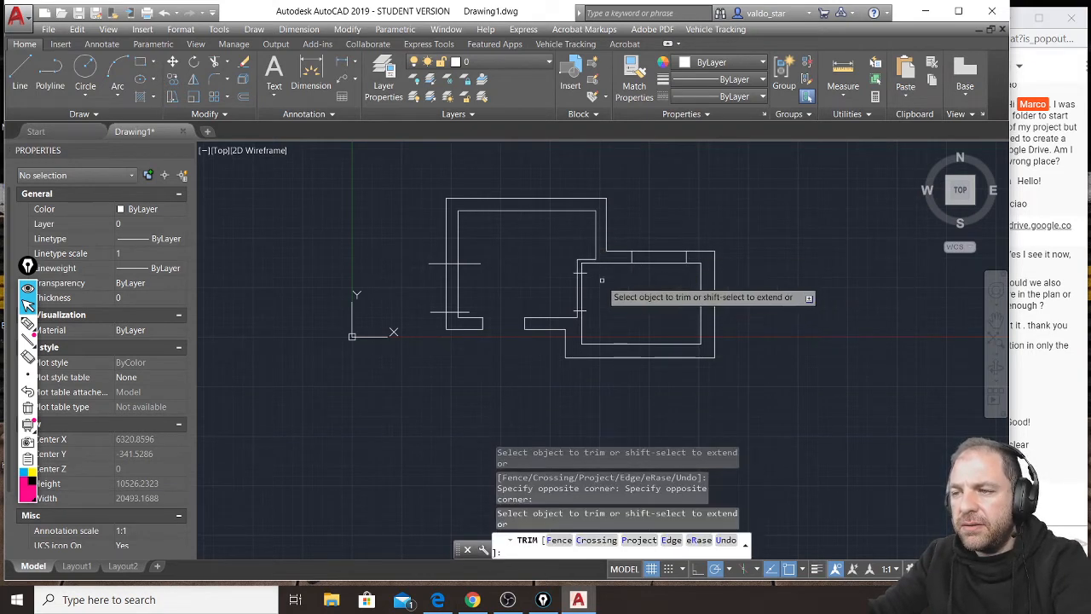
Trim the overhanging ends of the two window lines in the left wall, inside and outside.
click(480, 253)
click(464, 312)
click(434, 249)
click(430, 321)
Trim the partition lines between the two door marks to open the doorway, and trim the marks' overhanging ends.
scroll(605, 287, up, 4)
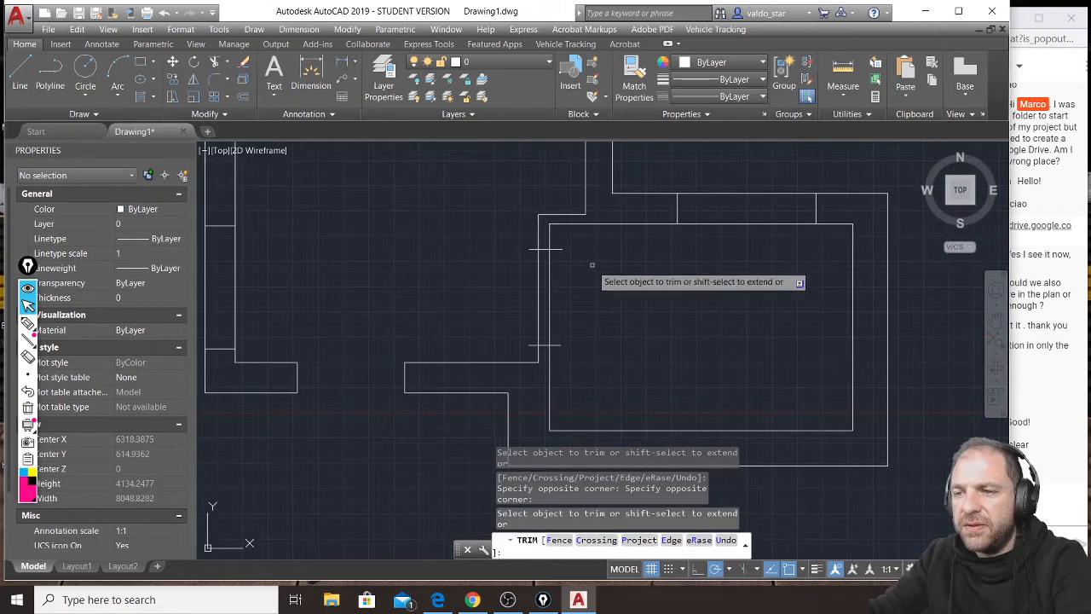
click(573, 243)
click(541, 275)
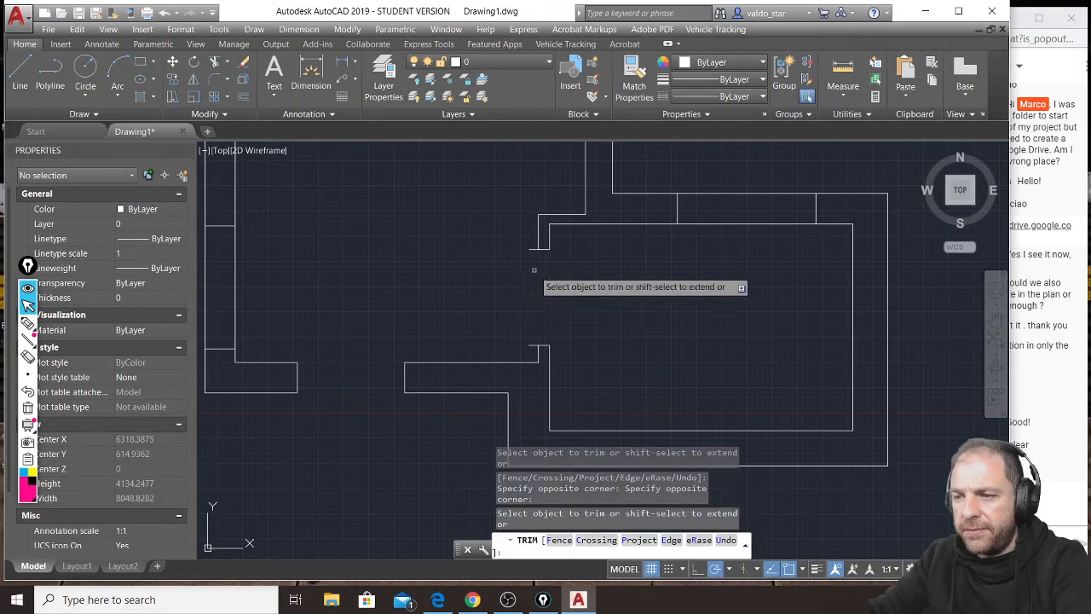
click(530, 238)
click(533, 339)
key(Return)
scroll(596, 295, down, 2)
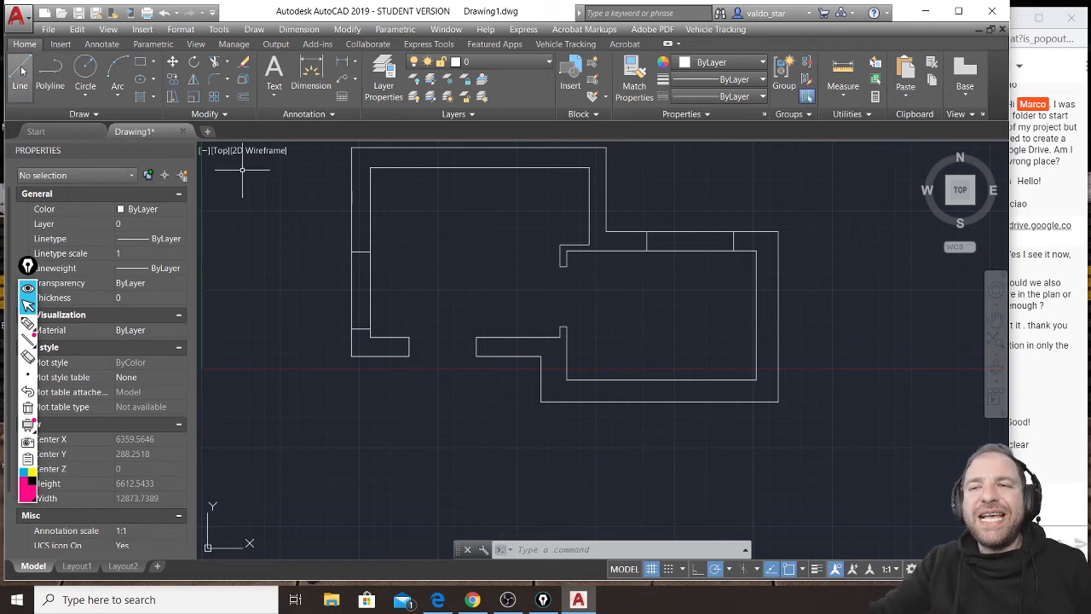
Draw a table rectangle about 863 by 537 in the upper part of the larger room.
click(140, 61)
scroll(439, 196, up, 4)
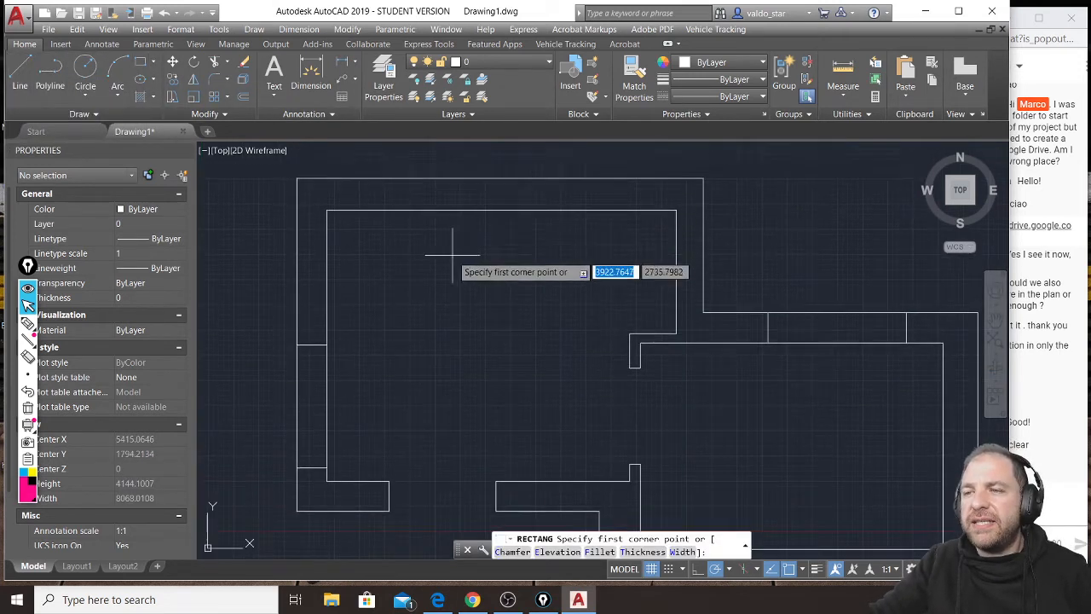
click(451, 237)
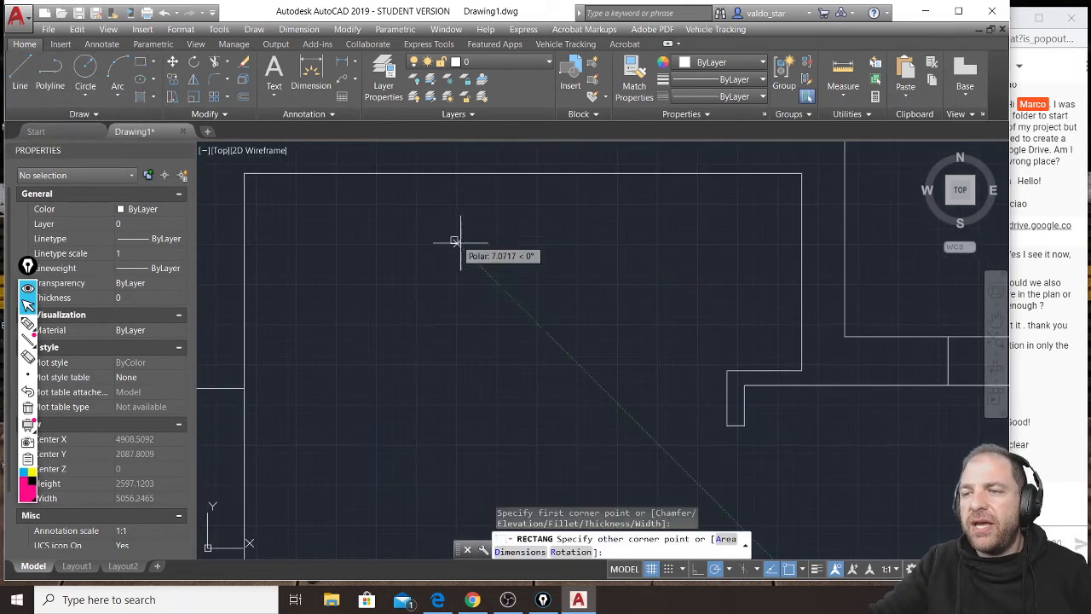
click(590, 323)
Draw a small square table leg inside the rectangle's lower-left corner.
key(space)
scroll(456, 311, up, 3)
click(441, 342)
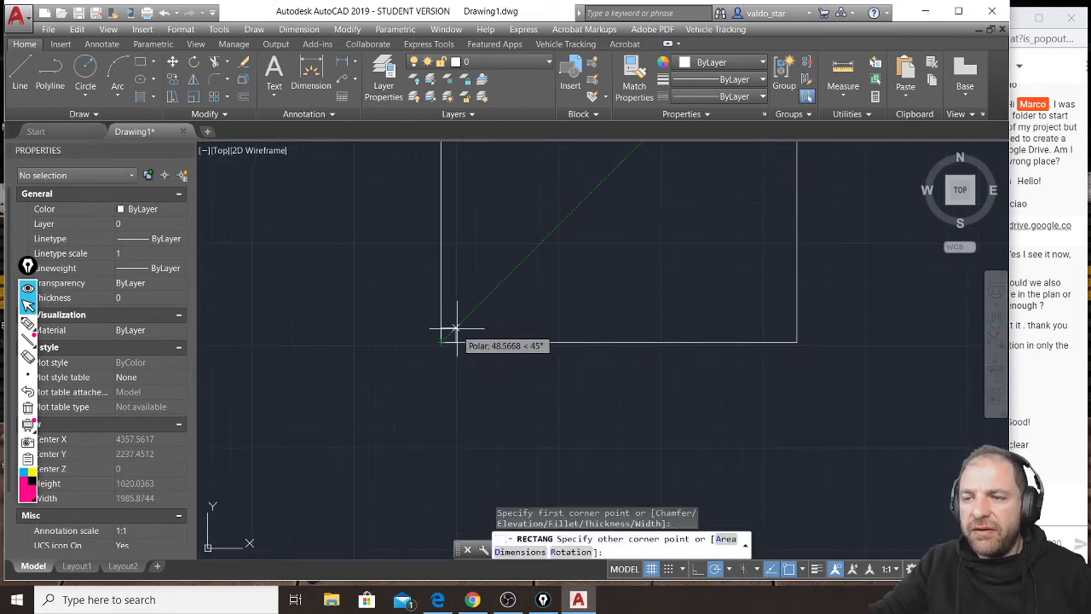
click(467, 317)
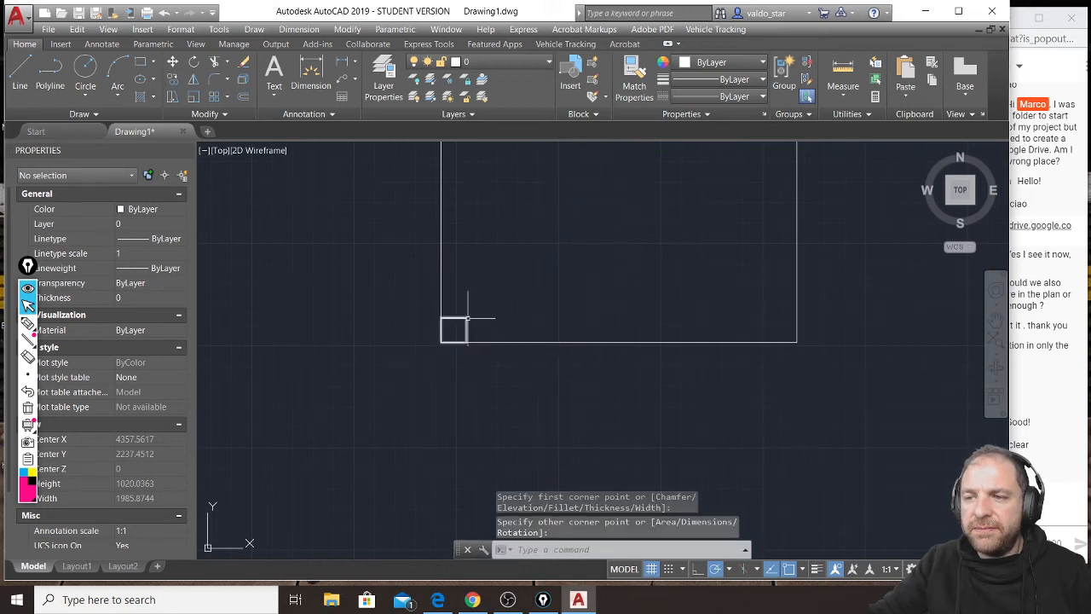
Mirror the small square about the table's horizontal midline into the upper-left corner, keeping the original.
click(467, 318)
text(mi)
key(space)
scroll(494, 290, down, 2)
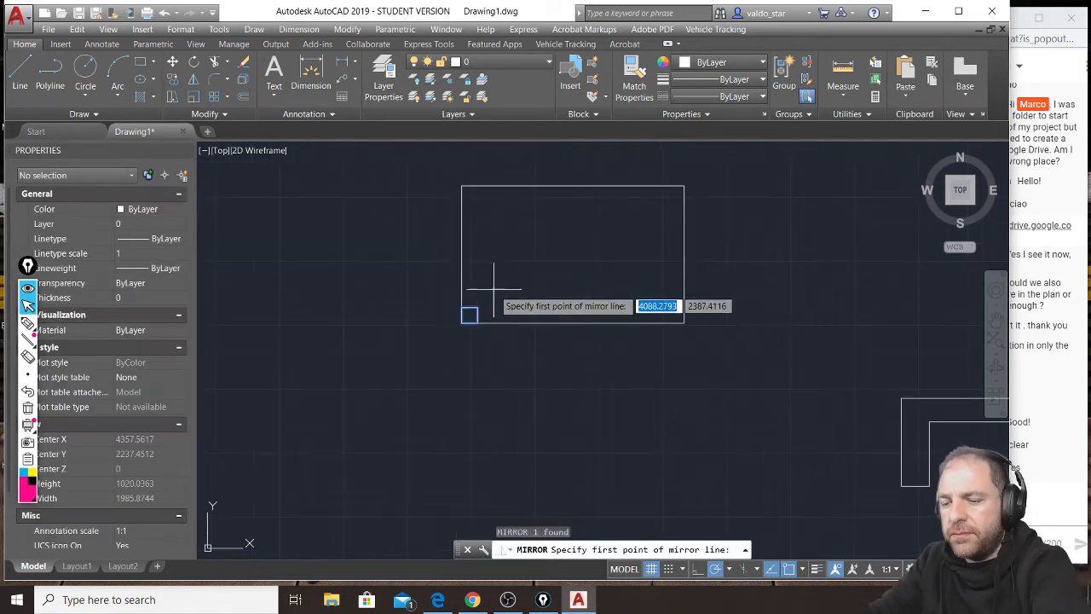
click(461, 253)
click(479, 253)
key(Return)
Mirror both left squares about the table's vertical midline into the right corners, keeping the originals.
click(426, 336)
click(506, 181)
key(space)
click(573, 323)
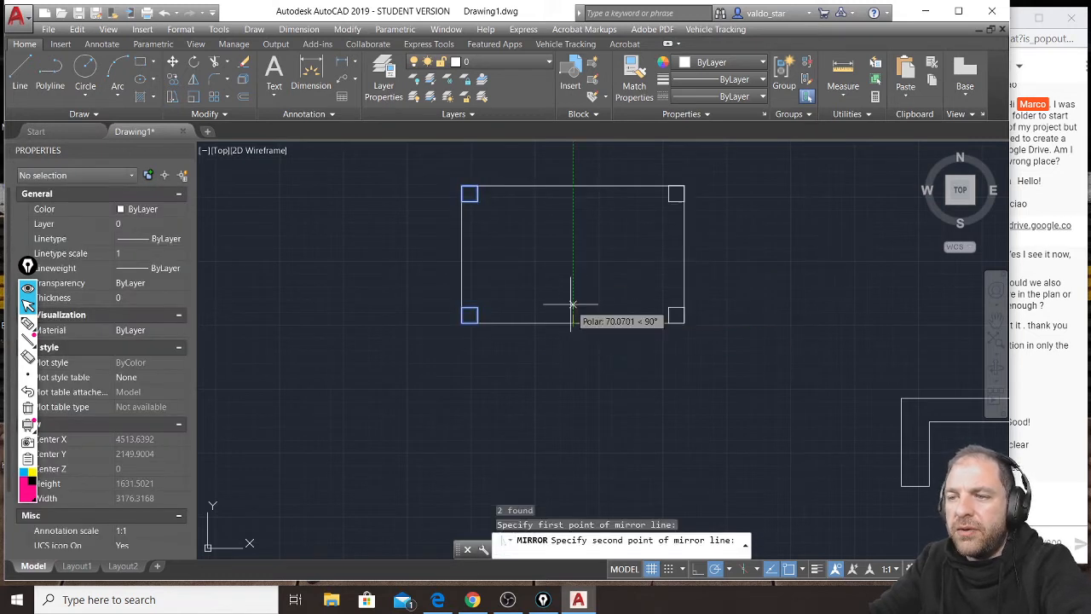
click(571, 303)
key(space)
Rotate the table with its four corner squares counterclockwise about its centre to a slanted position.
scroll(385, 236, down, 4)
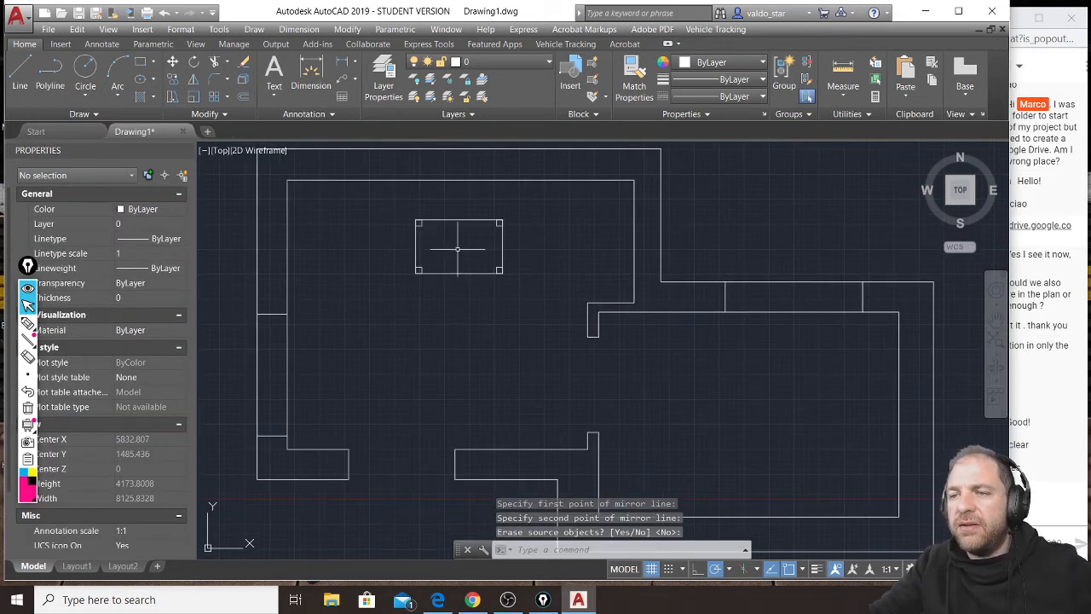
click(537, 203)
click(428, 273)
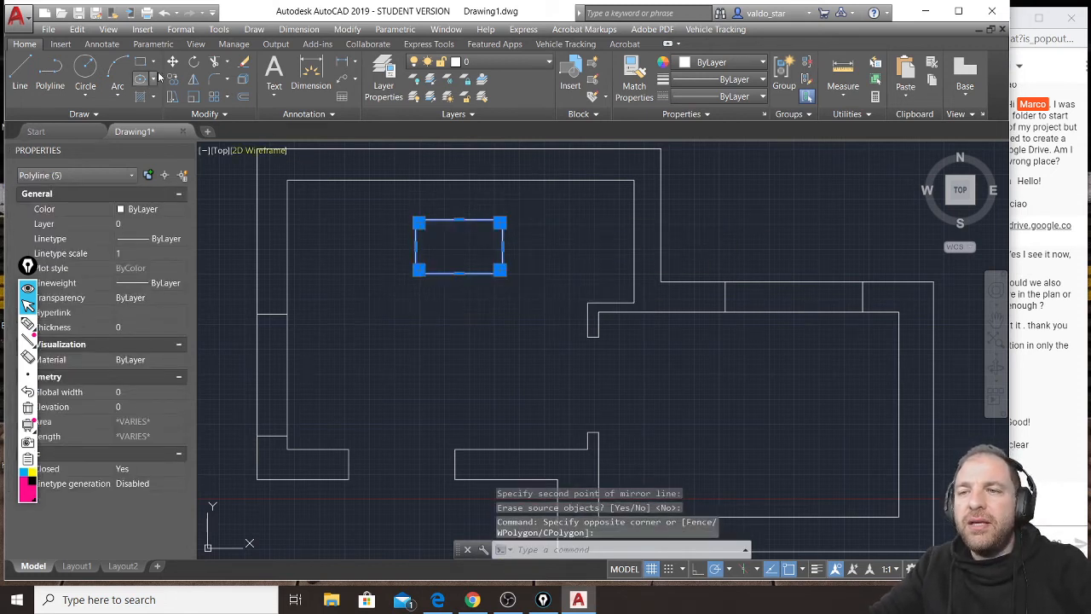
click(195, 66)
click(459, 247)
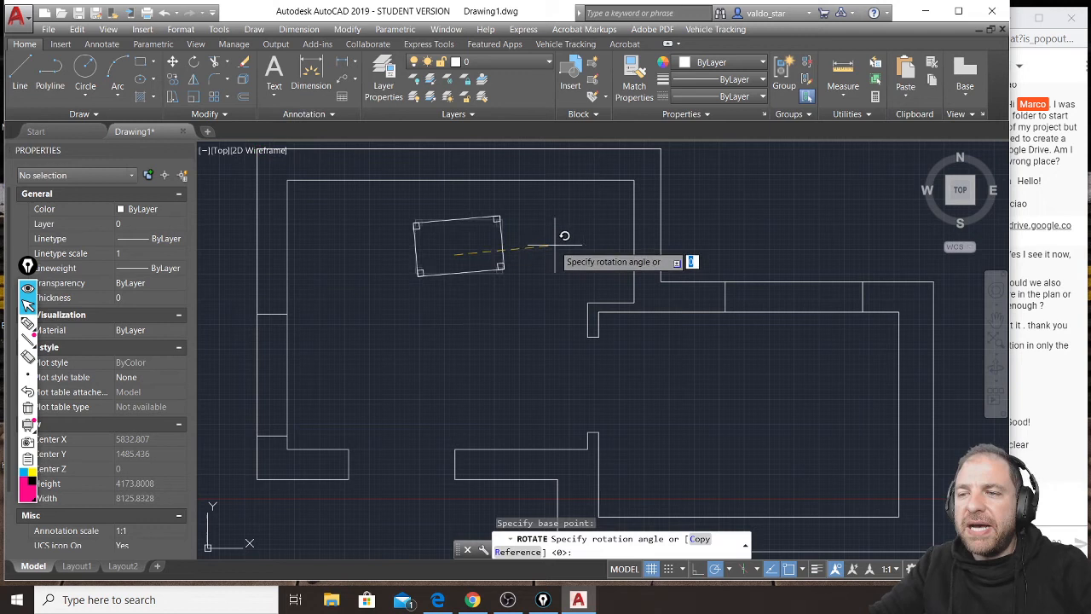
click(560, 199)
Create a new layer named "section lines".
scroll(502, 310, down, 2)
middle_drag(579, 228, 581, 258)
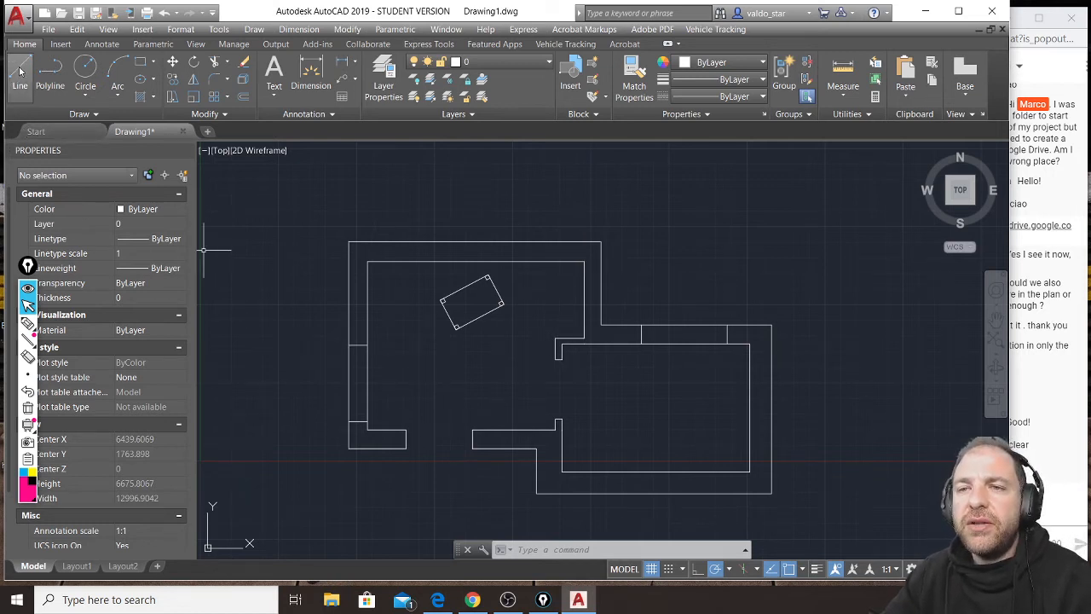
click(383, 81)
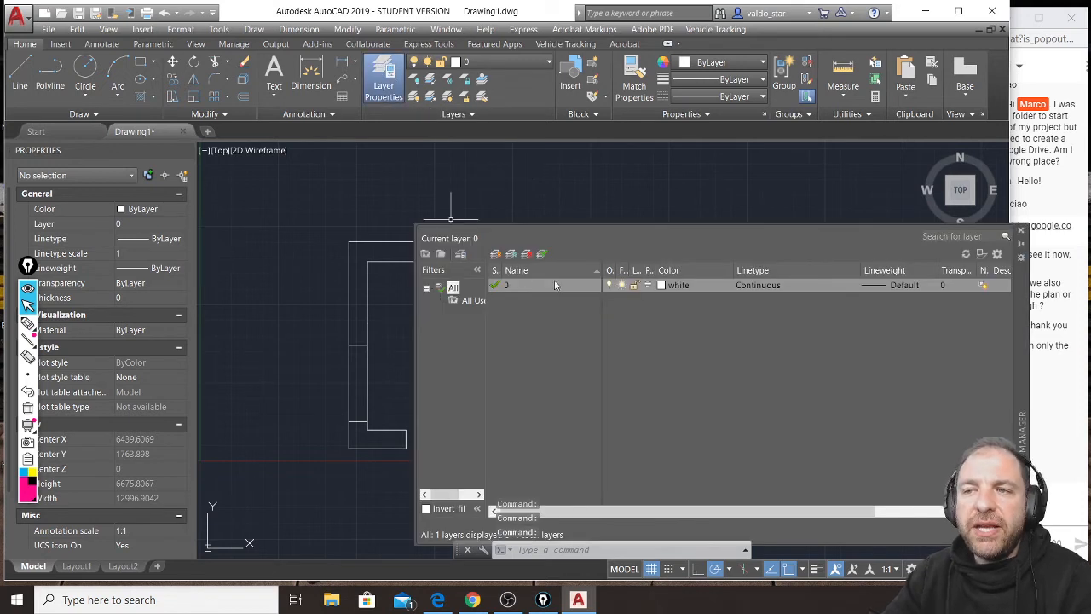
click(495, 256)
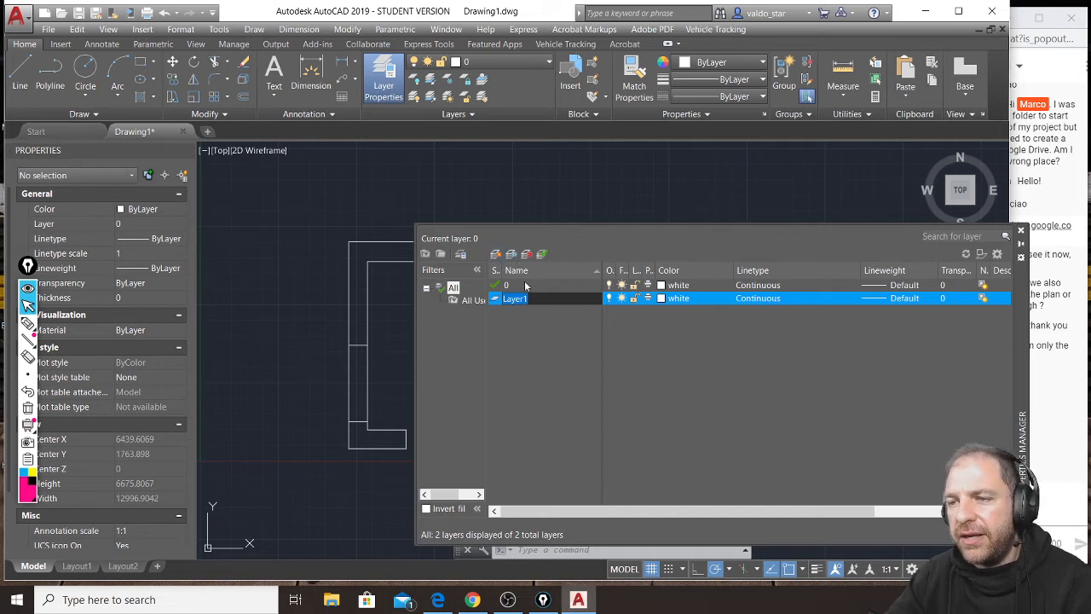
text(section lines)
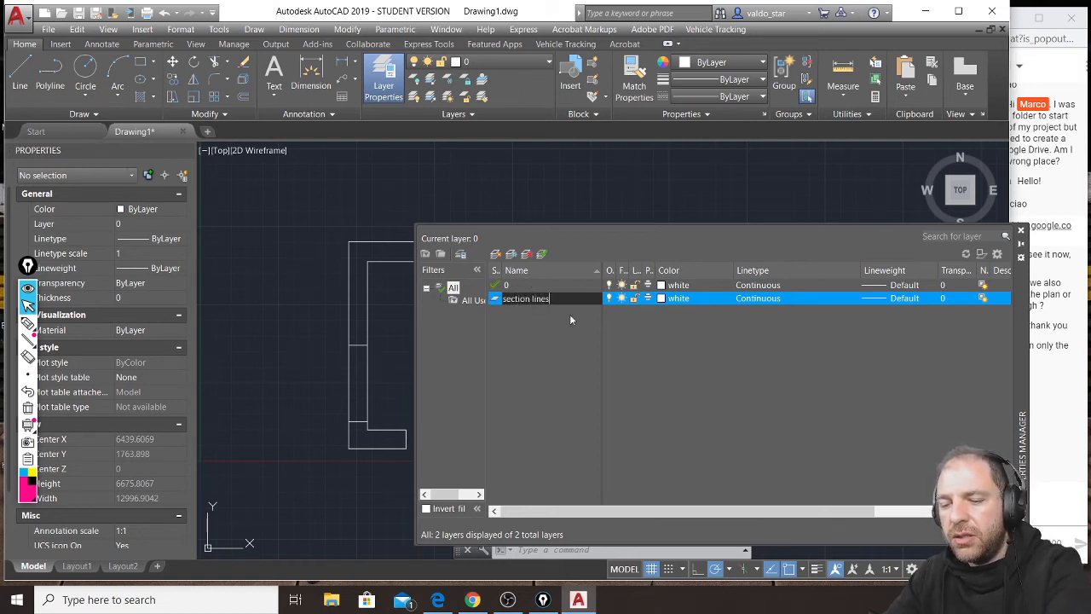
key(F2)
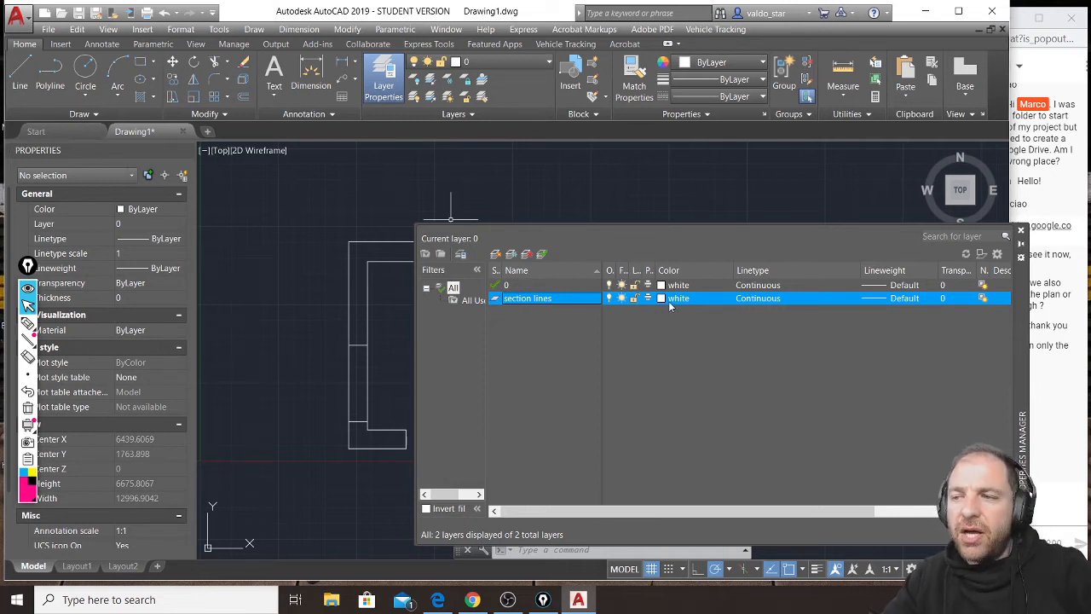
Load the ACAD_ISO04W100 long-dash dot linetype and assign it to the section lines layer.
click(755, 299)
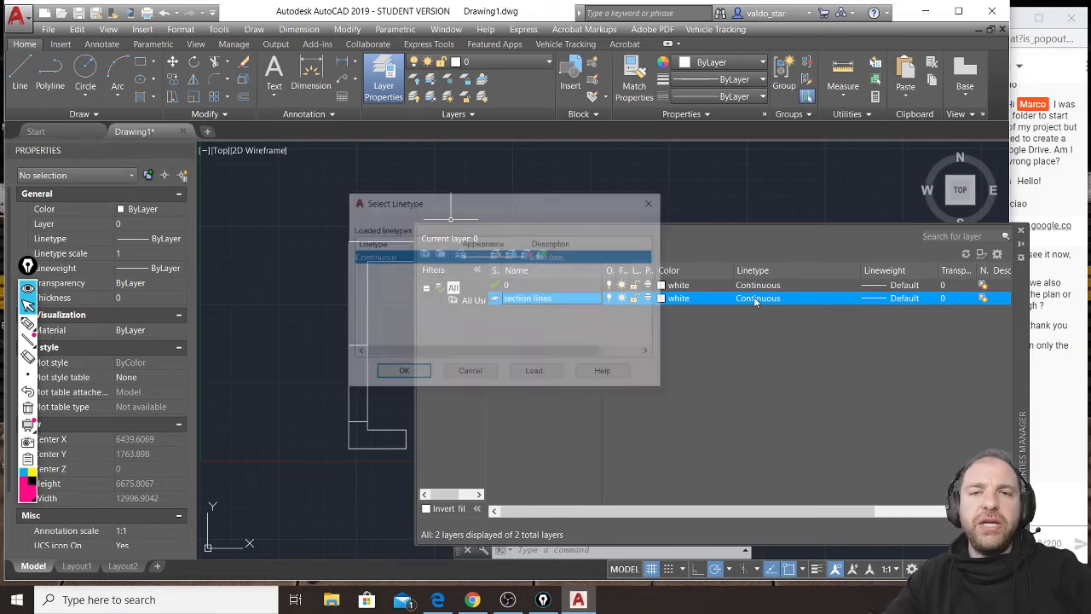
click(537, 373)
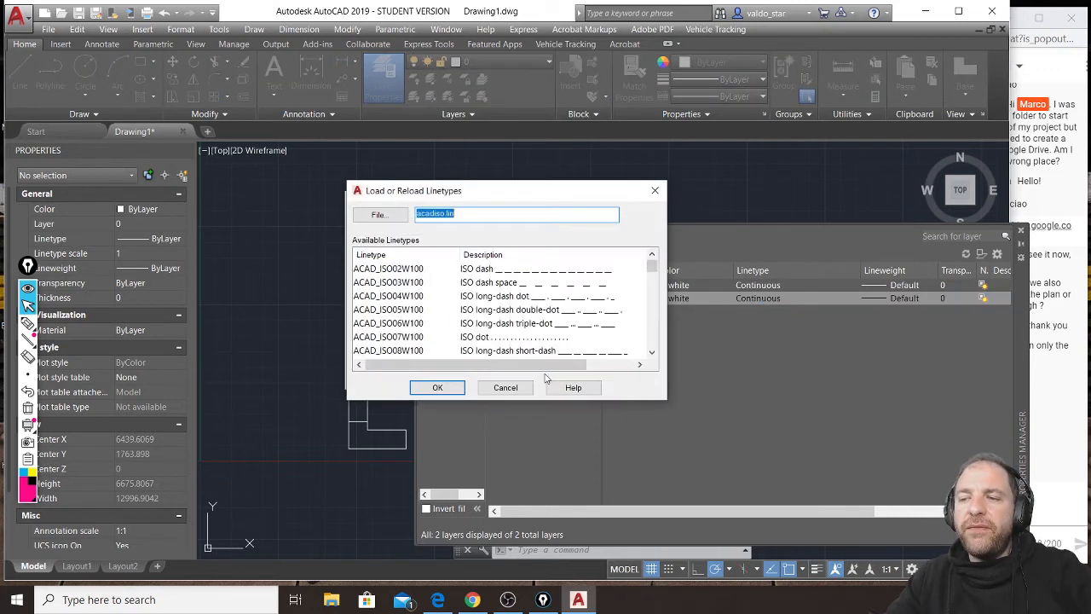
click(397, 297)
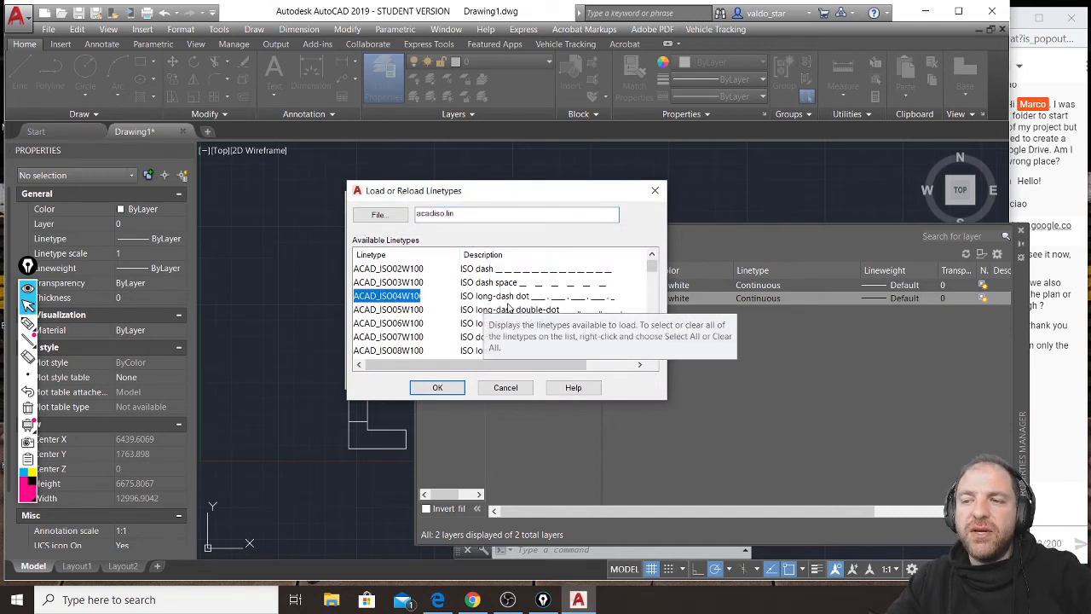
click(437, 387)
click(509, 257)
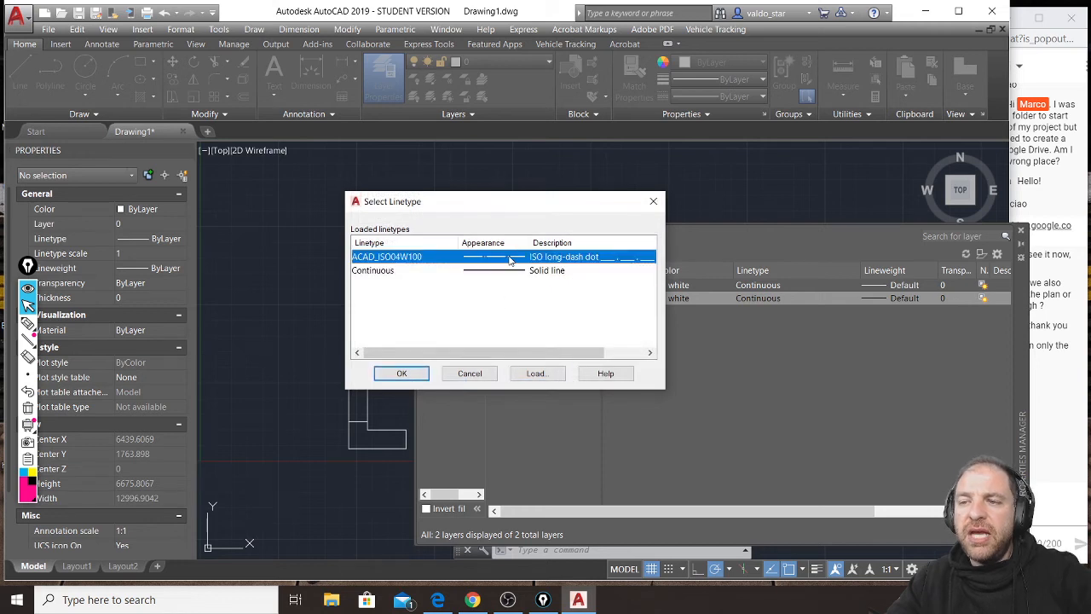
click(401, 374)
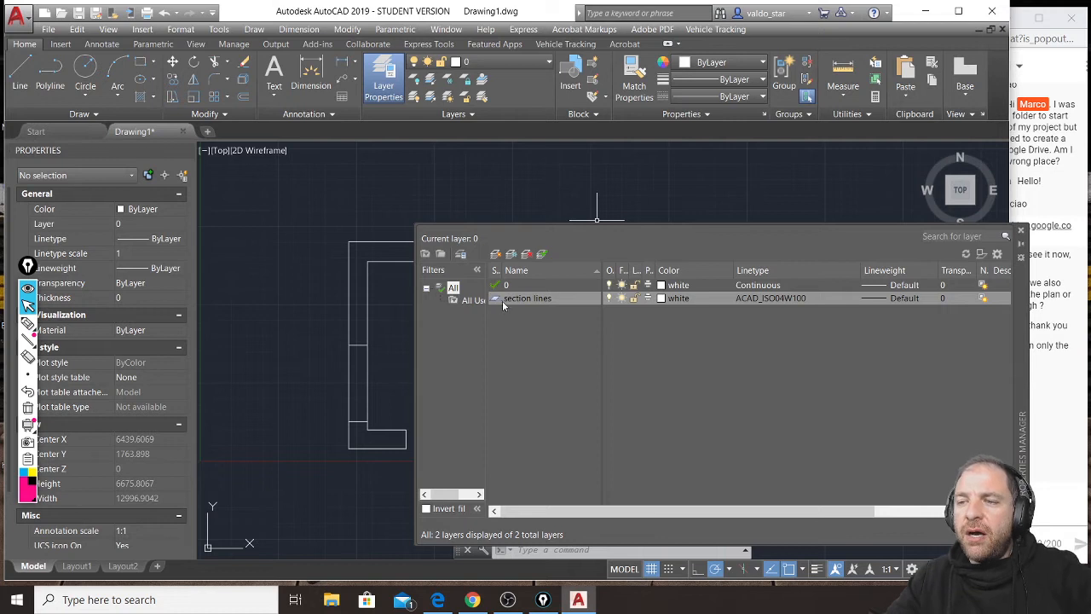
click(1021, 232)
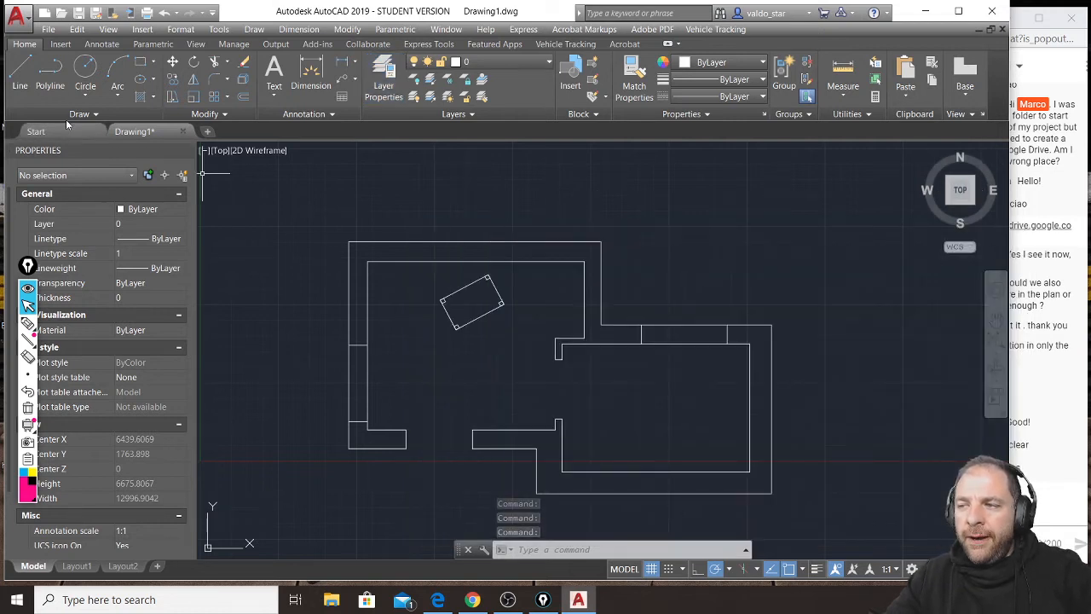
Draw a horizontal line about 8834 units long across the whole plan, passing through the left wall's window and the inner doorway.
click(19, 75)
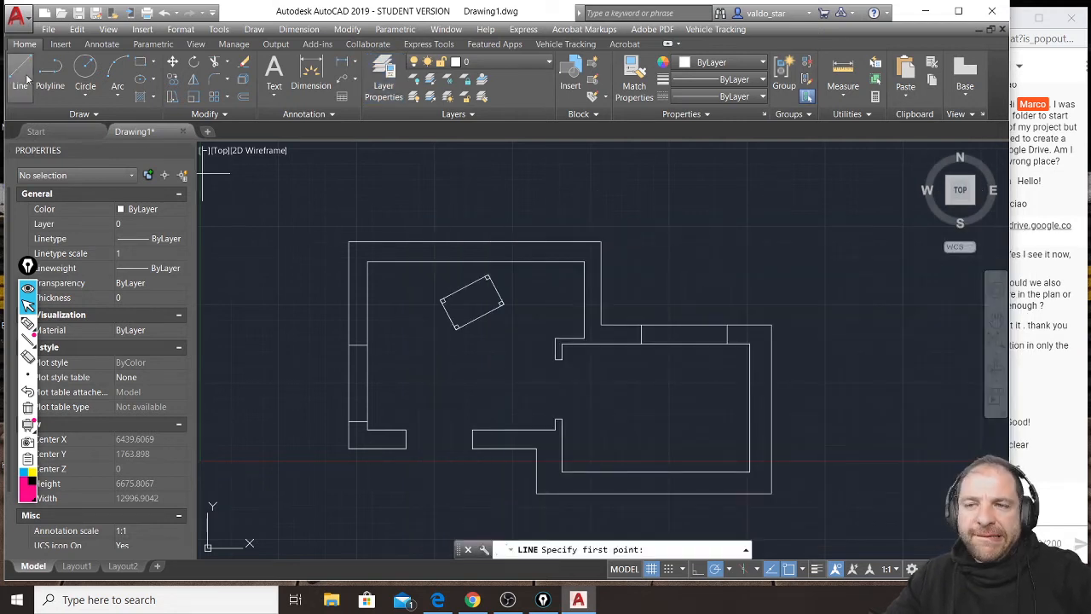
click(271, 397)
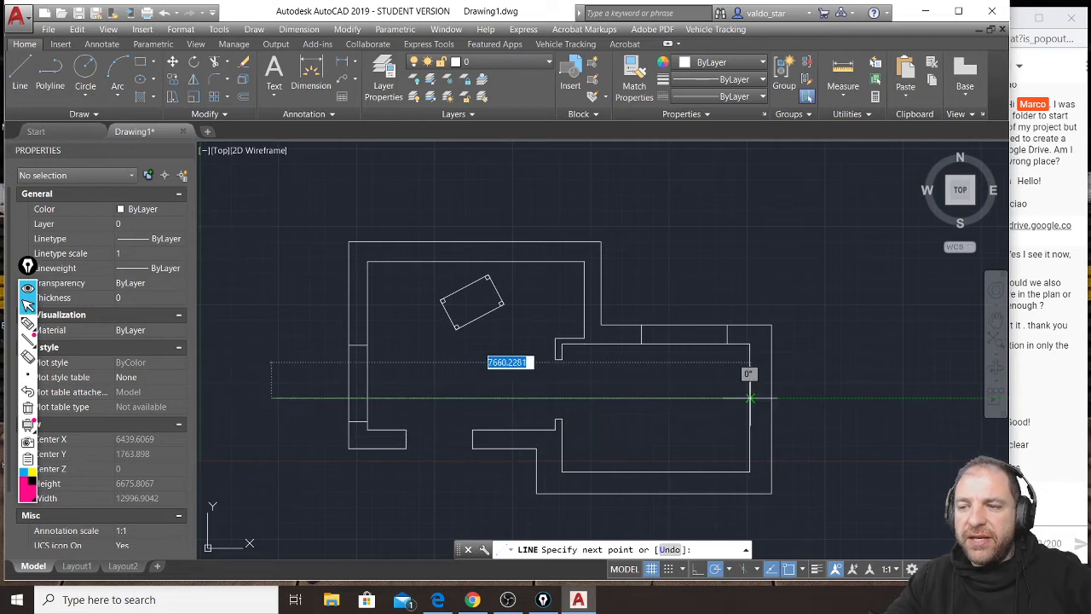
click(823, 398)
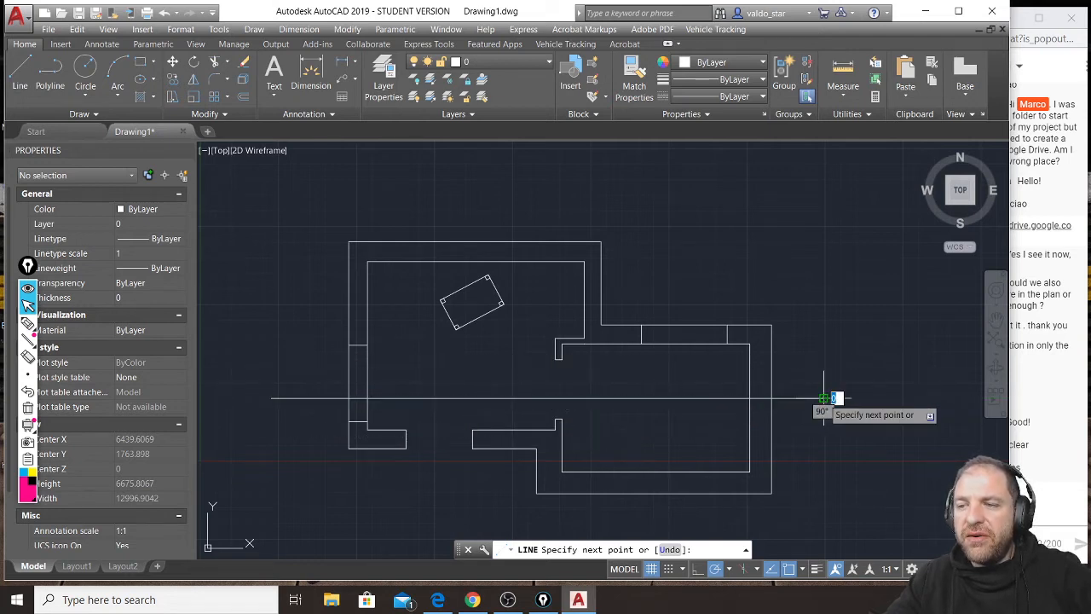
key(Escape)
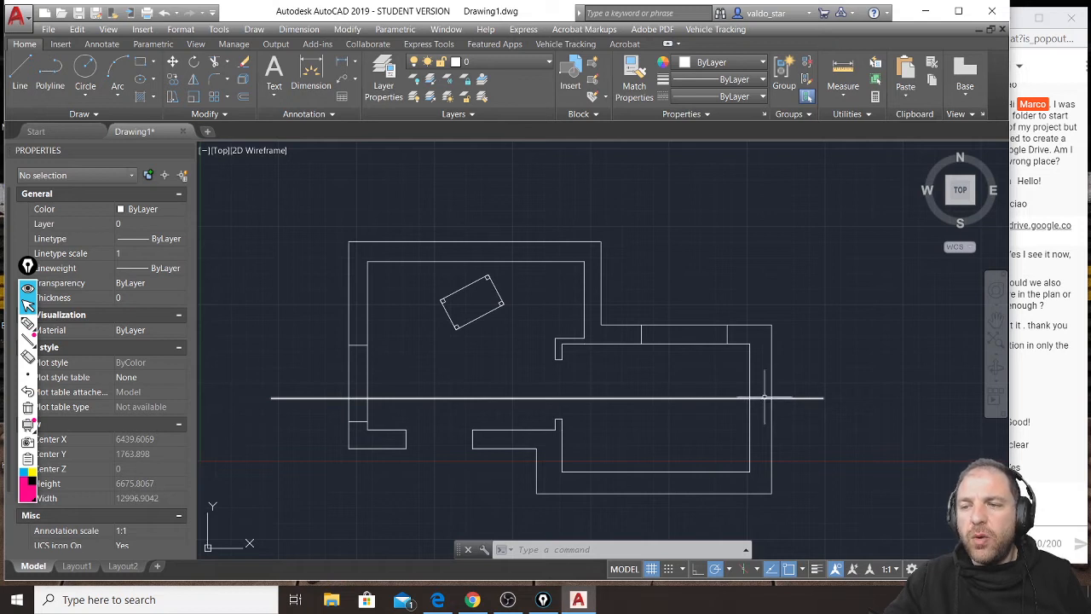
Move the long horizontal line to the section lines layer and inspect its dash pattern up close.
click(609, 370)
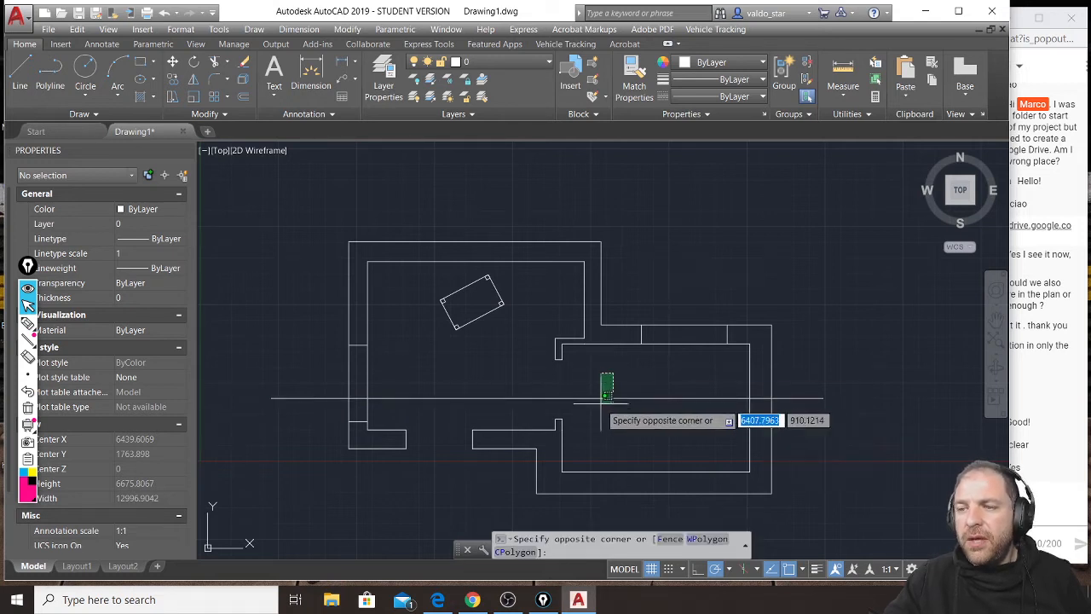
click(596, 412)
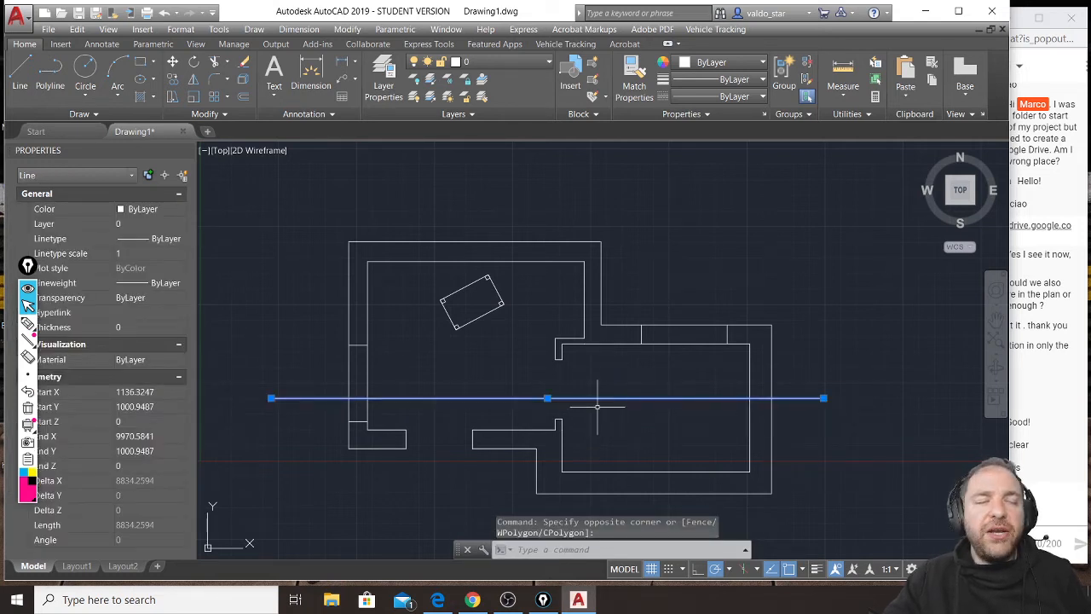
click(511, 65)
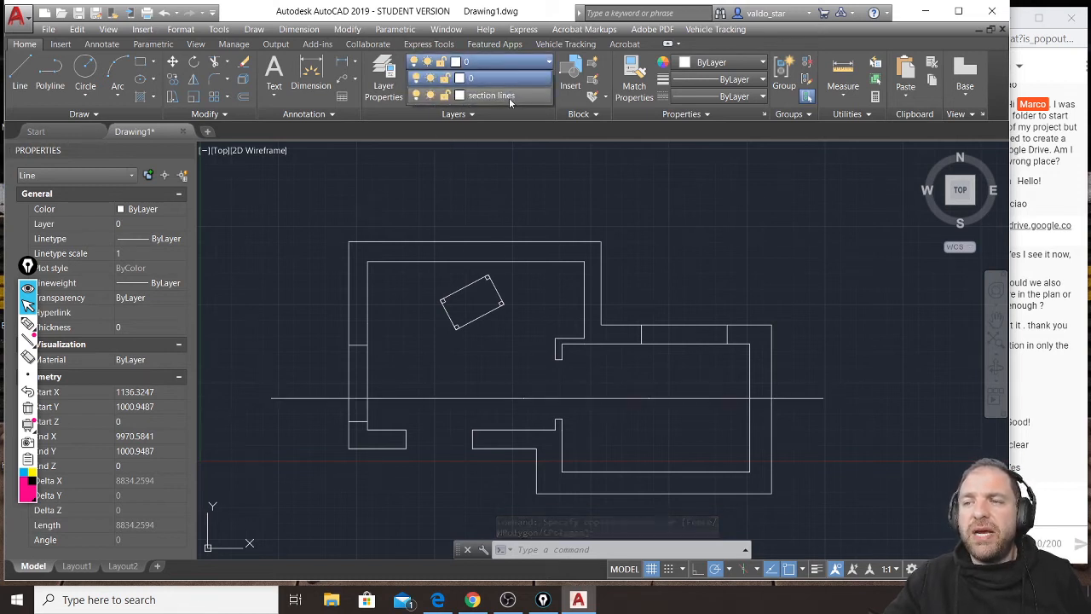
click(509, 97)
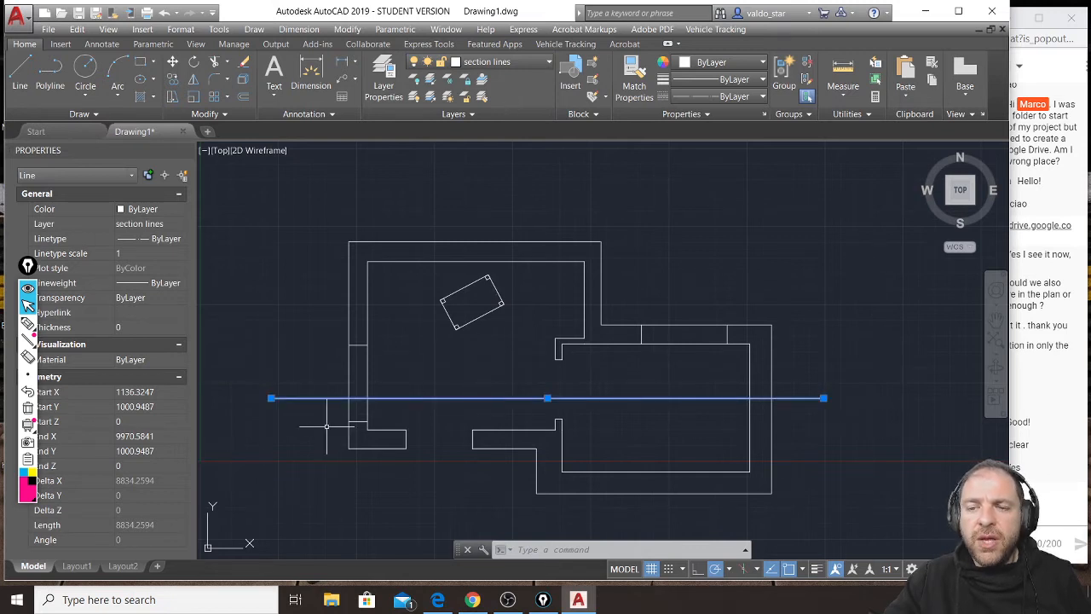
scroll(271, 399, up, 4)
scroll(273, 406, up, 5)
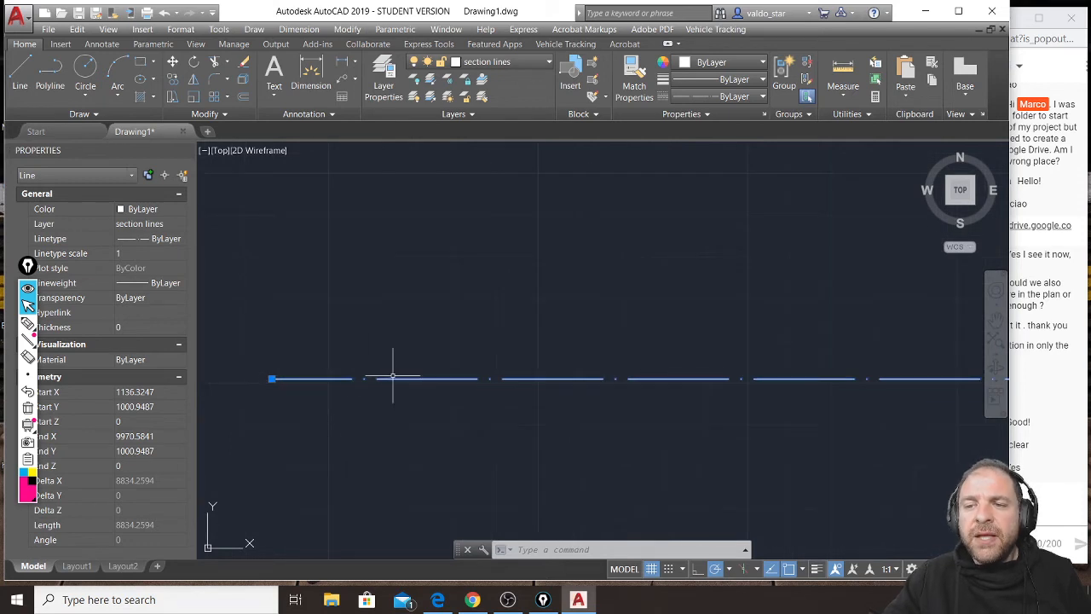
scroll(392, 375, down, 5)
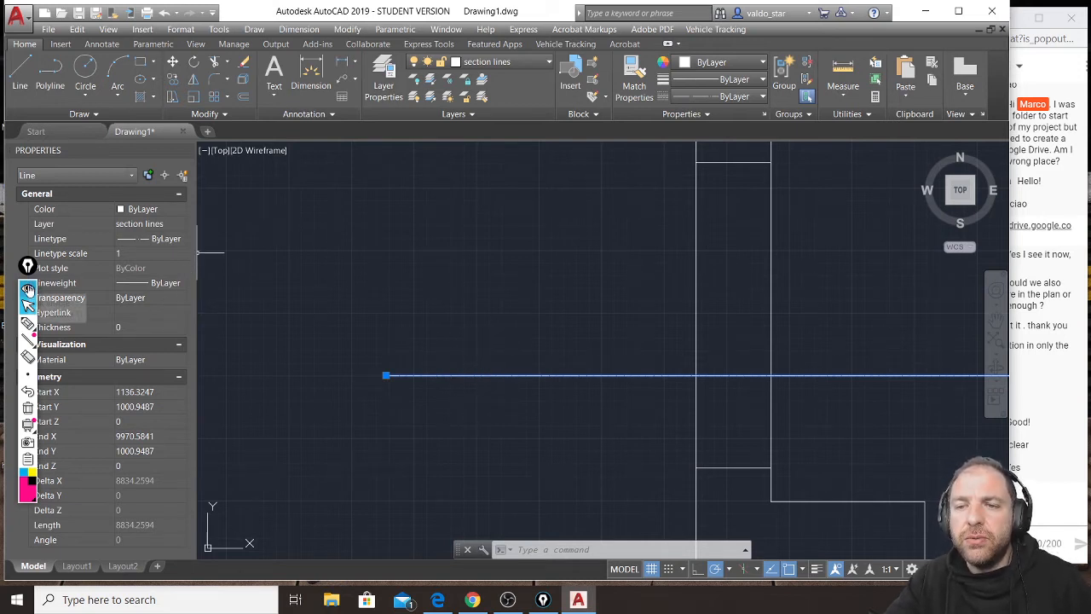
Collapse the floating annotation toolbar over the properties, set the section line's linetype scale to 4 and then 5, and deselect the line.
click(30, 288)
drag(29, 266, 20, 267)
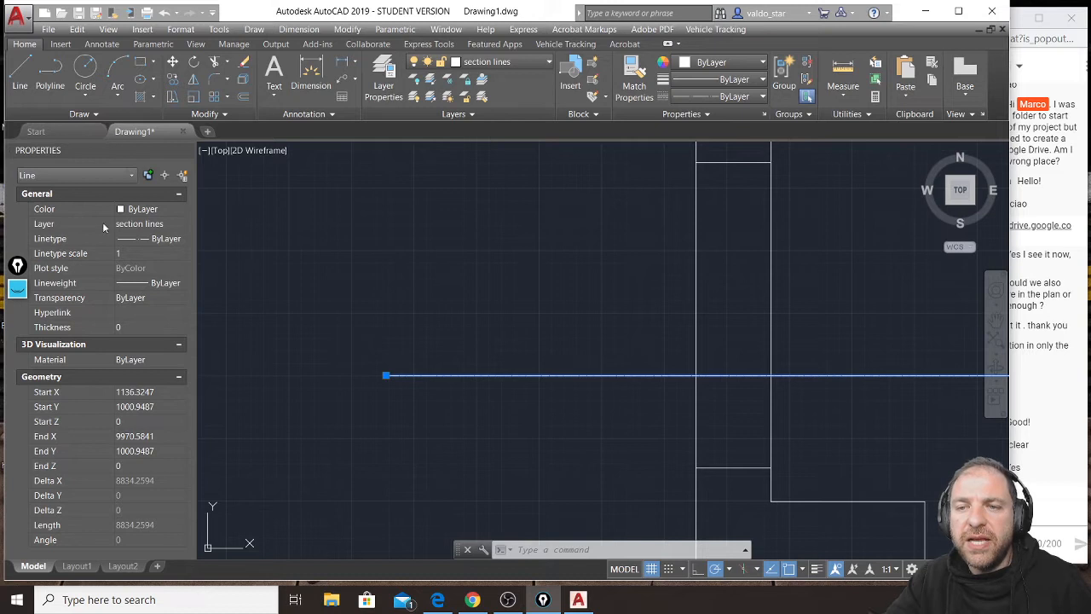
click(149, 254)
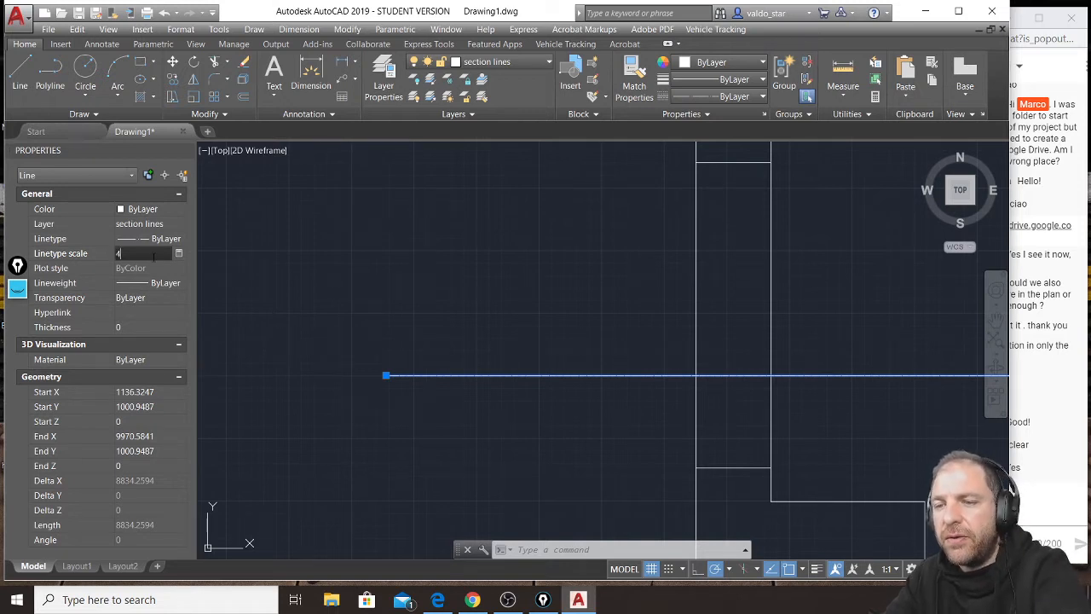
key(Return)
click(137, 254)
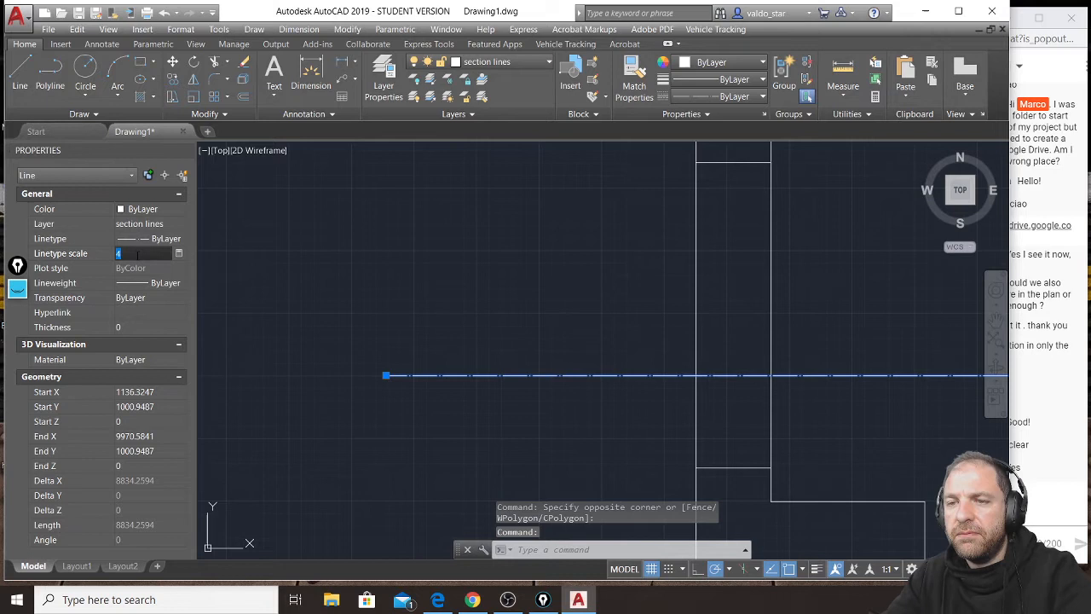
text(5)
key(Return)
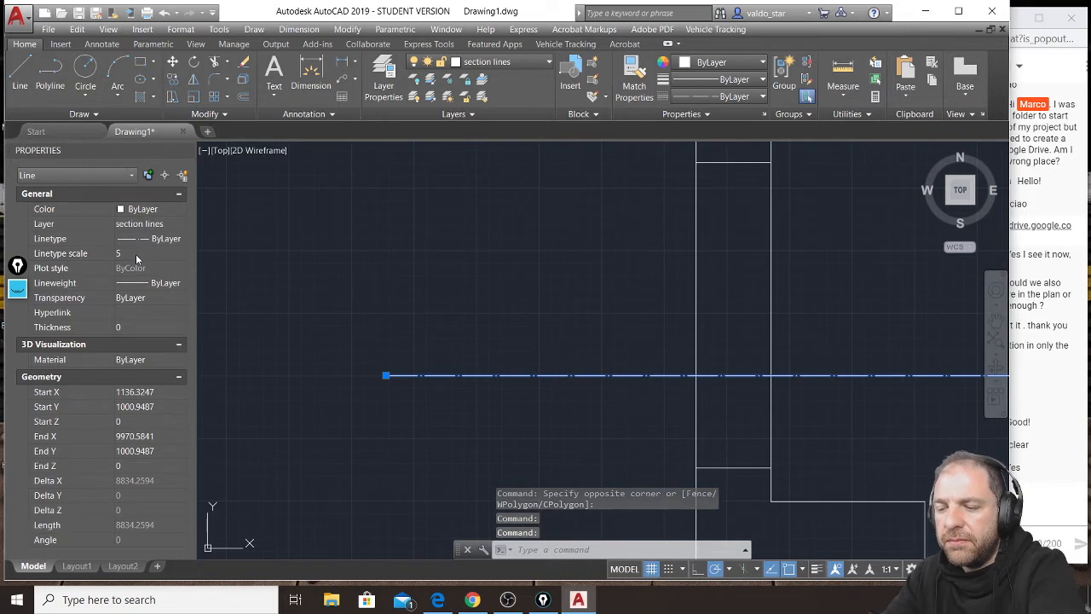
middle_drag(375, 351, 306, 319)
scroll(289, 316, down, 2)
key(Escape)
key(Escape)
key(Escape)
Draw a polyline from the section line's left endpoint straight up, ending with a short 45° barb down to the right.
middle_drag(616, 375, 497, 373)
scroll(491, 371, down, 2)
middle_drag(613, 361, 526, 353)
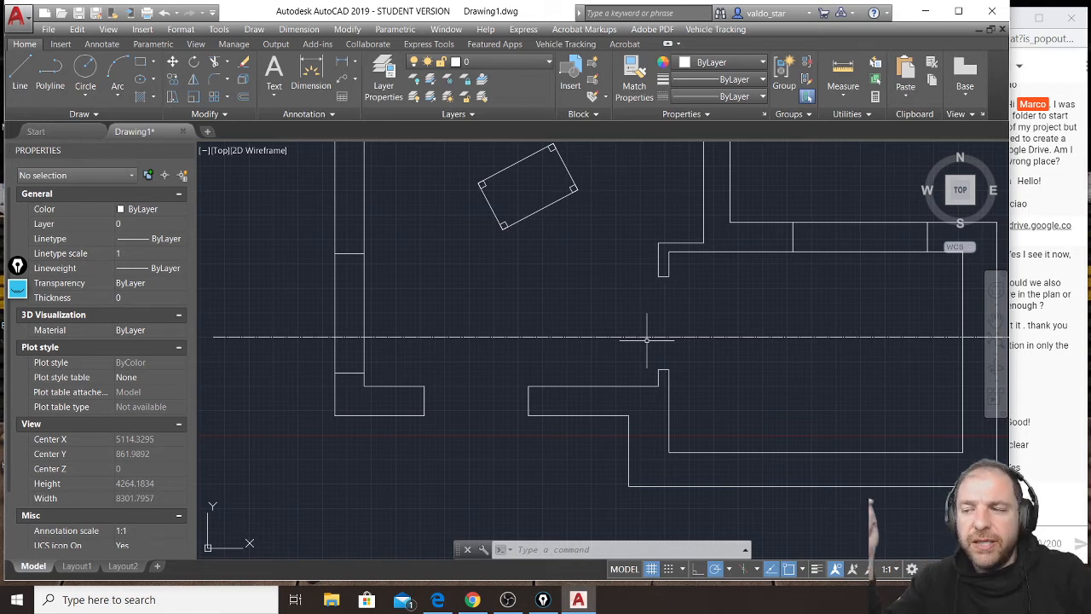
click(36, 68)
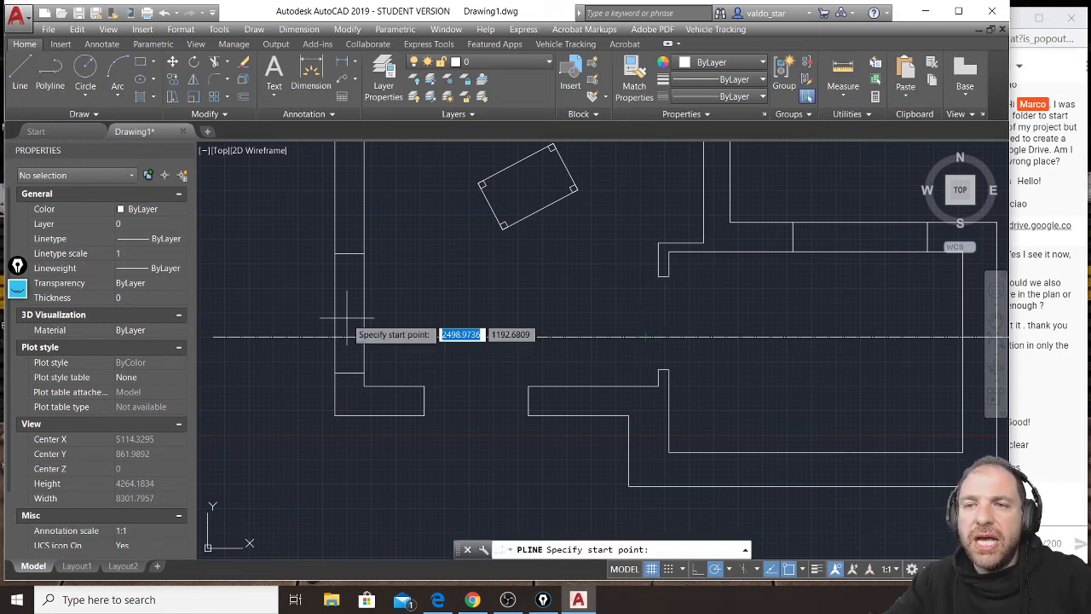
scroll(341, 345, up, 6)
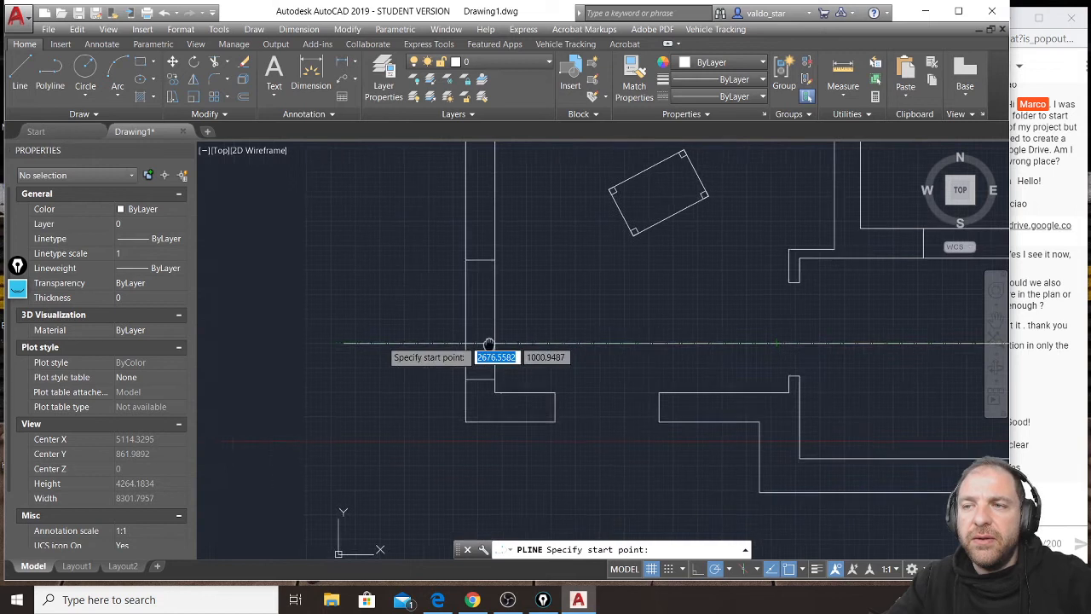
click(322, 347)
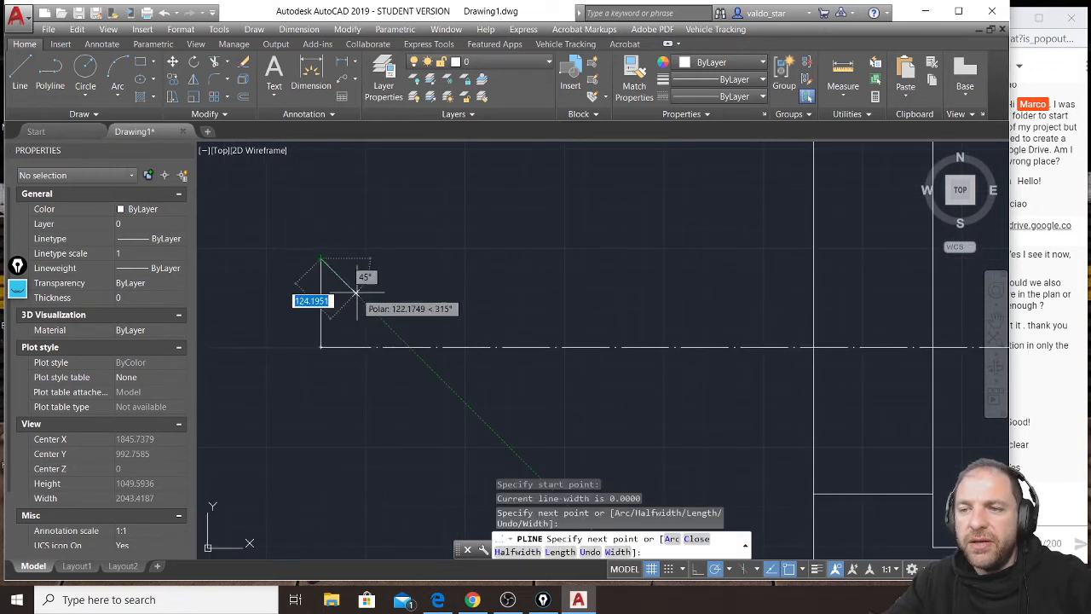
click(321, 259)
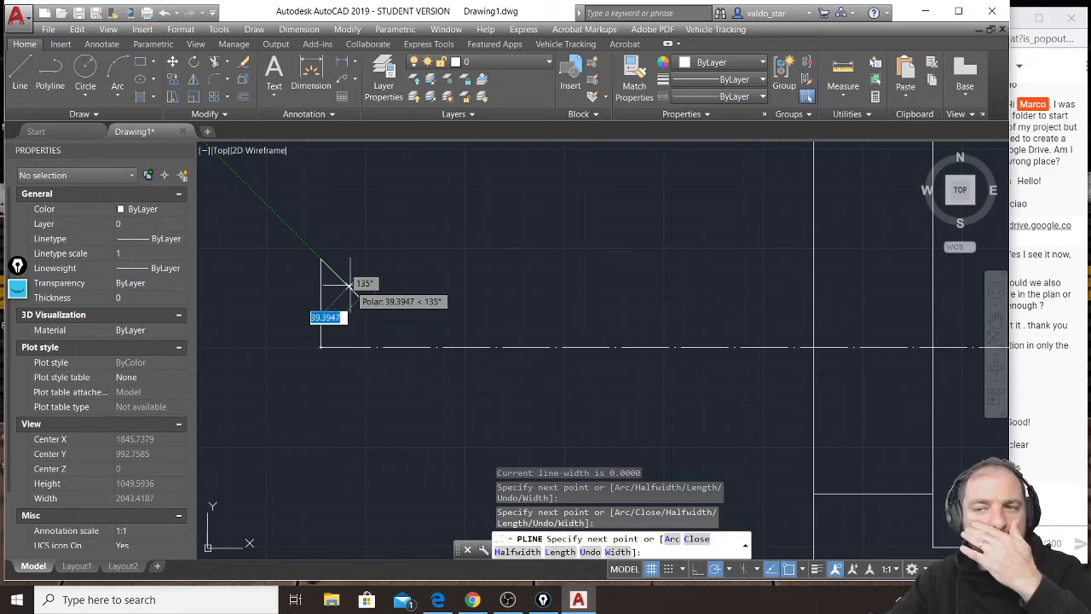
click(359, 297)
key(Return)
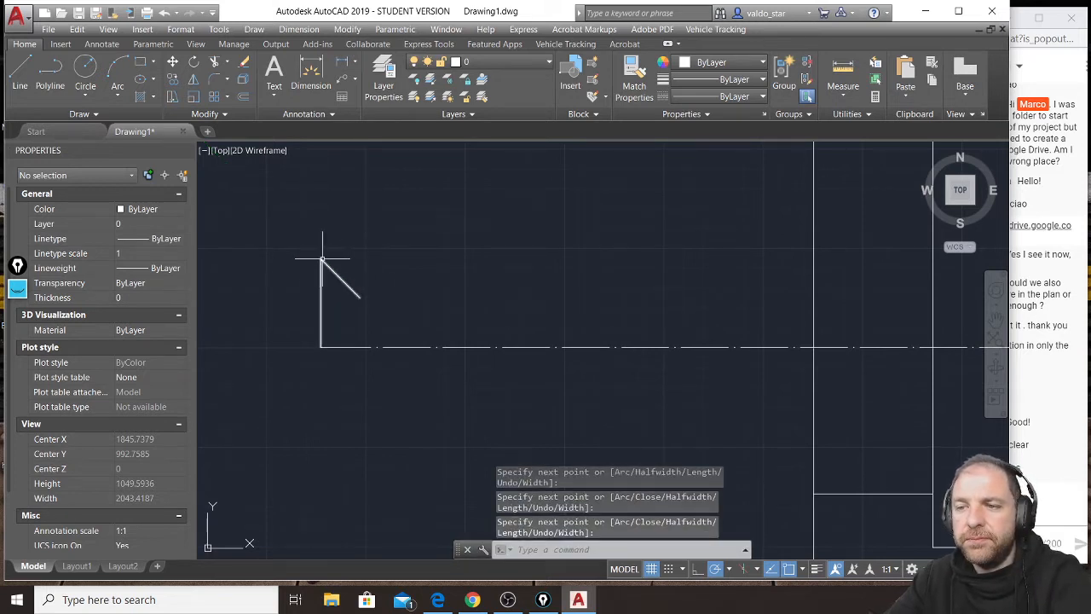
Complete the arrowhead with a line from its tip running 45° down to the left, level with the right barb's end.
text(l)
key(Return)
click(321, 259)
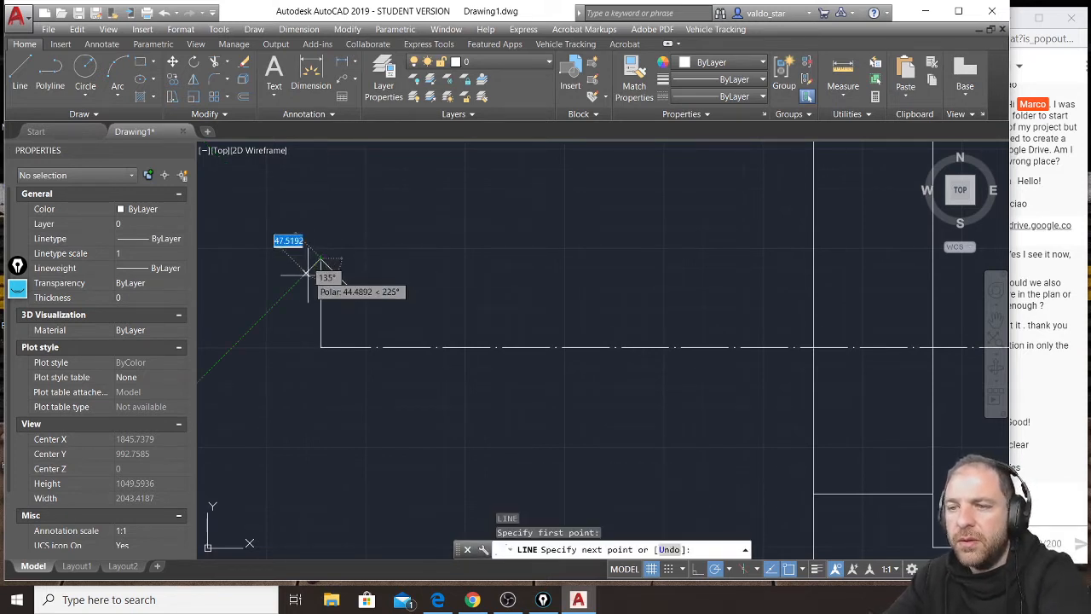
click(283, 297)
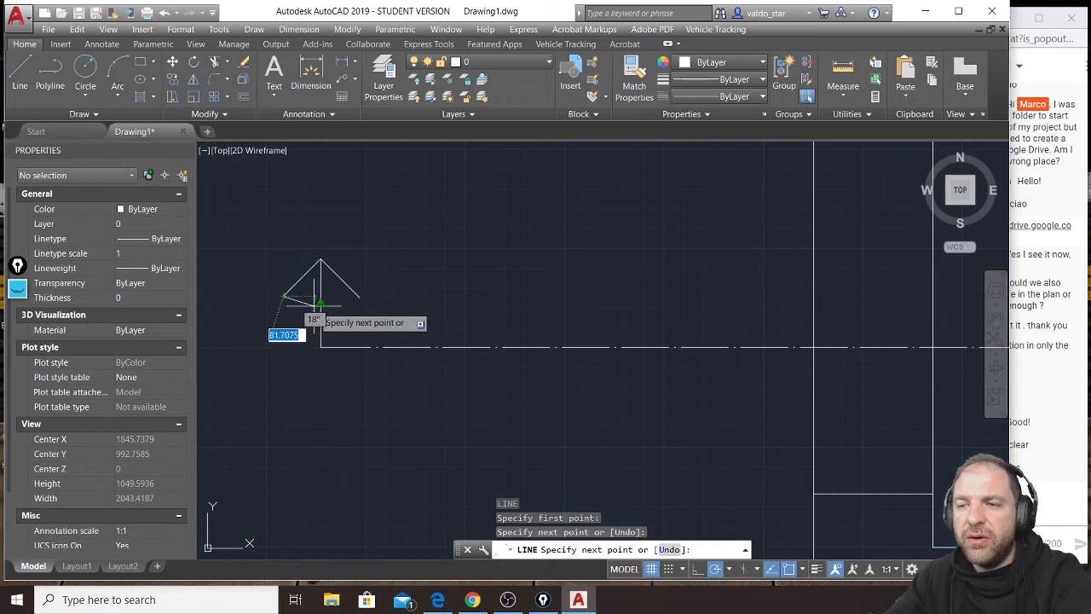
key(Return)
Copy the whole direction arrow from the section line's left endpoint to its right endpoint.
scroll(380, 367, down, 2)
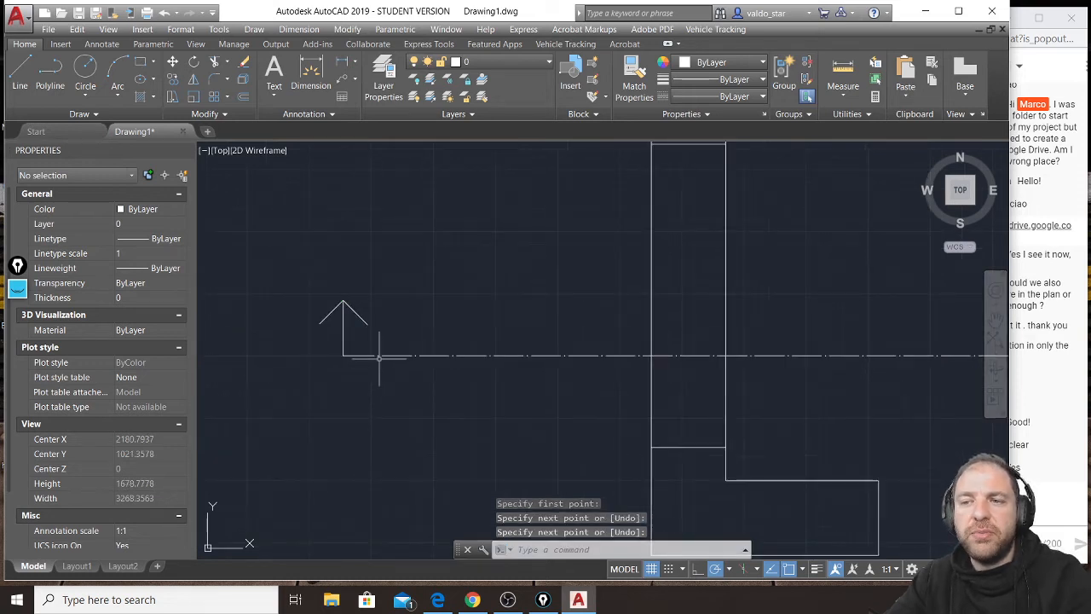
click(389, 283)
click(314, 328)
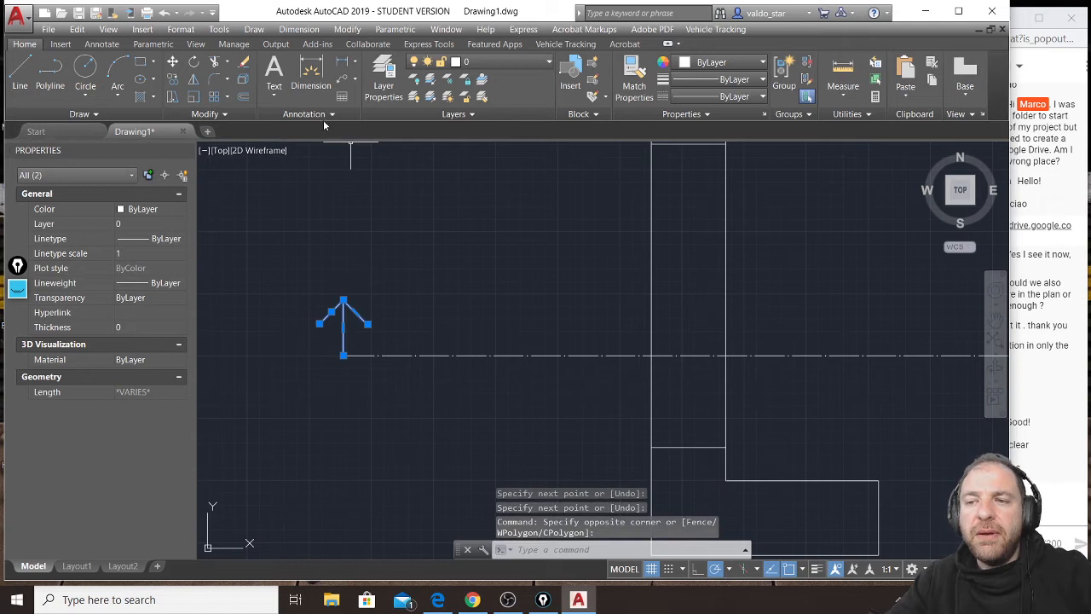
click(172, 78)
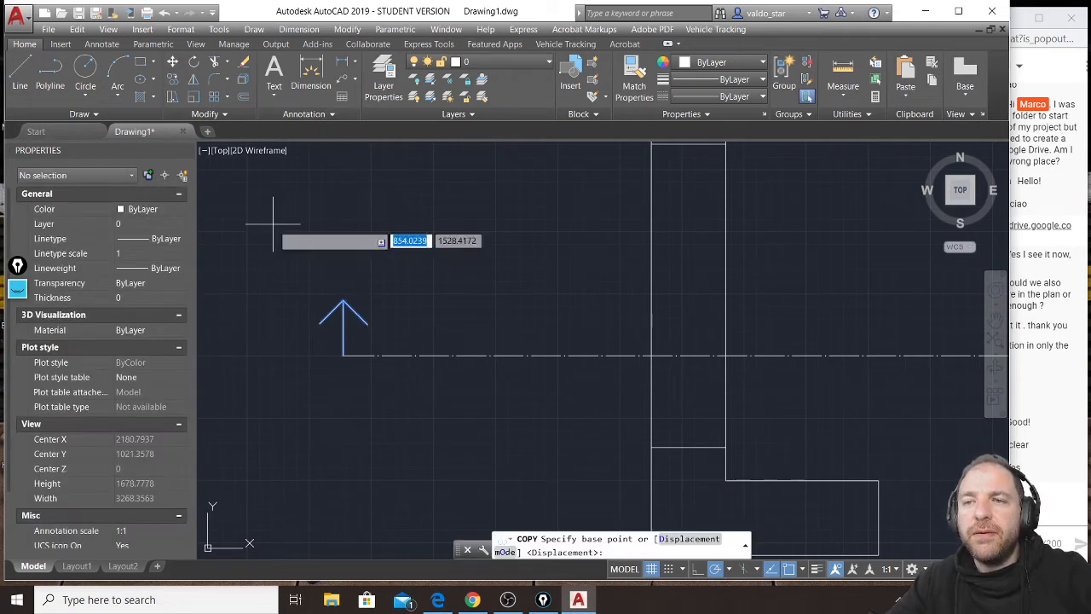
click(343, 354)
scroll(339, 348, down, 5)
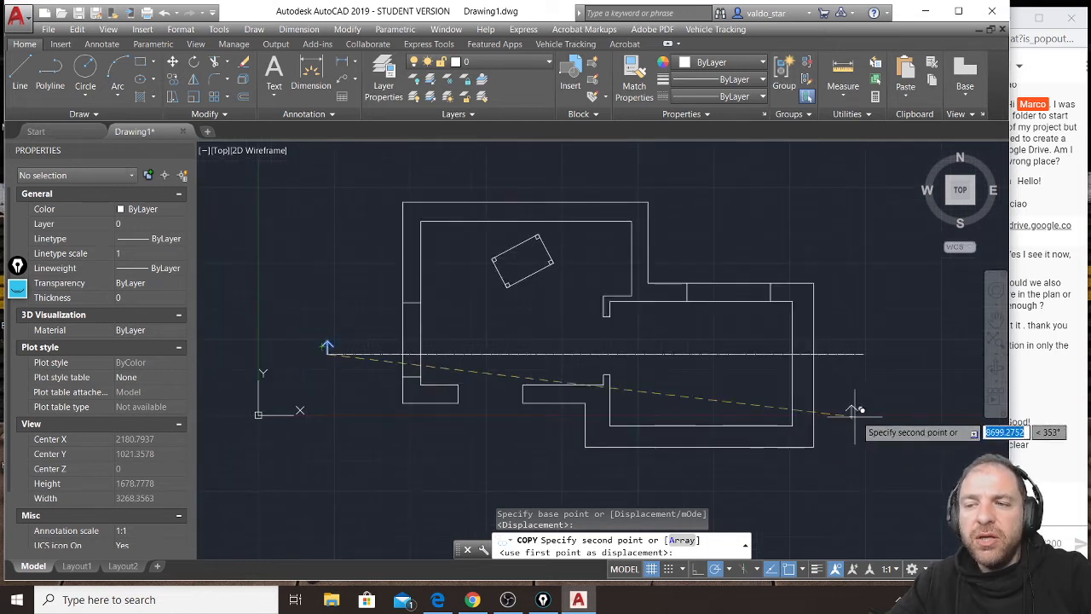
click(864, 347)
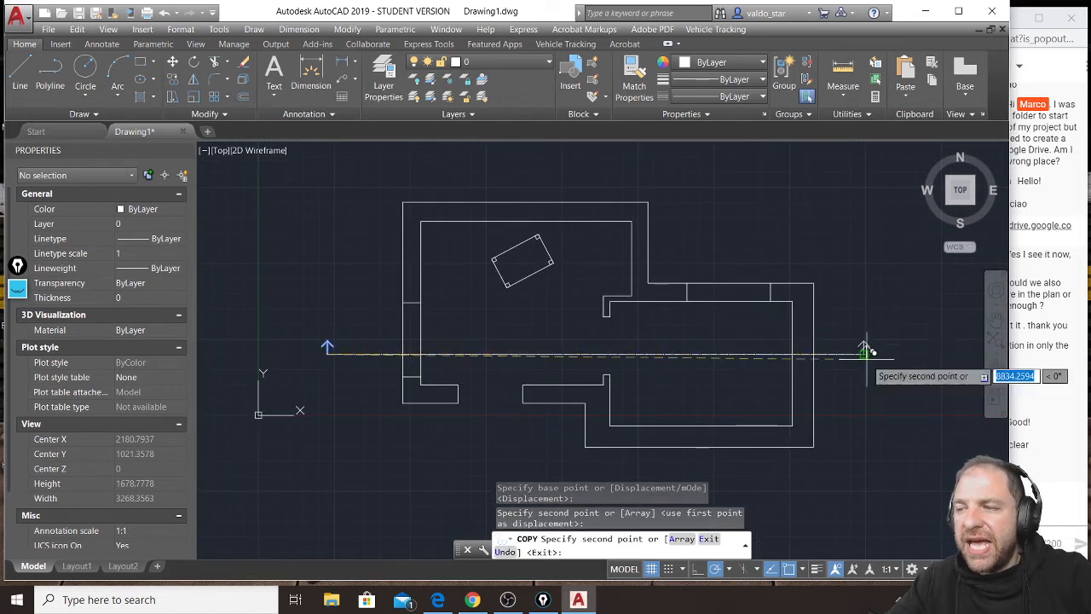
key(Escape)
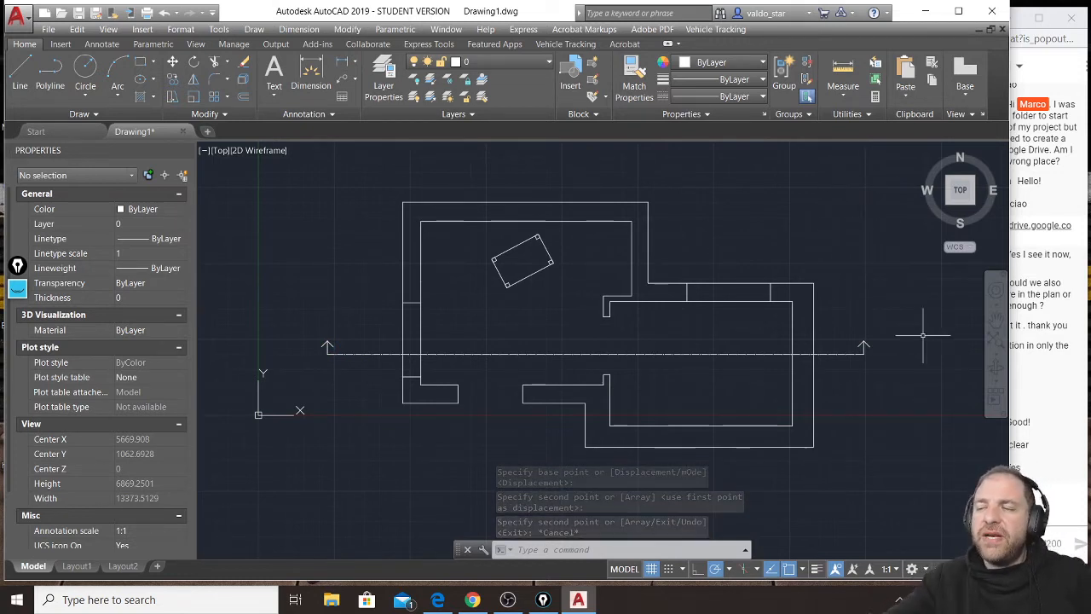
Inspect the copied arrow up close, check the class's replies in the YouTube live chat window, and return to the drawing.
scroll(899, 346, up, 4)
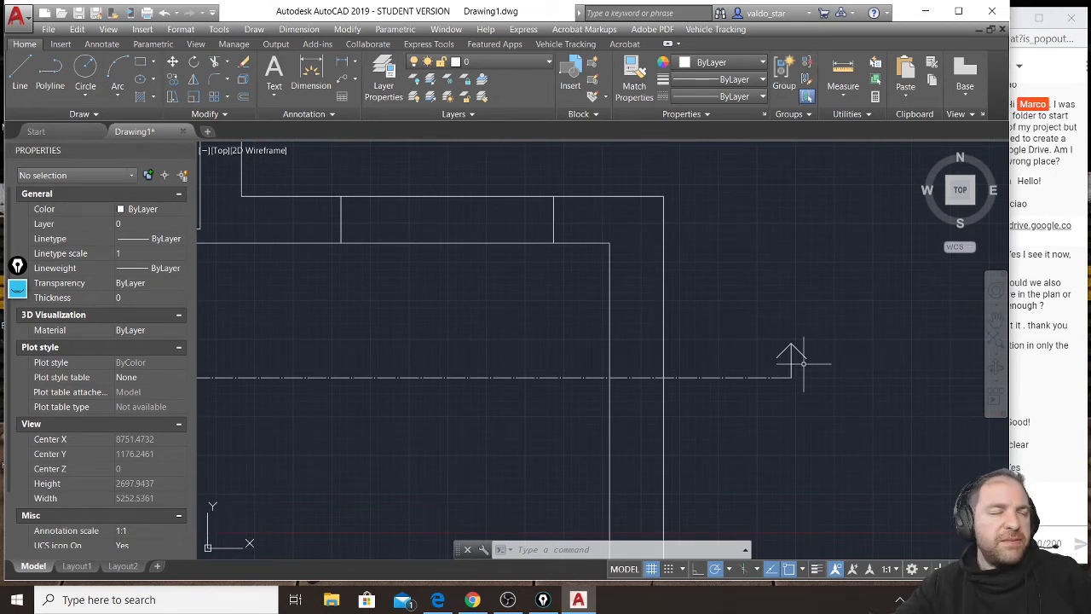
scroll(838, 334, down, 4)
scroll(473, 328, up, 2)
scroll(476, 331, down, 2)
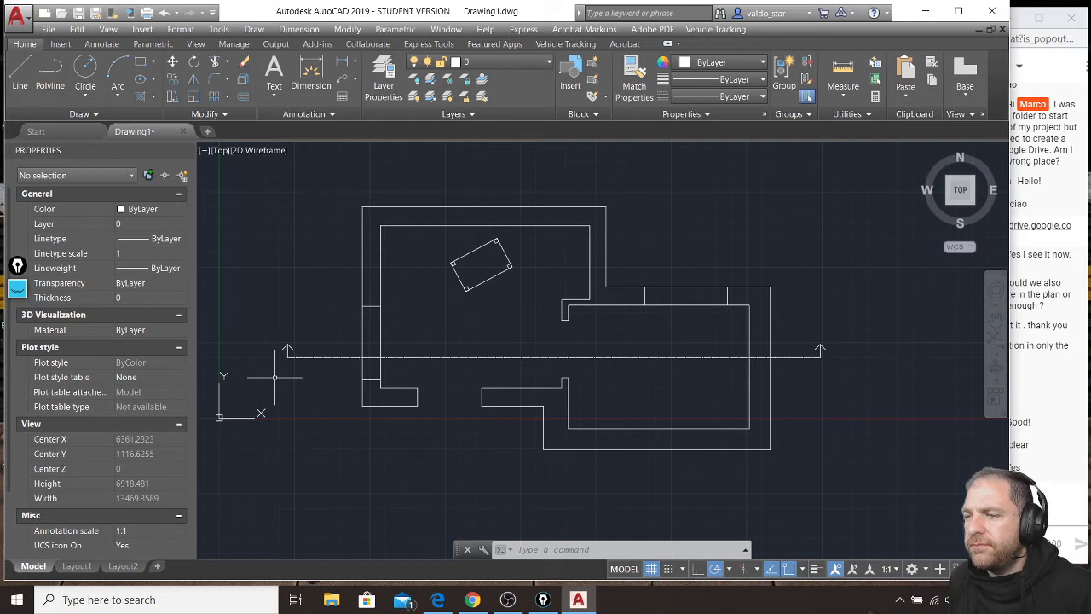
click(1055, 504)
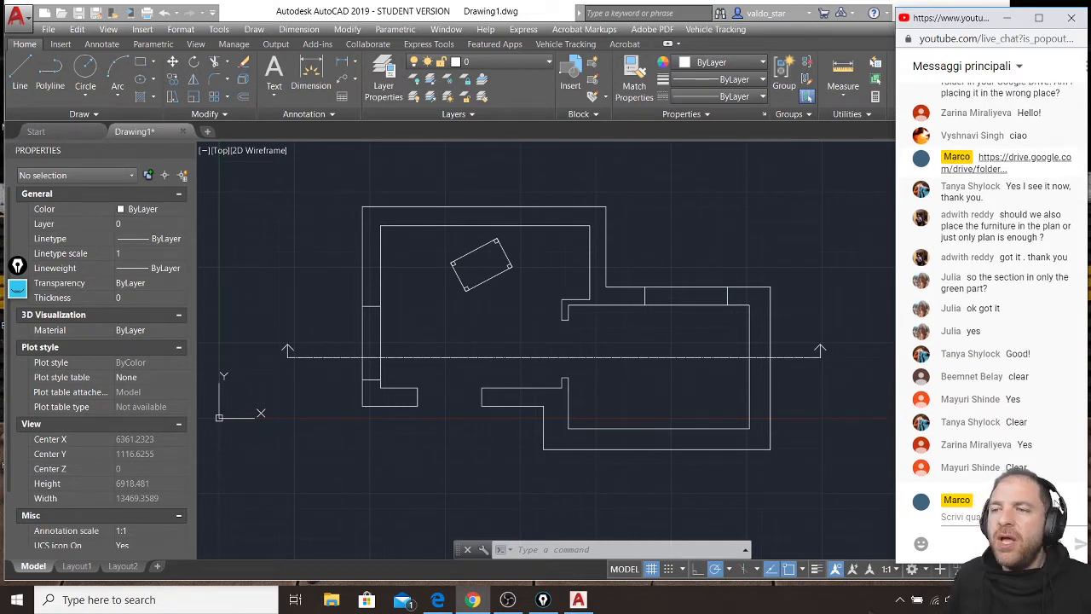
click(696, 277)
Draw a horizontal line just above the floor plan, extending past the plan's left and right sides.
scroll(643, 256, down, 2)
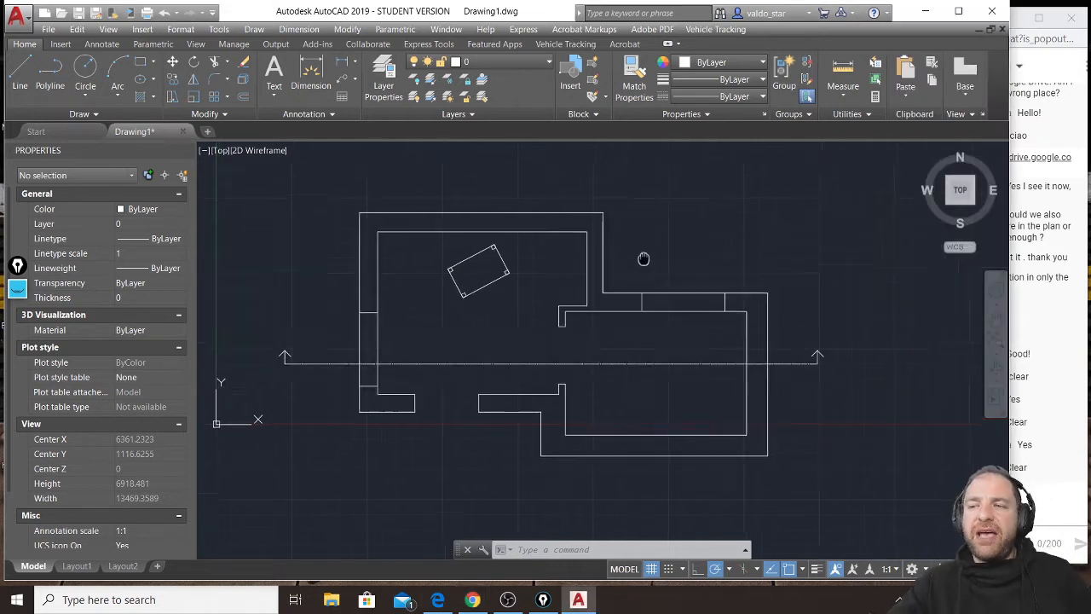
click(20, 75)
middle_drag(433, 257, 382, 284)
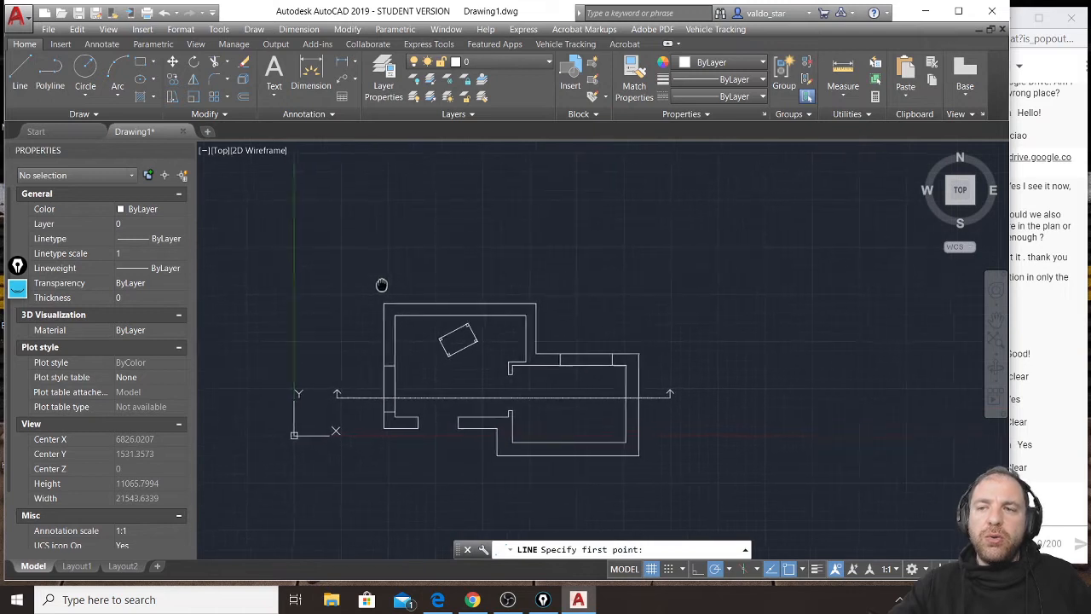
click(314, 280)
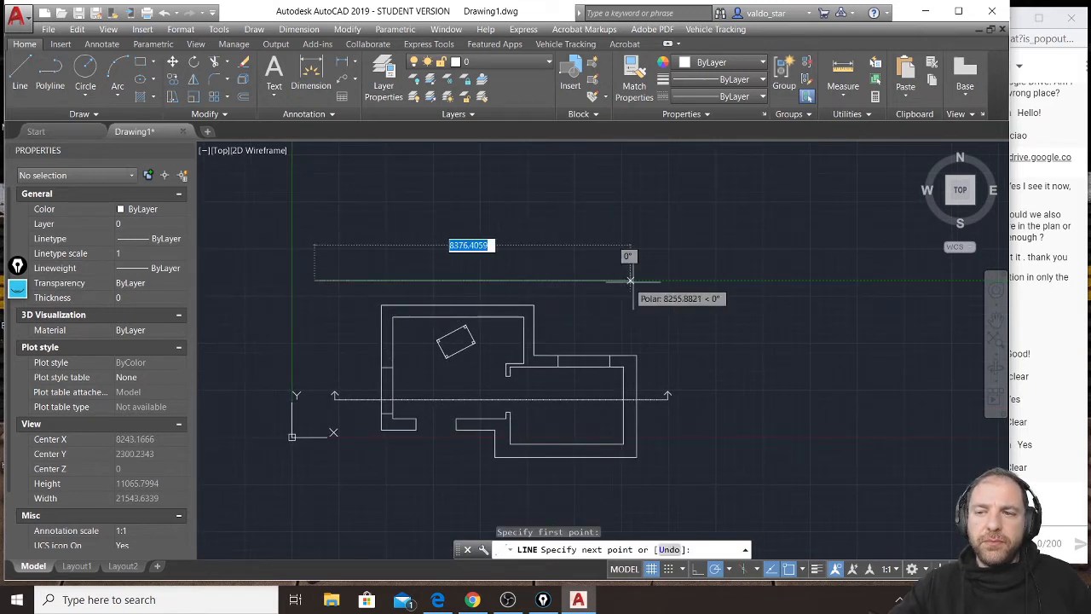
click(681, 280)
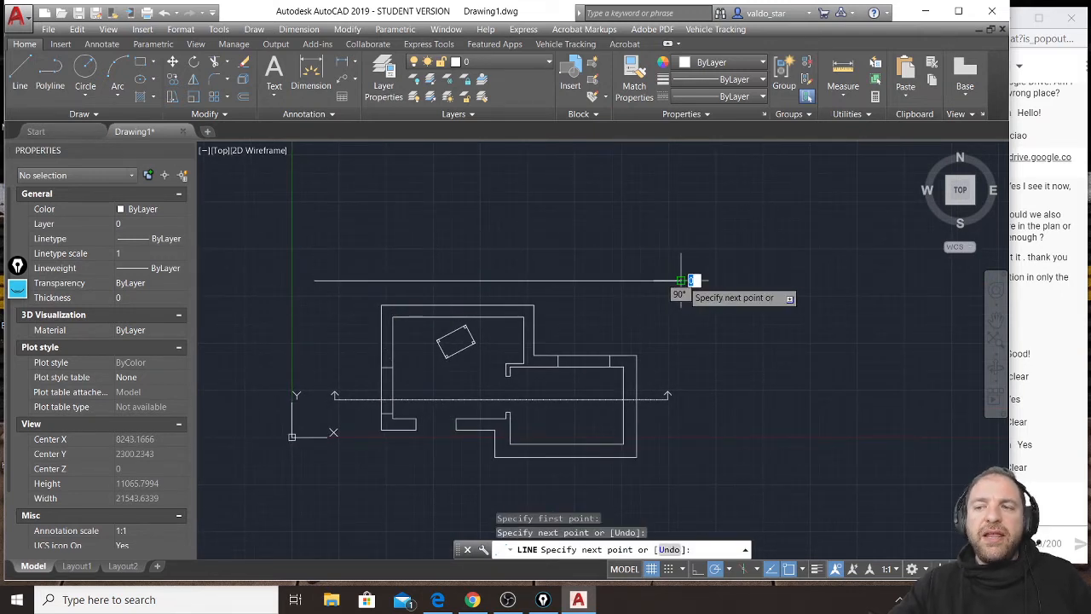
key(Escape)
key(Escape)
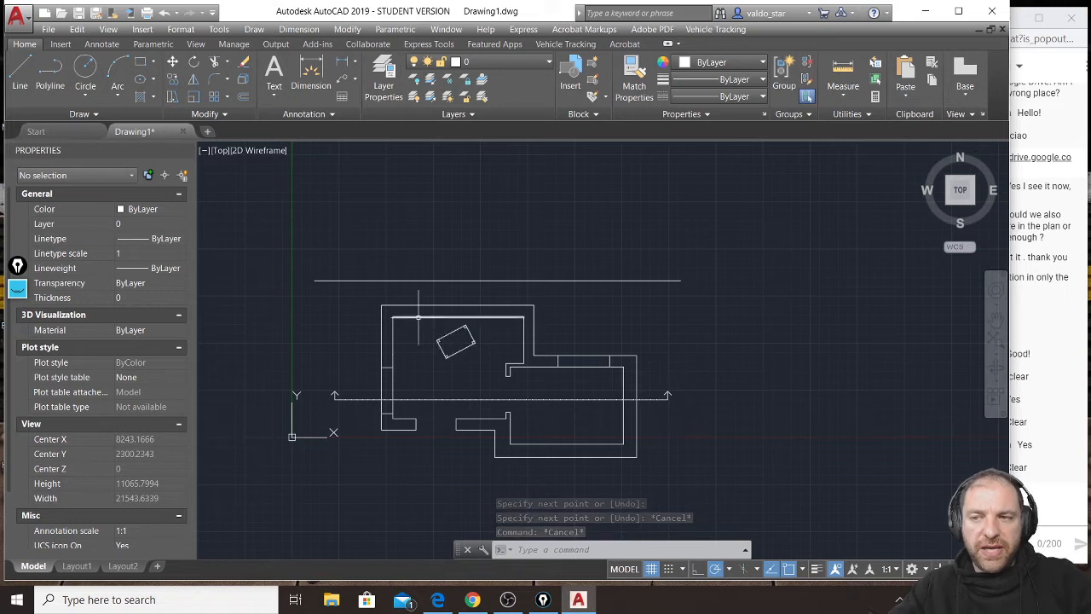
Draw a vertical line from the section line's intersection with the left wall's outer face straight up, well past the horizontal line.
mouse_move(335, 280)
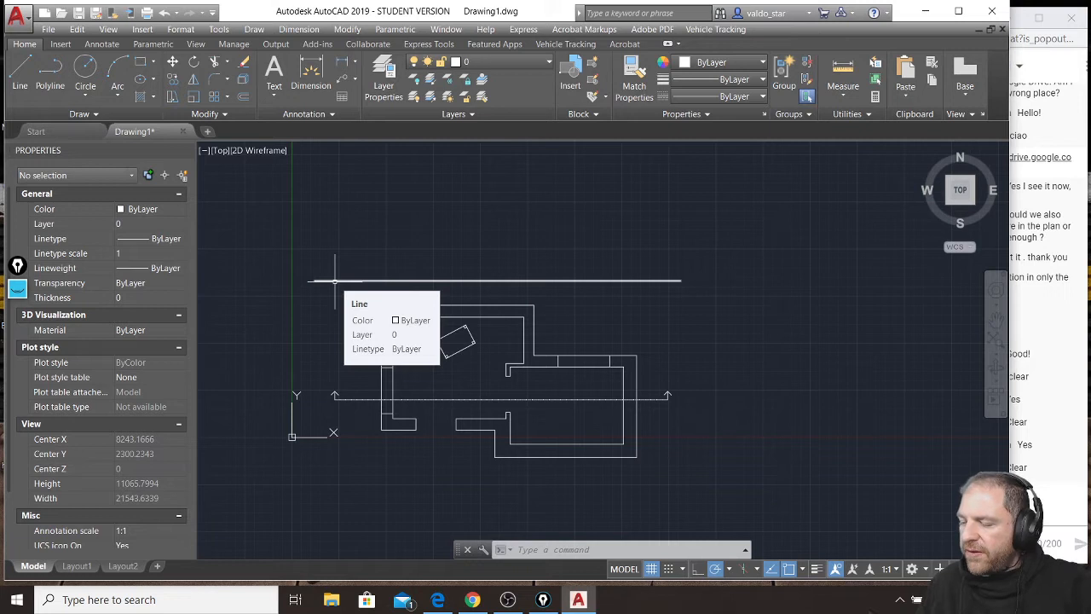
click(19, 75)
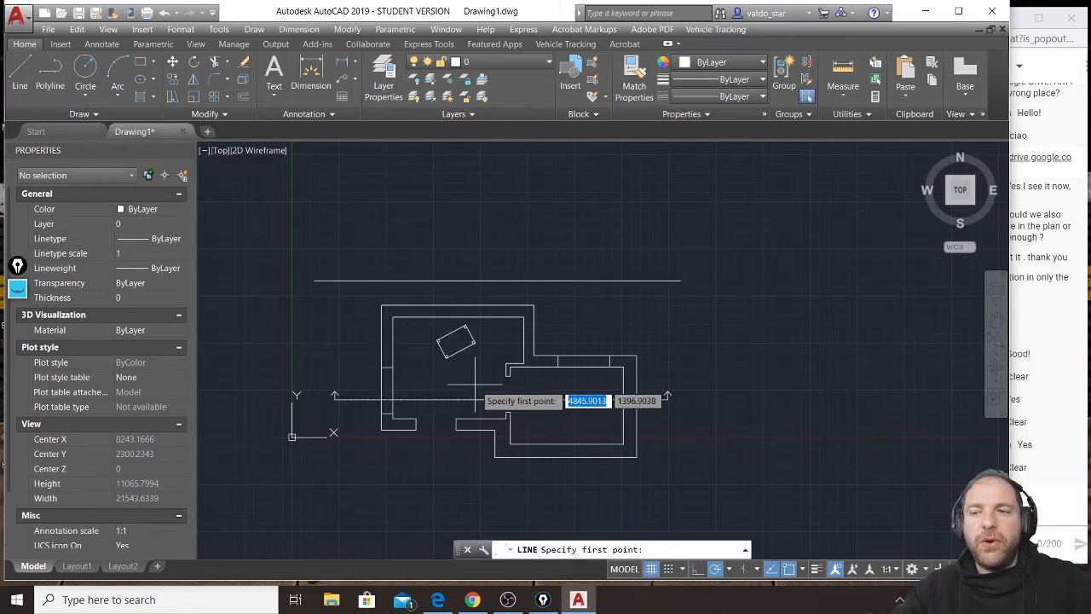
scroll(384, 392, up, 6)
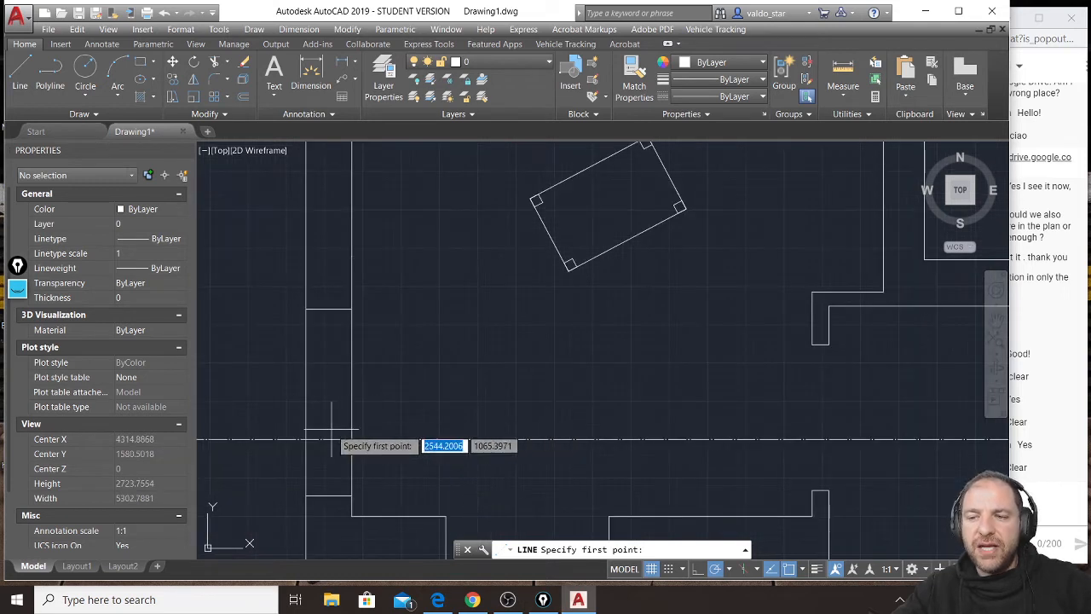
middle_drag(434, 411, 585, 406)
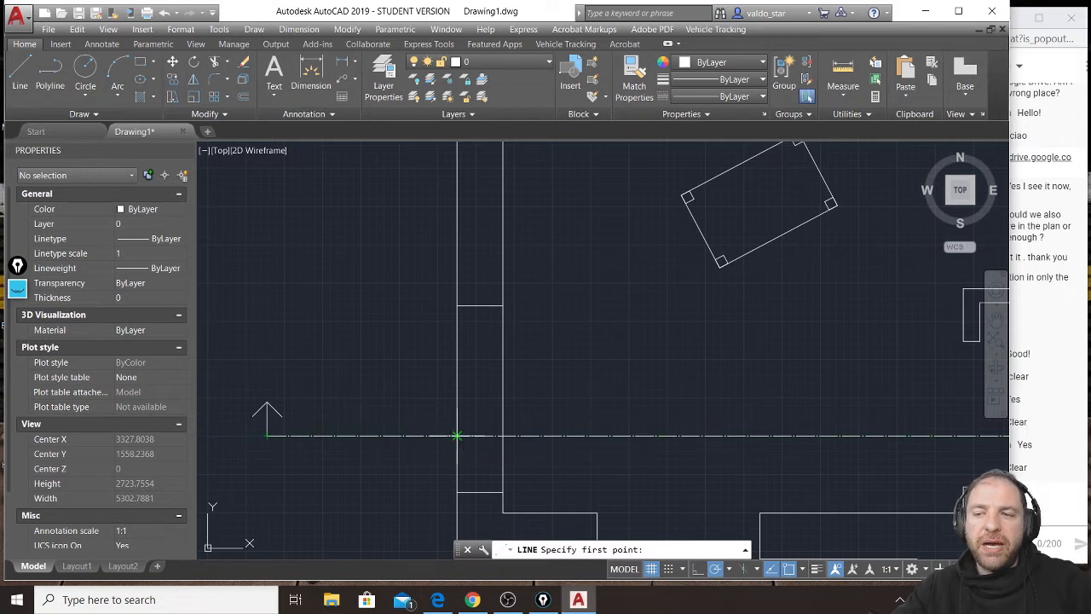
click(456, 435)
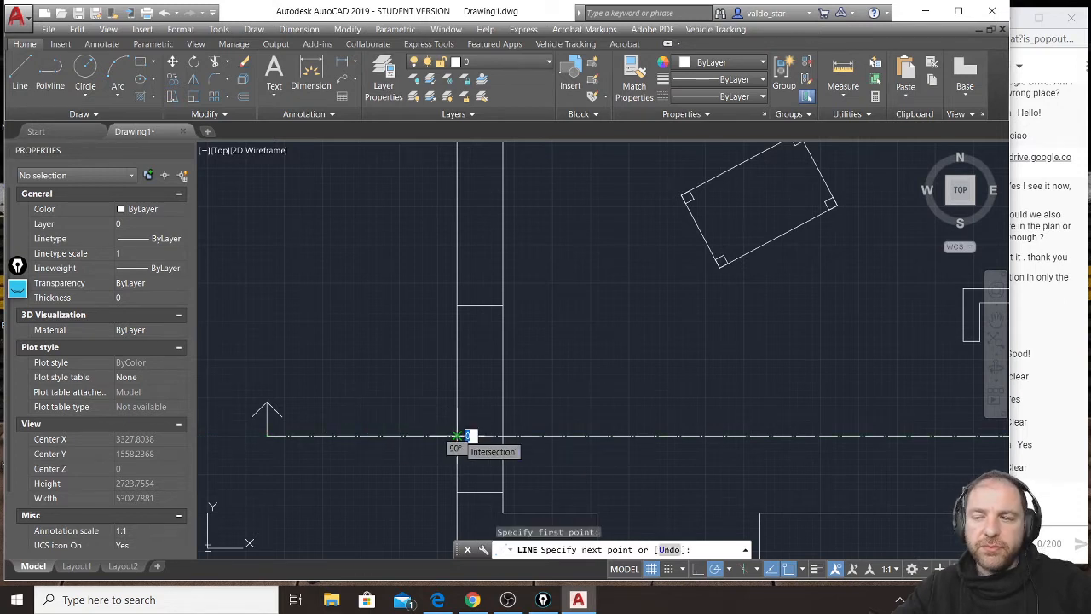
scroll(456, 435, down, 5)
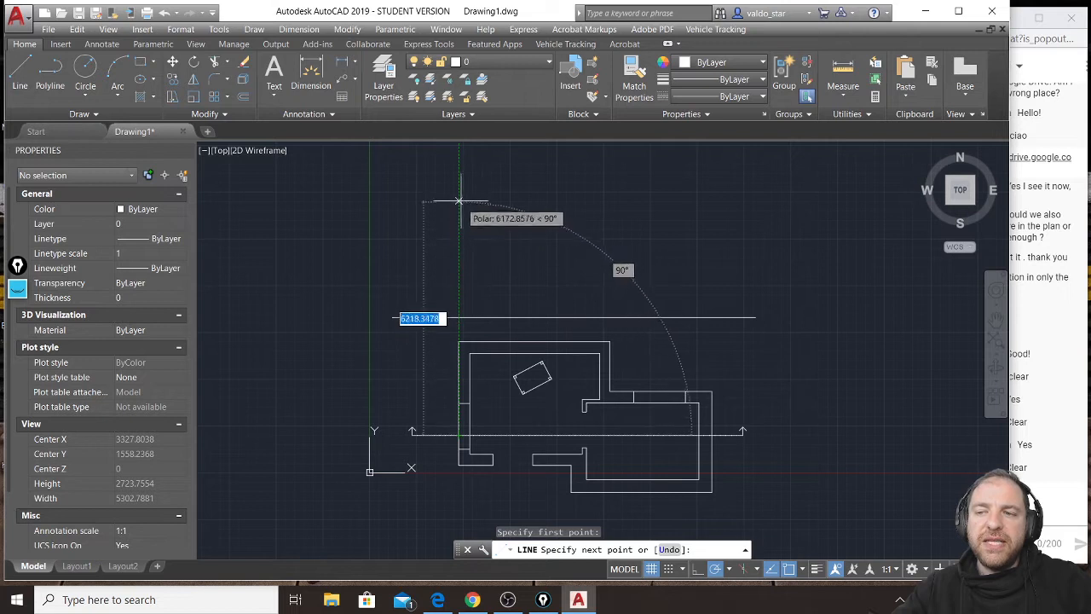
click(459, 157)
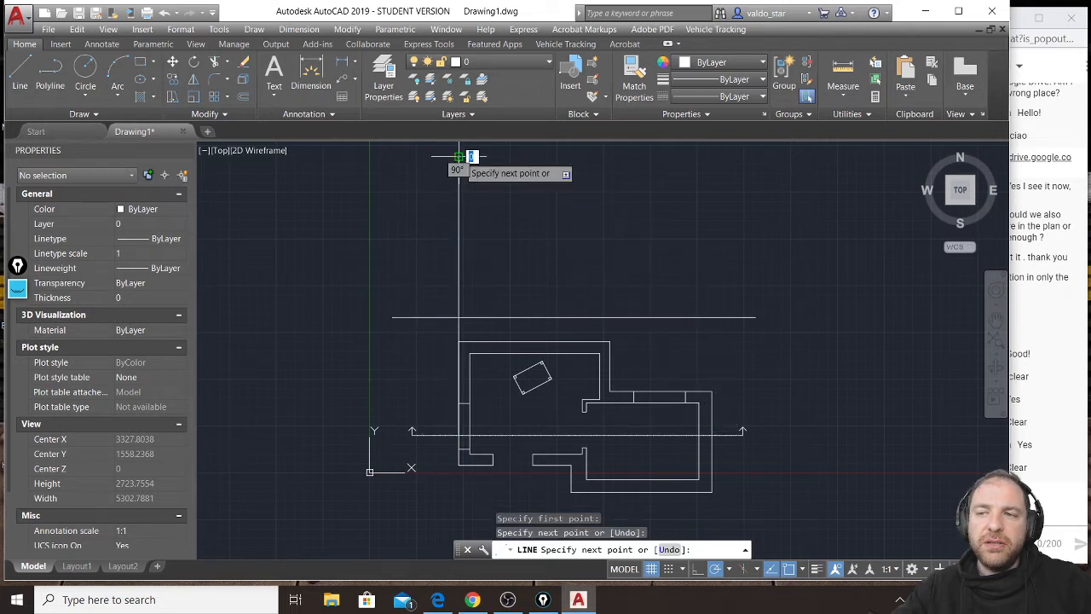
key(Escape)
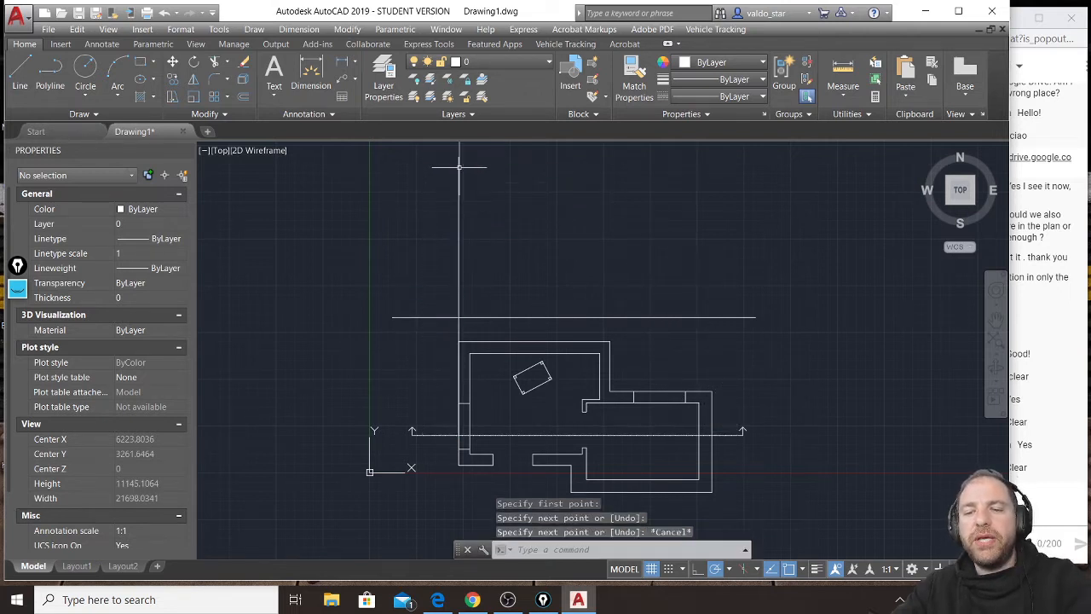
Expand the screen annotation toolbar and mark in pink where the section line crosses the left wall's outer face.
scroll(454, 450, up, 2)
scroll(454, 449, up, 3)
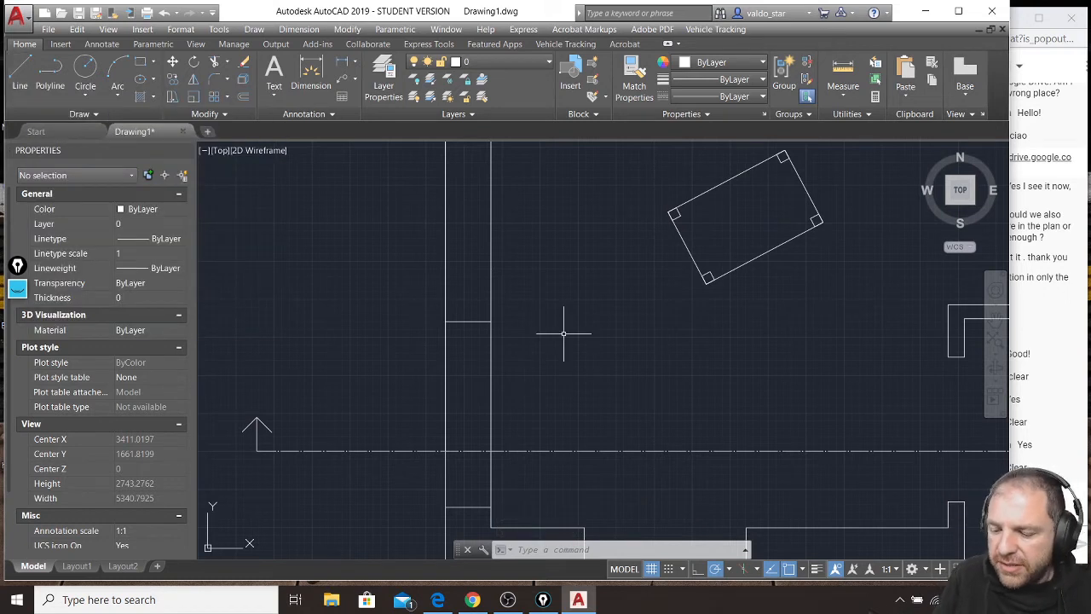
click(18, 288)
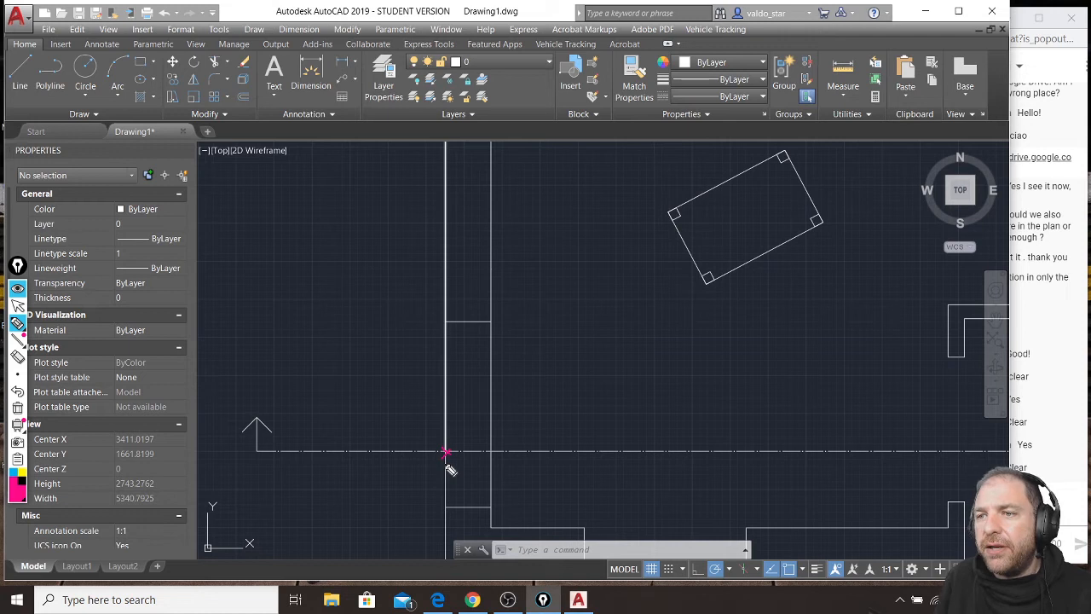
click(445, 322)
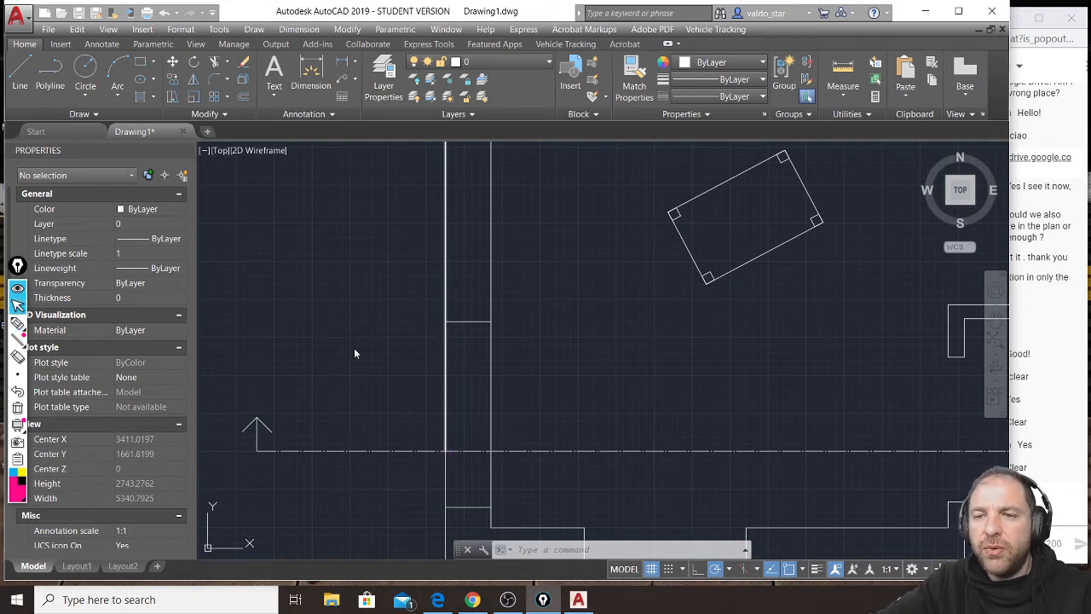
Draw a vertical line from the section line's intersection with the left wall's inner face up to the first projection line's top level.
scroll(567, 424, down, 6)
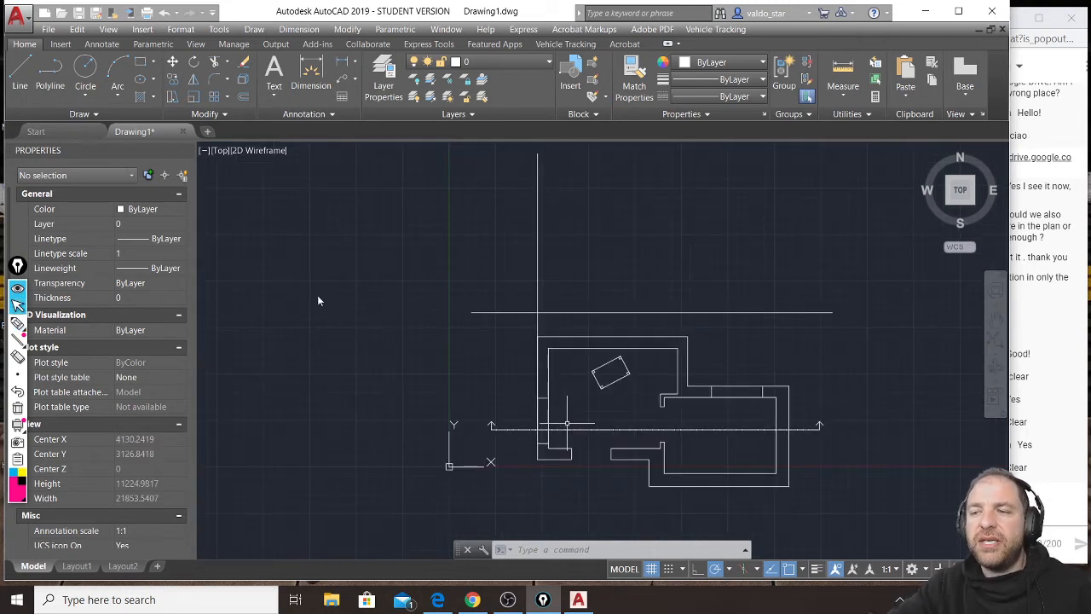
scroll(562, 420, up, 4)
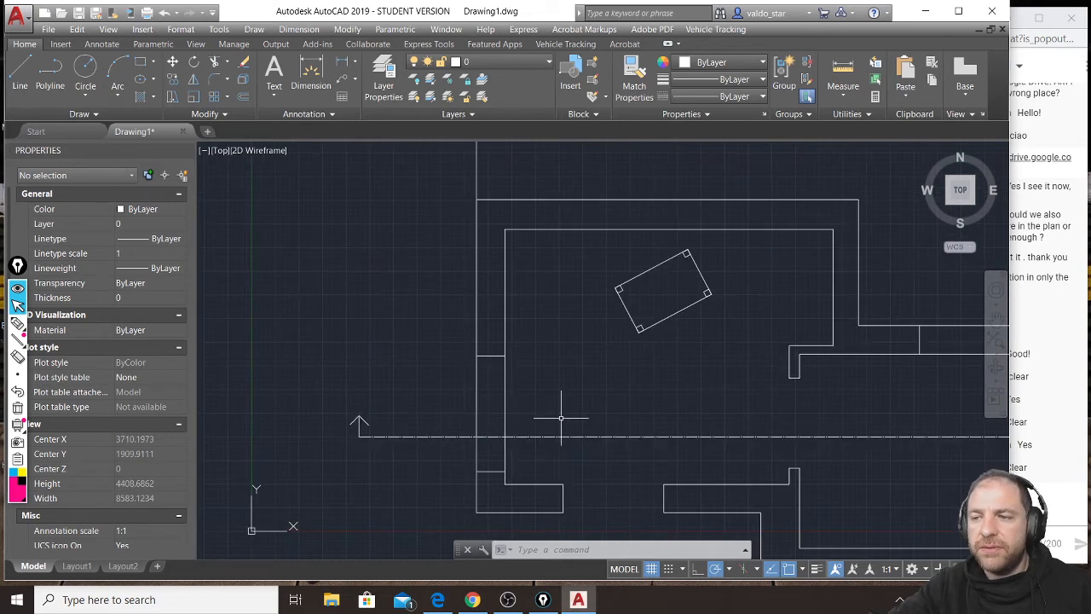
click(28, 75)
click(505, 435)
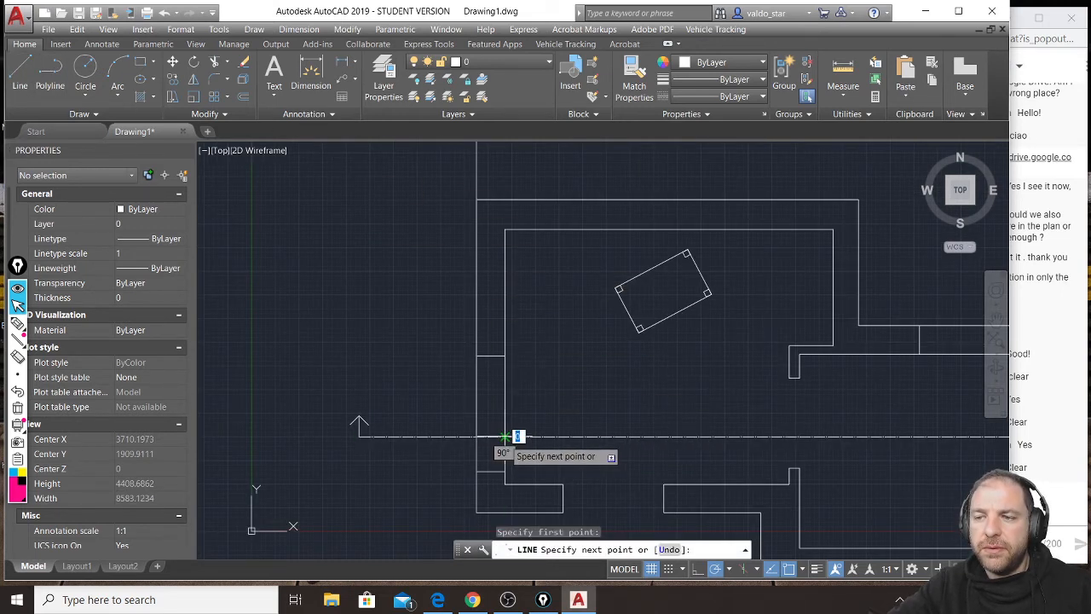
scroll(504, 437, down, 2)
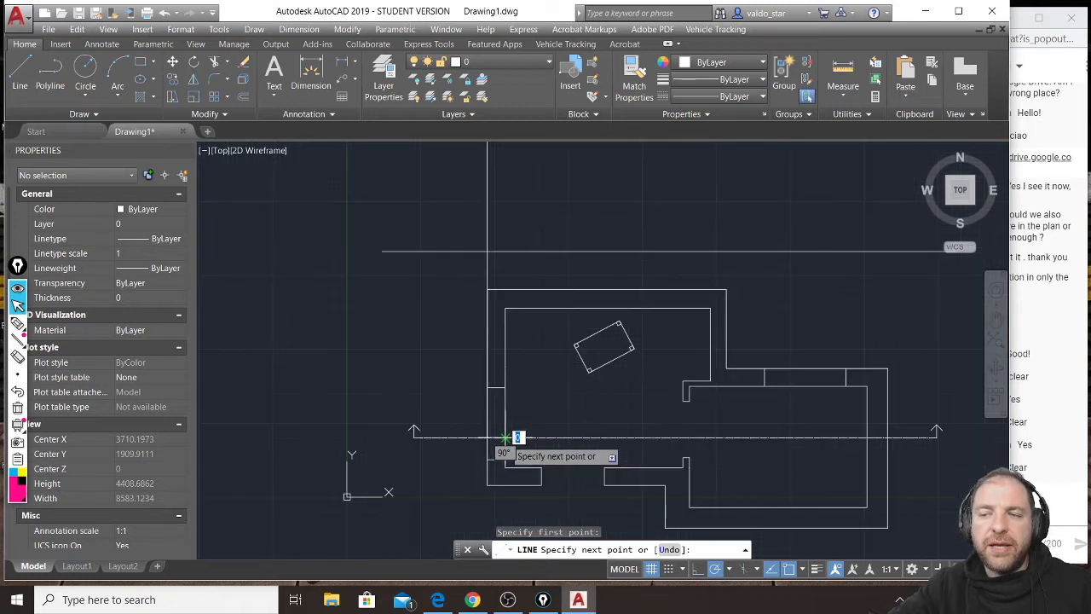
middle_drag(493, 237, 501, 343)
scroll(501, 342, down, 2)
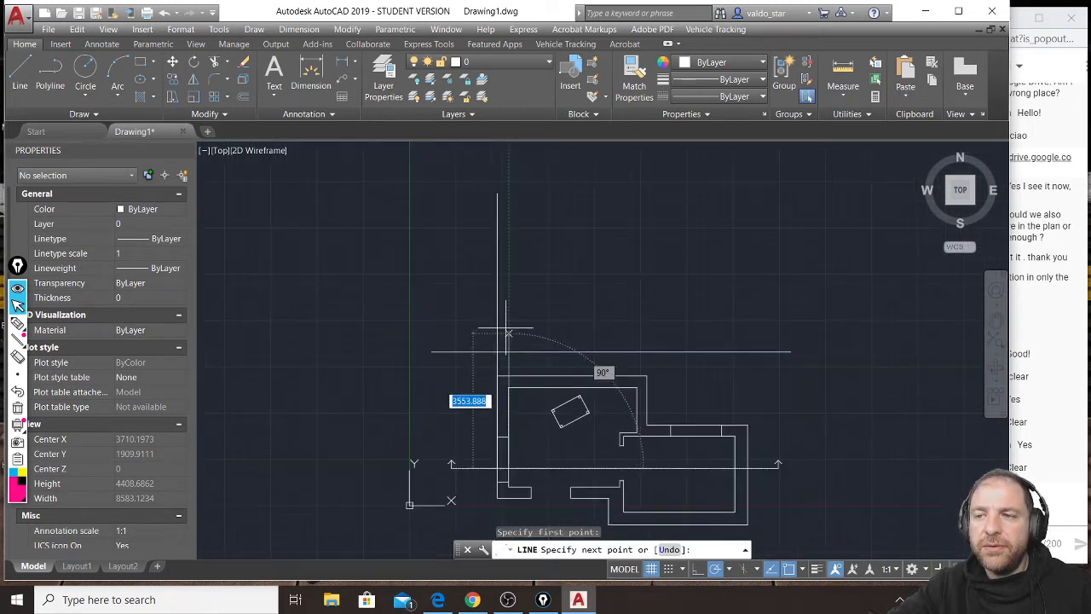
click(508, 193)
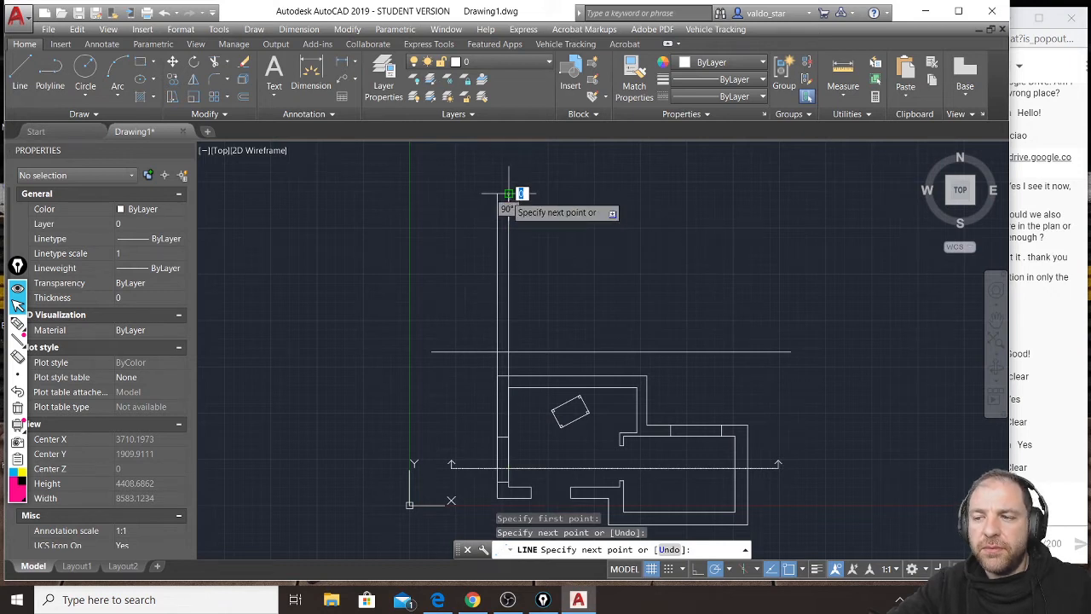
key(Escape)
key(Escape)
key(Escape)
Draw a vertical line from the lower-left corner of the interior wall stub straight up, well past the horizontal line.
scroll(594, 487, up, 2)
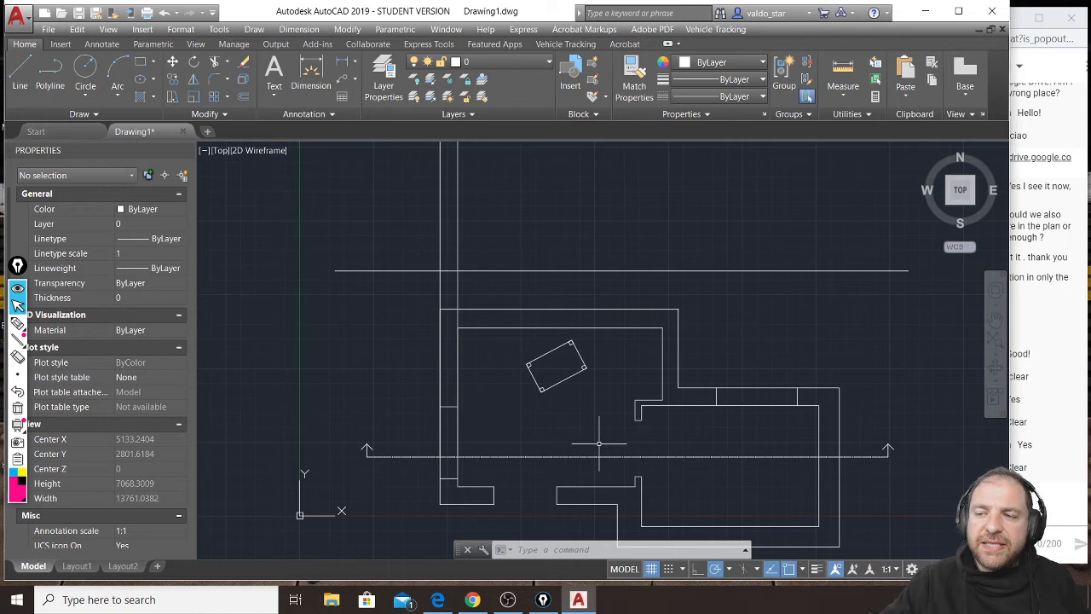
click(26, 81)
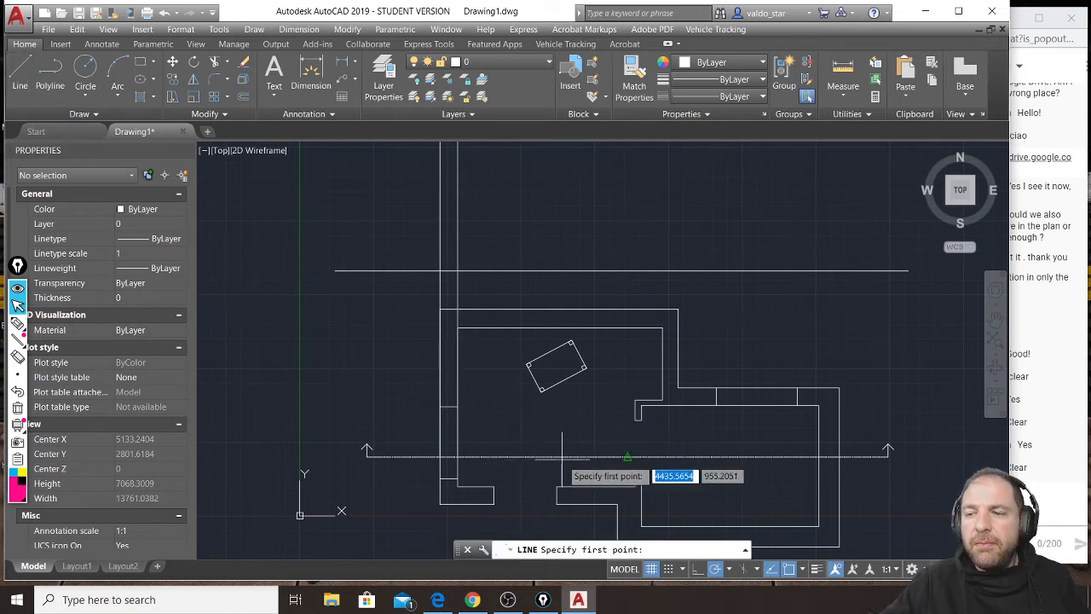
scroll(646, 457, up, 2)
scroll(646, 458, up, 3)
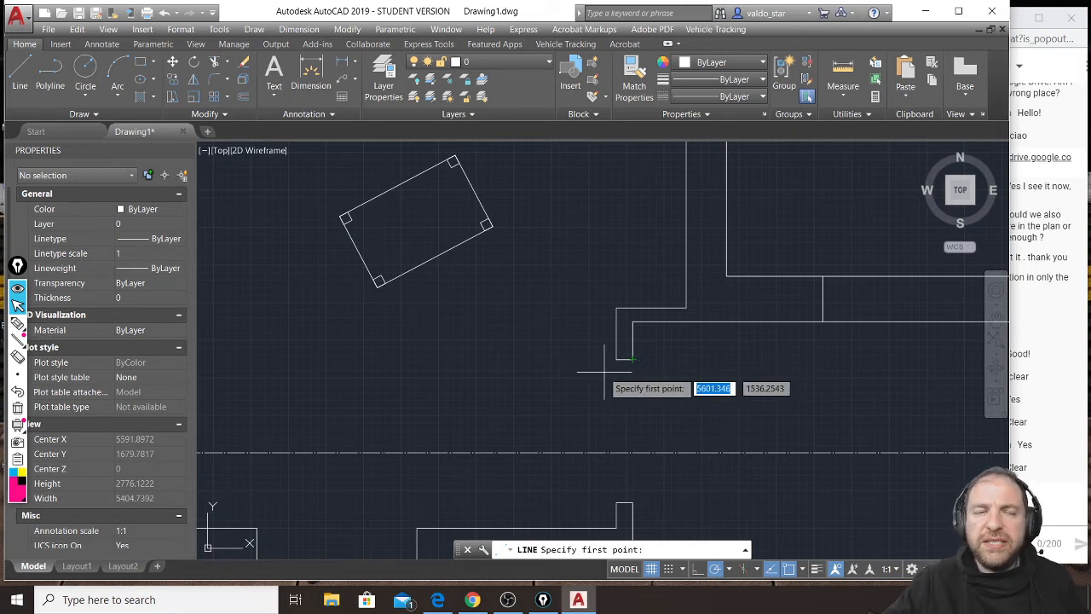
click(616, 359)
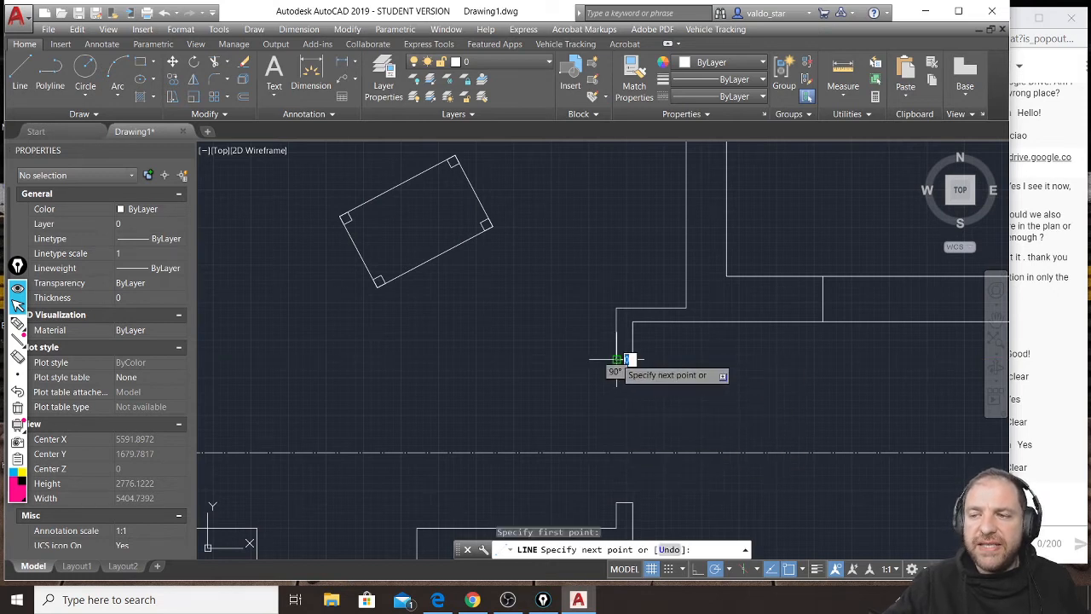
scroll(616, 359, down, 6)
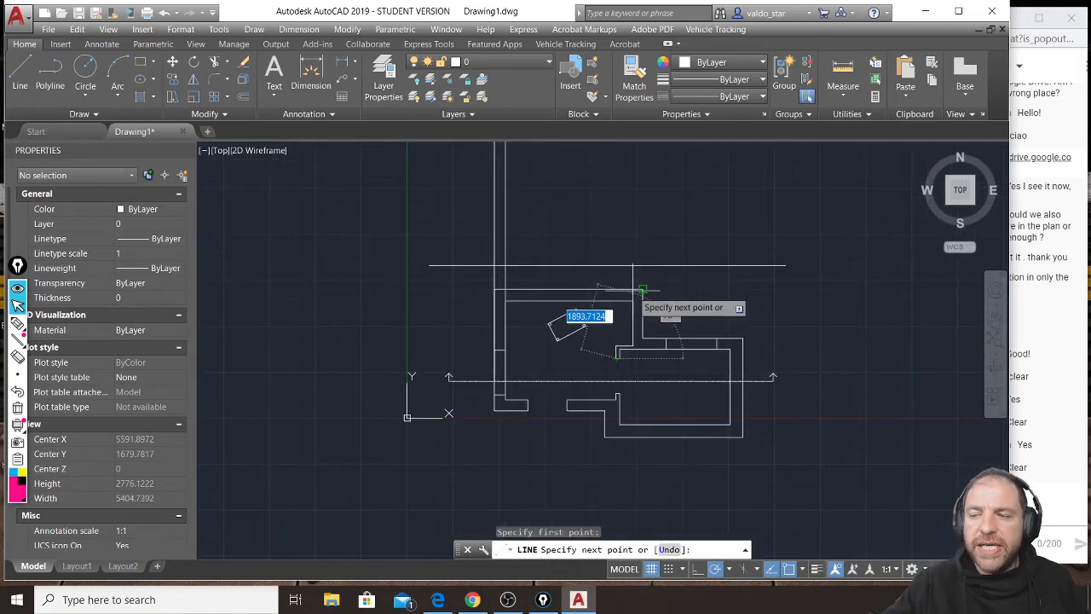
click(616, 159)
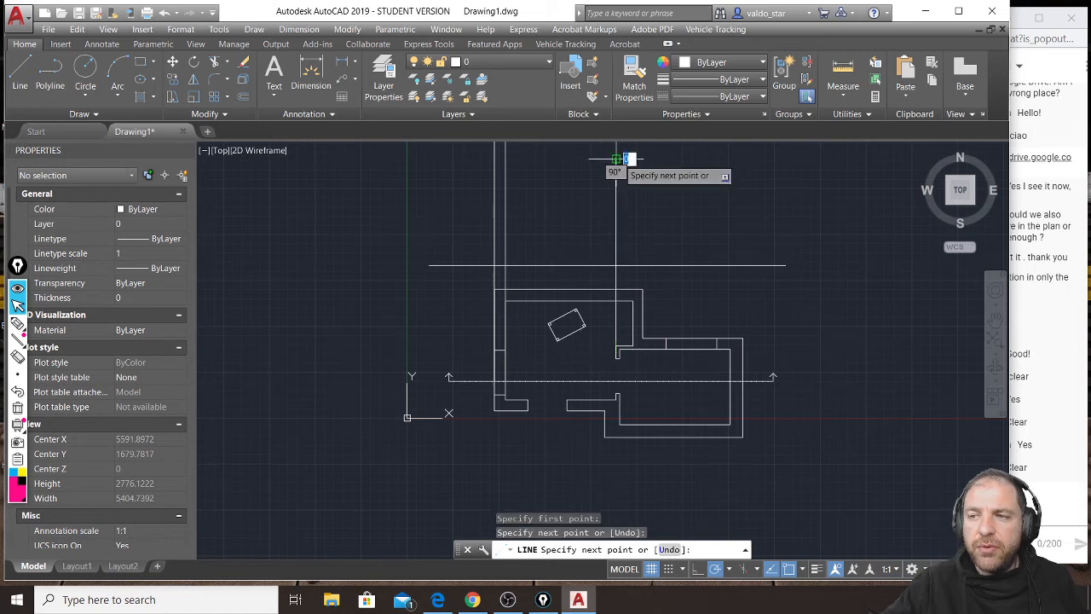
key(Return)
scroll(628, 365, up, 6)
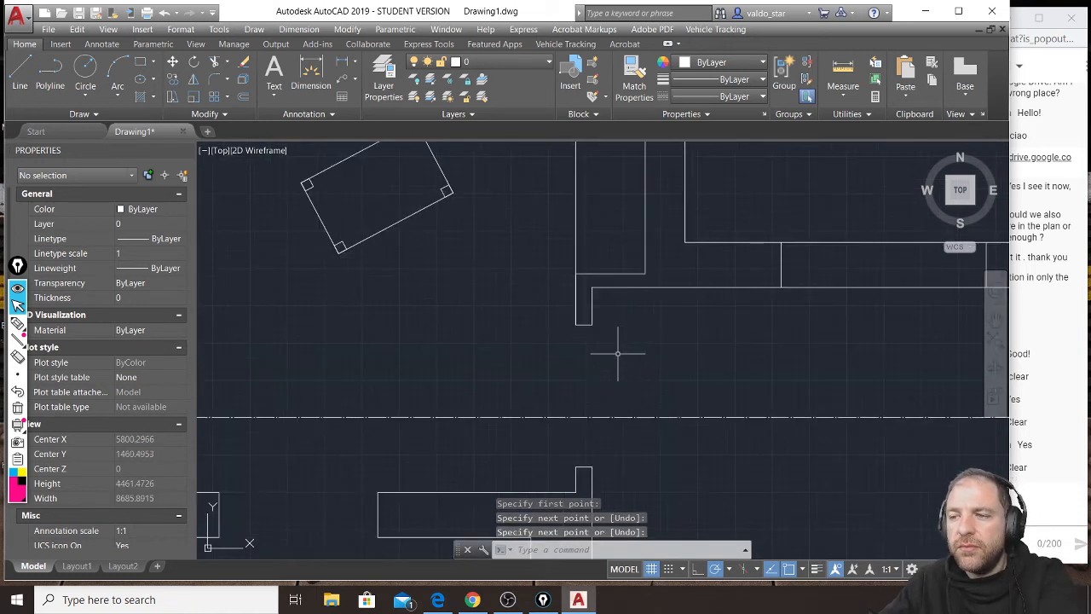
click(585, 325)
mouse_move(593, 326)
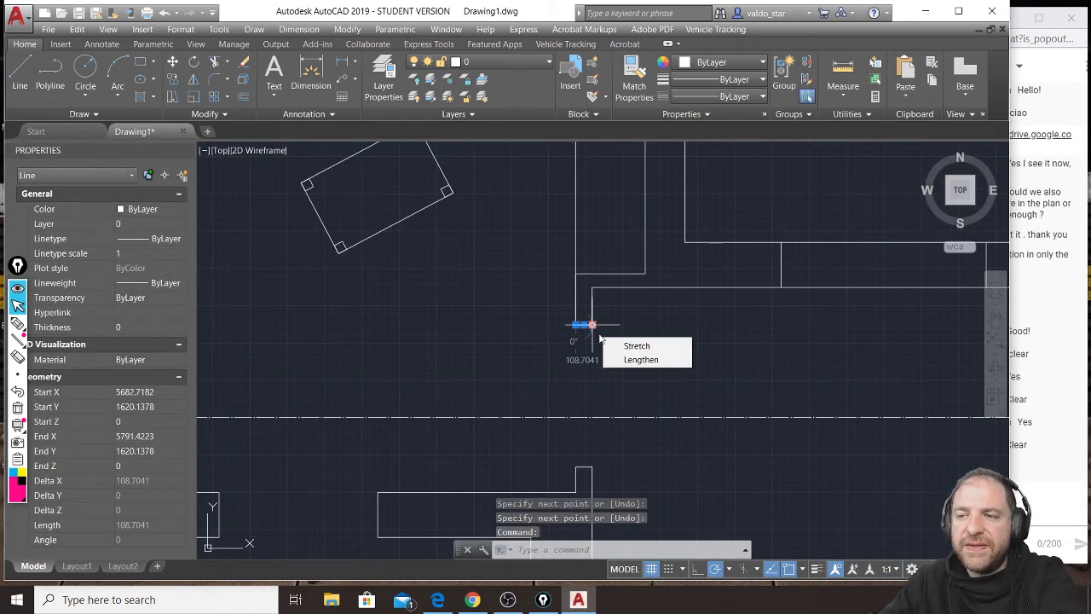
click(1055, 503)
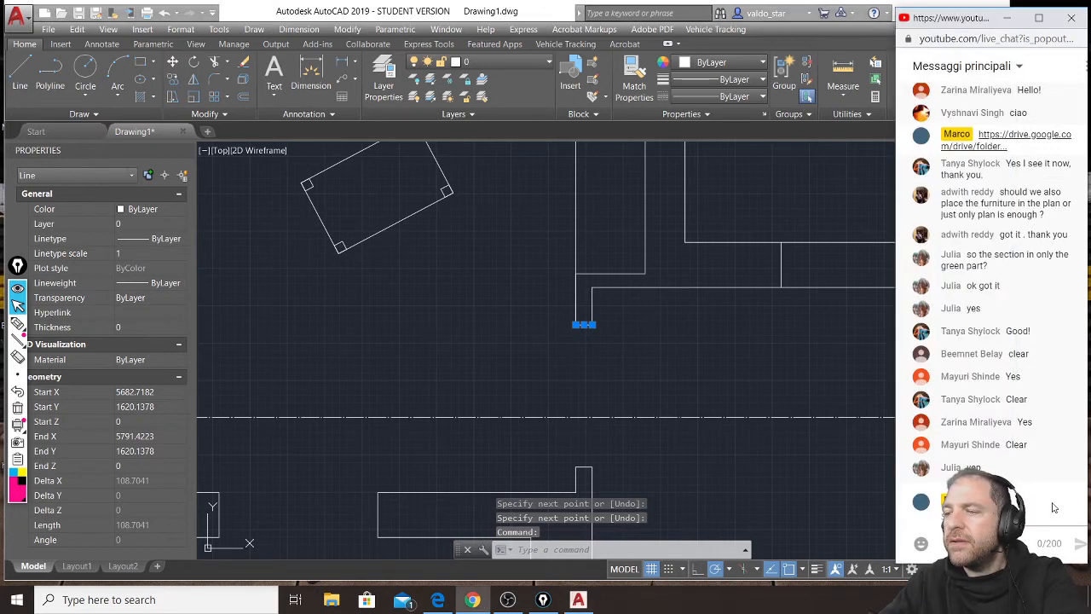
click(680, 377)
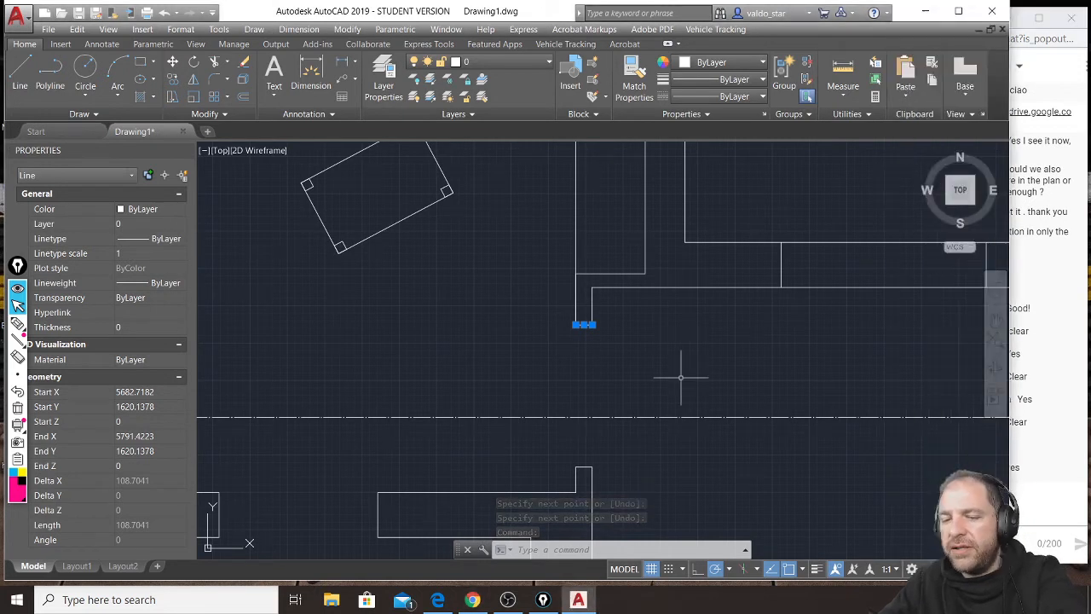
key(Escape)
Draw a vertical line about 5450 units long from the interior wall stub's lower-right corner up past the horizontal line.
click(19, 75)
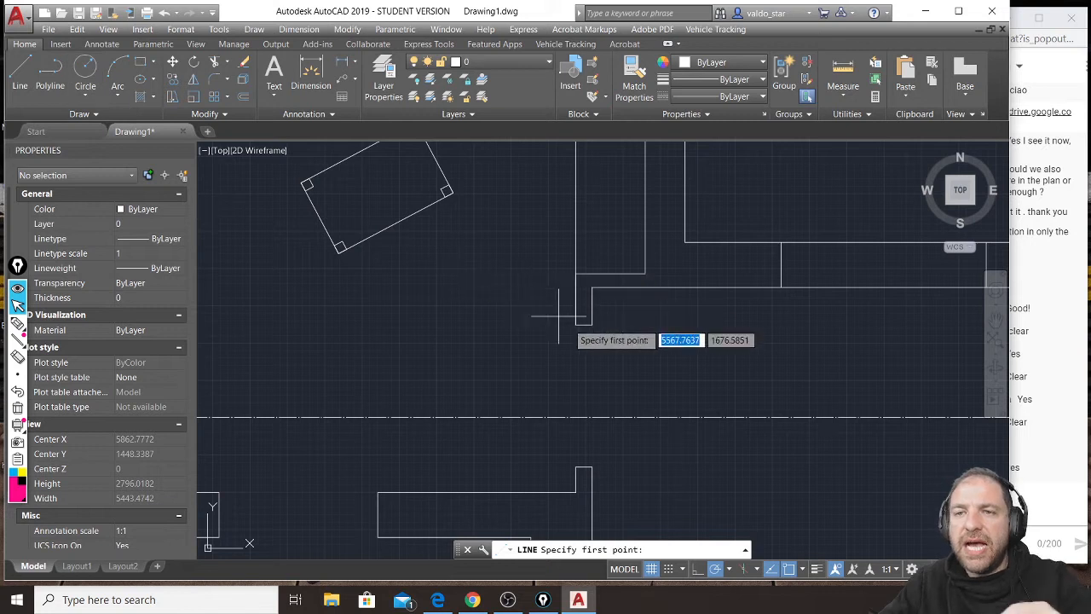
click(590, 320)
scroll(591, 311, down, 3)
middle_drag(618, 349, 602, 455)
scroll(601, 456, down, 4)
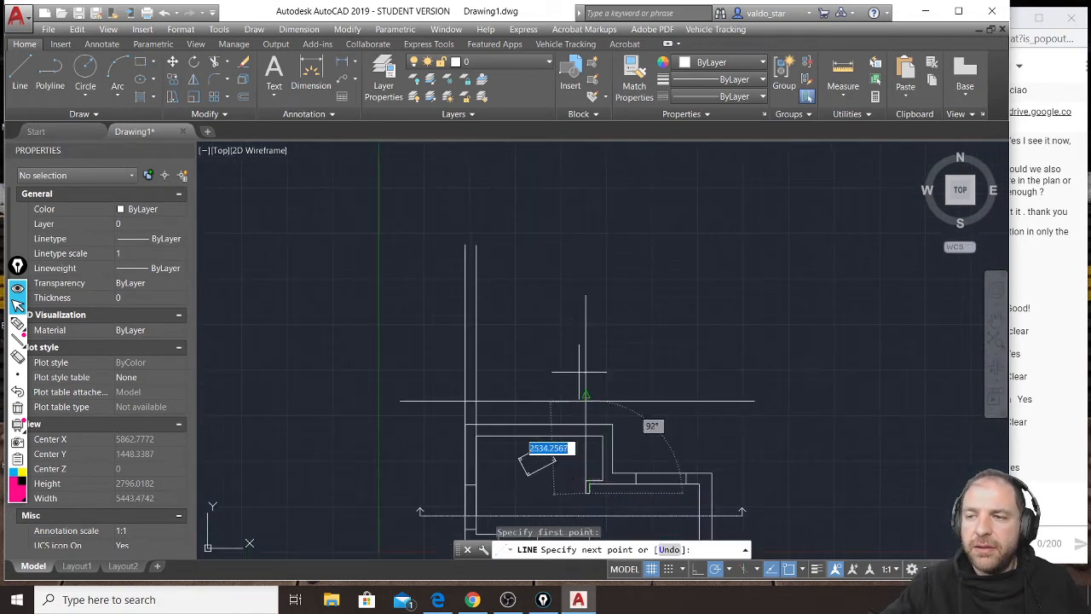
click(590, 294)
key(Return)
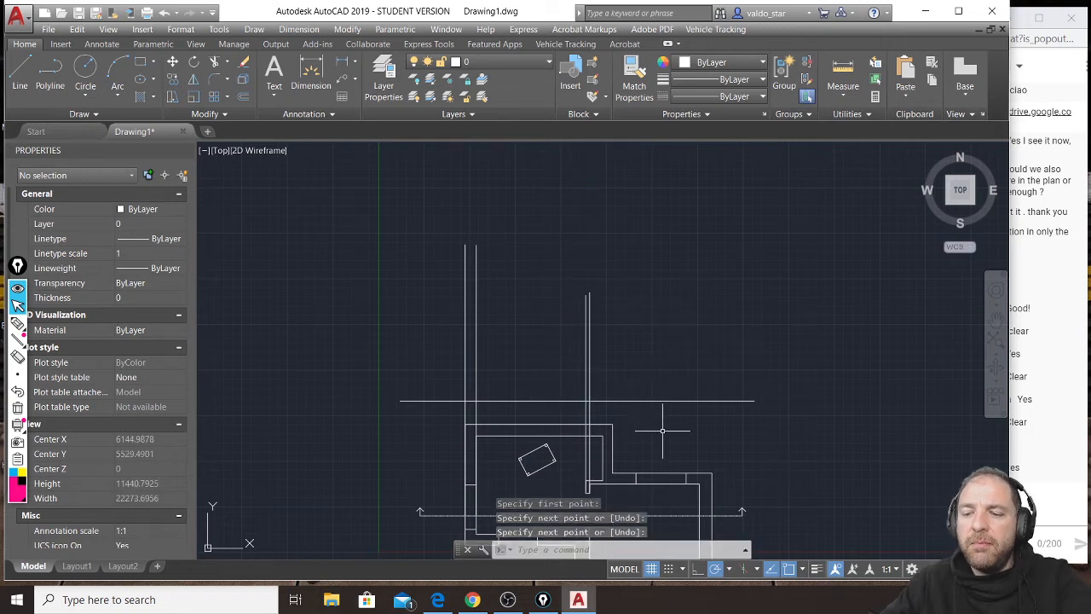
Draw a vertical line from the left edge of the right room's window, at the wall's inner face, up past the horizontal line.
middle_drag(660, 426, 649, 362)
scroll(598, 437, up, 2)
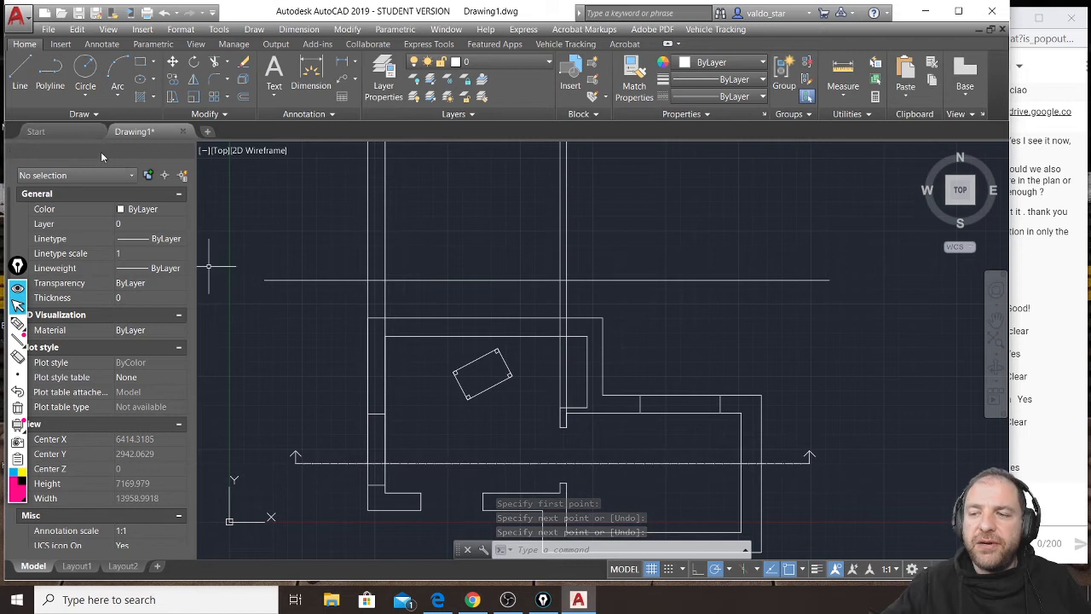
click(19, 72)
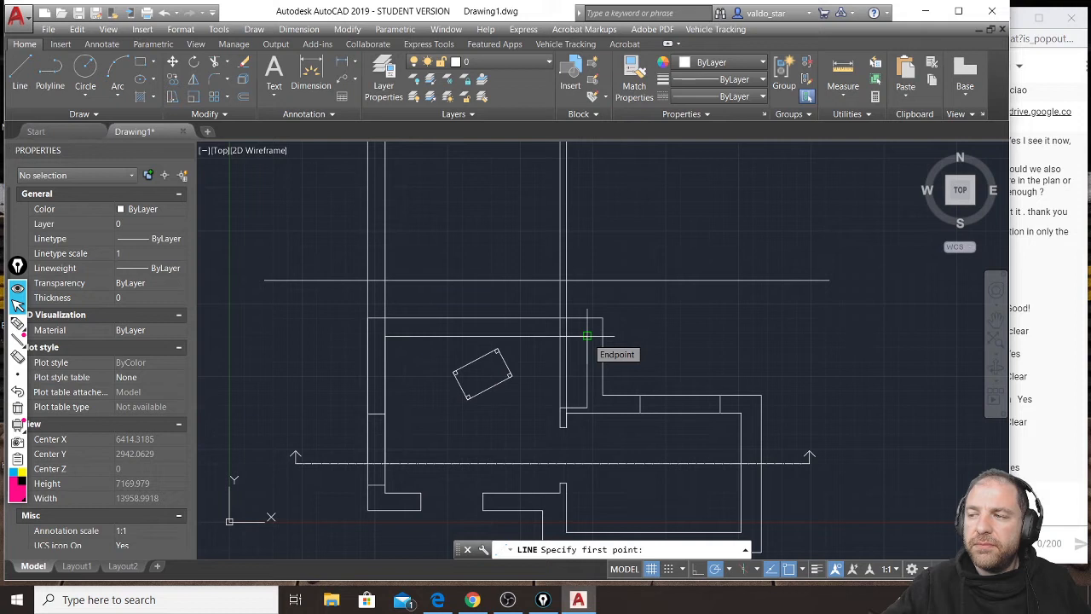
click(1022, 8)
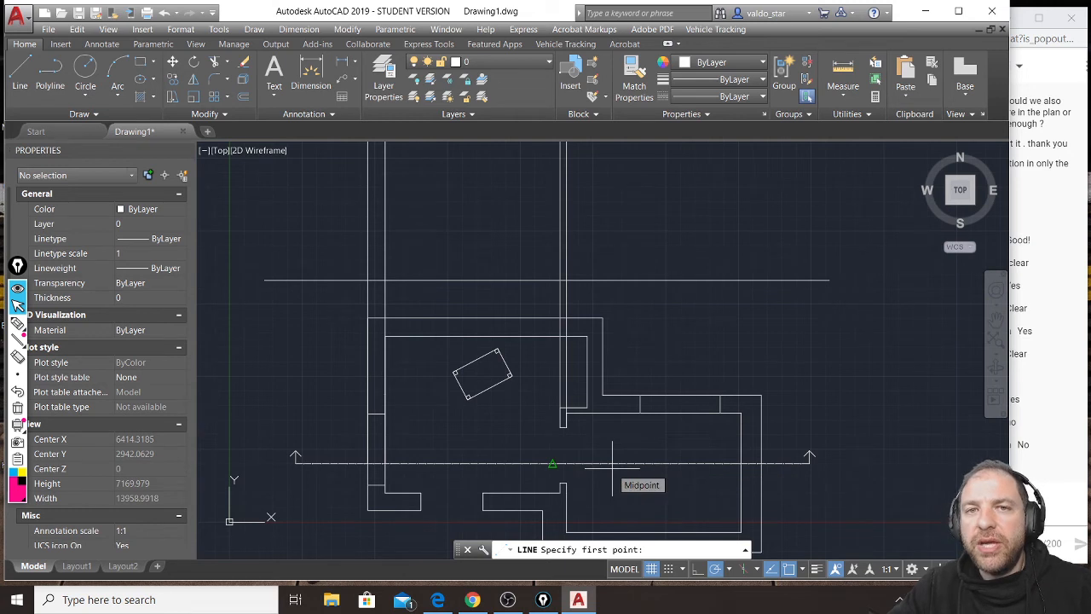
click(640, 413)
middle_drag(645, 316, 623, 411)
click(629, 179)
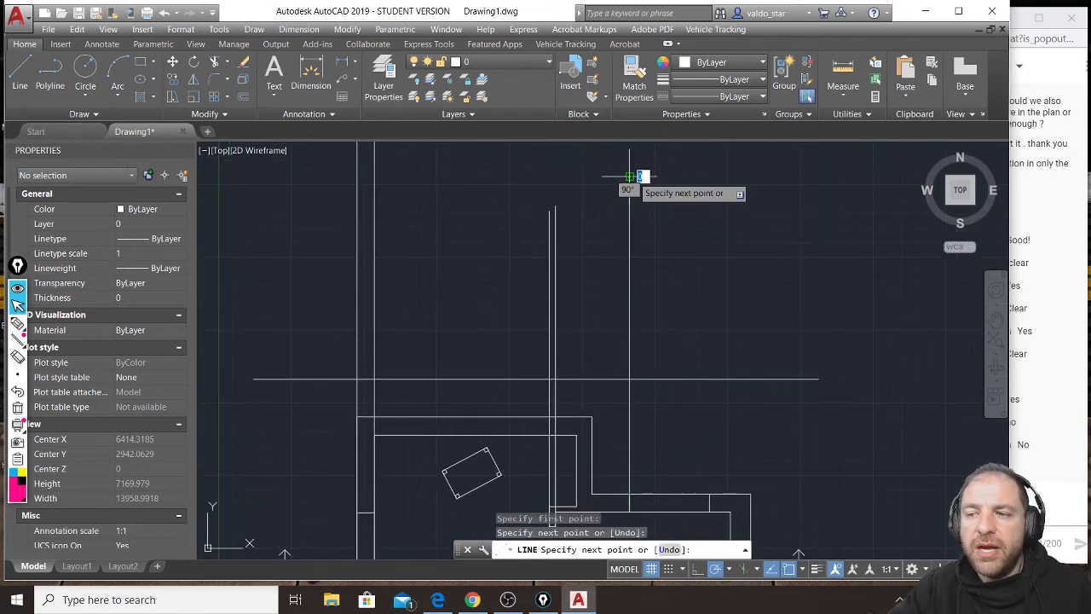
key(Escape)
Draw a vertical line about 5021 units long upward from the right edge of that window at the wall's inner face.
middle_drag(707, 455, 693, 382)
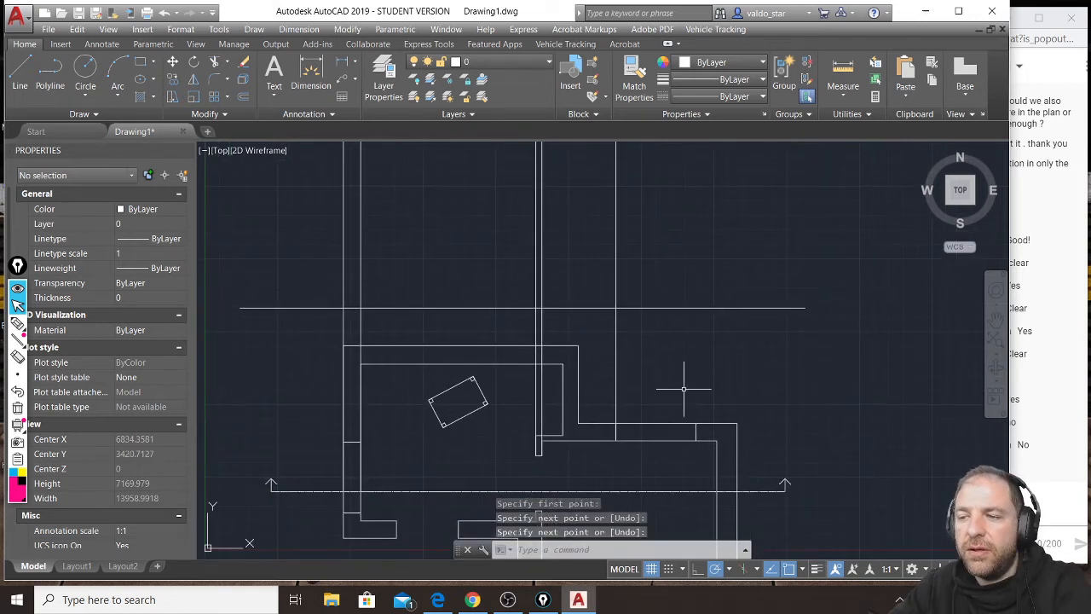
key(Return)
click(695, 441)
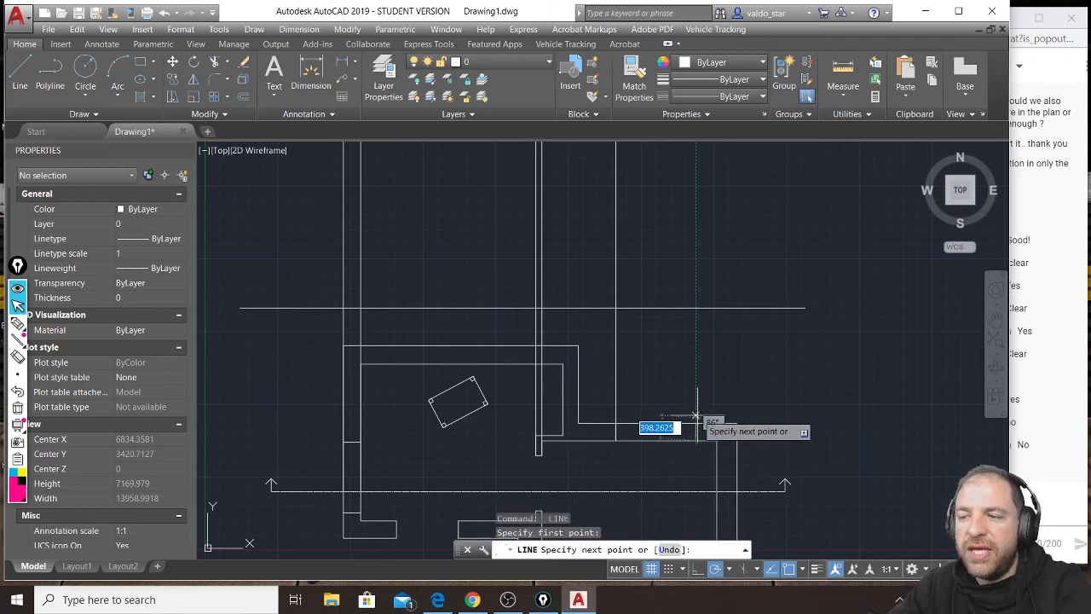
click(696, 147)
key(Escape)
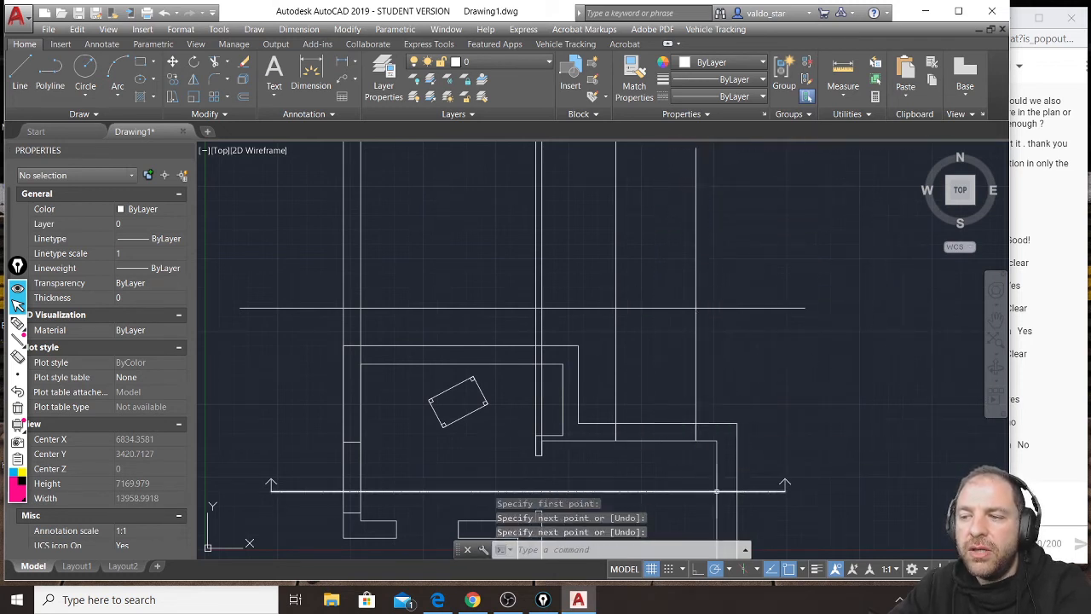
Draw vertical lines from the section line's intersections with the right wall's inner and outer faces up past the horizontal line.
key(Return)
click(716, 491)
scroll(716, 492, down, 4)
click(716, 316)
key(Escape)
key(Return)
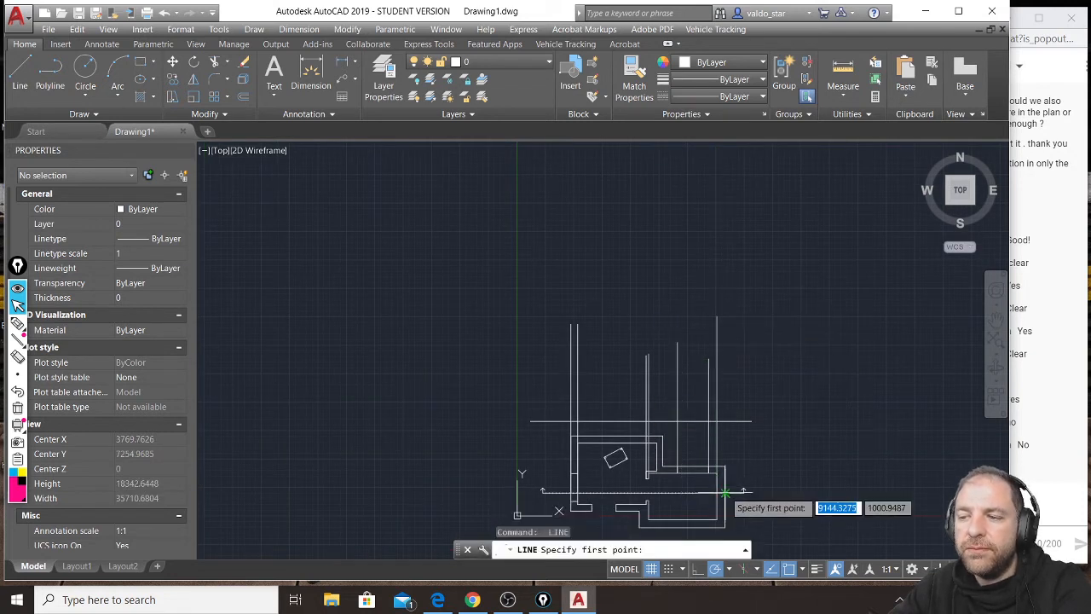
click(724, 492)
click(725, 307)
key(Escape)
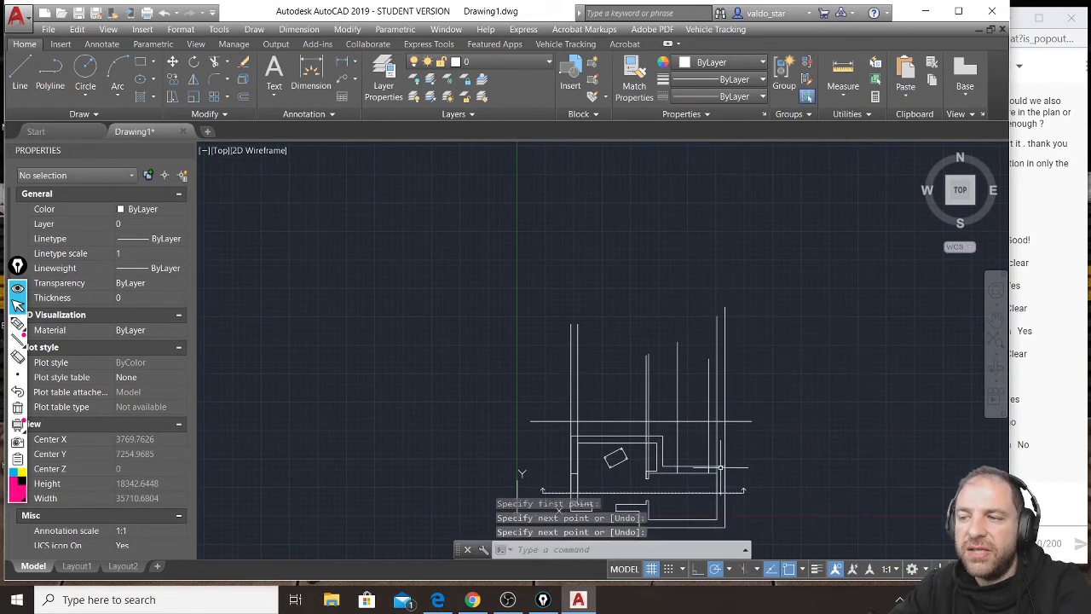
Sketch a pink annotation figure standing near the horizontal line's right end and circle the ground level beside it.
scroll(720, 467, up, 4)
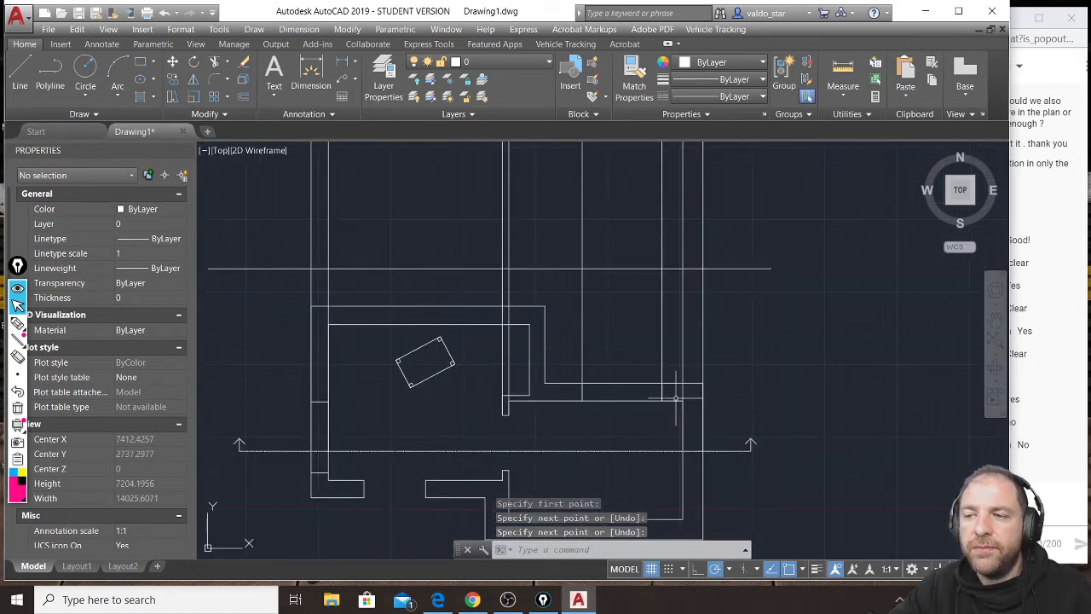
middle_drag(675, 399, 688, 445)
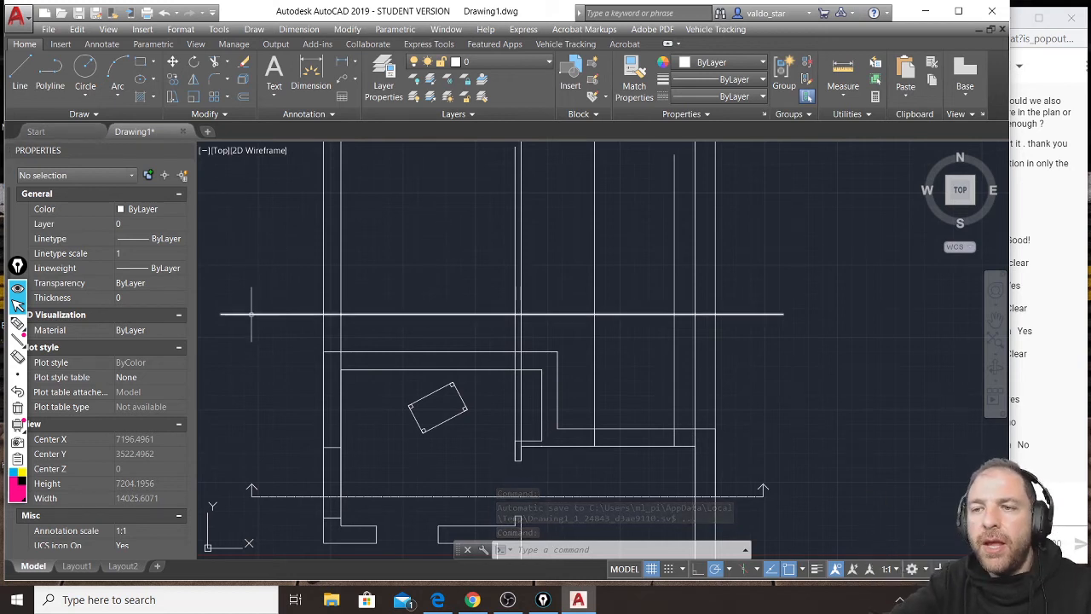
mouse_move(334, 253)
middle_down()
mouse_move(336, 301)
mouse_move(350, 284)
middle_up()
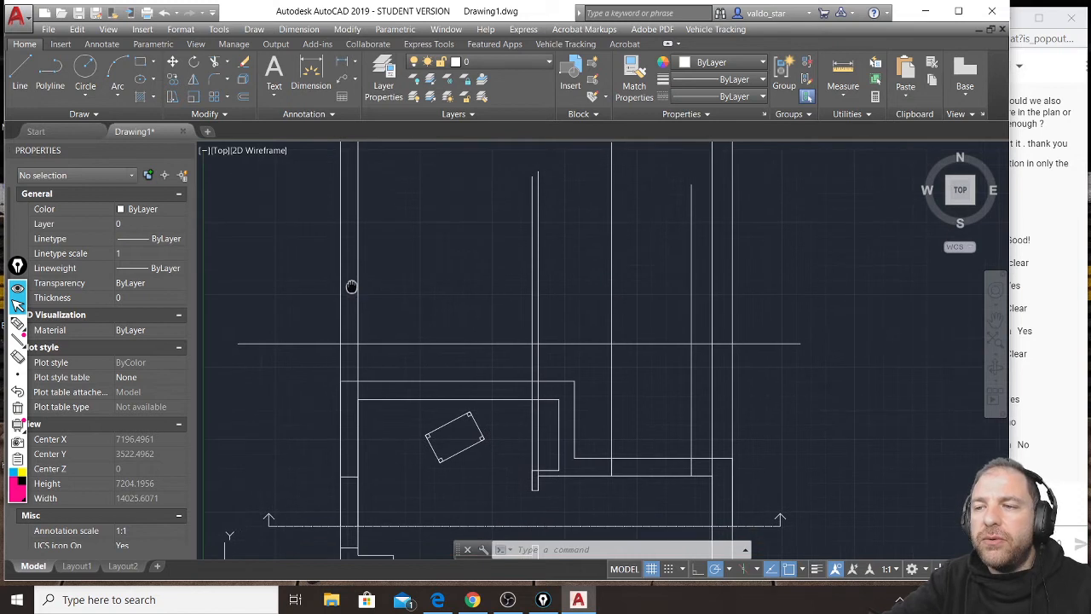
click(18, 323)
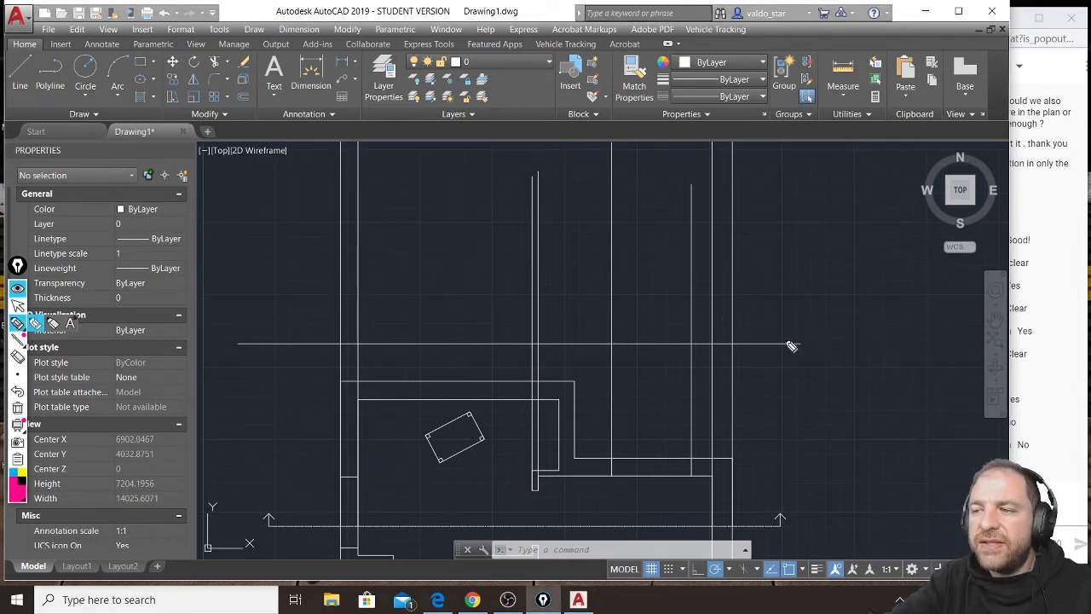
mouse_move(794, 269)
mouse_down()
mouse_move(779, 307)
mouse_move(793, 294)
mouse_move(789, 319)
mouse_move(789, 288)
mouse_move(773, 306)
mouse_up()
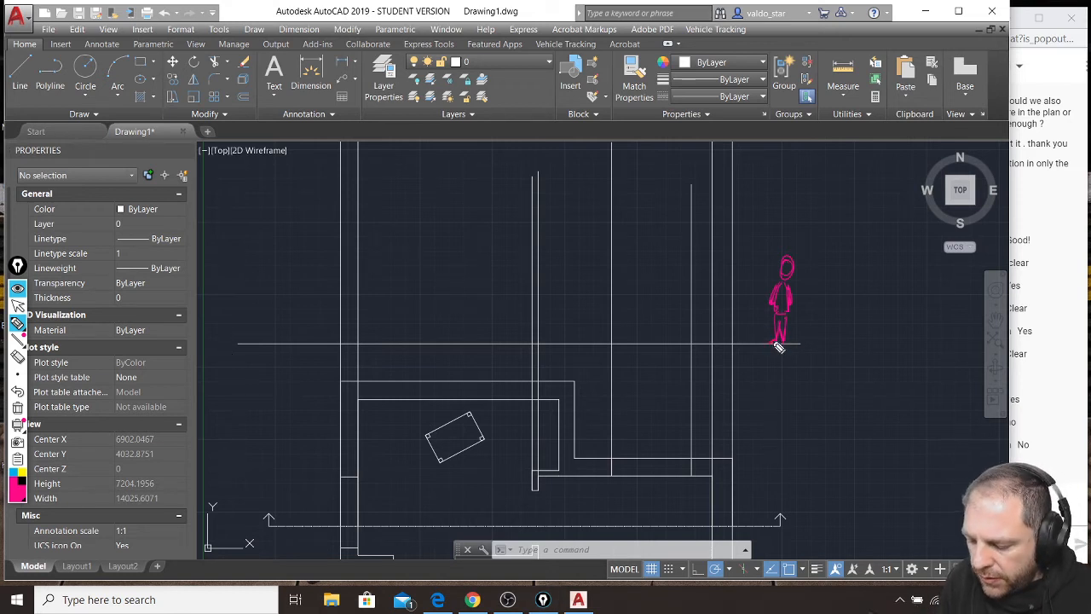
drag(803, 340, 819, 341)
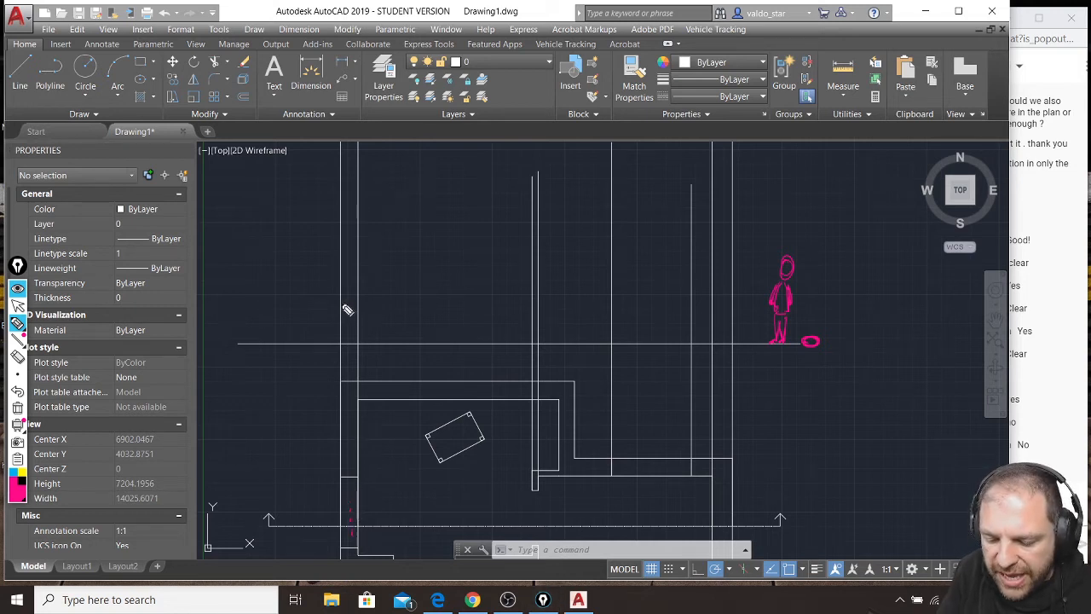
Sketch the cut window's sill wall, opening and lintel in pink between the left wall's projection lines, then clear all annotations.
mouse_move(346, 304)
mouse_down()
mouse_move(357, 303)
mouse_move(341, 331)
mouse_move(341, 313)
mouse_move(340, 338)
mouse_move(358, 314)
mouse_move(357, 341)
mouse_up()
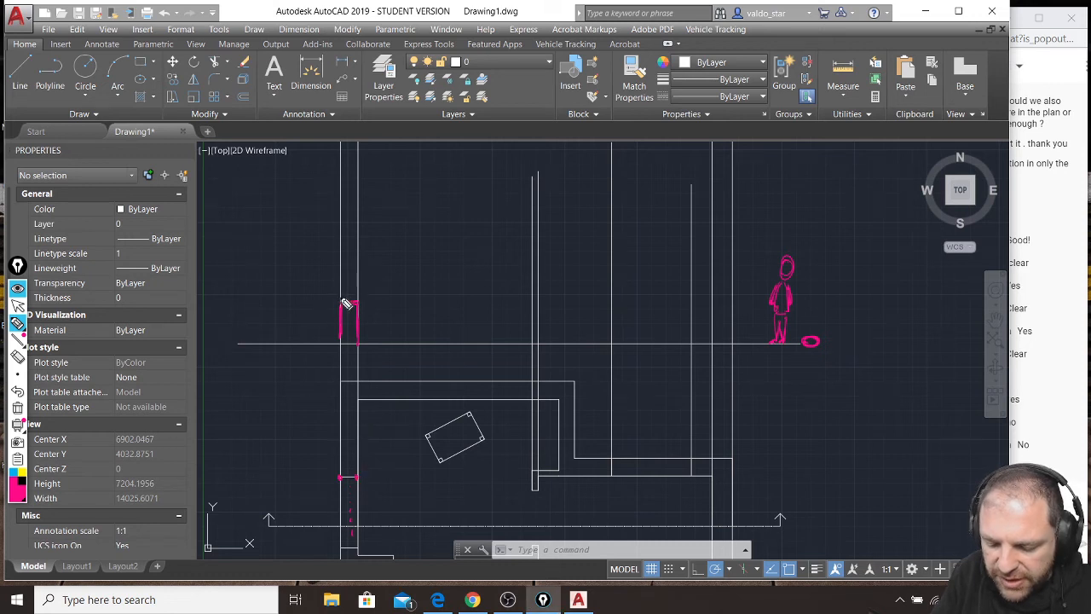
drag(342, 245, 343, 297)
drag(359, 246, 358, 296)
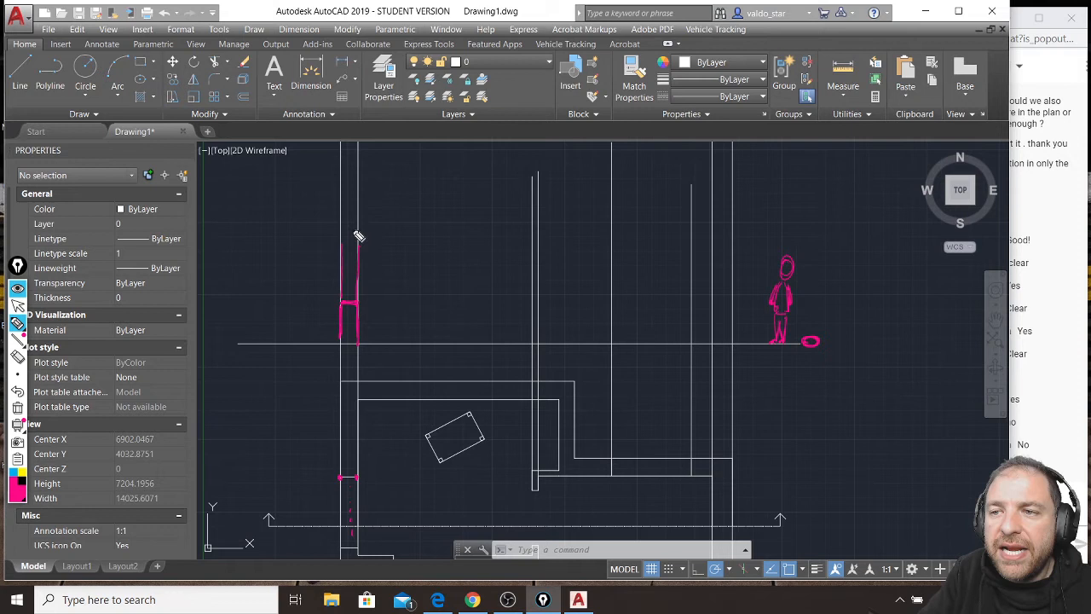
mouse_move(342, 230)
mouse_down()
mouse_move(358, 232)
mouse_move(359, 215)
mouse_move(339, 215)
mouse_move(360, 201)
mouse_up()
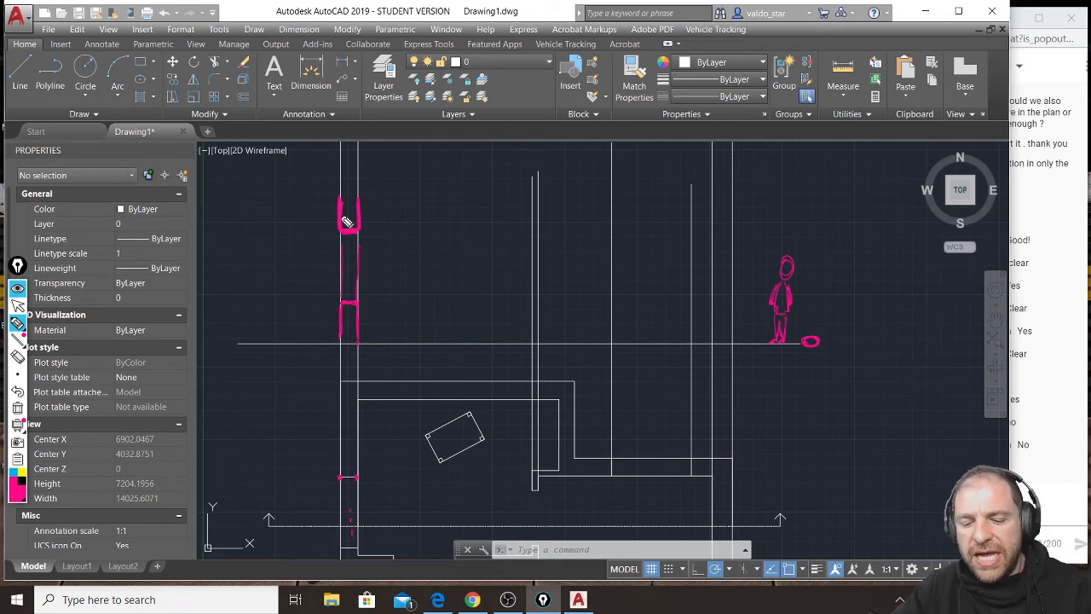
key(ctrl+shift+7)
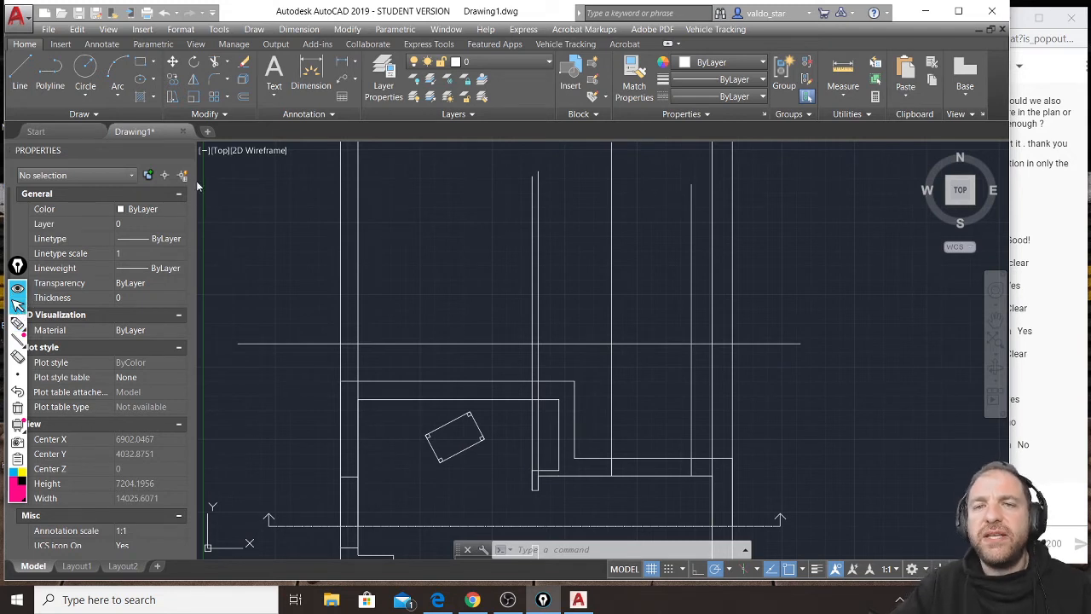
click(20, 72)
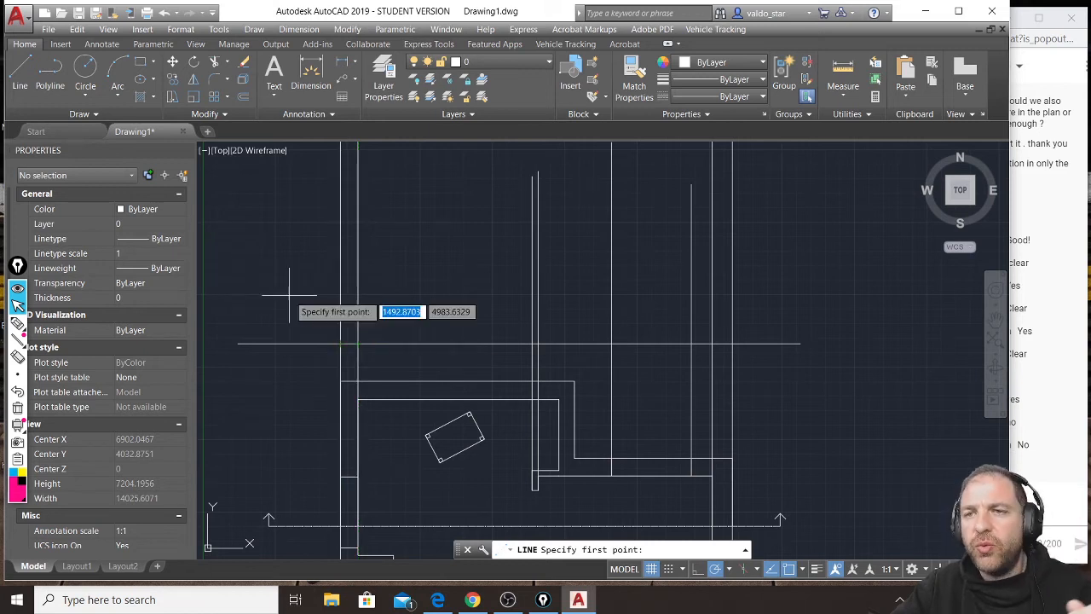
key(Escape)
key(Escape)
key(Escape)
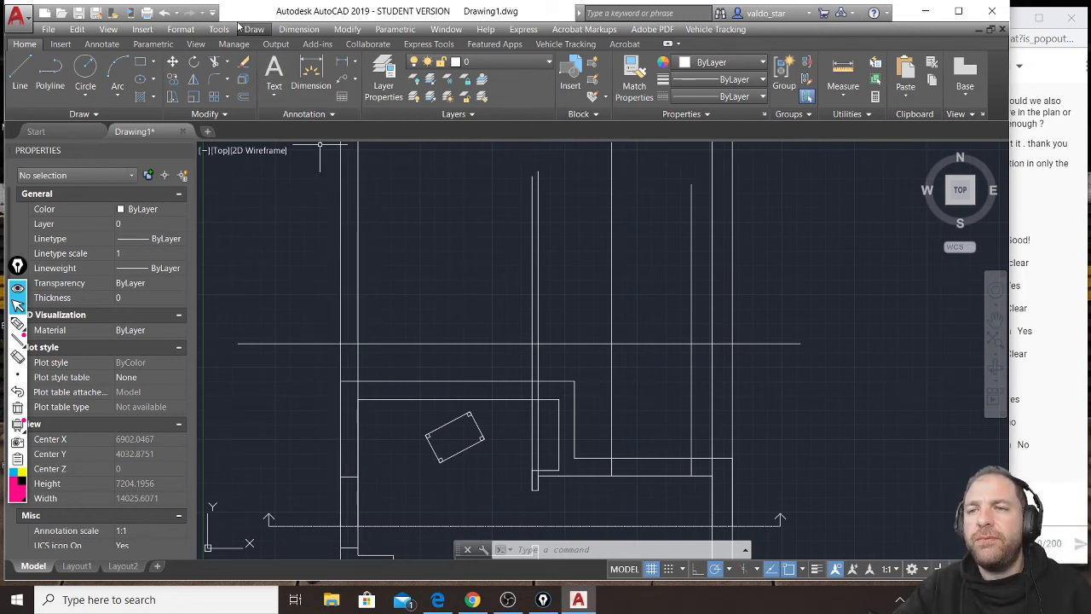
Offset the horizontal ground line upward by 1000 to mark the left window's sill height.
click(244, 98)
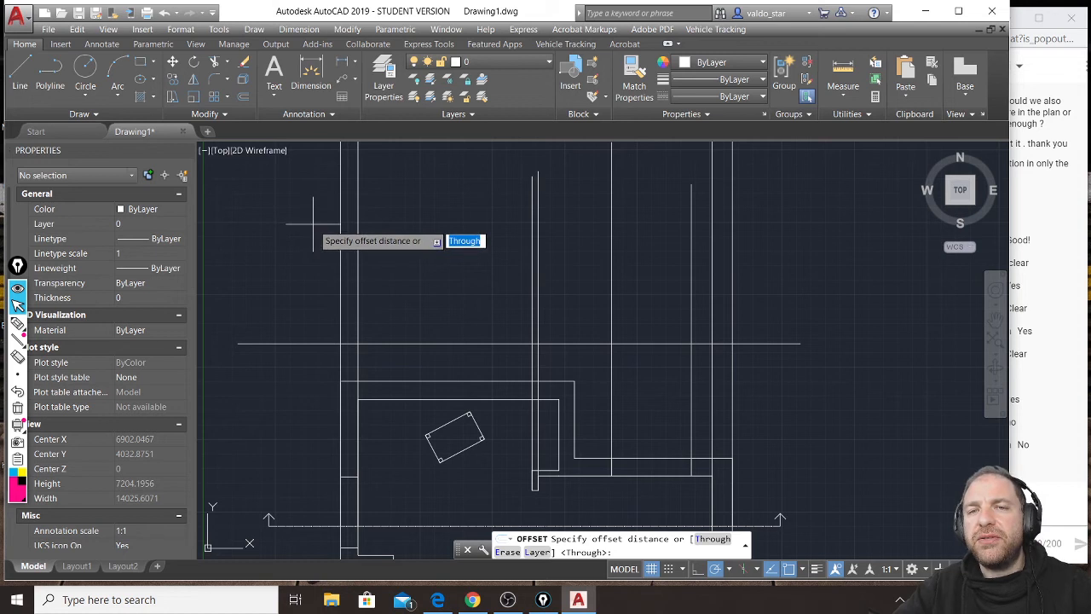
text(1000)
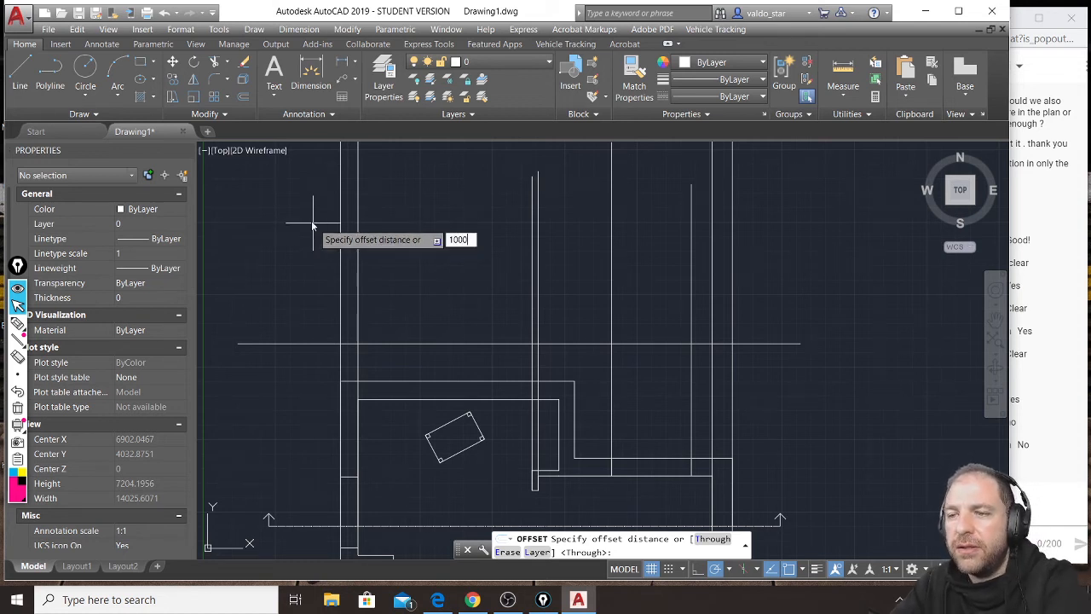
key(Return)
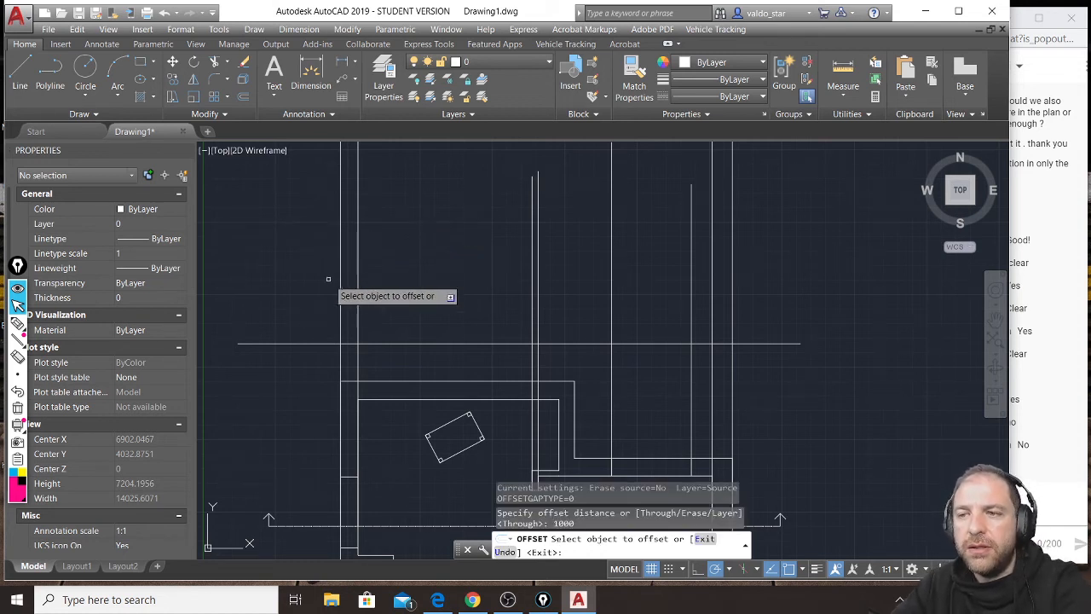
click(322, 343)
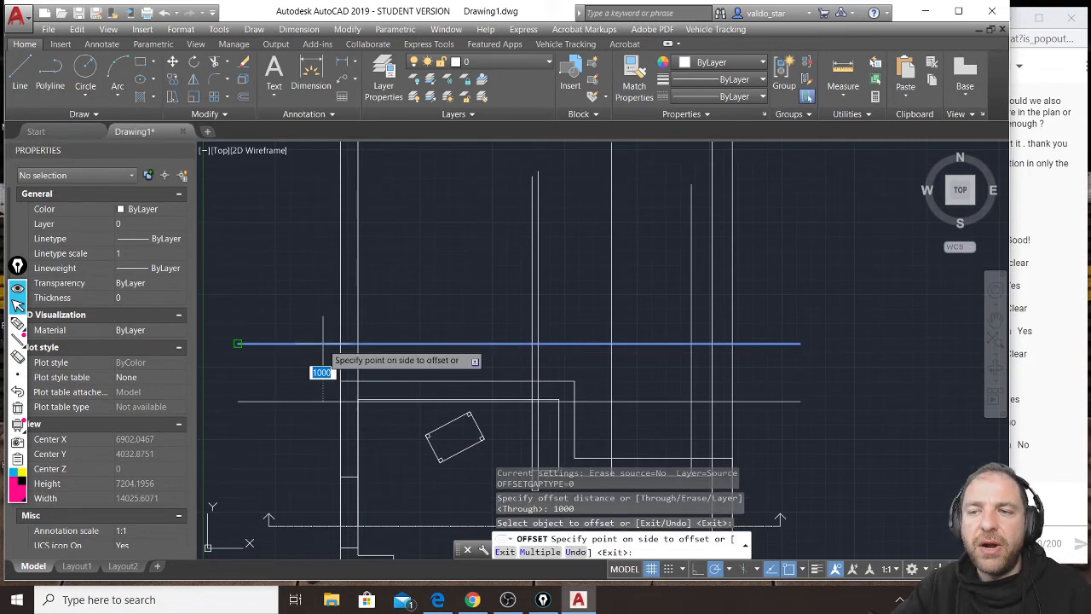
click(329, 277)
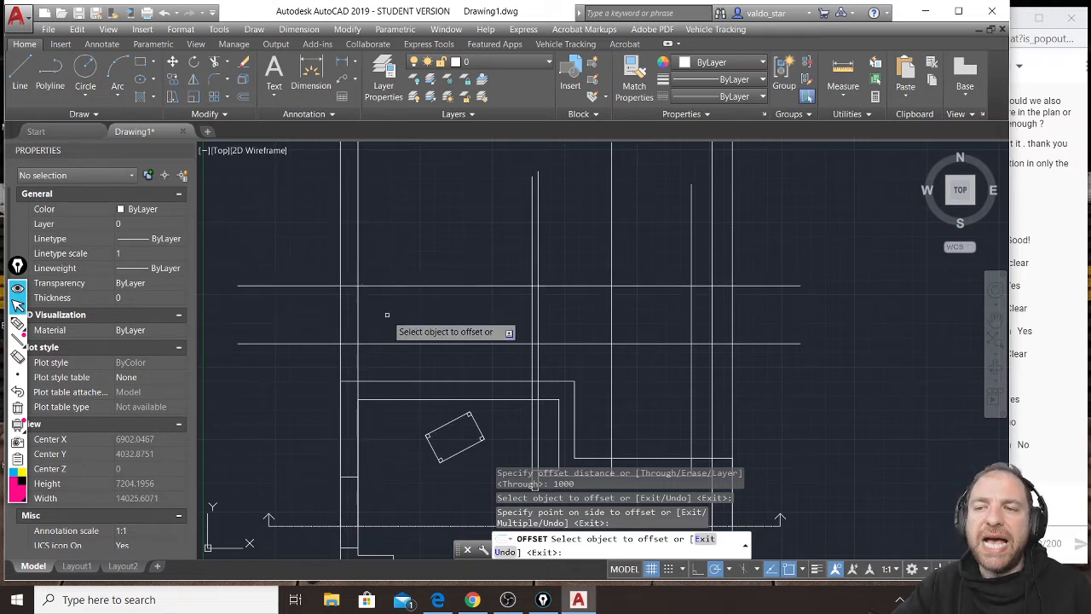
Offset the sill line upward by 1500 to mark the top of the left window.
click(244, 97)
middle_drag(322, 210, 324, 255)
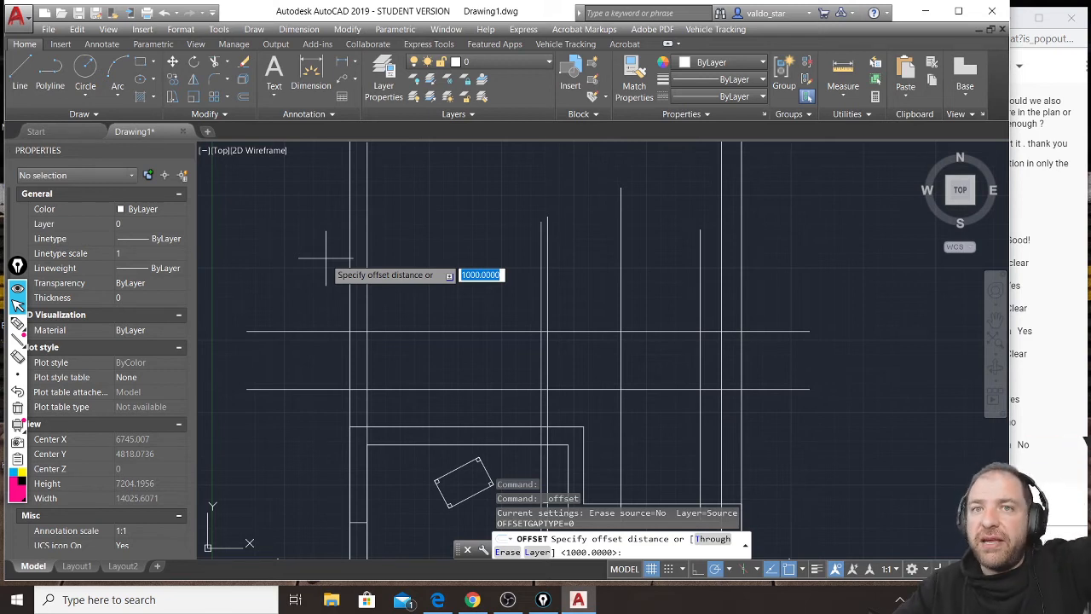
text(1500)
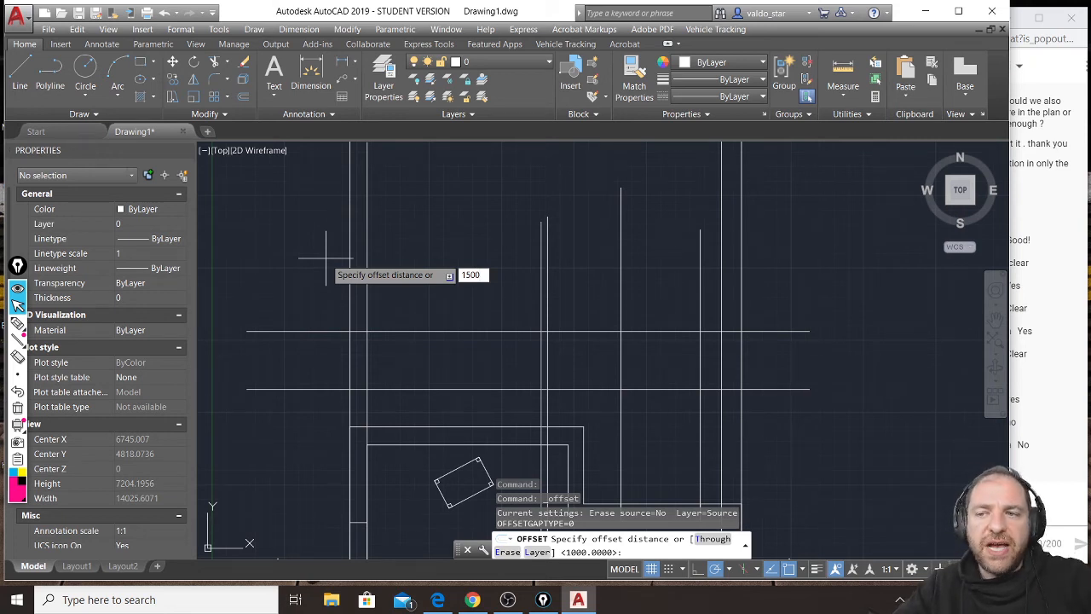
key(Return)
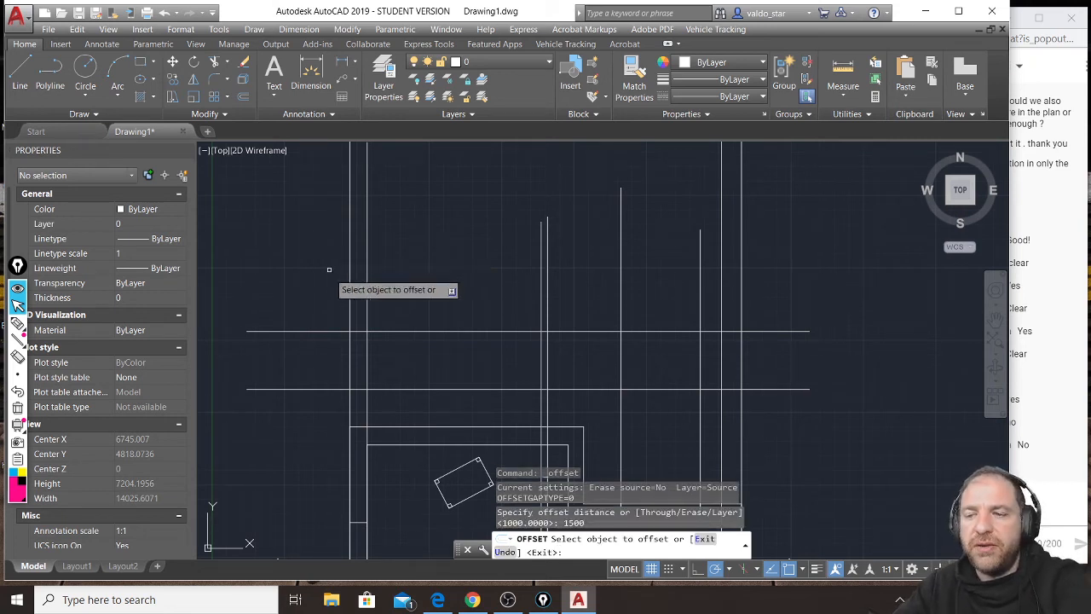
click(343, 331)
click(338, 219)
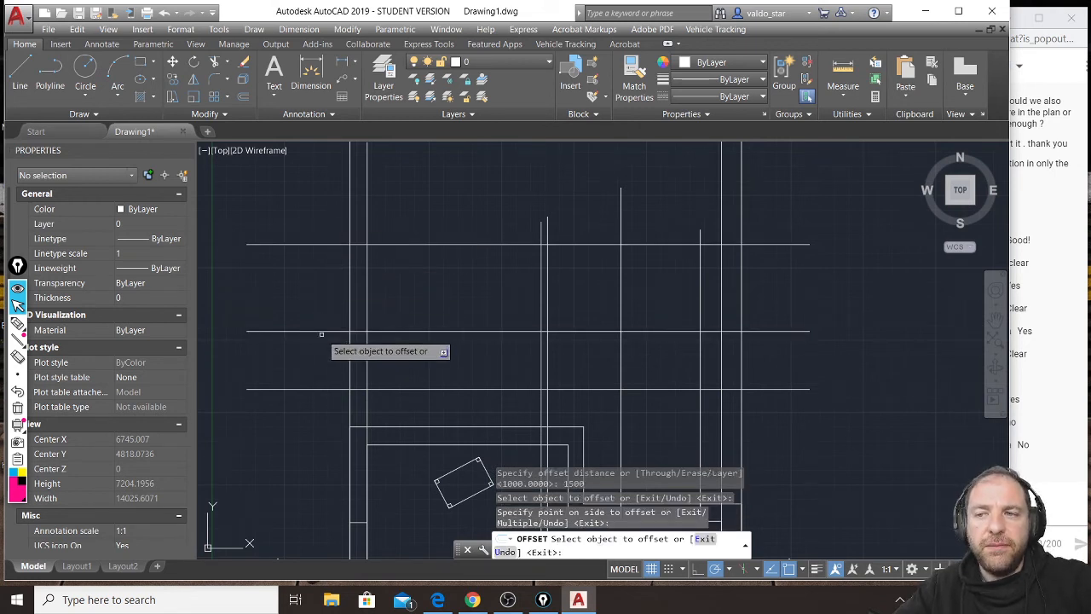
Trim the sill and window-top lines on both sides of the left wall, using its two vertical projection lines as cutting edges.
click(389, 283)
click(331, 288)
middle_drag(367, 367, 388, 264)
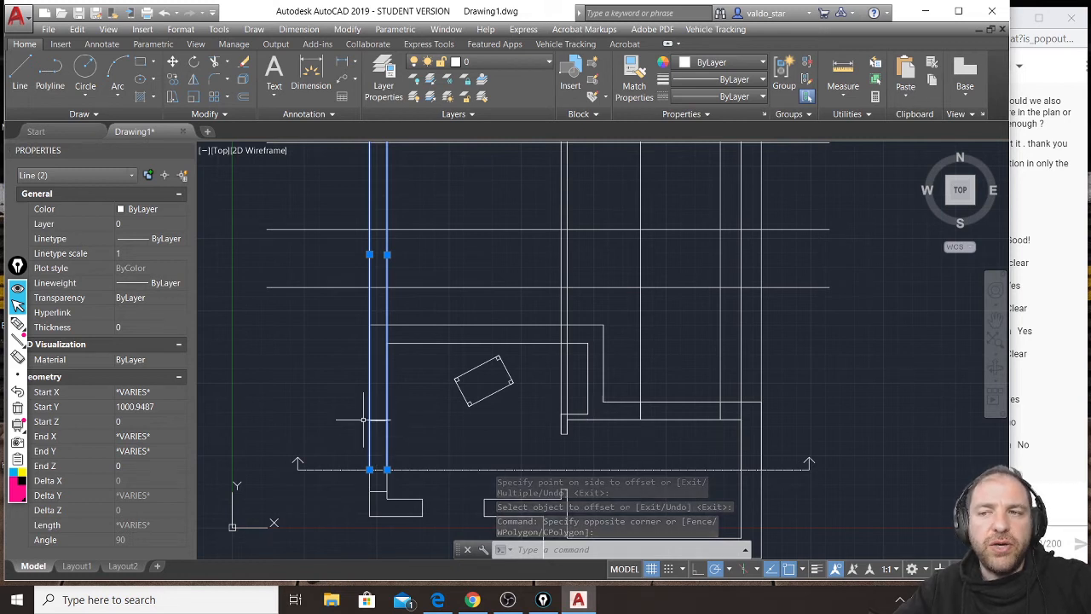
click(218, 65)
middle_drag(366, 212, 378, 292)
click(370, 207)
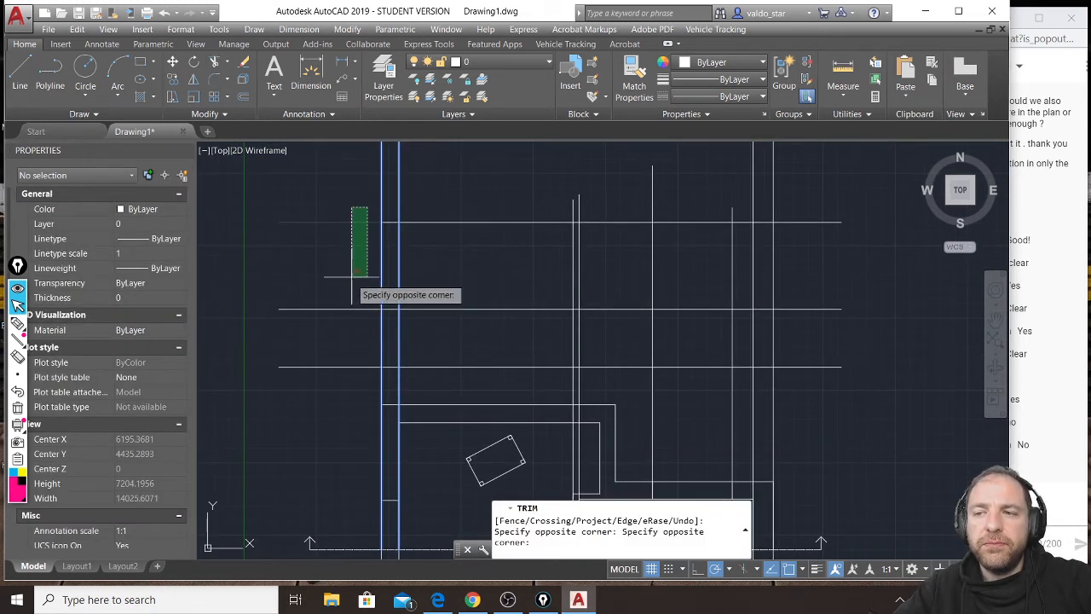
click(337, 319)
click(432, 215)
click(407, 320)
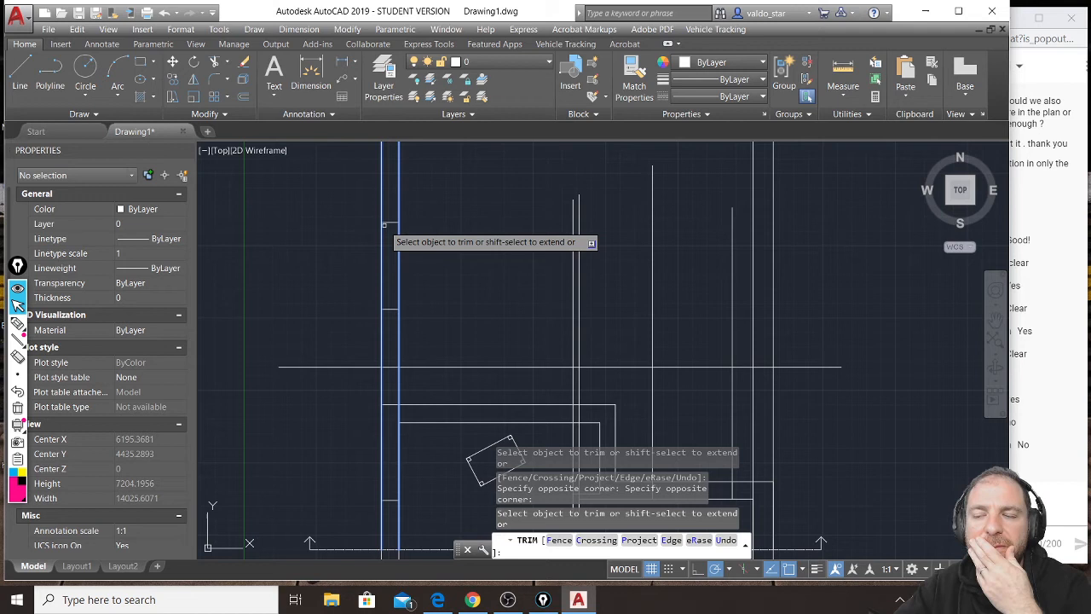
key(Return)
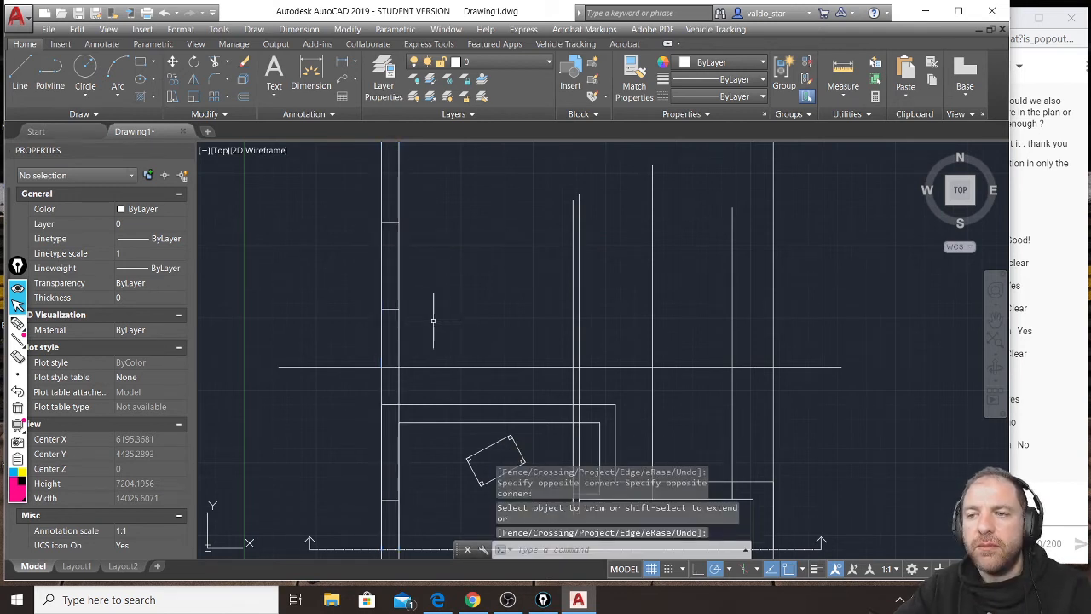
Offset the horizontal ground line upward by 2000 to mark the height of the interior wall's door opening.
middle_drag(568, 322, 504, 305)
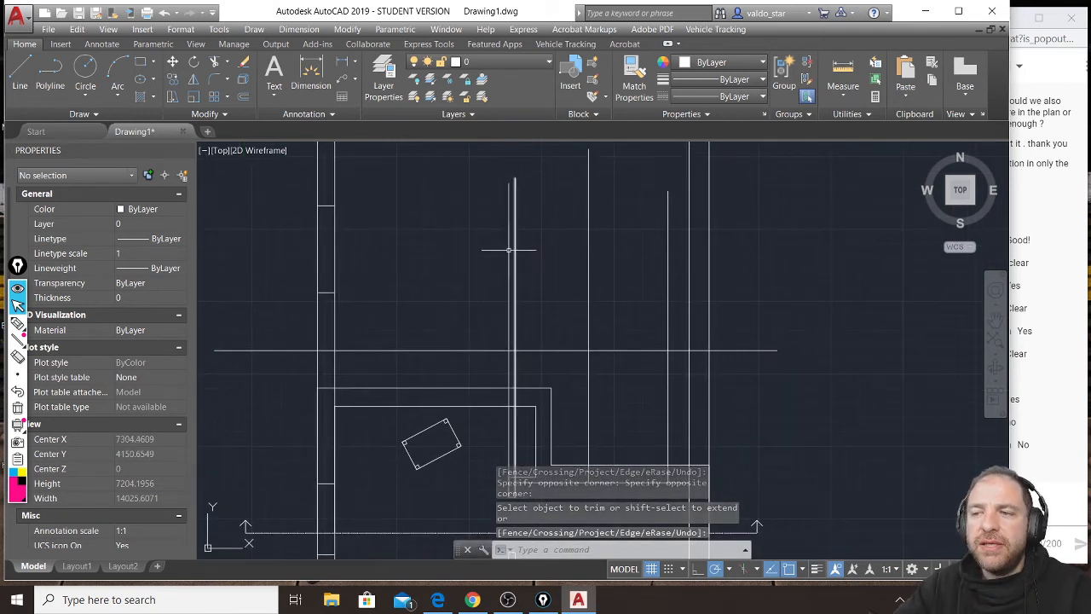
middle_drag(551, 412, 505, 288)
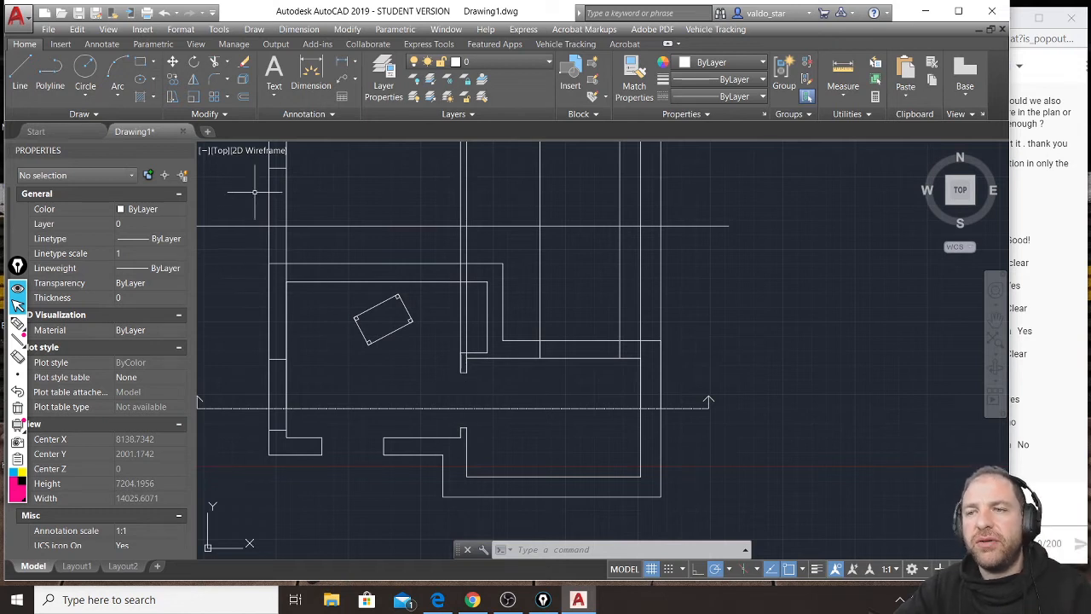
click(244, 98)
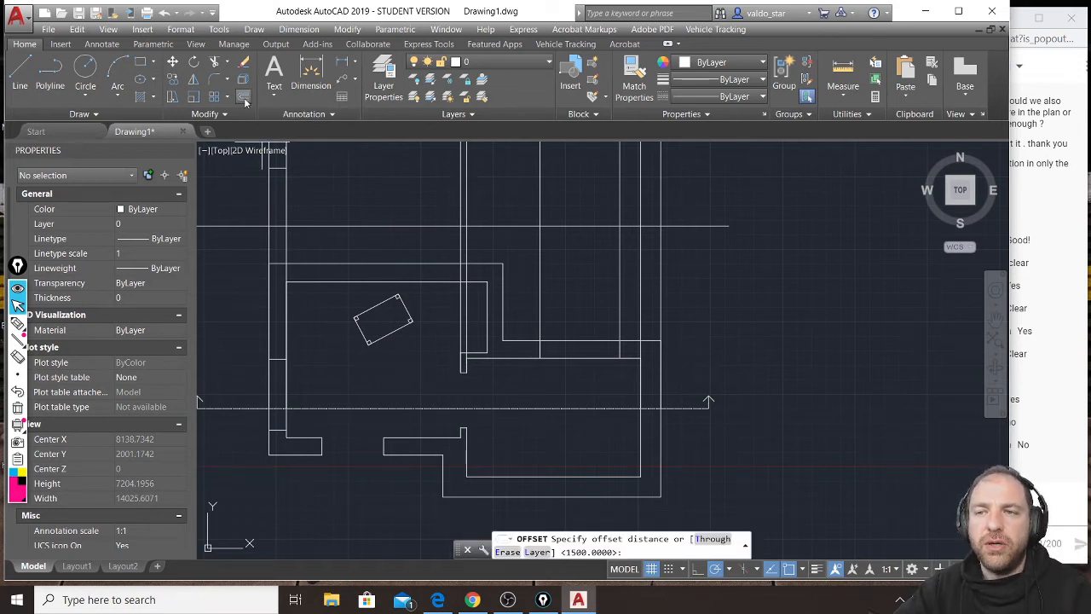
text(2000)
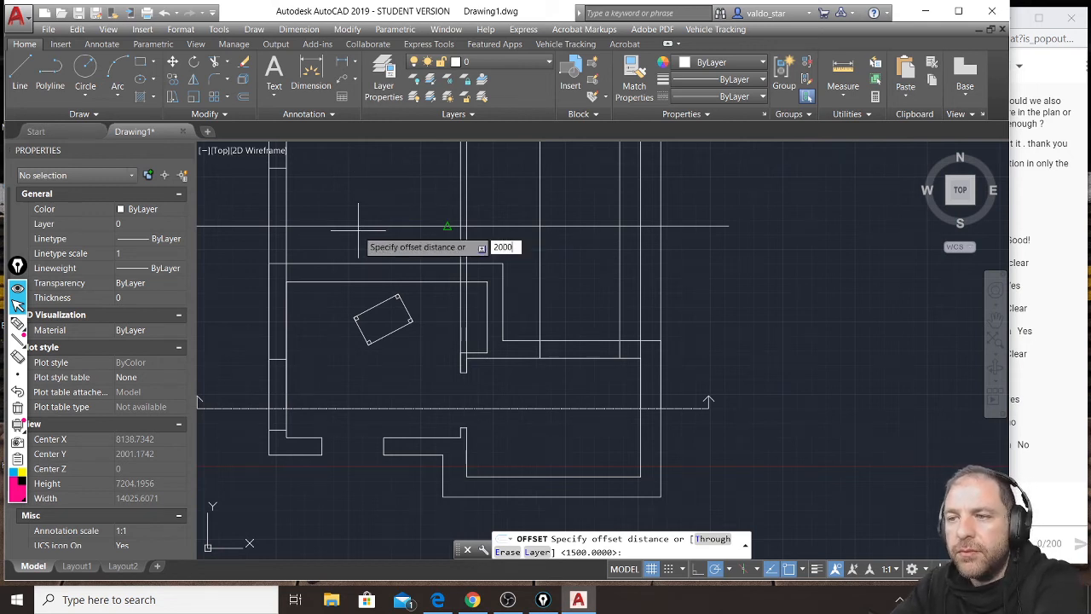
key(Return)
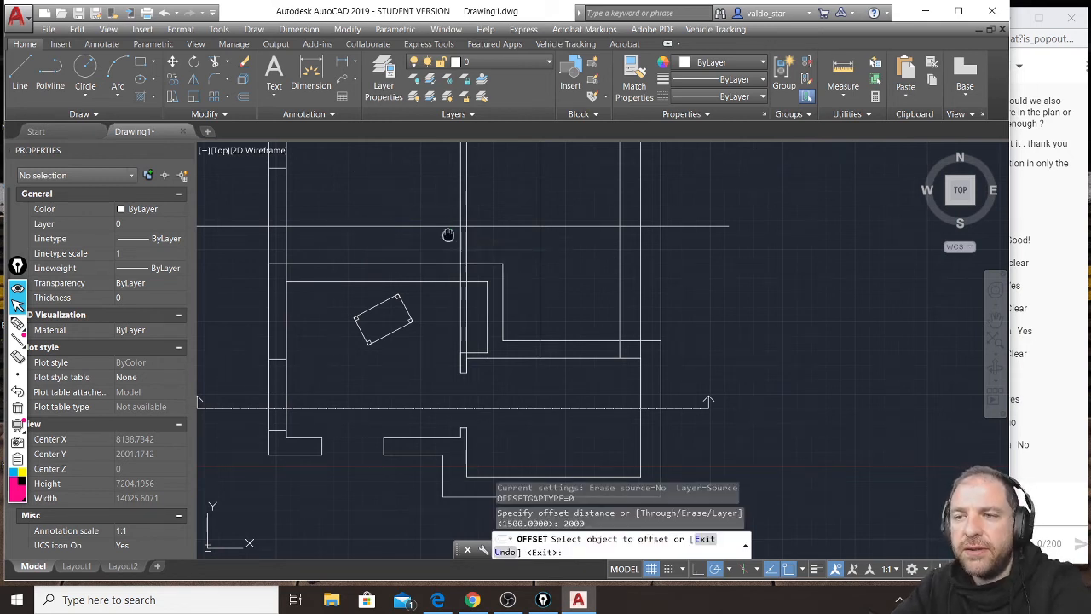
middle_drag(448, 236, 468, 347)
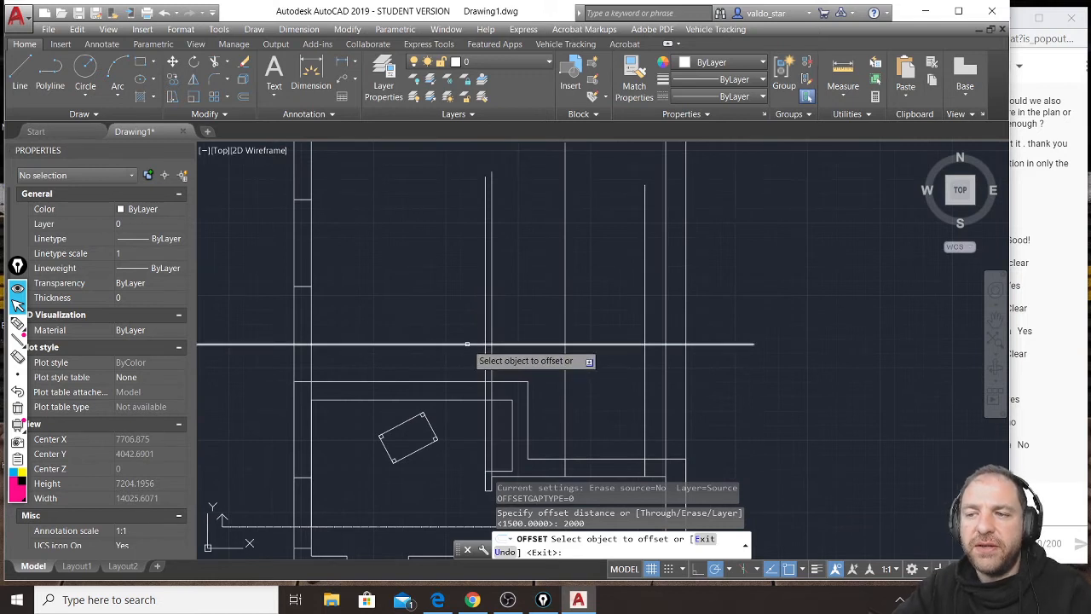
click(467, 343)
click(462, 273)
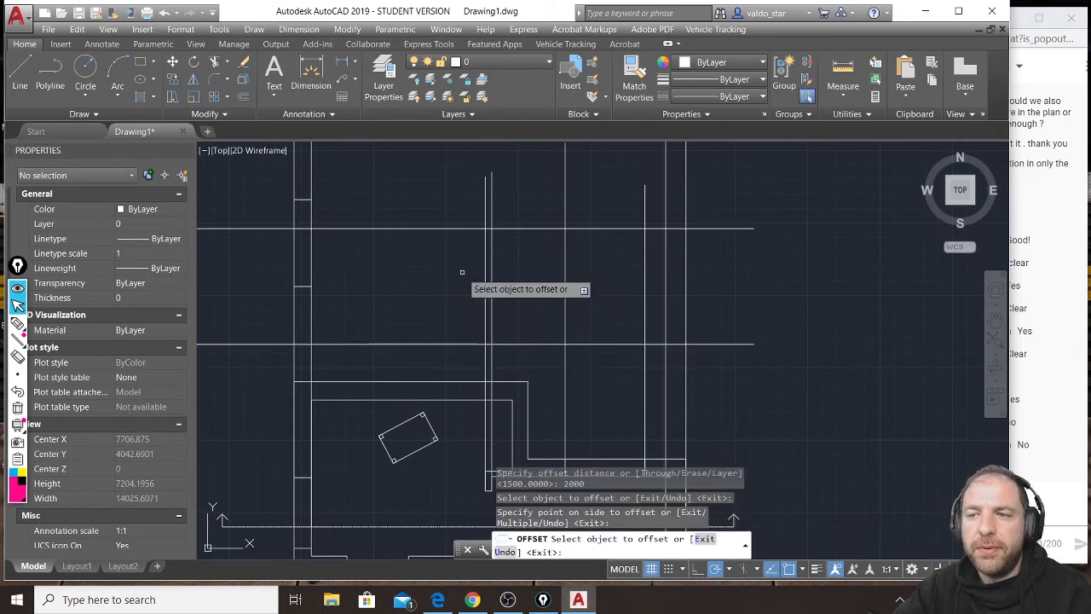
key(Return)
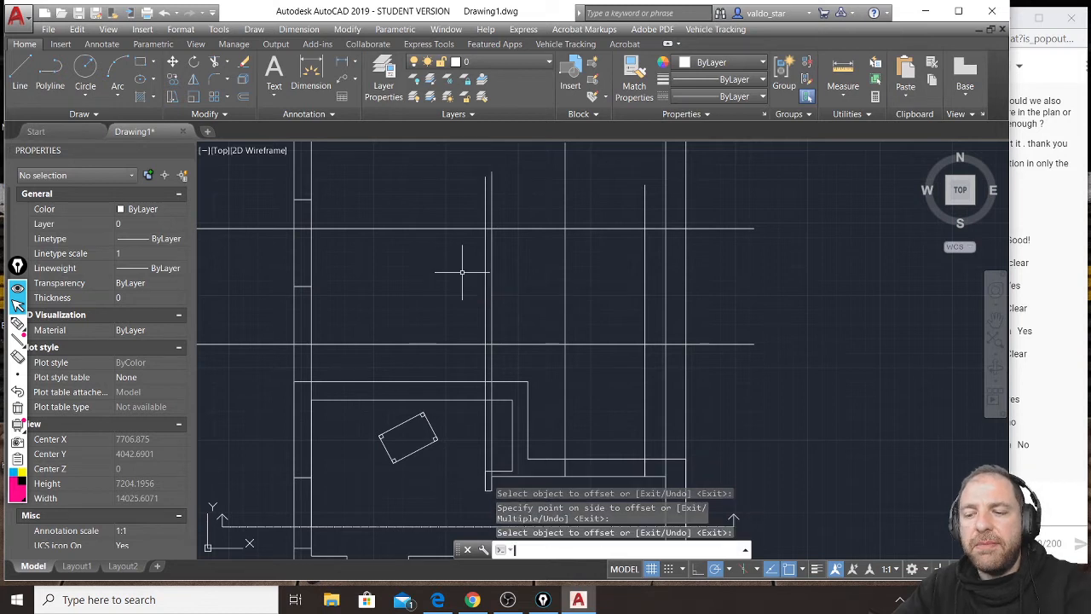
Trim the door-height line on both sides of the interior wall, using its two projection lines as cutting edges.
click(507, 210)
click(465, 216)
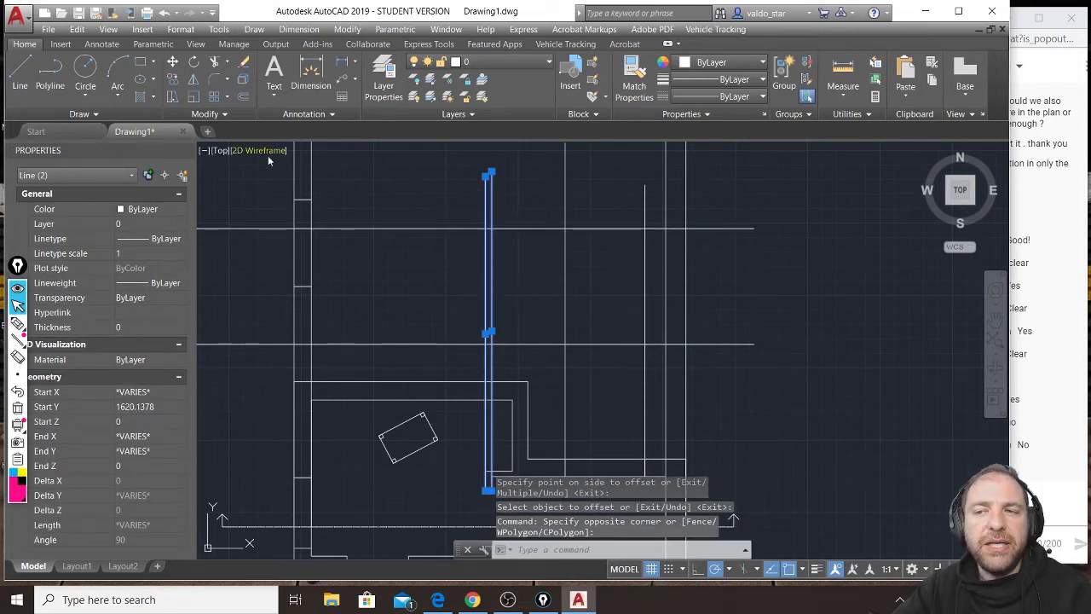
click(215, 62)
click(464, 210)
click(448, 244)
click(528, 194)
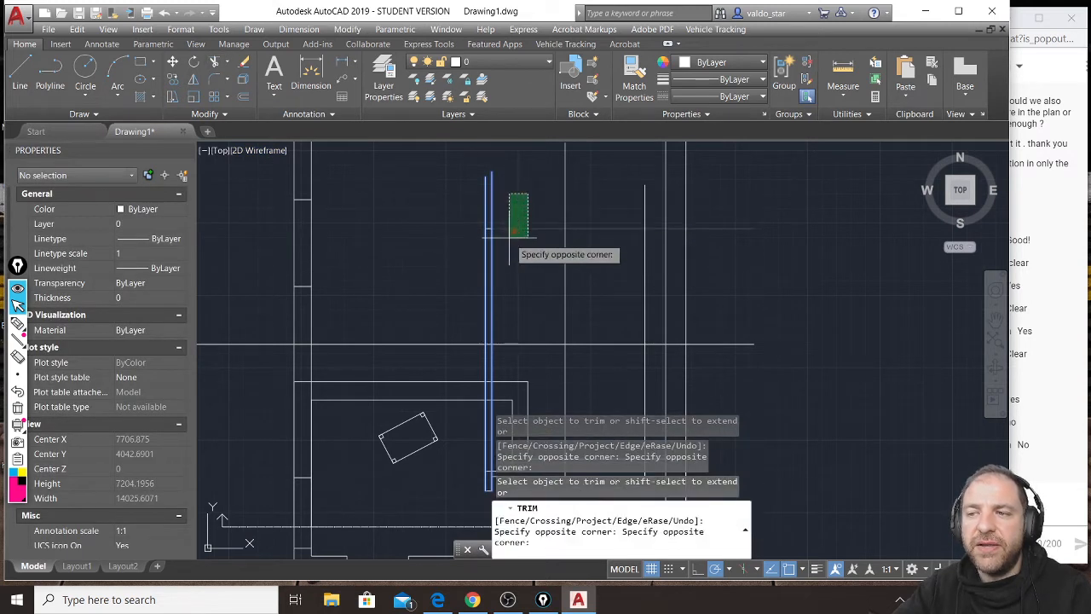
click(509, 237)
key(Return)
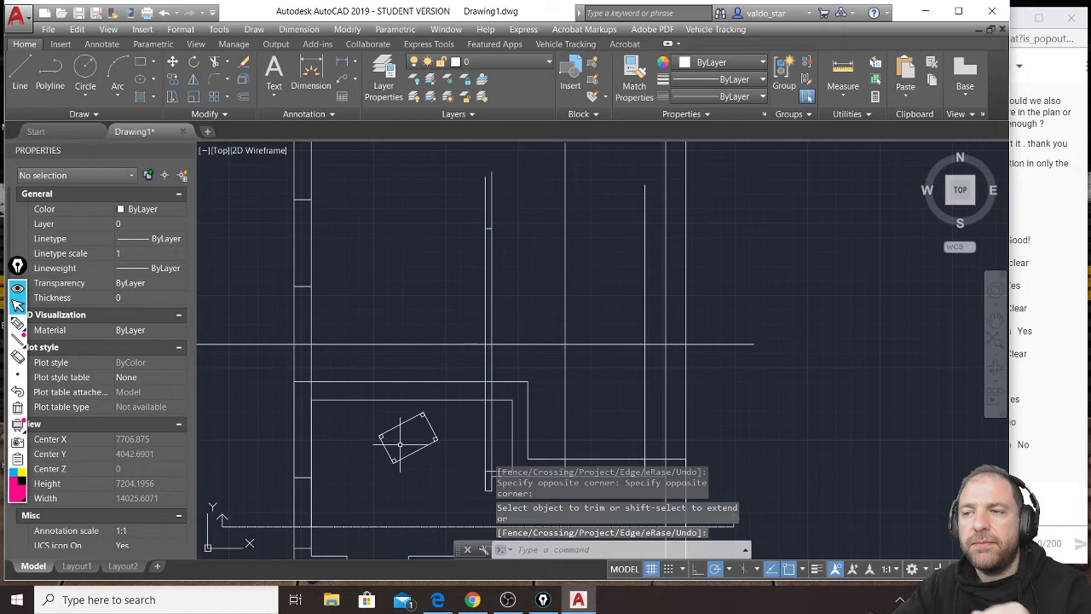
middle_drag(495, 460, 440, 271)
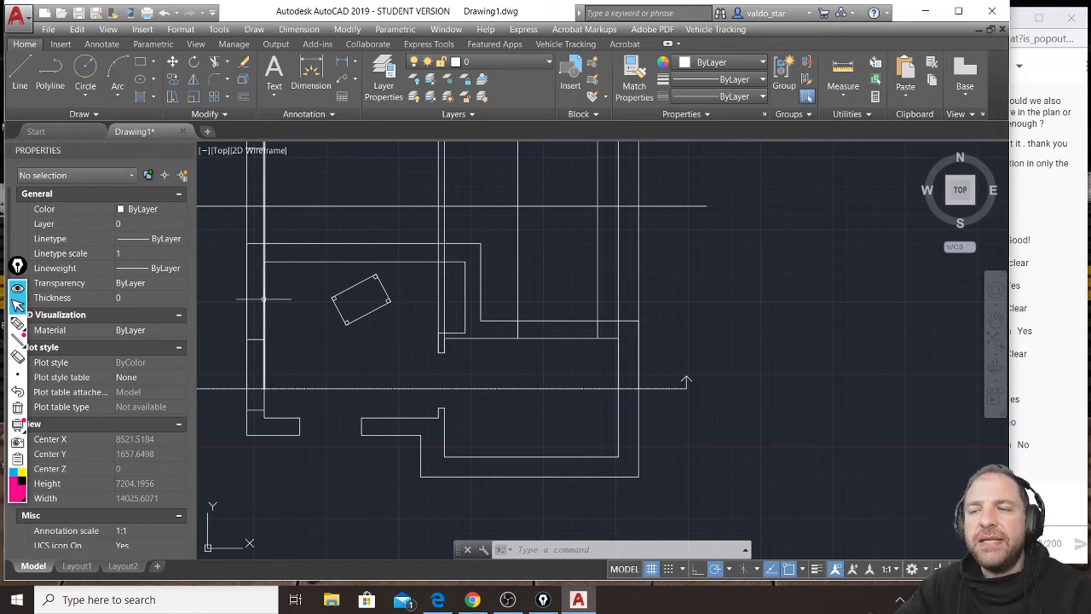
scroll(311, 261, up, 2)
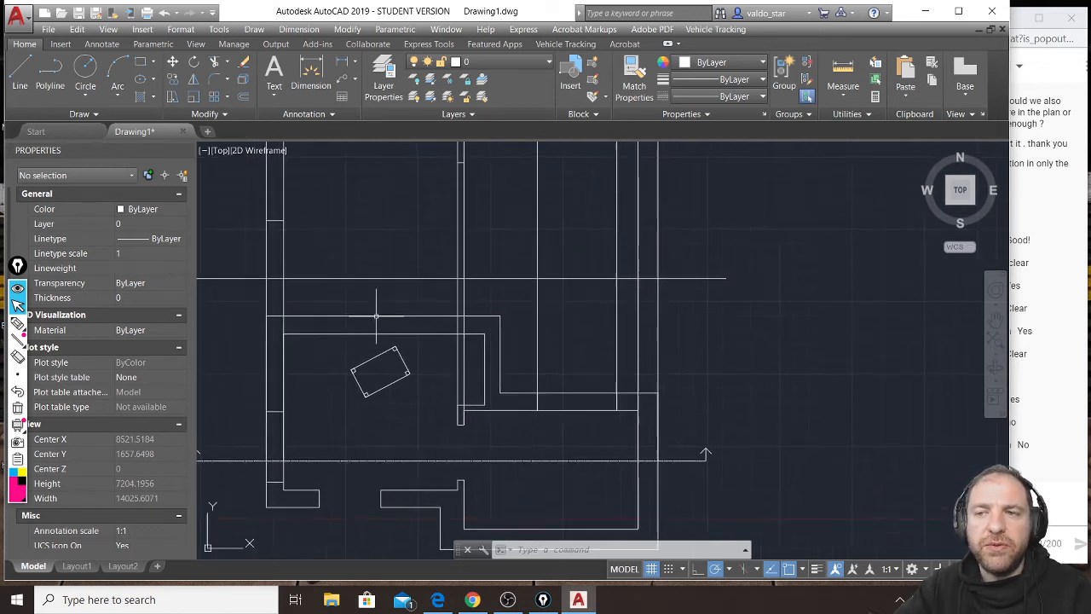
click(243, 96)
scroll(488, 279, down, 3)
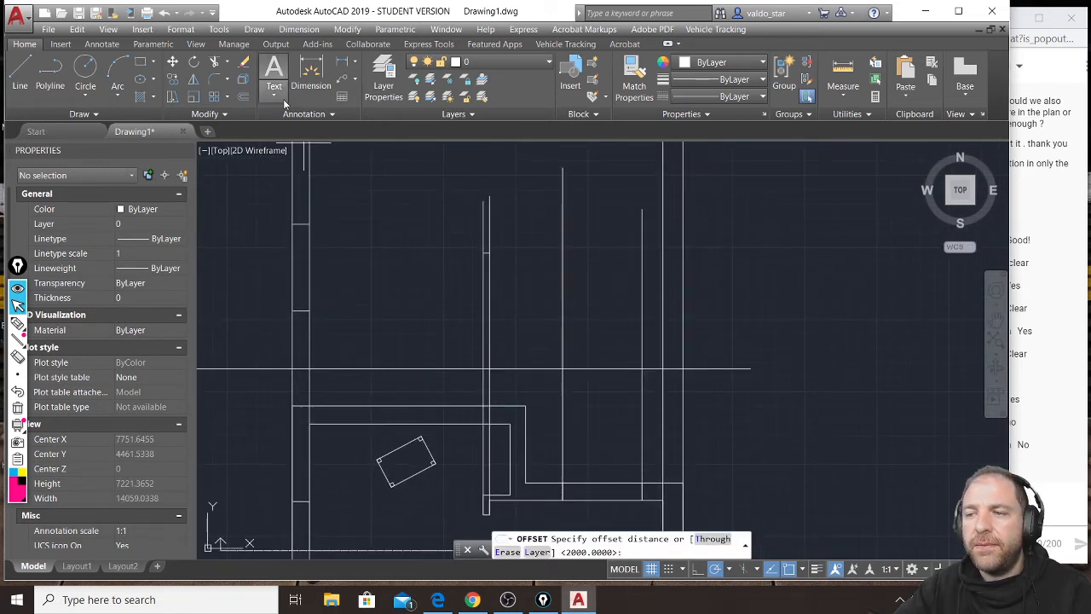
text(100)
key(Return)
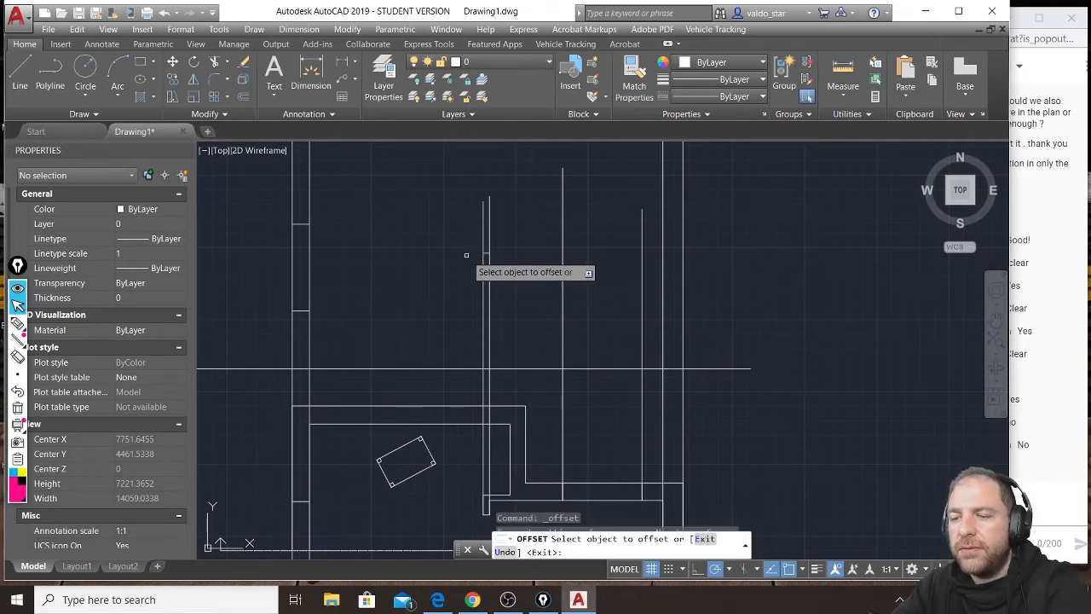
key(Escape)
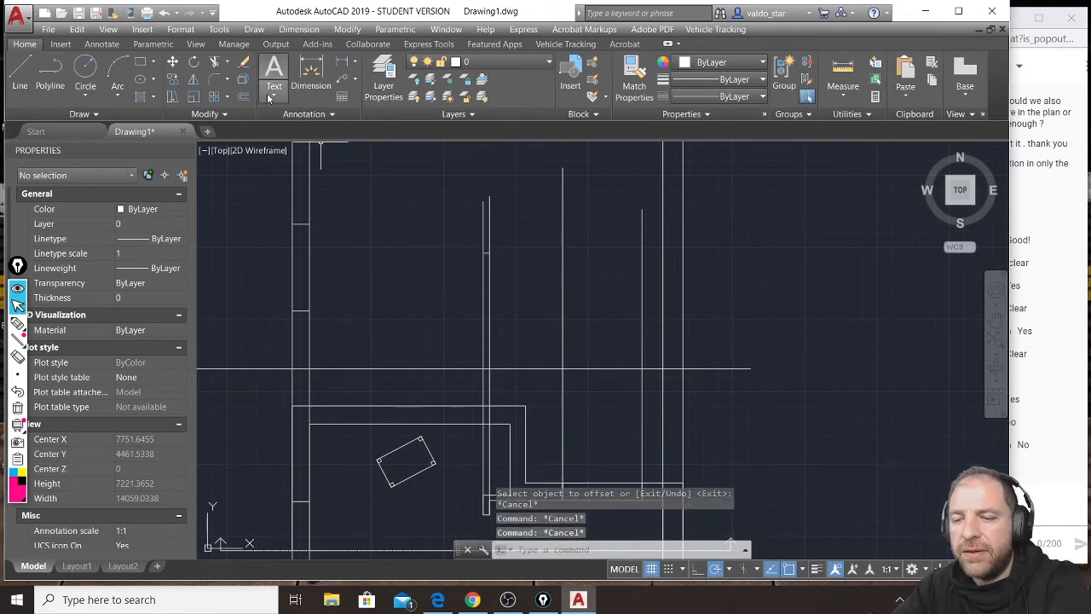
Offset the horizontal ground line upward by 1000 to mark the sill height of the window seen beyond the section.
key(Return)
text(100)
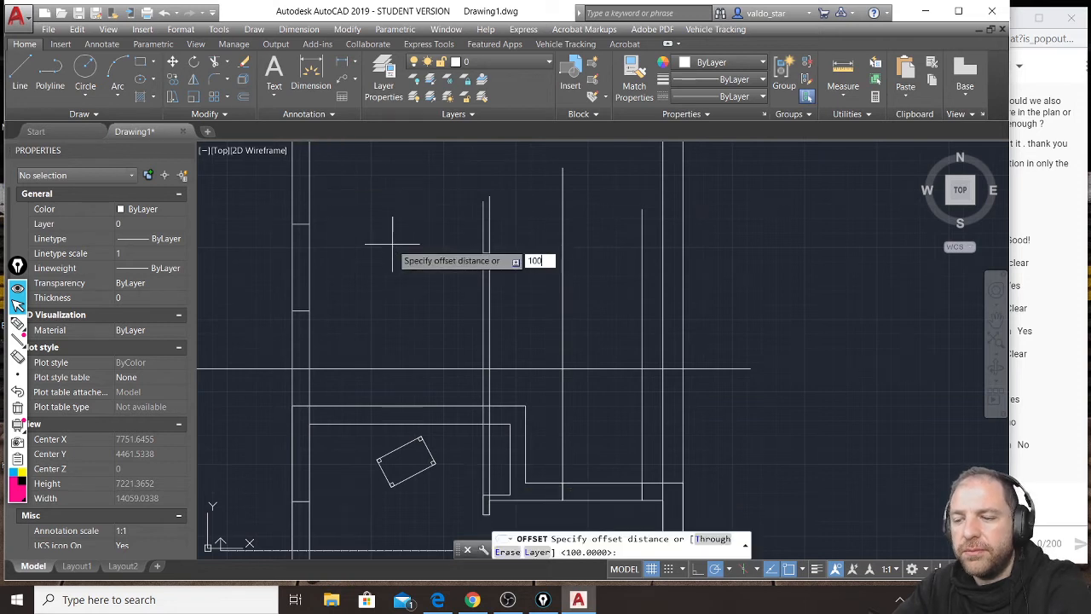
text(0)
key(Return)
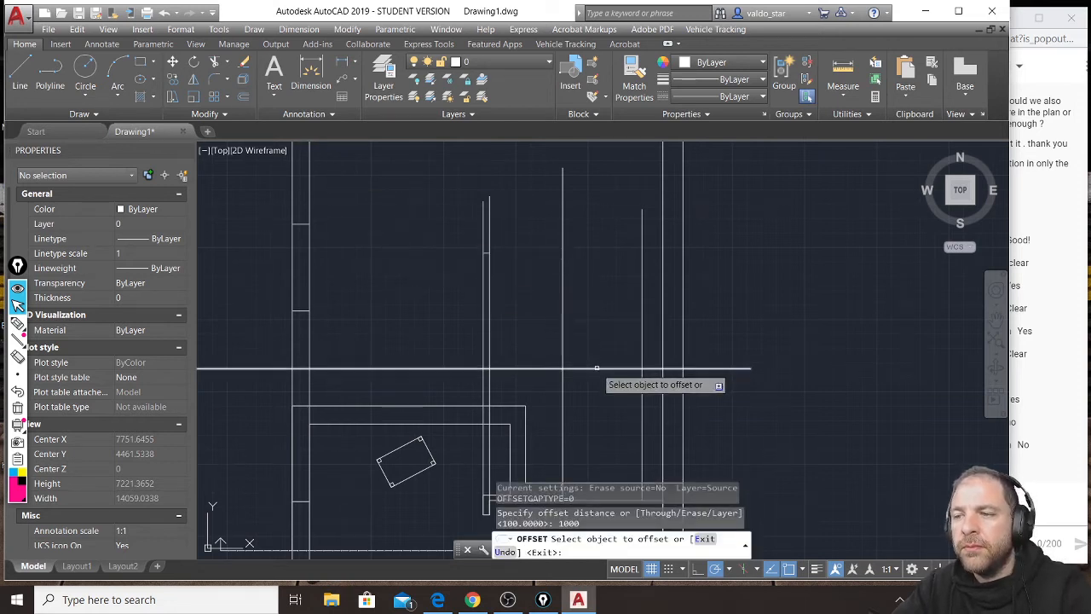
click(470, 369)
click(593, 341)
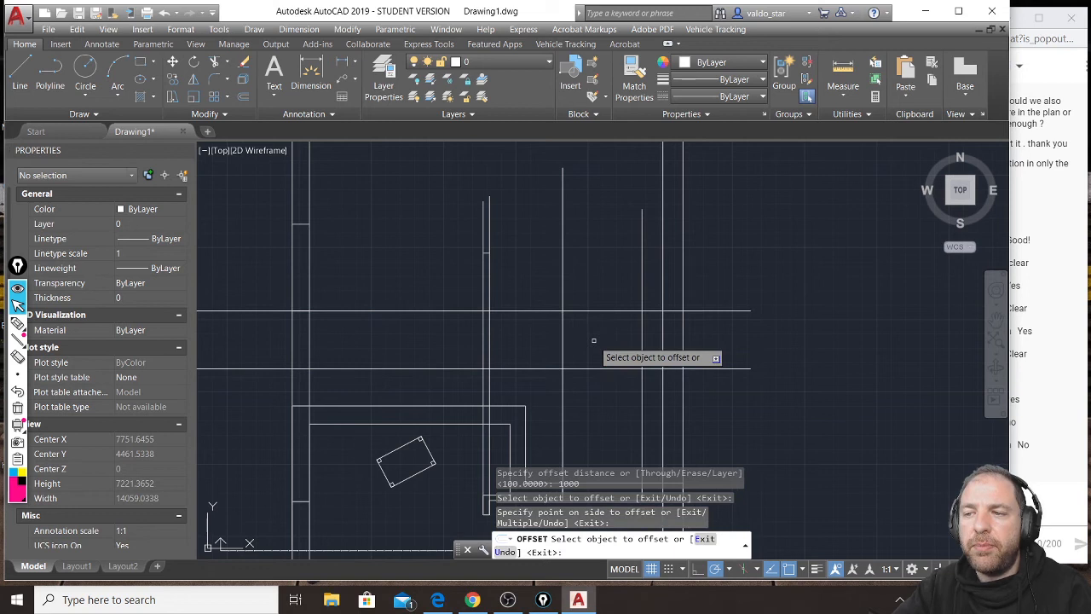
key(Return)
key(Return)
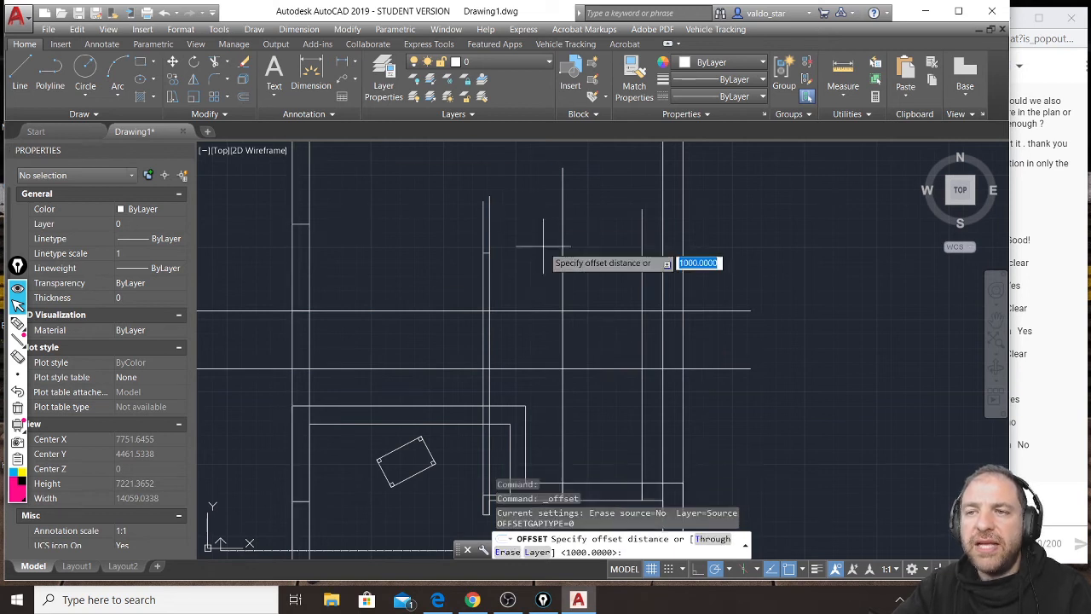
Offset the window's sill line upward by 1500 to mark the top of the window seen beyond the section.
text(1500)
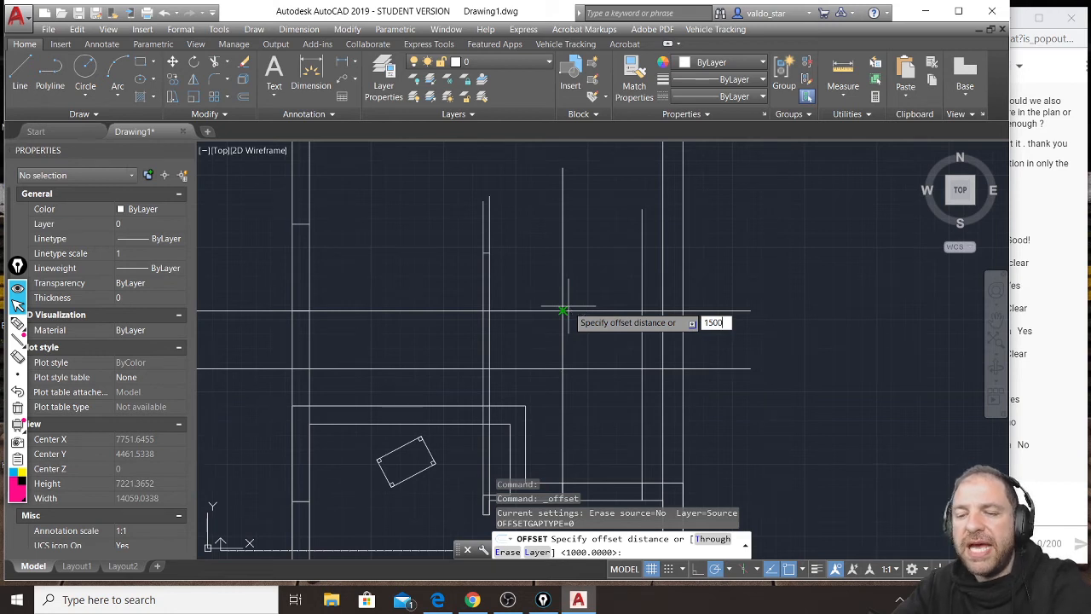
key(Return)
click(583, 311)
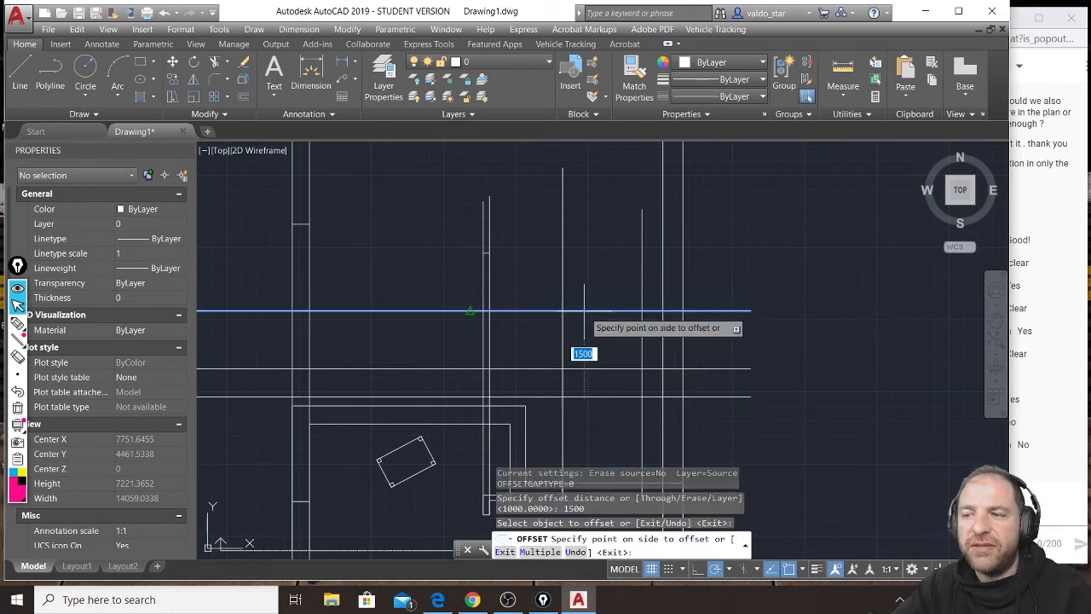
click(598, 203)
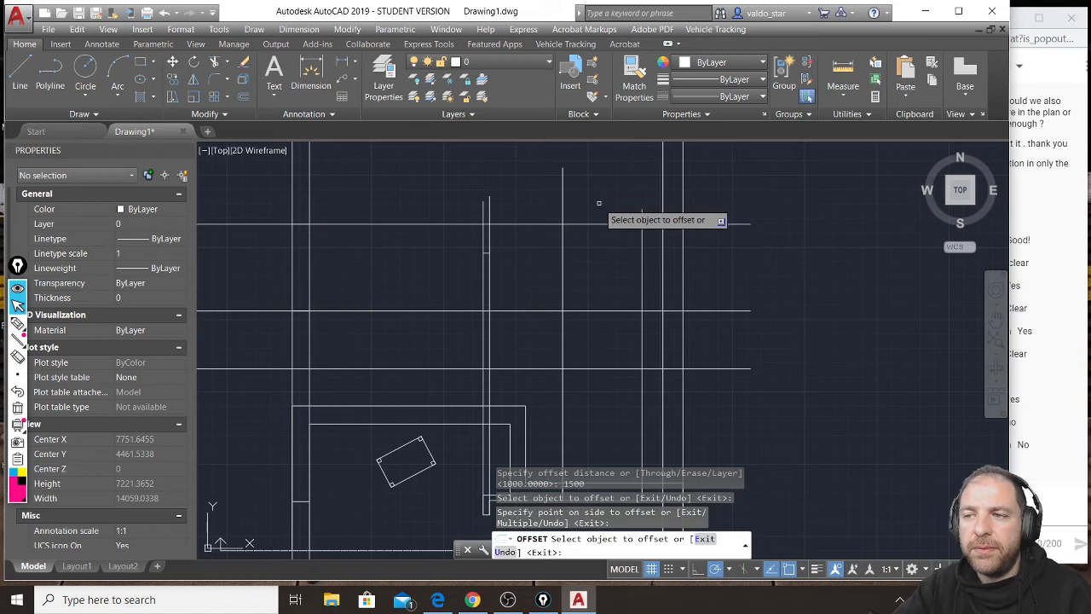
key(Return)
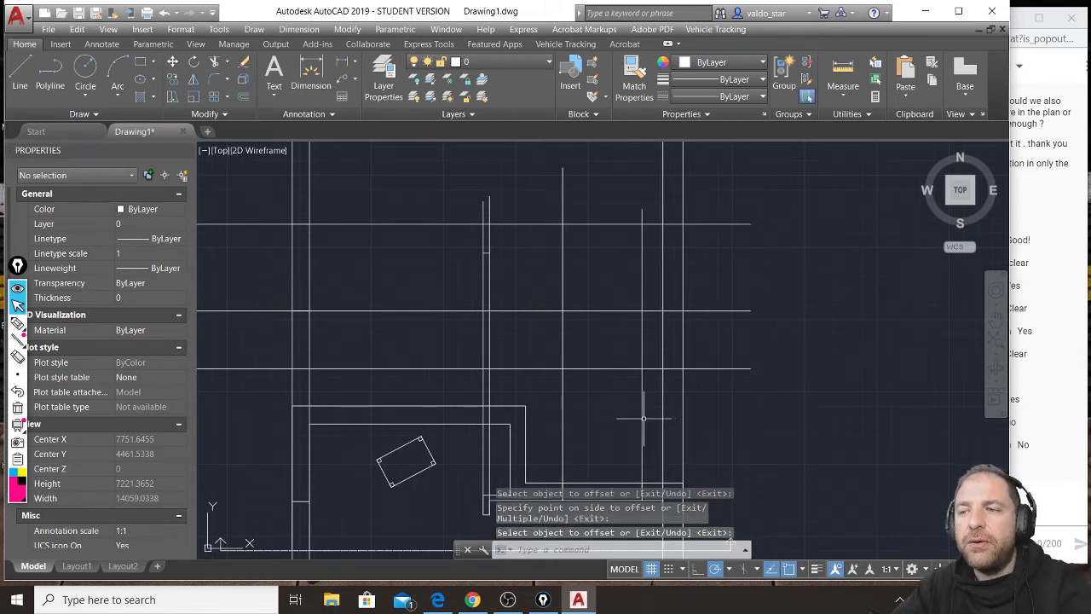
Trim the sill, window-top and two vertical projection lines against each other, leaving only the rectangular outline of the window beyond.
middle_drag(644, 419, 618, 320)
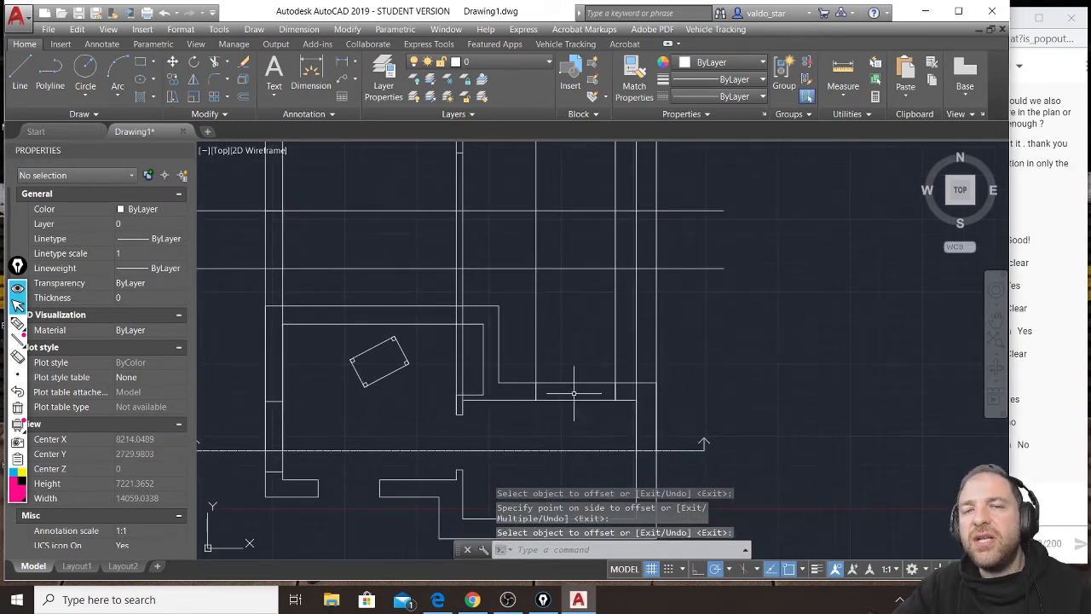
middle_drag(558, 254, 556, 342)
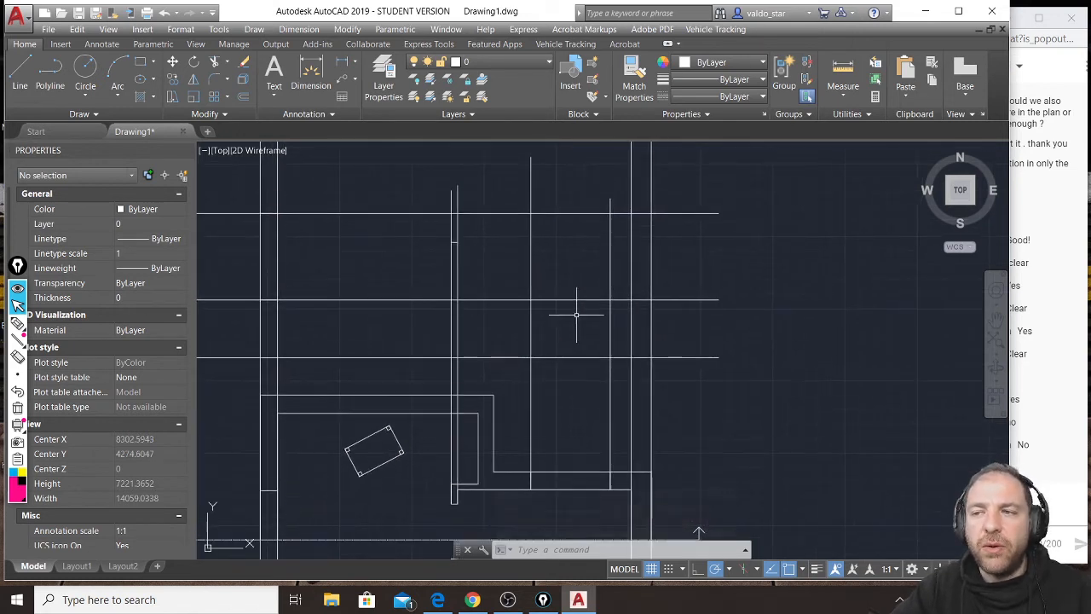
click(620, 189)
click(521, 202)
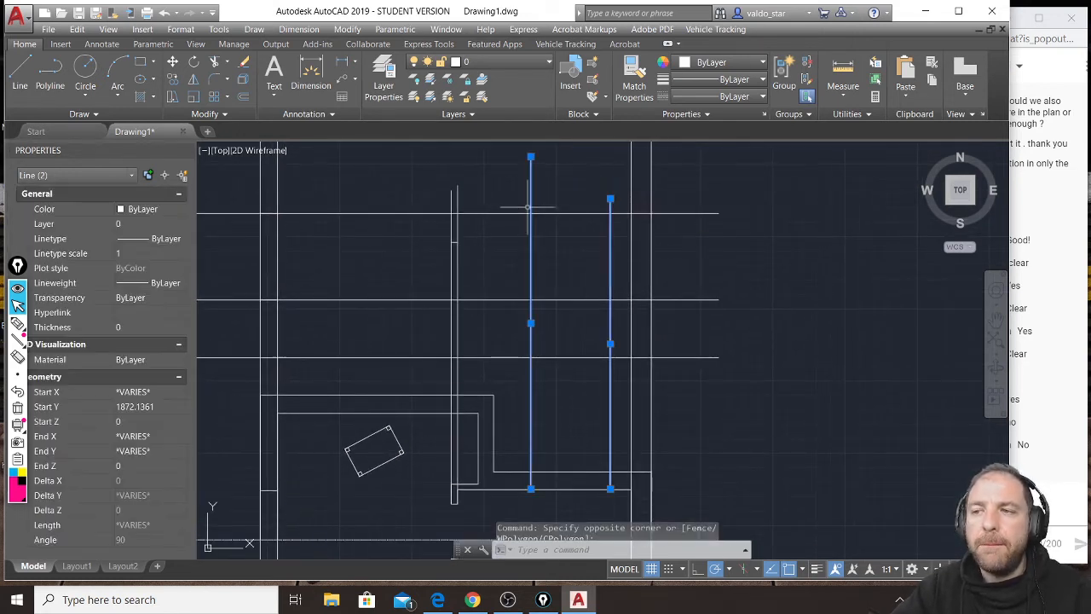
click(571, 197)
click(558, 312)
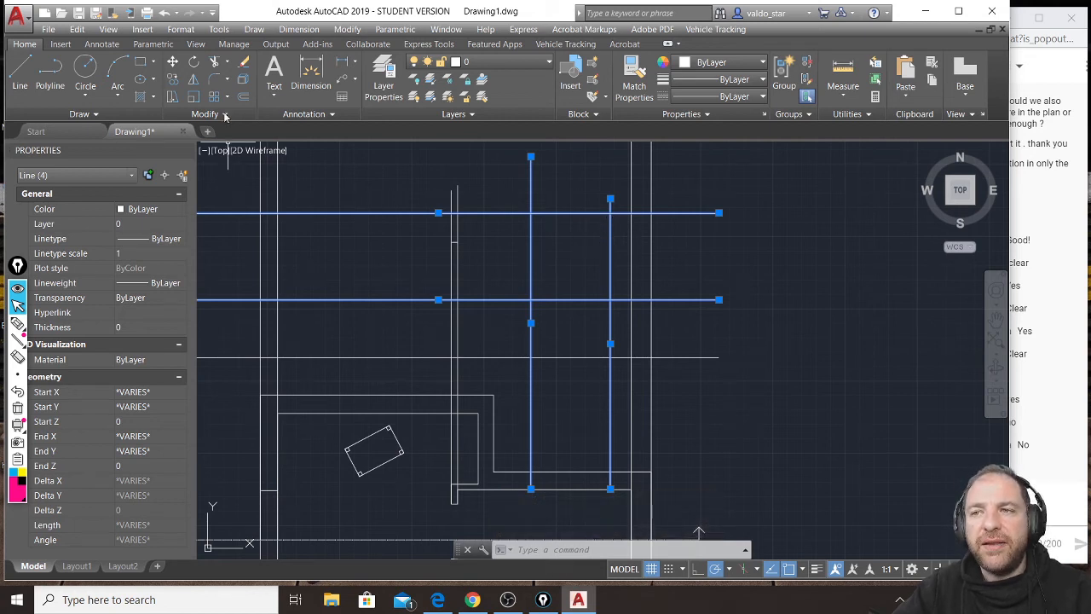
click(218, 64)
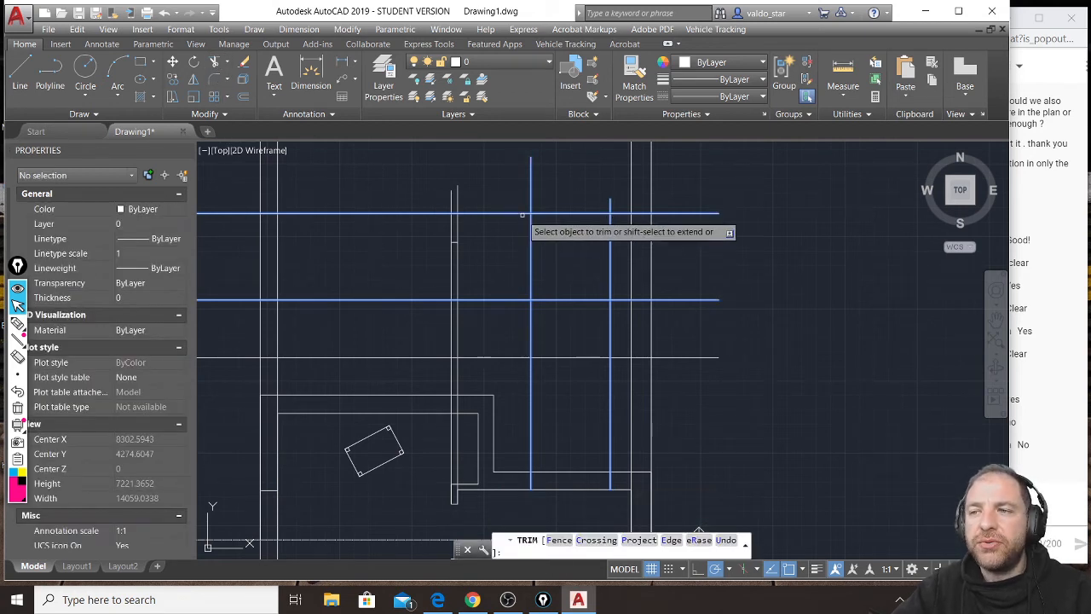
click(529, 212)
click(529, 204)
click(612, 205)
click(618, 213)
click(618, 299)
click(611, 311)
click(530, 314)
click(520, 299)
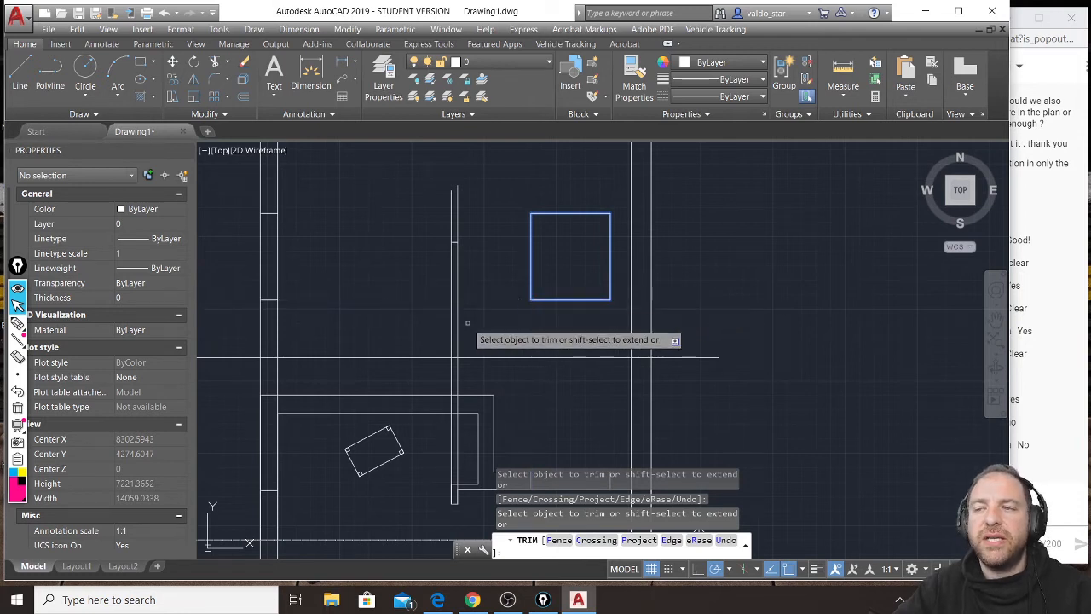
key(Return)
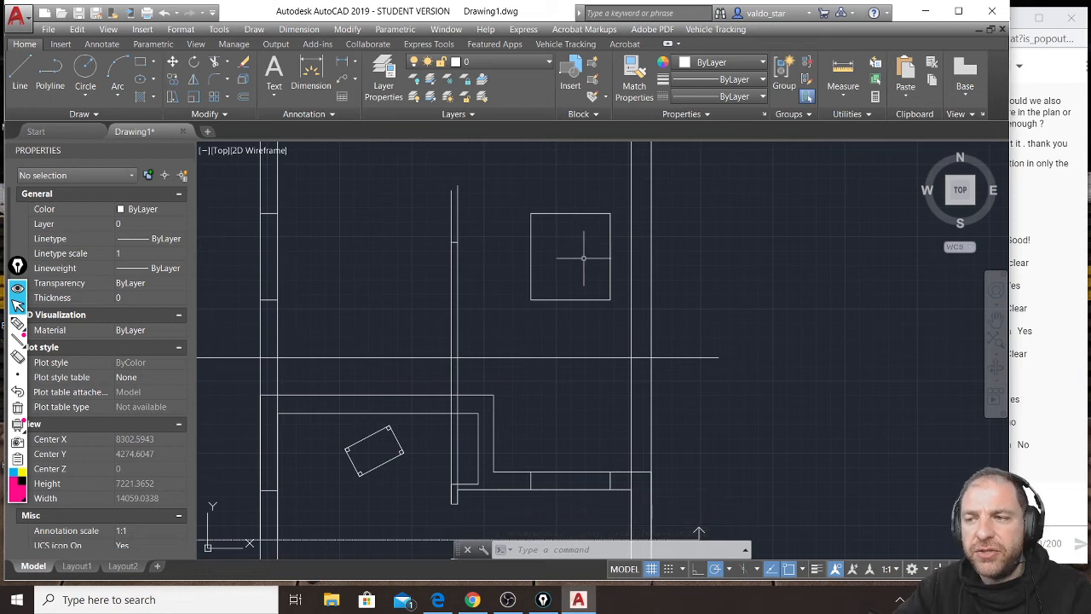
Offset the horizontal ground line upward by 3000 to mark the ceiling height of the section.
scroll(584, 258, down, 2)
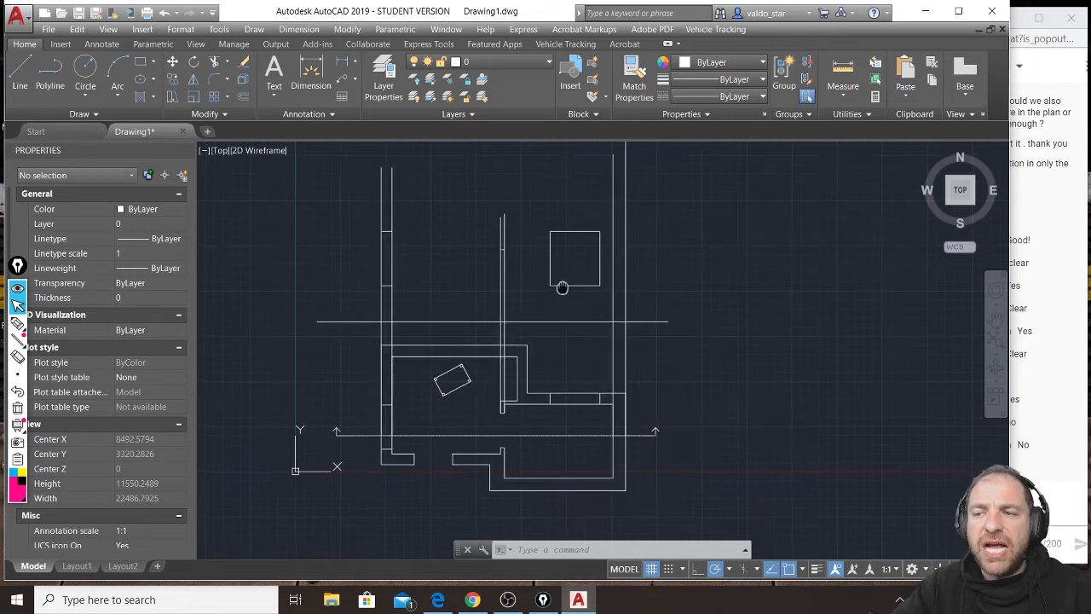
middle_drag(563, 287, 565, 307)
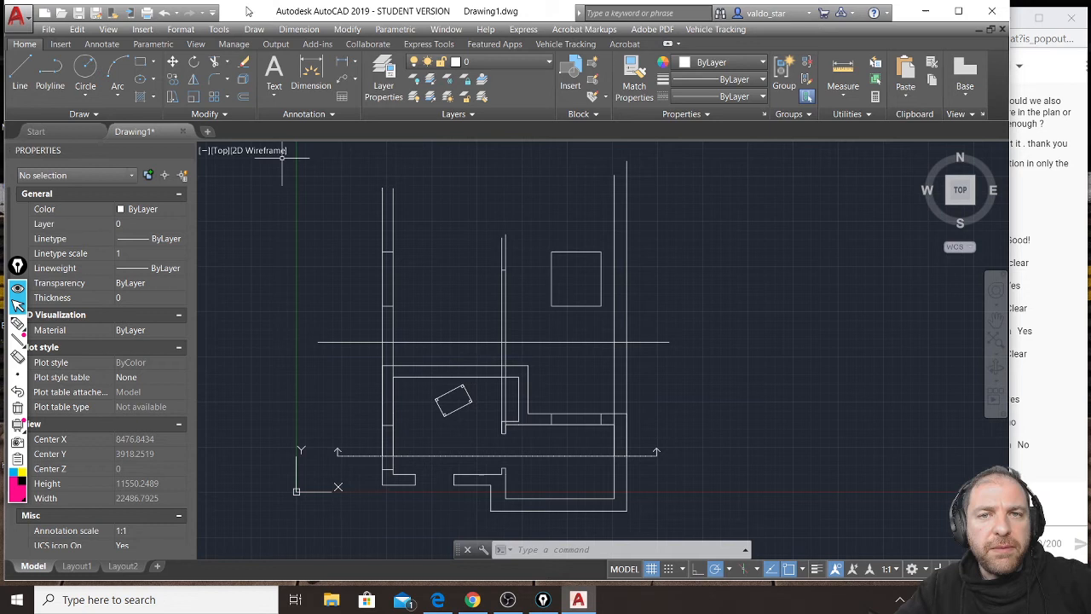
click(243, 98)
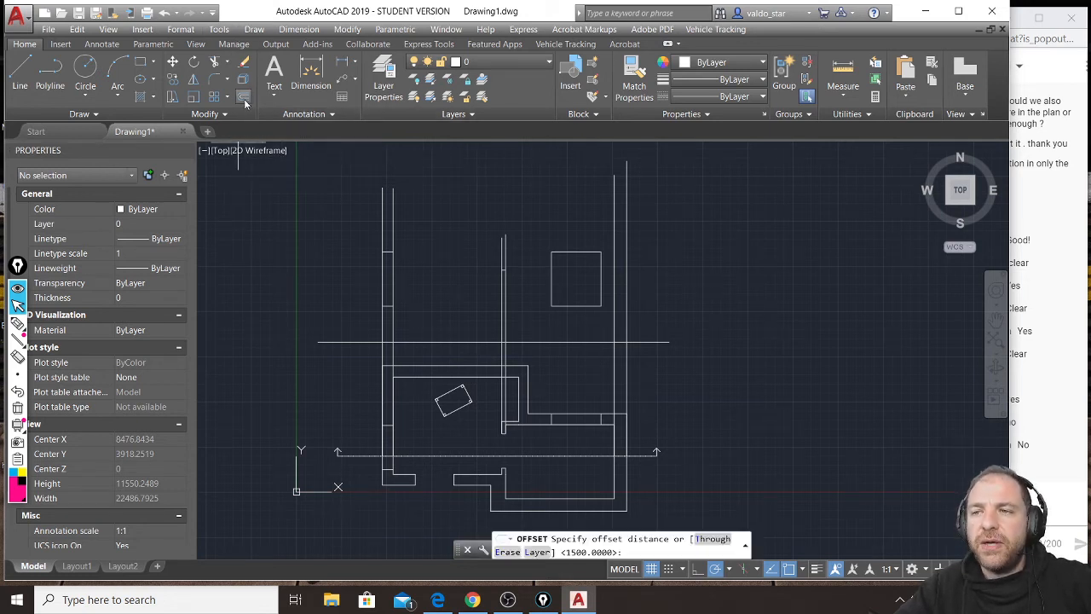
text(3000)
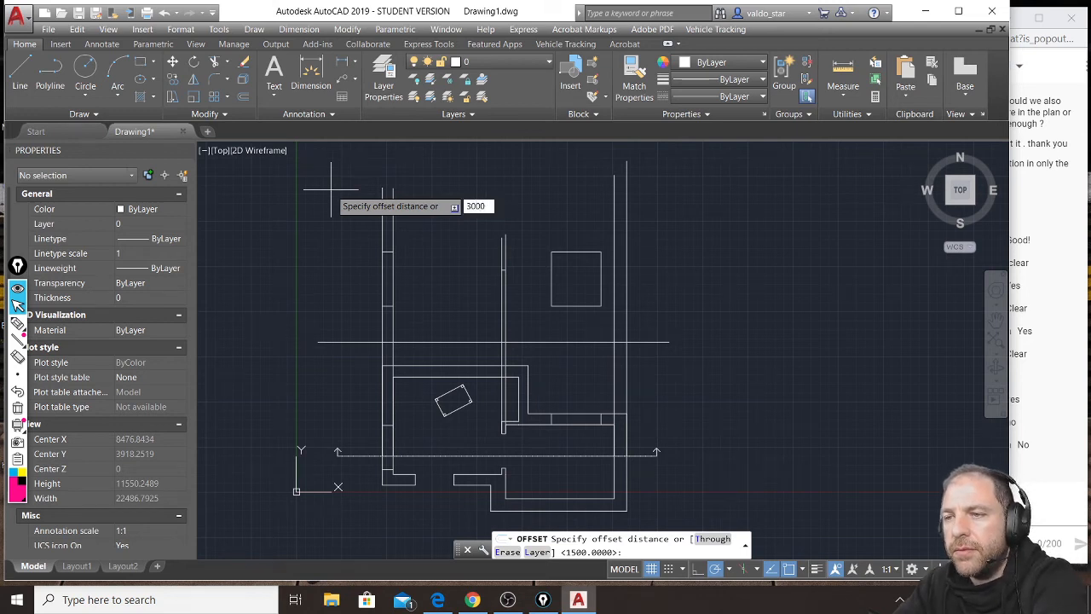
key(Return)
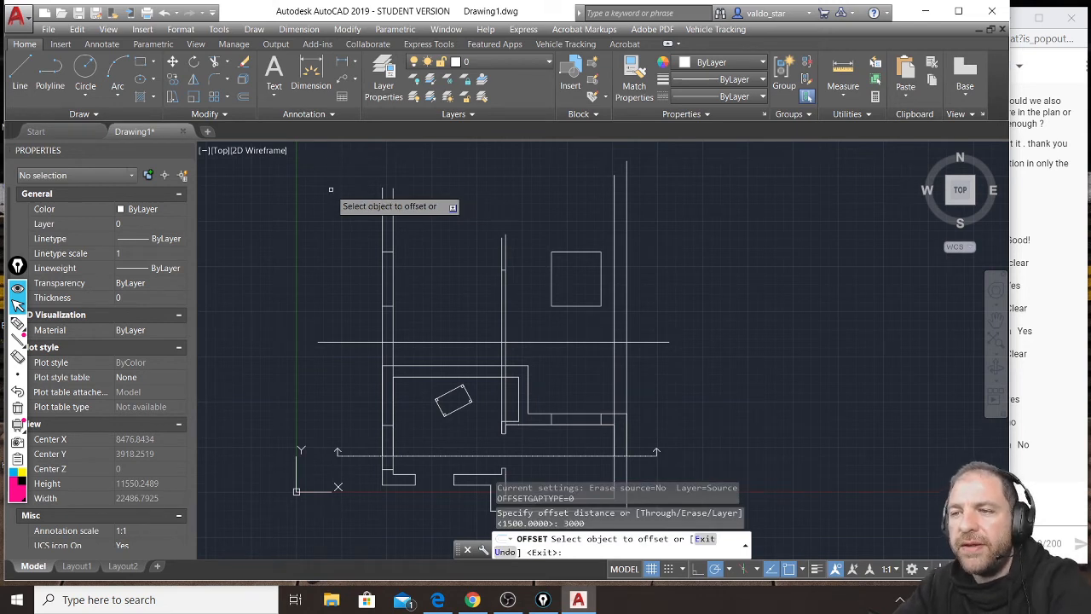
click(466, 341)
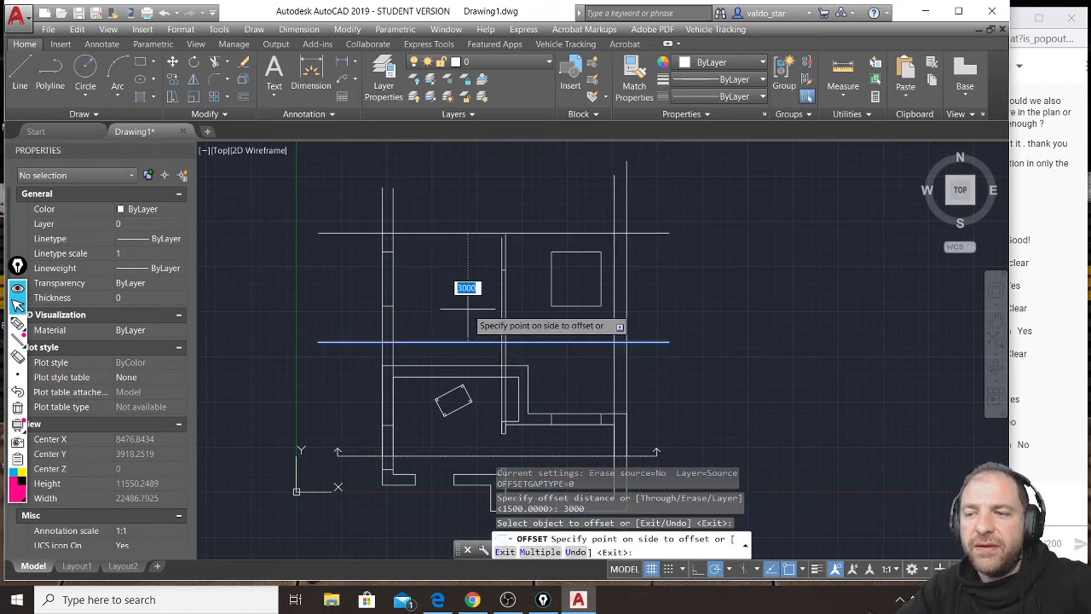
click(476, 213)
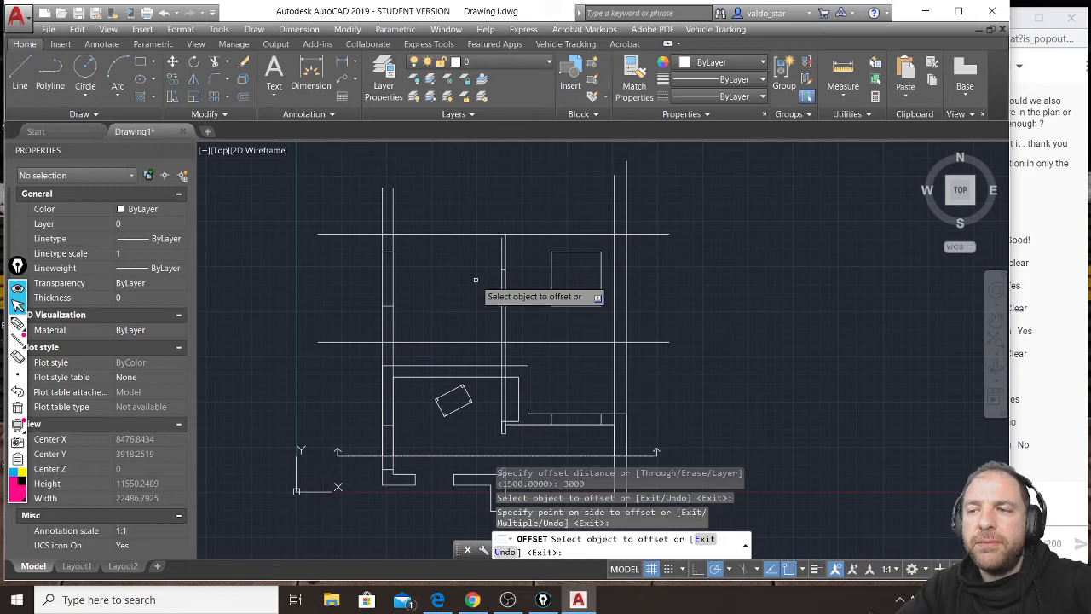
scroll(475, 279, up, 10)
scroll(507, 249, down, 4)
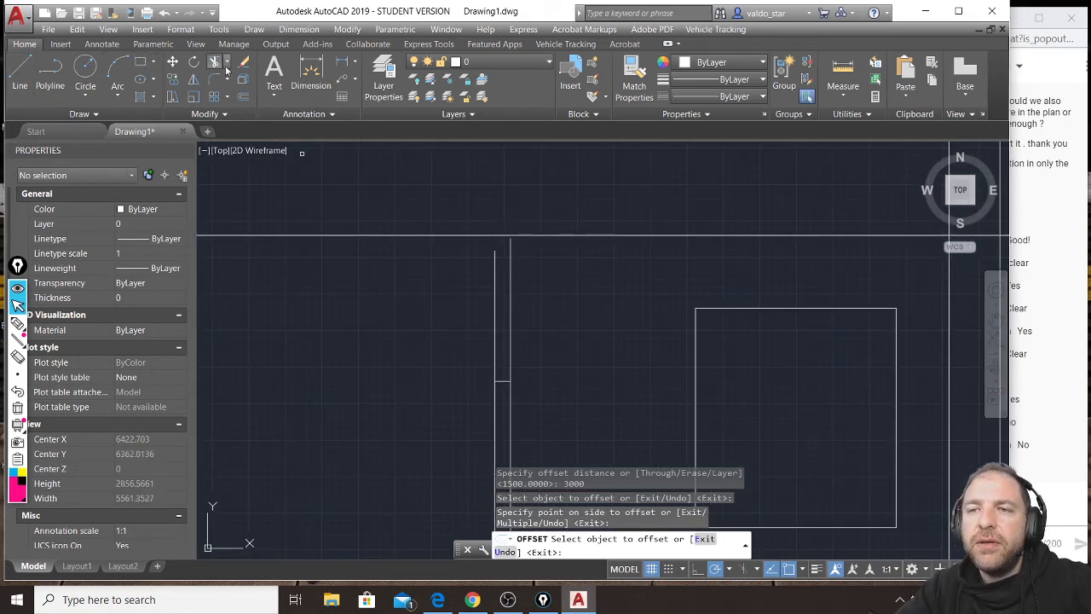
scroll(400, 281, down, 2)
key(Escape)
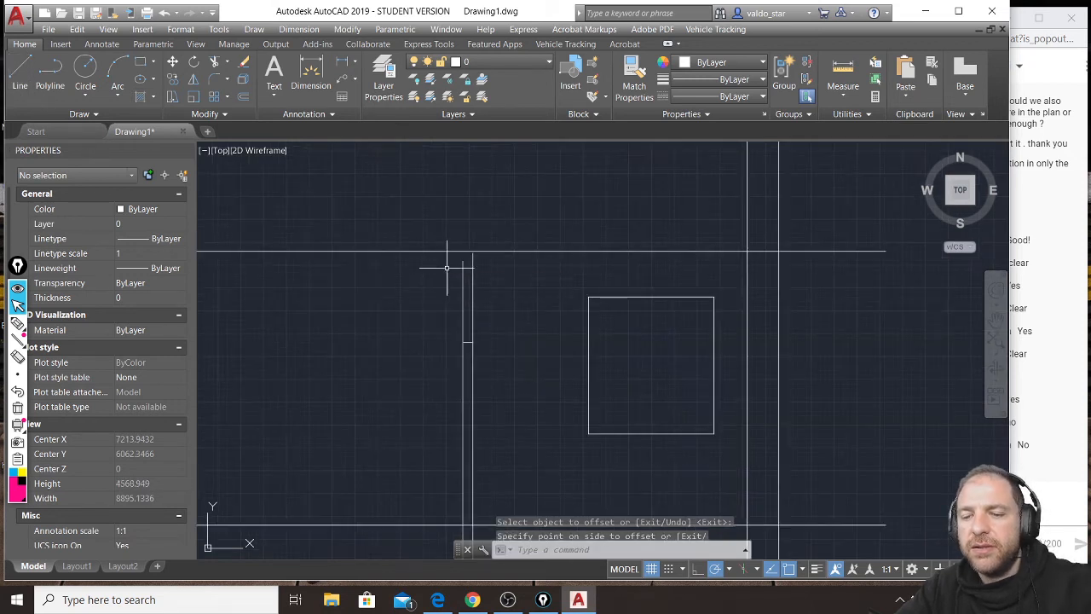
Stretch the upper ends of the interior wall's two vertical lines up to the ceiling line.
click(463, 261)
click(463, 259)
click(463, 250)
click(473, 256)
click(473, 252)
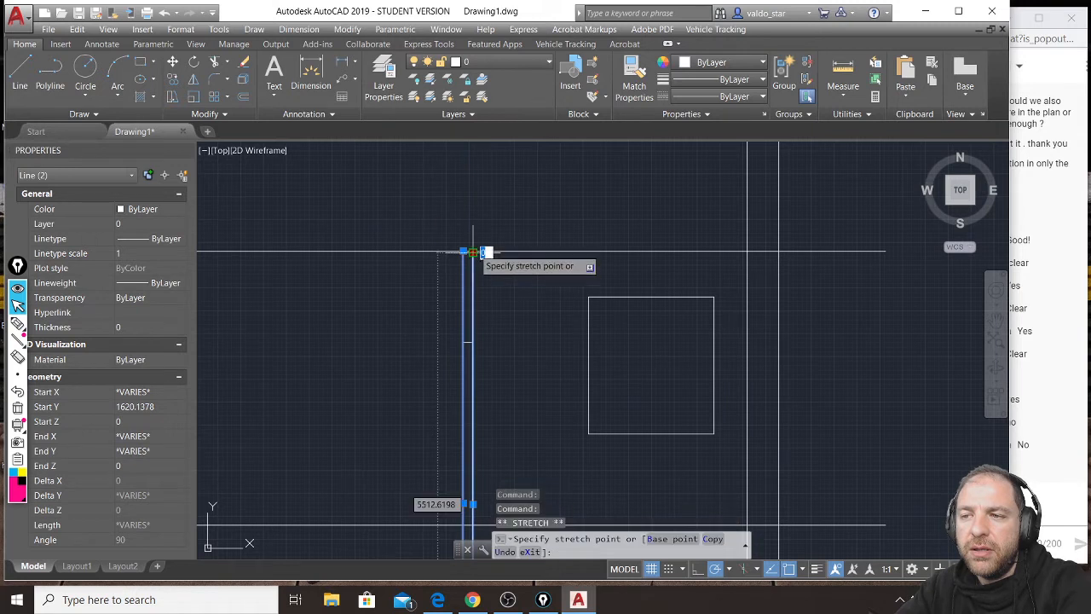
scroll(473, 252, up, 5)
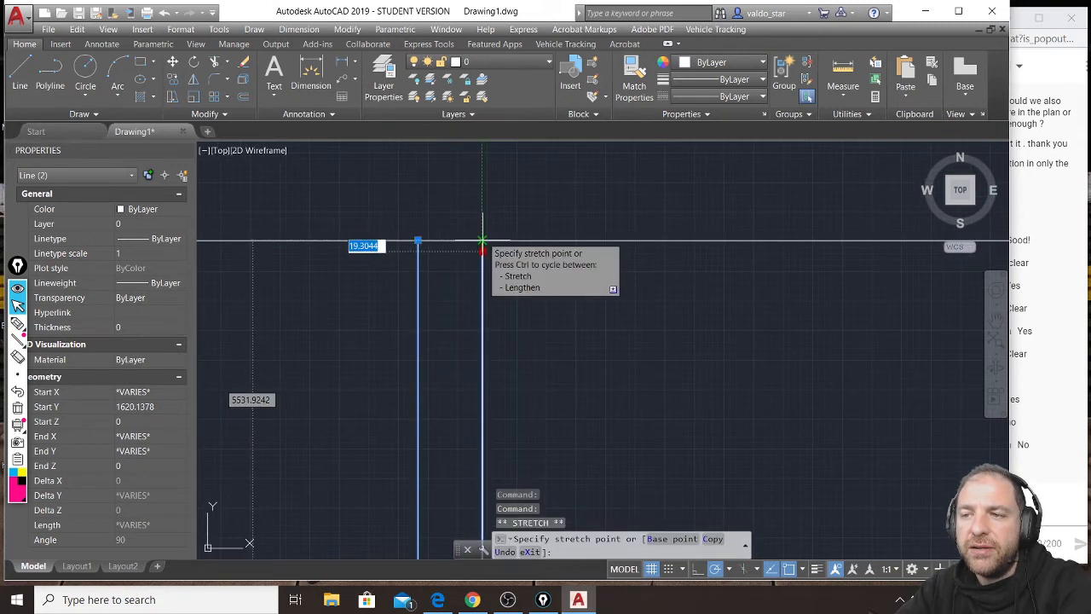
key(Escape)
key(Escape)
scroll(485, 273, down, 5)
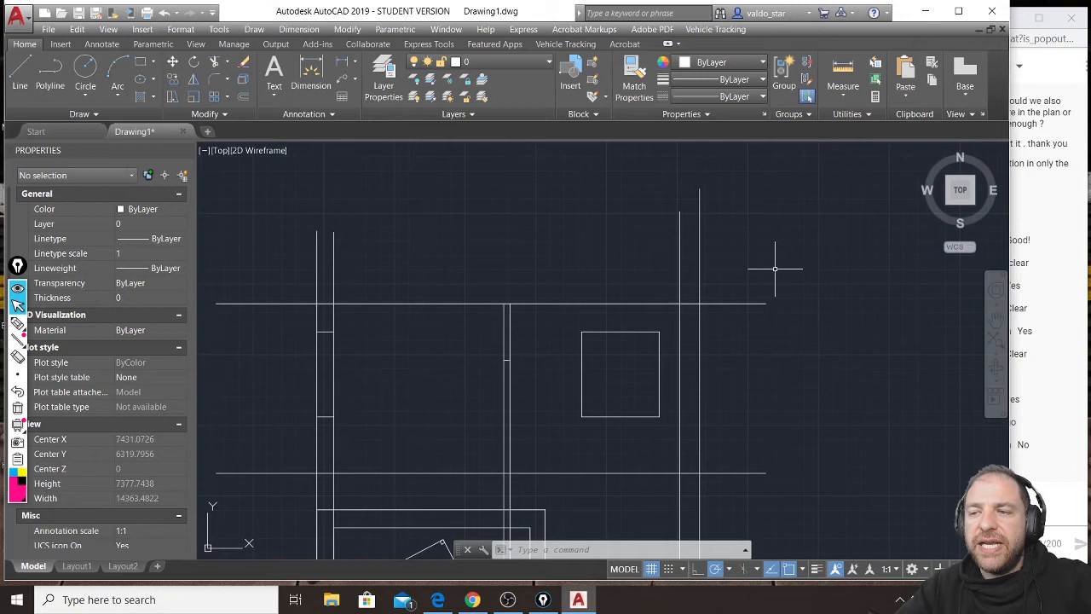
Trim the outer walls' vertical lines above the ceiling line, using the ceiling and ground lines as cutting edges.
middle_drag(757, 407, 727, 341)
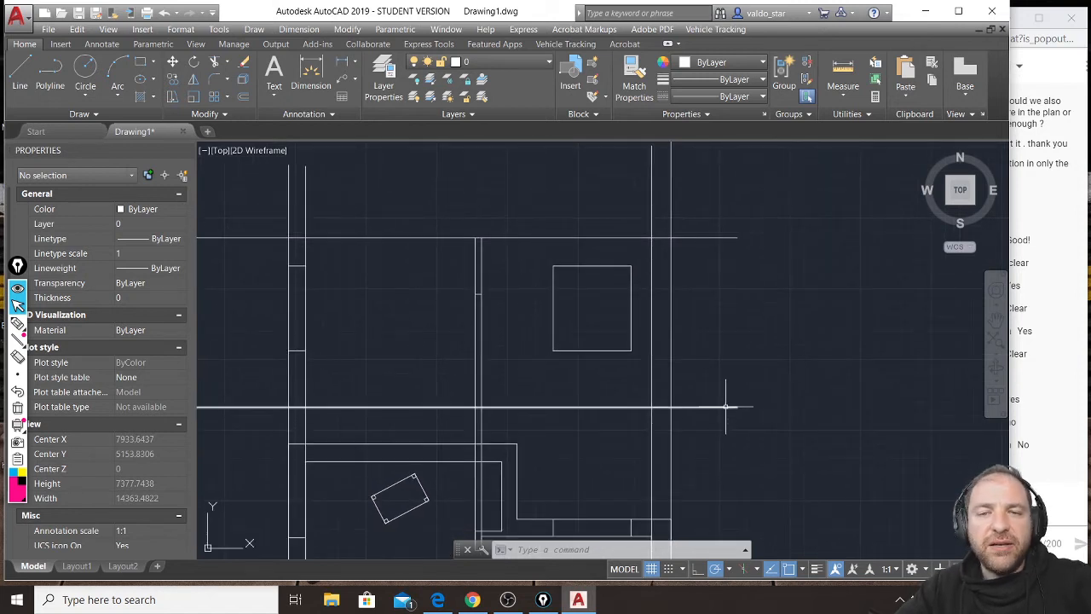
click(755, 210)
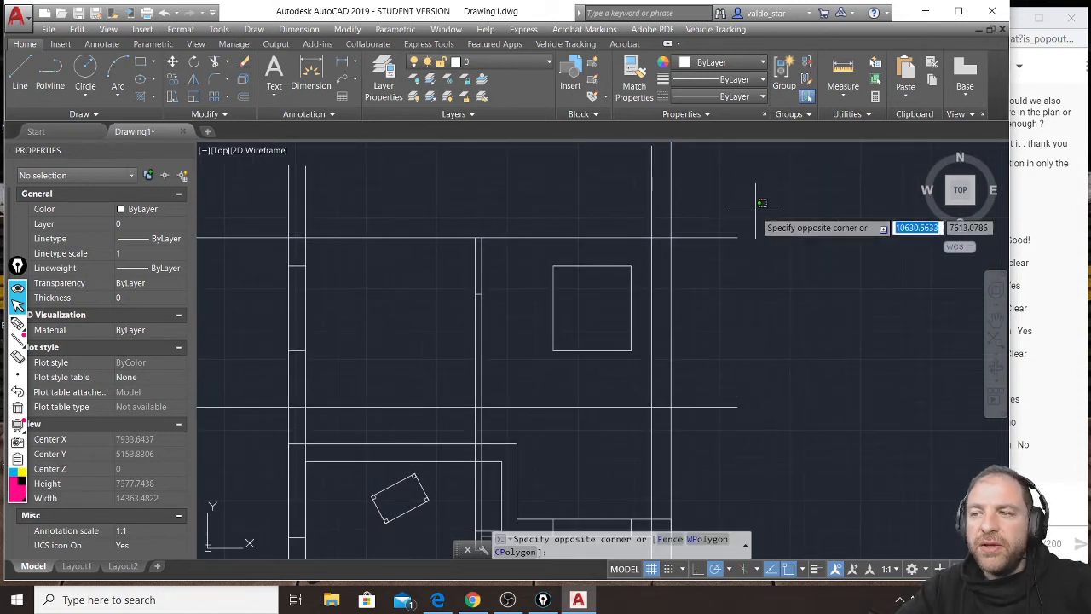
click(695, 424)
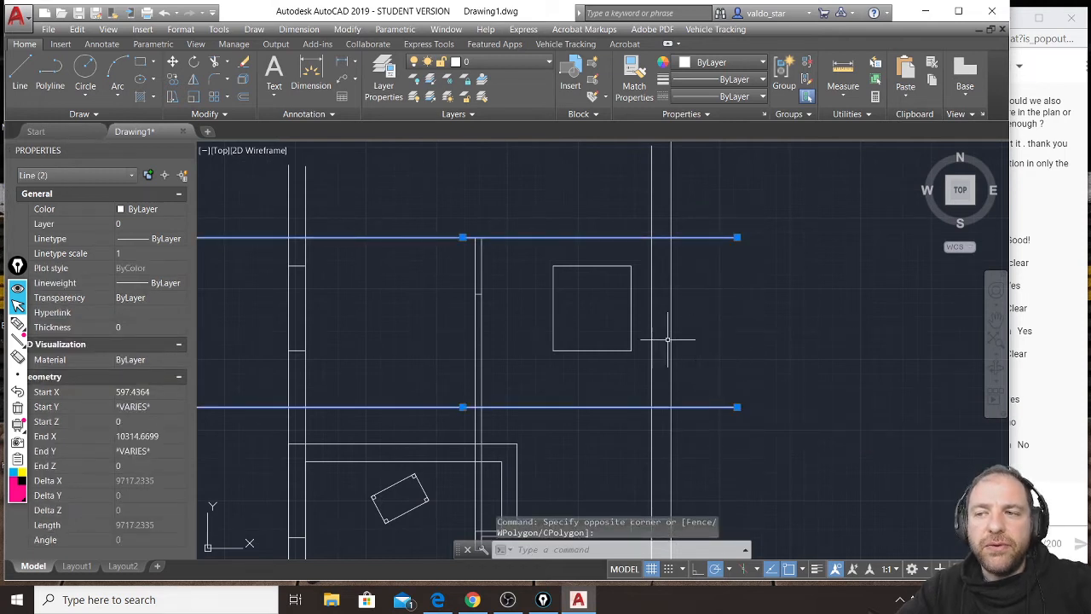
click(216, 63)
middle_drag(478, 233, 510, 271)
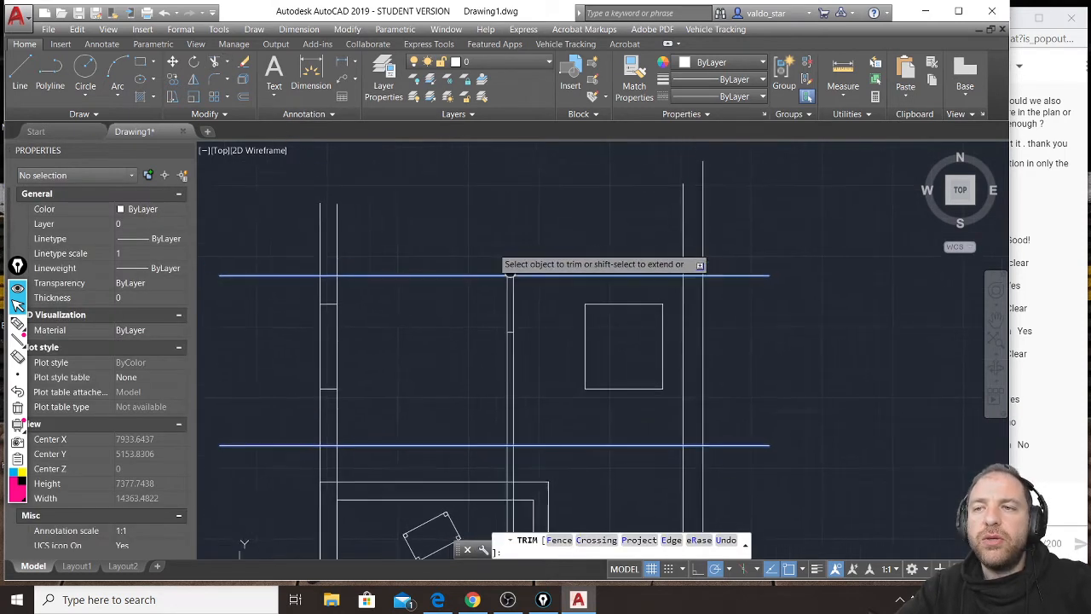
scroll(596, 275, up, 2)
scroll(792, 213, down, 2)
click(808, 211)
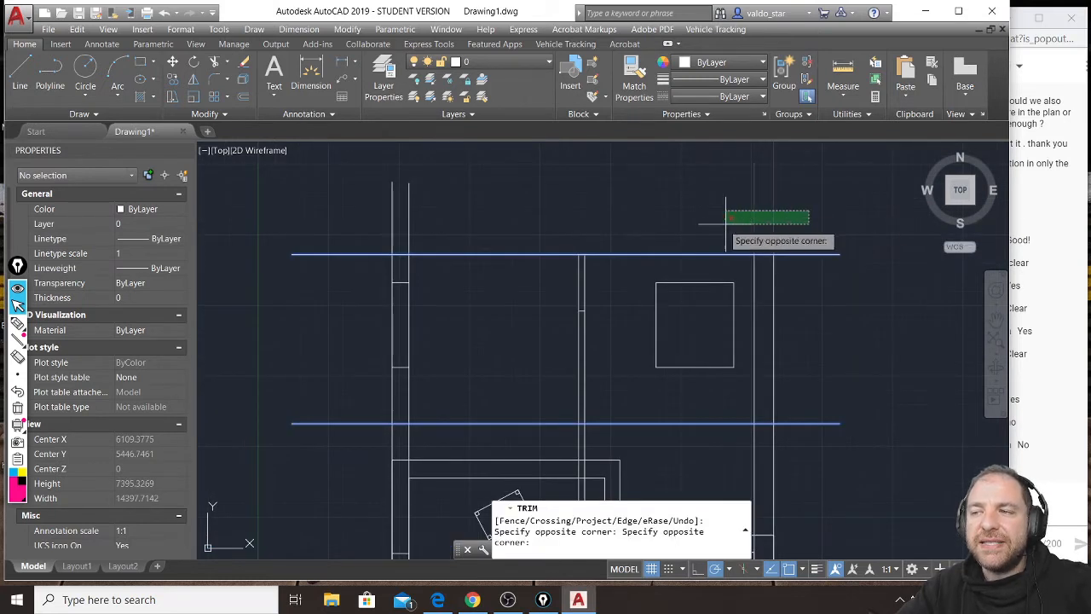
click(386, 221)
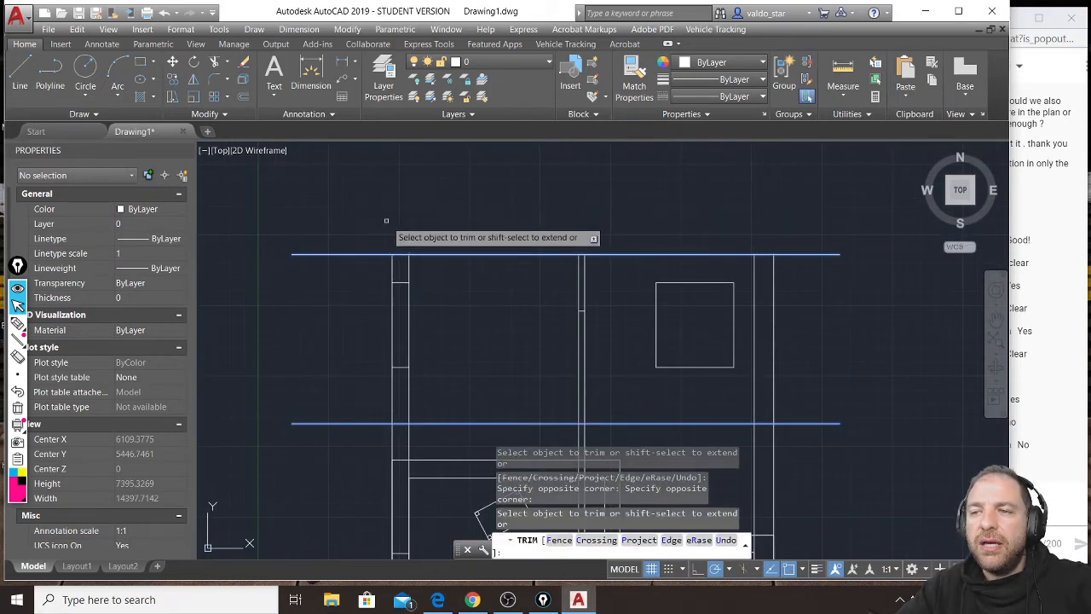
Trim all the walls' projection lines below the ground line to separate the section from the plan.
click(795, 436)
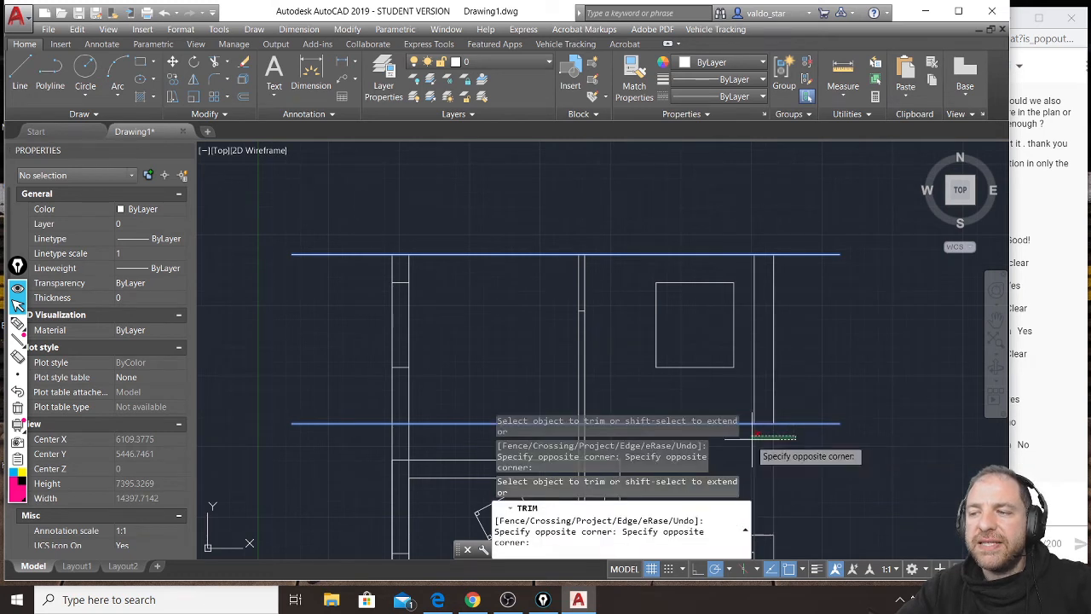
click(379, 440)
middle_drag(379, 440, 317, 377)
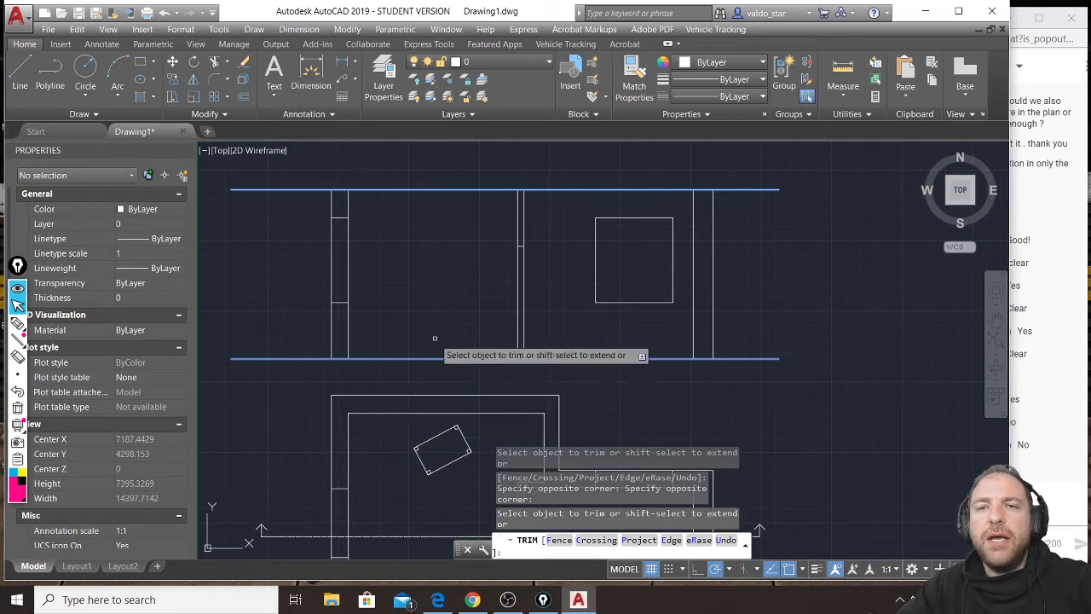
key(Escape)
key(Escape)
key(Escape)
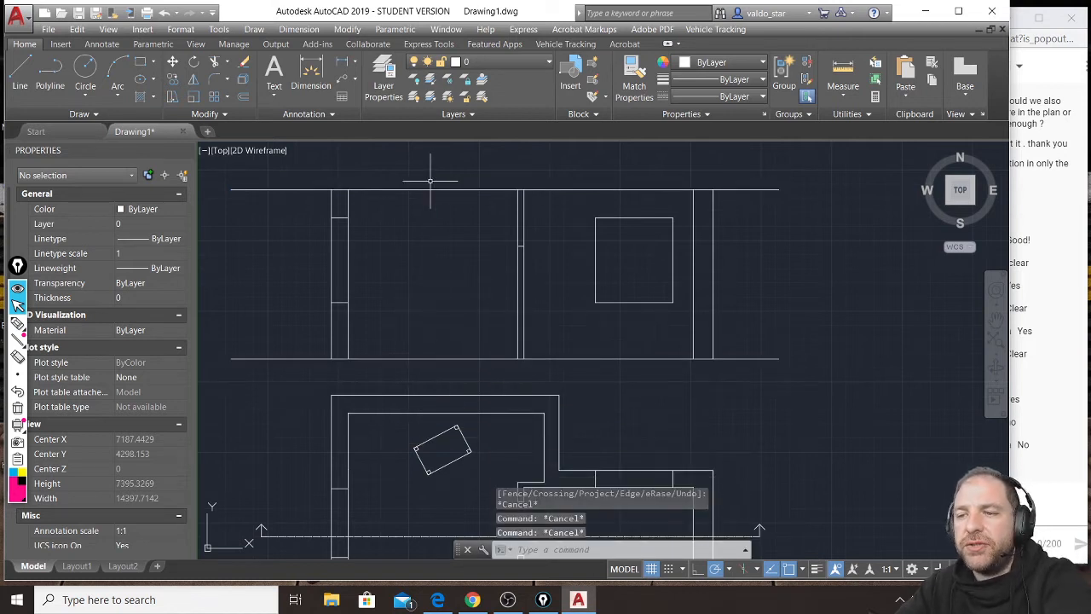
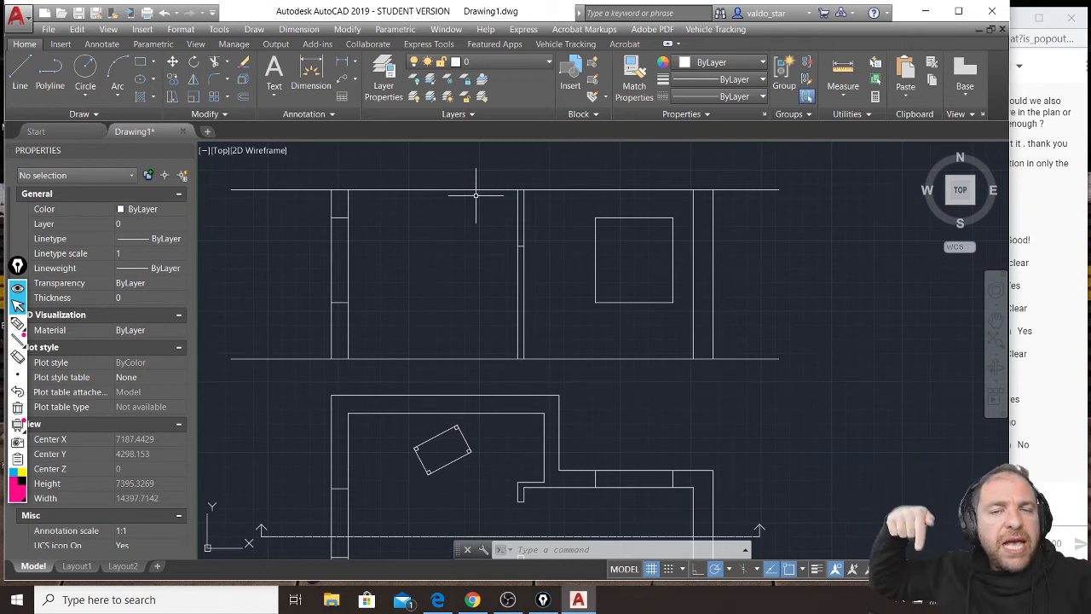
Offset the section's ceiling line upward by 300 to mark the top of the roof slab.
scroll(312, 339, up, 4)
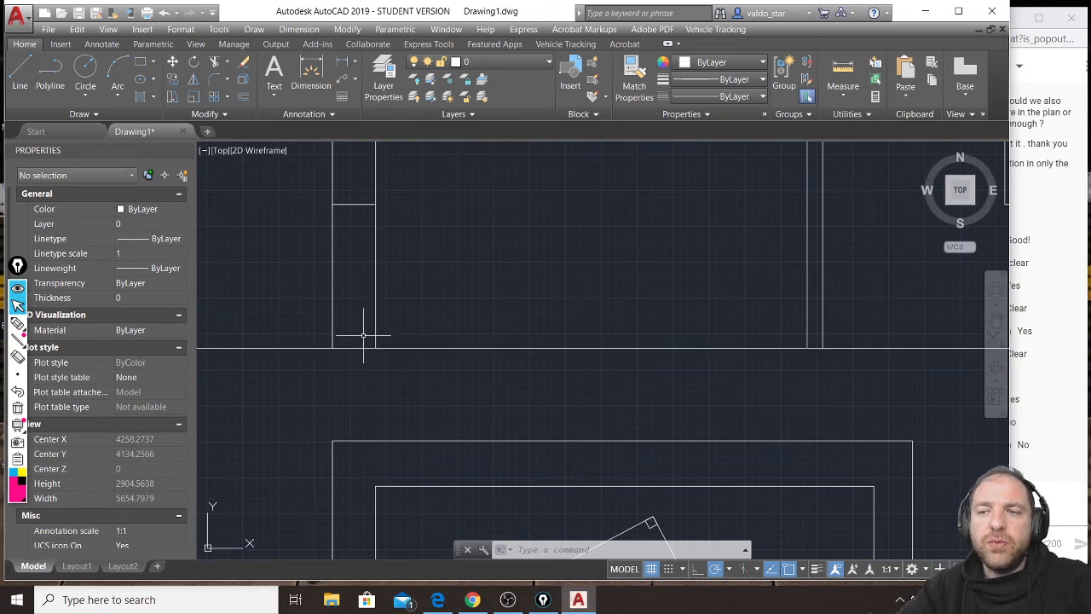
scroll(356, 327, down, 4)
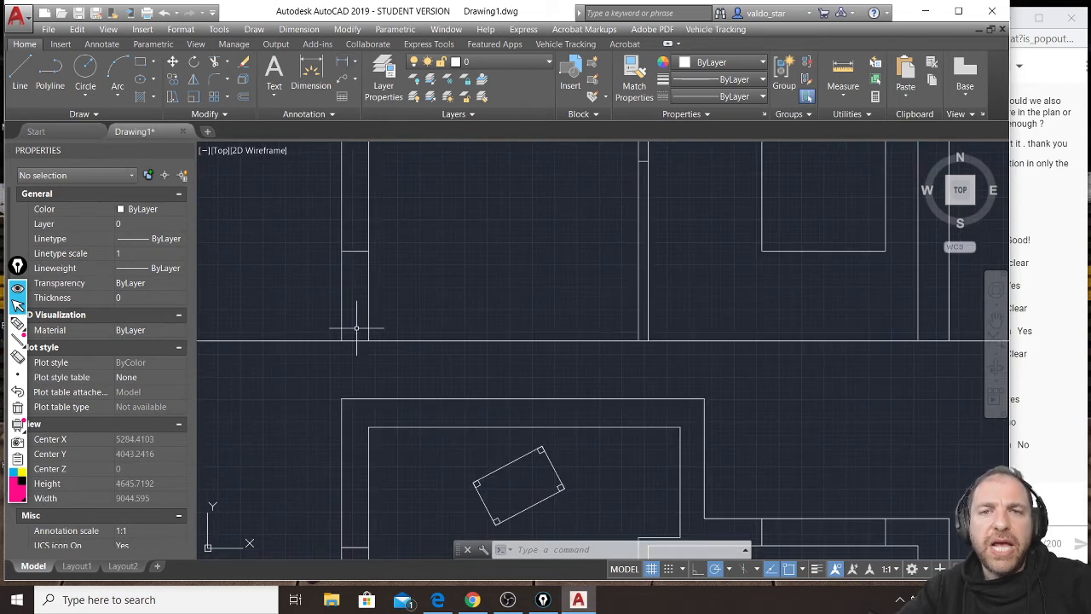
scroll(418, 430, down, 2)
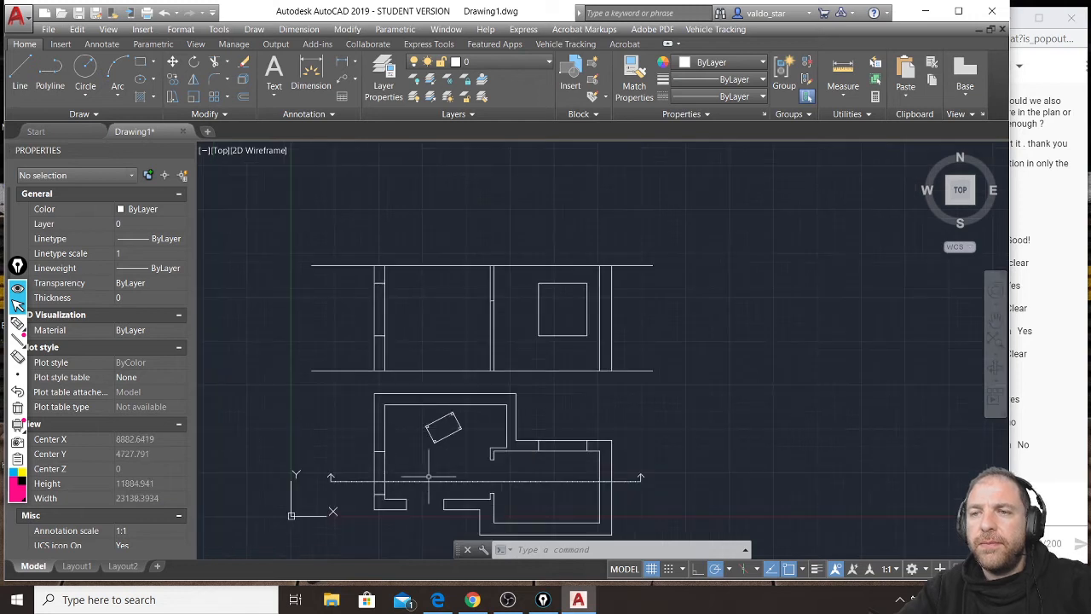
scroll(400, 504, up, 2)
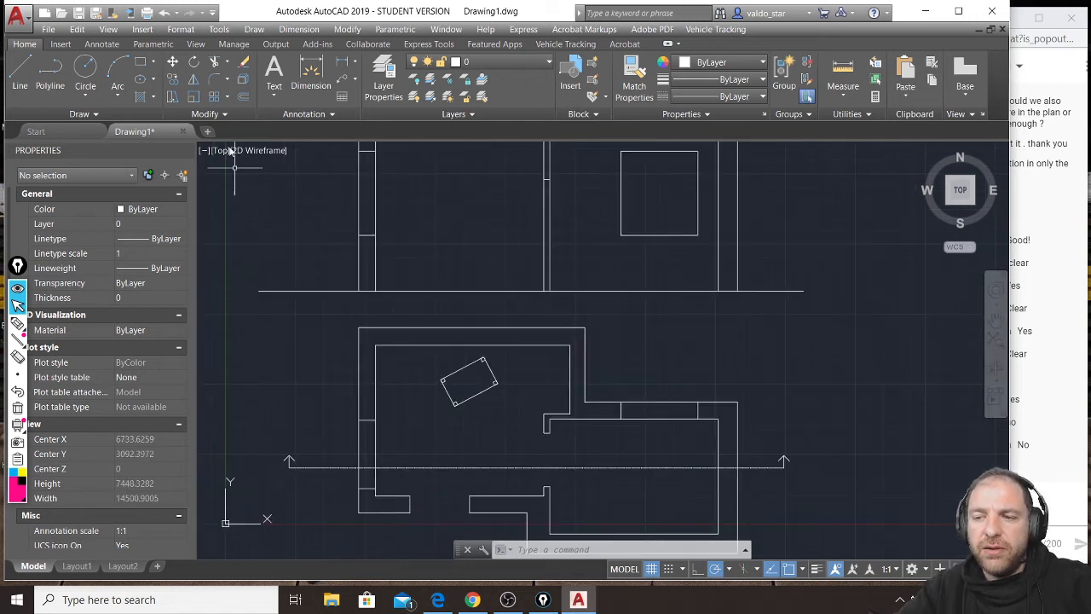
click(243, 97)
middle_drag(483, 230, 476, 273)
text(300)
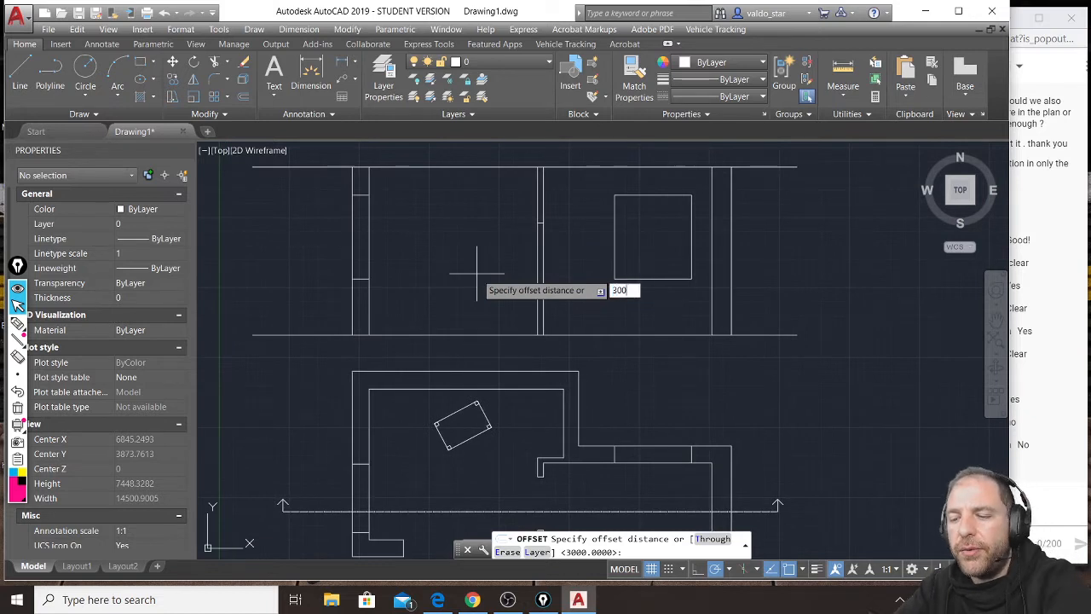
key(Return)
middle_drag(468, 251, 465, 286)
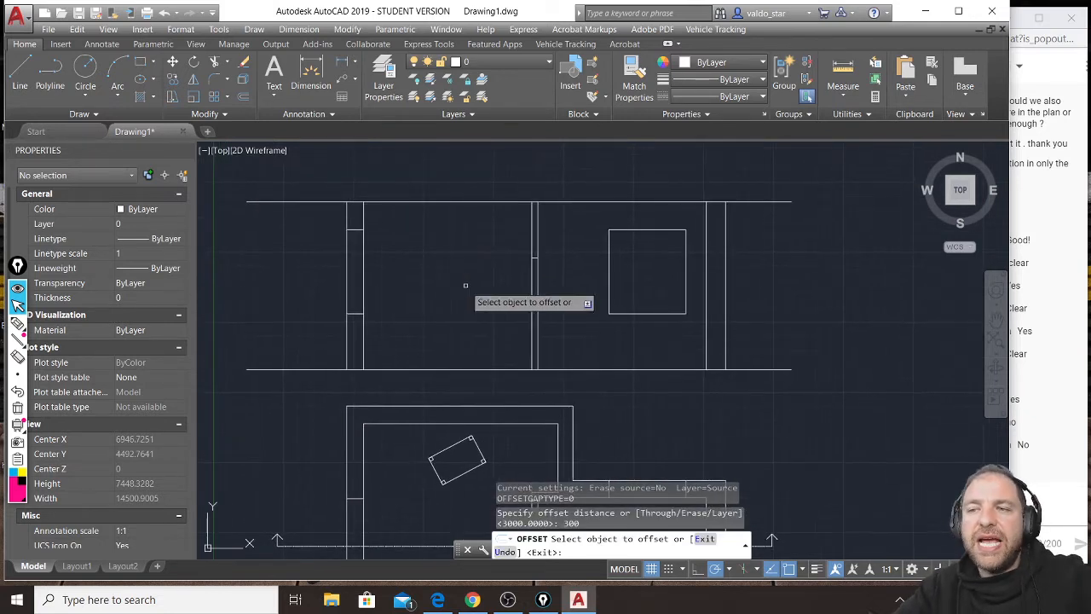
click(461, 202)
click(462, 174)
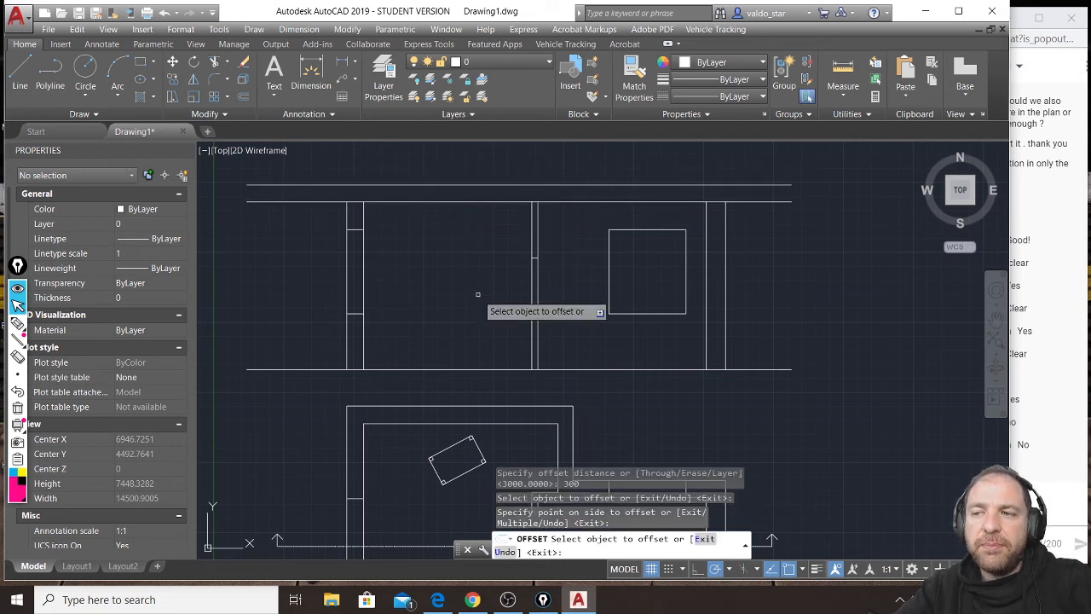
Offset the section's ground line downward by 300 to mark the underside of the floor slab.
click(480, 368)
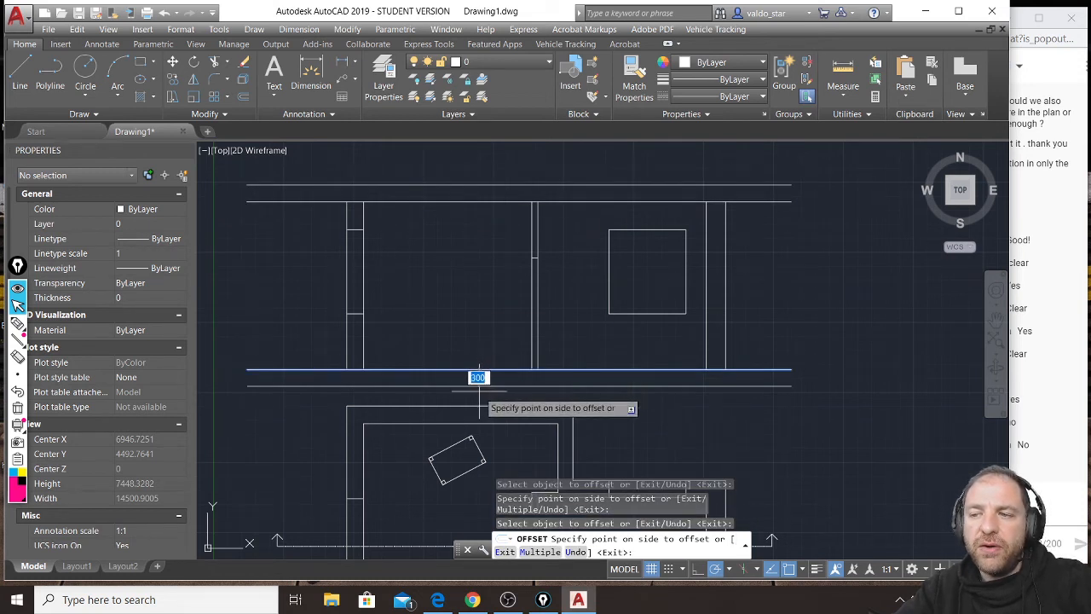
click(478, 384)
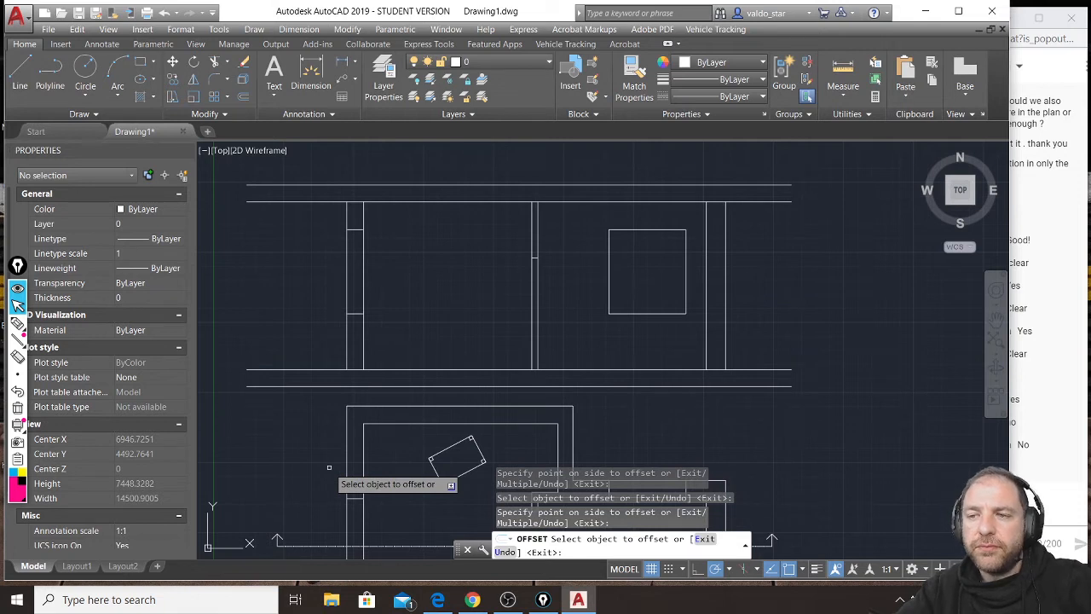
key(Escape)
key(Escape)
key(Escape)
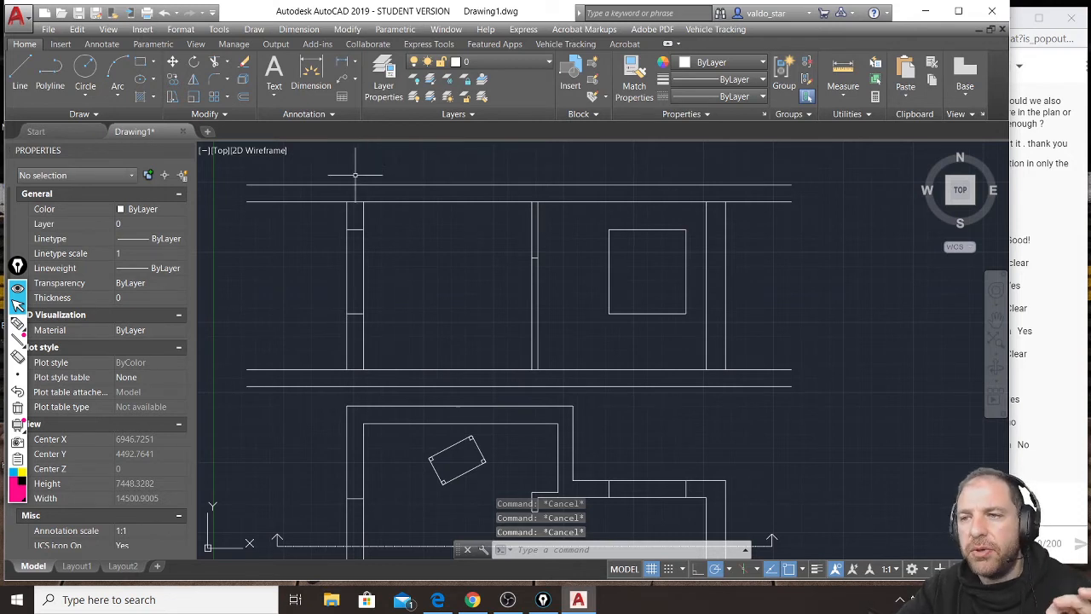
Trim both ends of the ceiling line back to the inner faces of the outer walls.
scroll(360, 179, up, 4)
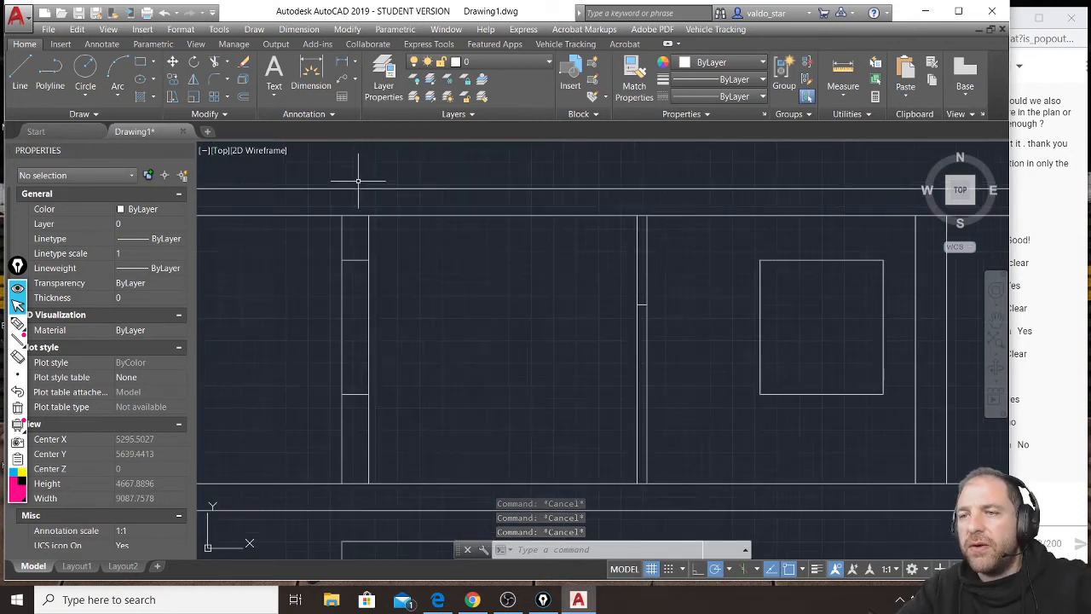
click(372, 245)
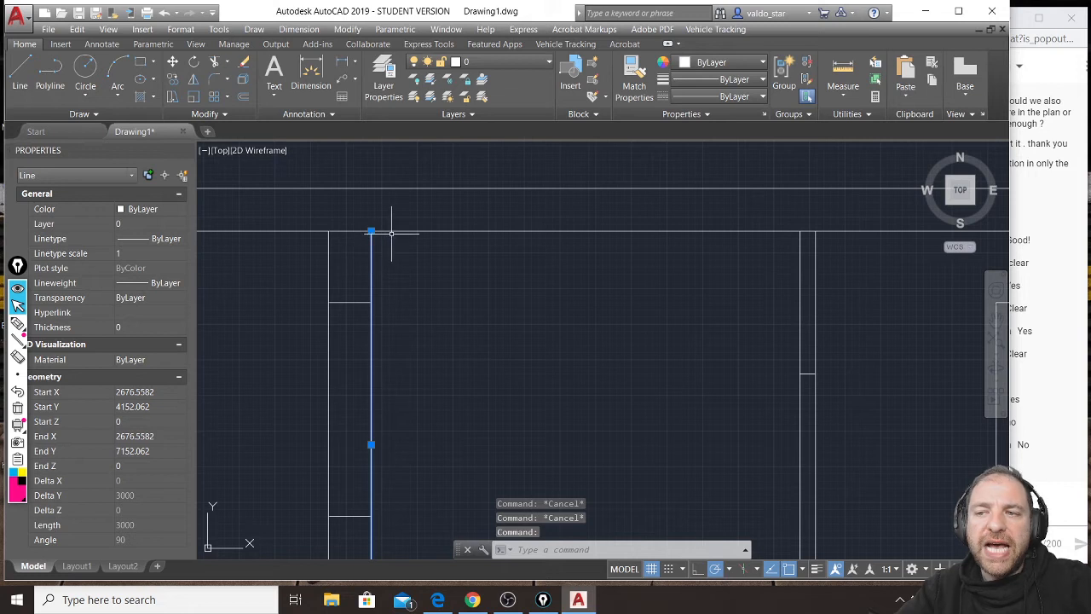
click(397, 231)
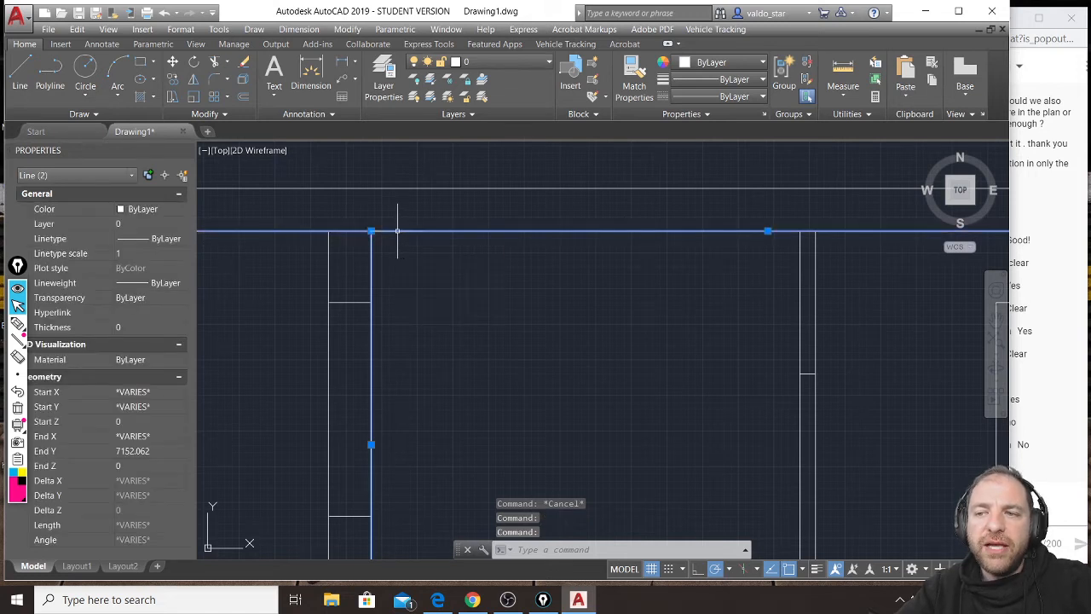
scroll(398, 231, down, 2)
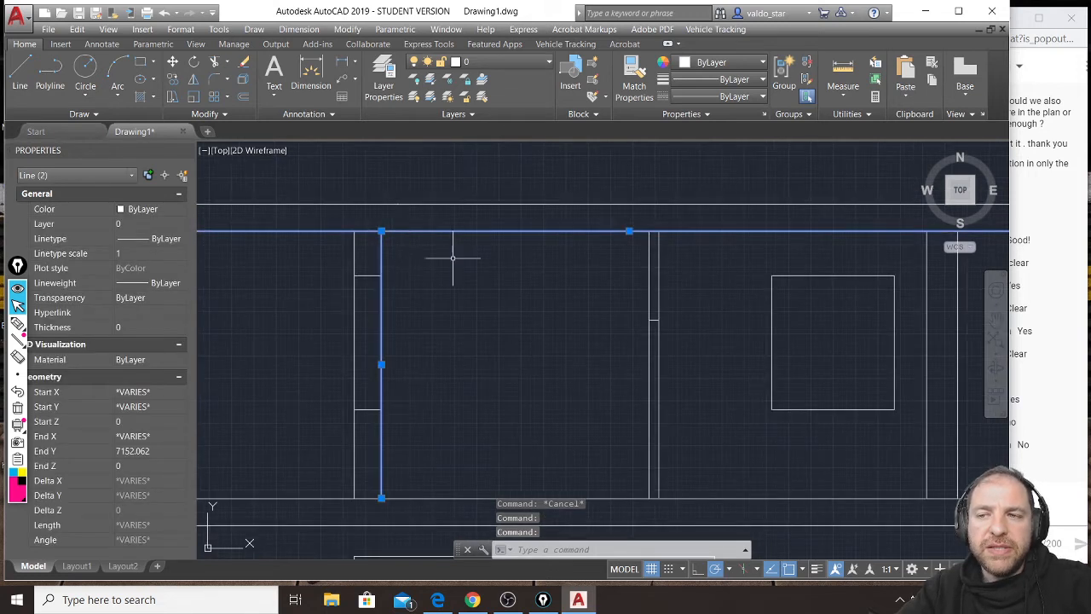
middle_drag(891, 253, 784, 250)
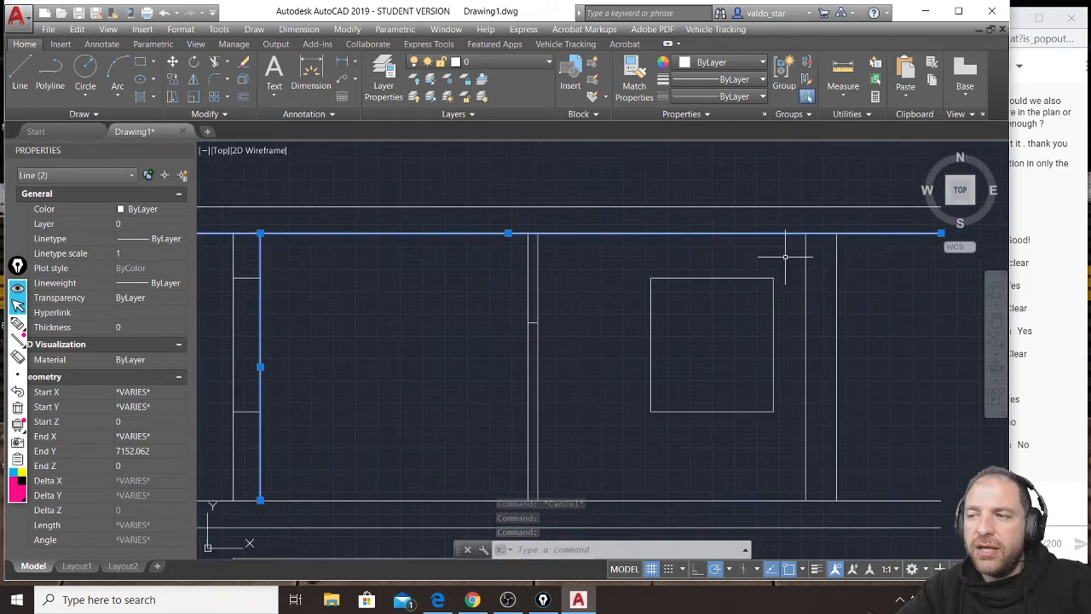
click(806, 262)
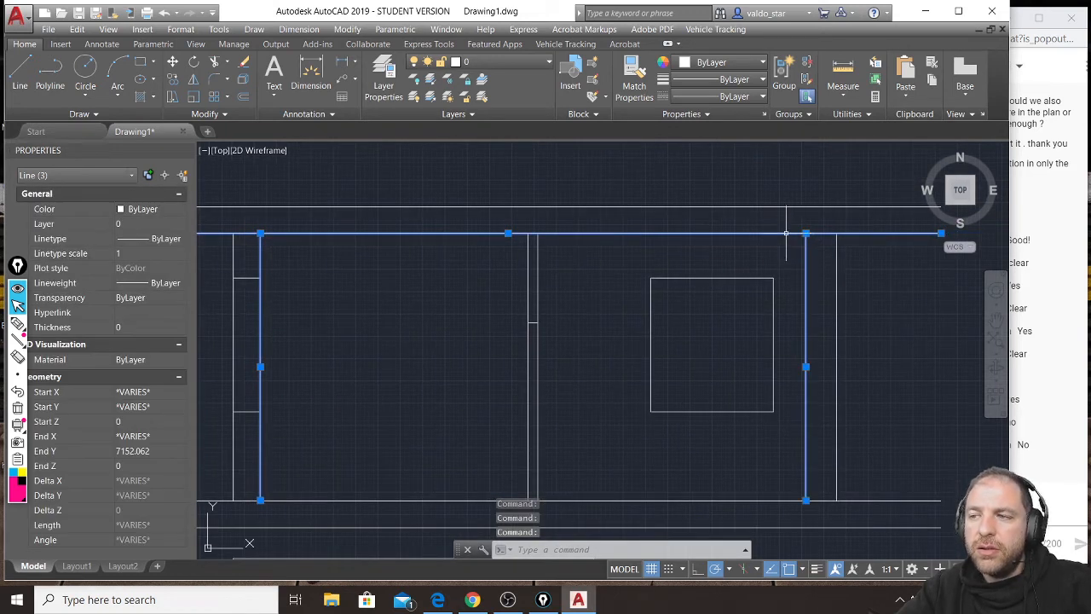
click(220, 65)
scroll(861, 234, down, 2)
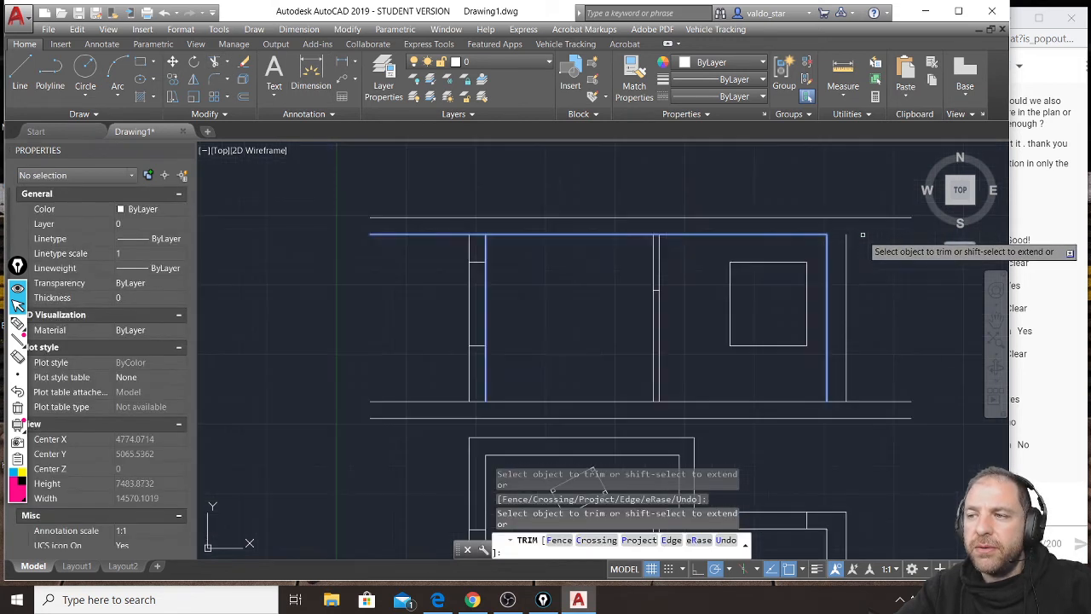
click(452, 235)
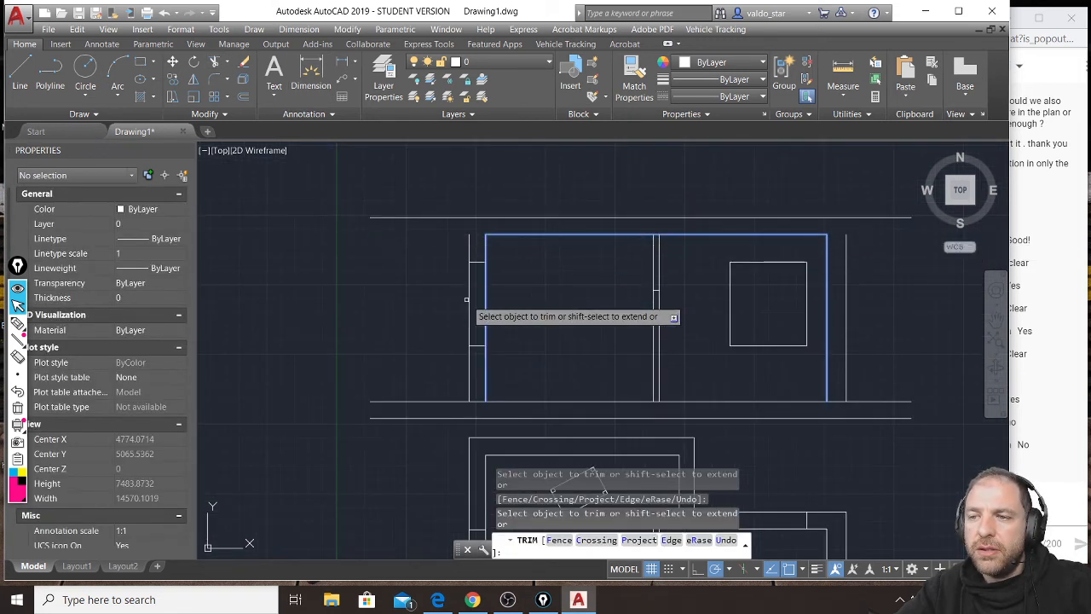
key(Escape)
key(Escape)
Trim both ends of the ground line back to the inner faces of the outer walls.
scroll(525, 370, up, 2)
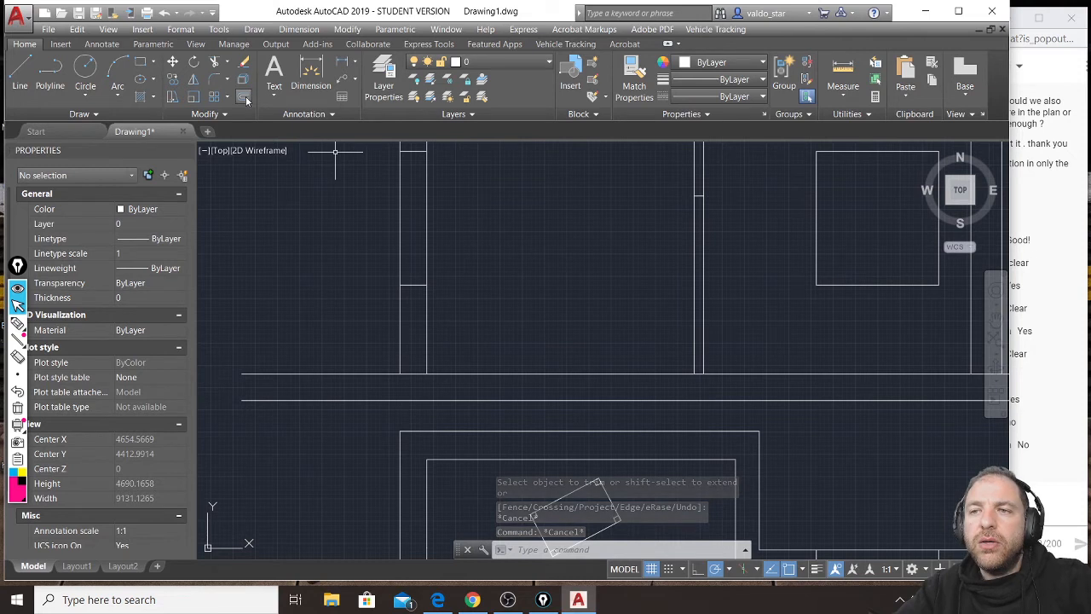
click(427, 339)
click(455, 373)
mouse_move(803, 382)
middle_down()
mouse_move(731, 366)
mouse_move(561, 376)
middle_up()
click(729, 345)
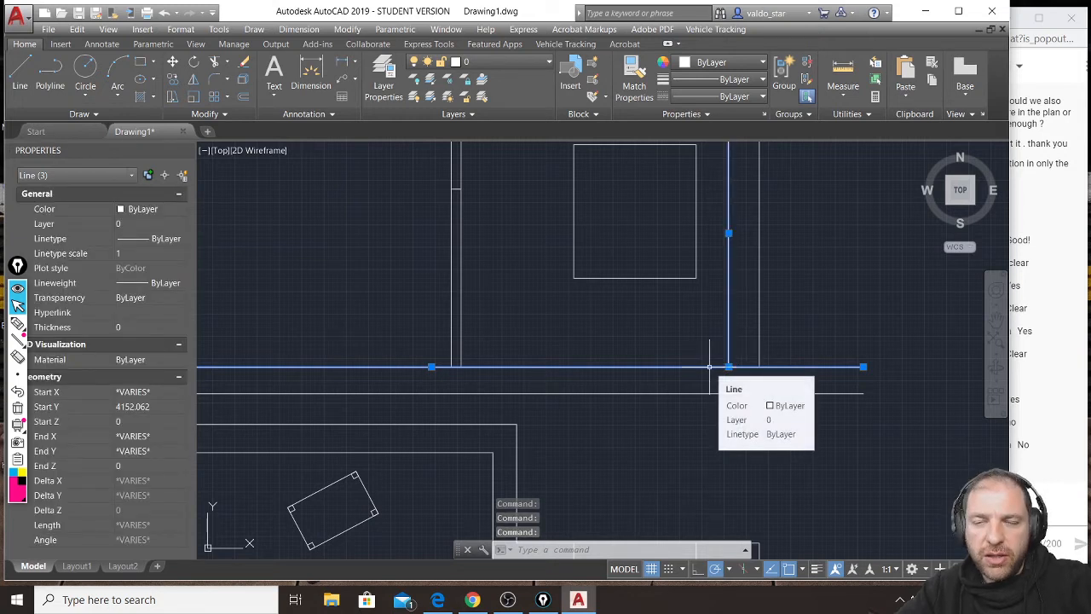
click(215, 62)
click(804, 368)
click(803, 370)
scroll(847, 355, down, 2)
click(404, 363)
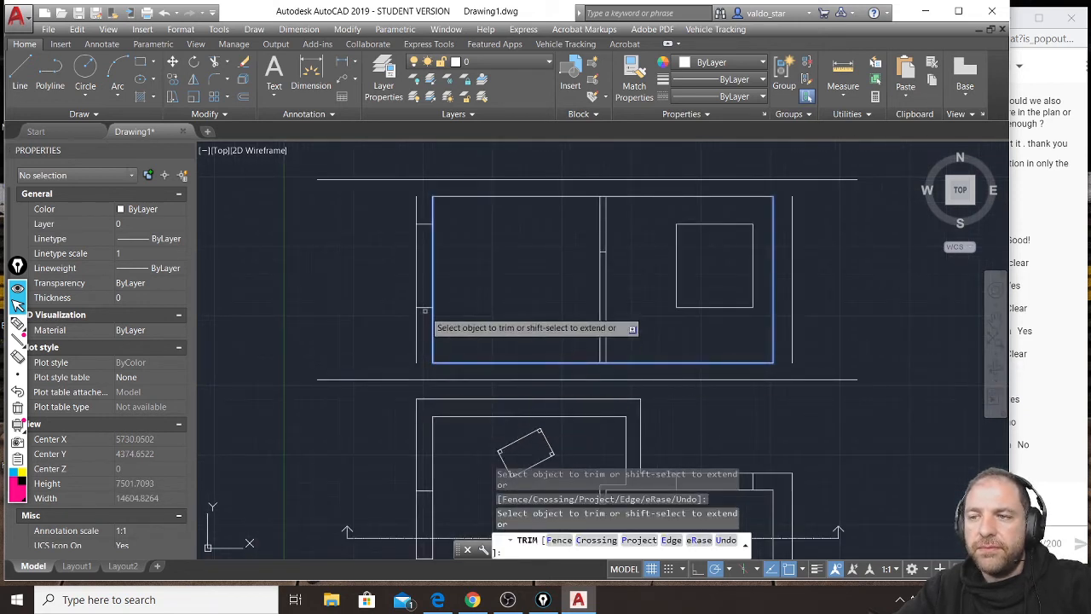
key(Return)
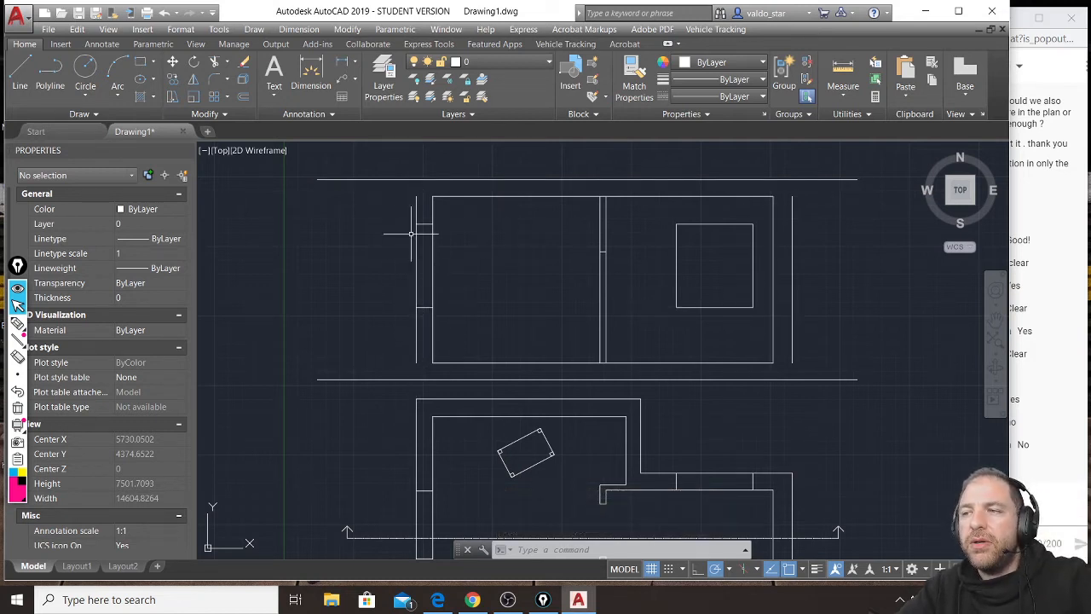
Extend the outer faces of both outer walls up to the roof slab's top line and down to the floor slab's bottom line.
click(393, 164)
click(364, 372)
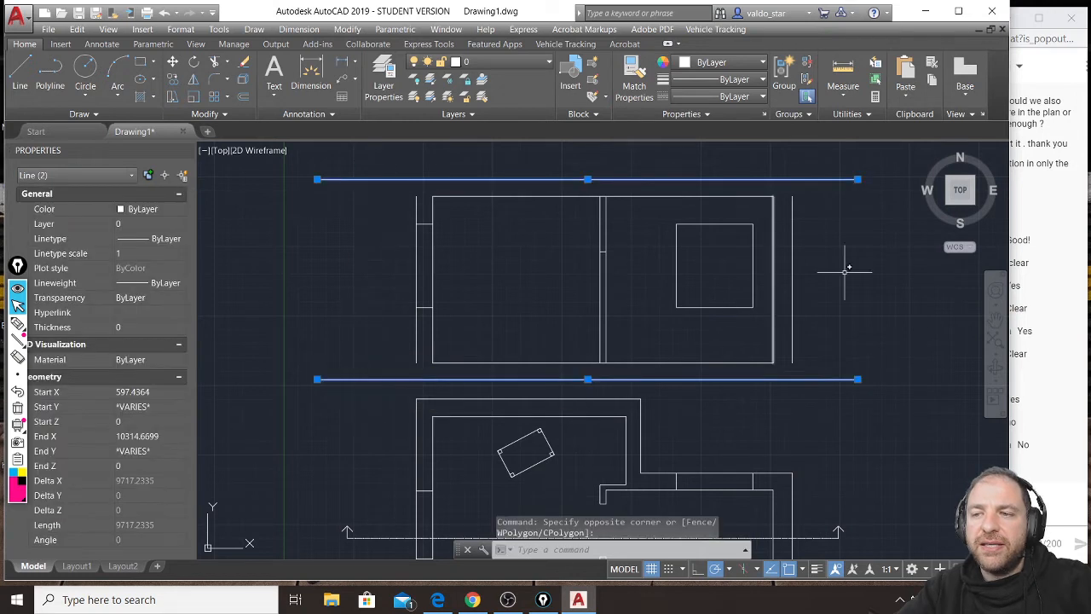
click(847, 171)
click(820, 378)
click(793, 218)
click(417, 202)
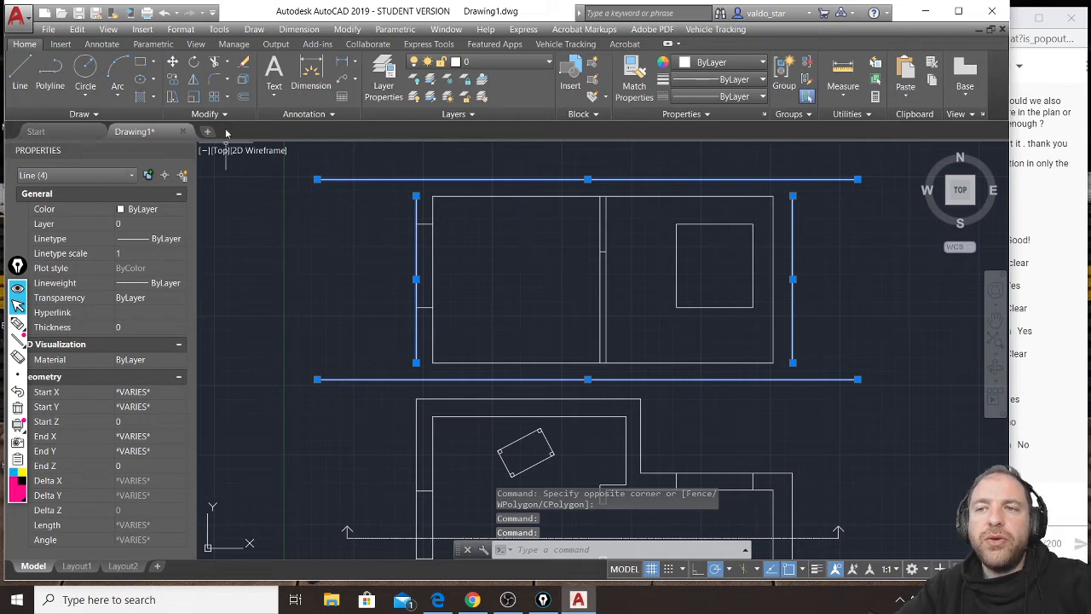
click(214, 63)
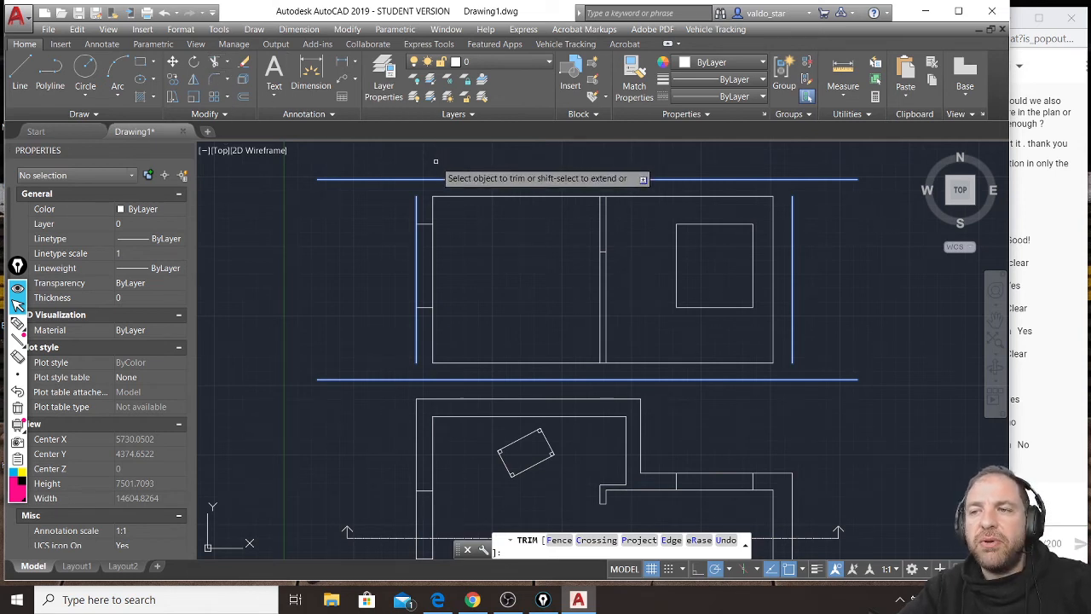
scroll(436, 162, up, 2)
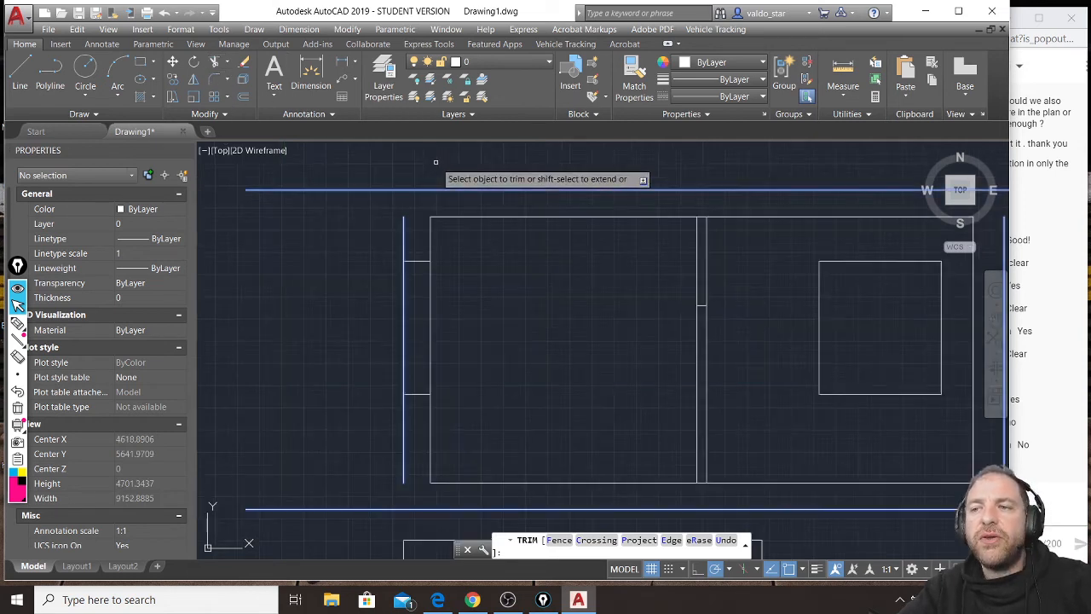
shift+click(405, 218)
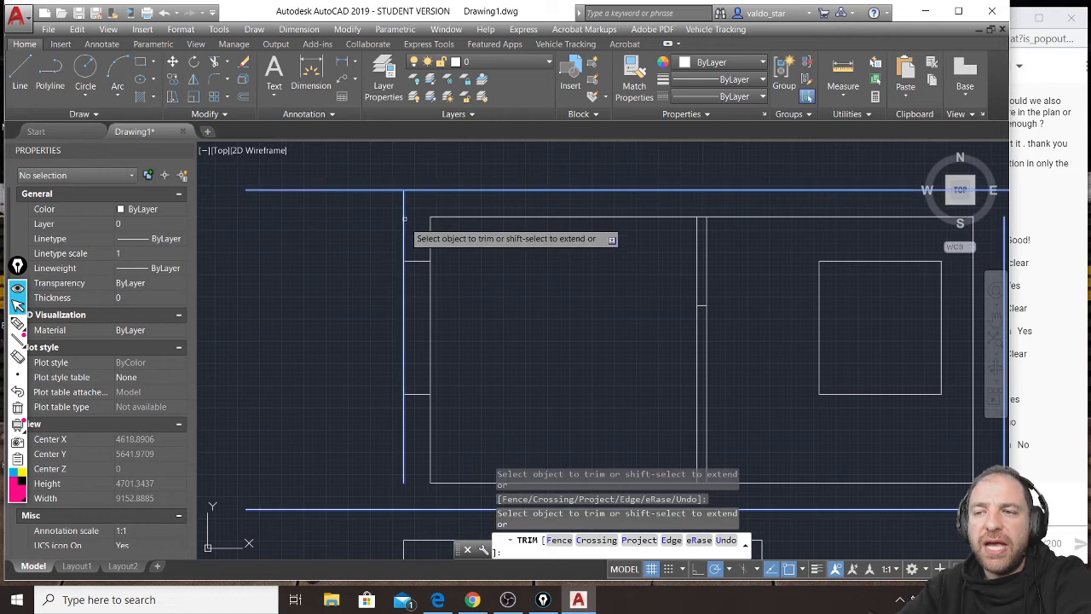
shift+click(404, 474)
mouse_move(487, 390)
middle_down()
mouse_move(402, 362)
mouse_move(280, 347)
middle_up()
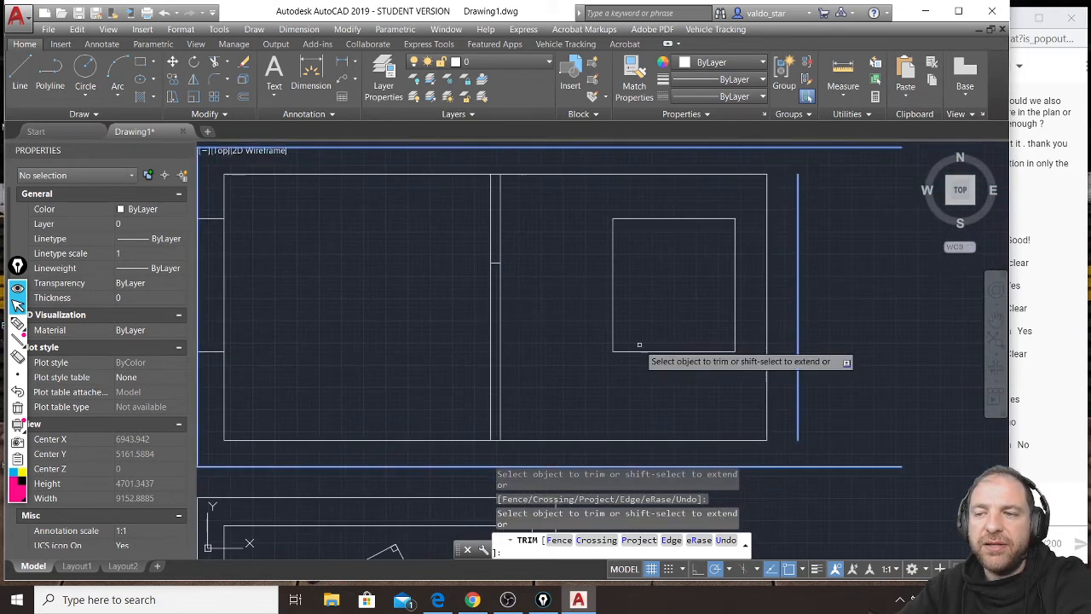
shift+click(799, 182)
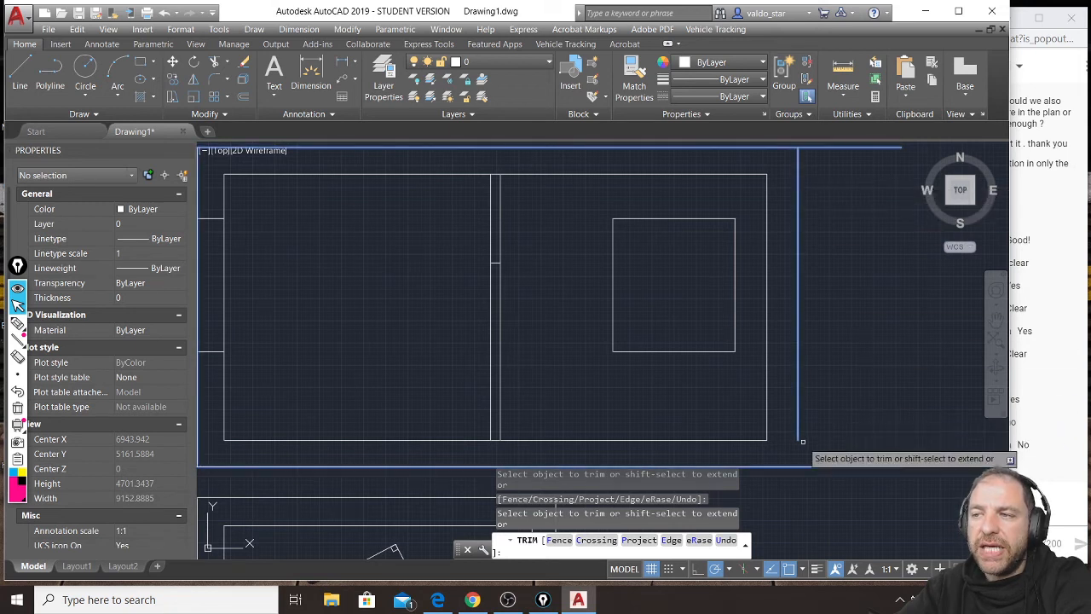
scroll(804, 443, down, 2)
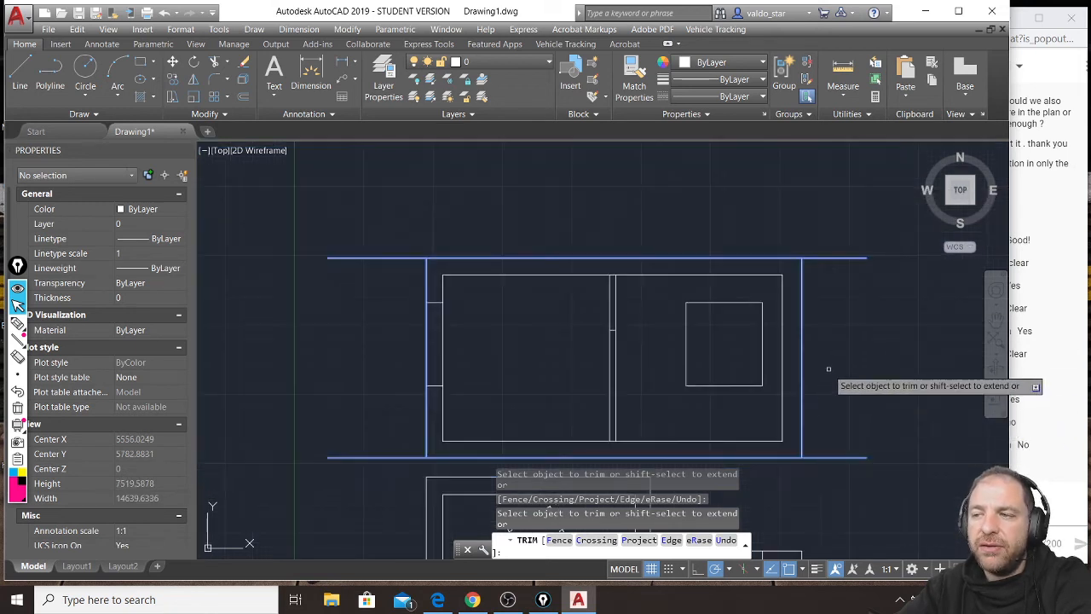
key(Escape)
Trim the overhanging ends of the roof slab's top line and floor slab's bottom line at the outer wall faces.
key(space)
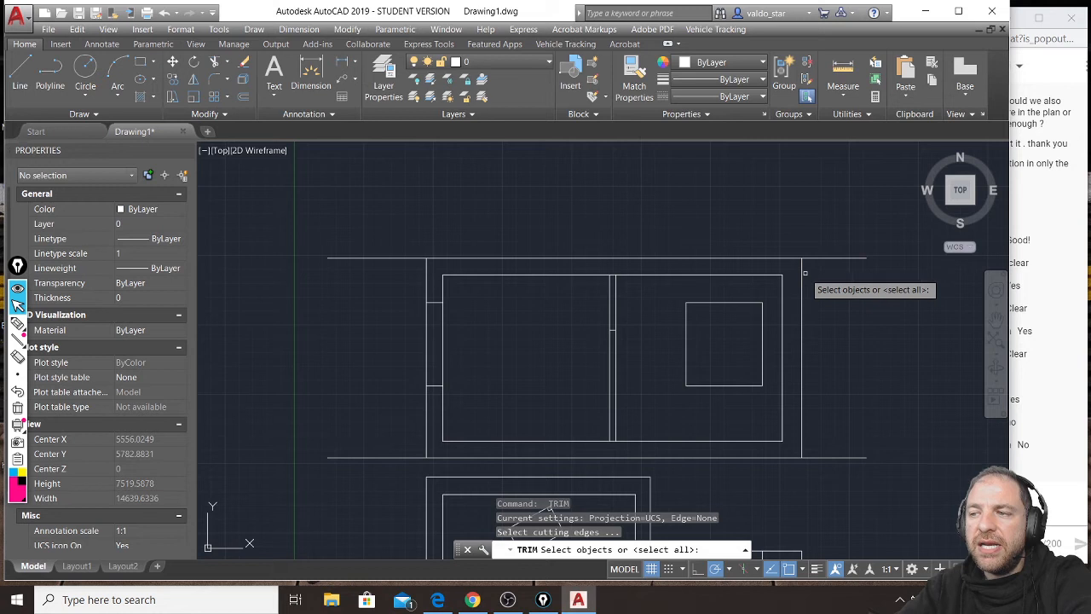
click(805, 273)
click(425, 270)
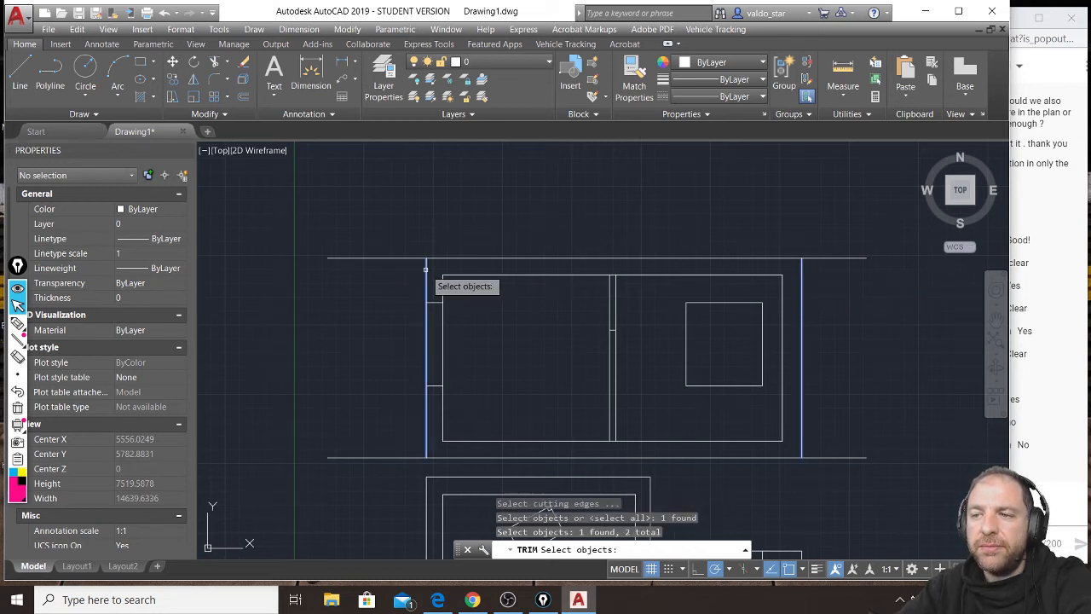
key(space)
click(414, 257)
click(413, 456)
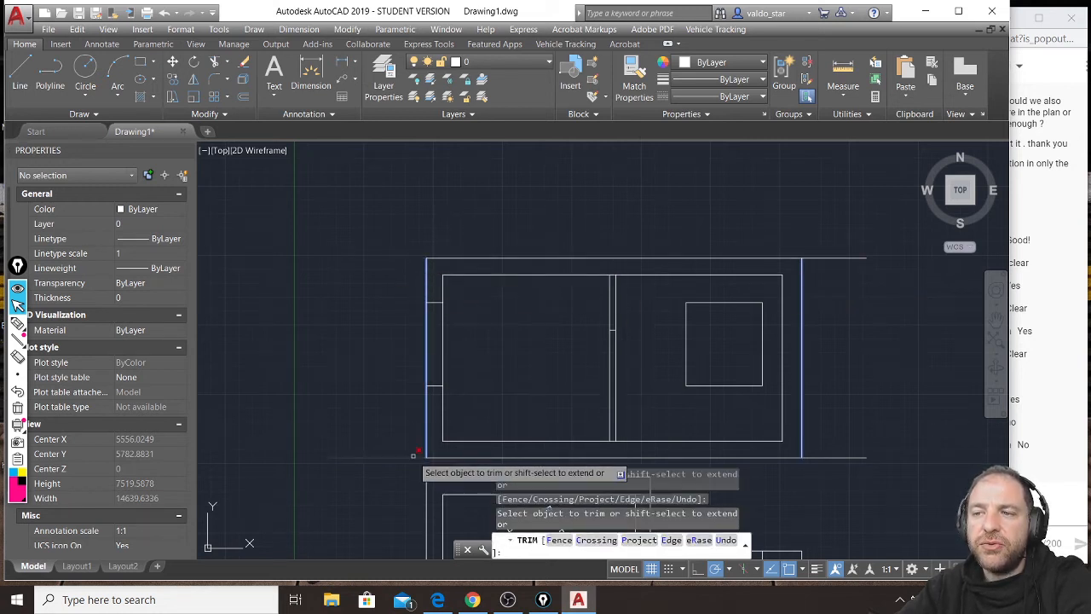
click(820, 258)
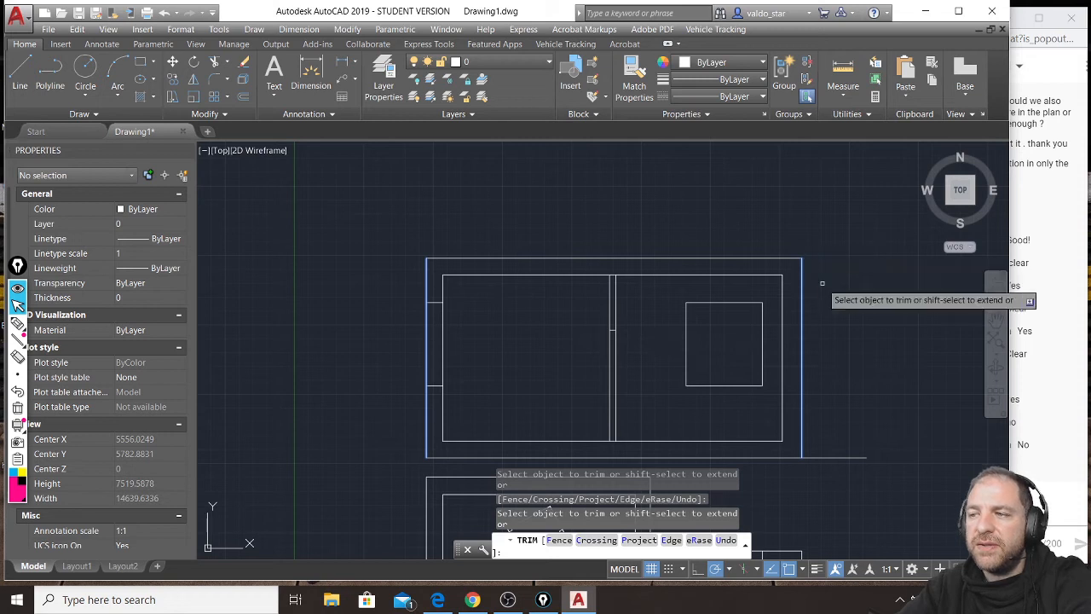
click(820, 456)
key(space)
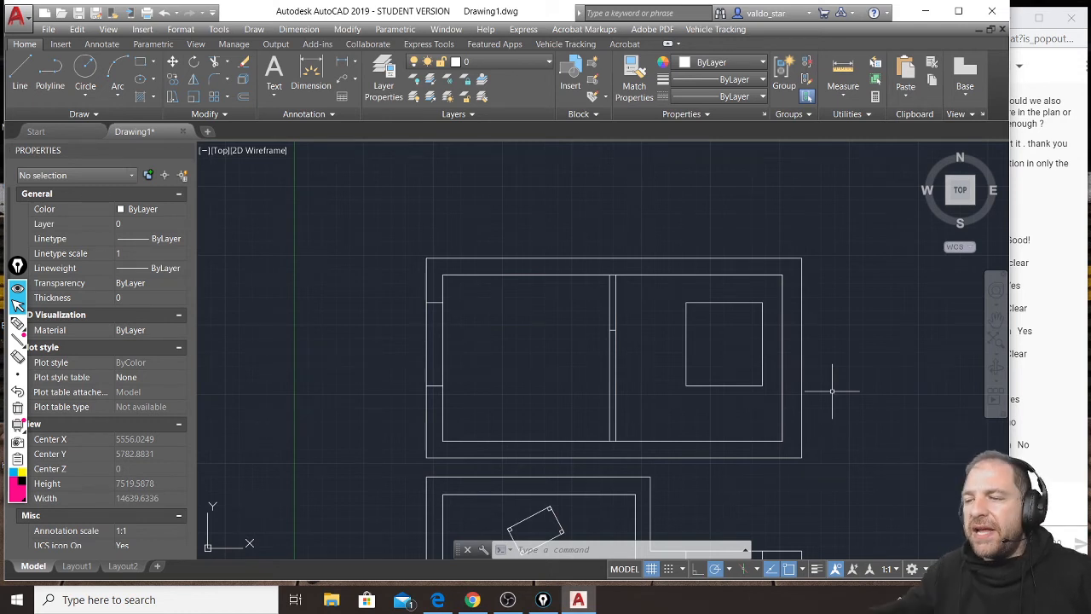
Examine the section's outer wall corners, wall opening and interior partition where they meet the roof and floor slabs.
middle_drag(552, 379, 534, 339)
scroll(473, 379, up, 2)
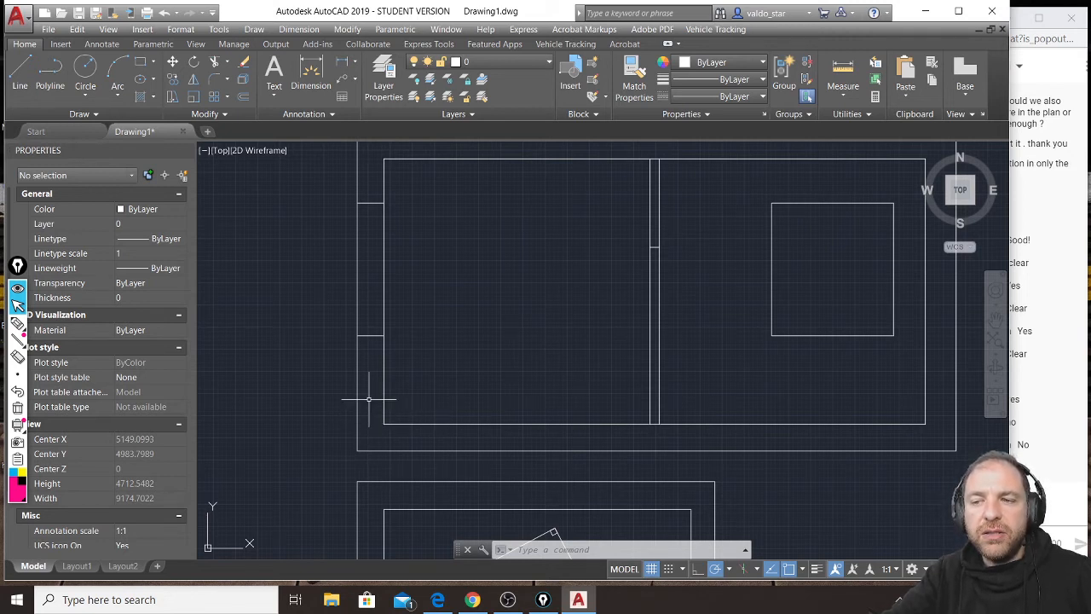
scroll(367, 439, up, 4)
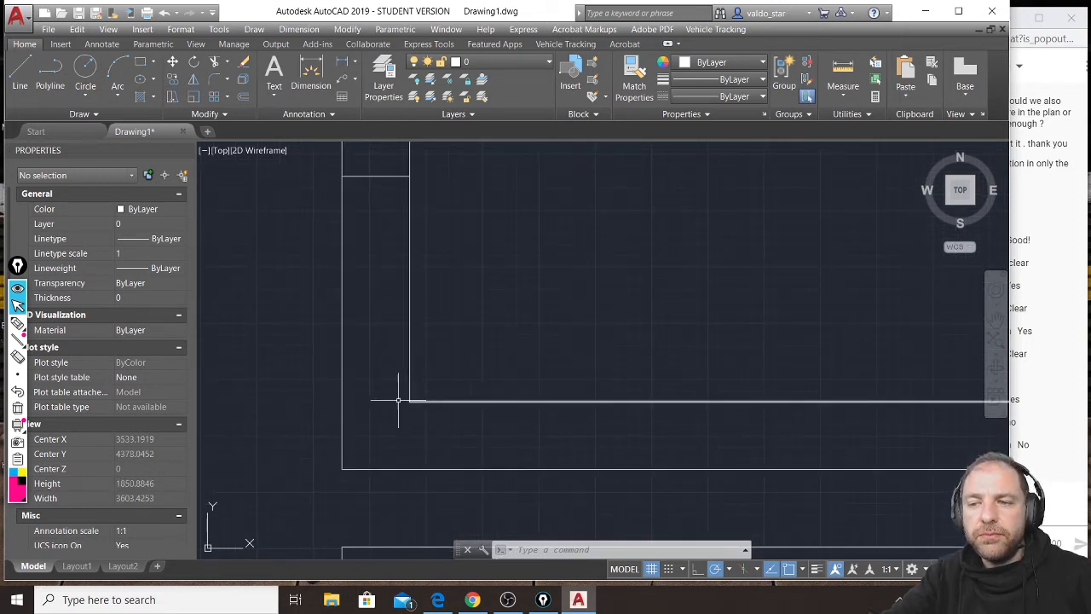
scroll(395, 402, down, 2)
middle_drag(399, 268, 395, 369)
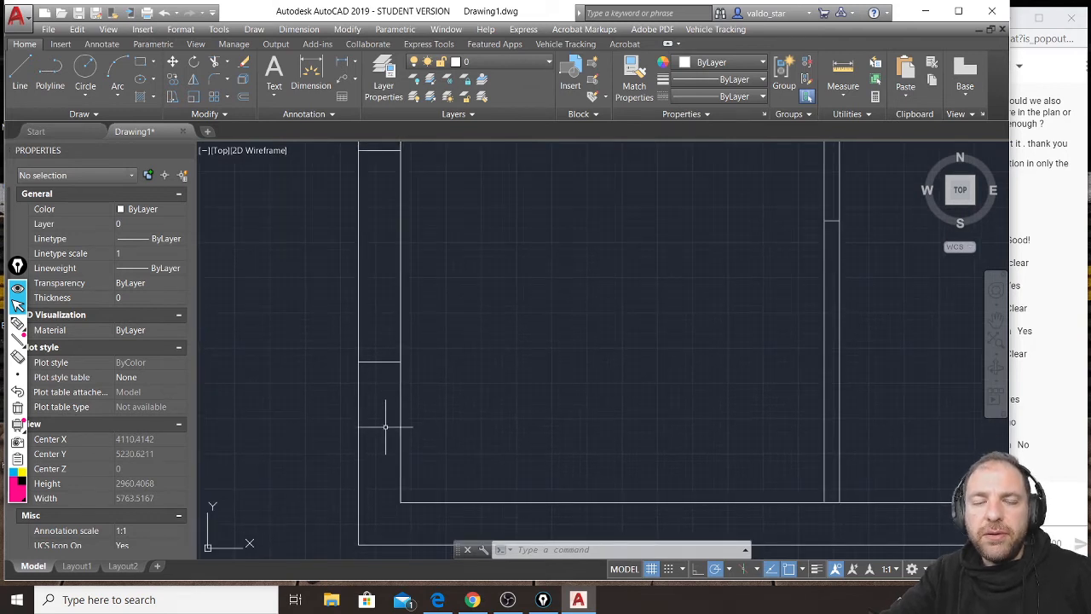
middle_drag(463, 247, 414, 430)
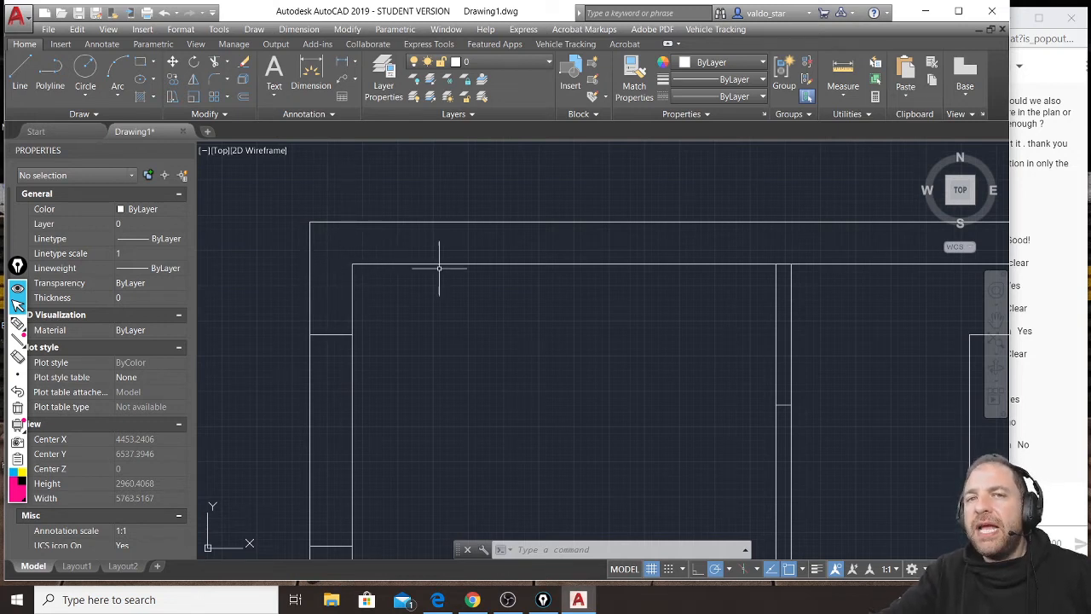
scroll(726, 271, up, 3)
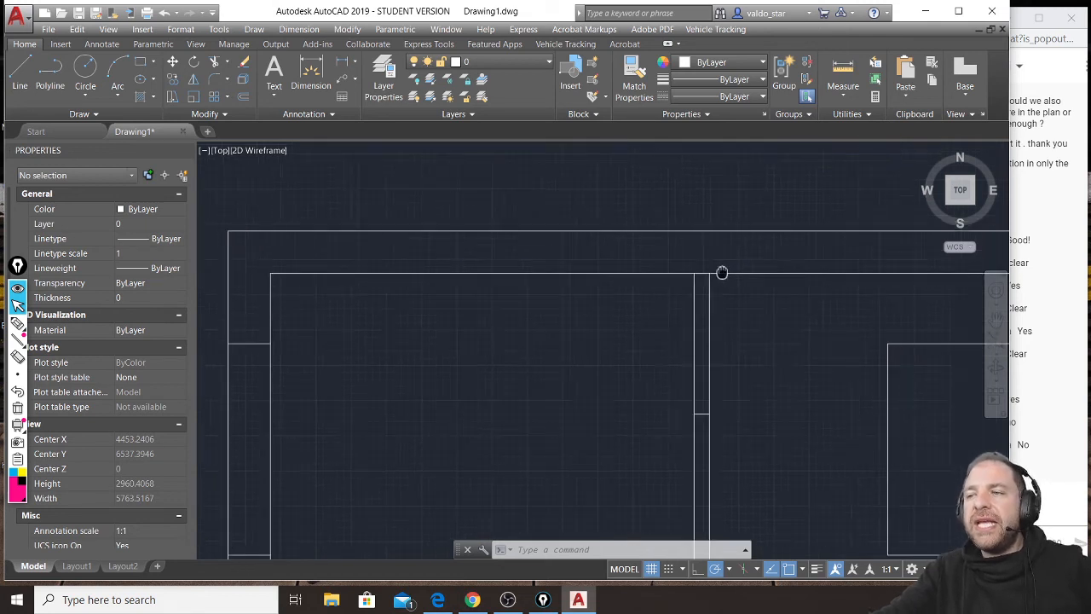
scroll(712, 367, down, 3)
scroll(690, 441, up, 3)
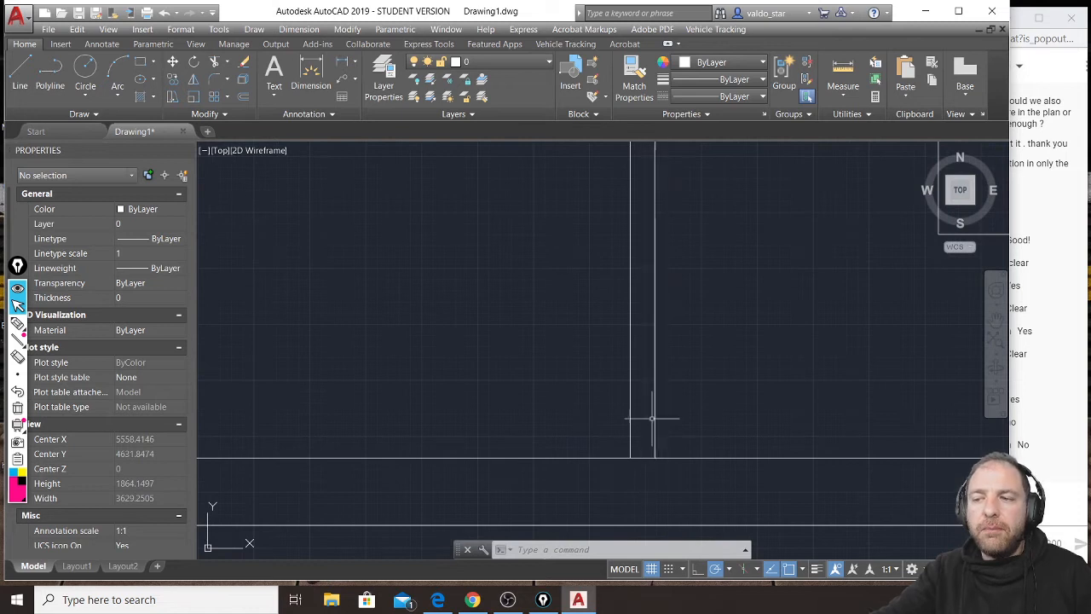
scroll(653, 443, down, 2)
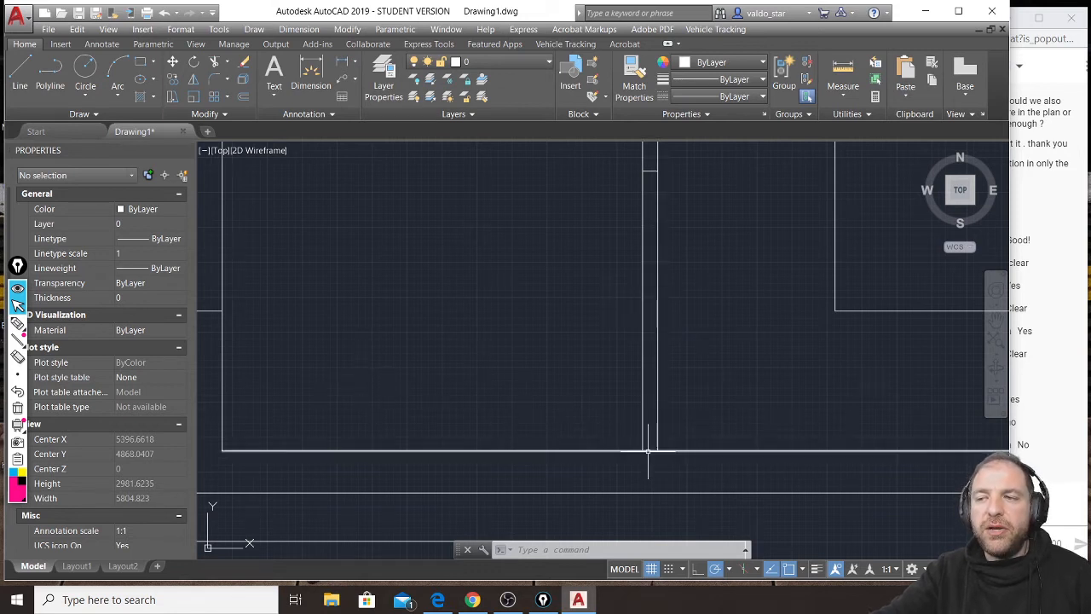
Trim the ceiling line between the two faces of the interior partition so the partition joins the roof slab.
mouse_move(651, 212)
middle_down()
mouse_move(657, 348)
mouse_move(647, 404)
middle_up()
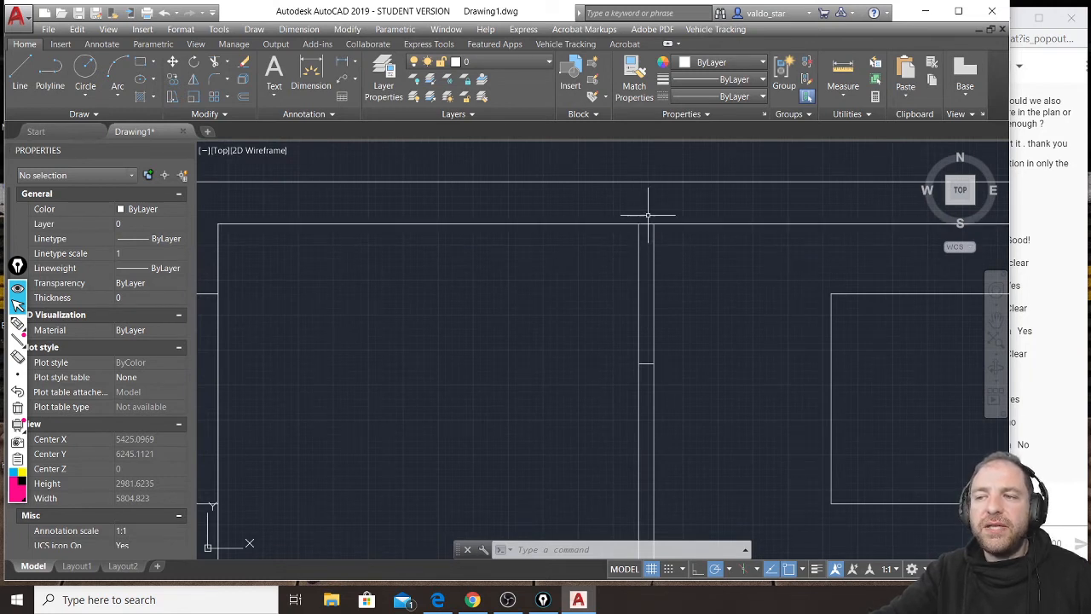
click(683, 248)
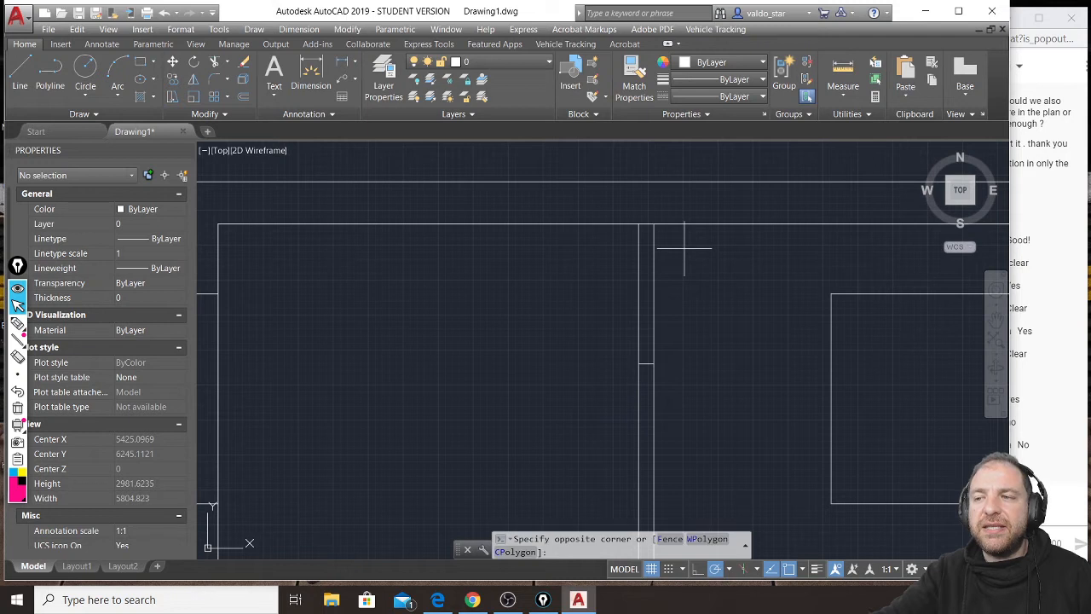
click(610, 265)
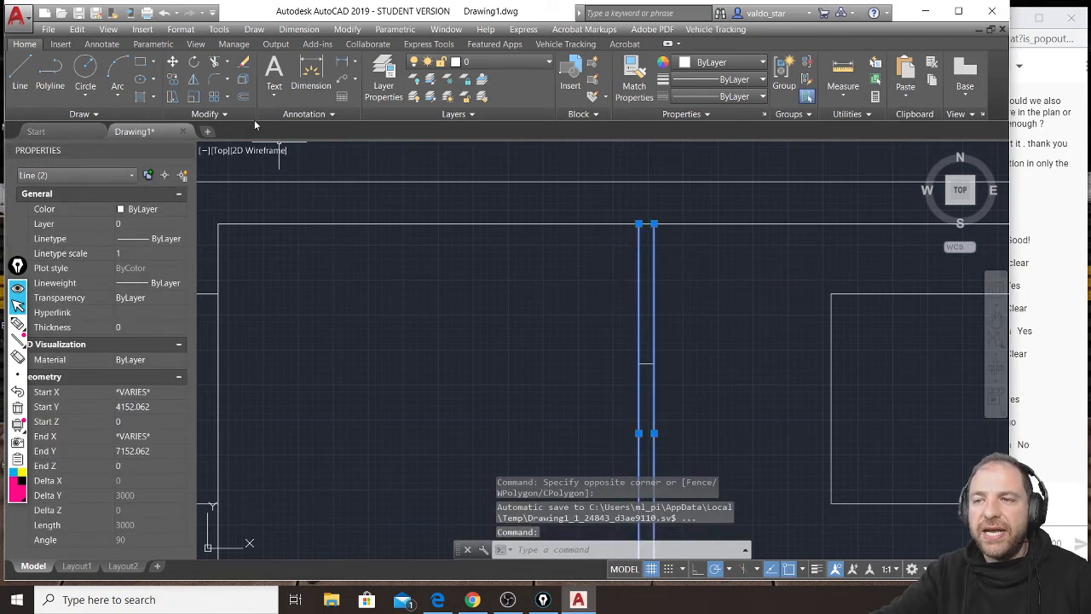
click(215, 63)
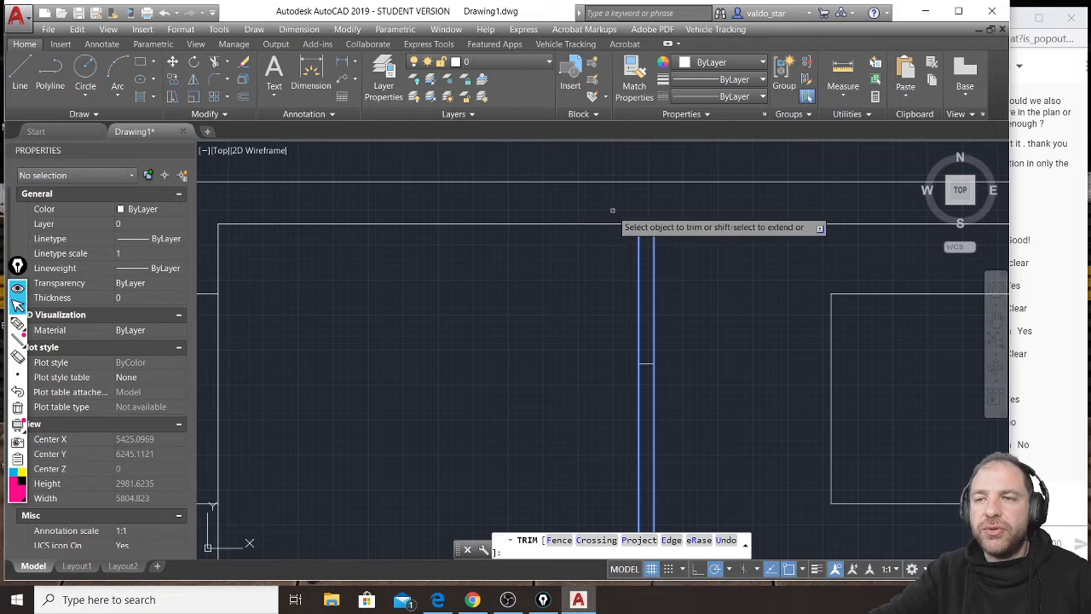
scroll(570, 236, down, 2)
mouse_move(718, 324)
middle_down()
mouse_move(704, 293)
mouse_move(671, 276)
middle_up()
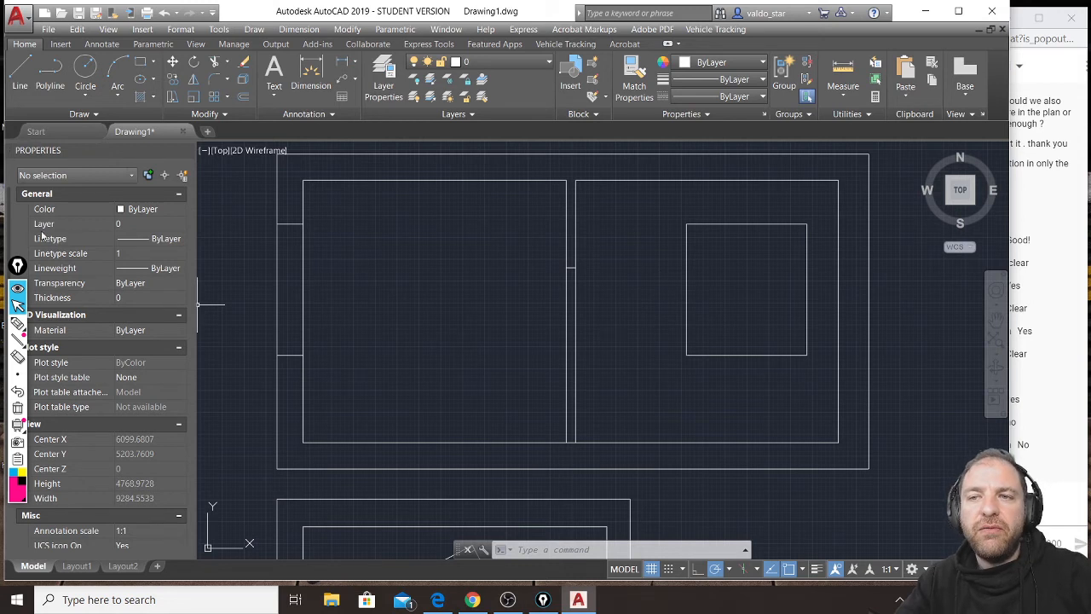
Hatch the cut outer walls, roof and floor slabs, and upper partition piece with pattern ANSI31 at scale 20.
click(143, 99)
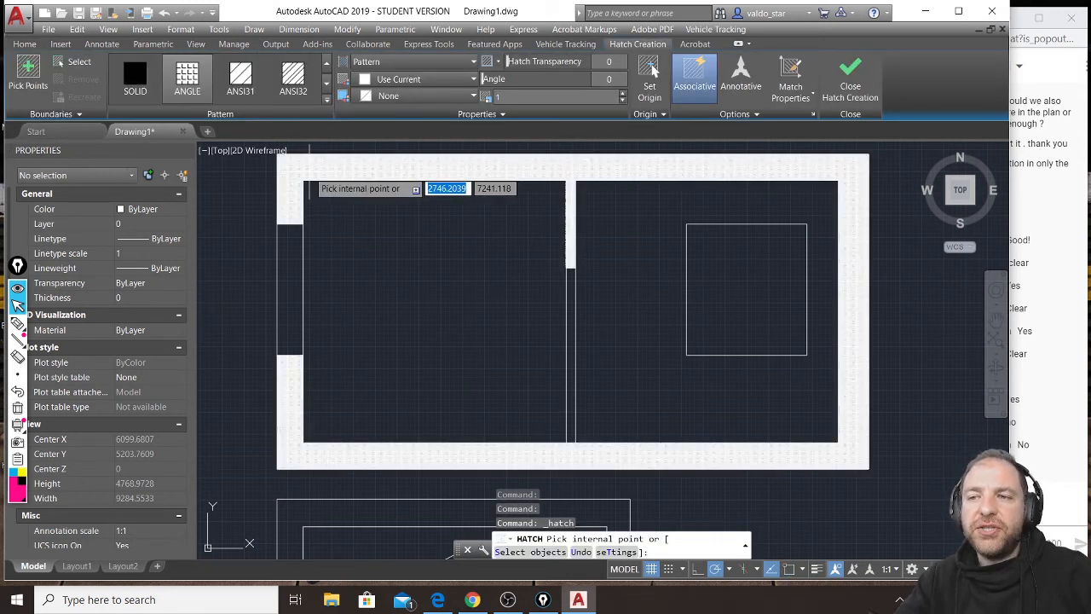
click(309, 172)
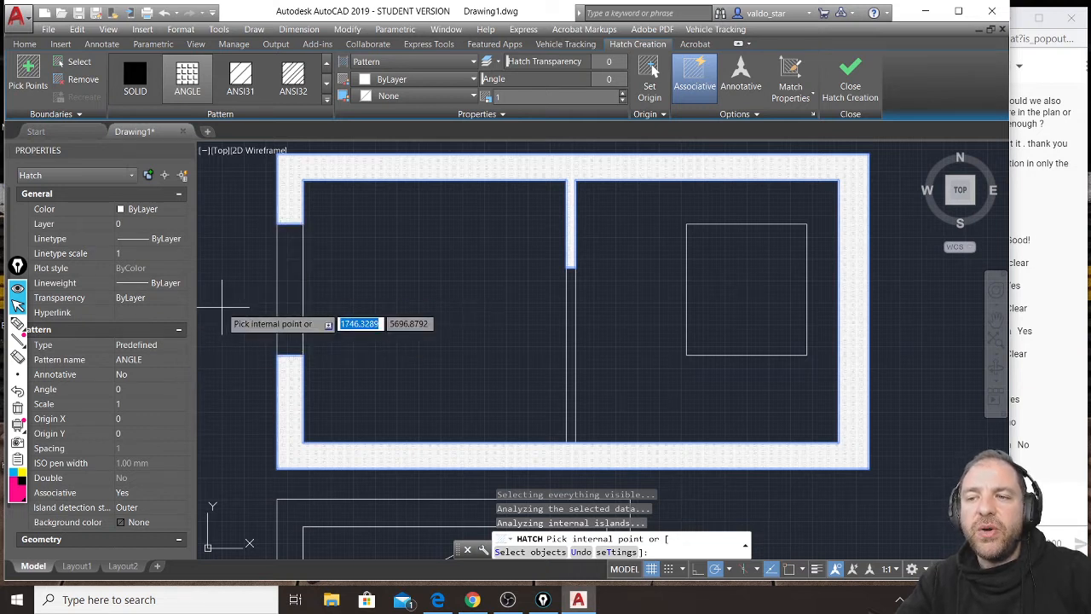
click(241, 85)
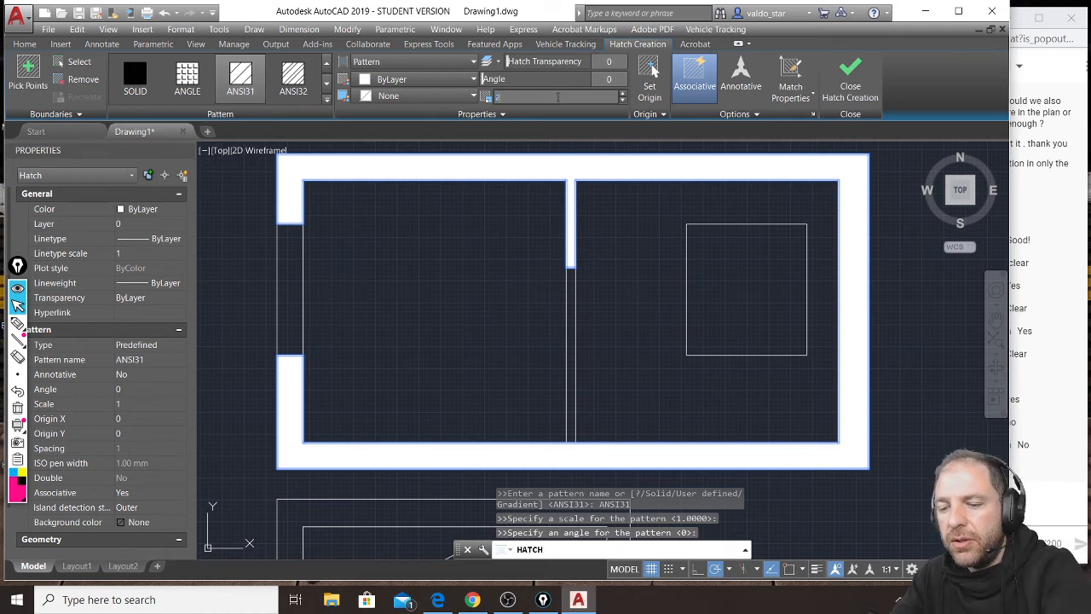
click(561, 97)
text(20)
key(Return)
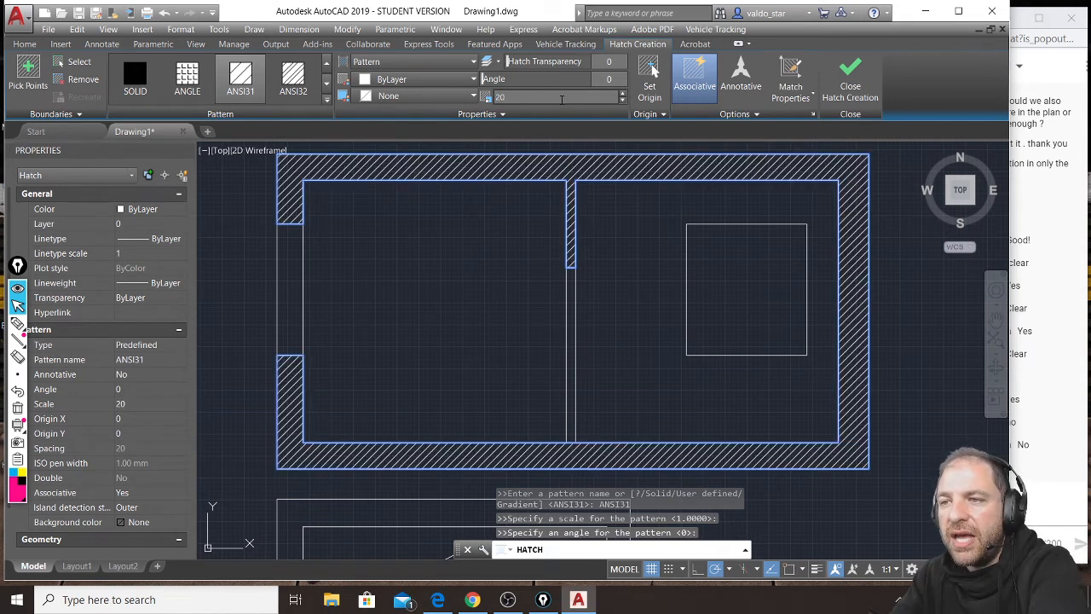
click(848, 87)
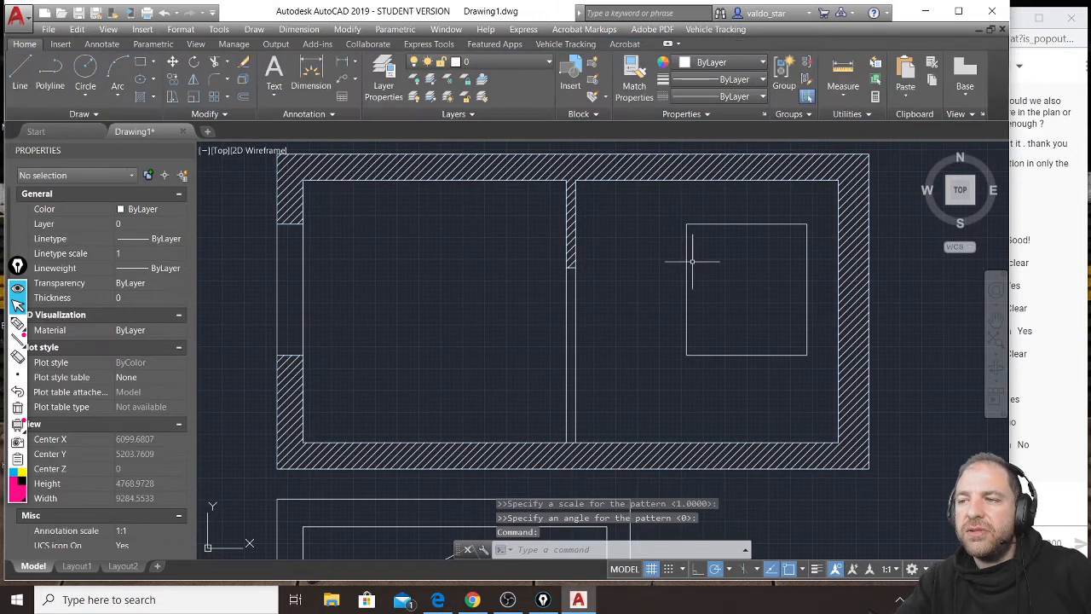
Draw a tall rectangle as the left window pane, slightly inside the square window's outline and reaching its vertical midline.
middle_drag(670, 256, 625, 272)
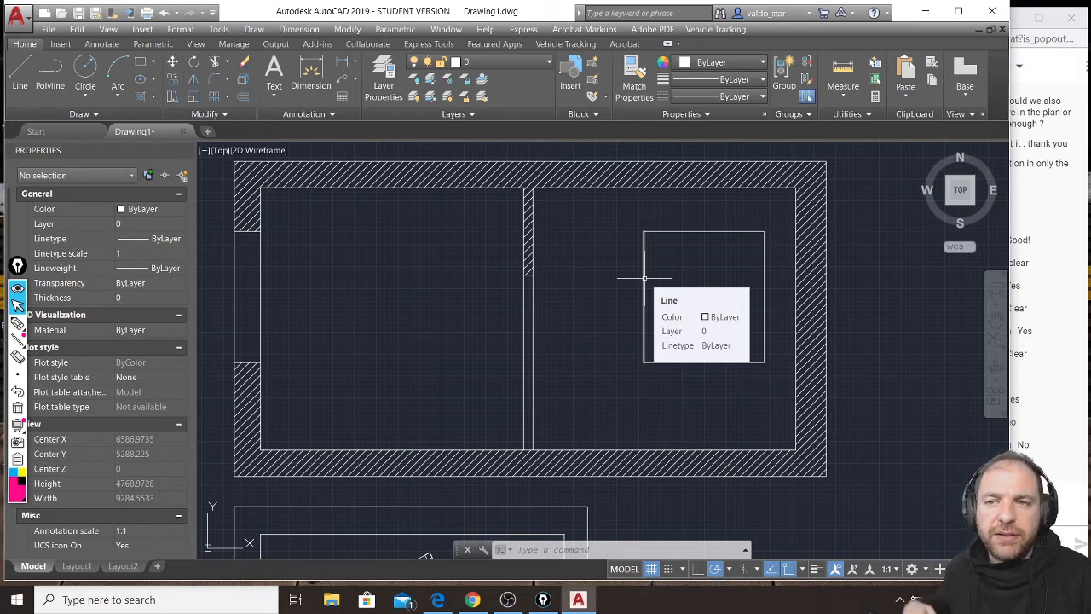
click(141, 62)
middle_drag(640, 273, 536, 265)
scroll(536, 265, up, 2)
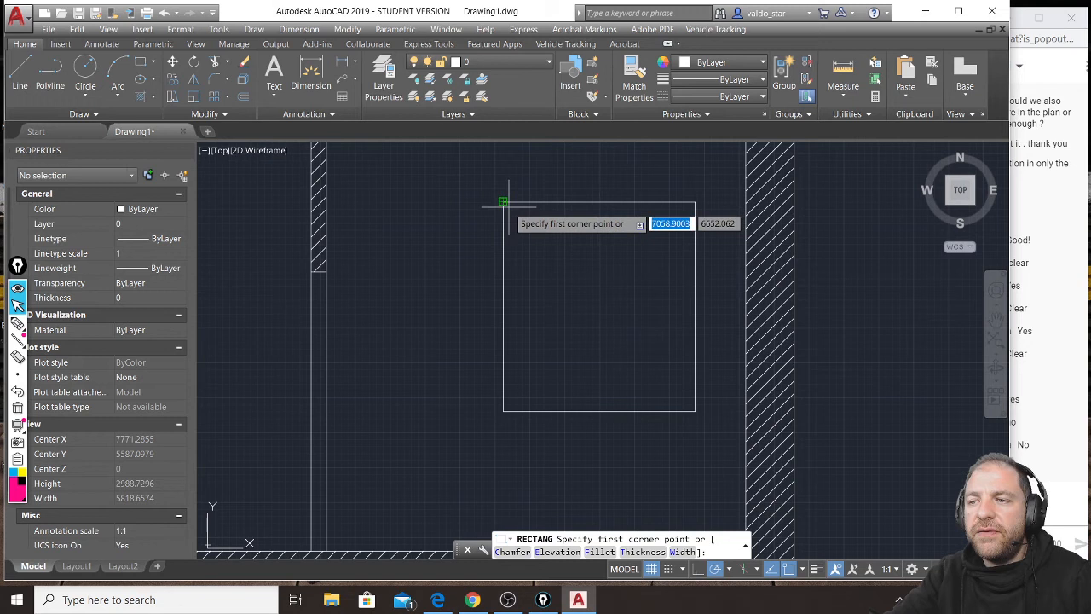
mouse_move(596, 394)
middle_down()
mouse_move(567, 324)
mouse_move(570, 347)
middle_up()
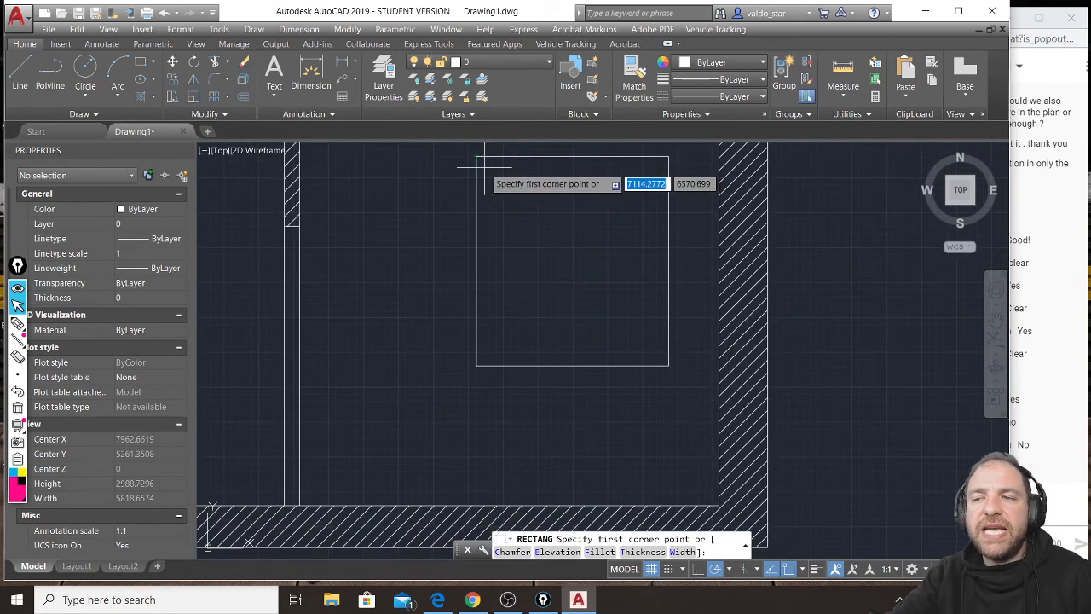
scroll(492, 168, up, 4)
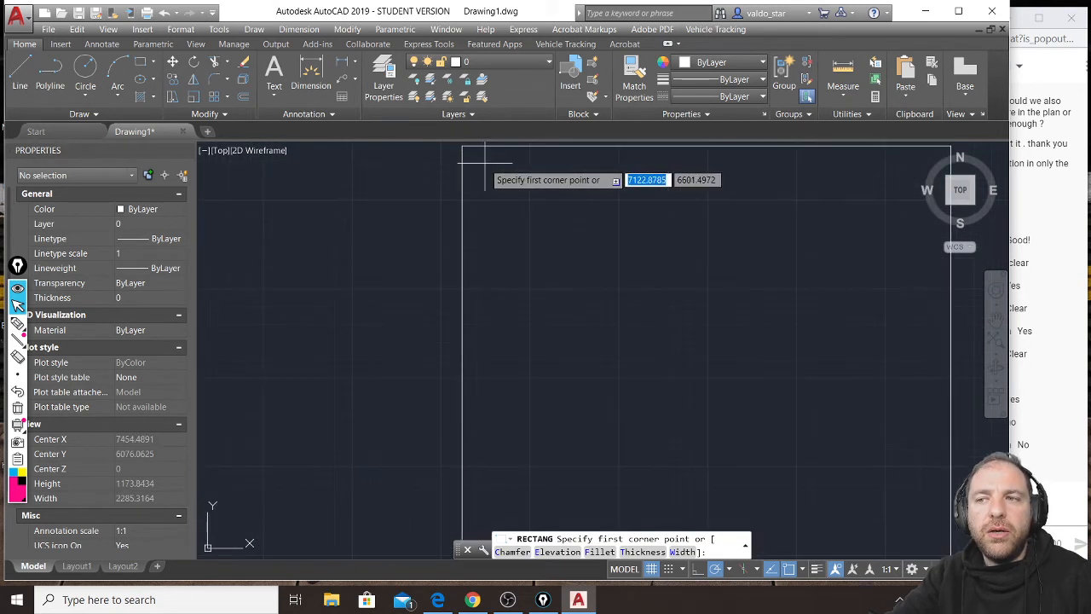
click(472, 156)
scroll(479, 171, down, 4)
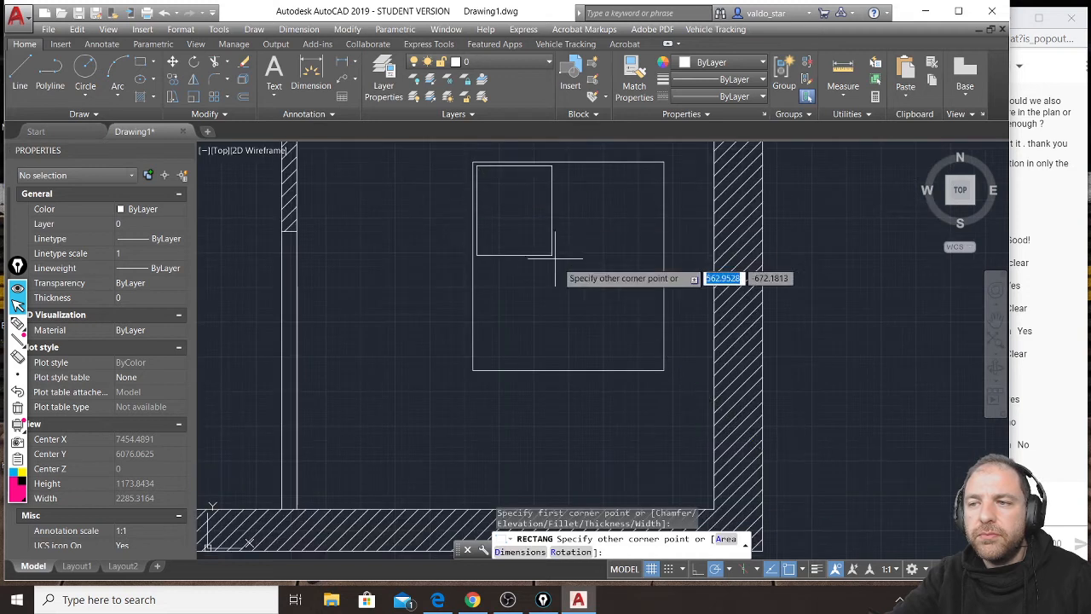
click(567, 363)
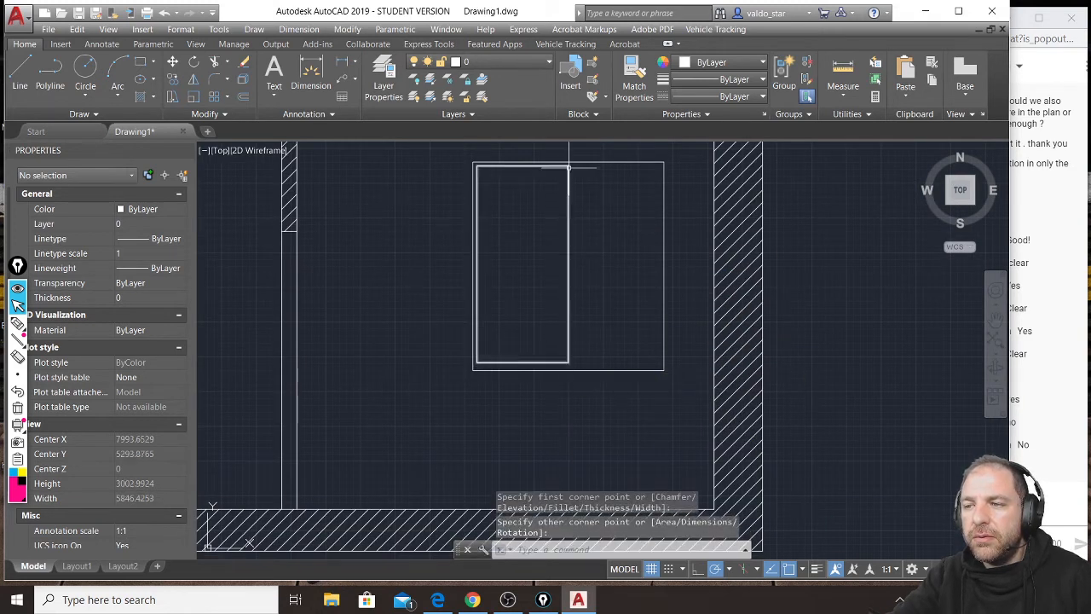
Draw a matching rectangle for the right window pane, leaving a narrow gap to the left pane and the outer frame.
scroll(568, 168, up, 4)
key(space)
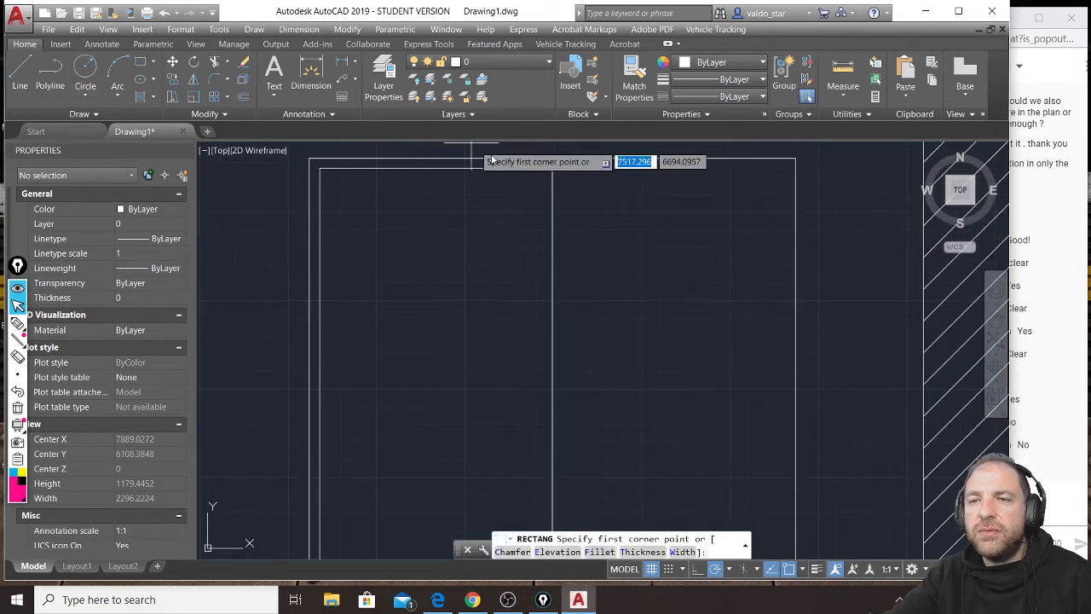
click(561, 168)
scroll(564, 164, down, 3)
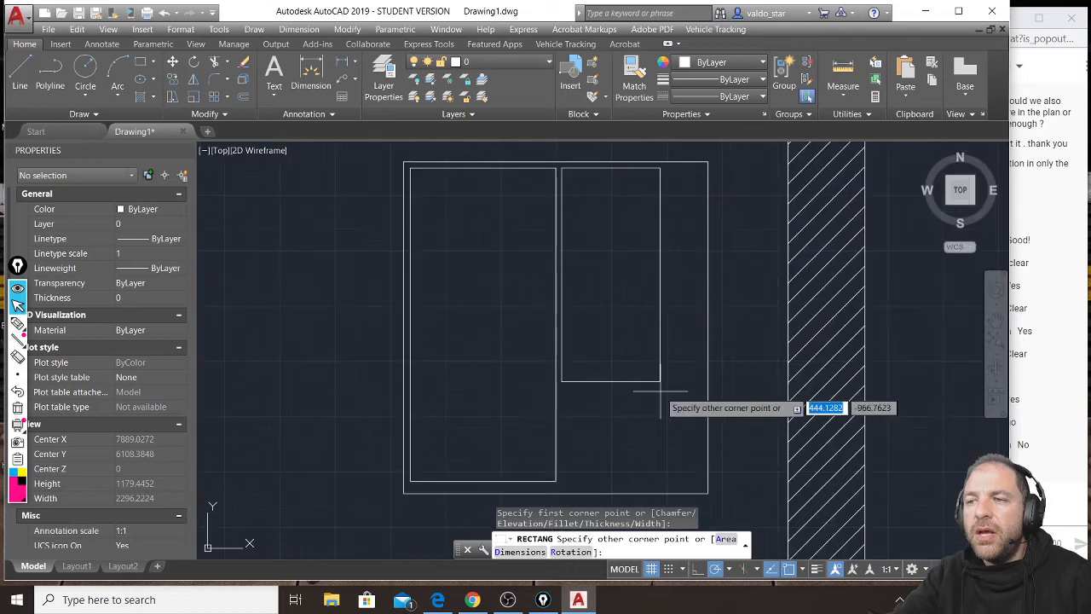
scroll(616, 424, up, 3)
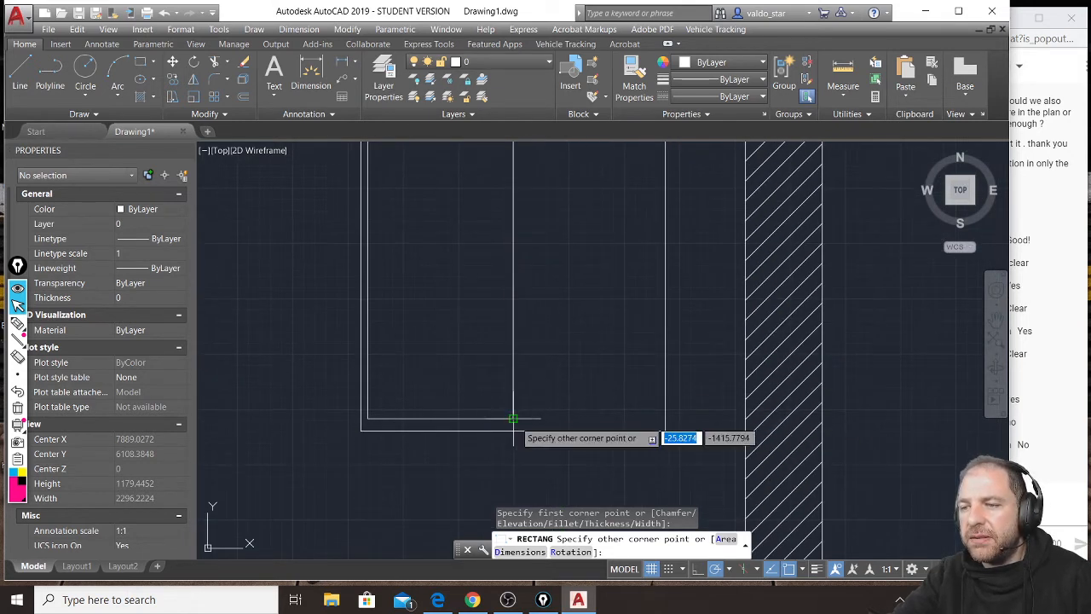
click(646, 419)
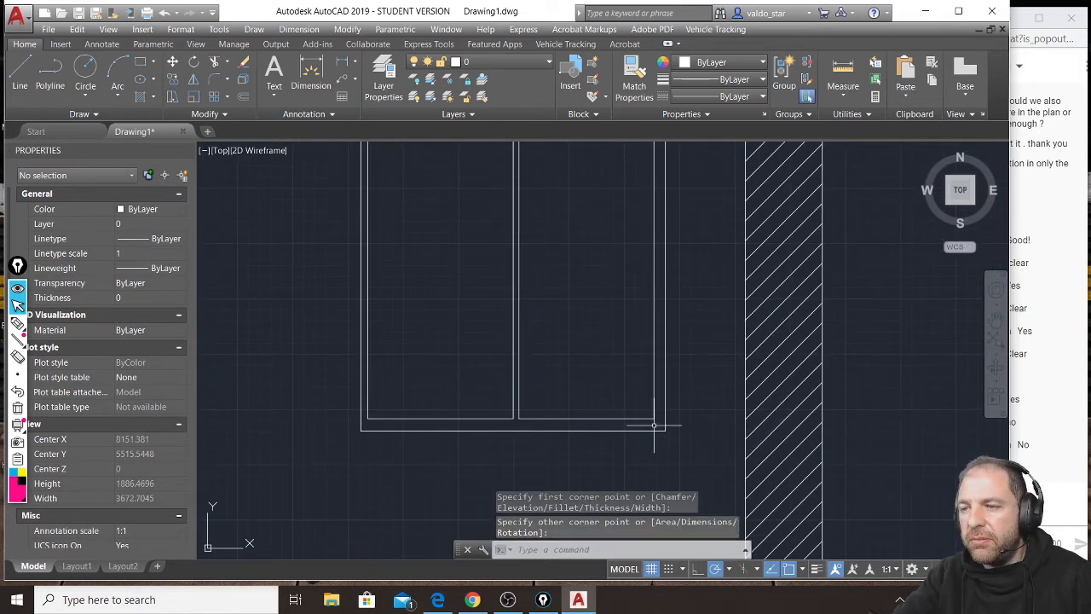
scroll(635, 423, down, 2)
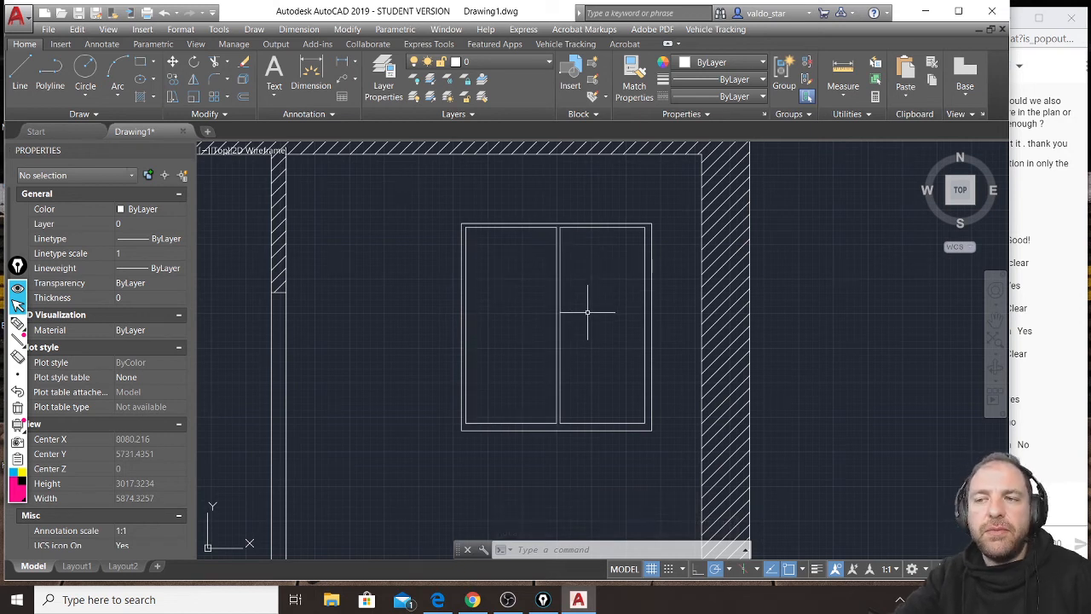
Draw a thin vertical rectangle about 41 by 1500 units inside the left outer wall's opening for the cut window.
middle_drag(487, 336, 664, 312)
middle_drag(455, 304, 639, 295)
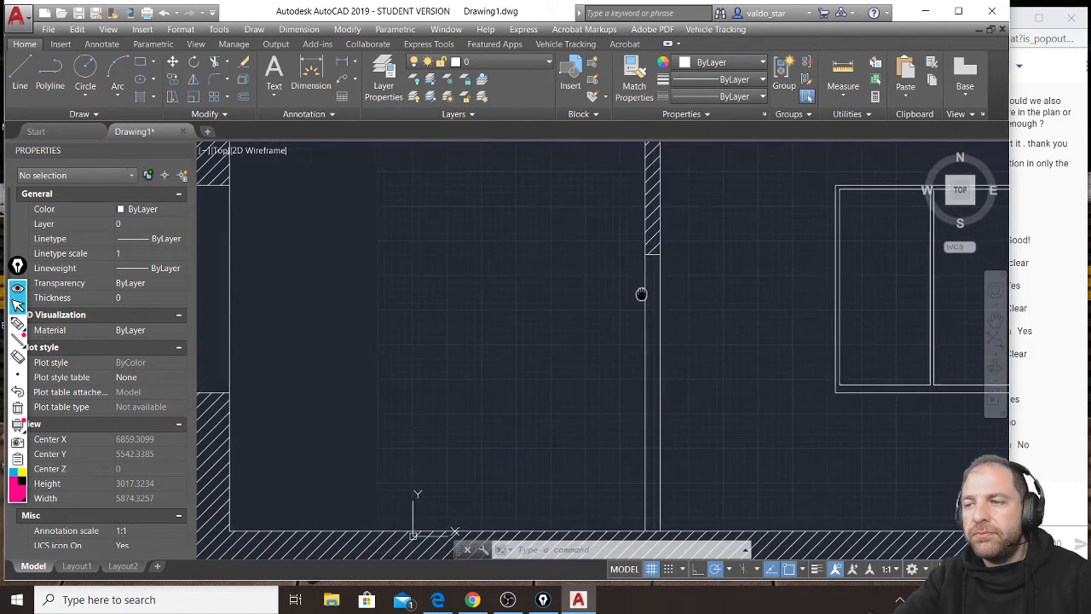
scroll(671, 302, down, 1)
scroll(405, 237, up, 2)
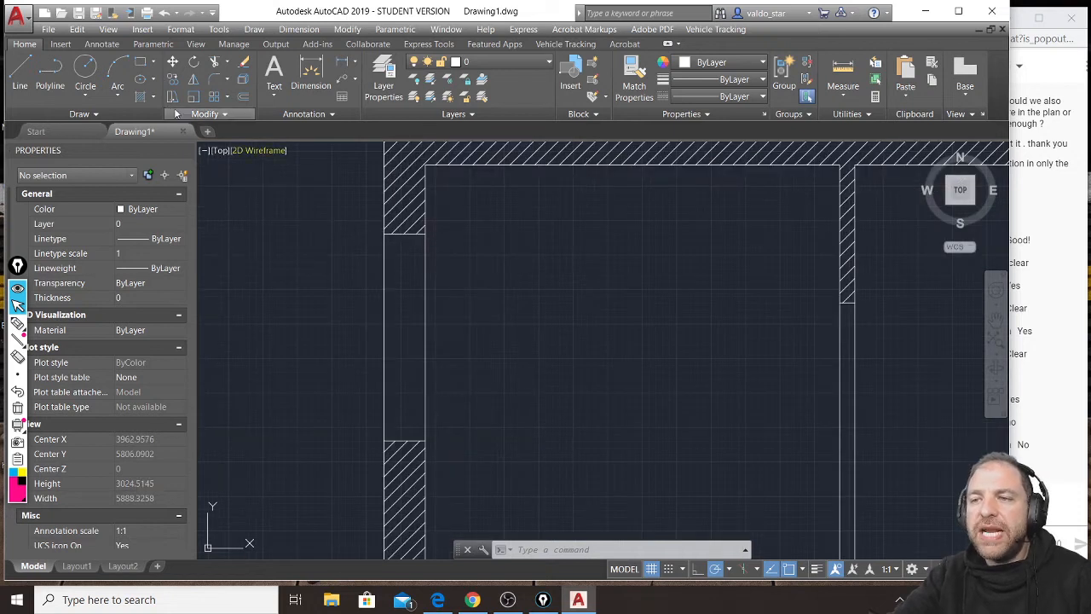
click(140, 61)
scroll(407, 256, up, 1)
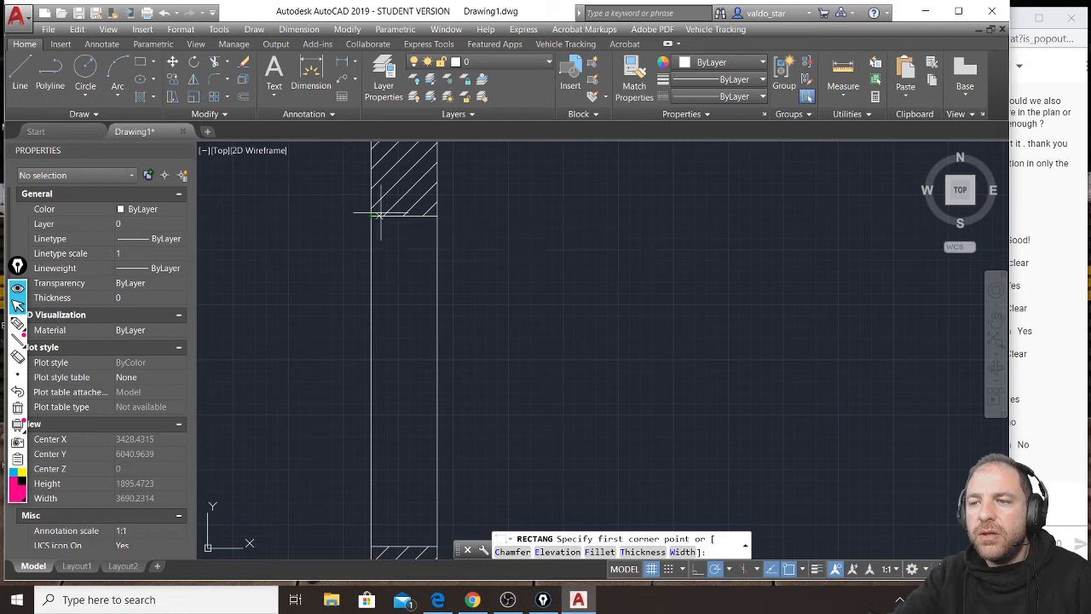
click(395, 216)
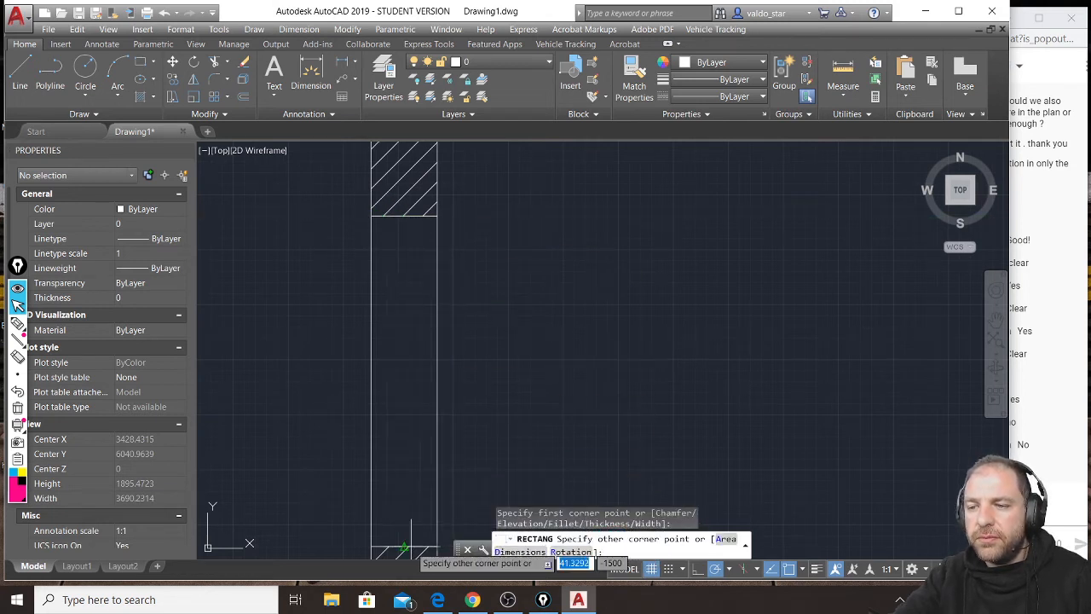
click(405, 550)
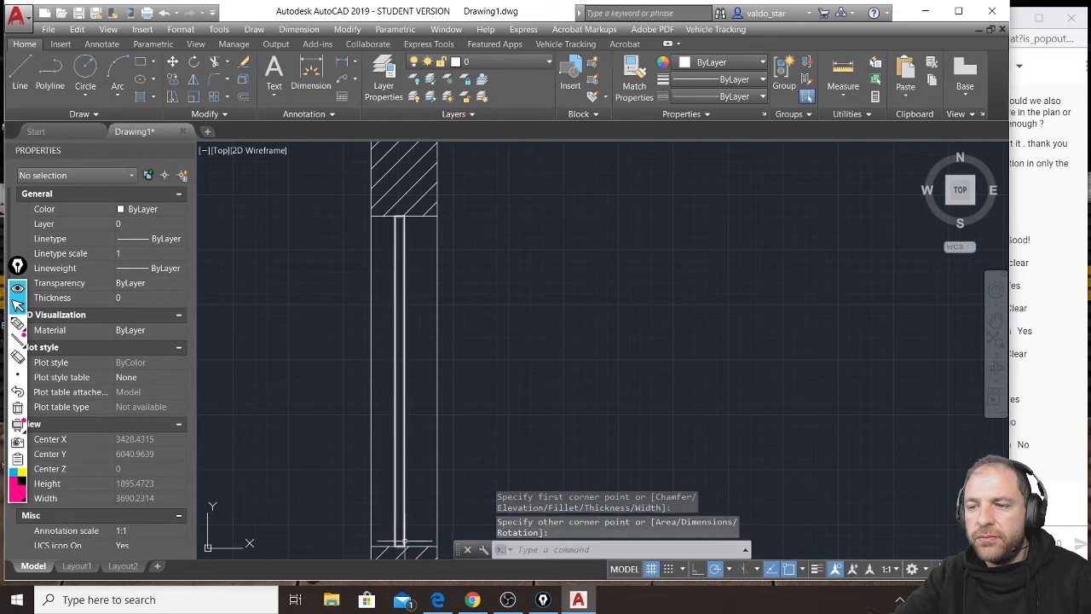
Draw a small square frame piece spanning the full width of the thin window rectangle at its upper end.
click(20, 75)
scroll(399, 228, up, 5)
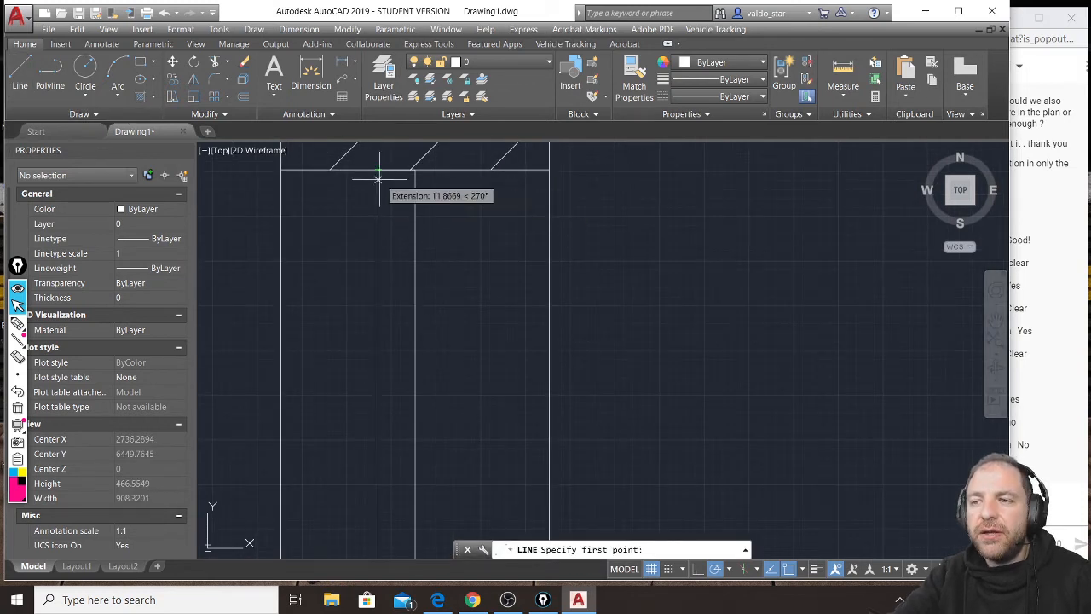
click(141, 61)
click(414, 170)
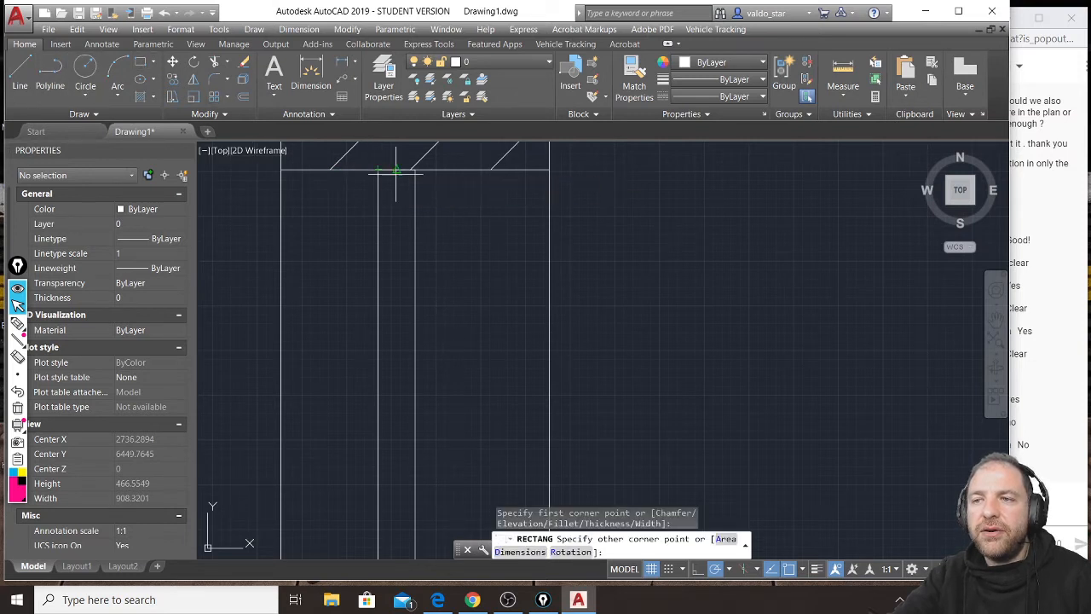
click(415, 207)
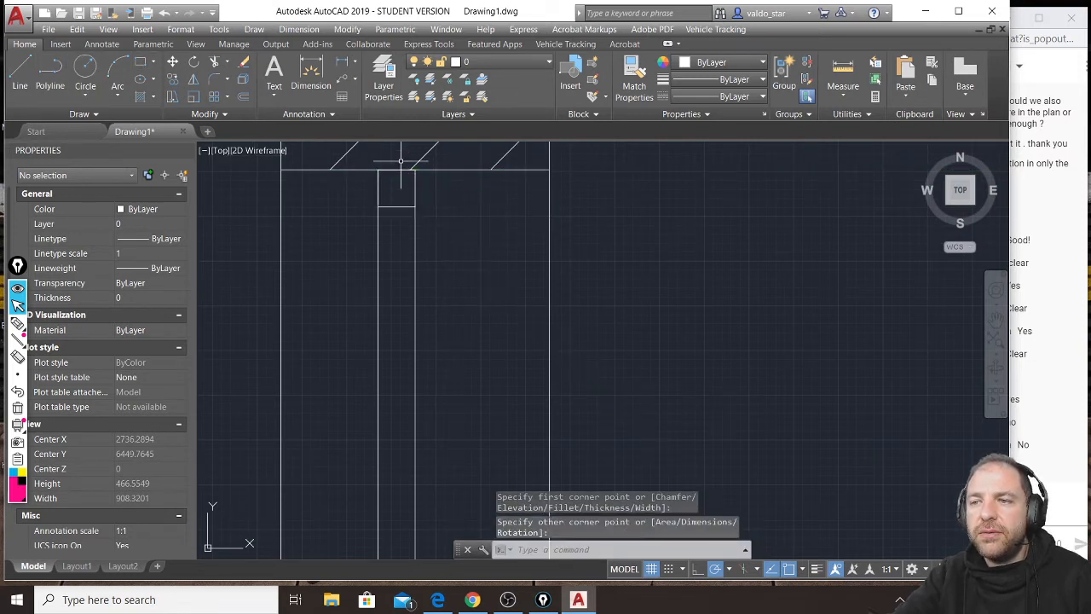
Draw a matching small square frame piece at the lower end of the thin window rectangle, on the wall below.
scroll(400, 157, down, 5)
scroll(397, 486, up, 2)
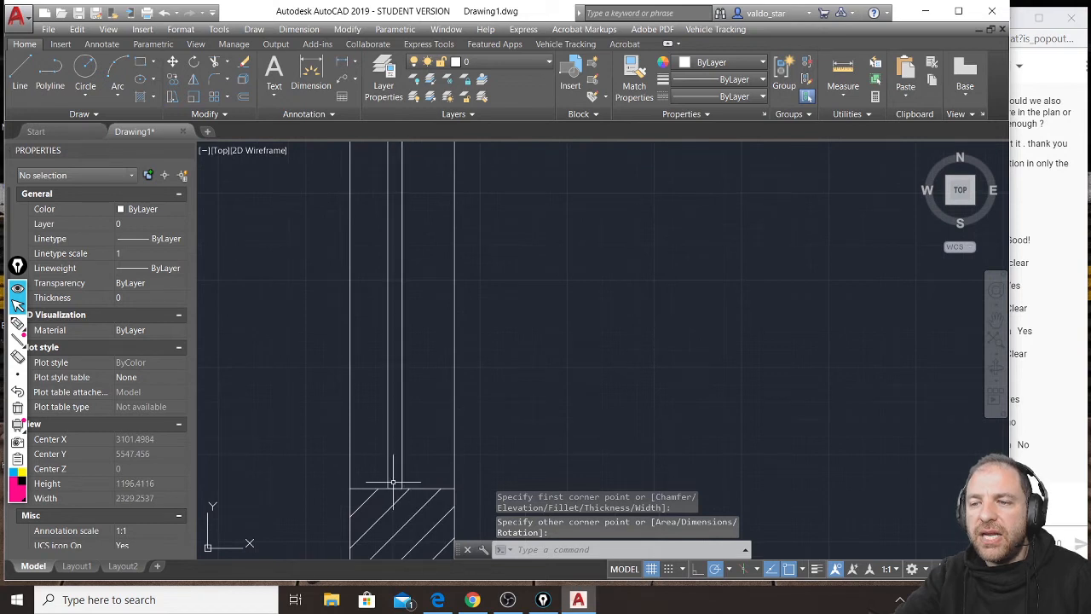
key(Return)
click(389, 488)
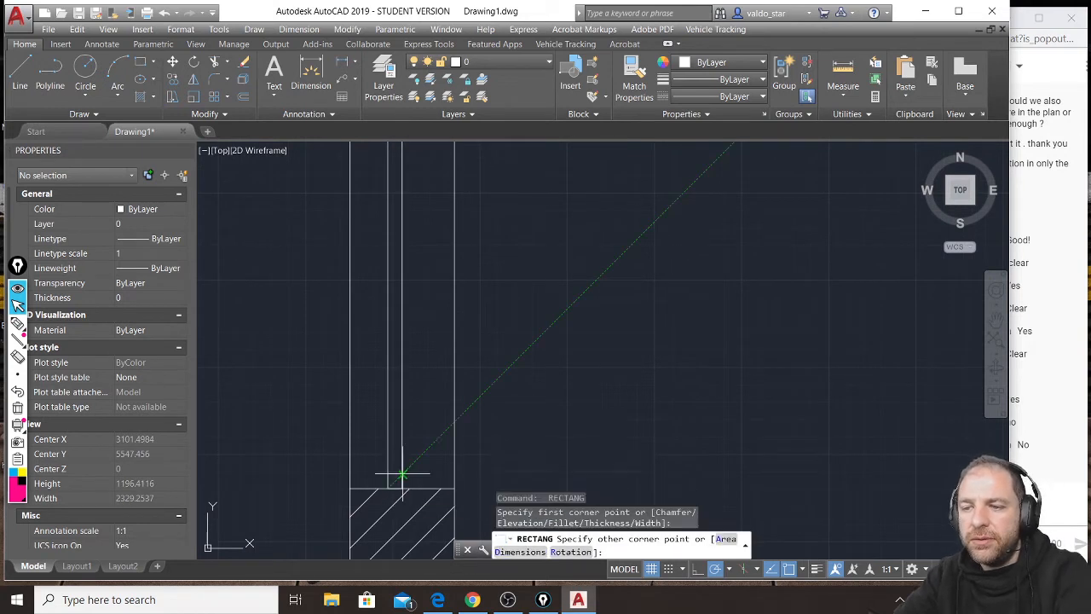
click(401, 475)
Draw a vertical glass line between the midpoints of the two small frame squares in the cut window.
click(20, 72)
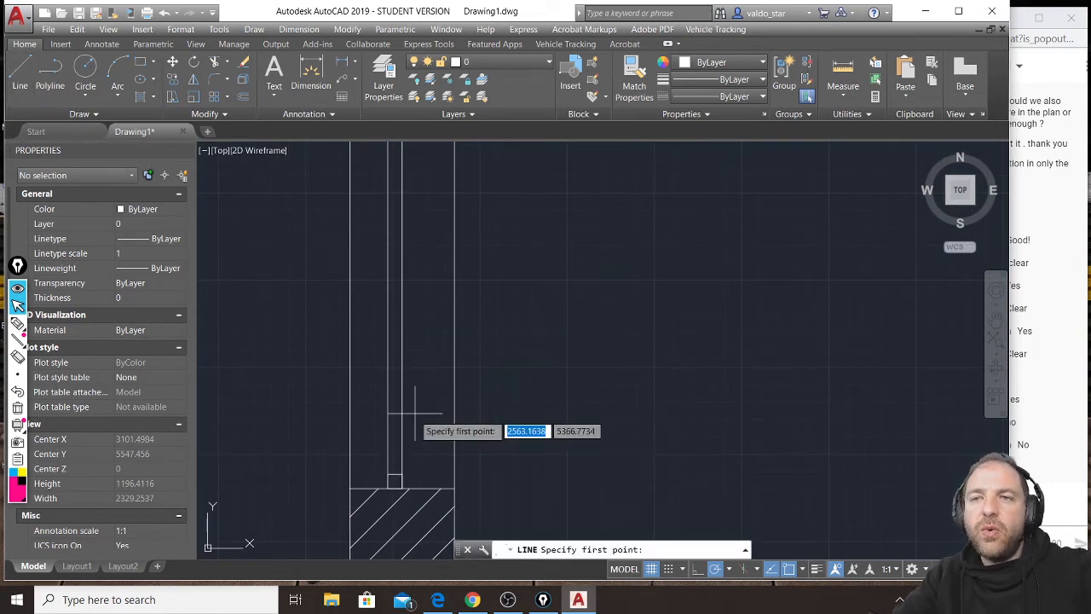
click(394, 475)
scroll(394, 475, down, 2)
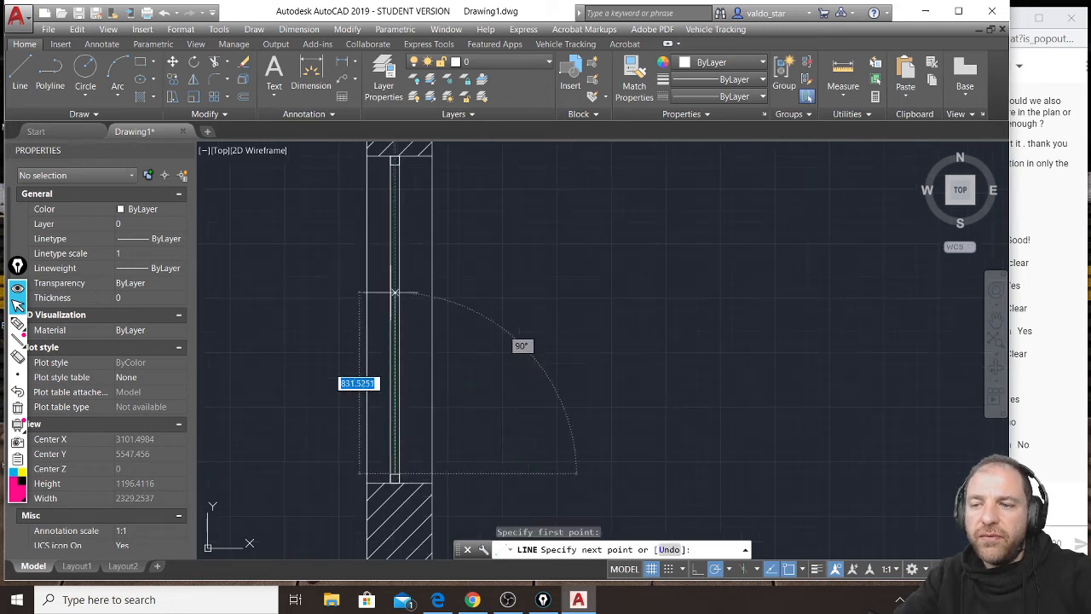
click(395, 177)
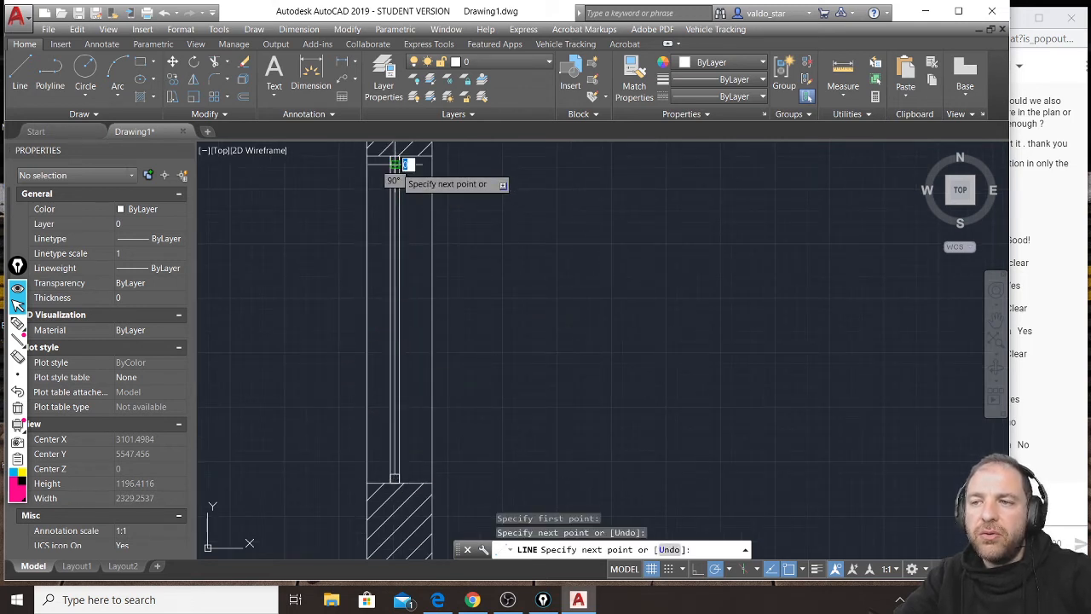
key(Escape)
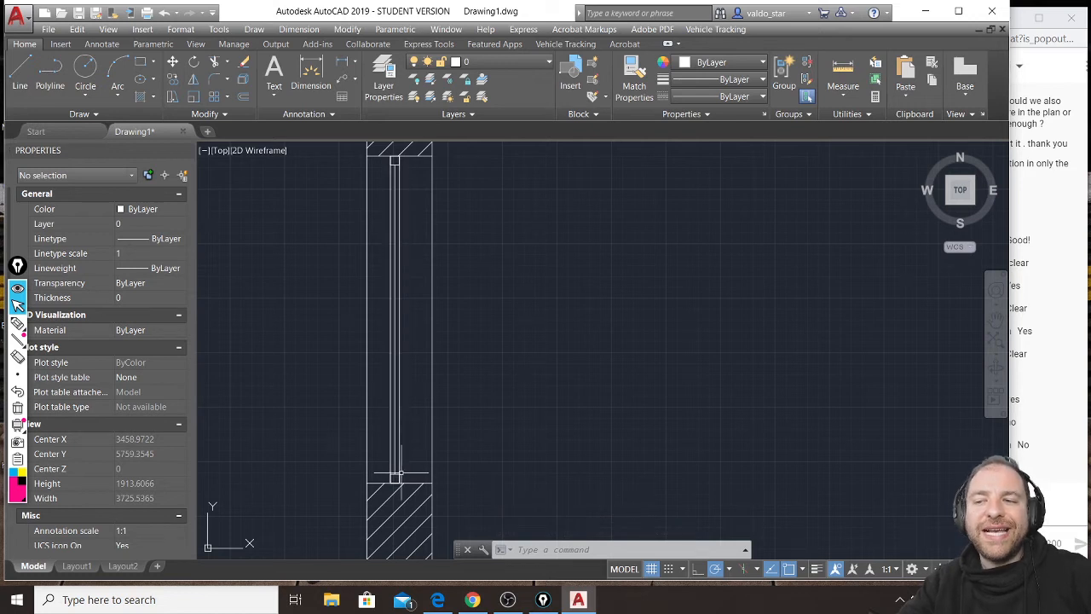
Examine the cut window's frame squares and glass line, and compare them with the two-pane window seen in elevation.
scroll(395, 196, up, 4)
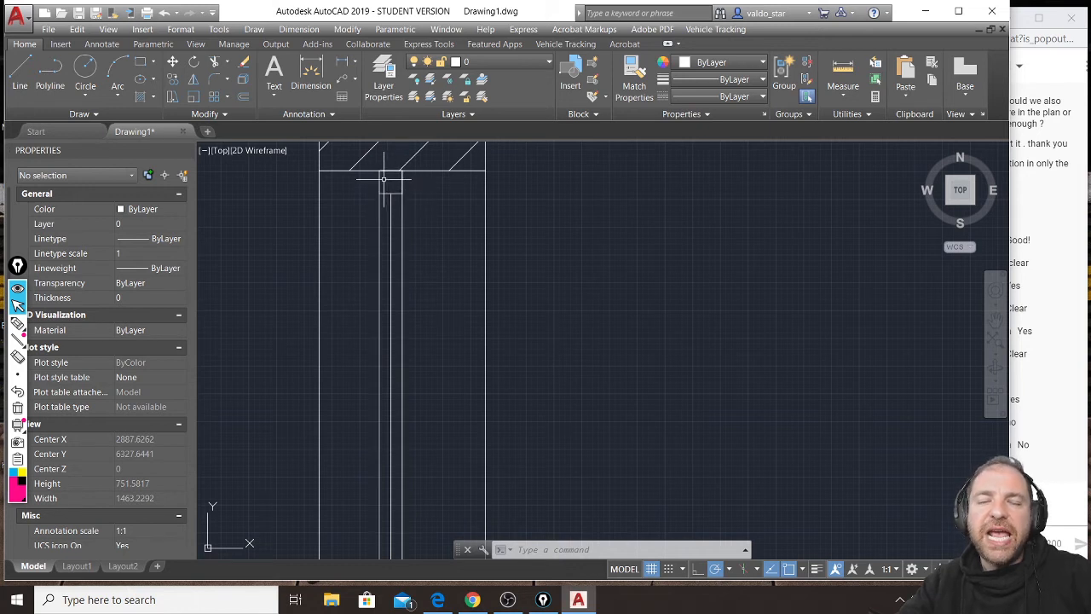
scroll(384, 179, down, 2)
click(389, 199)
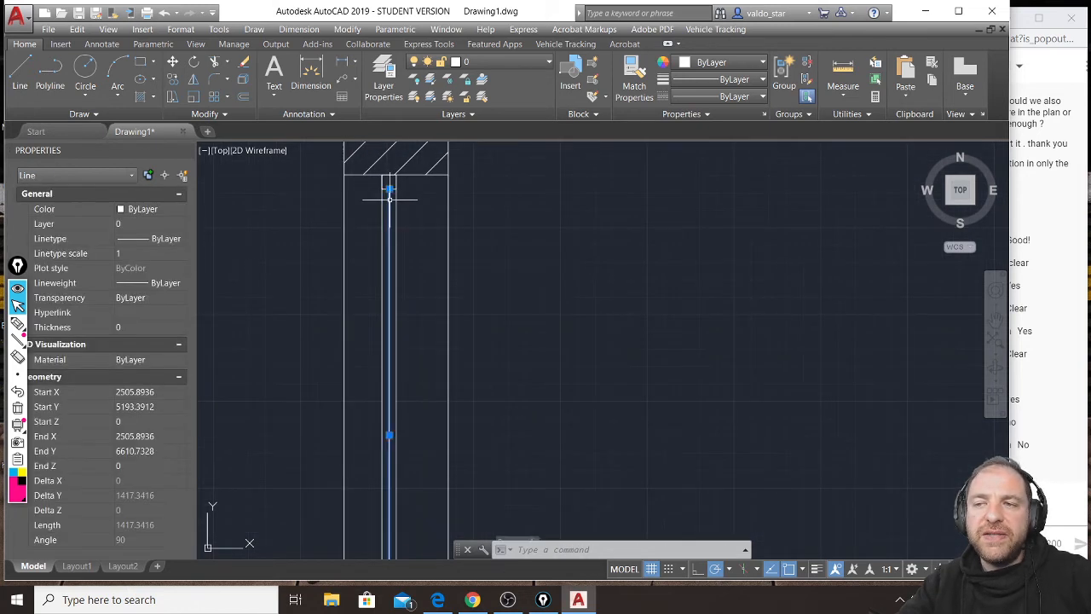
scroll(389, 199, down, 2)
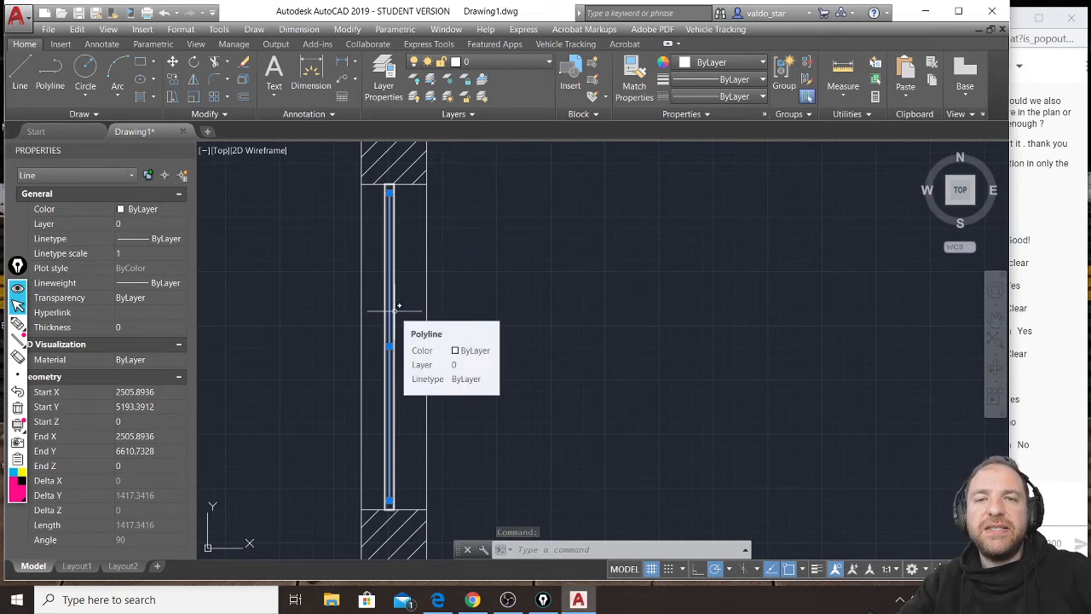
middle_drag(767, 294, 395, 287)
scroll(394, 287, down, 4)
scroll(743, 275, up, 2)
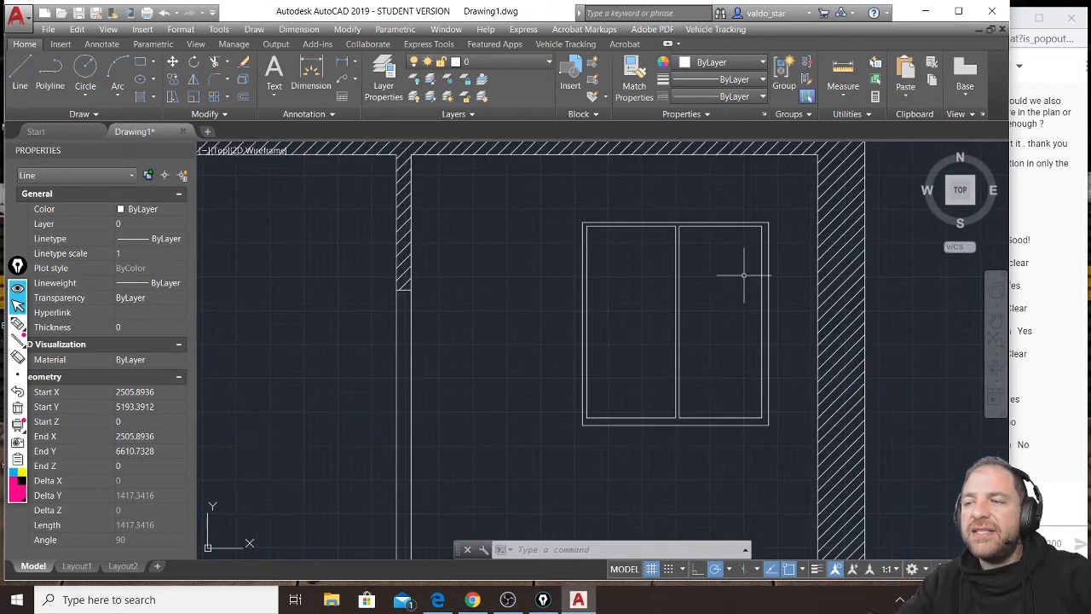
key(Escape)
key(Escape)
key(Escape)
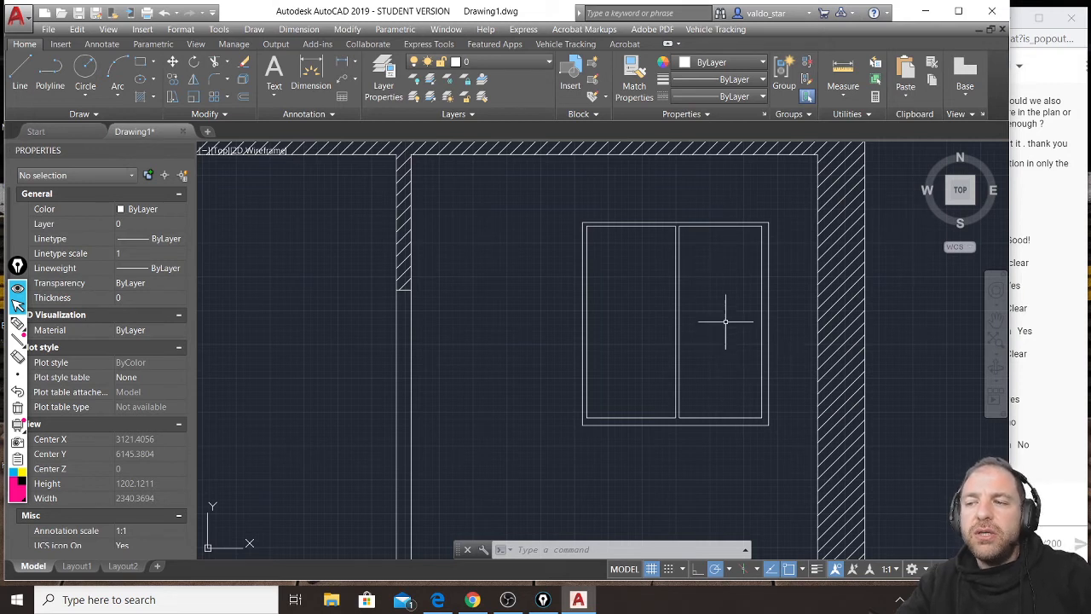
Hatch both panes of the elevation window with the AR-RROOF pattern.
click(140, 98)
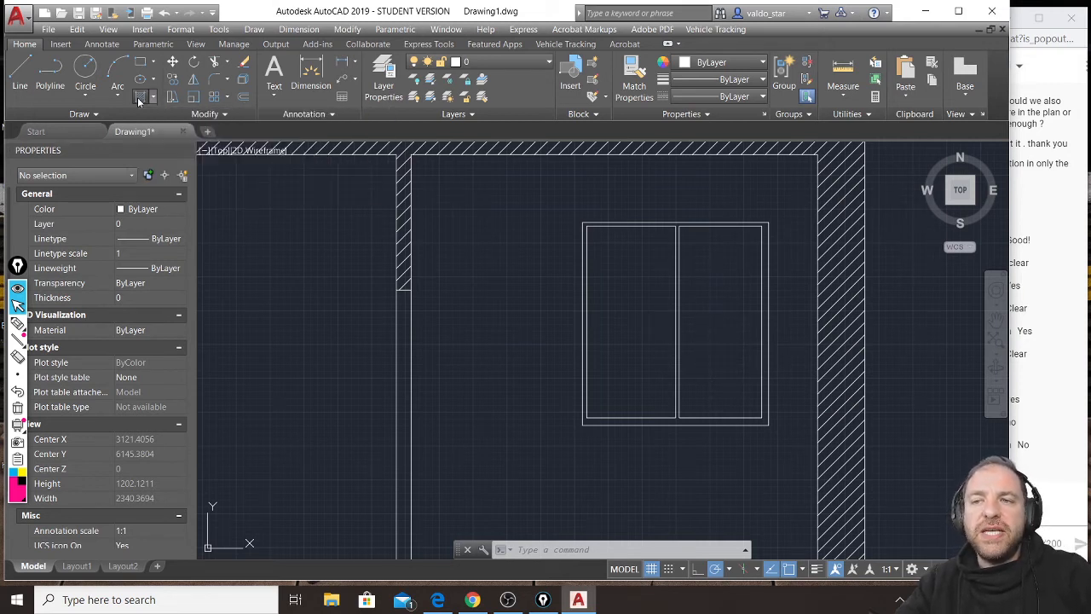
click(630, 294)
click(714, 290)
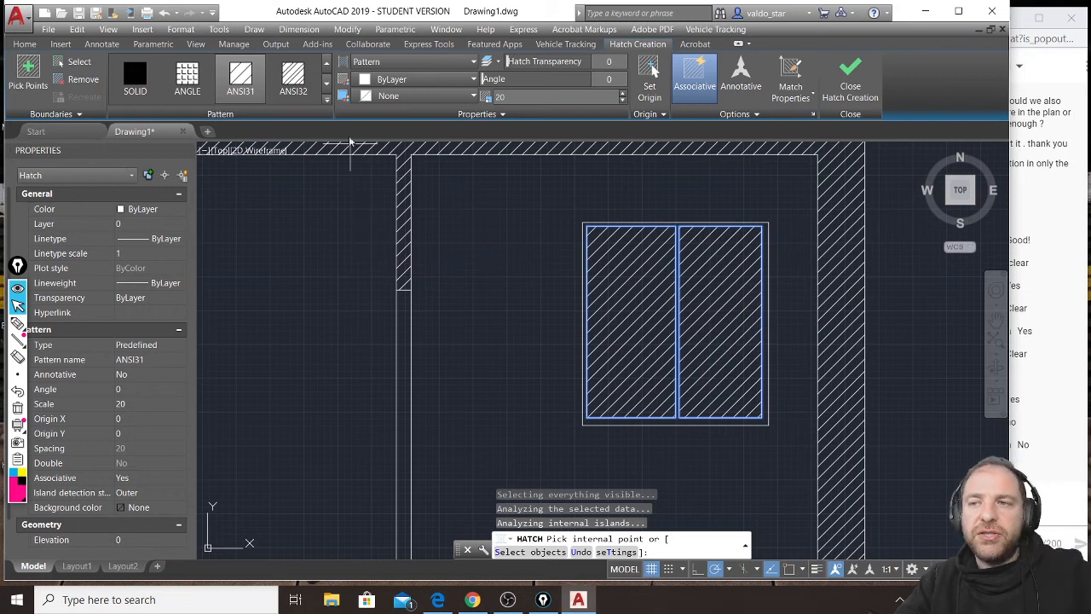
click(327, 84)
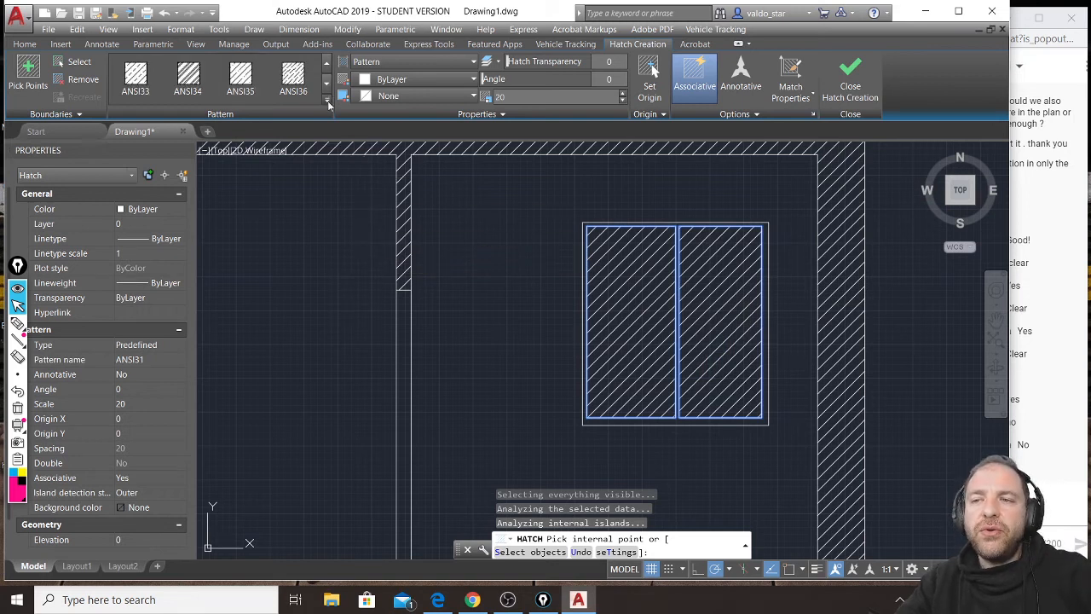
click(326, 100)
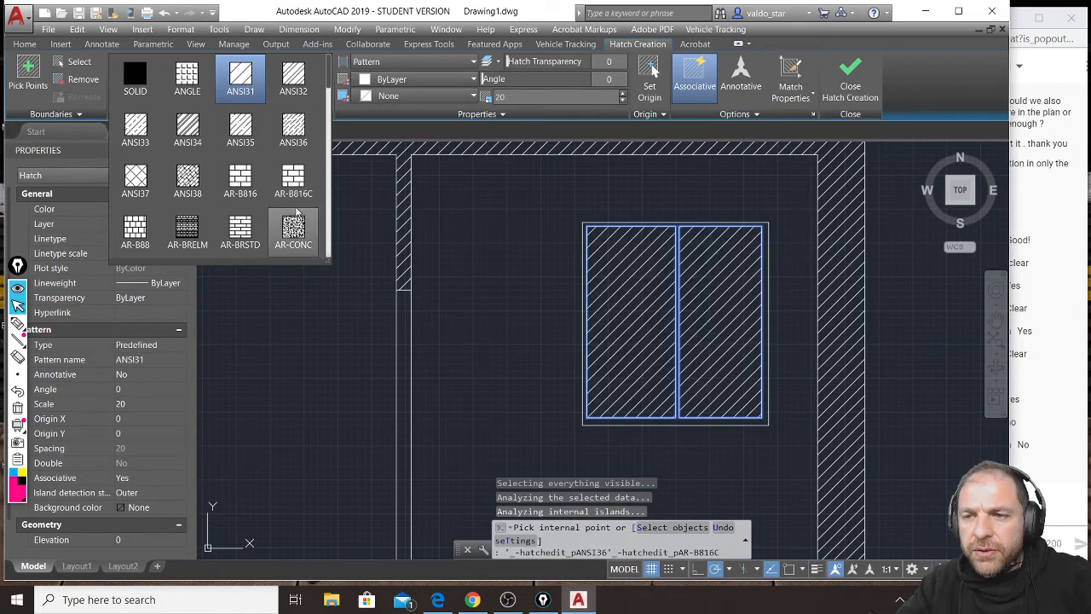
scroll(294, 209, down, 1)
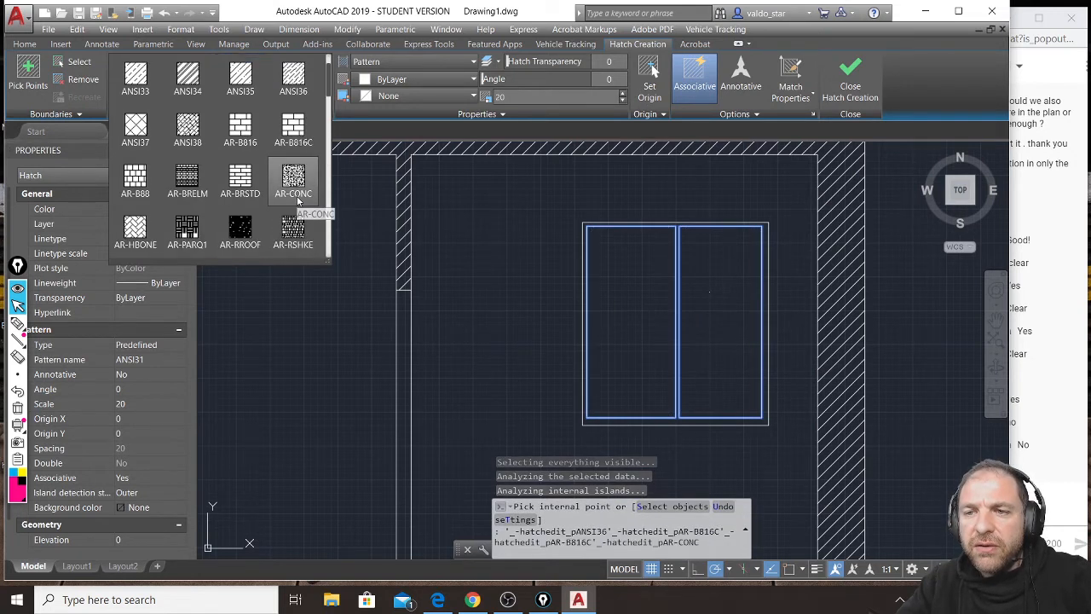
click(245, 234)
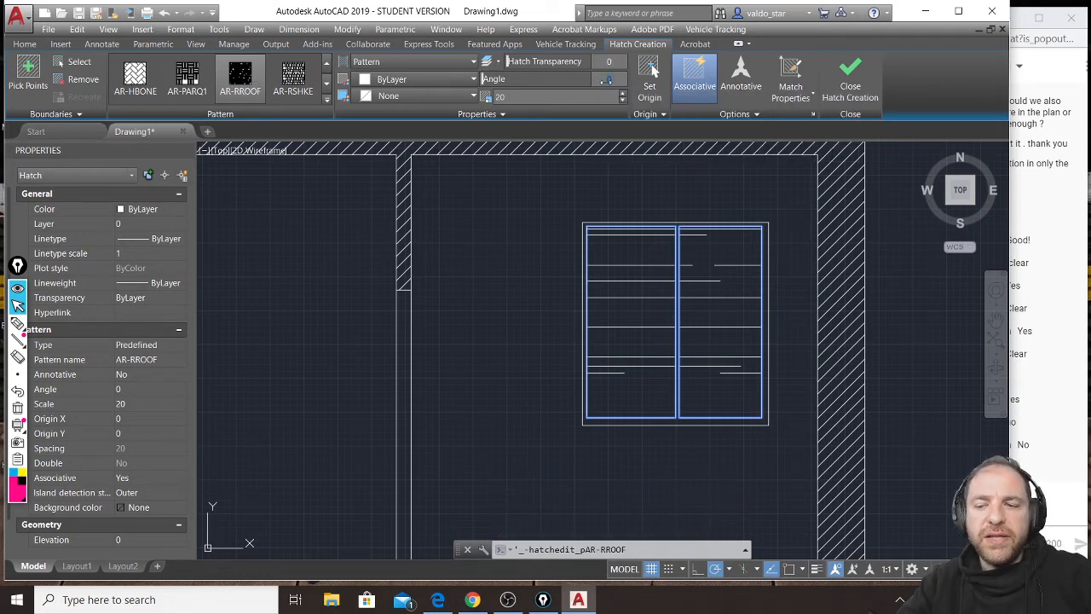
Set the window pane hatch to angle 45 and scale 10, and finish the hatch.
drag(606, 79, 518, 77)
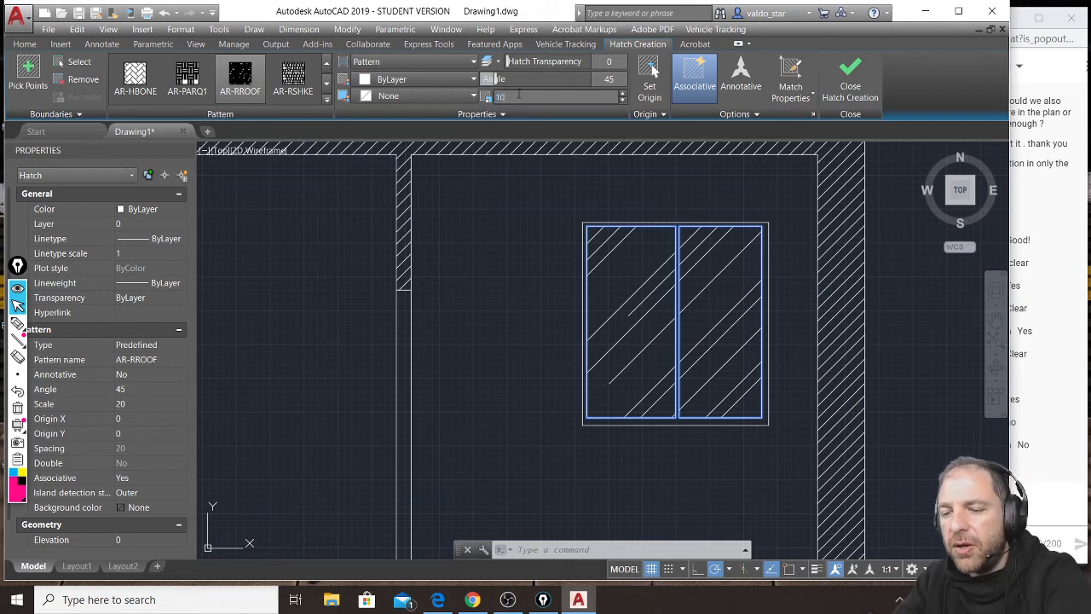
key(Return)
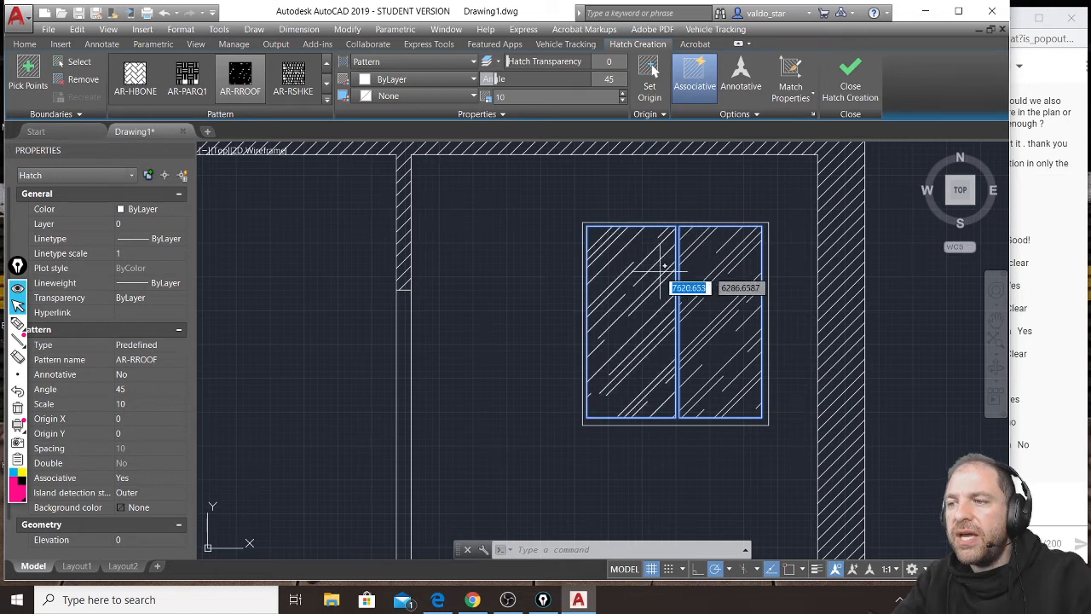
click(852, 77)
Inspect the cut window's glass line up close and within the whole section.
scroll(705, 281, down, 2)
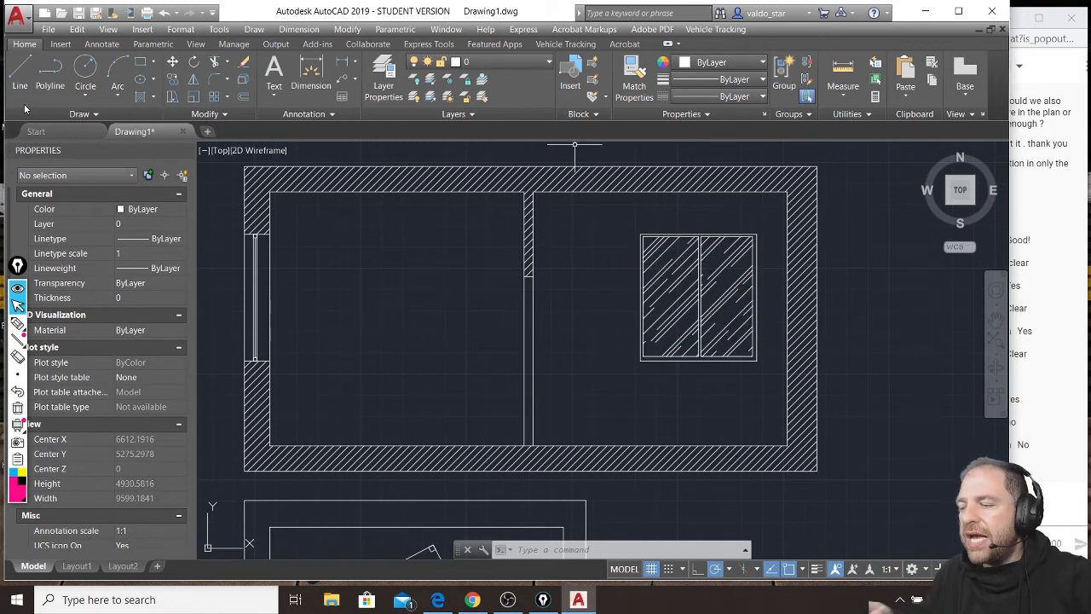
scroll(256, 198, up, 5)
click(263, 208)
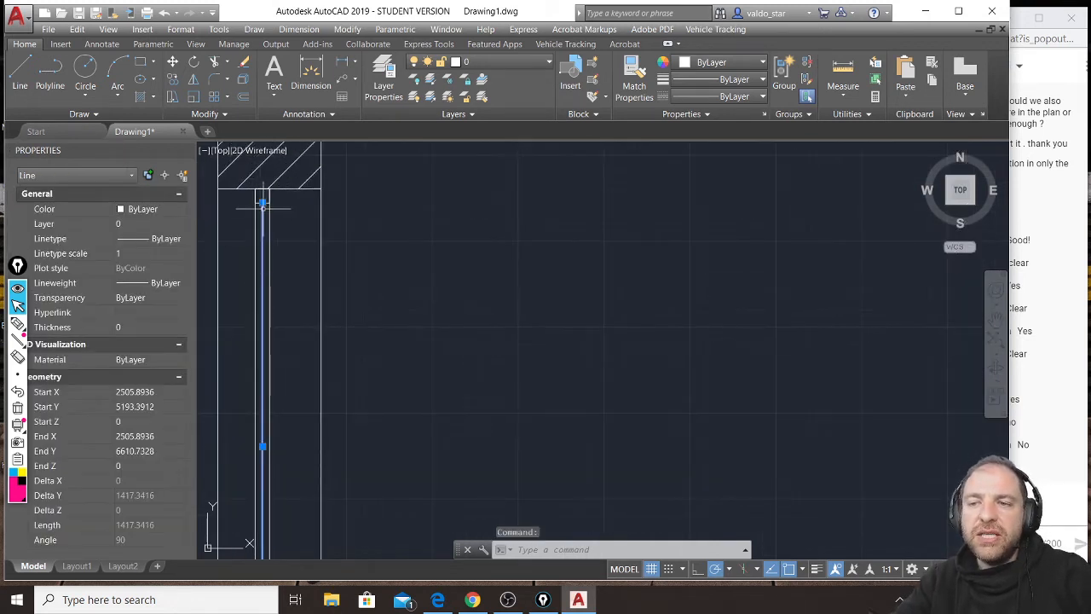
scroll(264, 251, down, 1)
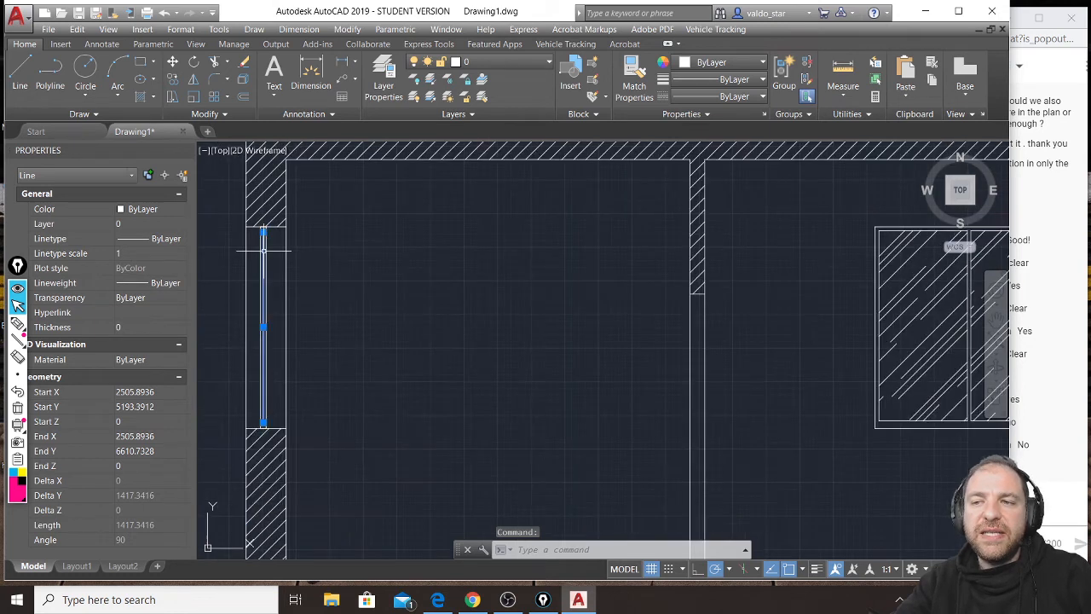
scroll(265, 255, down, 2)
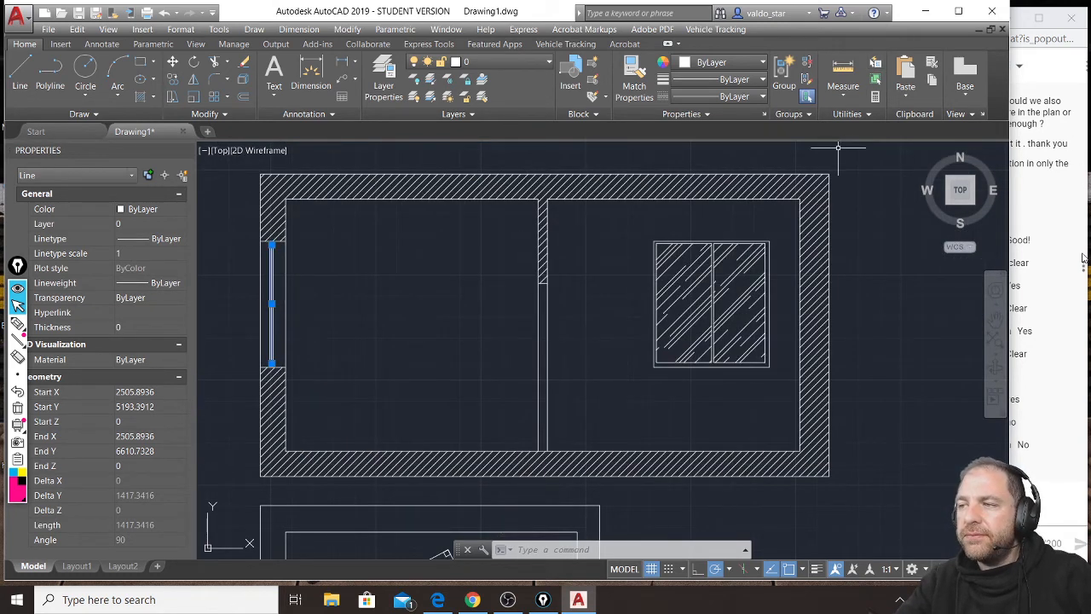
Check the YouTube live chat for the students' replies, return to AutoCAD and clear the selection.
click(1047, 482)
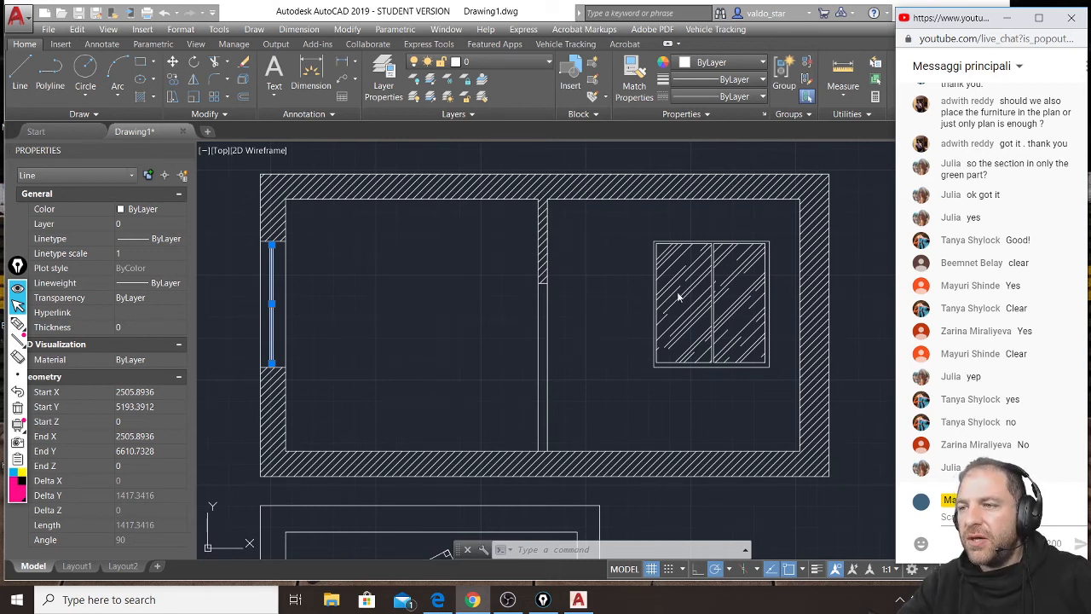
click(421, 396)
click(444, 385)
click(415, 398)
key(Escape)
key(Escape)
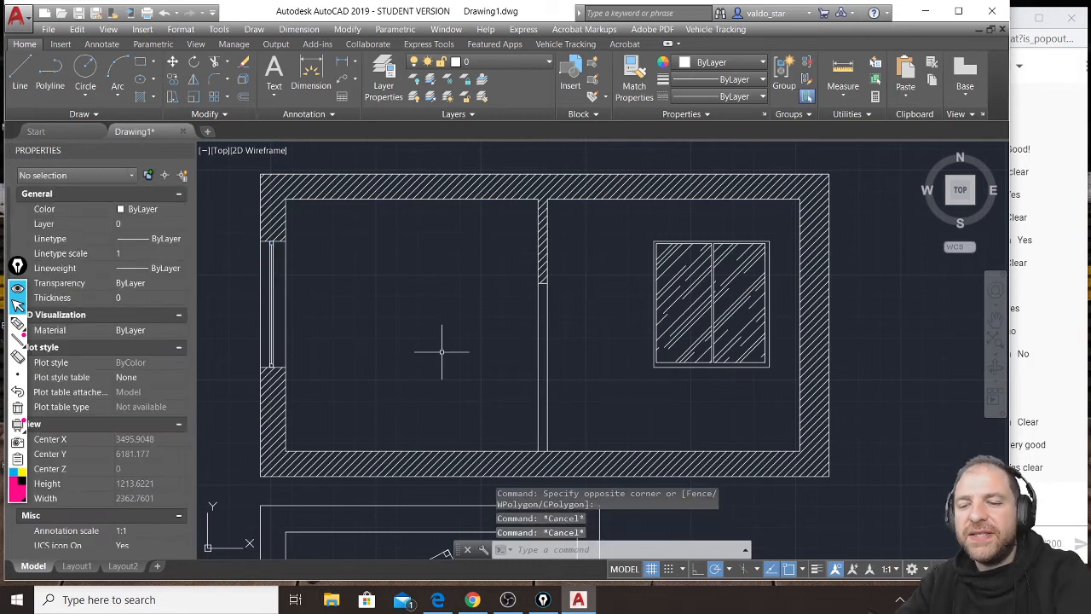
Draw a vertical projection line about 3659 units long from the table's leftmost plan corner up into the section's left room.
middle_drag(451, 409, 454, 317)
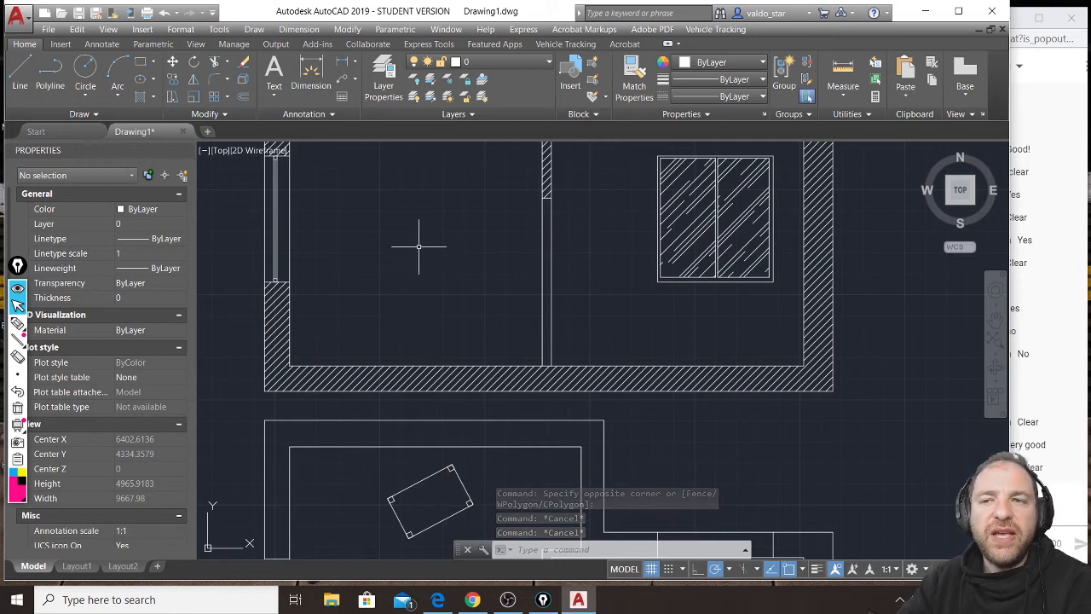
middle_drag(428, 521, 412, 365)
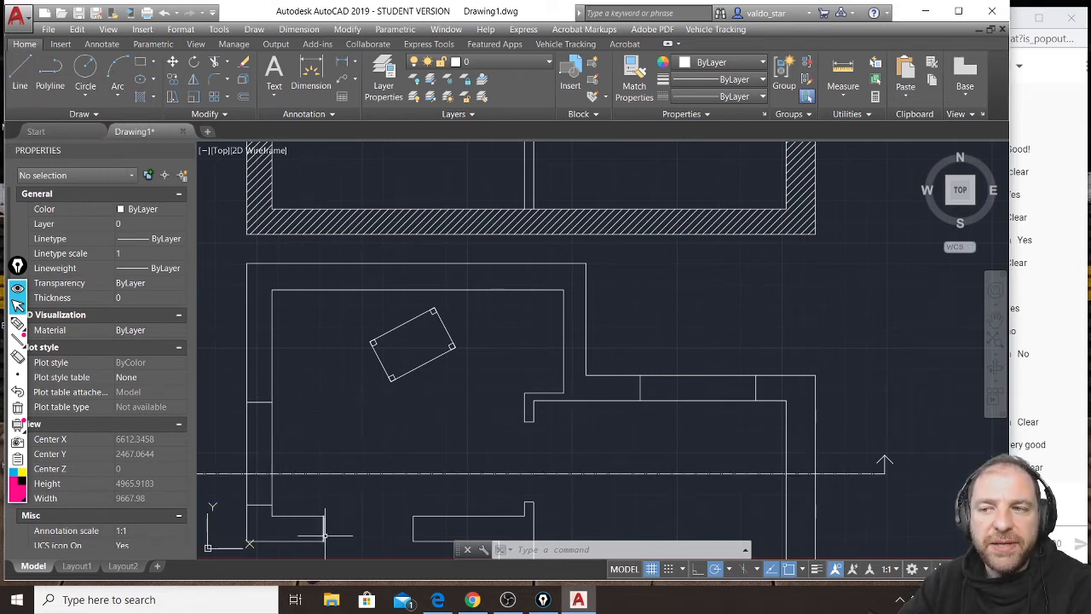
click(23, 69)
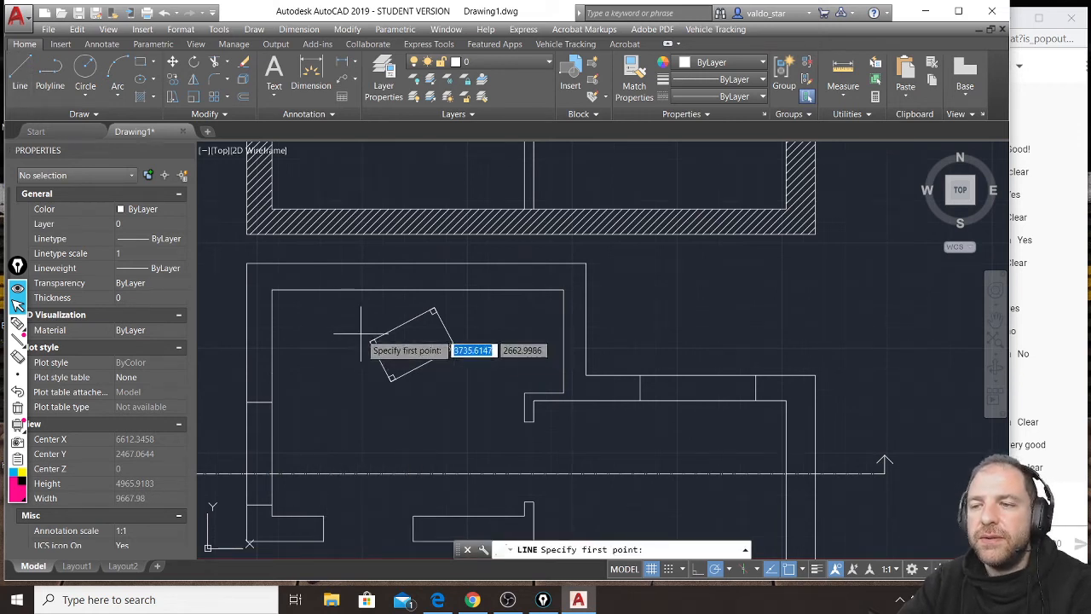
scroll(361, 323, up, 8)
scroll(399, 356, down, 5)
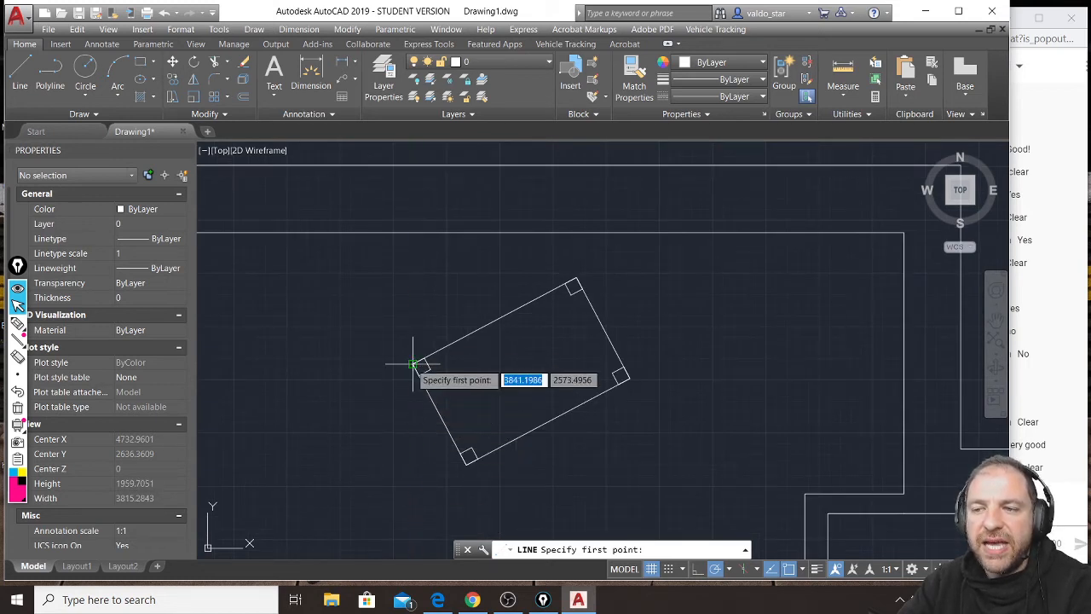
click(413, 365)
scroll(412, 372, down, 6)
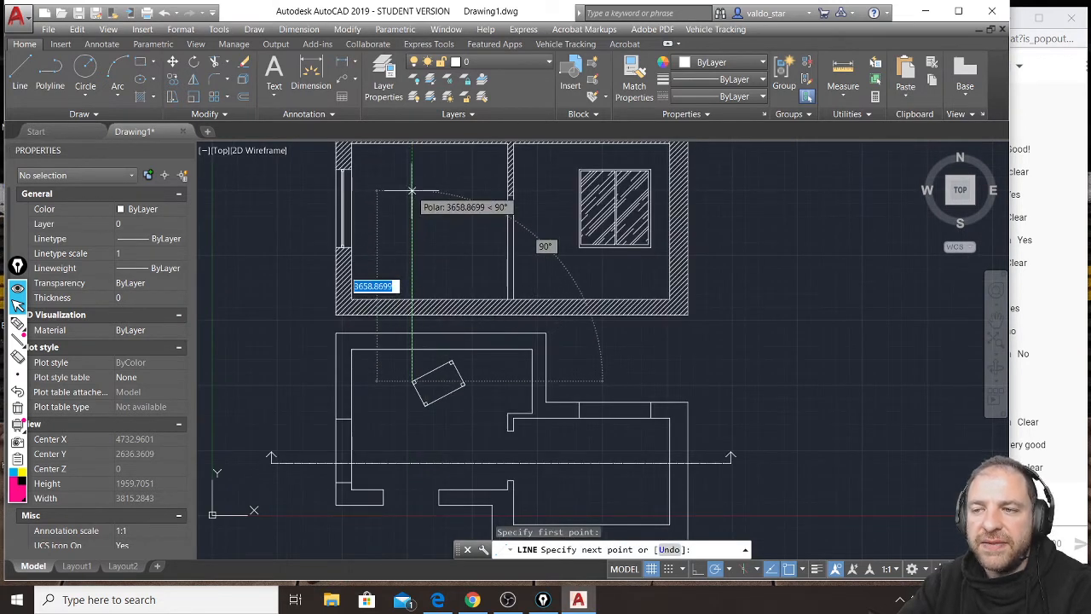
click(413, 191)
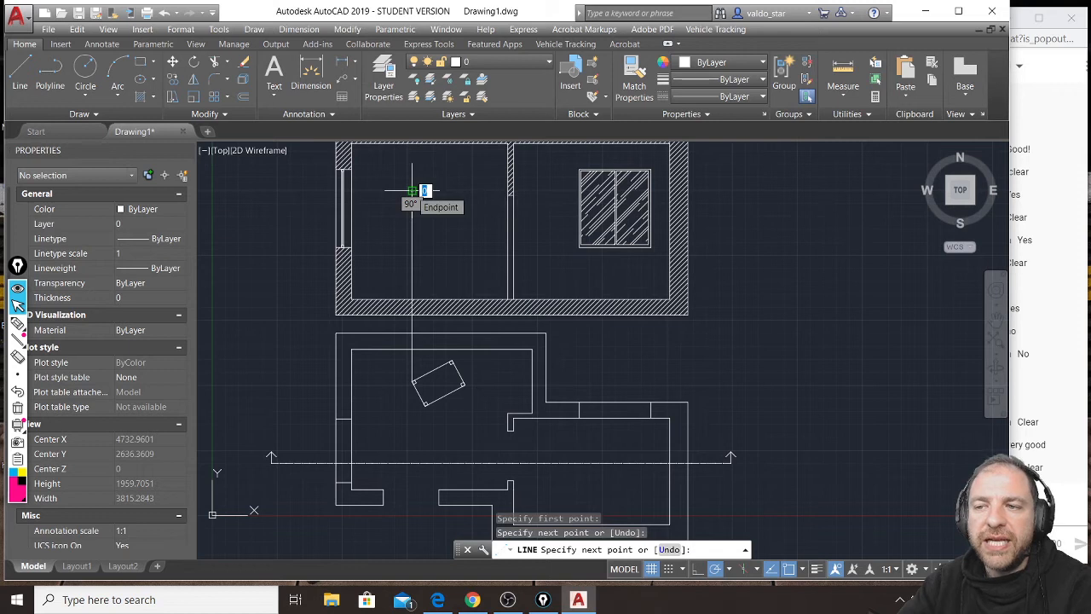
key(Return)
scroll(413, 375, up, 6)
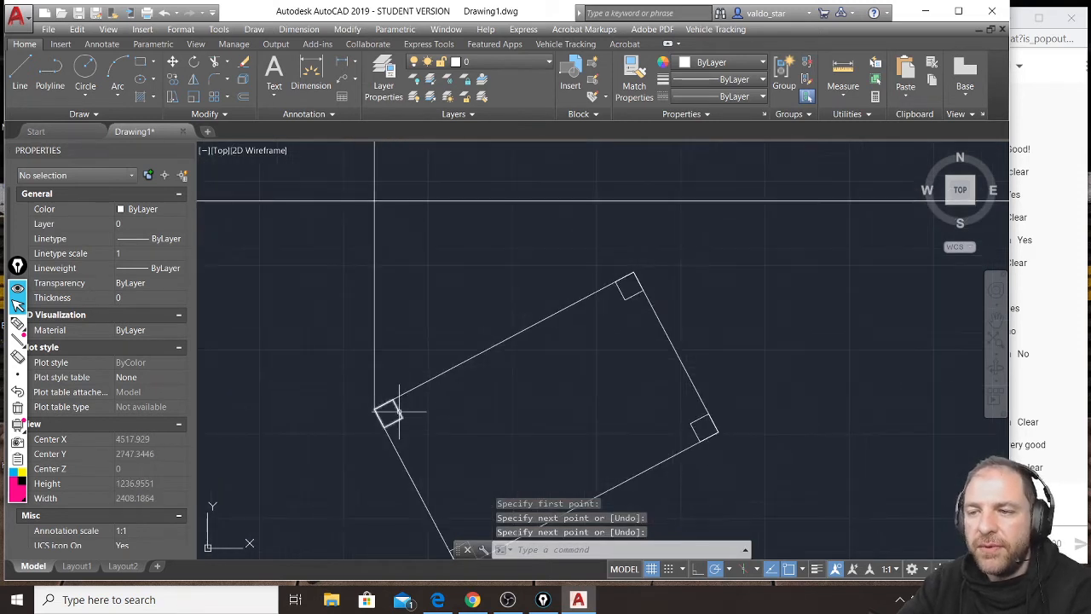
Draw a vertical projection line from the lower corner of the table's left leg up into the section's left room.
key(Return)
click(383, 427)
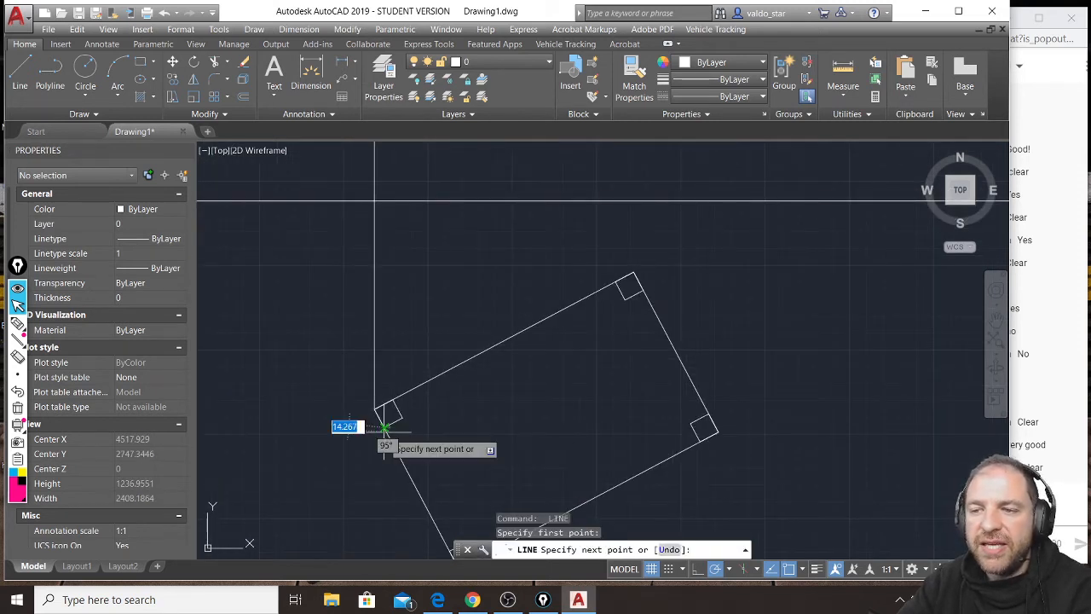
scroll(386, 405, down, 2)
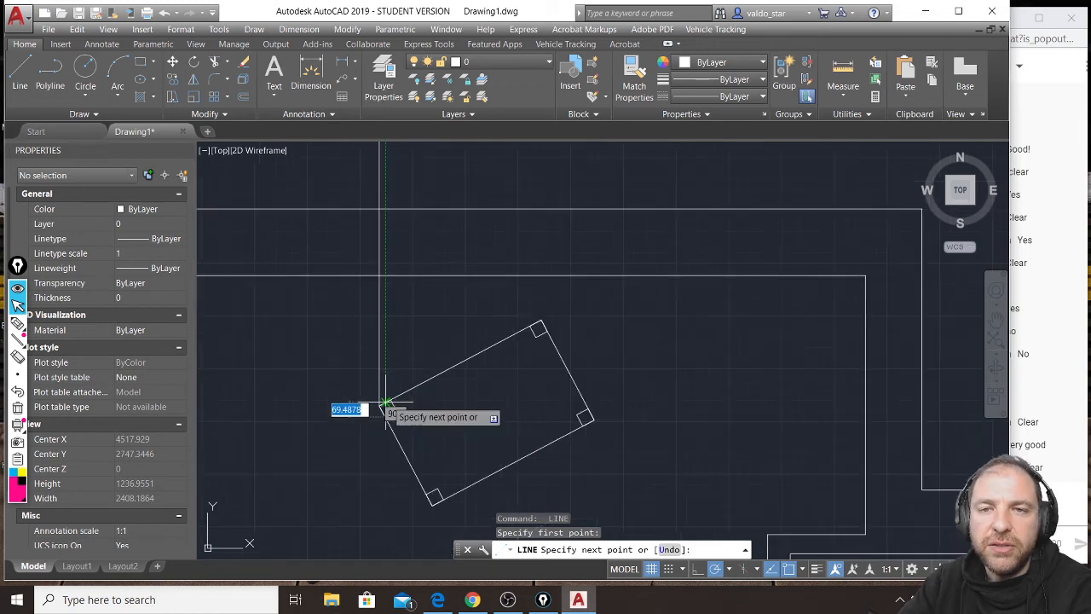
scroll(398, 310, down, 4)
middle_drag(407, 306, 405, 343)
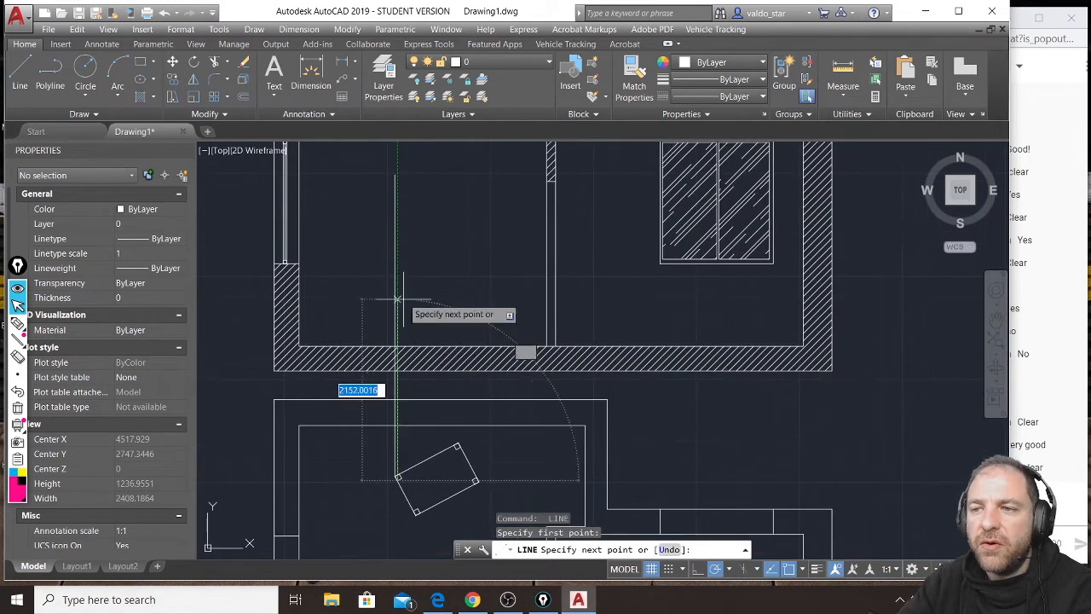
click(398, 237)
key(Return)
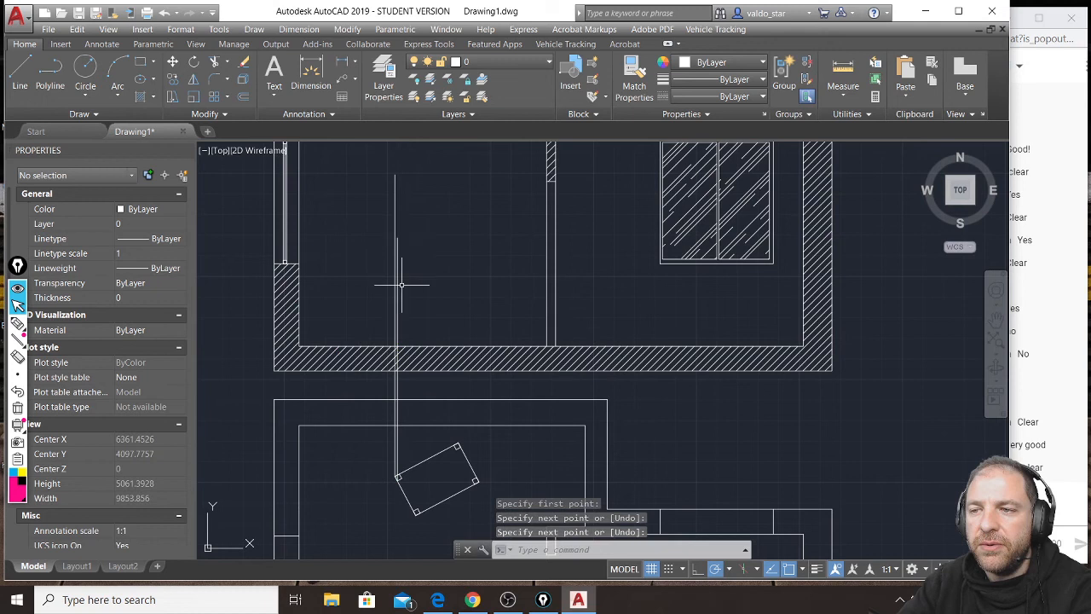
scroll(397, 482, up, 6)
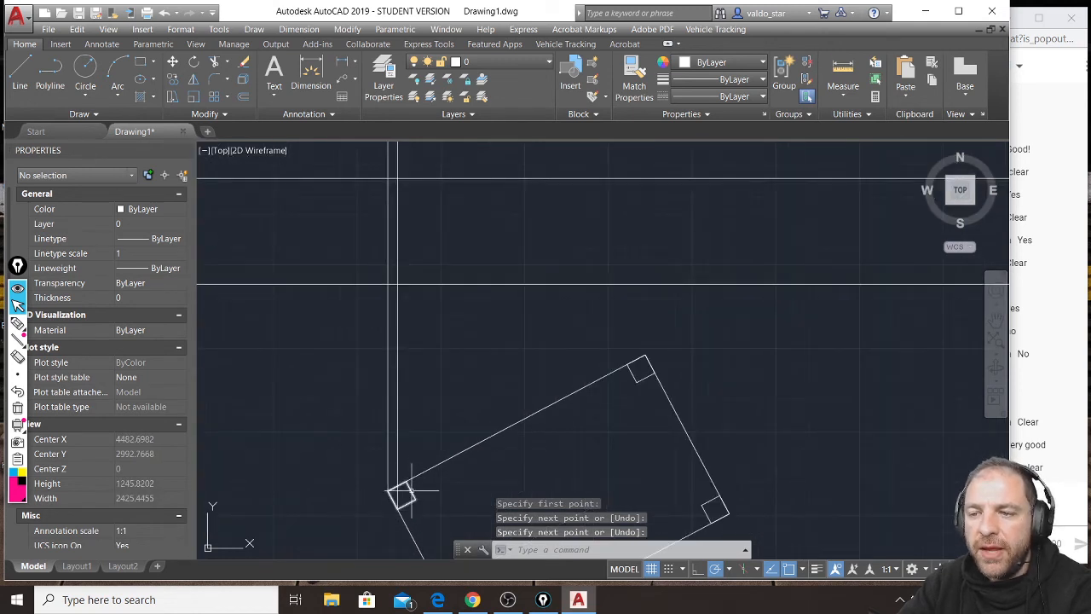
key(Return)
click(406, 481)
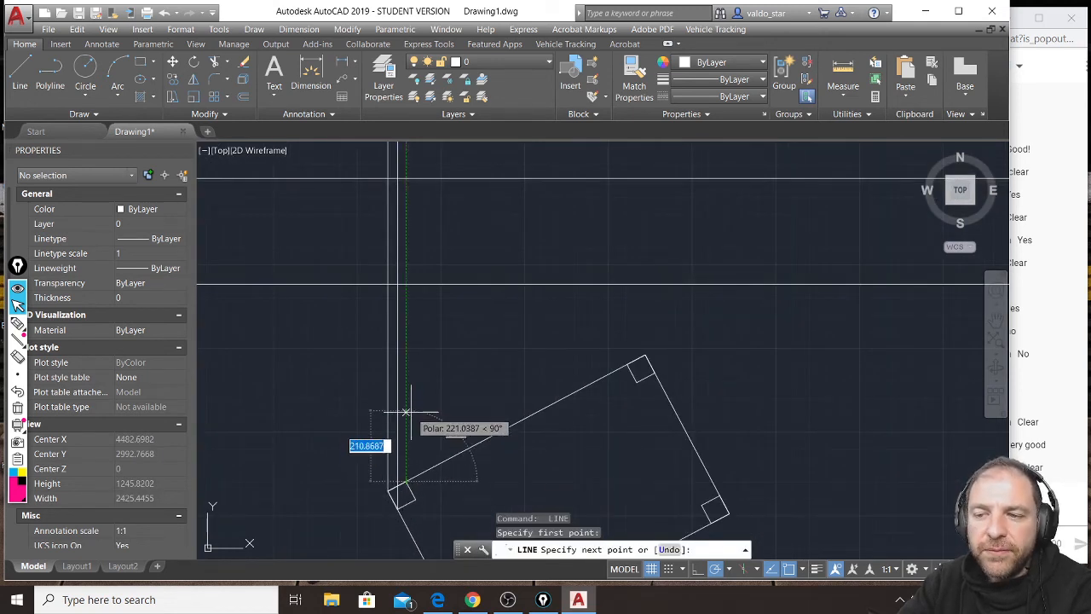
key(Return)
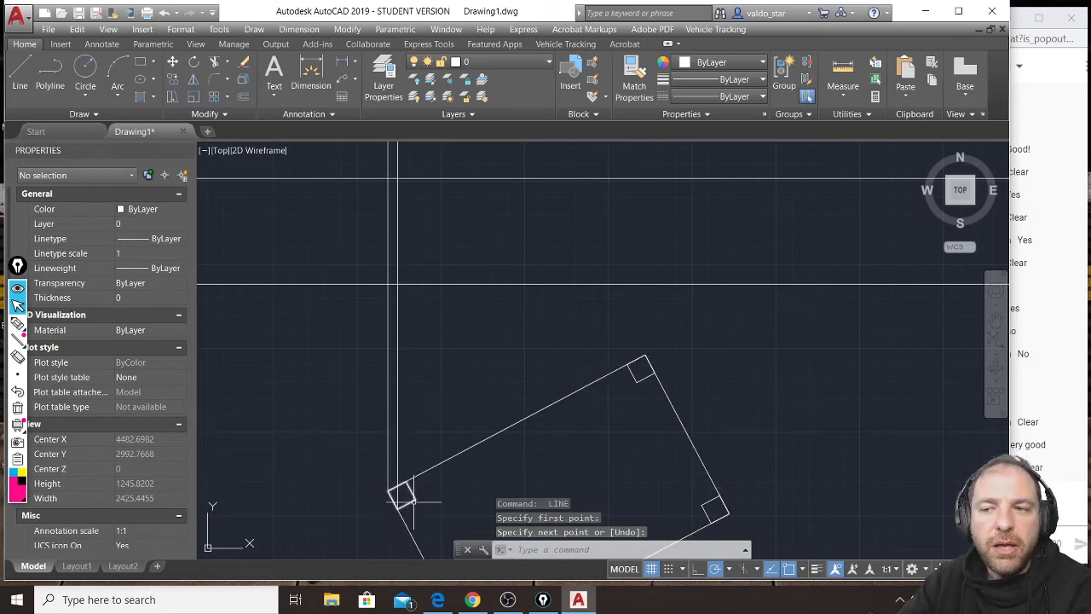
Draw a vertical projection line from the right corner of the table's left leg up into the section's left room.
key(Return)
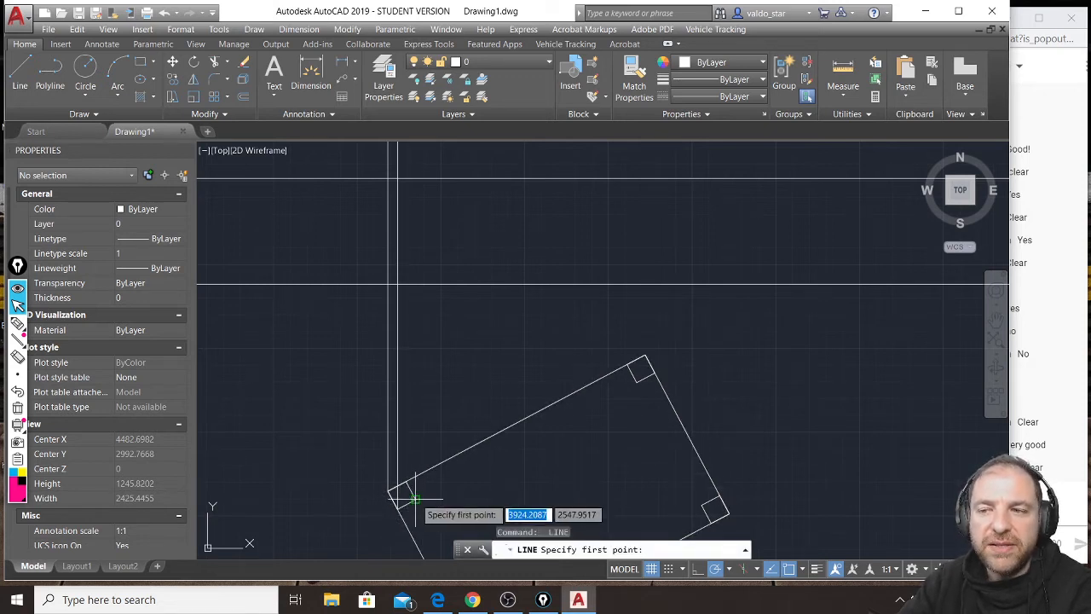
click(416, 498)
scroll(416, 497, down, 4)
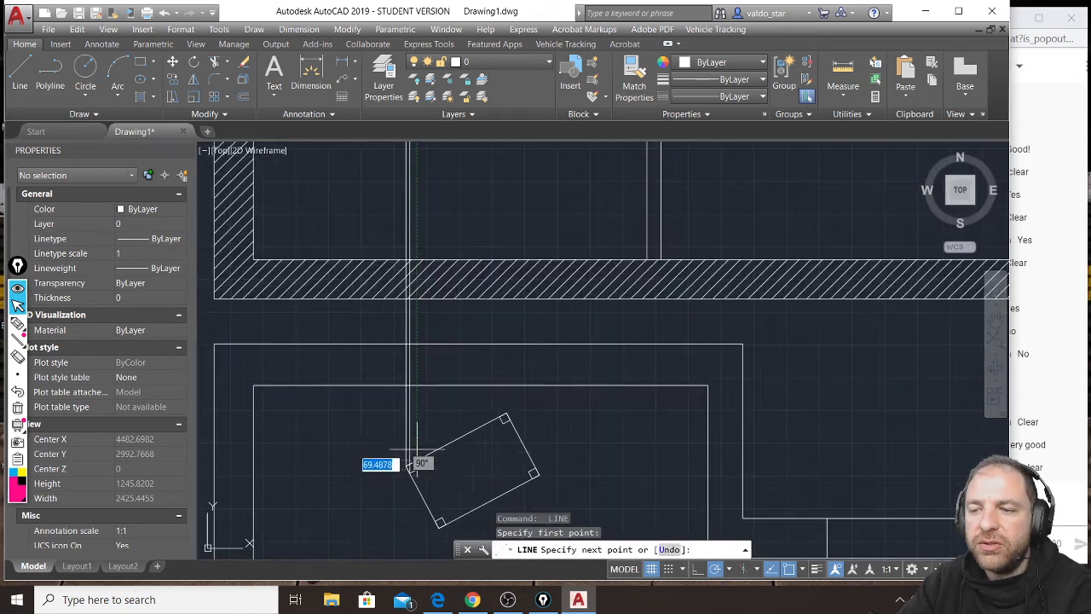
middle_drag(421, 247, 421, 317)
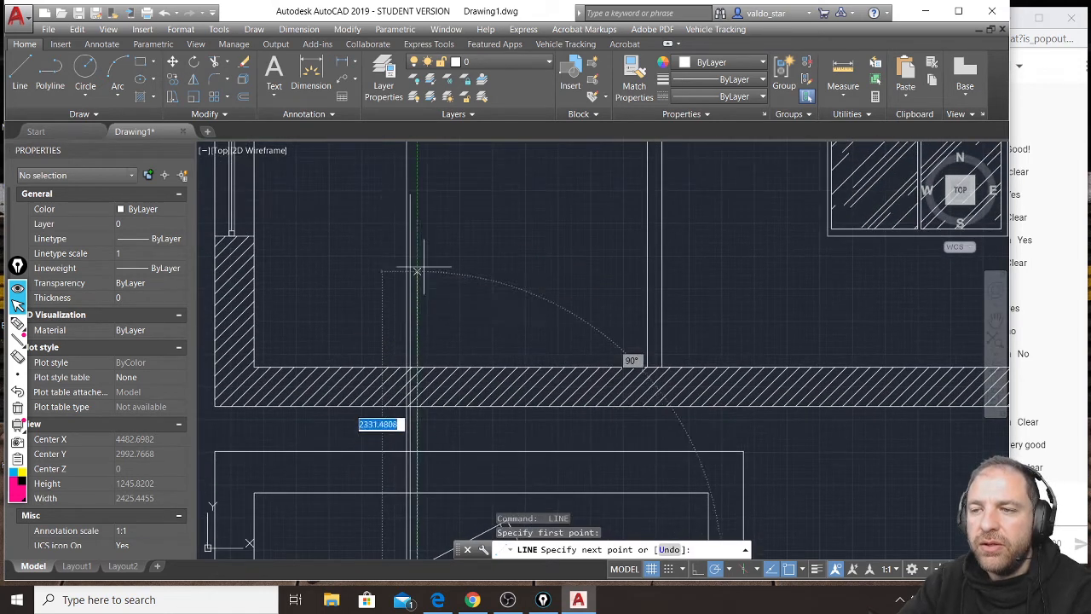
click(416, 186)
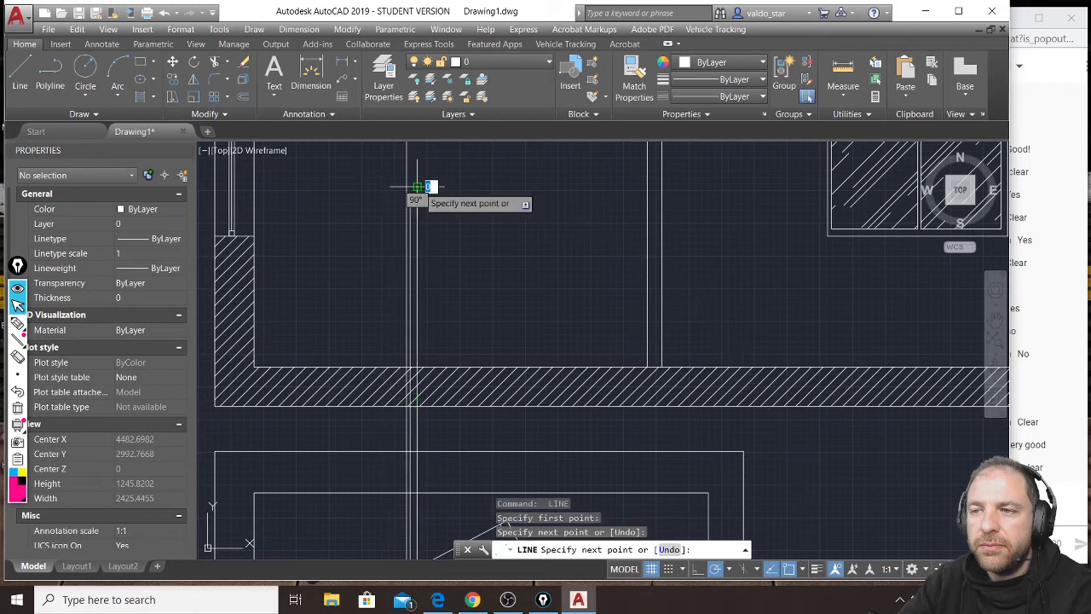
key(Return)
scroll(431, 241, down, 2)
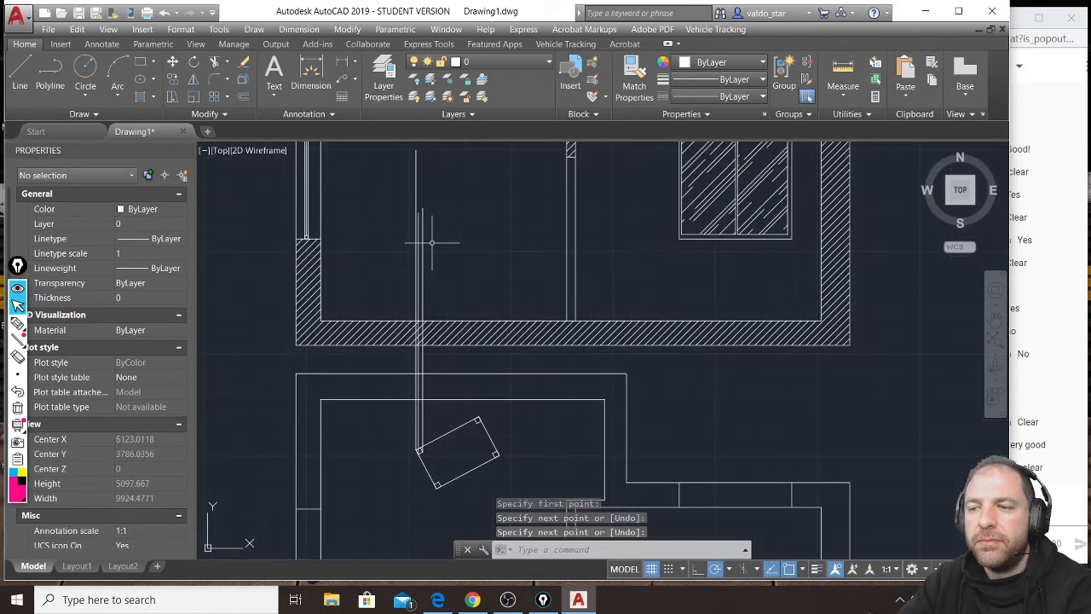
Project the left corner of the table's lowest leg with a vertical line about 3400 units long into the section's left room.
scroll(426, 432, up, 3)
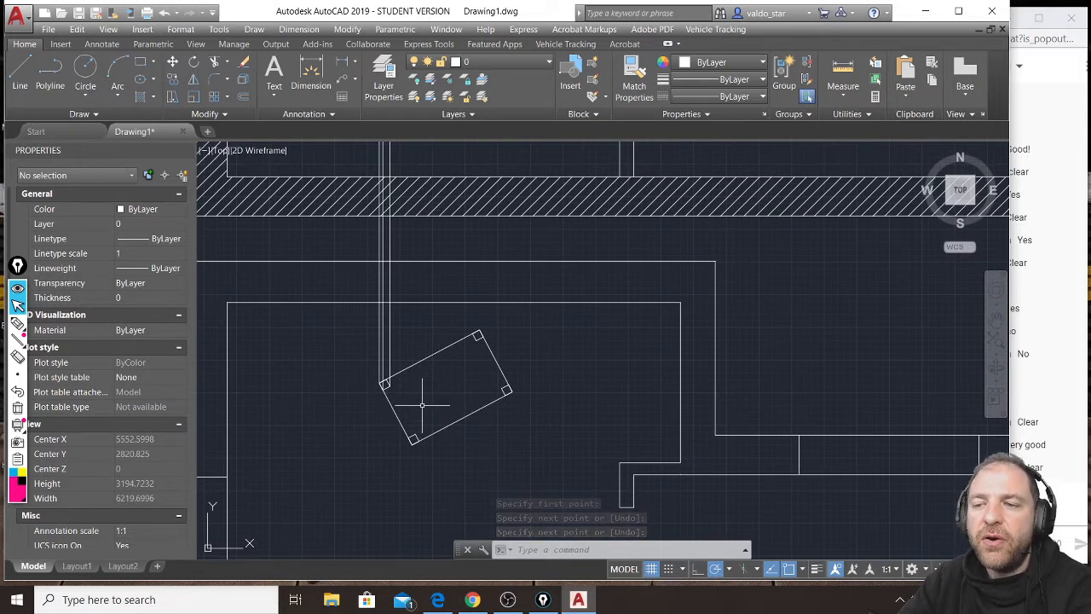
key(Return)
click(412, 438)
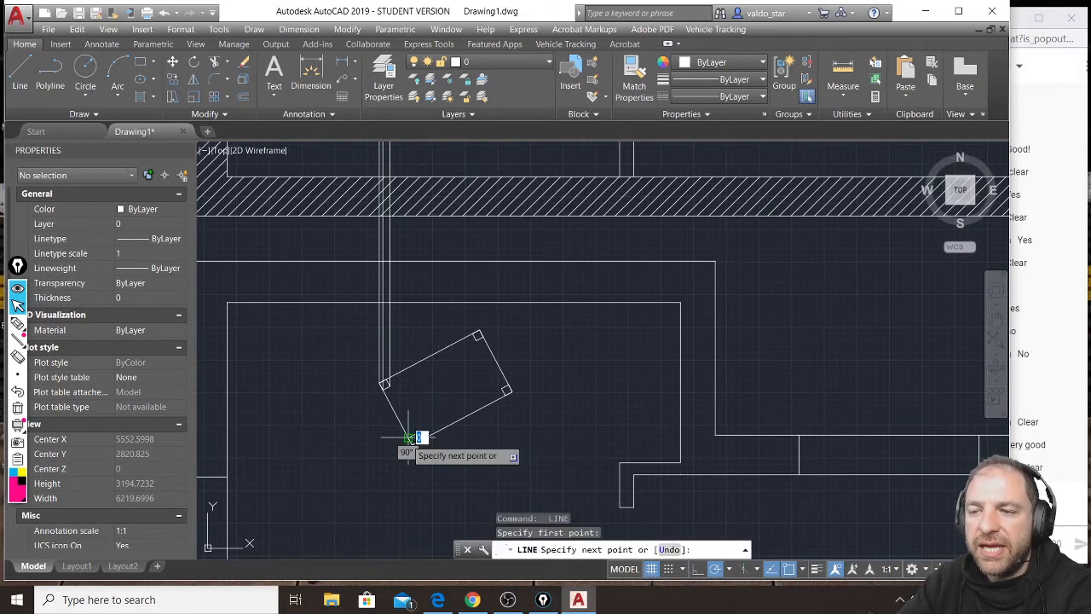
scroll(409, 438, down, 2)
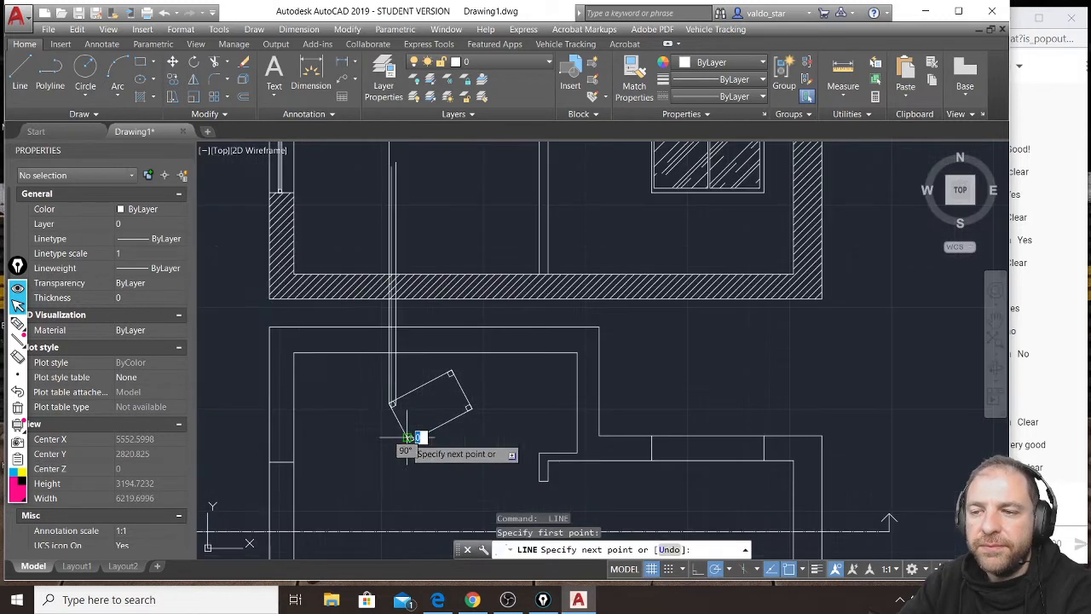
click(408, 159)
key(Return)
key(Return)
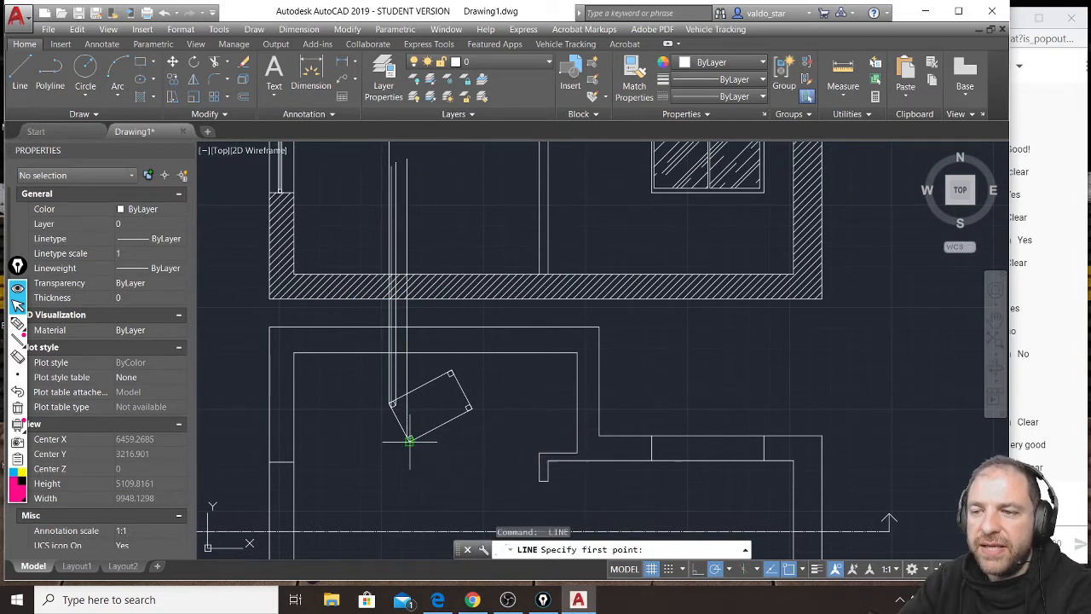
Draw a vertical projection line from the bottom corner of the table's lowest leg up into the section's left room.
scroll(410, 440, up, 2)
click(409, 421)
scroll(409, 435, down, 4)
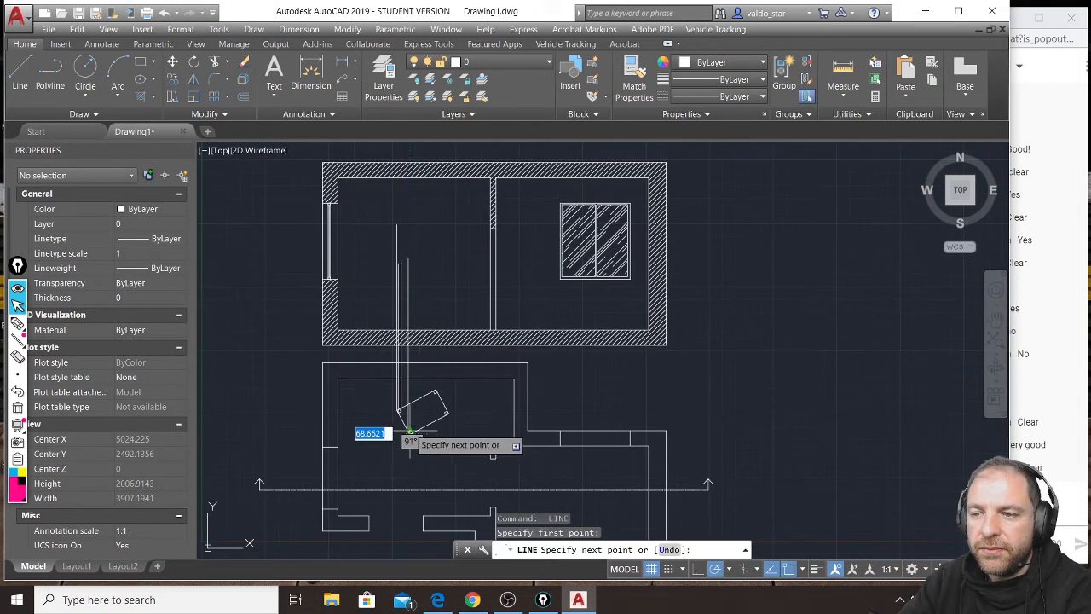
click(410, 240)
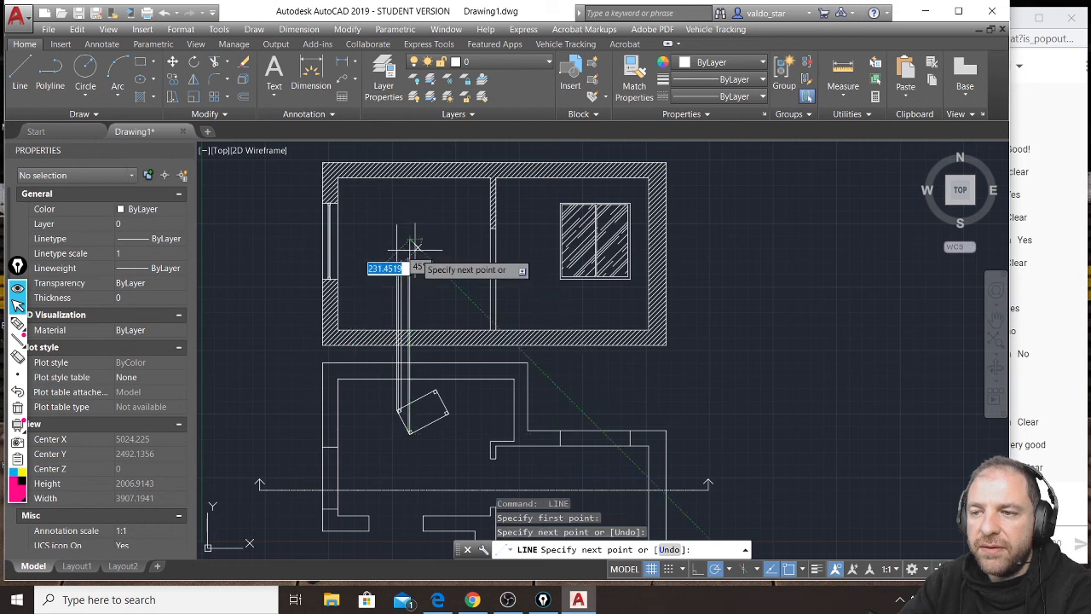
key(Return)
Draw a vertical projection line from the right corner of the table's lowest leg up into the section's left room.
scroll(414, 434, up, 4)
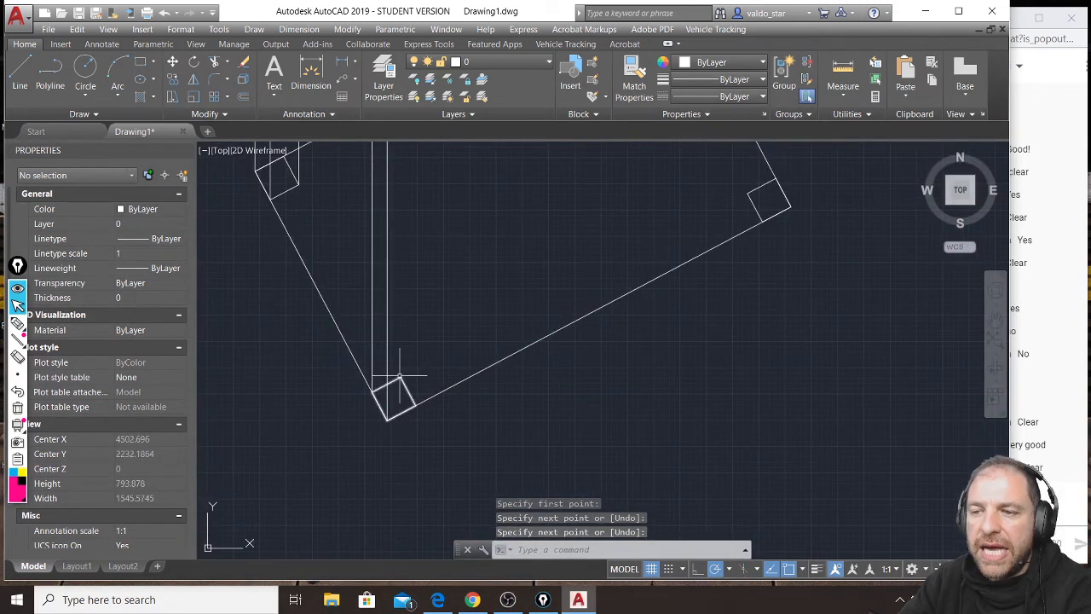
key(Return)
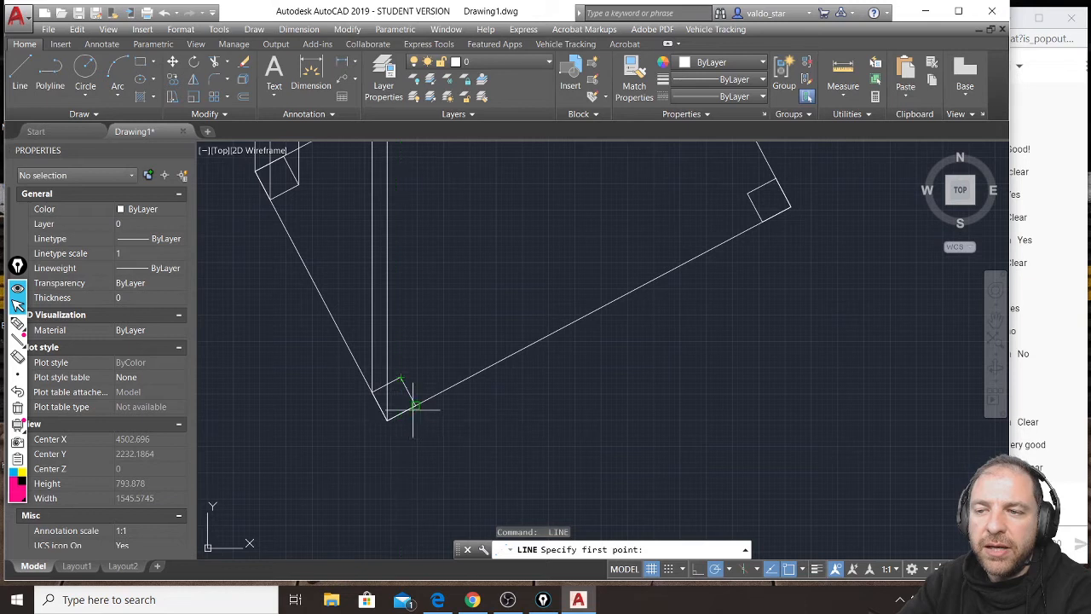
click(414, 410)
scroll(426, 409, down, 2)
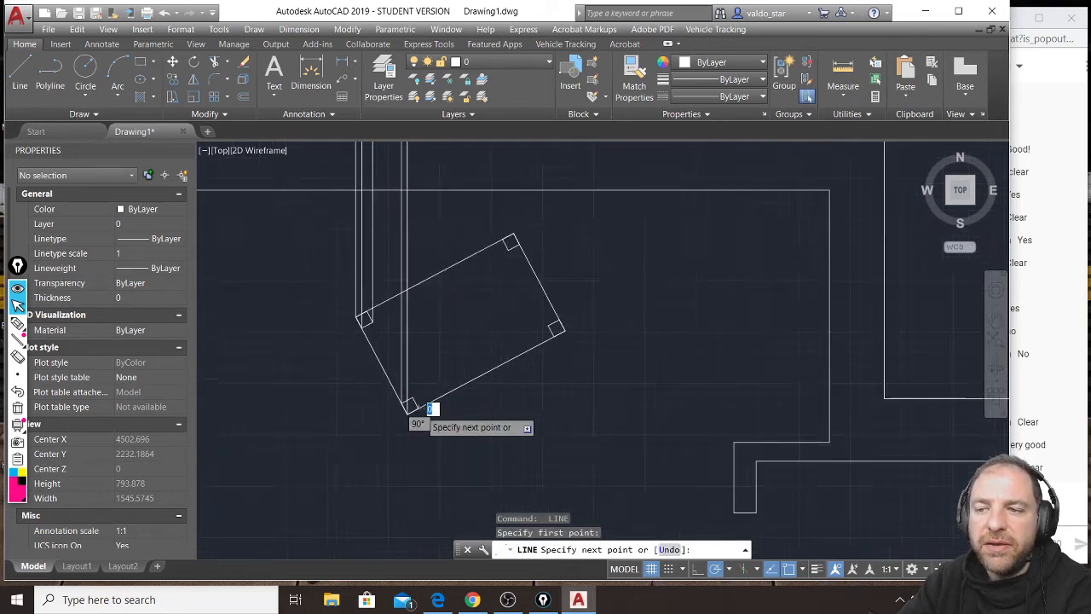
scroll(429, 408, down, 5)
click(418, 164)
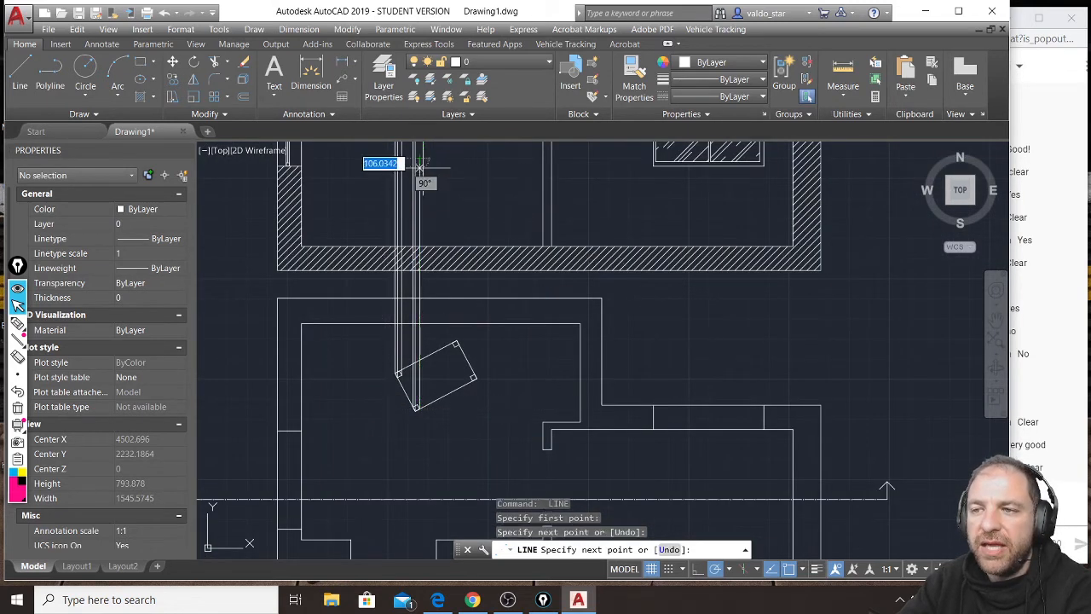
key(Return)
Draw a vertical projection line from the left corner of the table's uppermost leg up into the section's left room.
scroll(445, 355, up, 3)
key(Return)
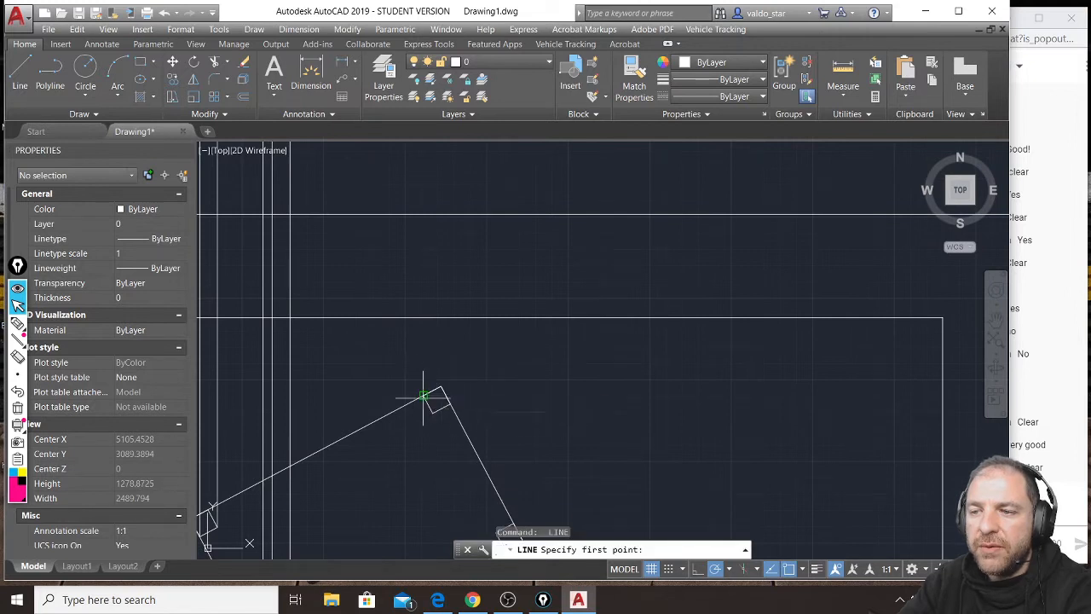
click(424, 396)
scroll(423, 395, down, 4)
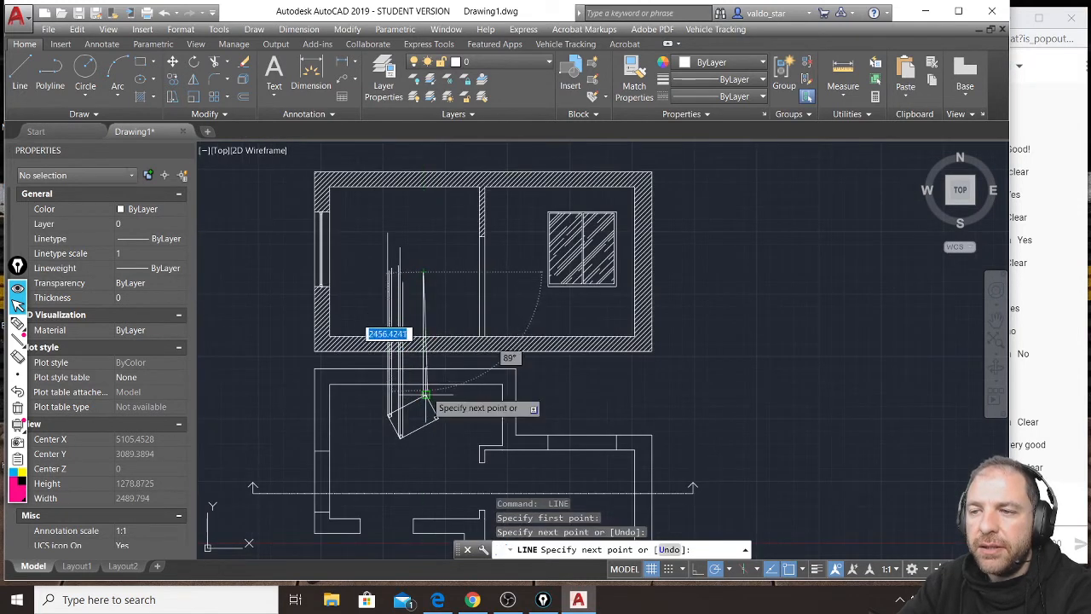
scroll(423, 396, up, 5)
key(Return)
Draw a vertical projection line from the lower corner of the table's uppermost leg up into the section's left room.
key(Return)
click(418, 404)
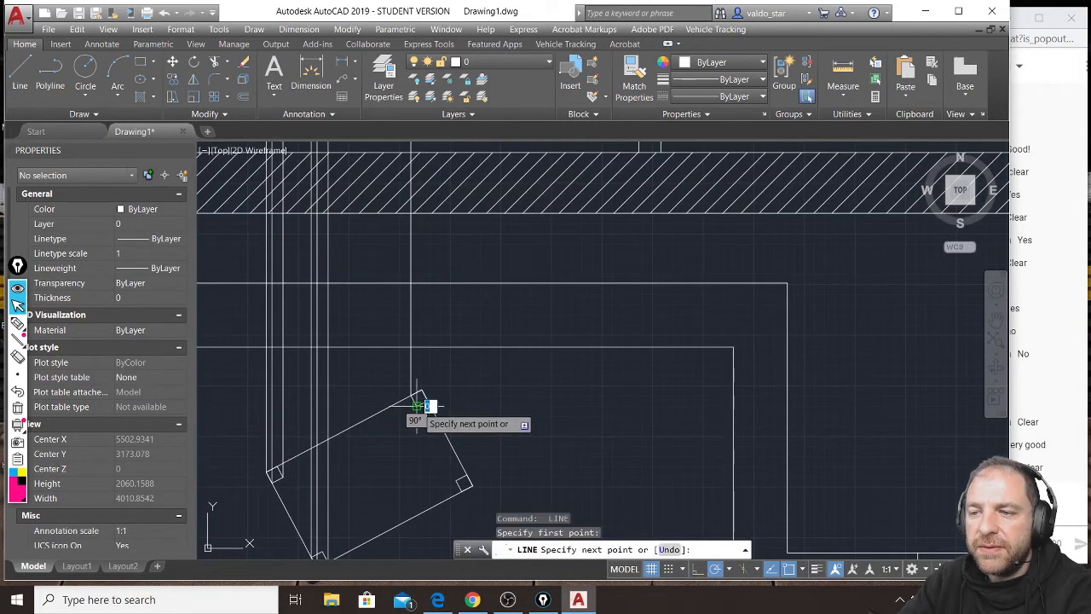
scroll(417, 406, down, 2)
middle_drag(419, 170, 418, 250)
click(419, 181)
Draw a vertical projection line from the right corner of the table's uppermost leg up into the section's left room.
key(Return)
key(Return)
click(422, 481)
click(426, 162)
Draw a vertical projection line from the left corner of the table's right leg up into the section's left room.
key(Return)
middle_drag(450, 433, 410, 334)
key(Return)
click(407, 437)
scroll(406, 431, down, 3)
key(Return)
key(Return)
Draw a vertical projection line from the lower corner of the table's right leg up into the section's left room.
scroll(404, 441, up, 5)
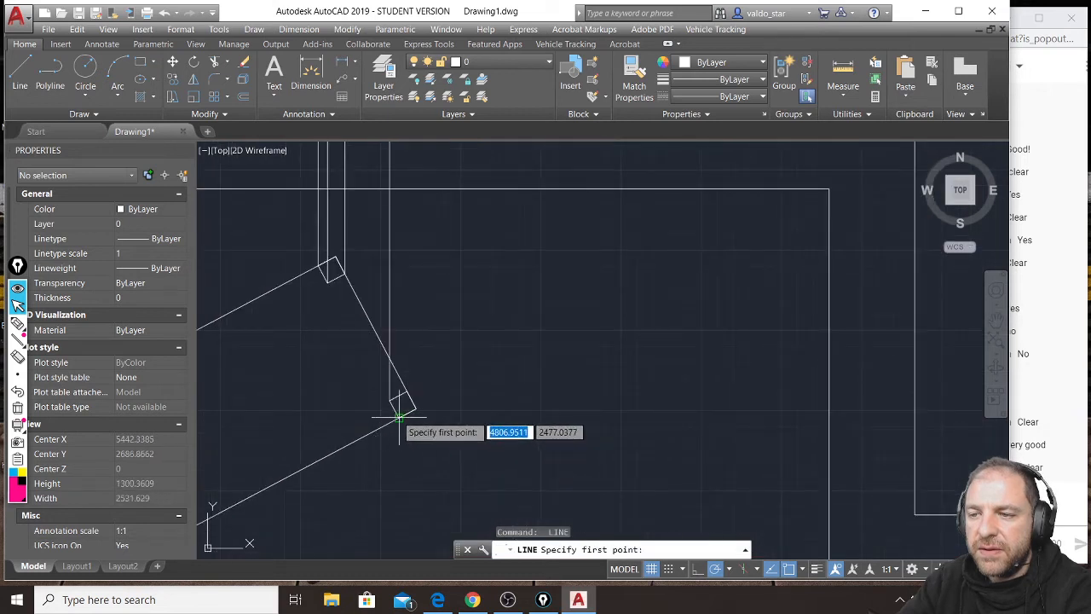
click(399, 417)
scroll(399, 417, down, 4)
middle_drag(398, 233, 386, 400)
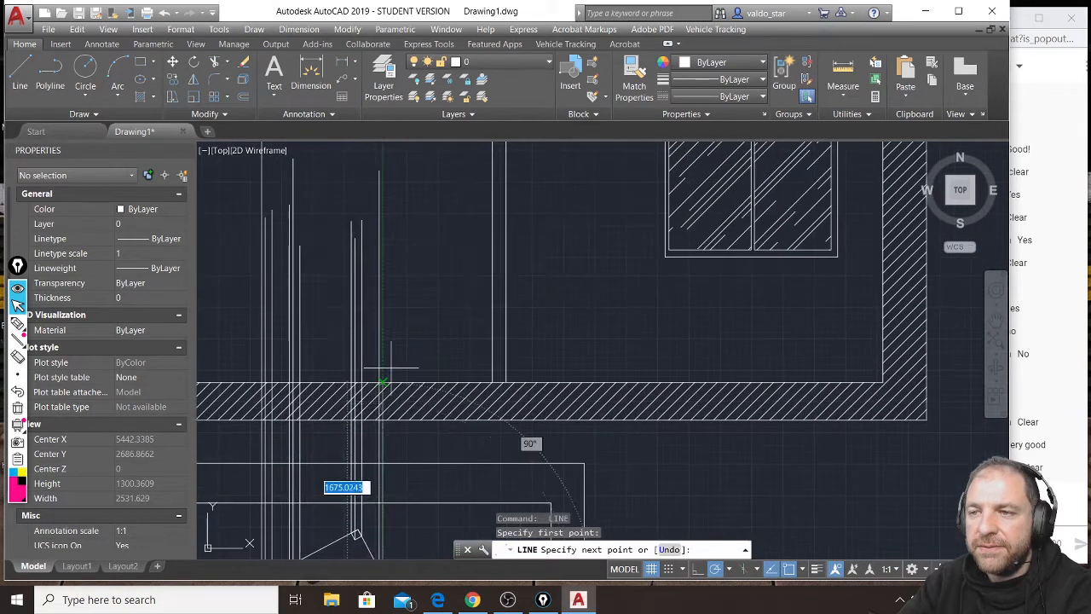
scroll(388, 358, up, 2)
click(376, 167)
scroll(376, 170, down, 3)
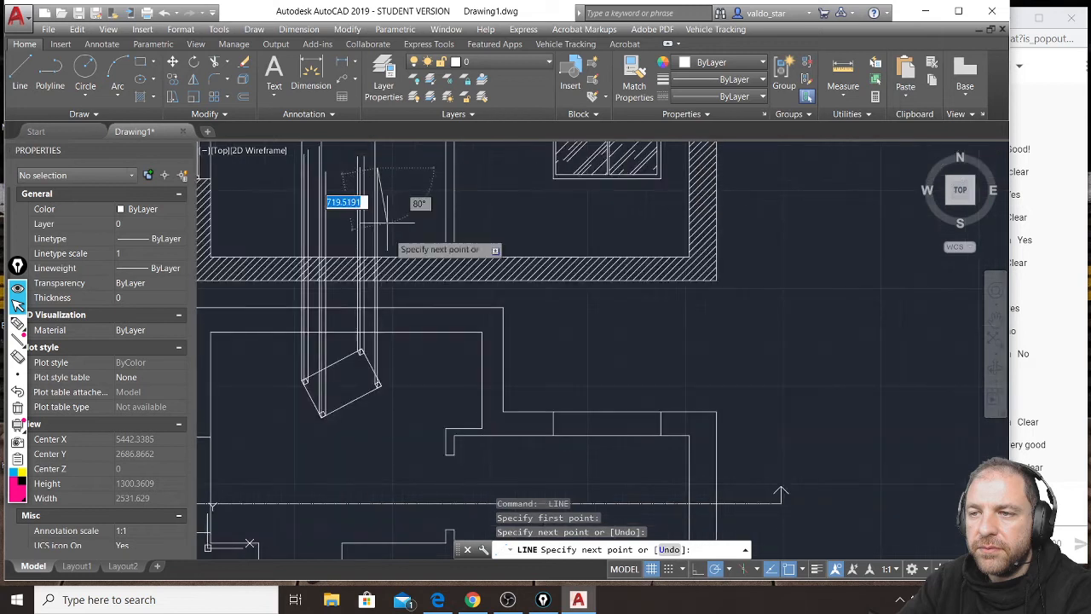
key(Return)
key(Return)
Project the rightmost corner of the table's right leg with a vertical line about 2900 units long into the section's left room.
click(378, 384)
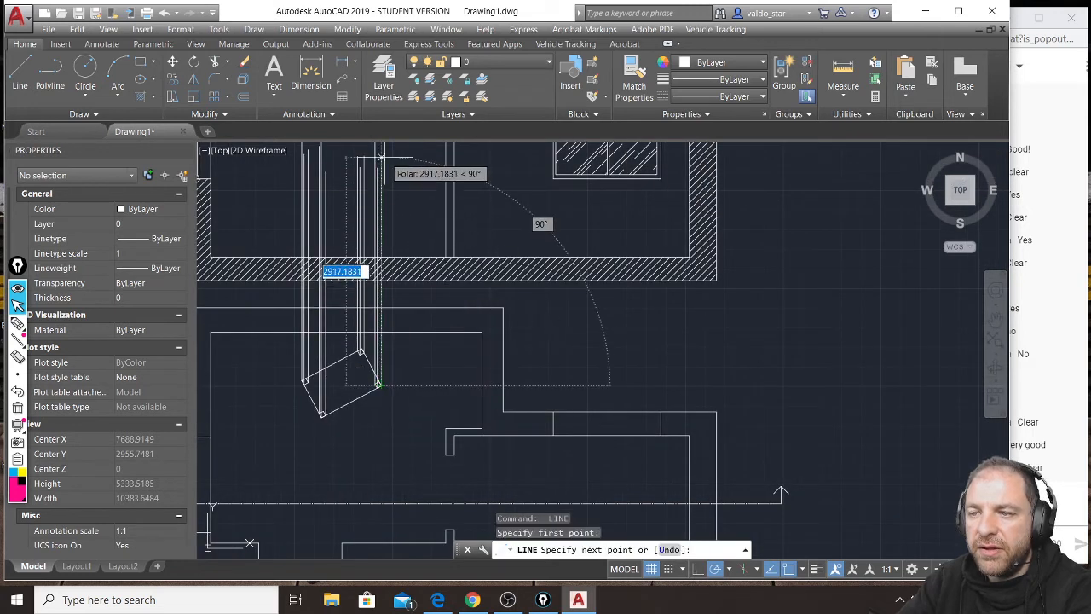
click(381, 161)
key(Return)
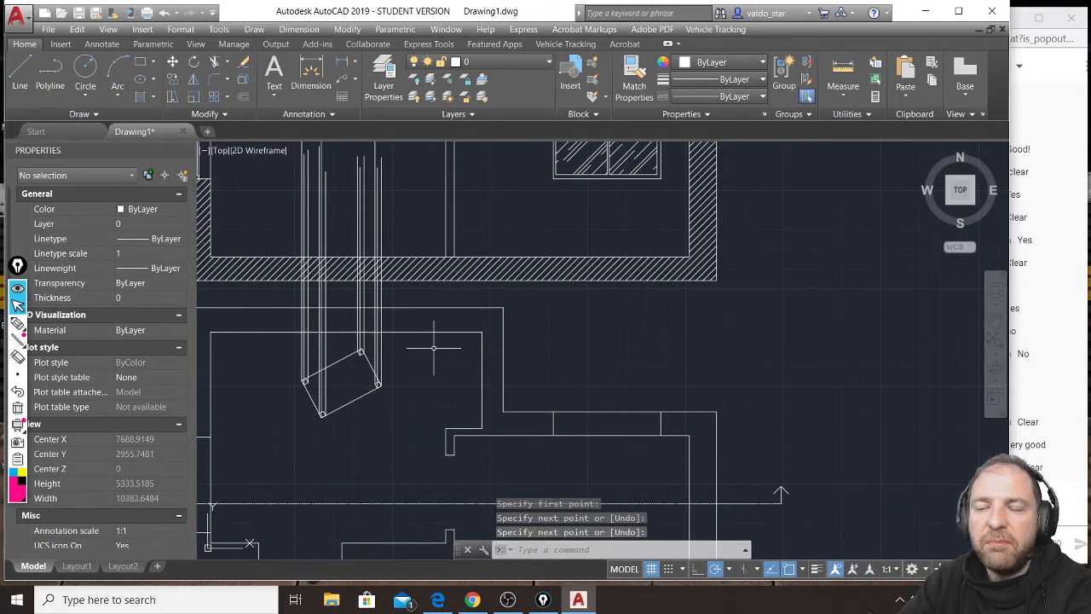
mouse_move(432, 350)
middle_down()
mouse_move(451, 356)
mouse_move(468, 389)
middle_up()
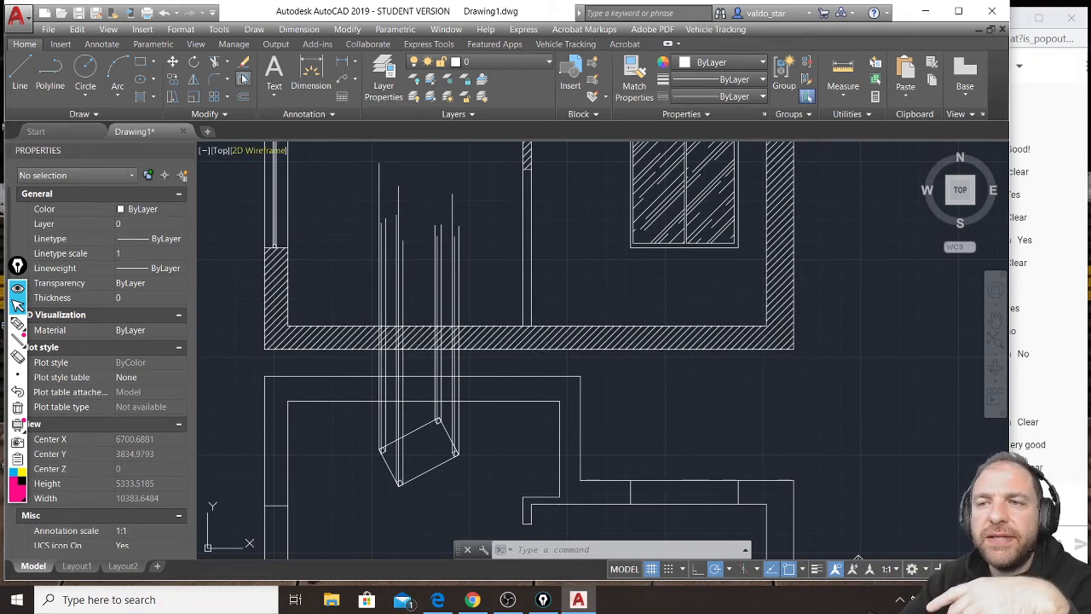
click(215, 63)
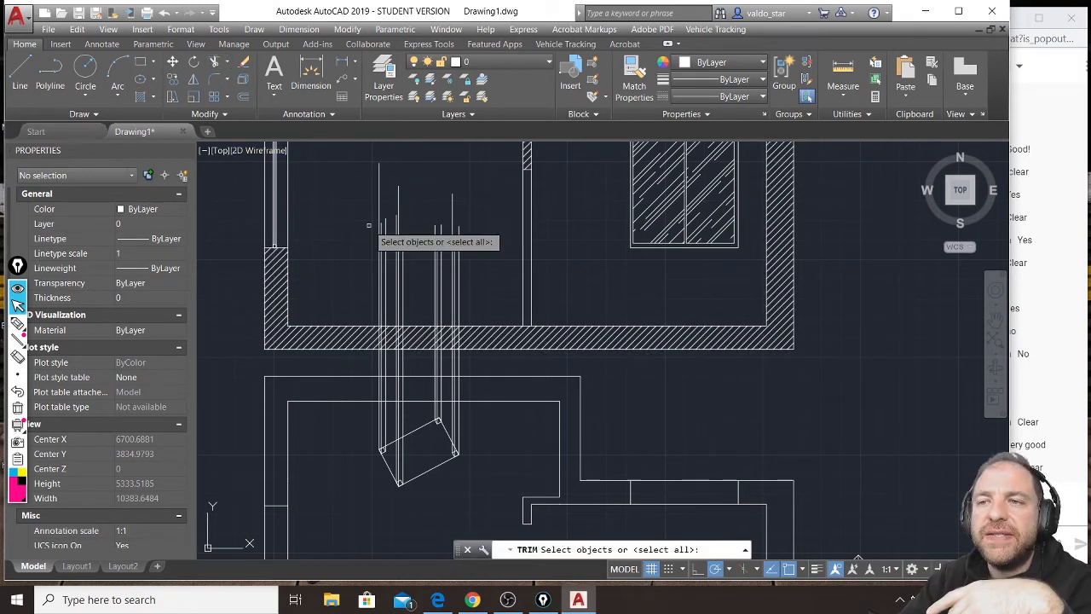
scroll(371, 325, up, 2)
click(374, 325)
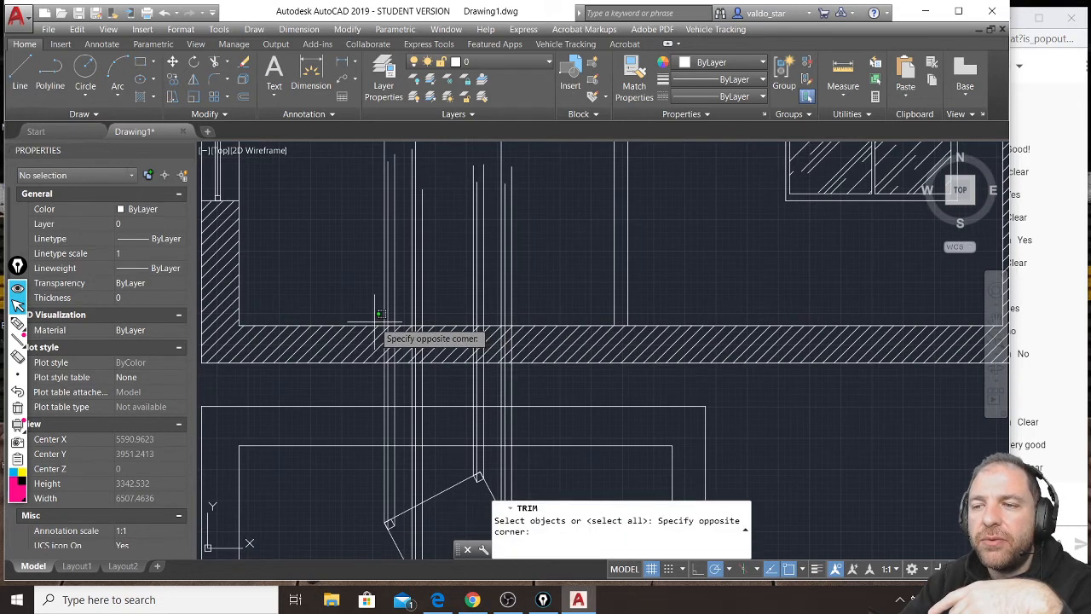
key(Escape)
key(Escape)
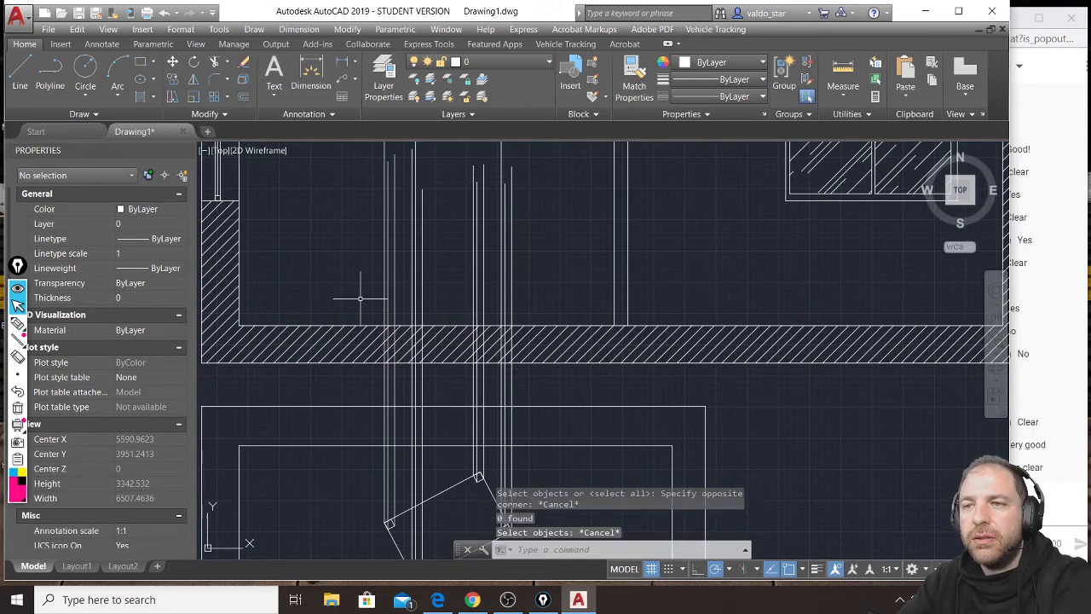
Trim the table's projection lines below the section's floor line, using the floor line as the cutting edge.
click(361, 325)
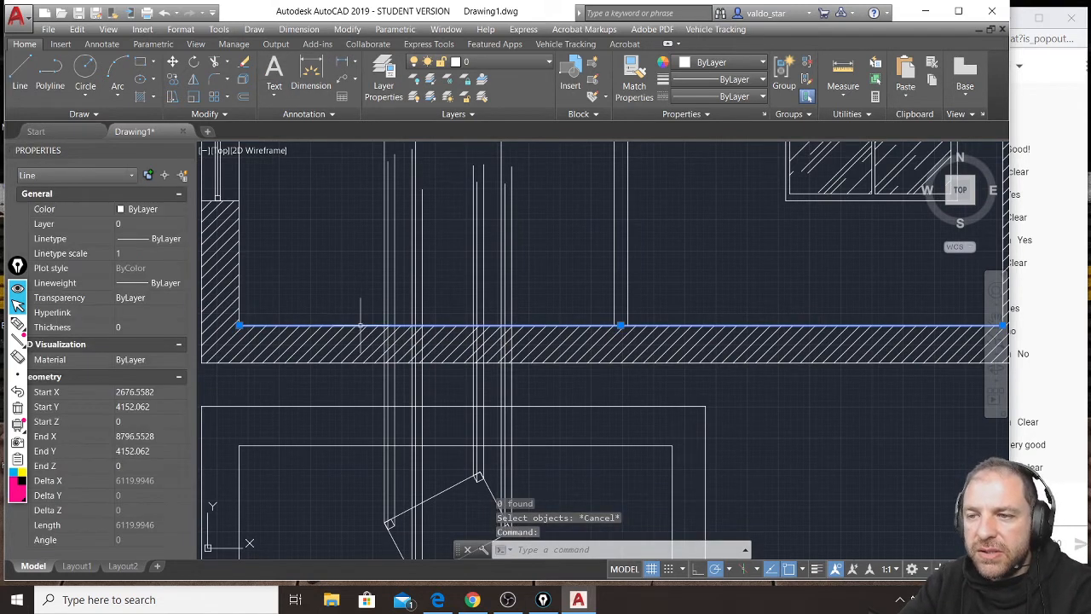
click(216, 63)
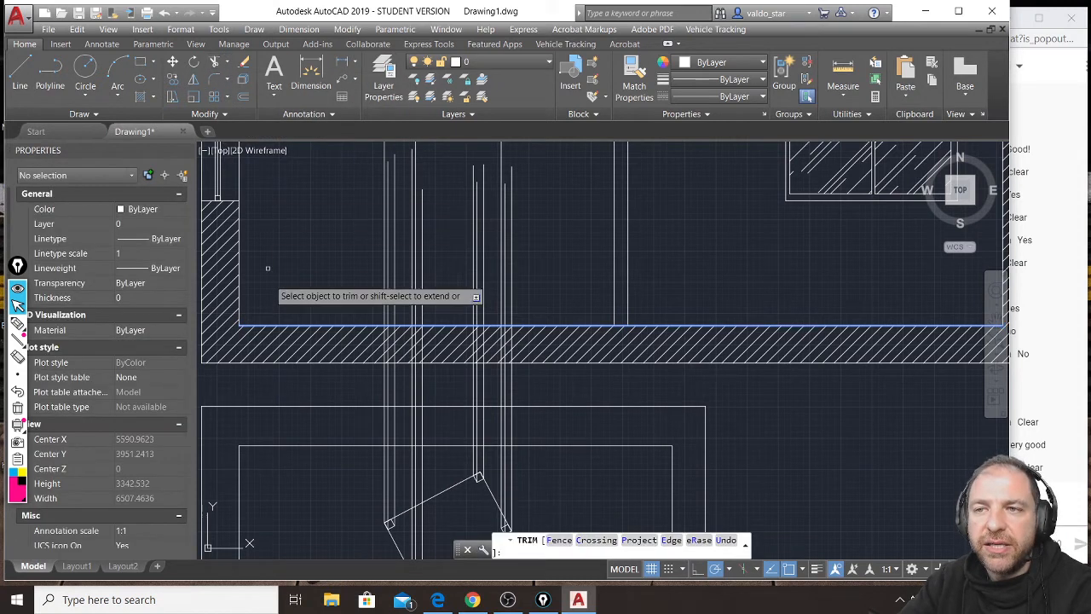
click(530, 385)
click(361, 391)
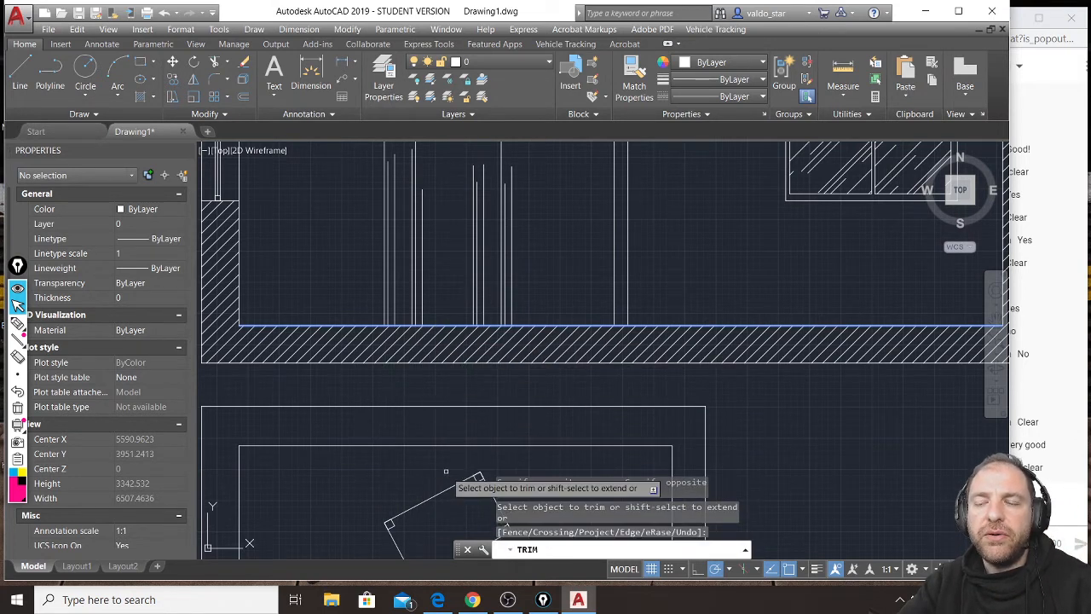
key(Escape)
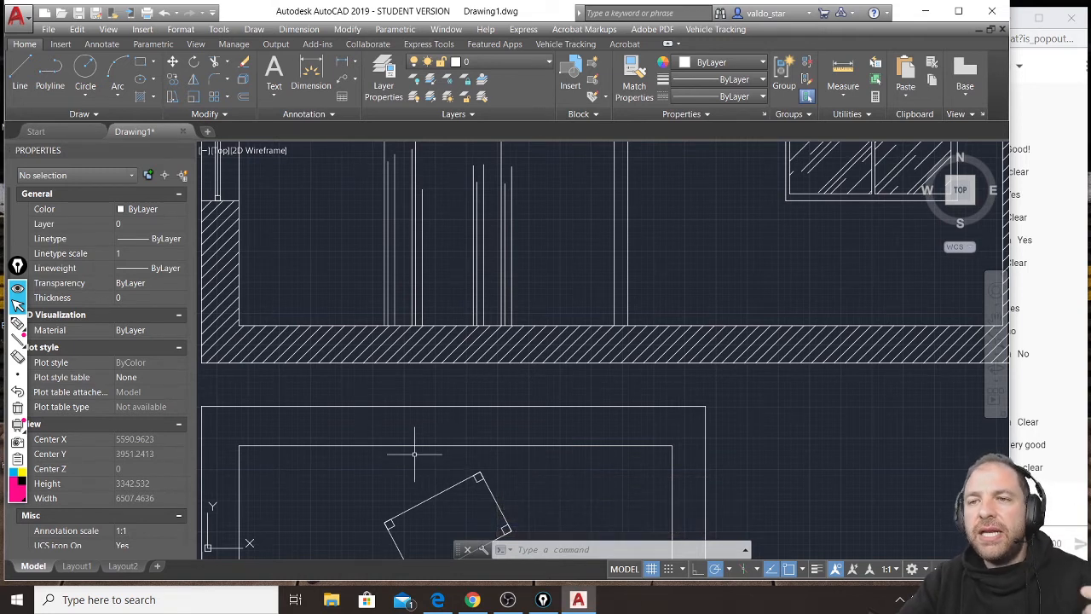
Offset the section's floor line 800 units upward to mark the table height.
click(247, 101)
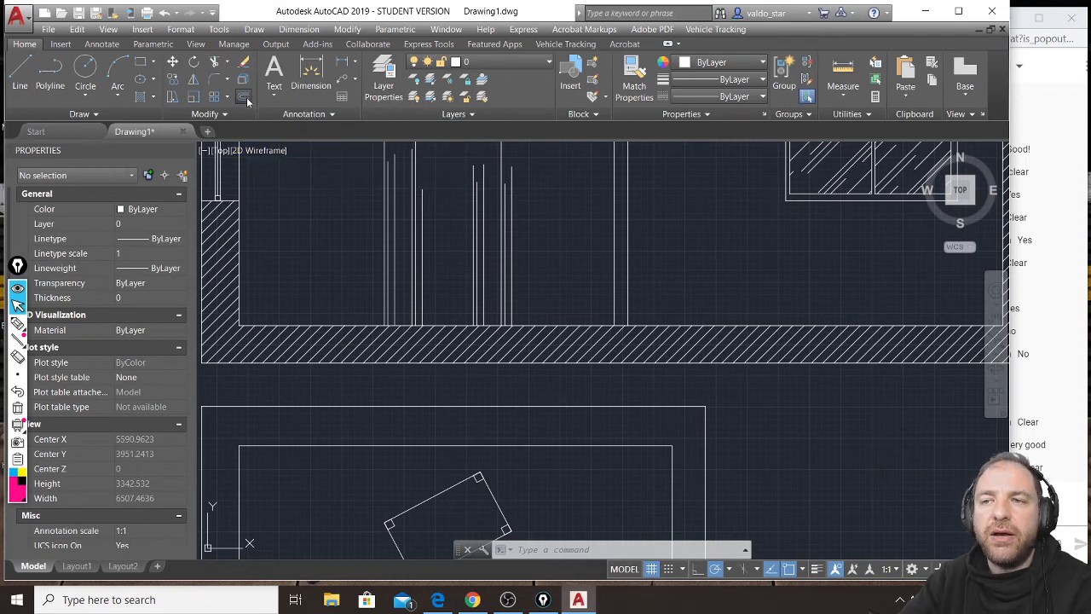
text(80)
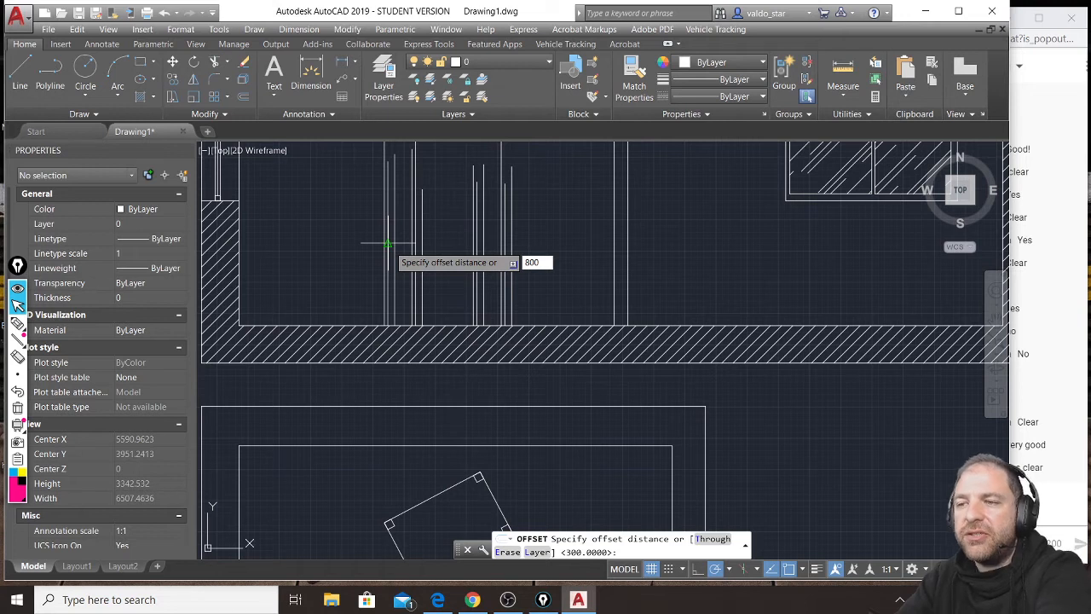
text(0)
key(Return)
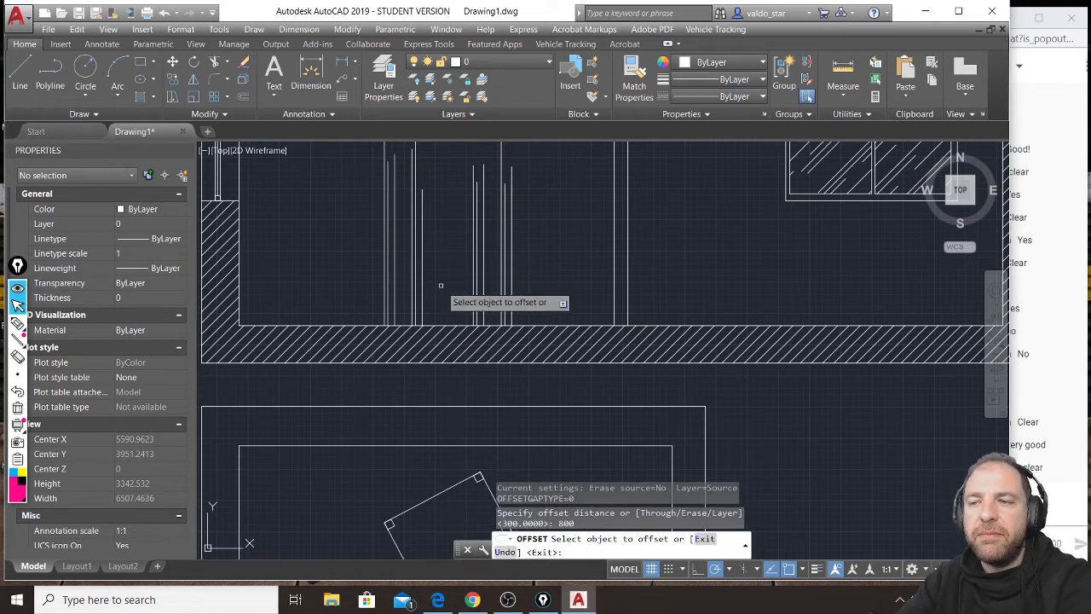
click(451, 326)
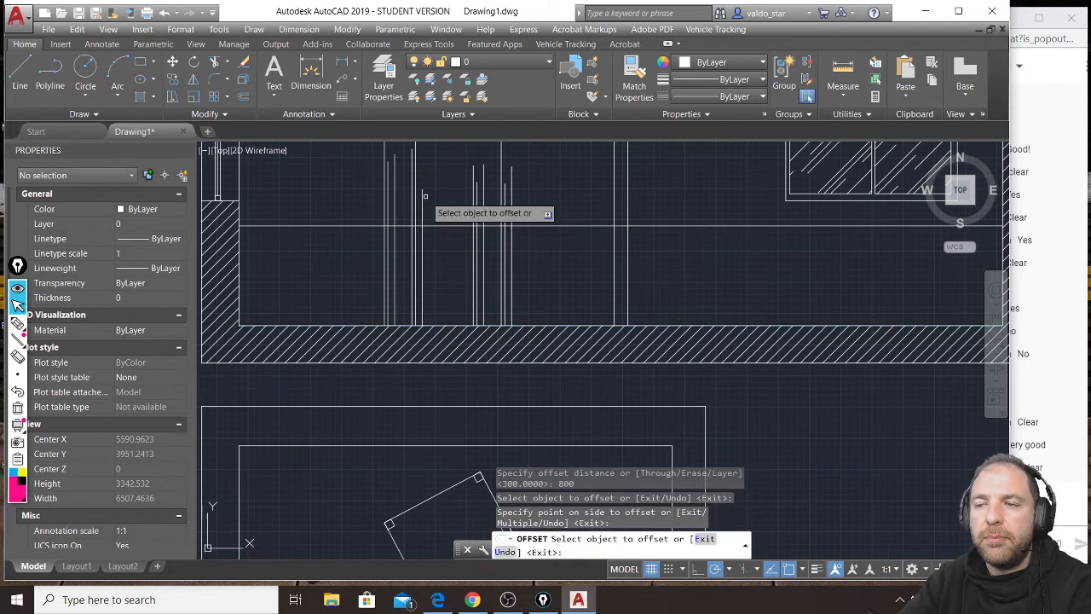
scroll(456, 223, up, 2)
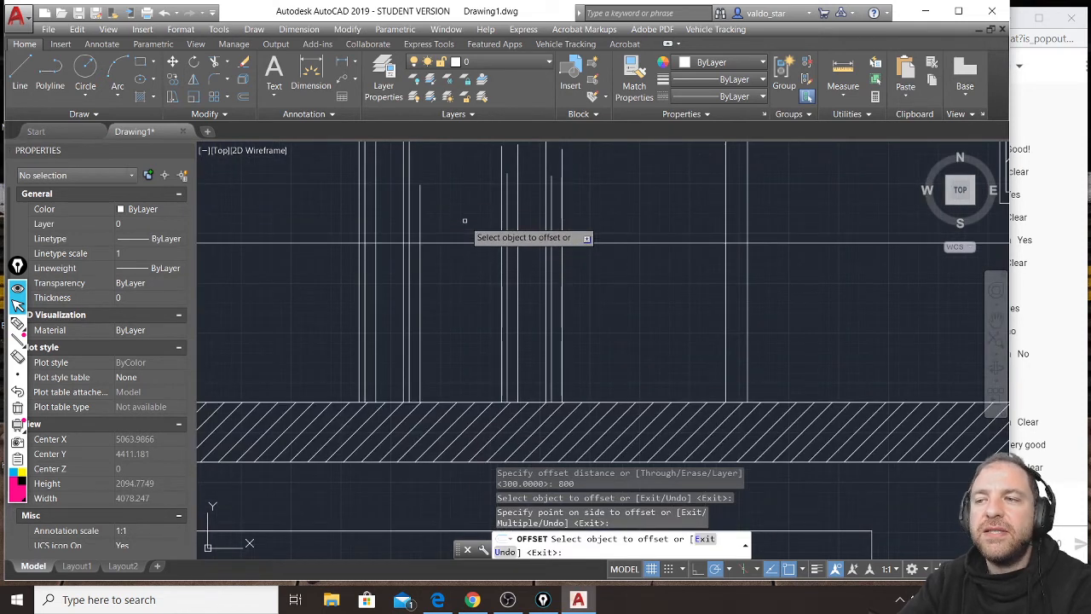
key(Return)
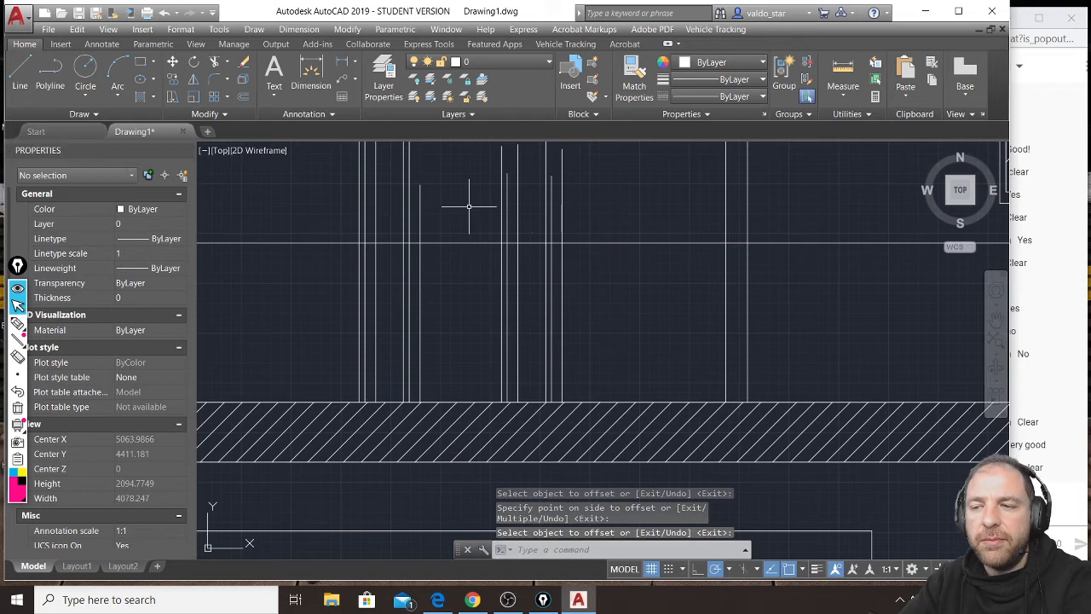
Trim the leg projection lines above the table-height line in the section's left room.
click(469, 207)
click(449, 281)
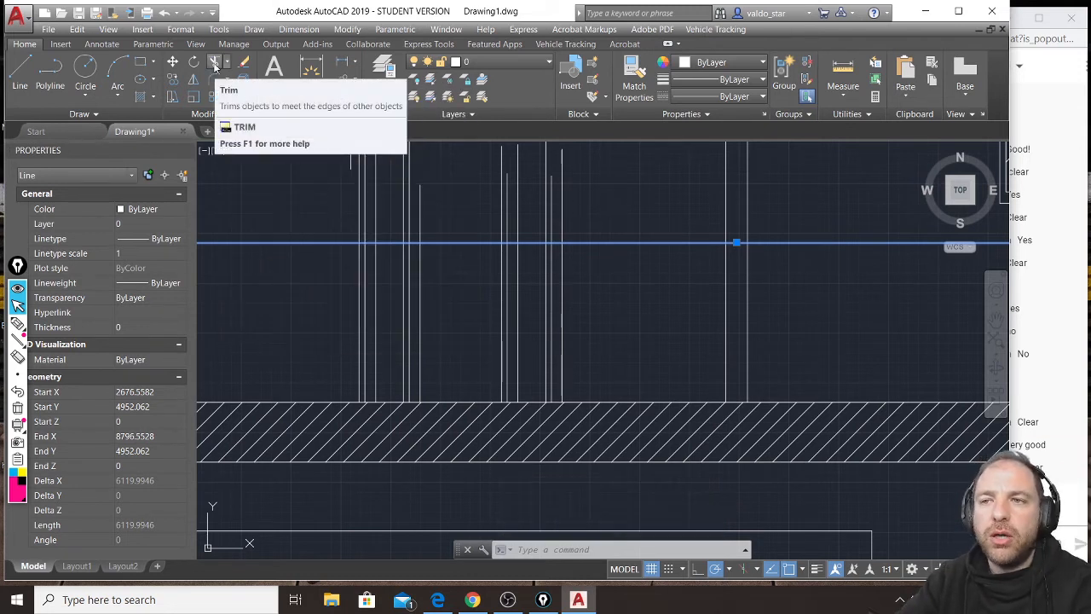
click(215, 66)
middle_drag(512, 213, 577, 310)
click(630, 262)
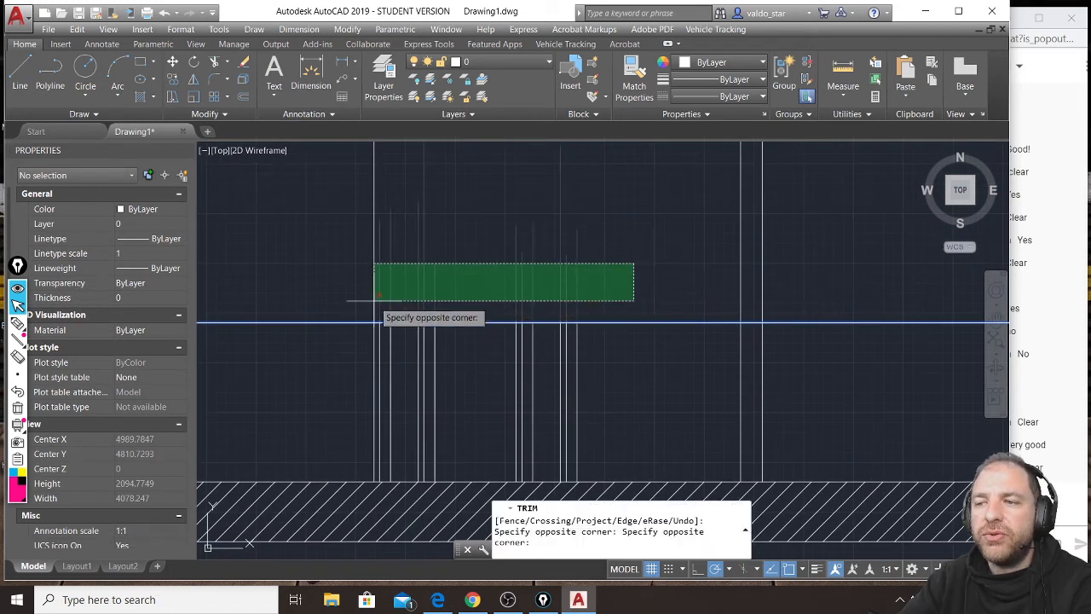
click(346, 305)
key(Return)
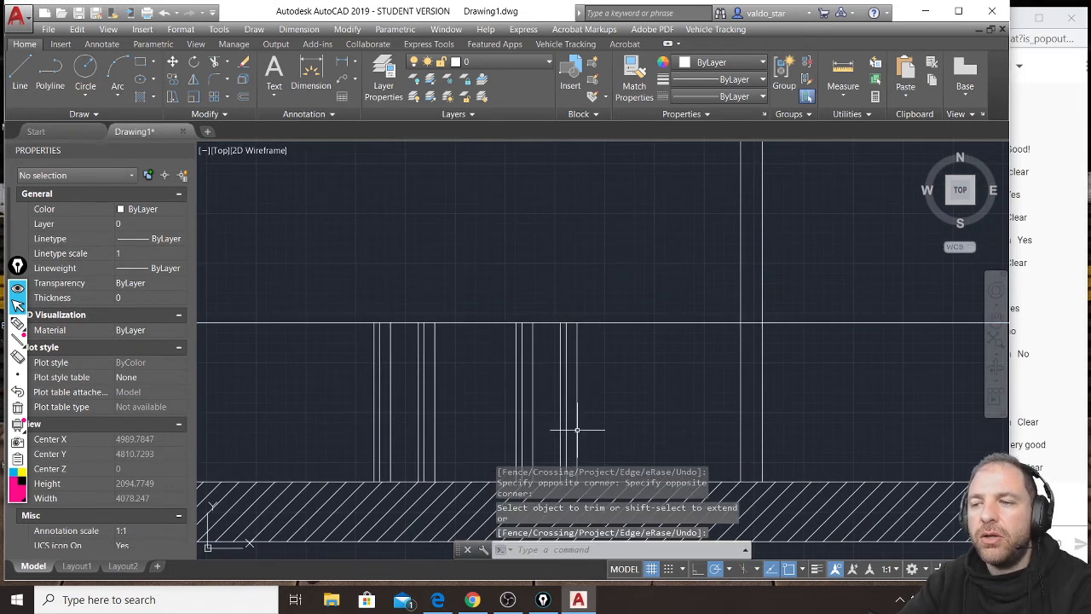
Trim the table-height line on both sides back to the outermost leg projection lines in the section.
scroll(624, 297, down, 2)
scroll(568, 356, up, 3)
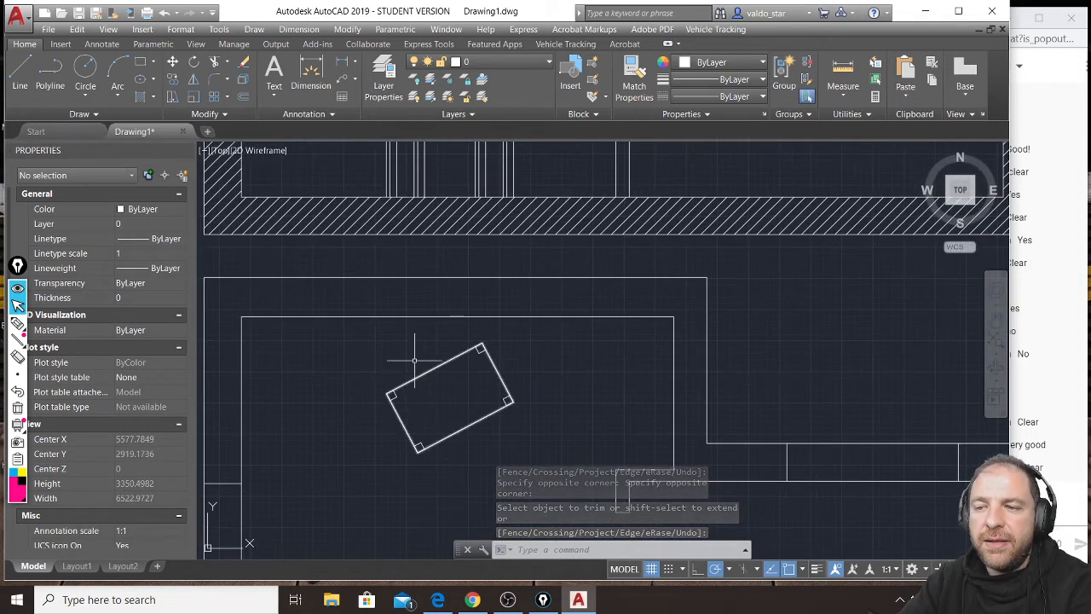
scroll(369, 406, up, 5)
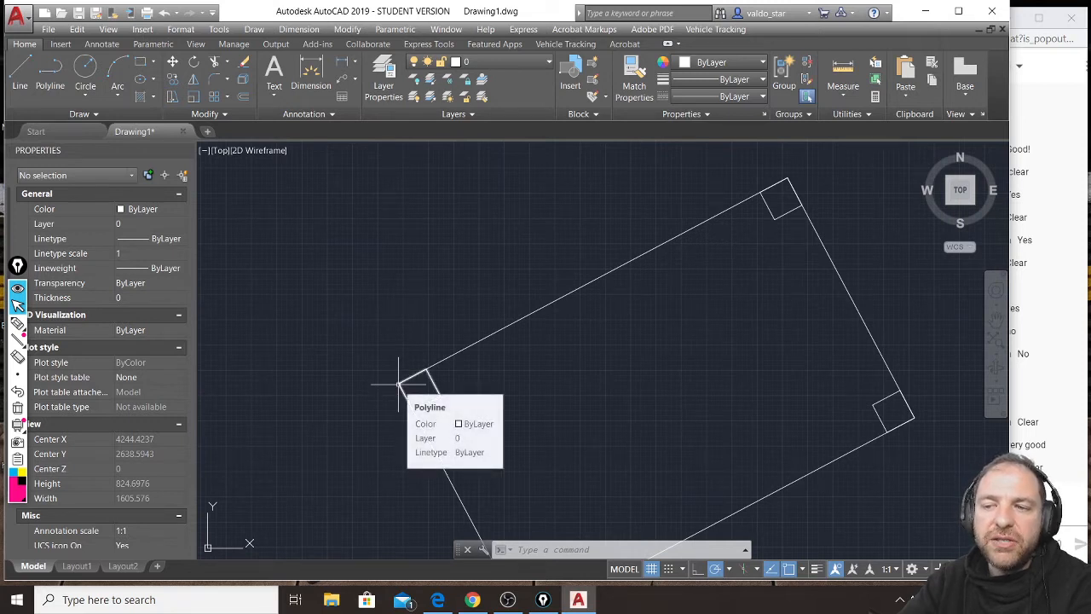
scroll(401, 363, down, 1)
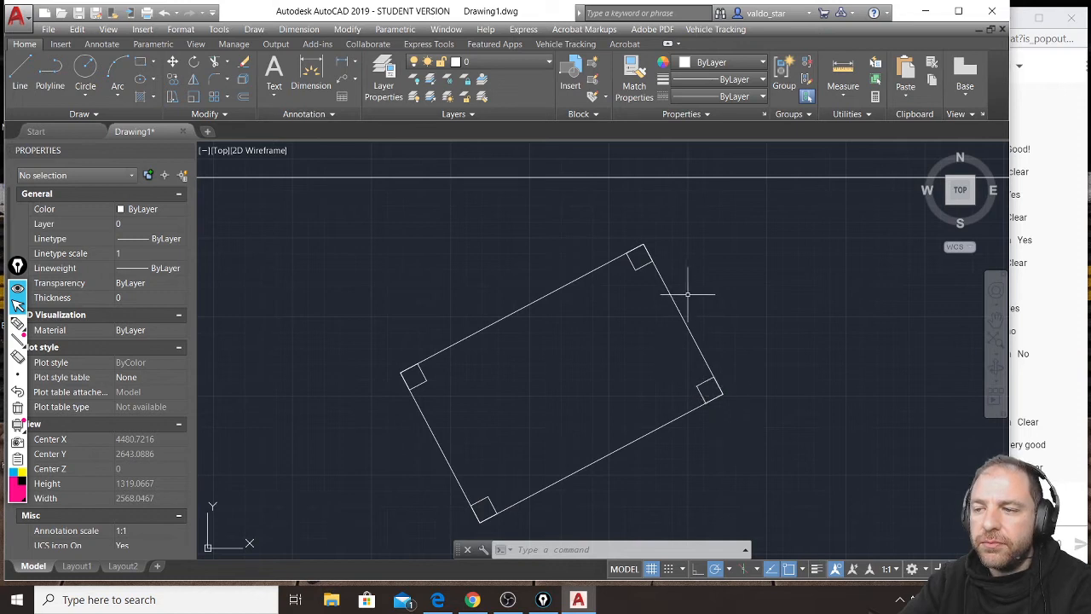
scroll(641, 247, down, 1)
middle_drag(597, 196, 556, 445)
scroll(556, 449, down, 1)
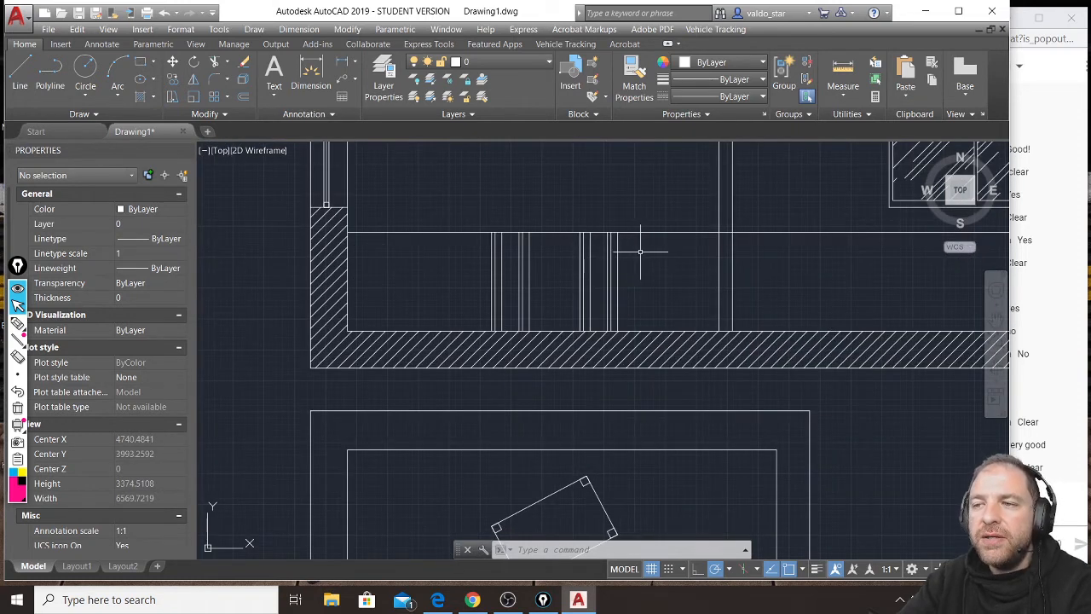
click(617, 246)
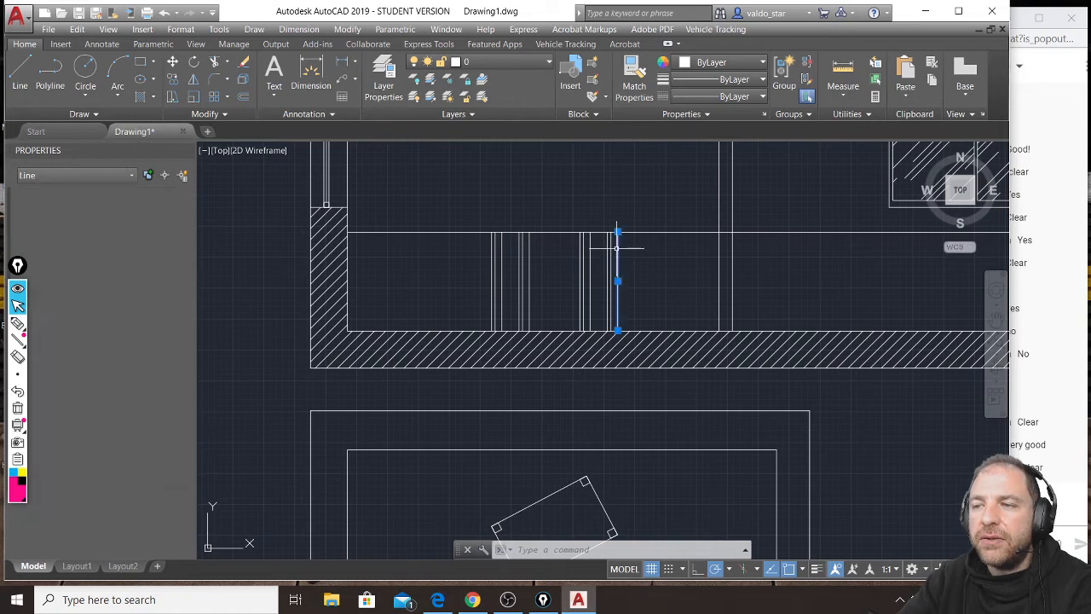
click(491, 262)
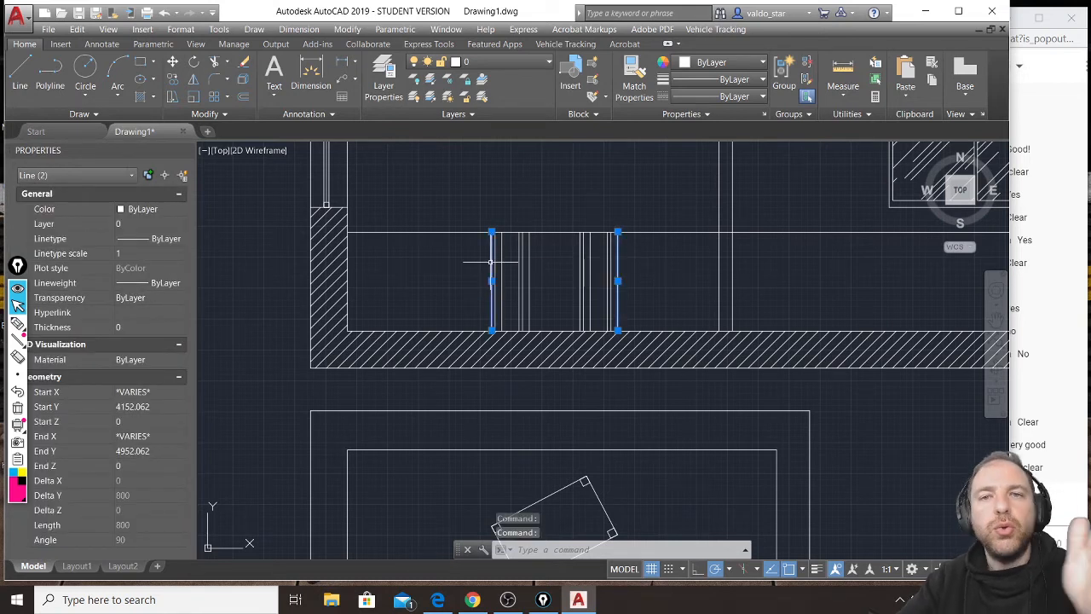
click(216, 67)
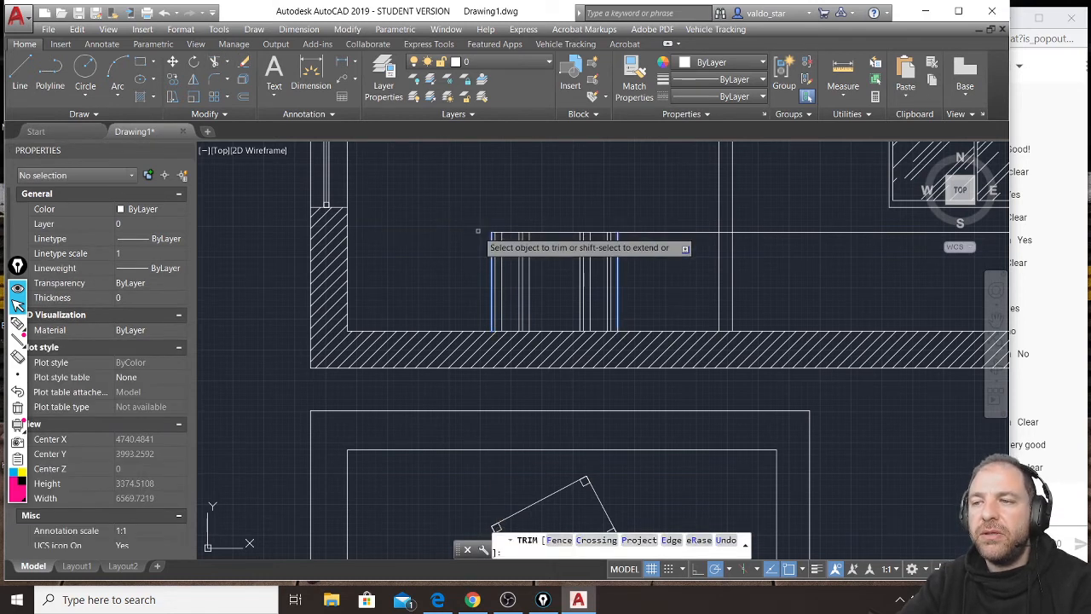
click(689, 337)
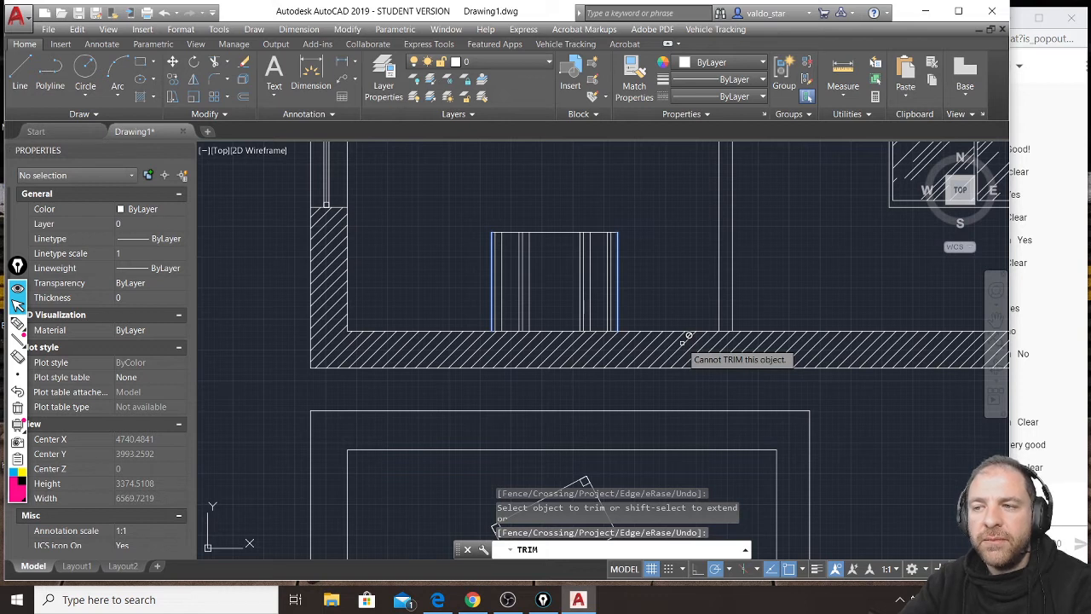
key(Escape)
key(Escape)
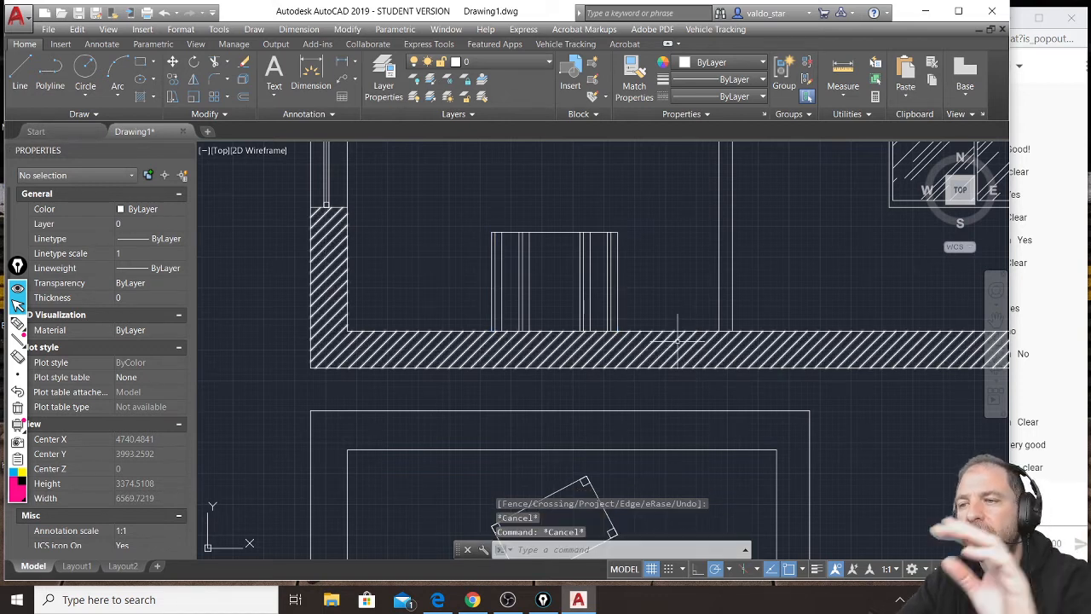
Offset the table's top line 80 units downward to form the tabletop's thickness in the section.
scroll(560, 220, up, 4)
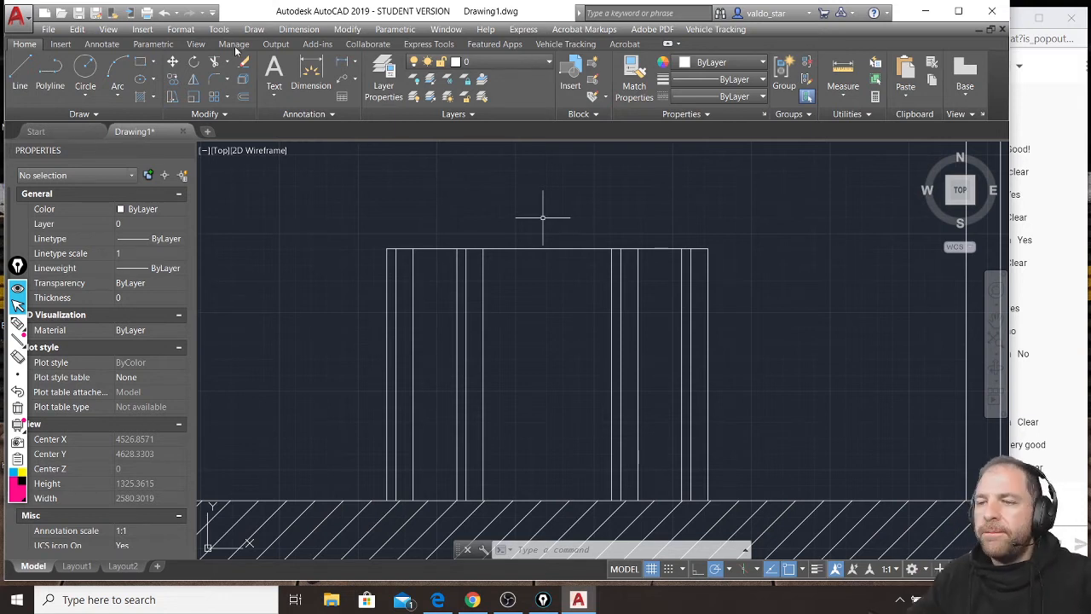
click(243, 98)
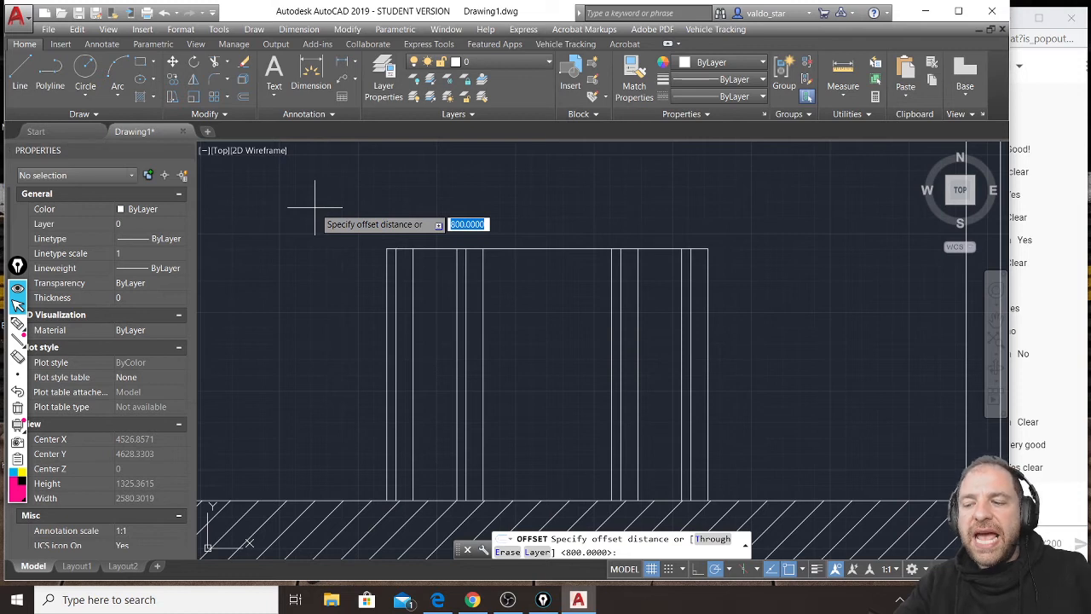
text(80)
key(Return)
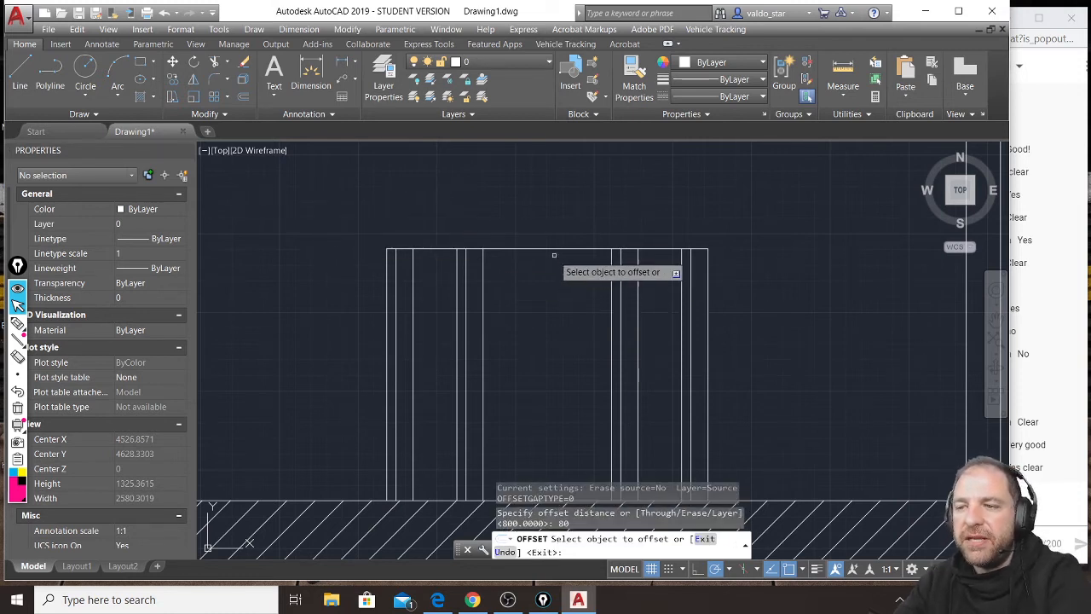
click(551, 248)
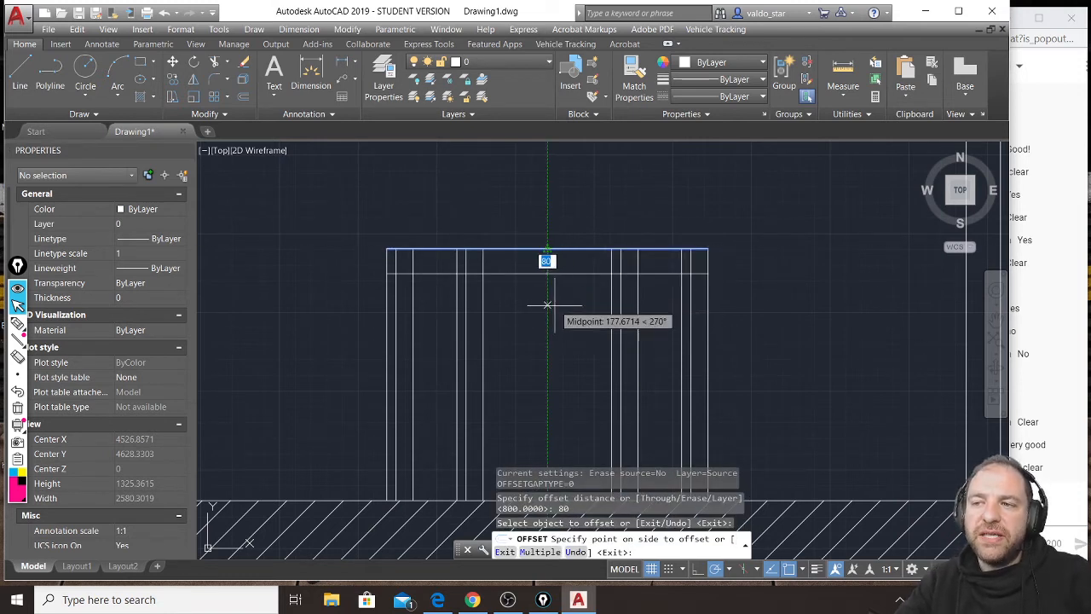
click(554, 305)
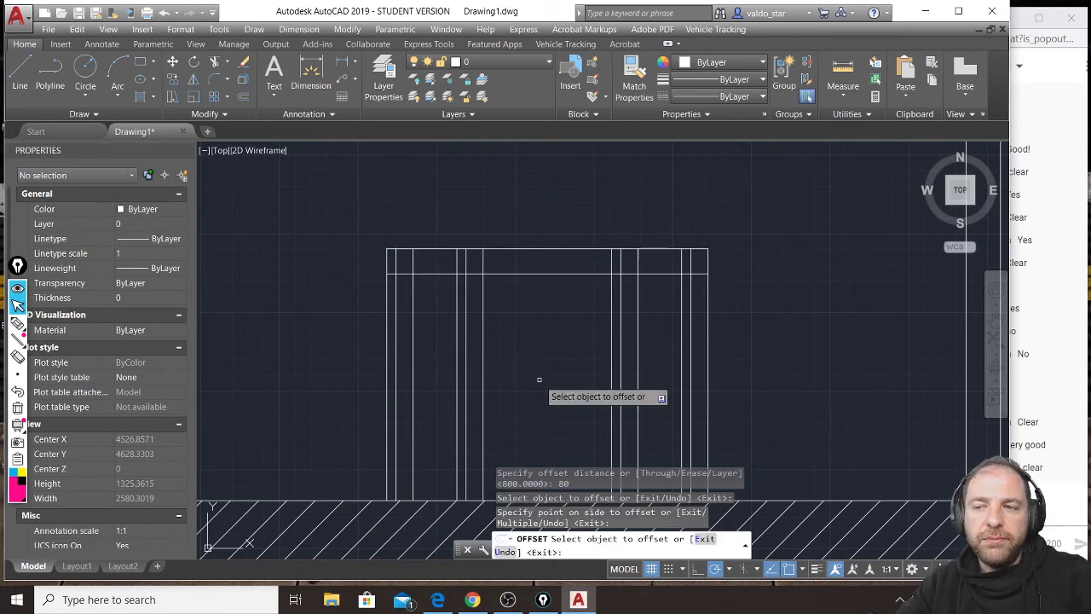
key(Return)
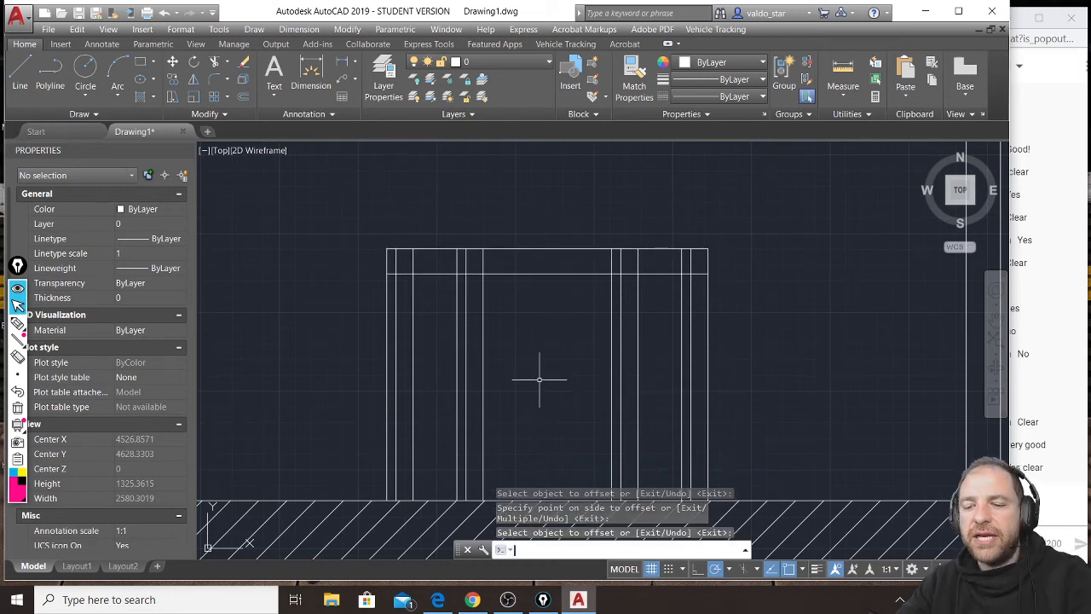
Trim the leg lines inside the tabletop's thickness using its lower line, keeping the vertical edge of the table's nearest corner.
click(434, 273)
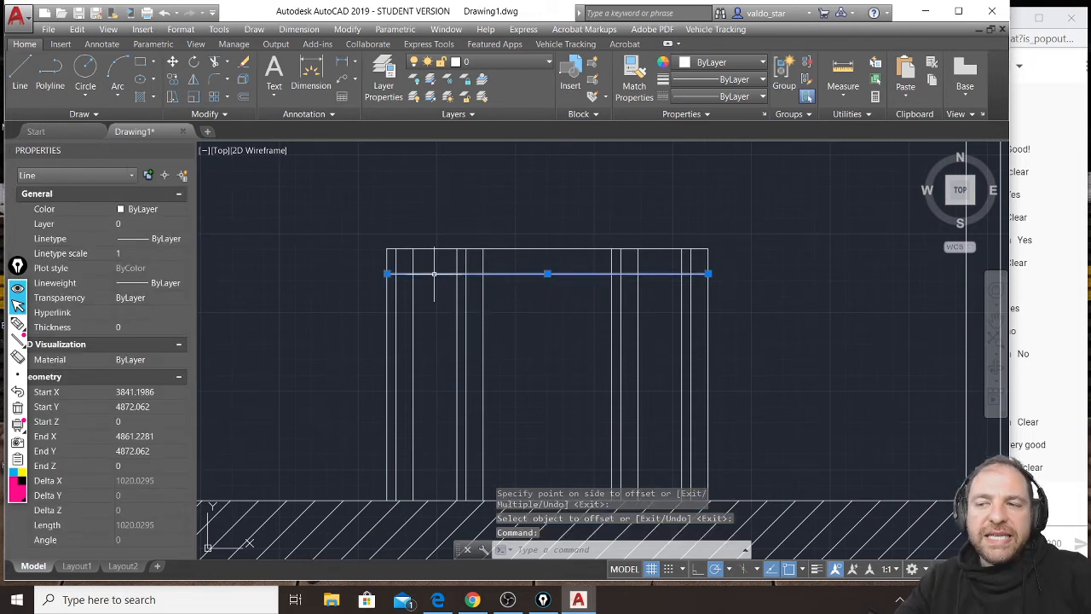
click(216, 61)
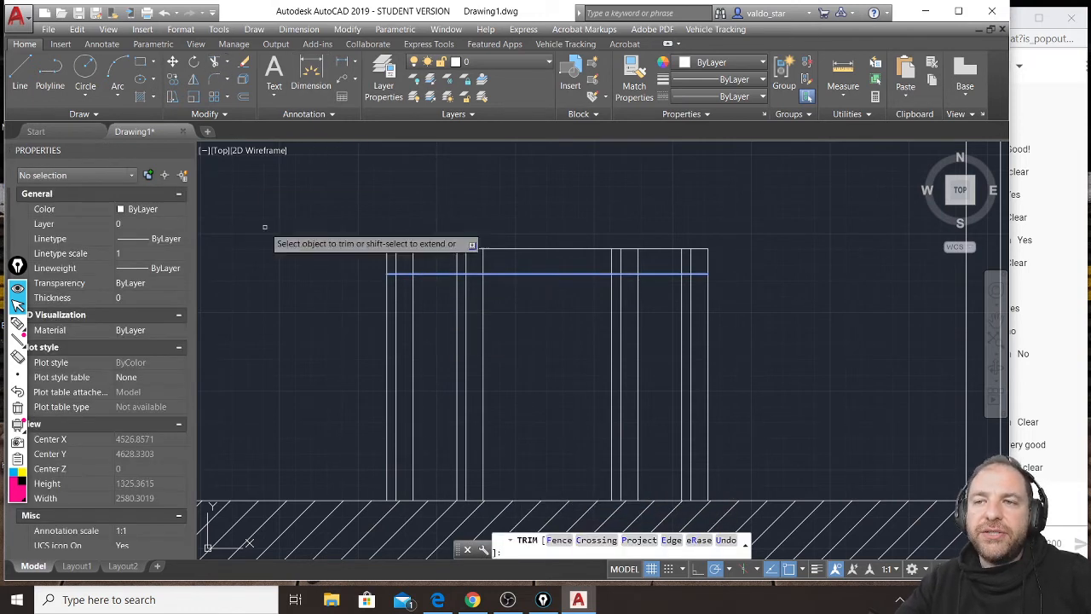
middle_drag(440, 406, 435, 351)
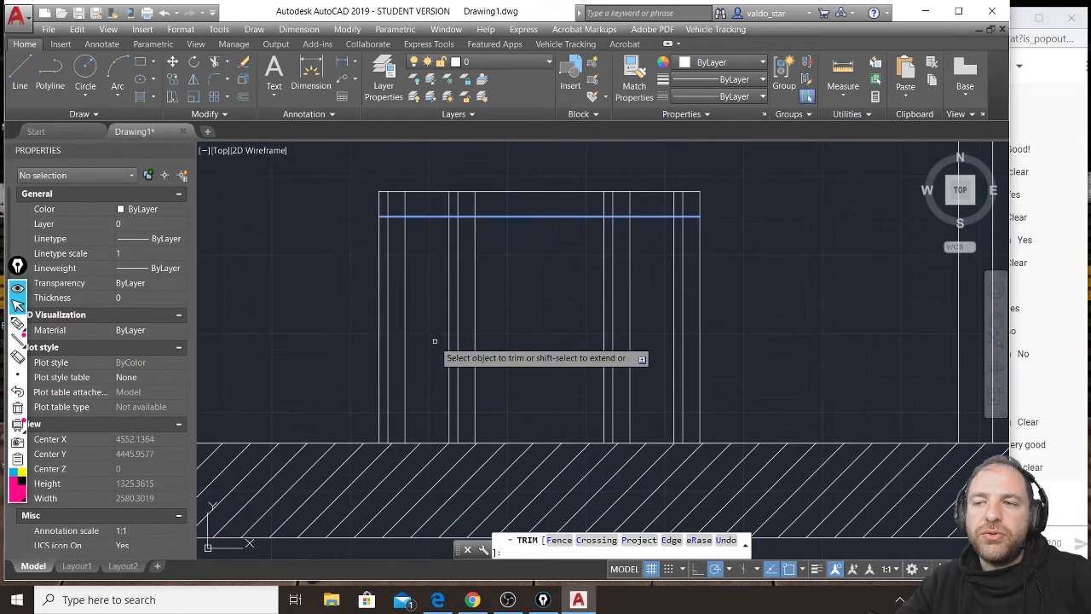
click(387, 200)
click(403, 205)
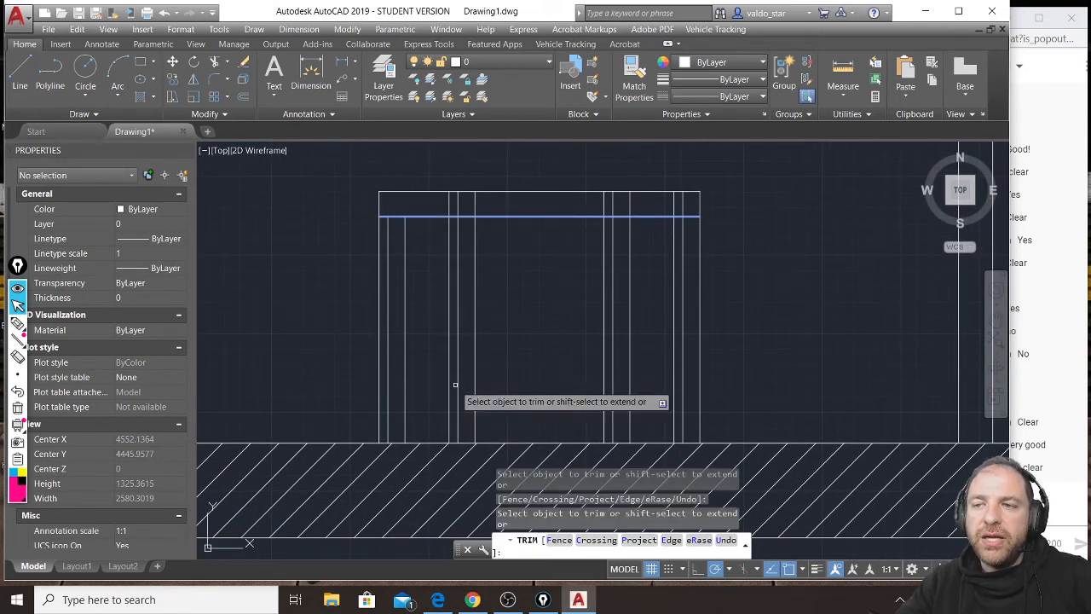
click(463, 207)
click(475, 213)
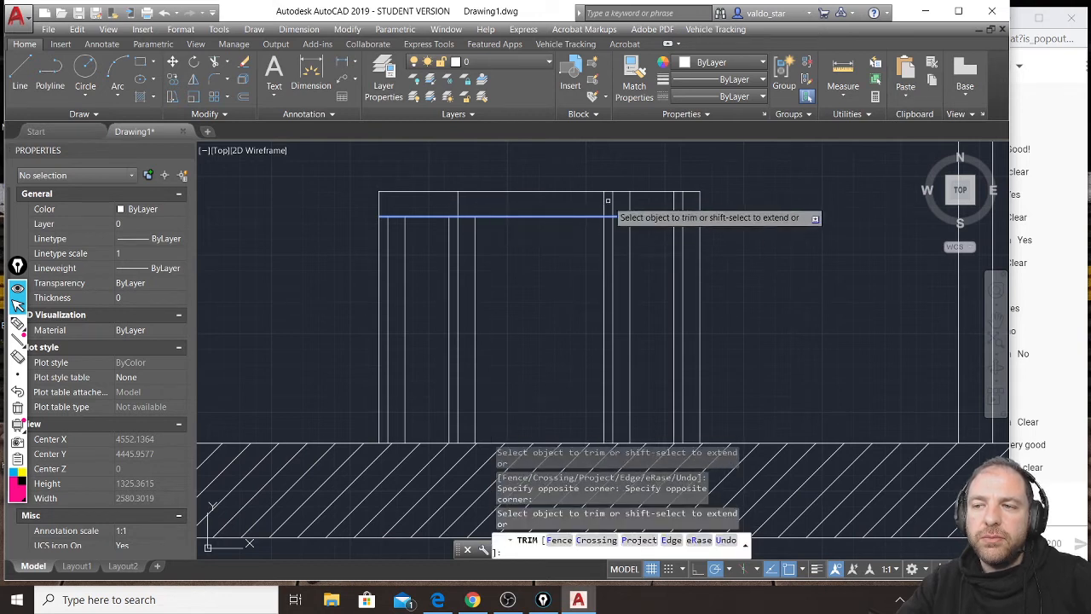
click(640, 203)
click(600, 209)
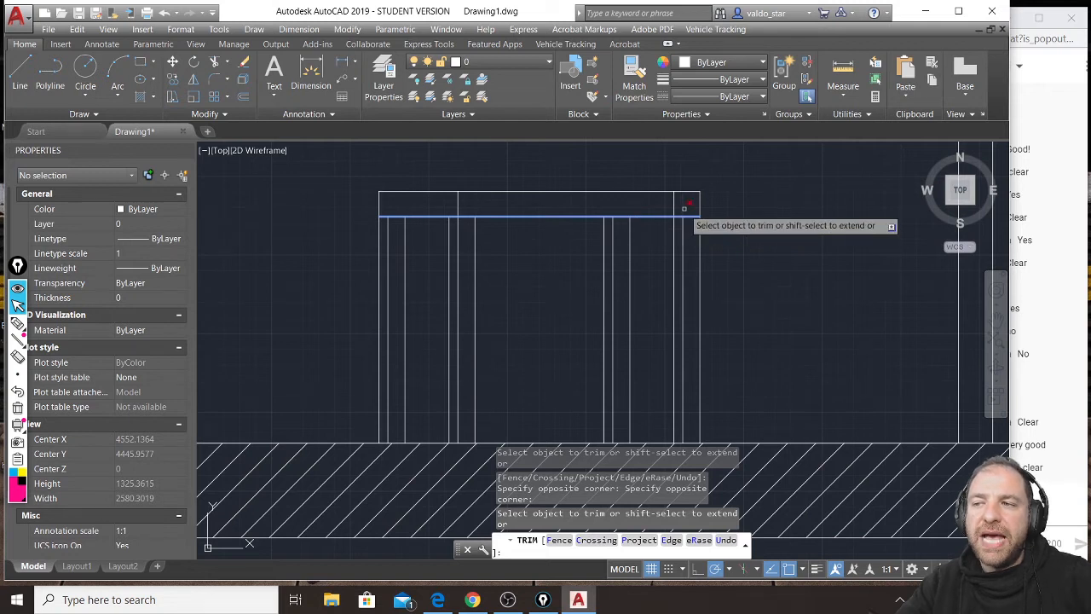
click(683, 208)
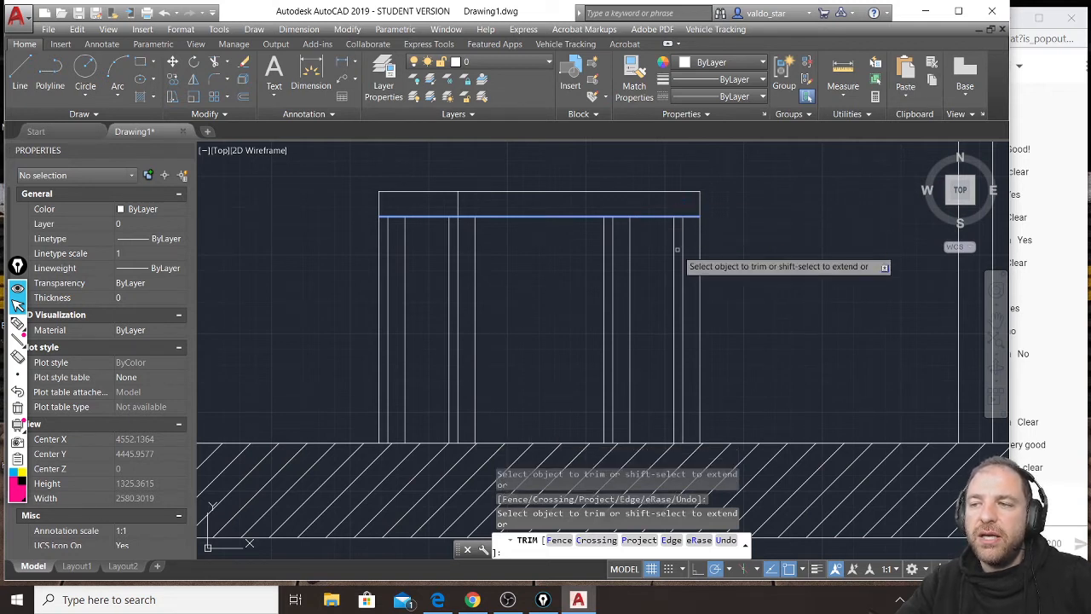
scroll(676, 248, down, 2)
key(Return)
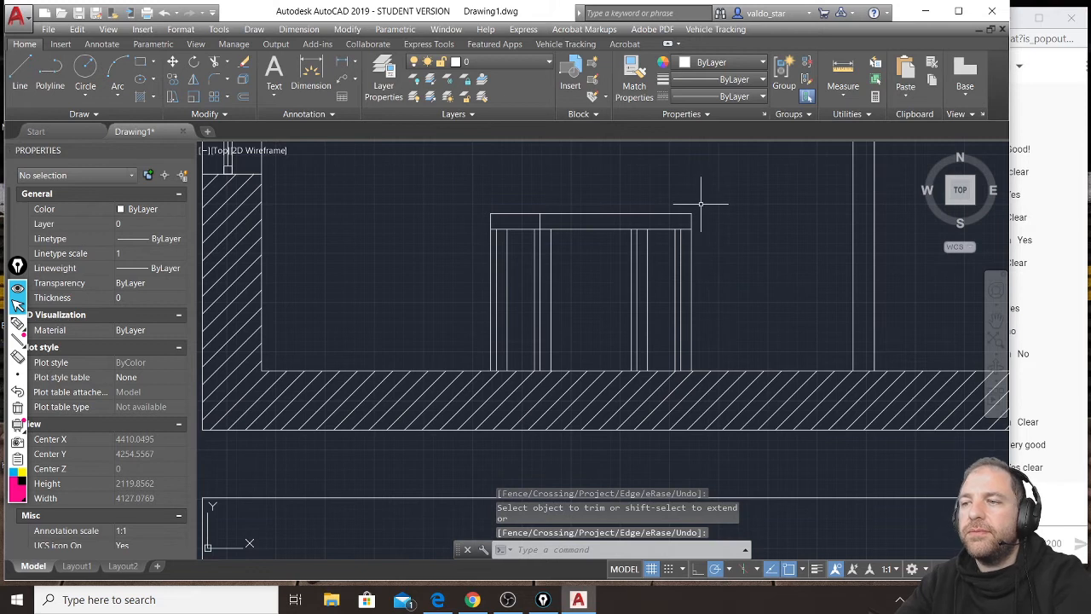
Check with a temporary vertical line that the plan table's leftmost corner aligns with the tabletop's left end in the section.
scroll(696, 188, down, 2)
middle_drag(680, 300, 640, 212)
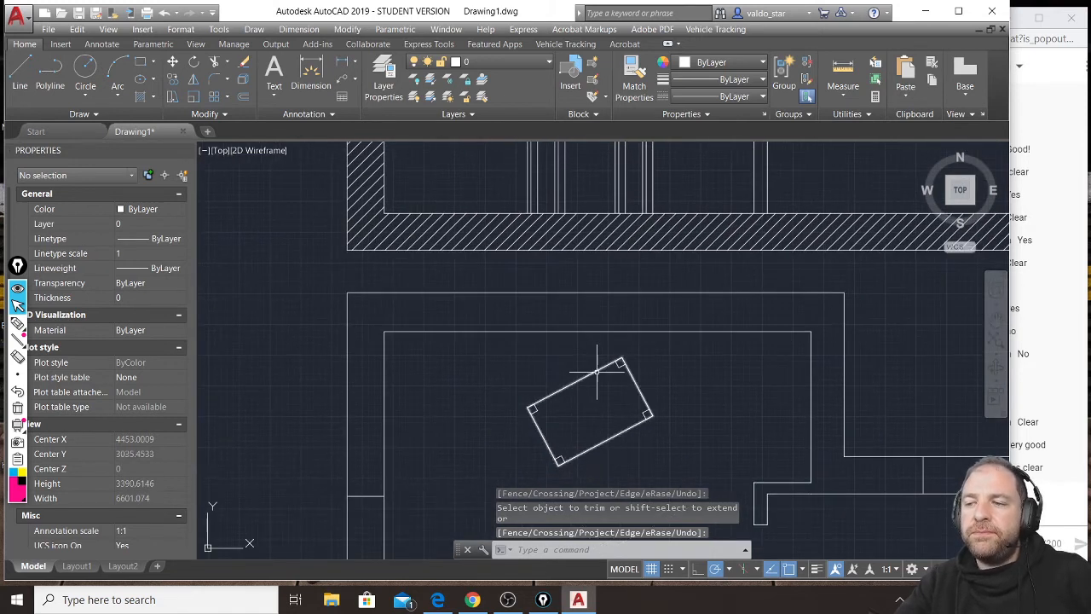
click(26, 80)
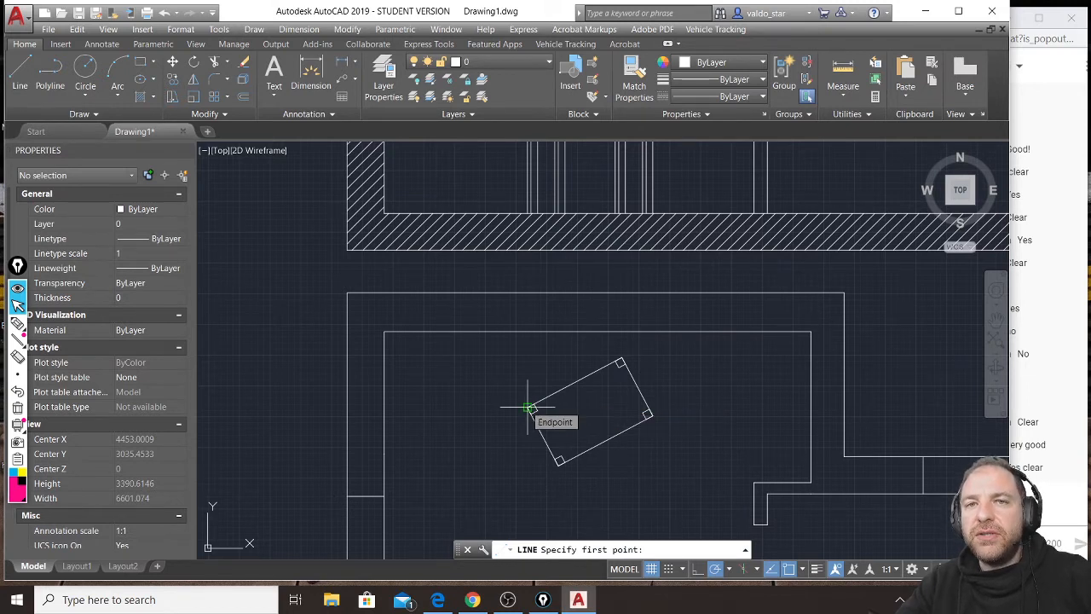
click(528, 407)
middle_drag(518, 251, 502, 449)
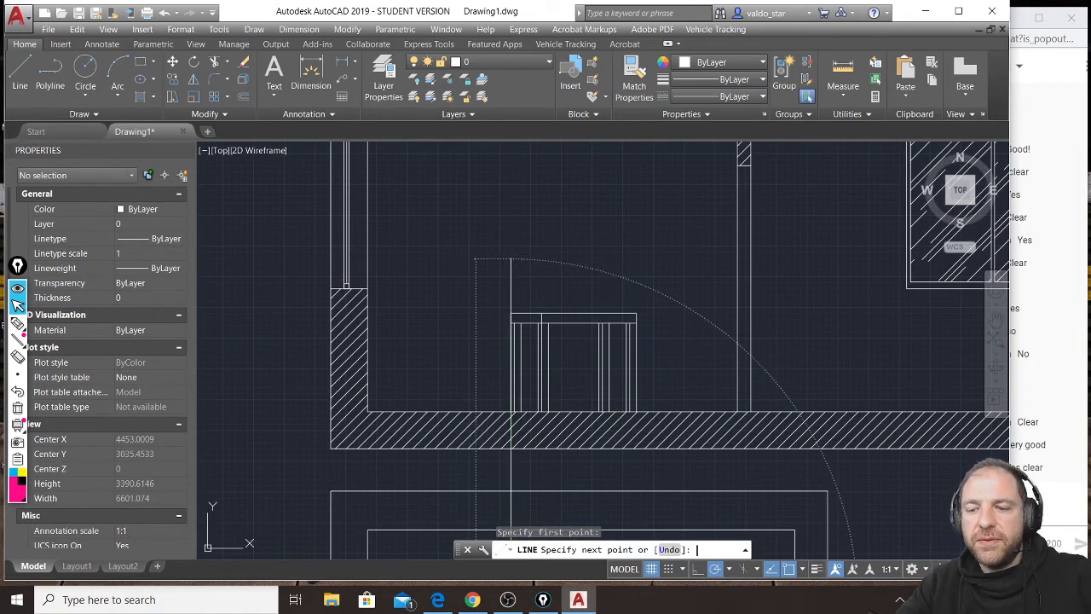
key(Return)
Check the projection of the plan table's lowest corner onto the section's tabletop with a temporary vertical line.
middle_drag(644, 434, 680, 293)
scroll(680, 293, up, 1)
middle_drag(598, 302, 585, 221)
scroll(584, 221, down, 1)
scroll(589, 316, down, 1)
scroll(558, 409, up, 6)
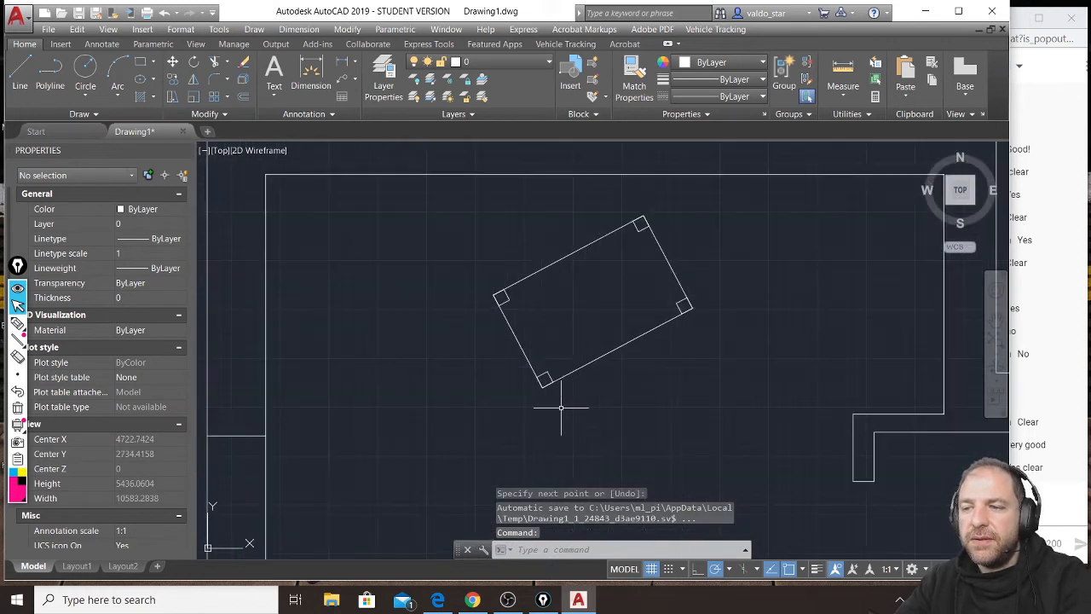
text(l)
key(Return)
click(530, 375)
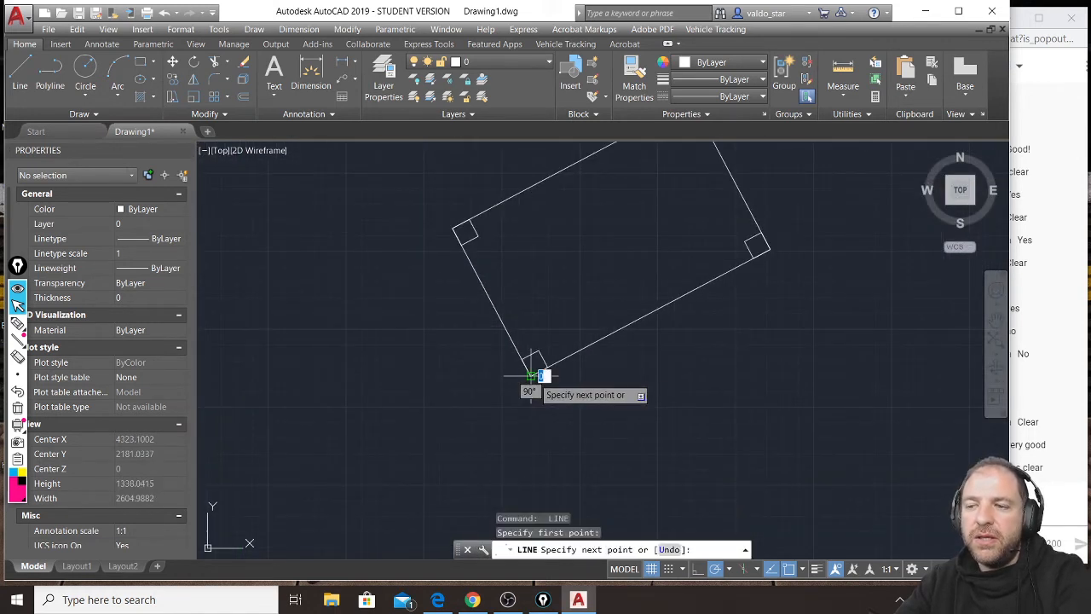
scroll(530, 375, down, 6)
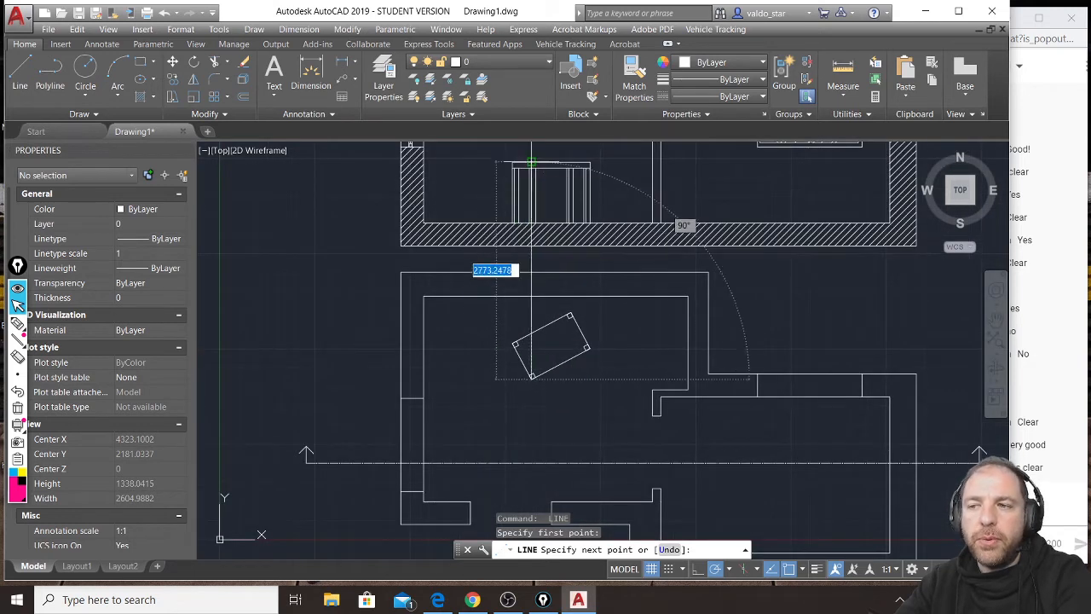
scroll(522, 238, up, 6)
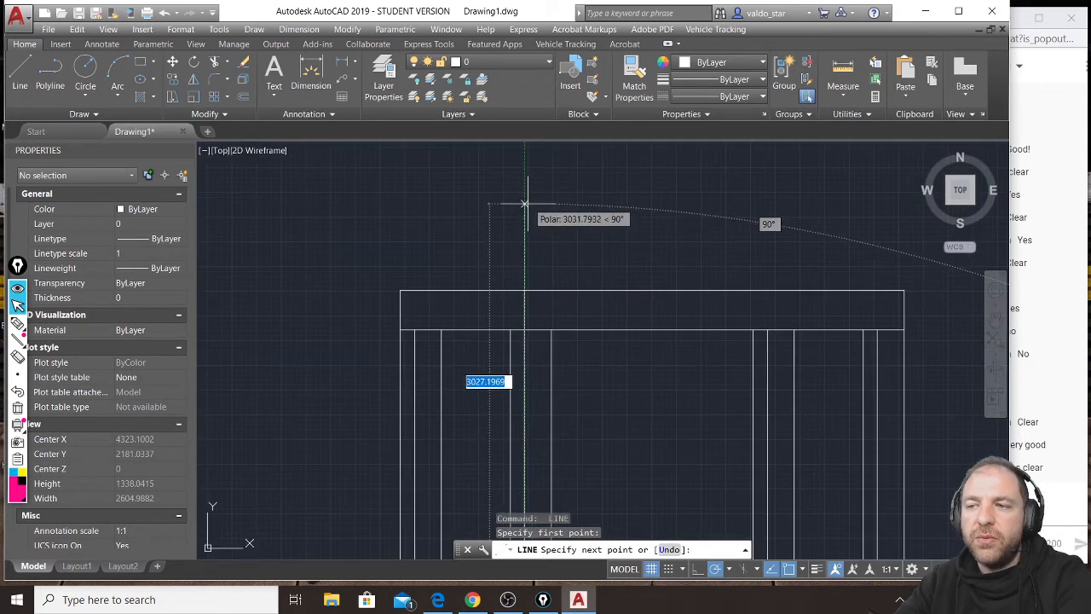
key(Return)
Check where the plan table's uppermost corner projects onto the section's tabletop, using a temporary vertical line.
scroll(528, 202, down, 4)
scroll(623, 259, down, 4)
scroll(623, 394, up, 6)
key(Return)
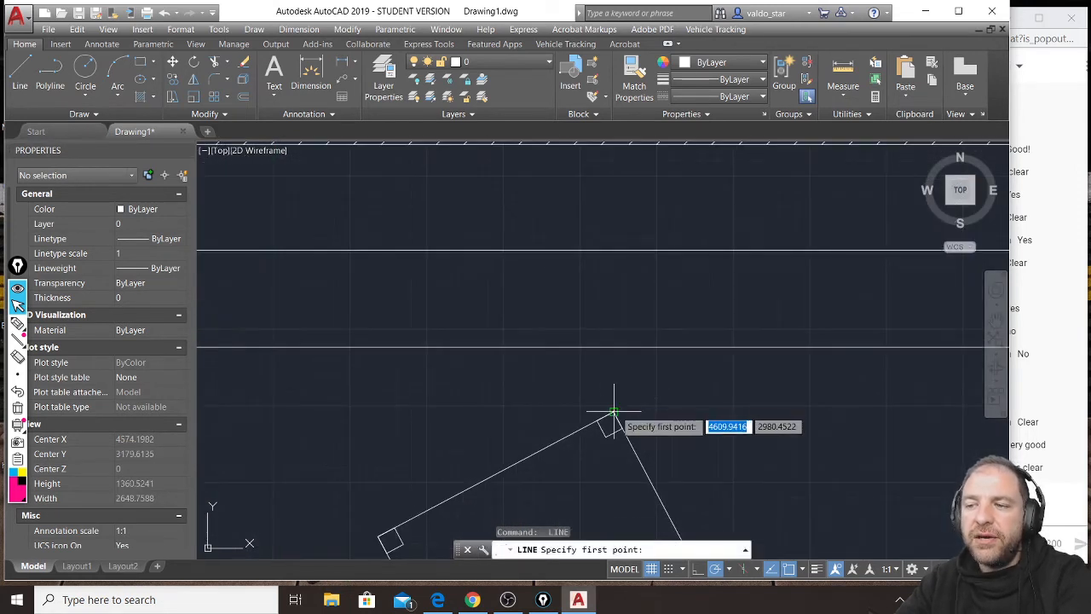
click(614, 412)
scroll(623, 415, down, 3)
scroll(638, 305, up, 5)
scroll(615, 252, up, 3)
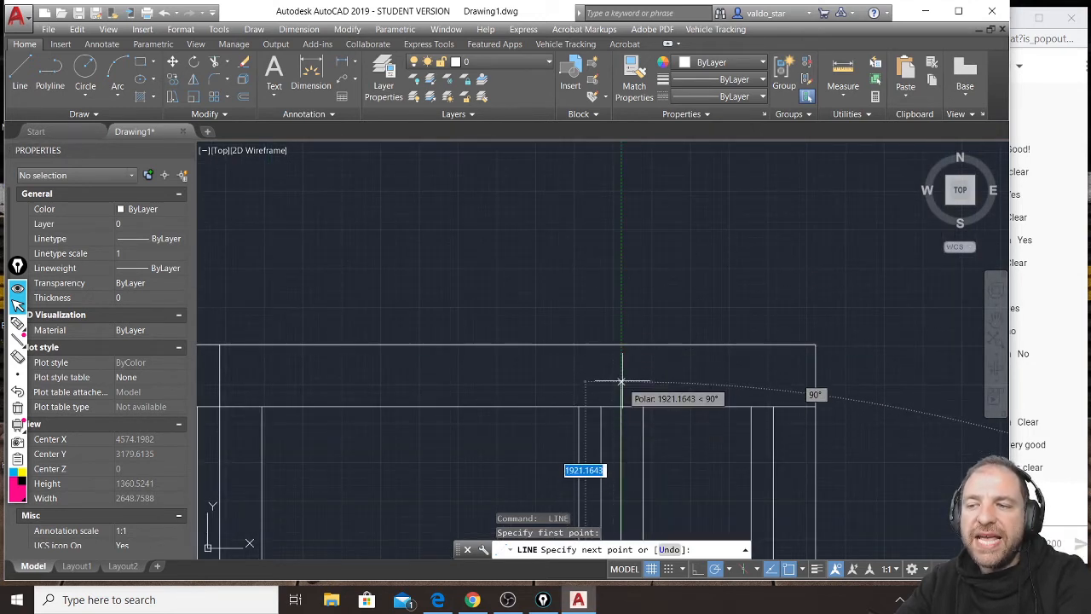
scroll(730, 305, down, 3)
key(Escape)
Check with a temporary vertical line that the plan table's rightmost corner aligns with the tabletop's right end in the section.
middle_drag(662, 287, 600, 130)
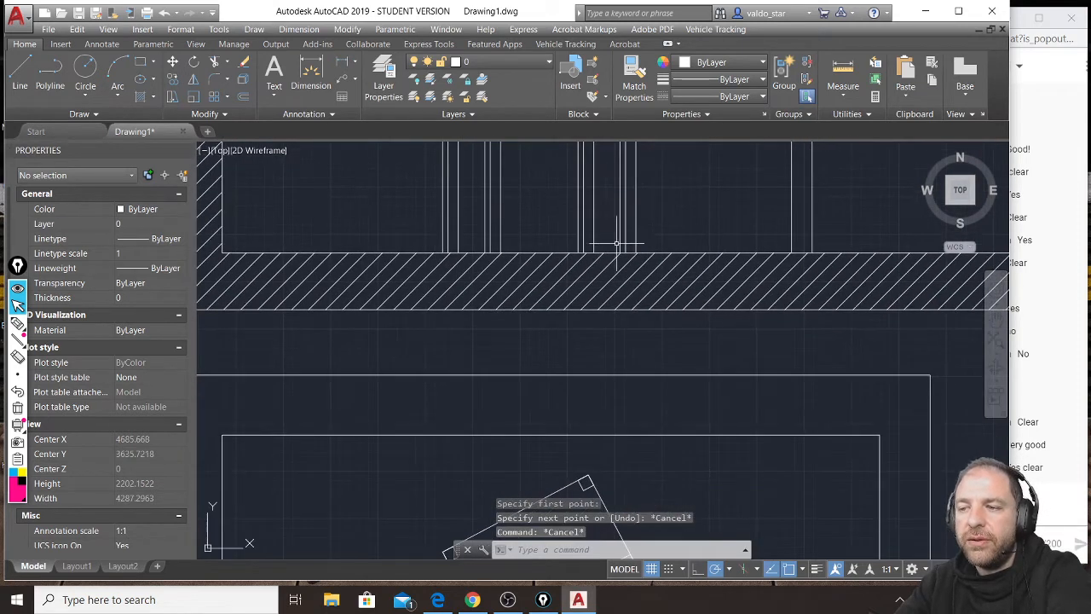
scroll(615, 239, down, 2)
key(space)
scroll(629, 441, up, 2)
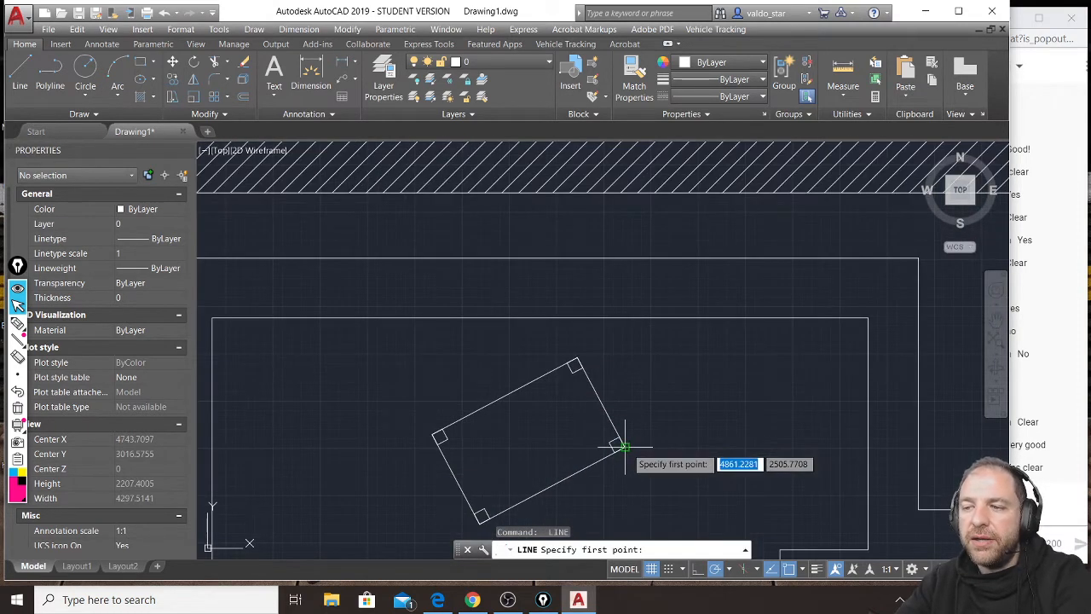
click(627, 445)
scroll(625, 444, down, 2)
scroll(626, 177, down, 2)
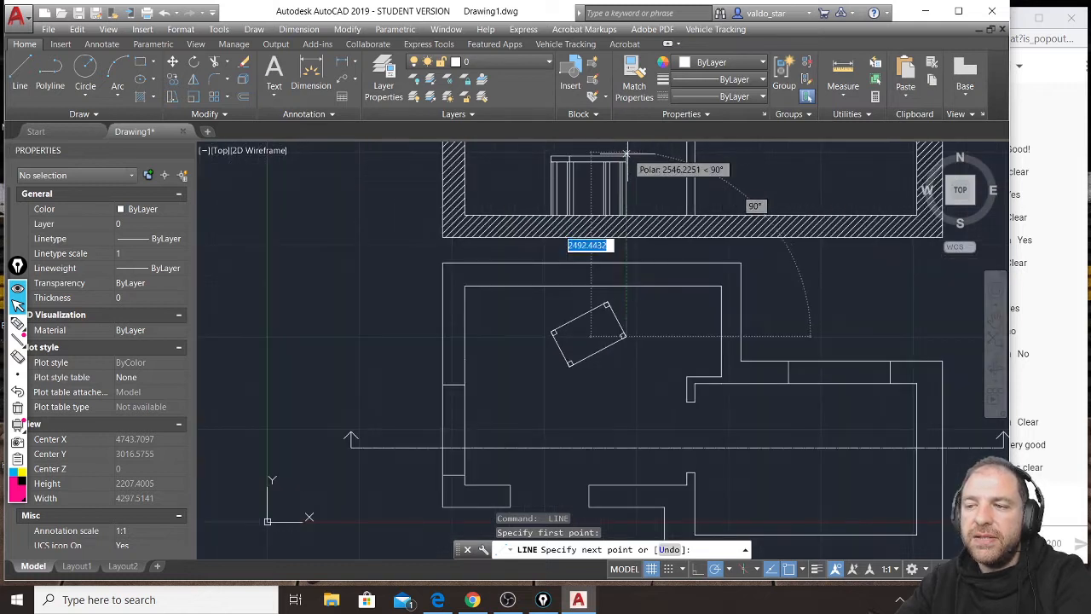
key(Escape)
key(Escape)
key(Escape)
Review the section with its table against the plan, and switch to the YouTube live chat to read the questions.
middle_drag(629, 162, 622, 220)
scroll(623, 220, up, 3)
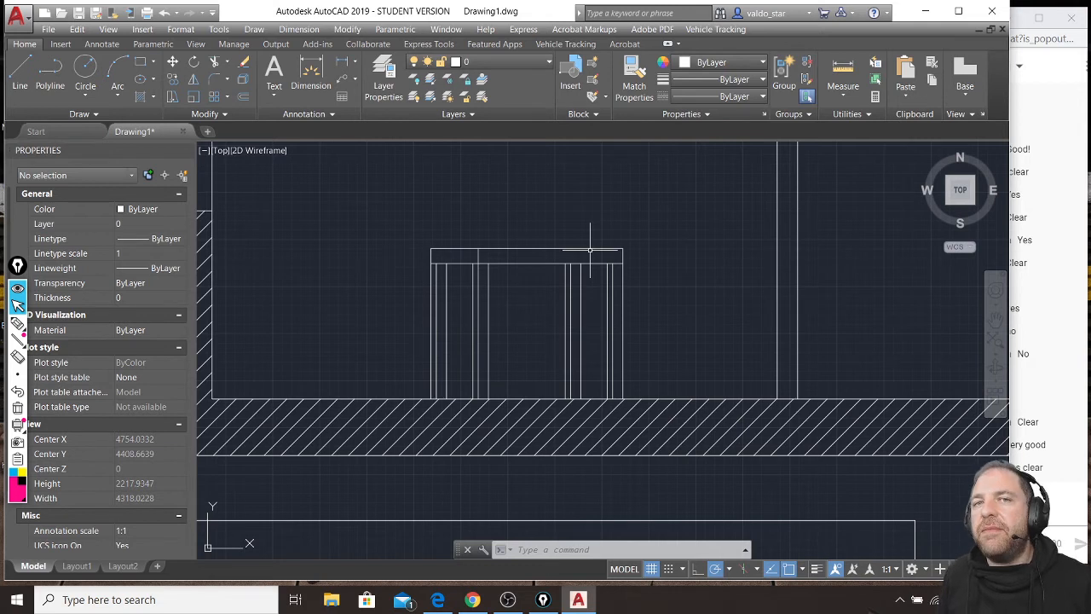
scroll(681, 298, down, 4)
middle_drag(708, 303, 564, 417)
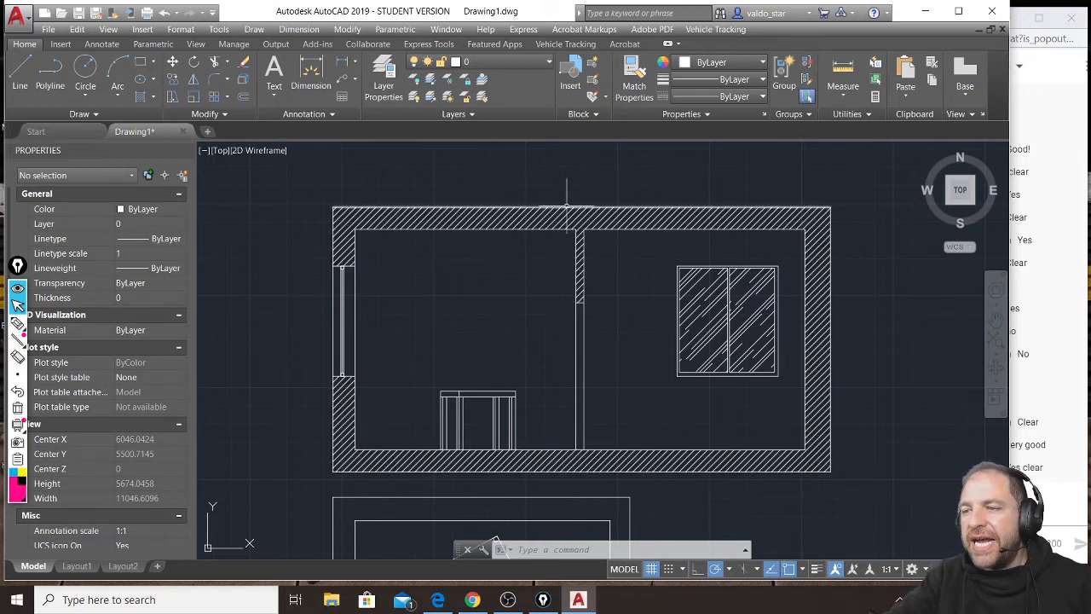
middle_drag(556, 466, 549, 290)
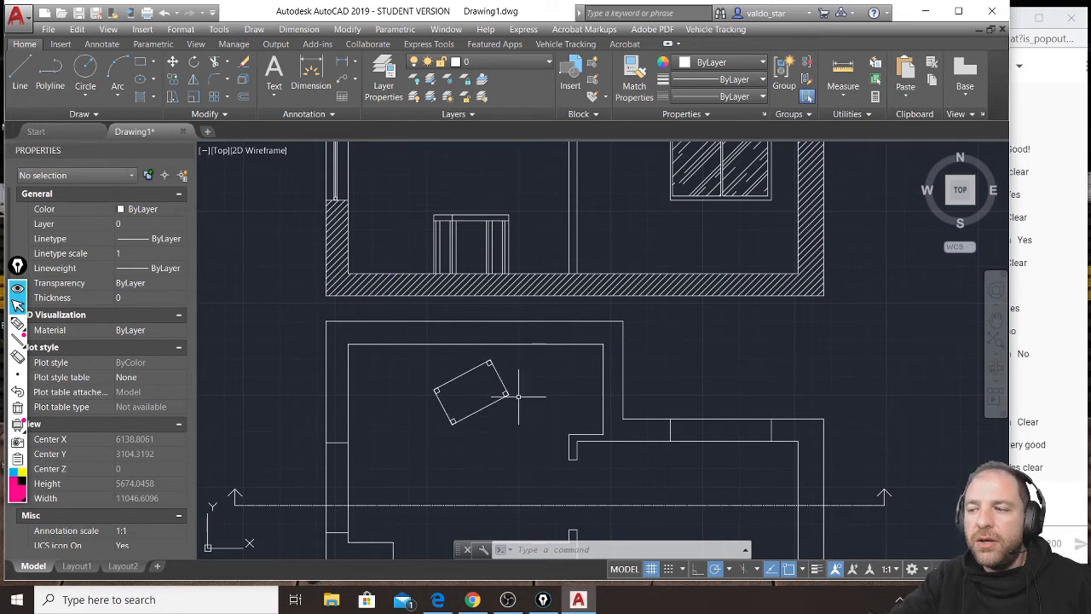
scroll(518, 396, down, 2)
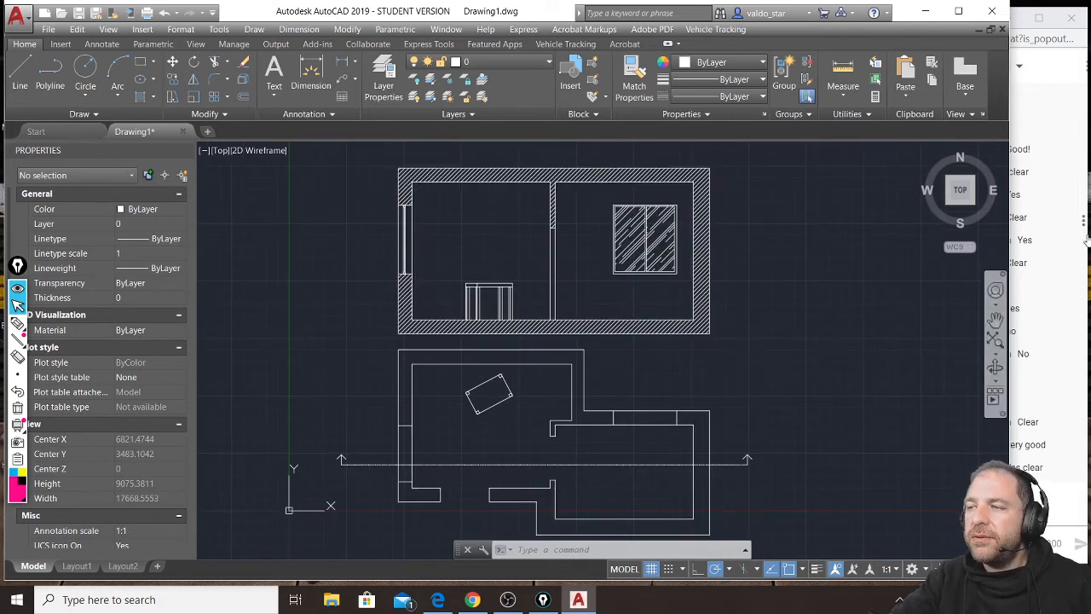
click(1023, 7)
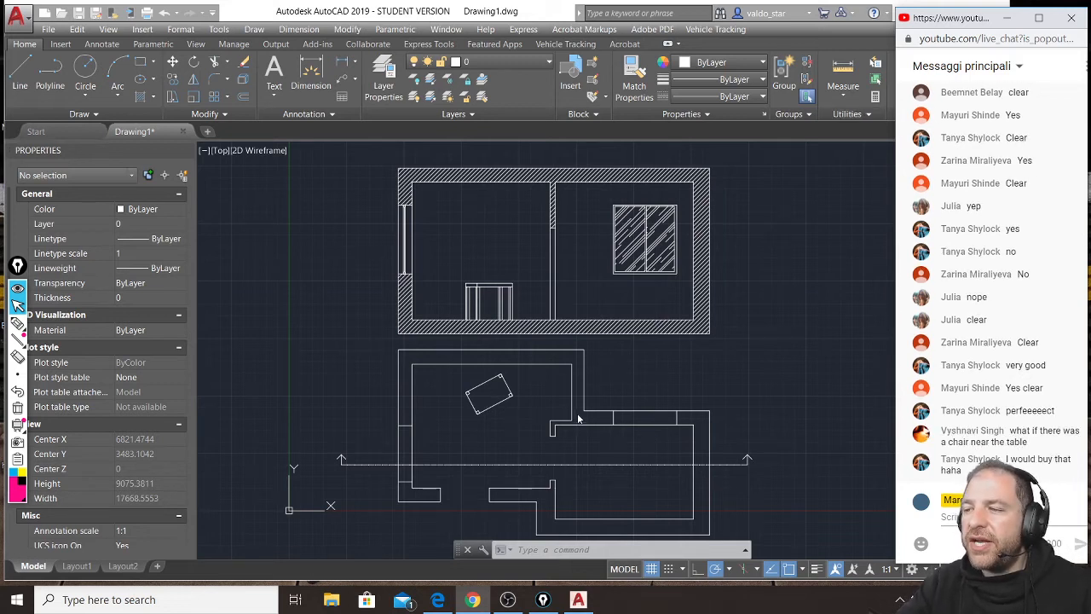
Switch back to AutoCAD and draw a square chair outline about 290 units wide beside the rotated table in the plan.
scroll(487, 429, up, 4)
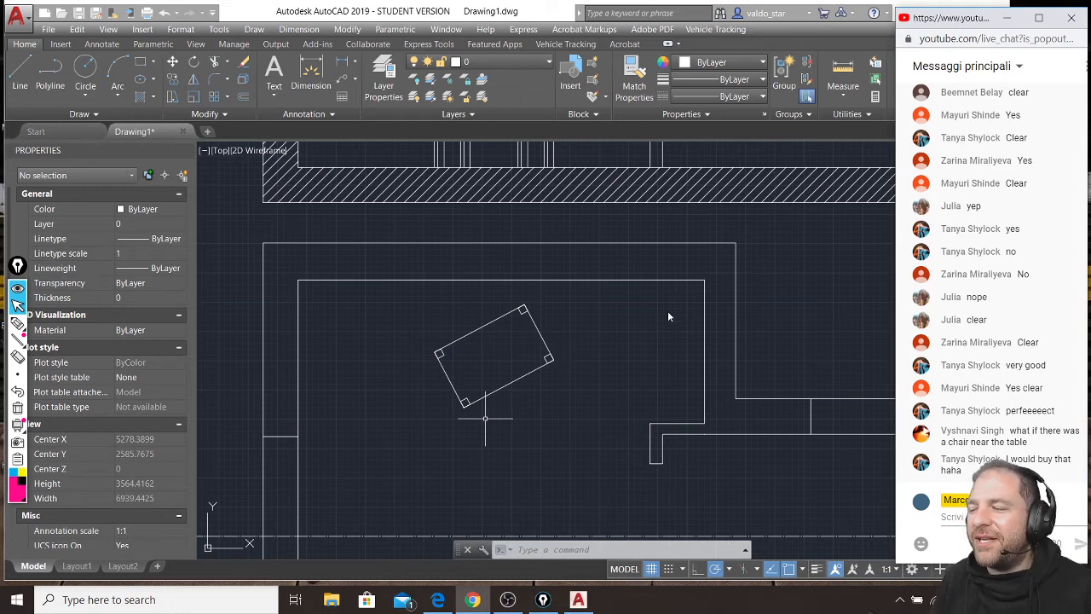
click(14, 68)
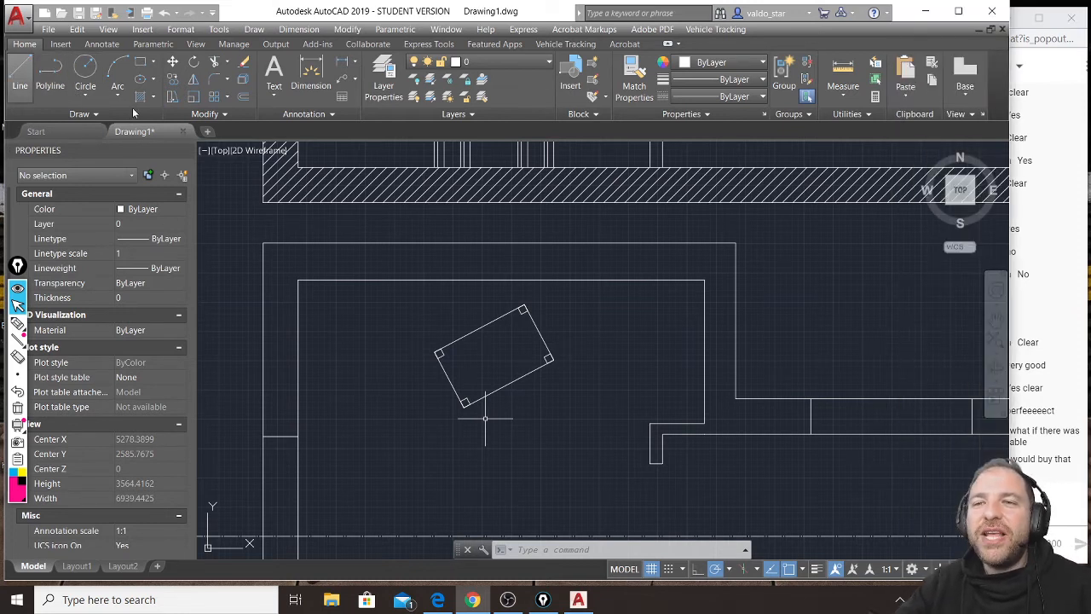
click(143, 65)
scroll(347, 375, up, 4)
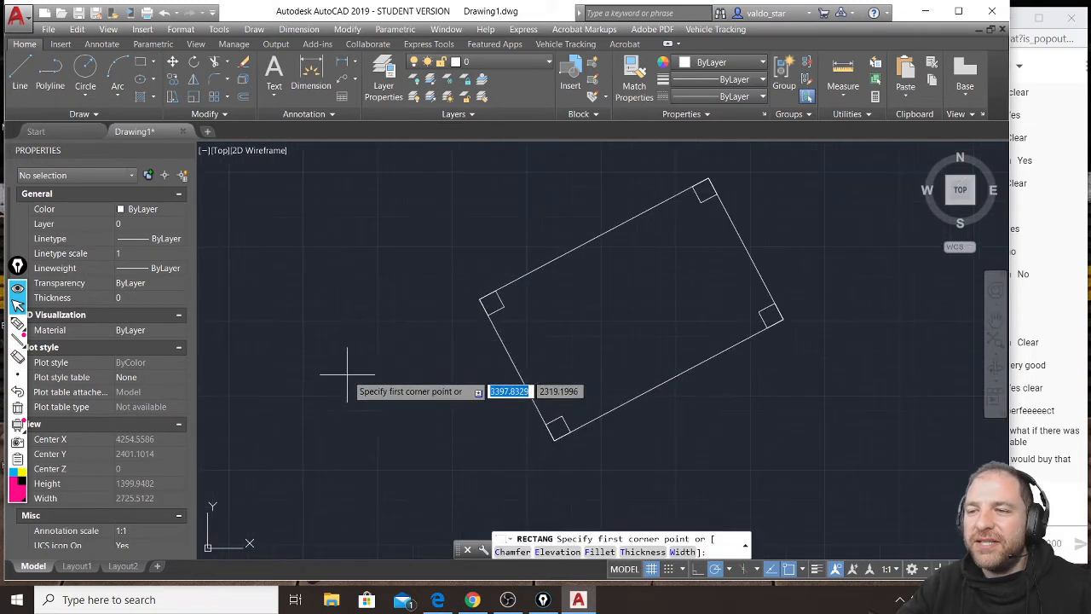
click(365, 360)
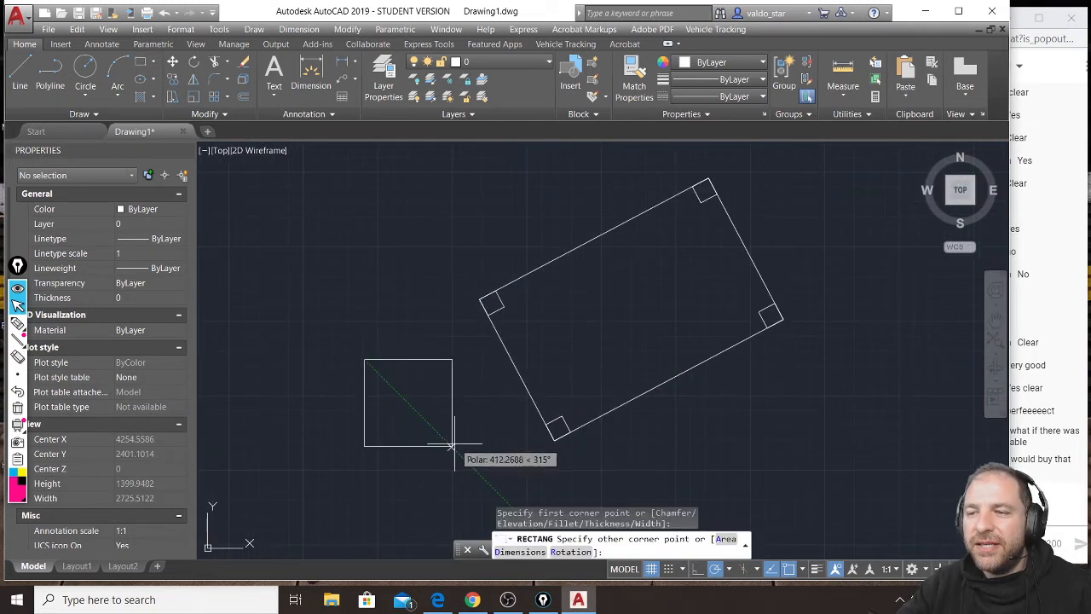
click(451, 445)
Draw a square chair leg about 35 units wide inside the chair outline's upper-left corner.
key(space)
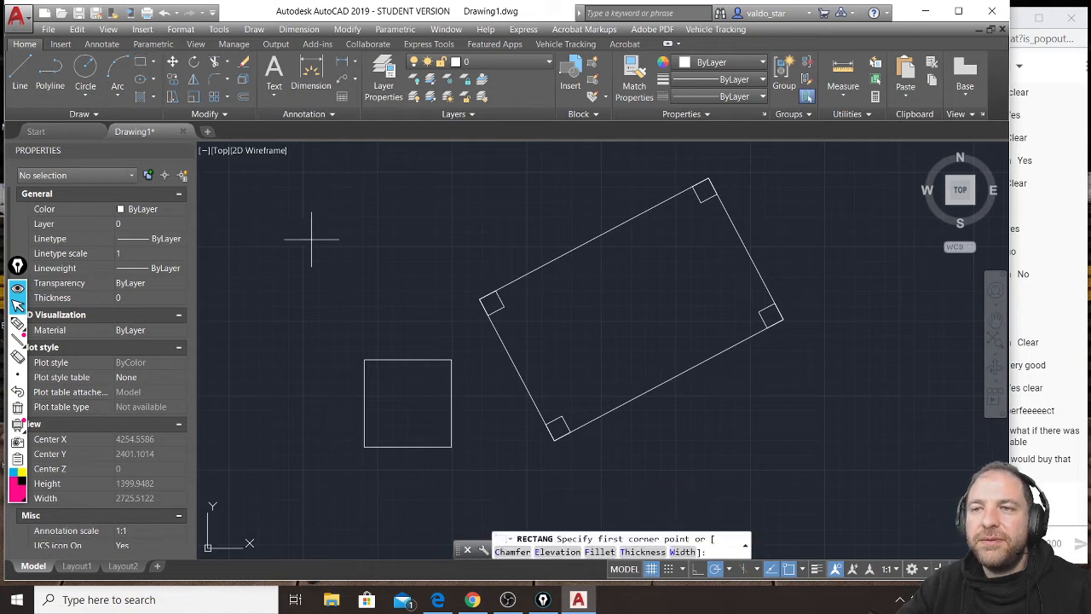
scroll(385, 399, up, 4)
click(332, 299)
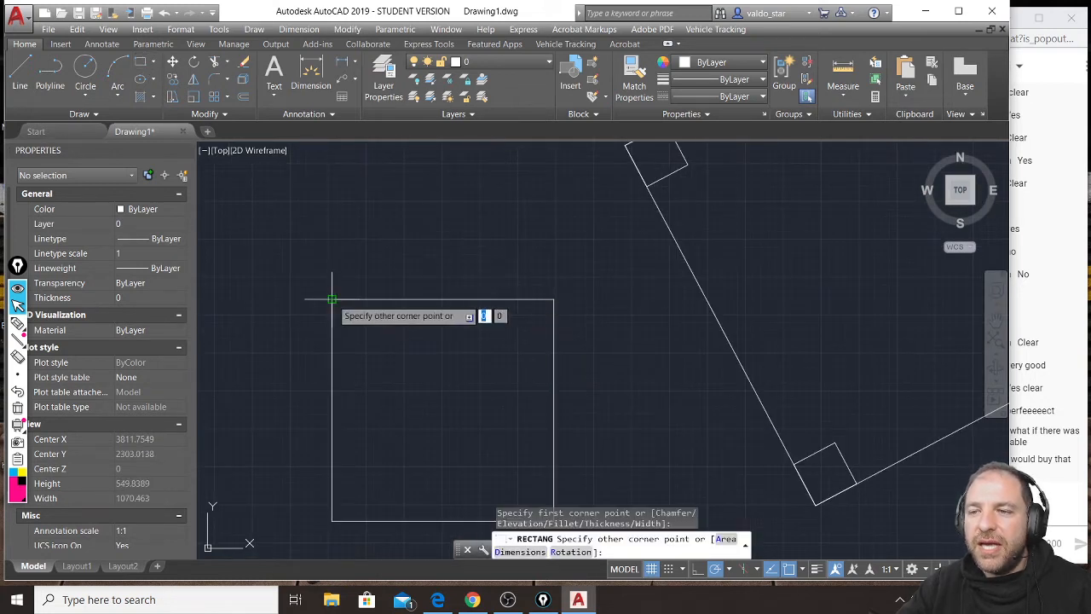
click(359, 325)
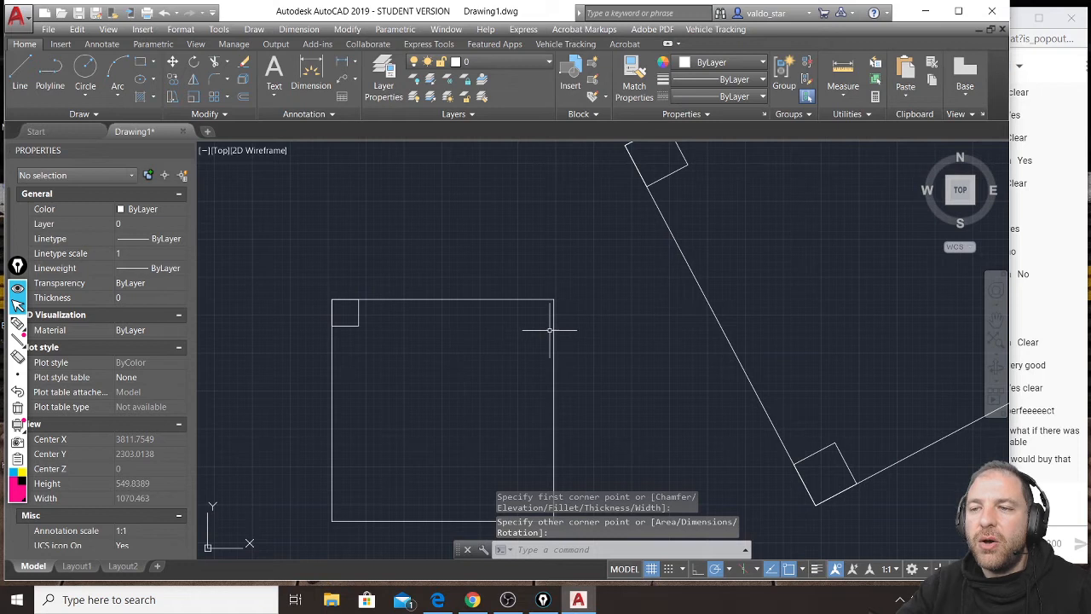
key(space)
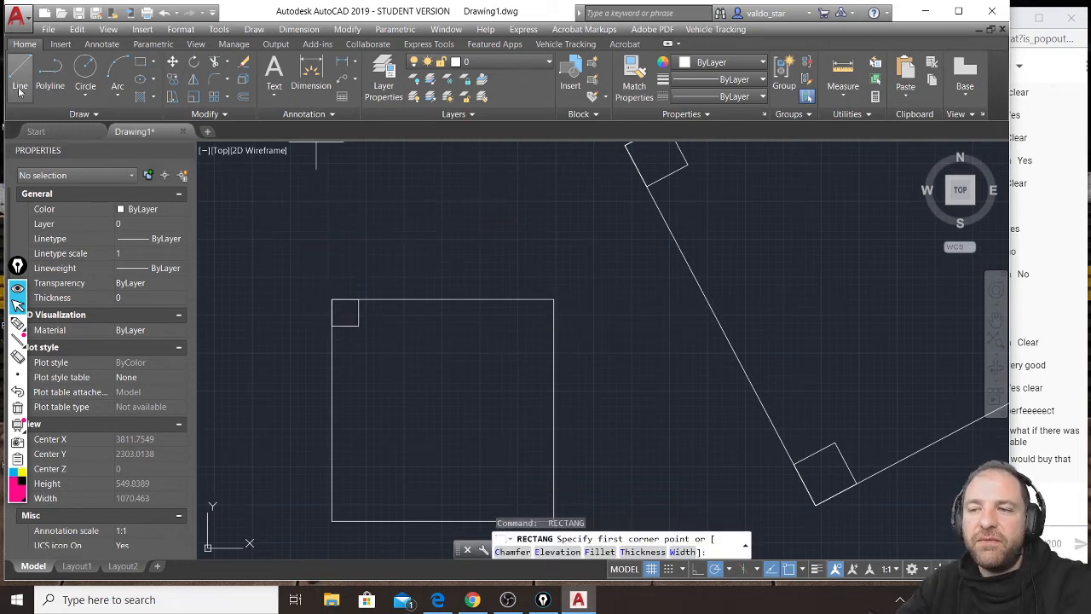
key(Escape)
Mirror the chair leg about the seat's vertical centre line into the upper-right corner, keeping the original.
click(295, 359)
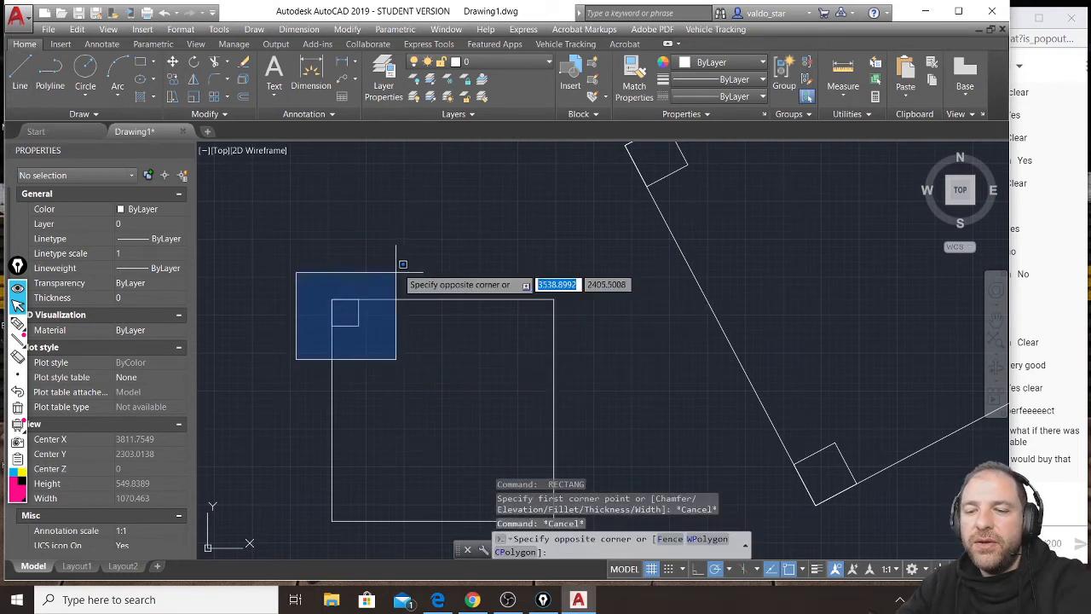
click(386, 289)
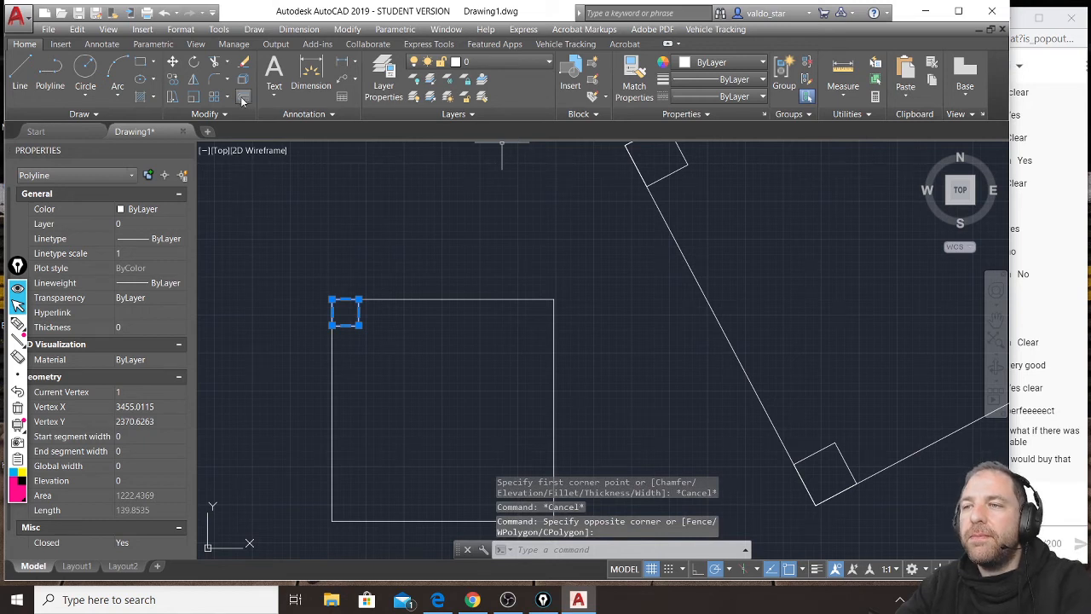
click(195, 96)
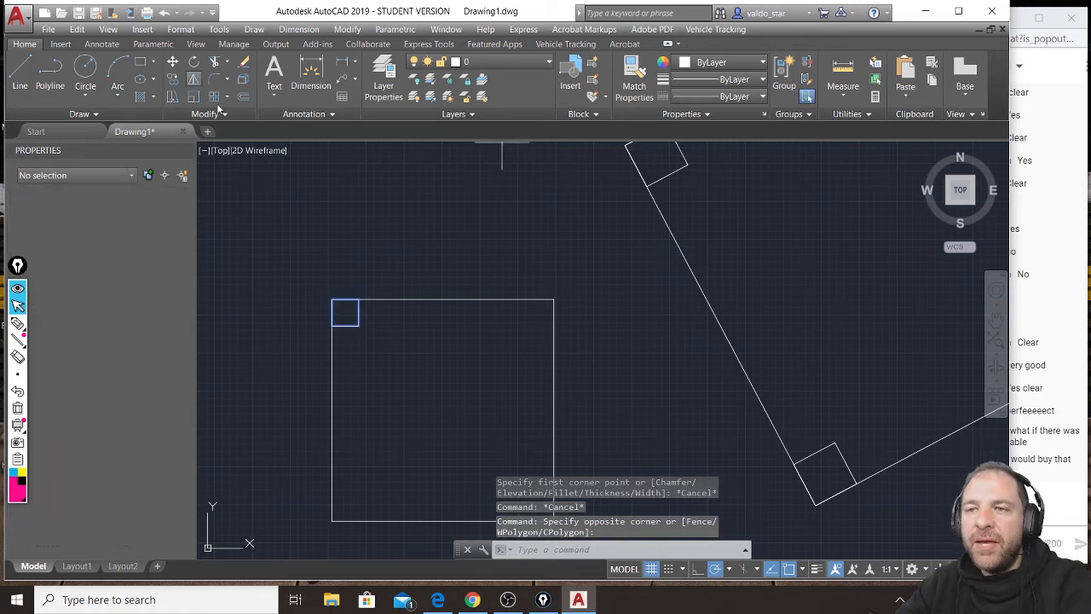
click(443, 300)
click(442, 277)
key(Return)
Mirror both upper chair legs about the seat's horizontal centre line into the lower corners, keeping the originals.
click(302, 368)
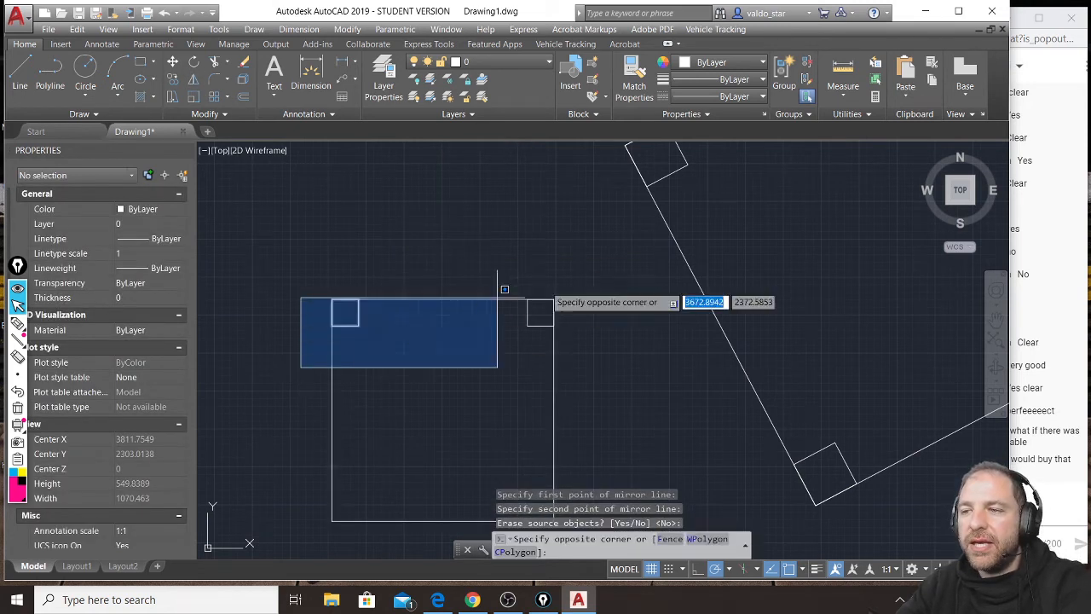
click(597, 247)
key(Return)
click(332, 410)
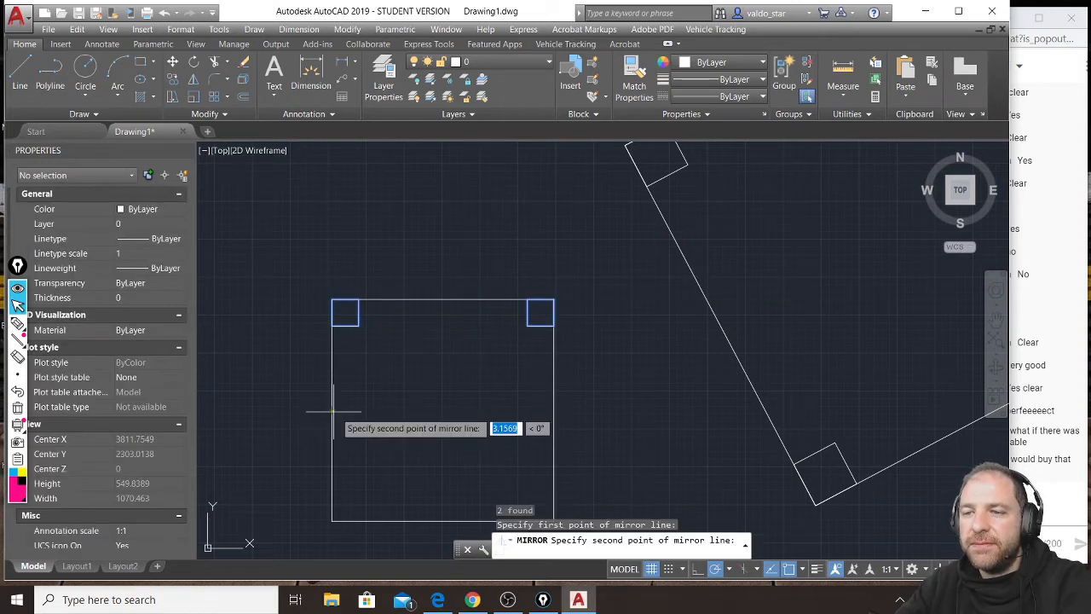
click(356, 410)
key(Return)
Draw a narrow backrest rectangle just left of the chair seat, spanning the seat's full height.
click(140, 62)
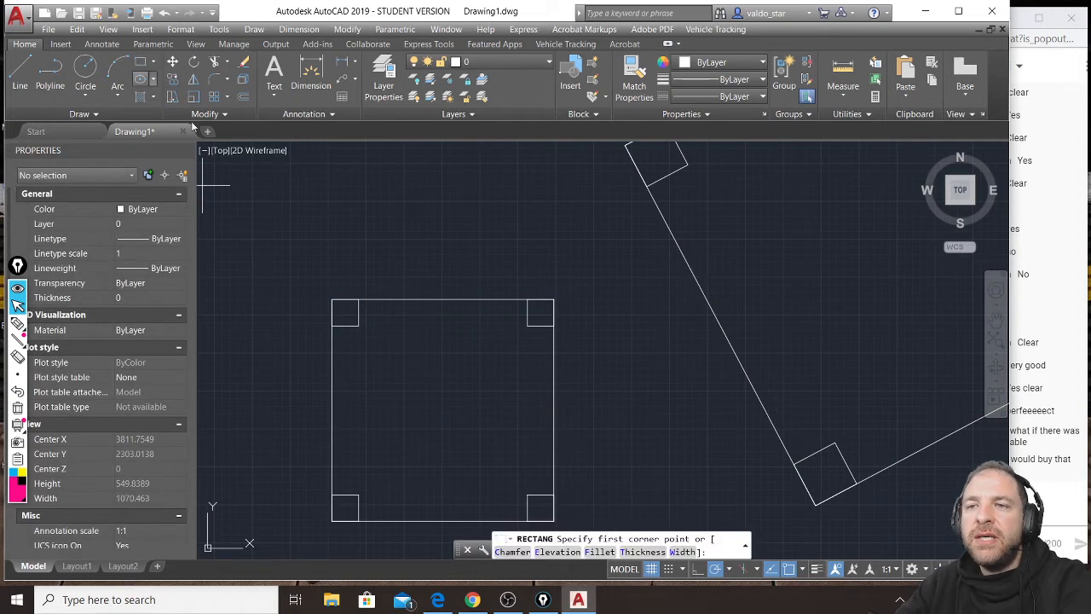
middle_drag(282, 290, 338, 214)
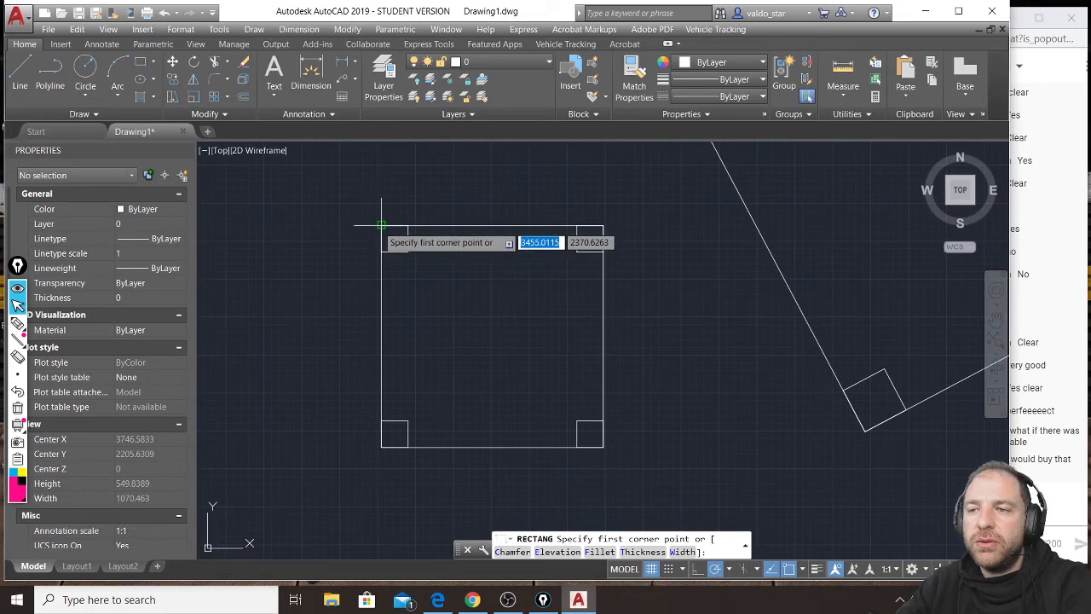
click(358, 225)
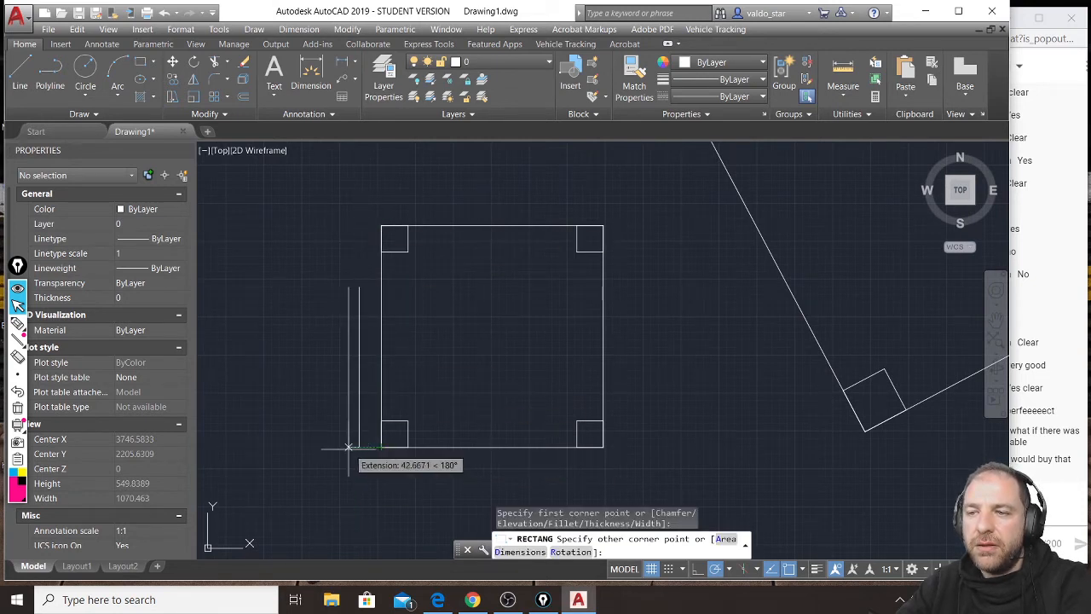
click(335, 447)
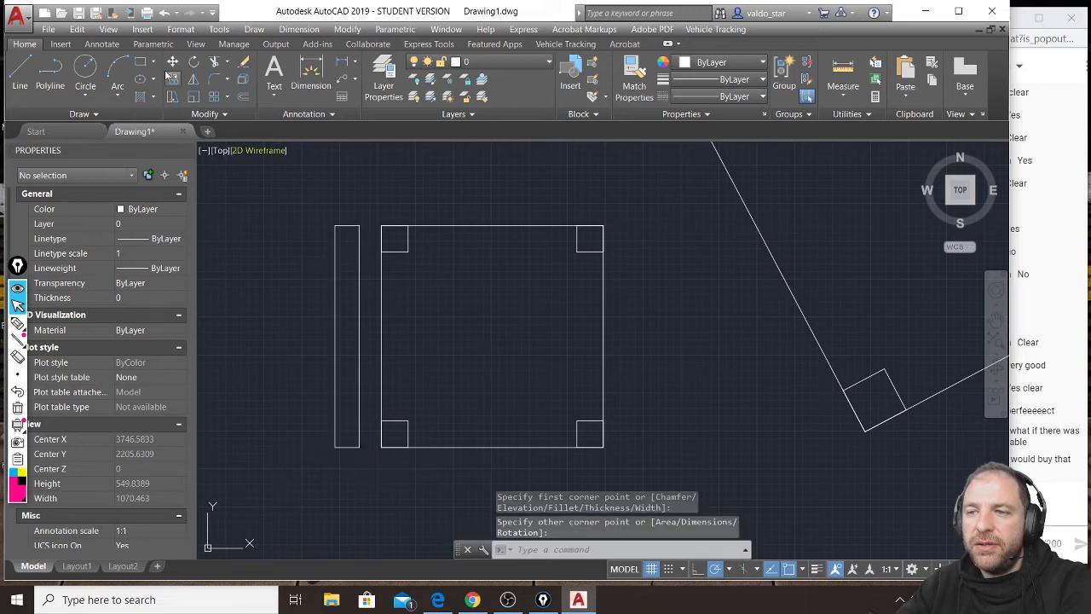
Draw a short horizontal line from the backrest's midpoint to the seat's left side, and erase it.
click(20, 72)
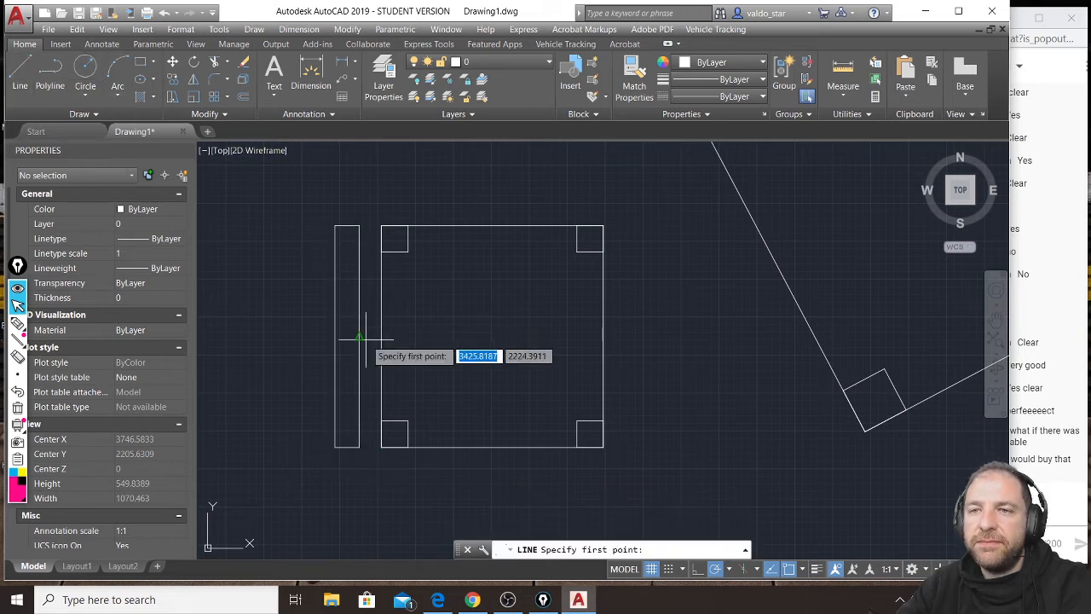
click(381, 335)
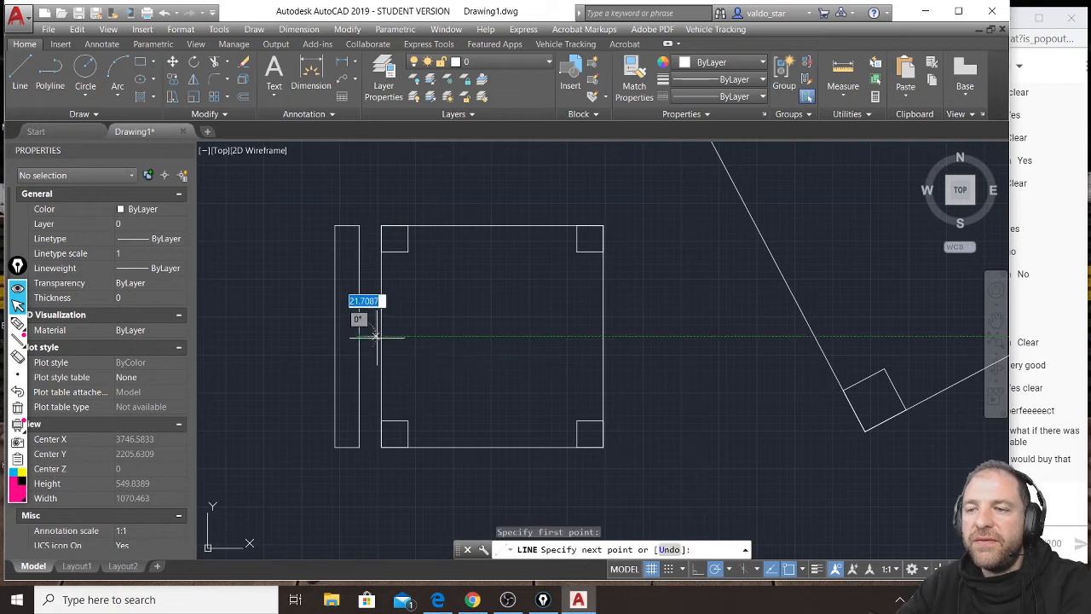
key(Return)
scroll(370, 333, up, 4)
click(370, 329)
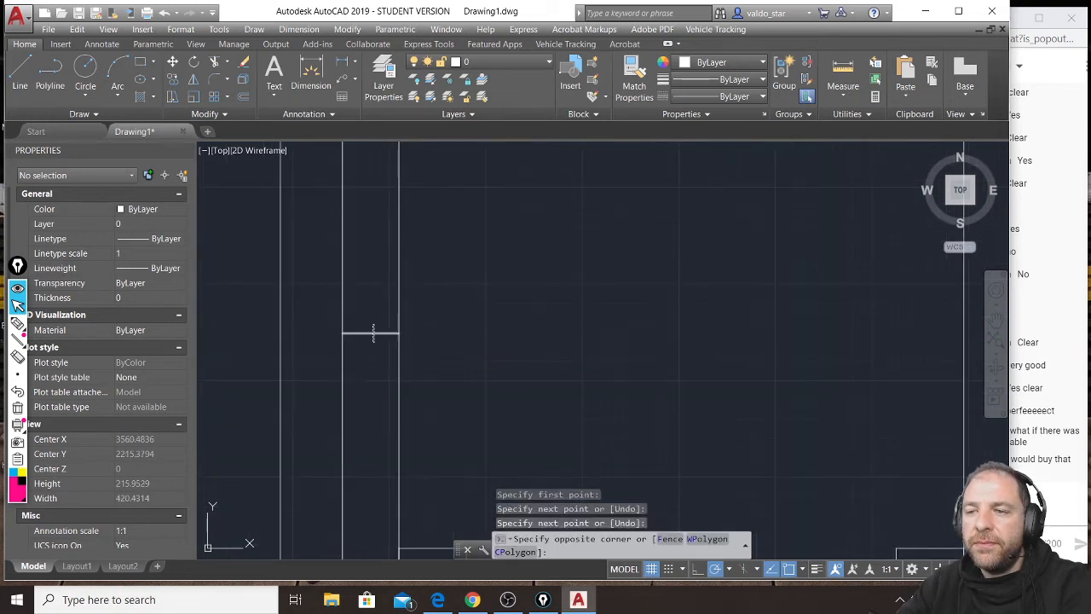
click(375, 341)
scroll(388, 294, down, 4)
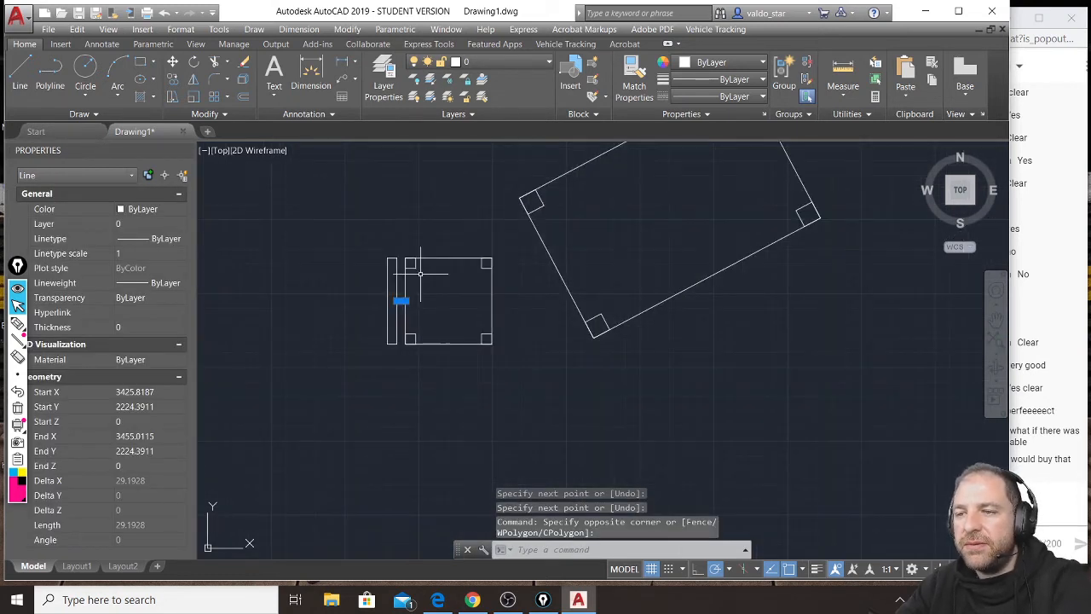
scroll(384, 284, up, 3)
key(Delete)
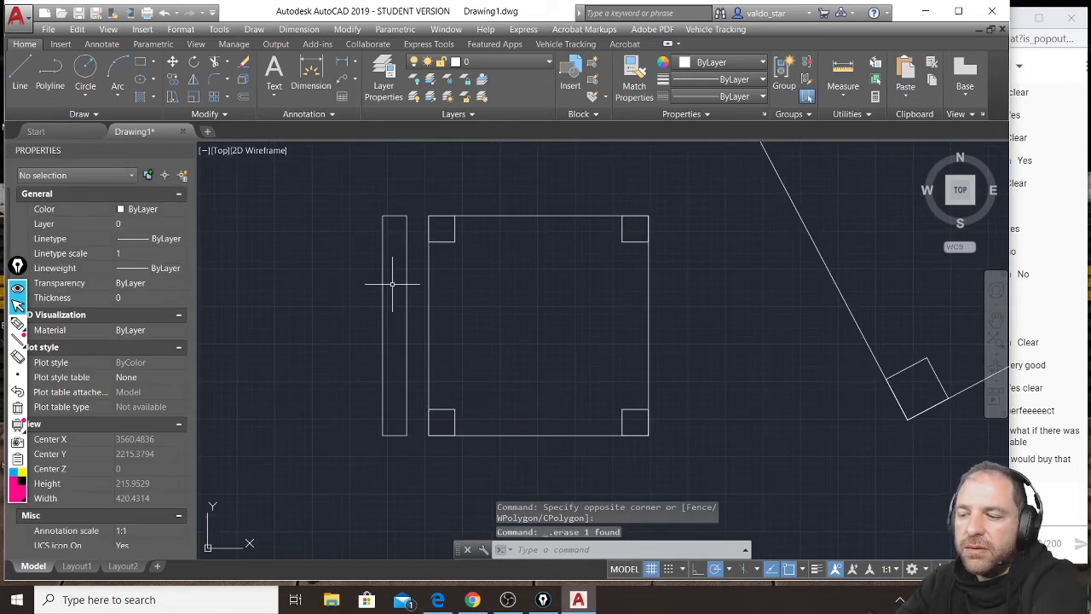
Move the backrest rectangle to the right so its upper-right corner snaps to the seat's upper-left corner.
click(391, 288)
click(400, 288)
text(m)
key(Return)
click(407, 216)
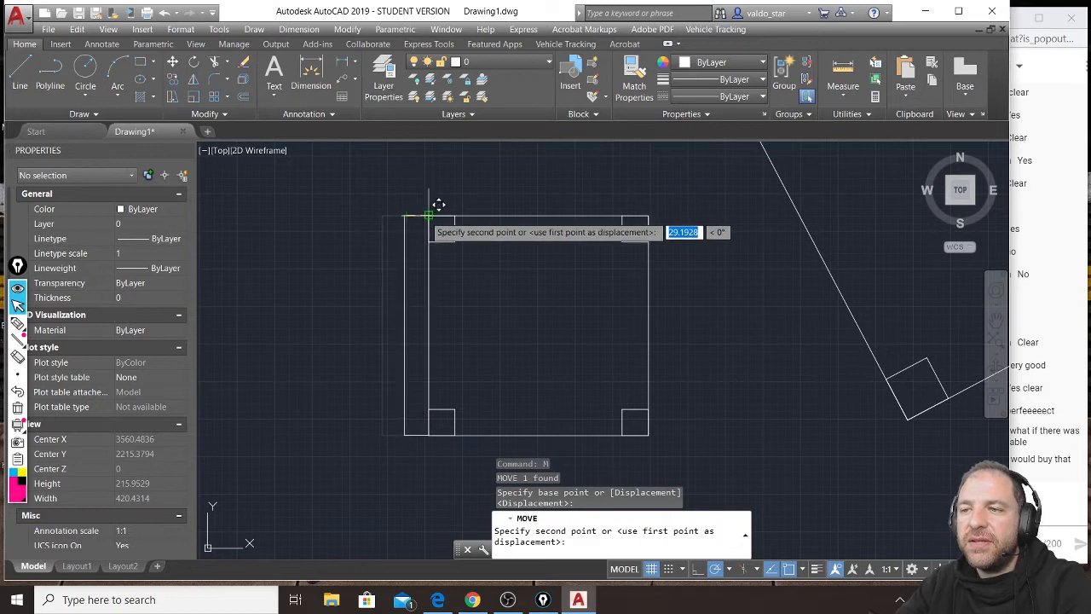
click(436, 205)
Rotate the whole chair clockwise about the midpoint of the seat's right side so it faces the table at an angle.
scroll(434, 303, down, 3)
click(508, 259)
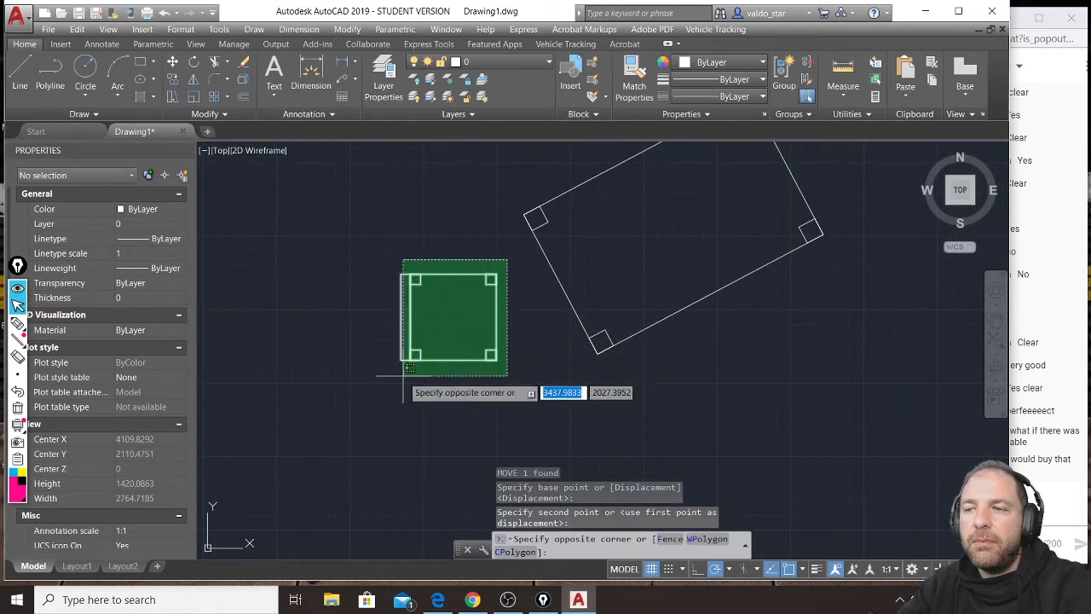
click(399, 370)
click(194, 62)
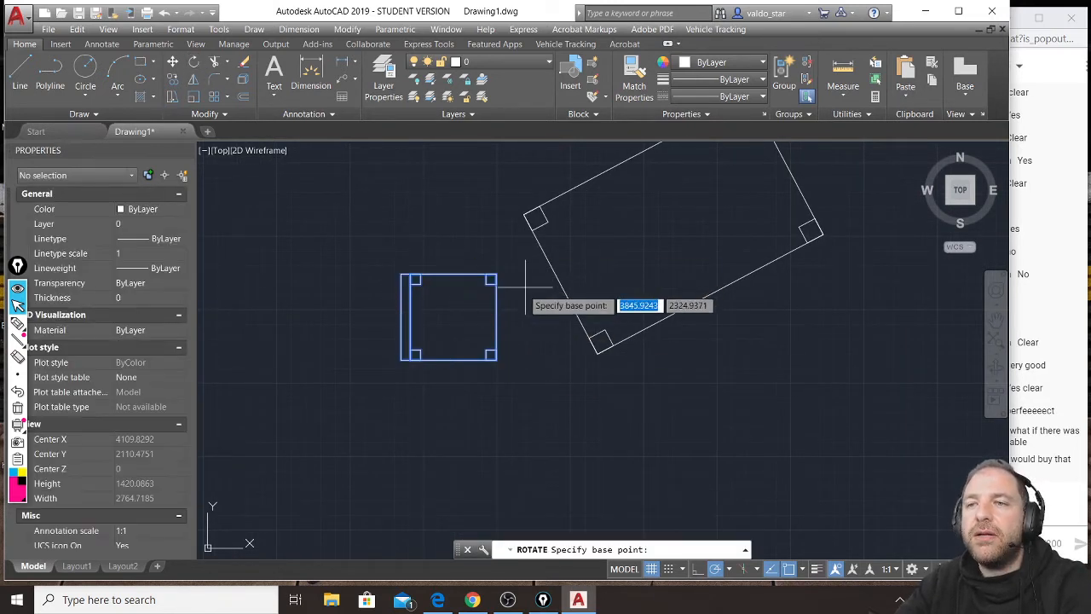
click(499, 317)
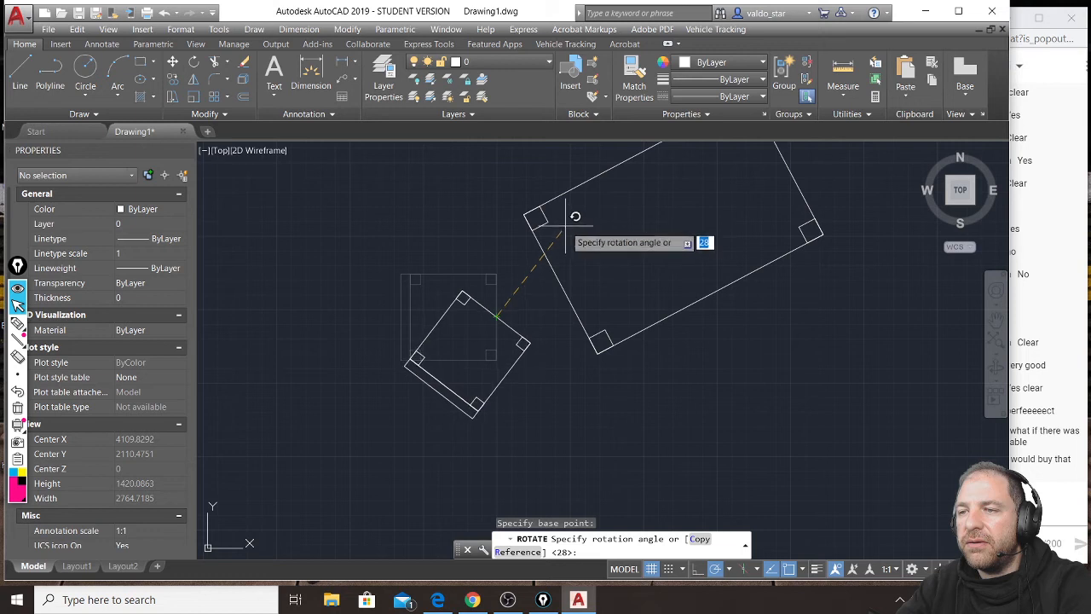
click(610, 384)
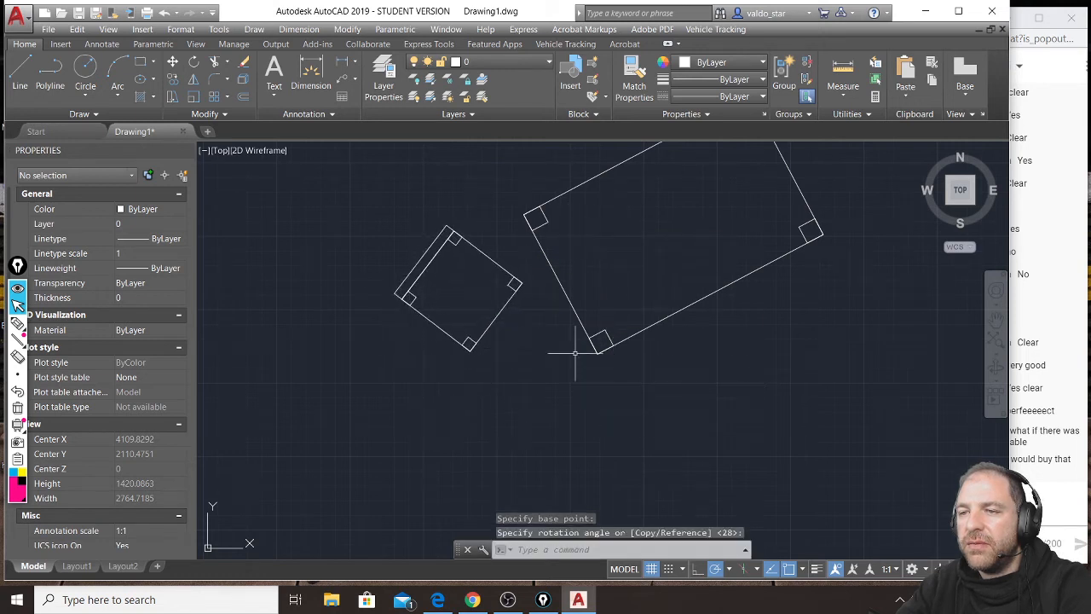
Move the rotated chair about 199 units horizontally to the right so its front corner overlaps the table.
click(504, 213)
click(397, 363)
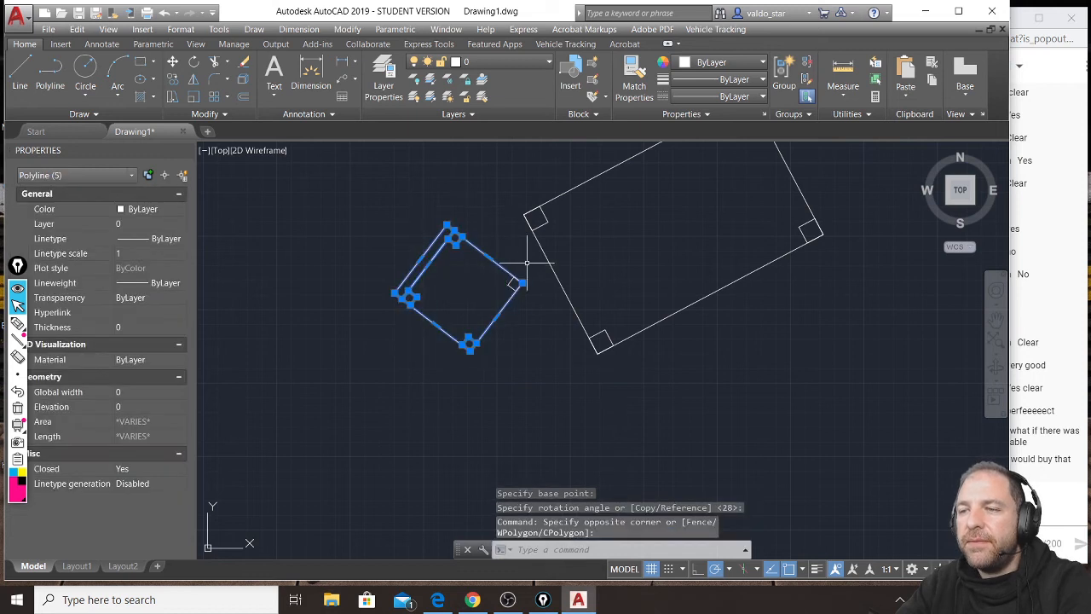
text(M)
key(Return)
click(649, 406)
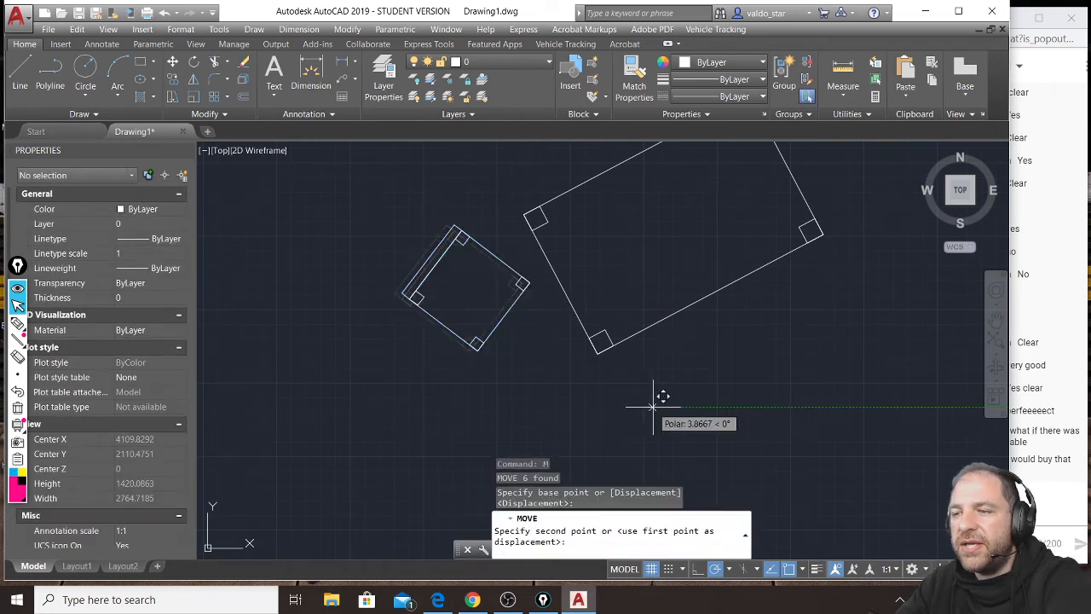
click(703, 407)
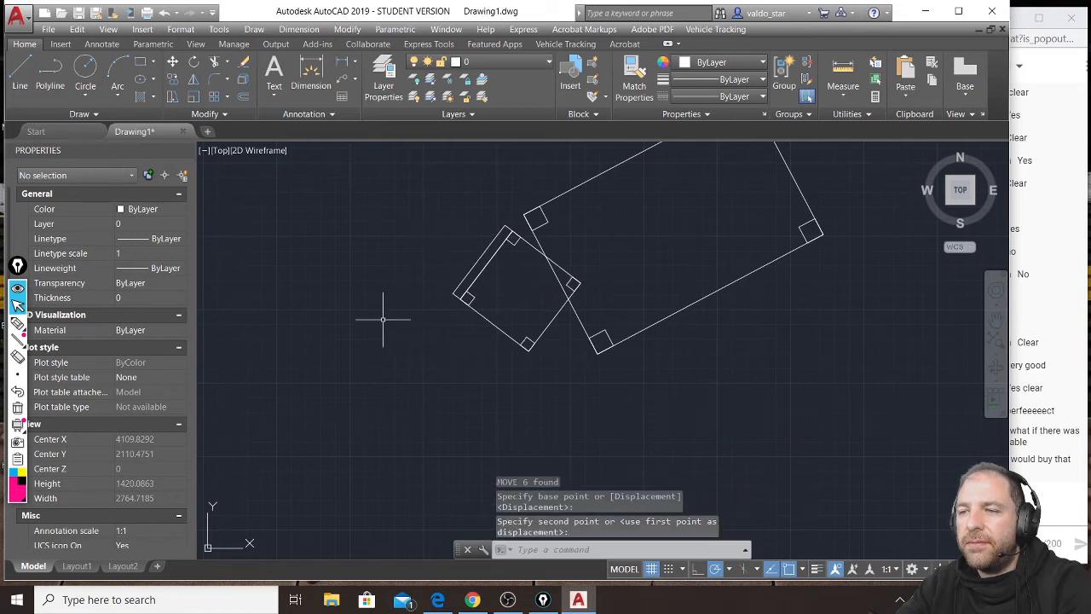
Trim the seat outline where it runs under the table, and erase the chair leg hidden beneath the tabletop.
scroll(382, 320, down, 2)
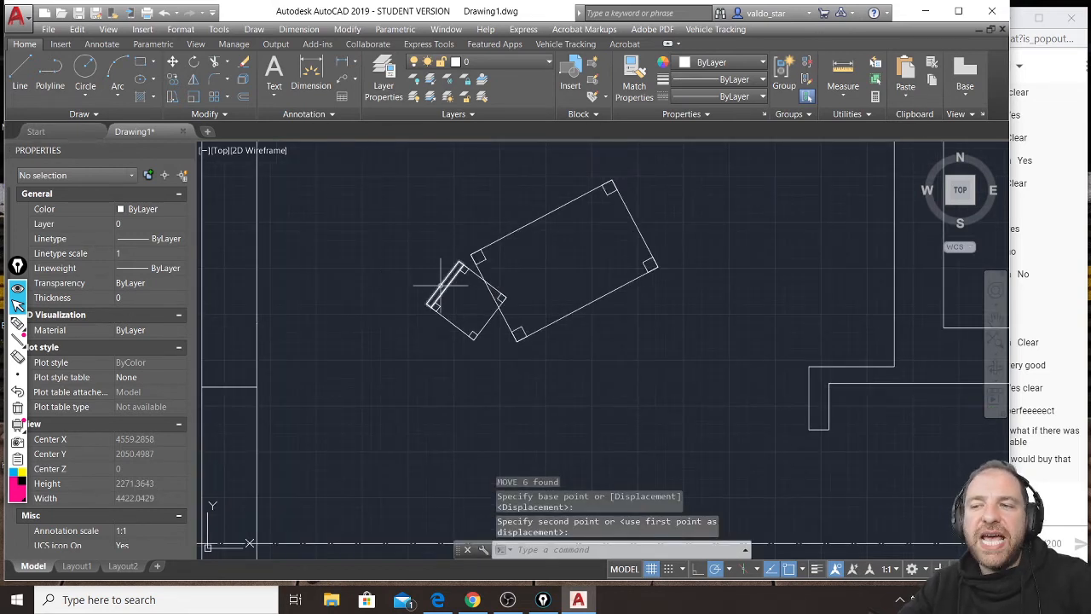
scroll(470, 287, up, 4)
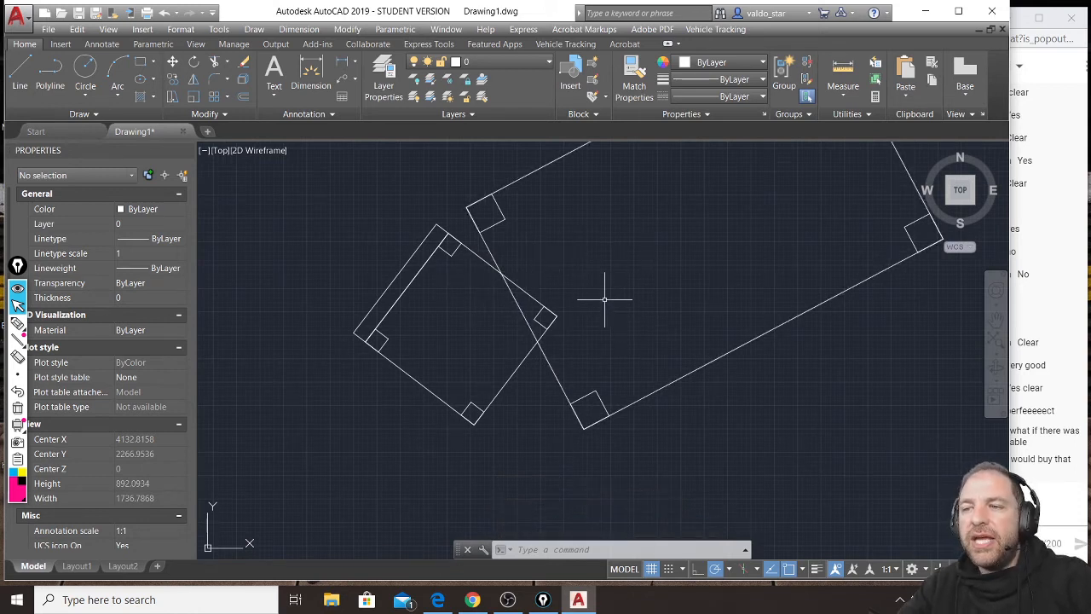
click(215, 61)
key(Return)
click(518, 281)
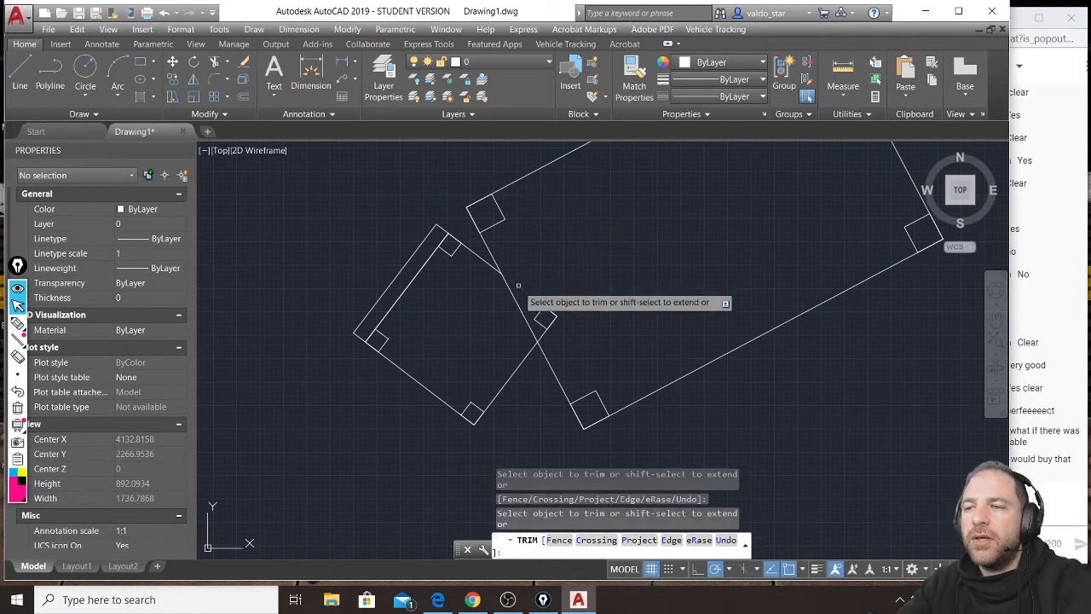
key(Escape)
click(562, 300)
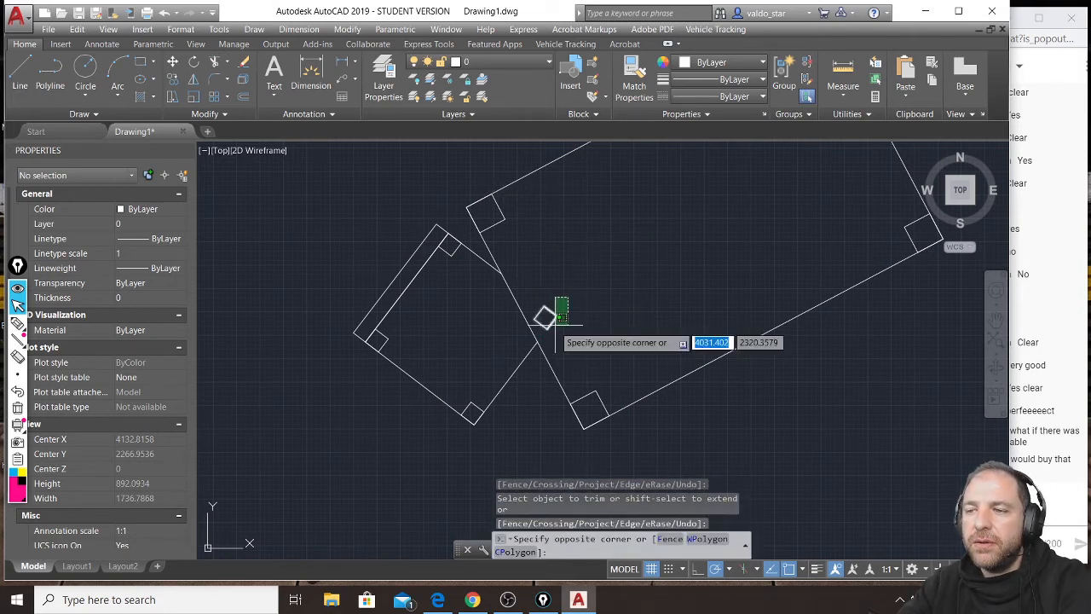
click(540, 318)
key(Delete)
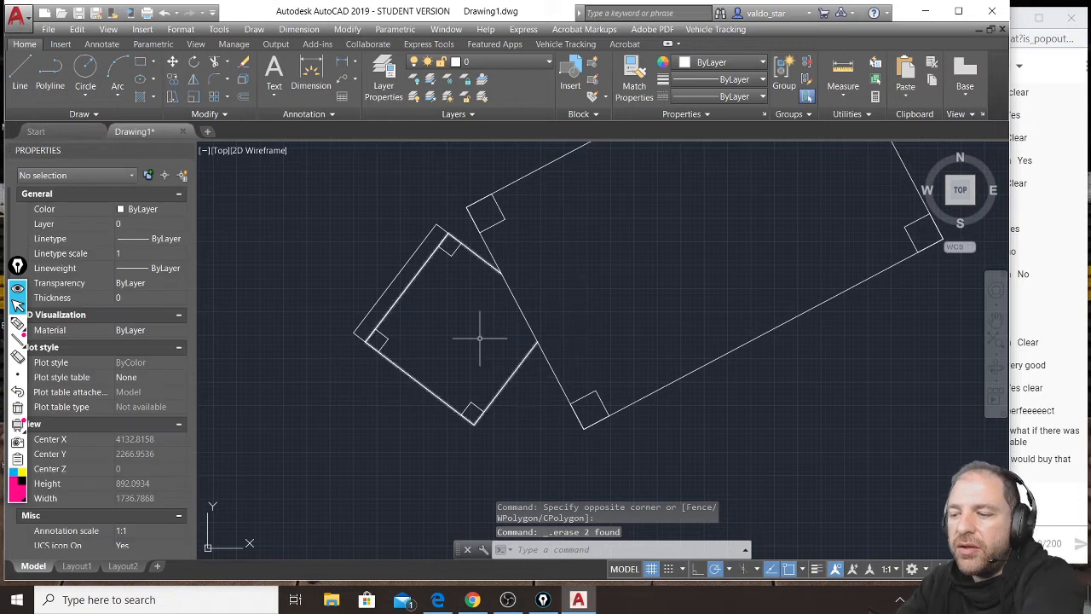
Erase the three remaining chair legs at the seat's corners.
click(450, 244)
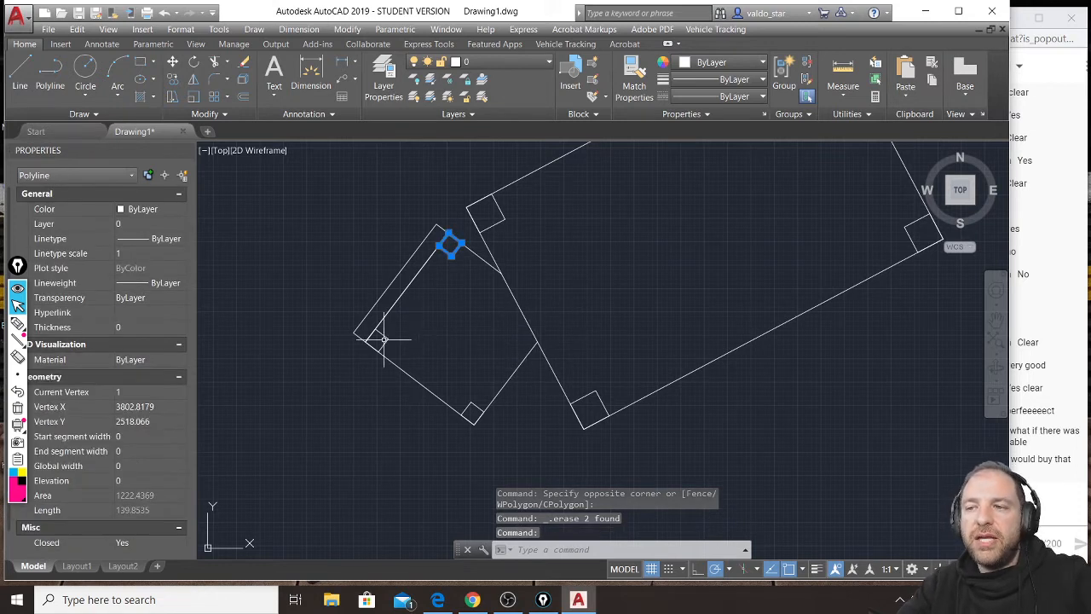
click(382, 340)
click(392, 334)
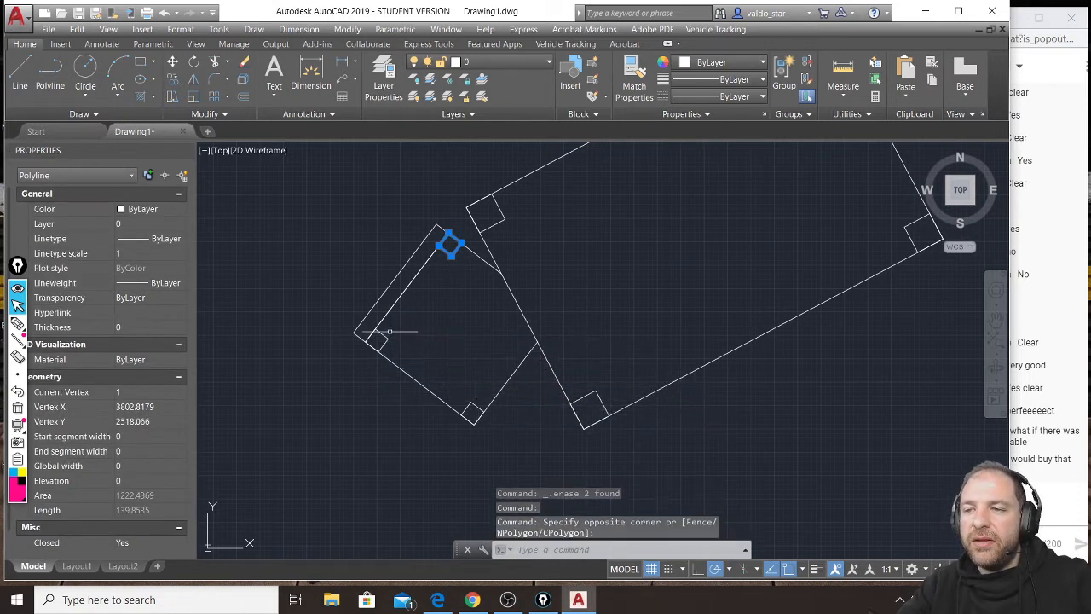
click(377, 340)
click(470, 394)
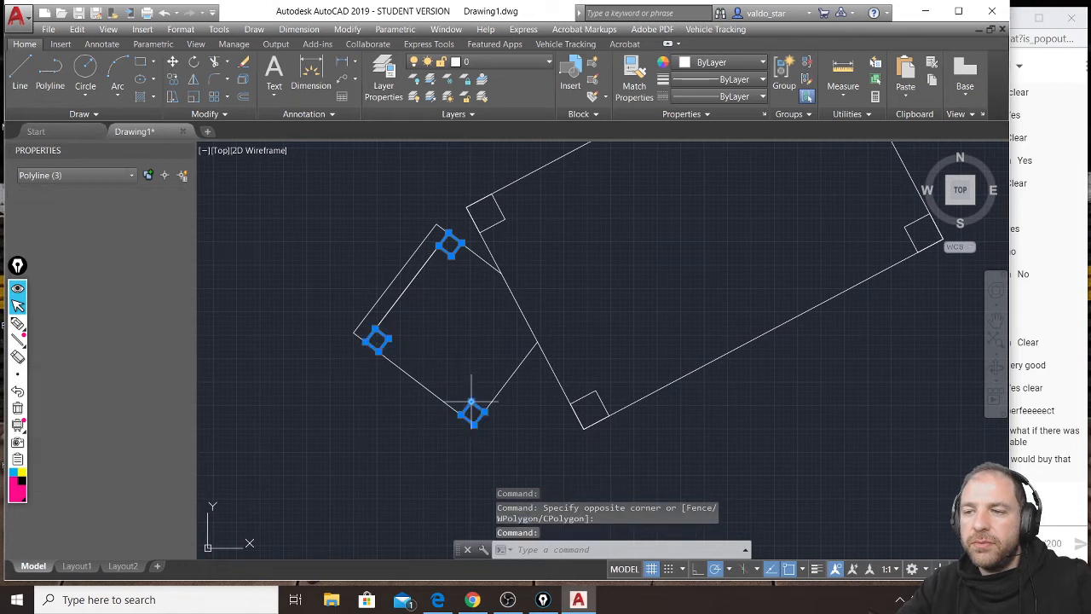
key(Delete)
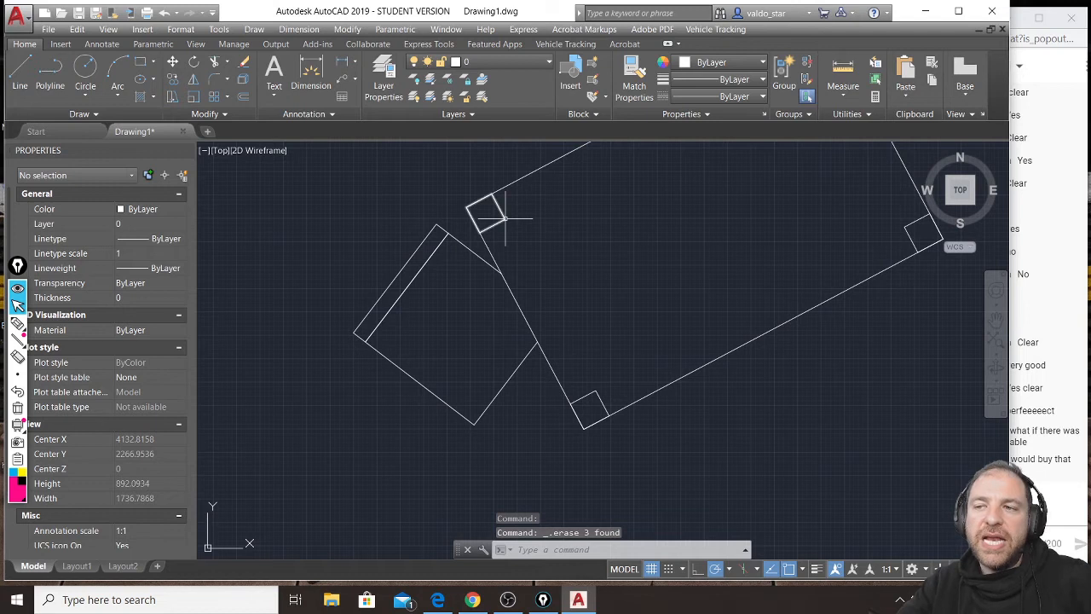
Undo both chair leg erasures and the trimming of the seat outline.
key(ctrl+z)
key(ctrl+z)
key(ctrl+z)
Draw a vertical projection line about 3994 units long from the chair's leftmost corner in the plan up through the section.
scroll(512, 314, down, 2)
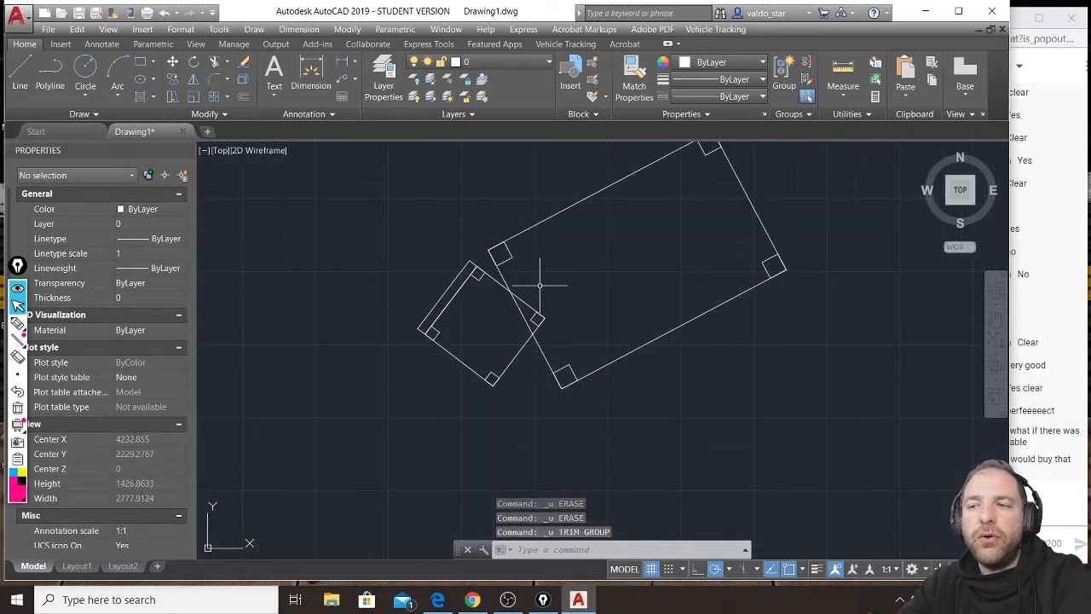
text(l)
key(Return)
scroll(308, 375, down, 4)
scroll(356, 316, down, 4)
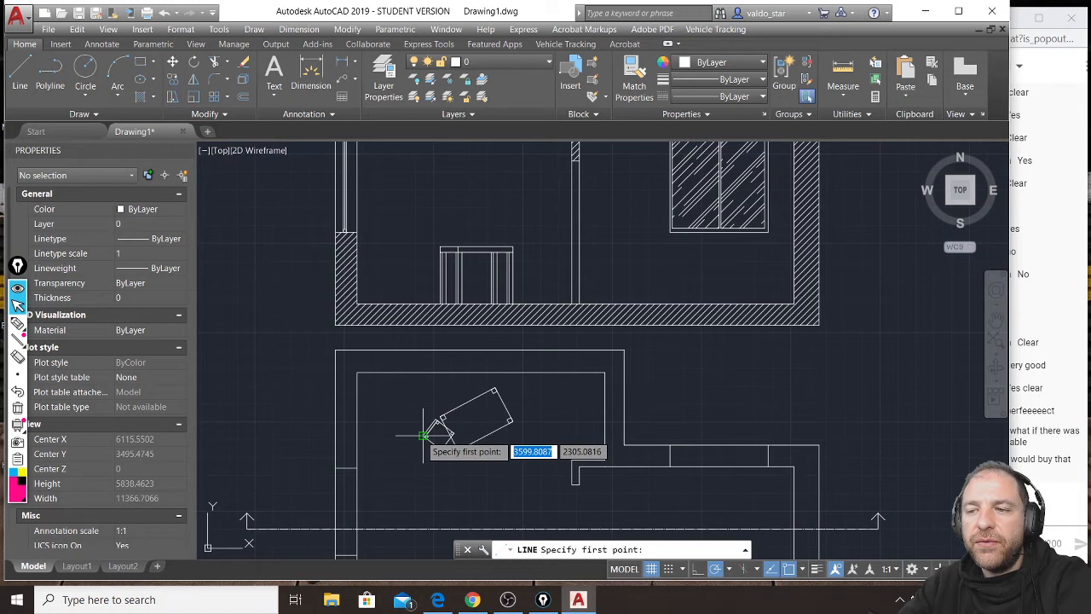
click(425, 434)
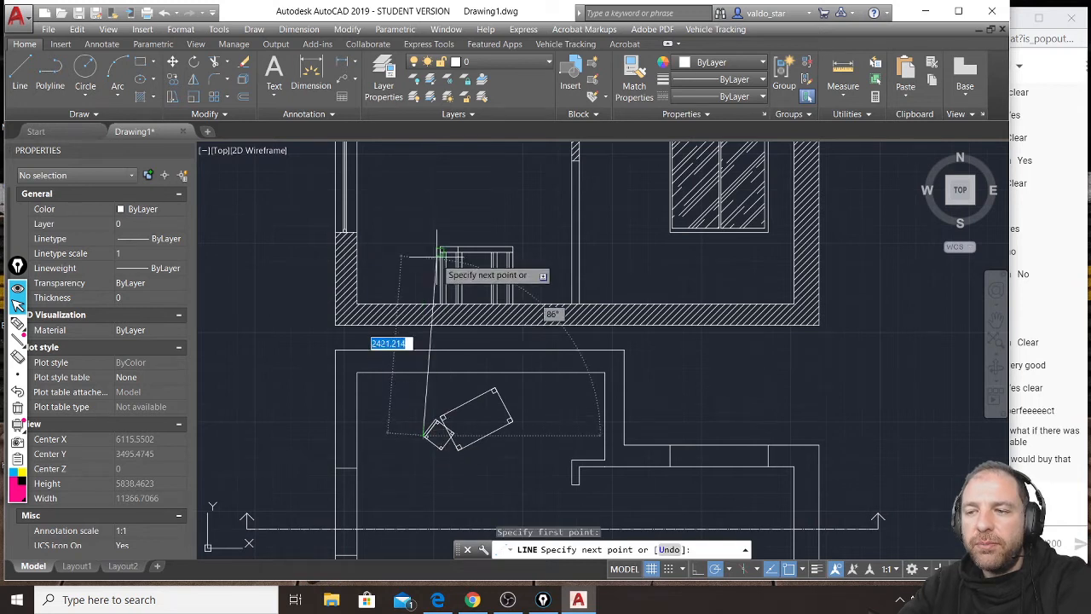
click(424, 150)
key(Return)
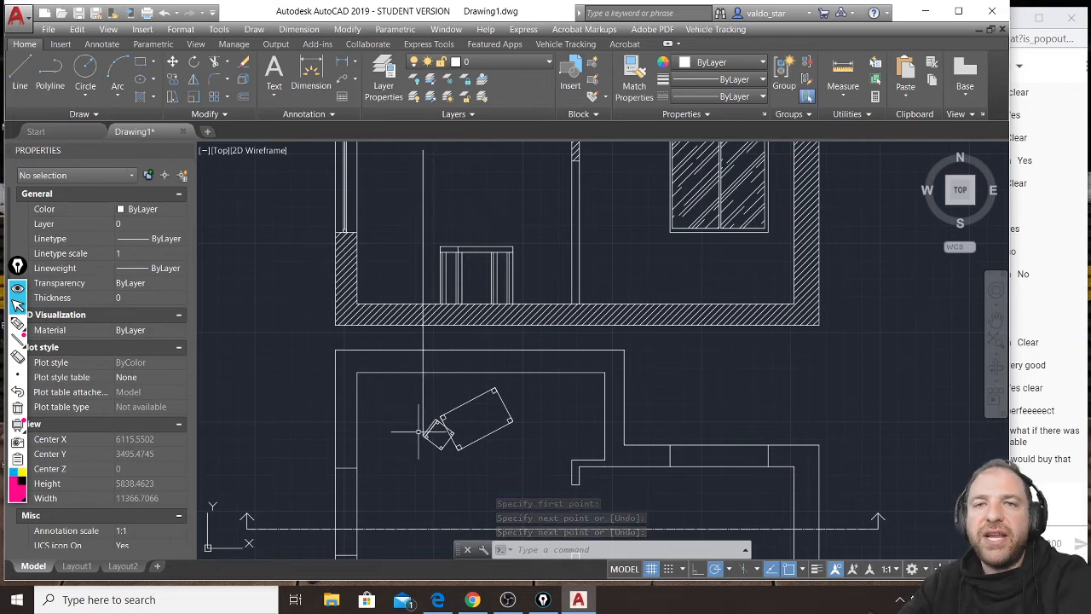
Copy the vertical projection line from the chair's leftmost corner to the three outer corners of the adjacent backrest-side leg.
scroll(435, 445, up, 4)
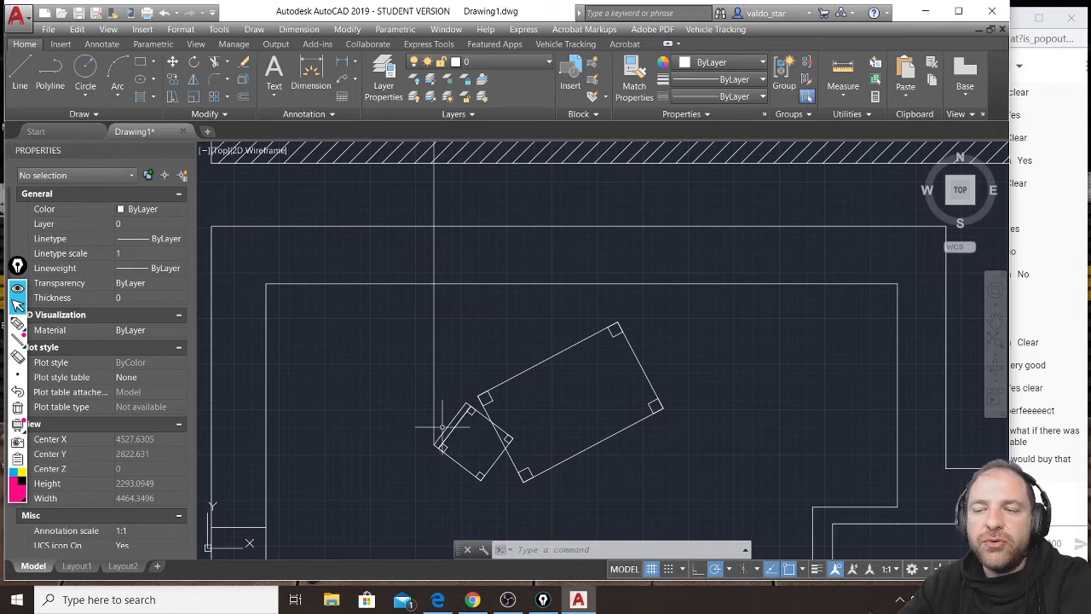
click(453, 341)
click(427, 348)
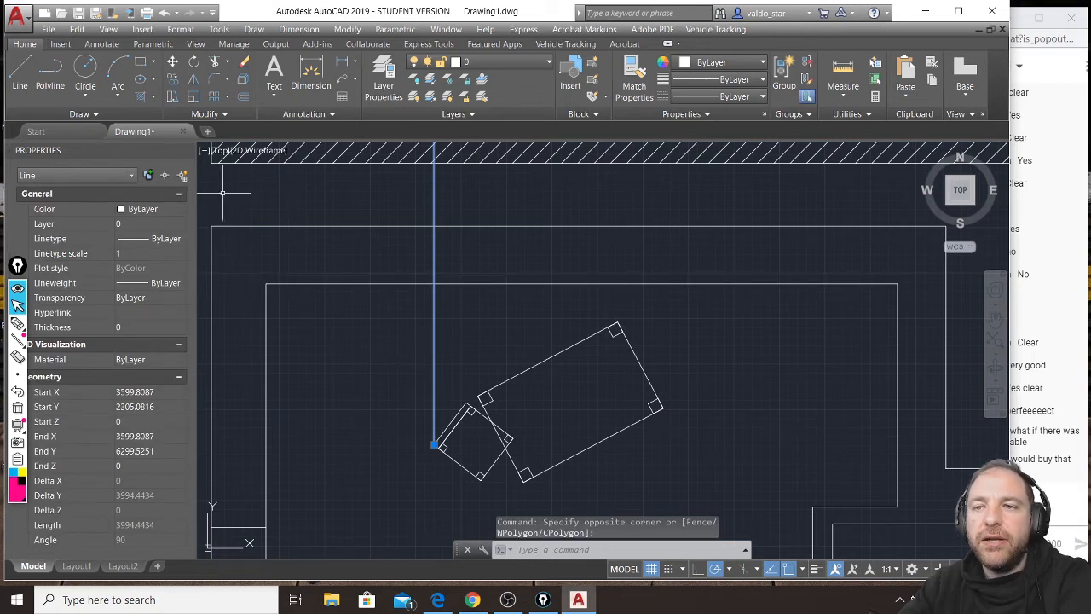
click(174, 81)
scroll(392, 401, up, 4)
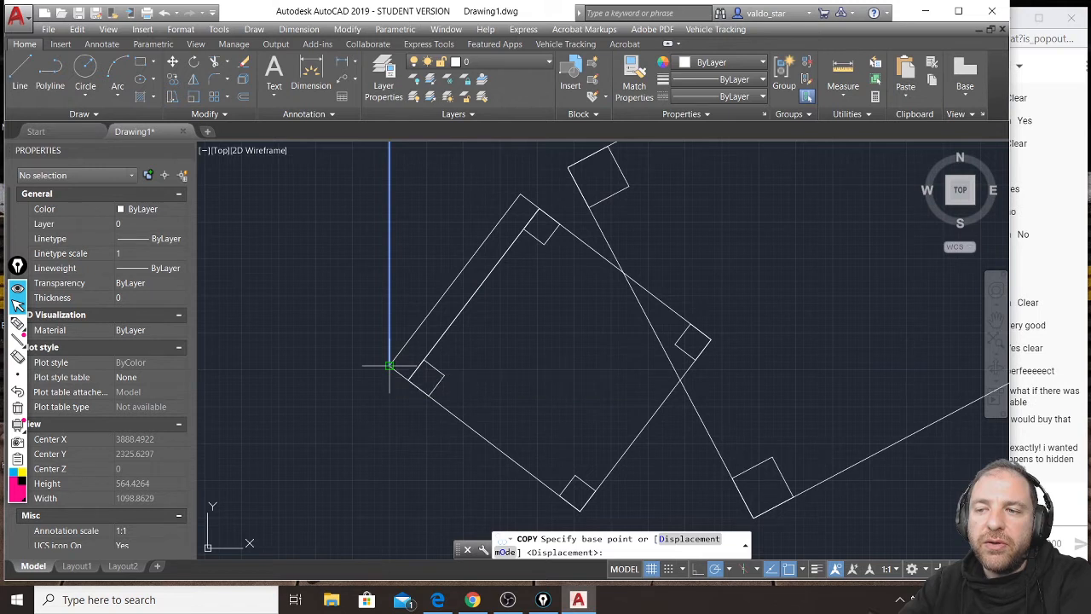
click(390, 366)
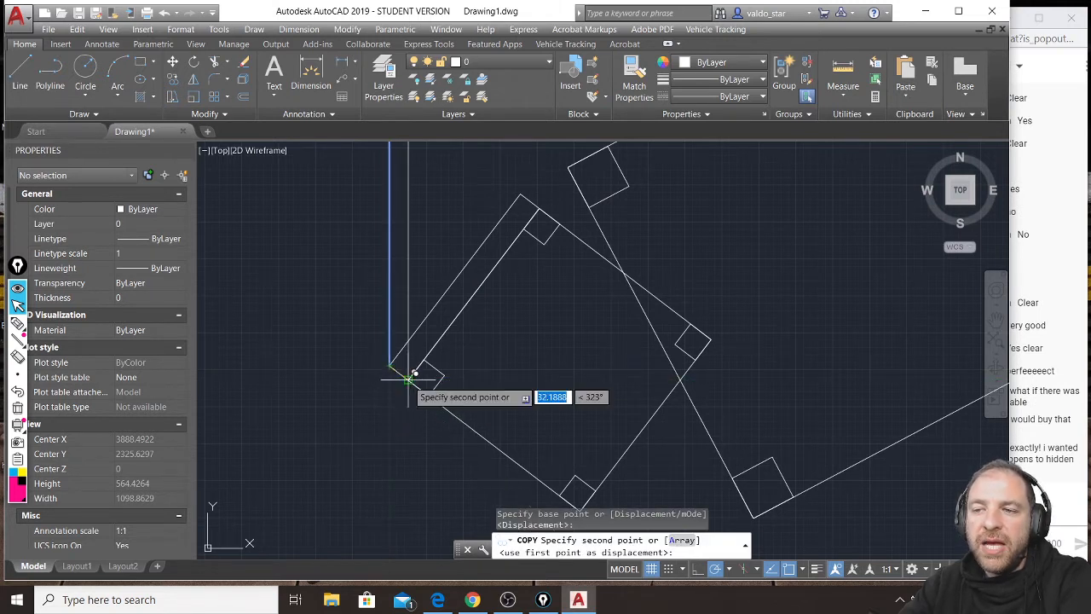
click(409, 377)
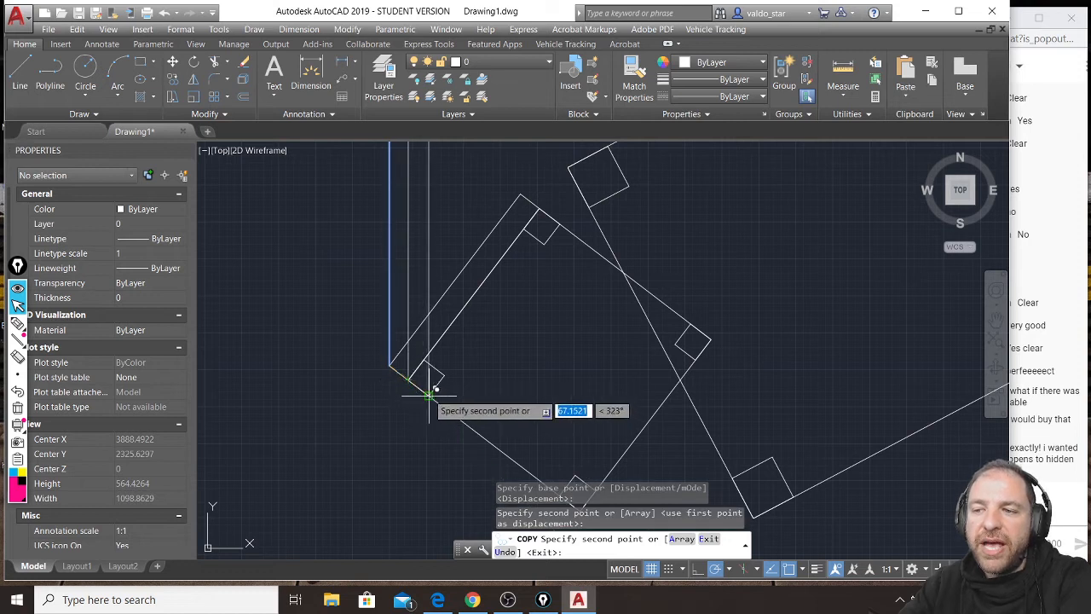
click(444, 375)
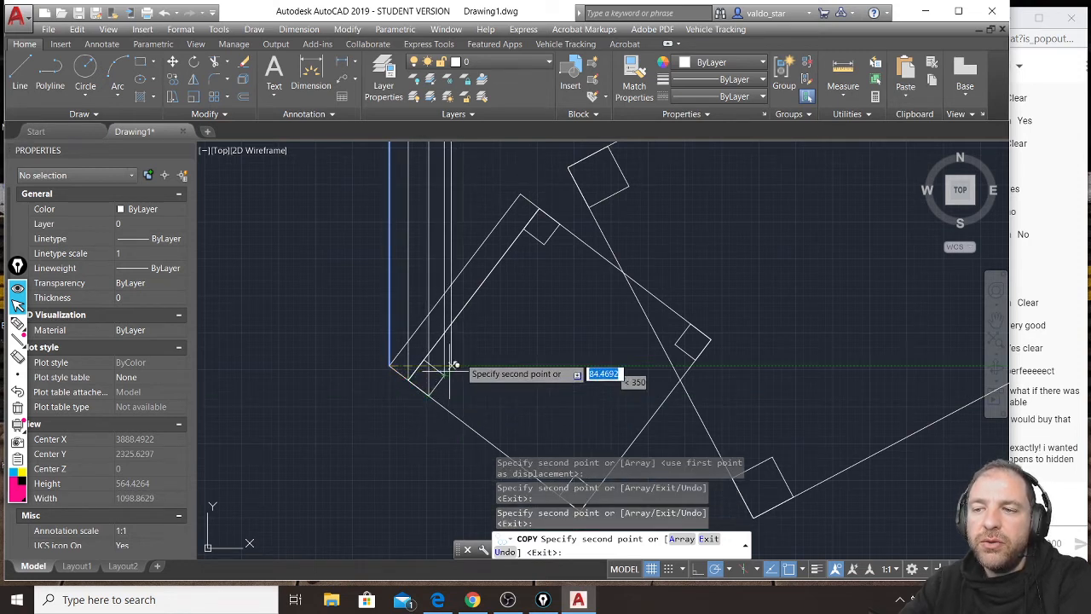
Add copies of the projection line at the corners of the other leg along the chair's backrest.
click(527, 225)
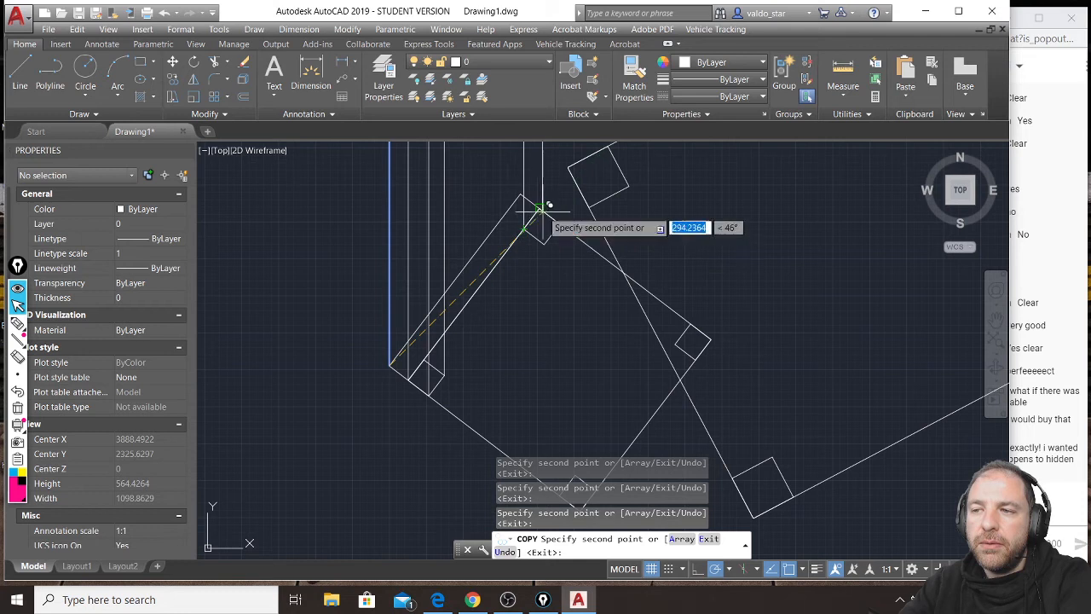
click(539, 208)
click(543, 244)
scroll(450, 248, down, 2)
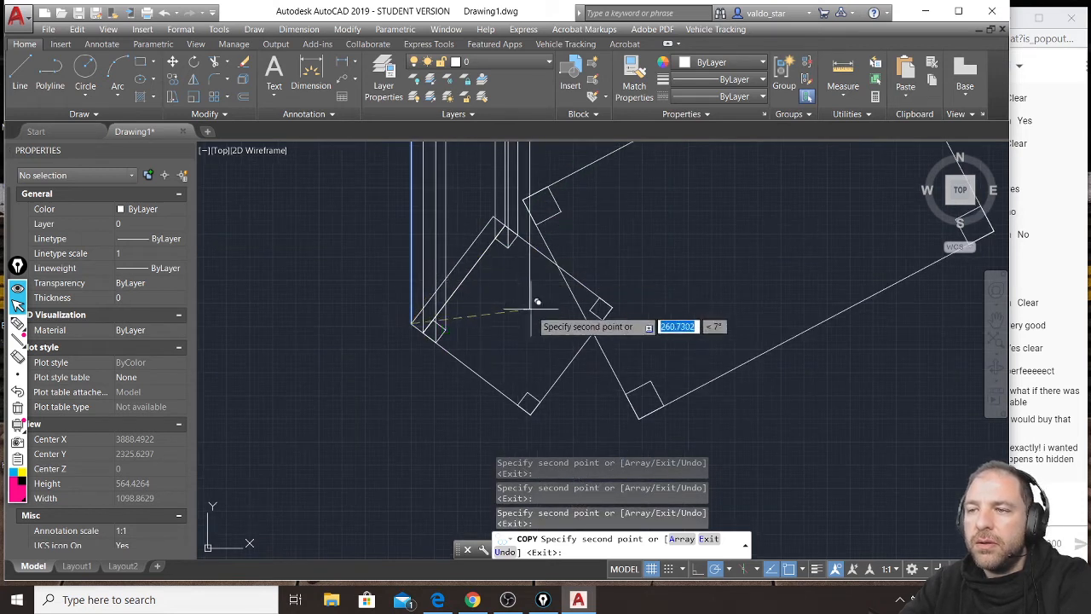
Add copies of the projection line at the corners of the two front legs, one partly beneath the table.
click(518, 405)
click(530, 414)
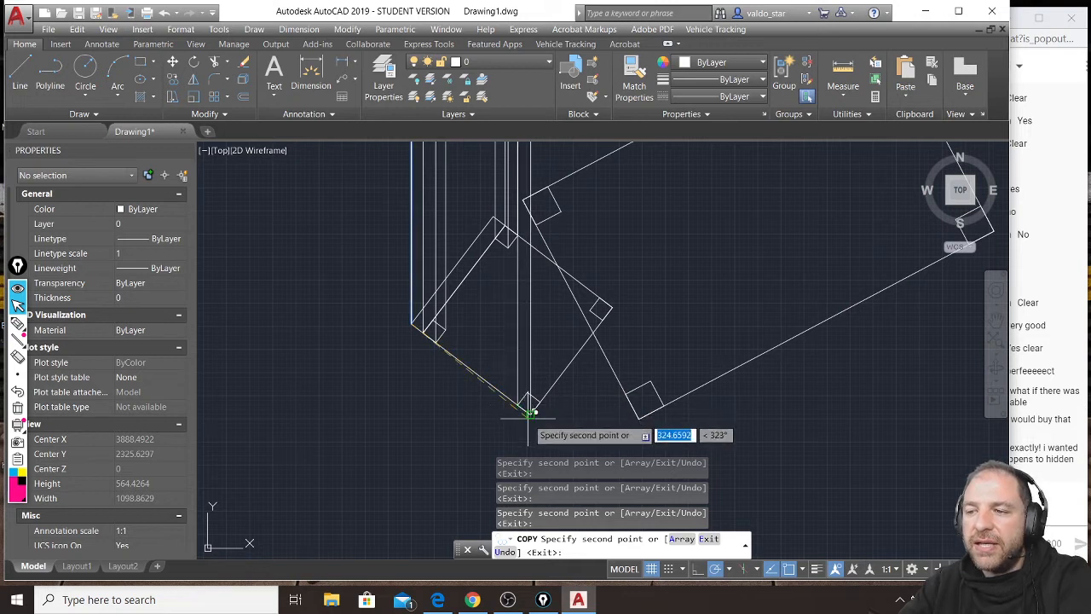
click(594, 310)
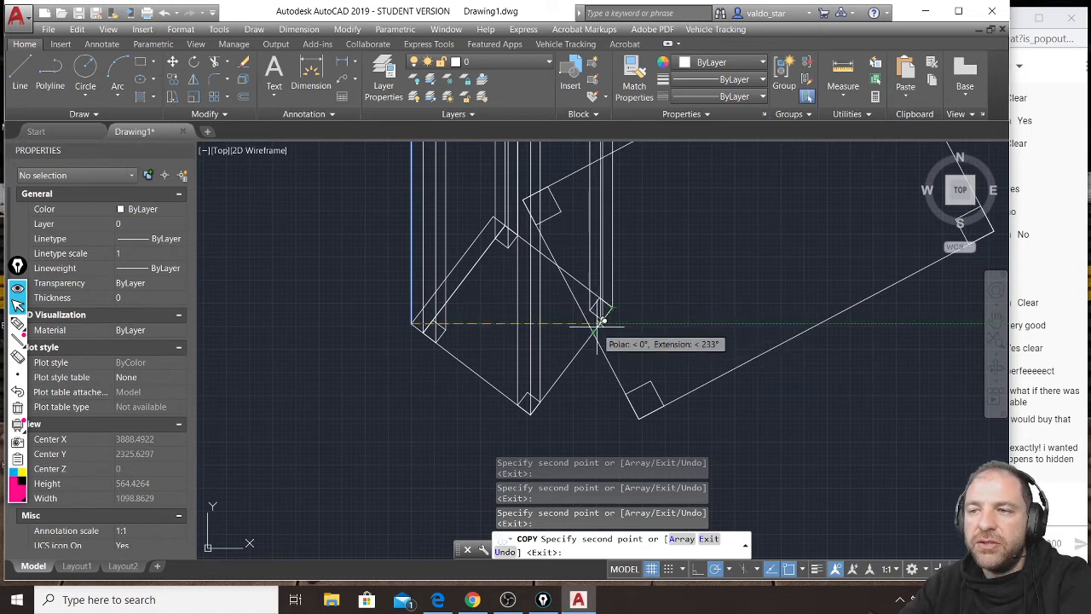
key(Escape)
key(Escape)
key(Escape)
scroll(506, 197, up, 2)
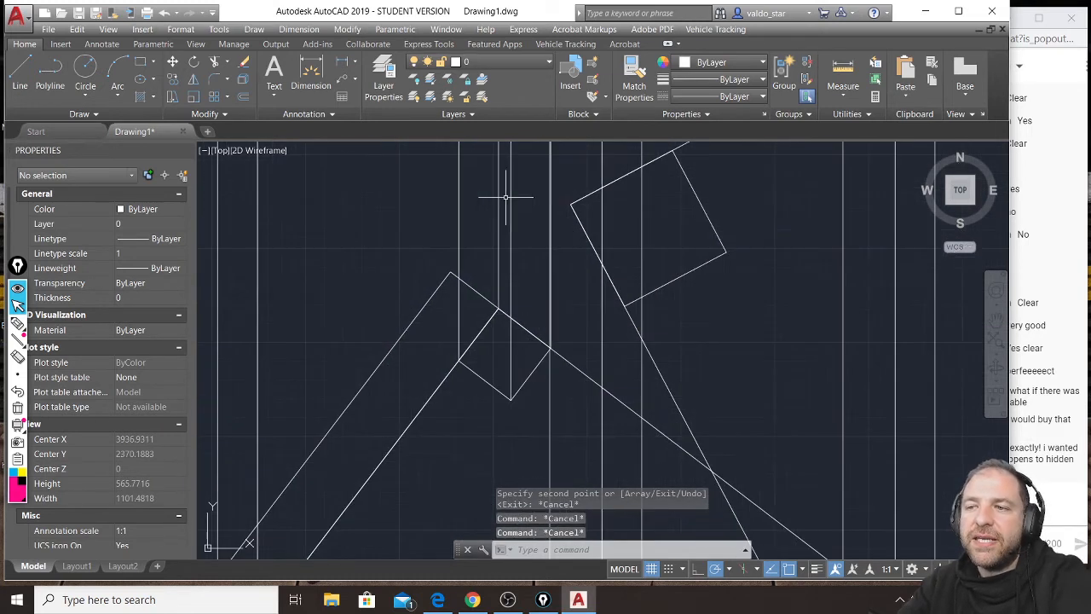
click(498, 290)
scroll(490, 317, down, 3)
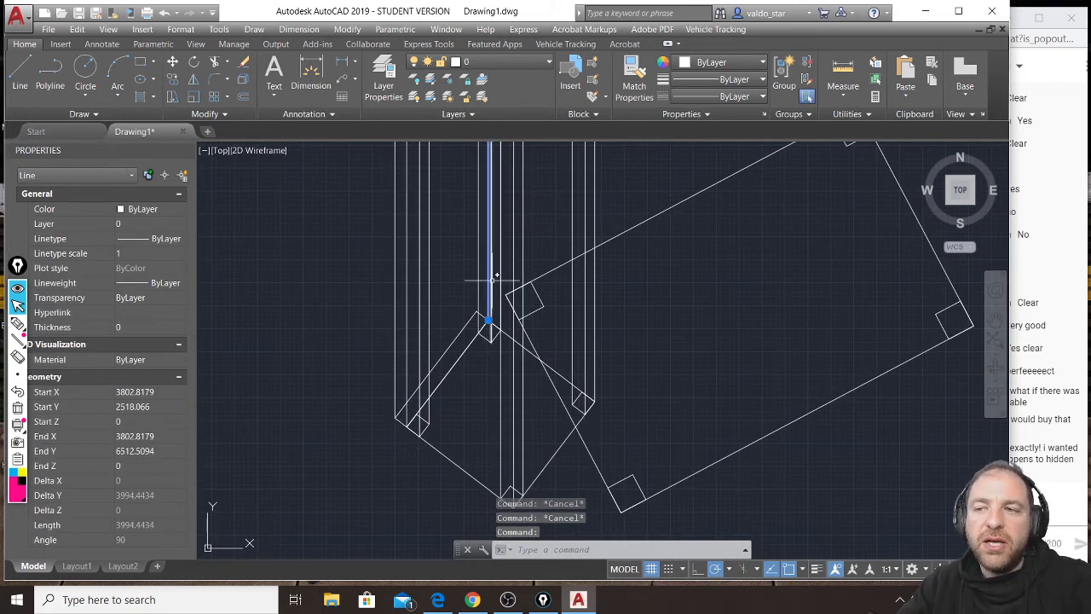
middle_drag(491, 191, 487, 308)
scroll(489, 307, down, 2)
middle_drag(506, 205, 502, 408)
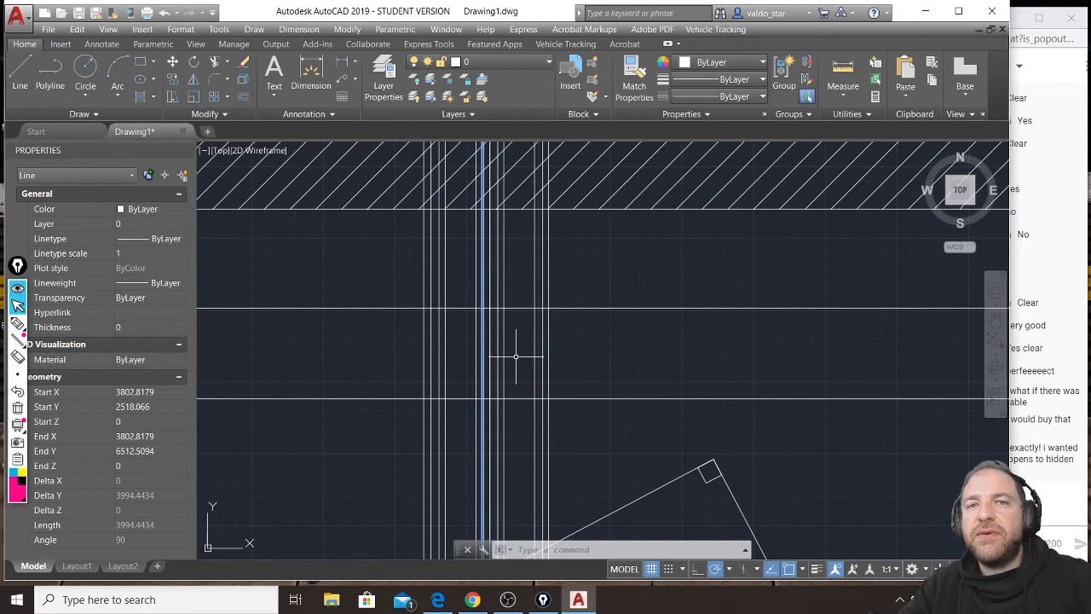
scroll(567, 260, down, 3)
scroll(567, 248, down, 3)
middle_drag(550, 171, 554, 317)
scroll(542, 213, up, 3)
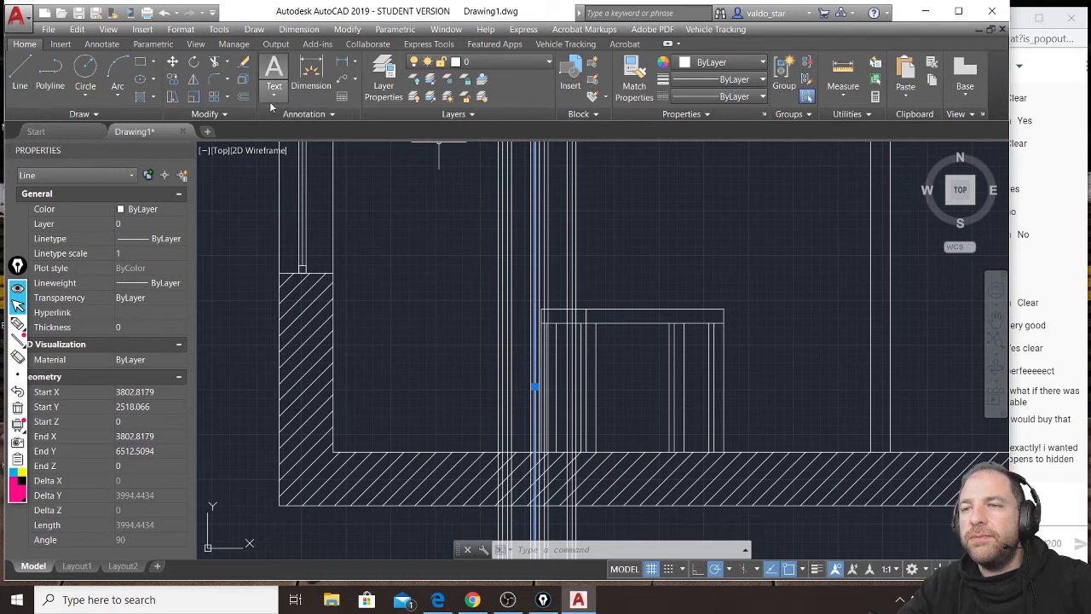
click(244, 96)
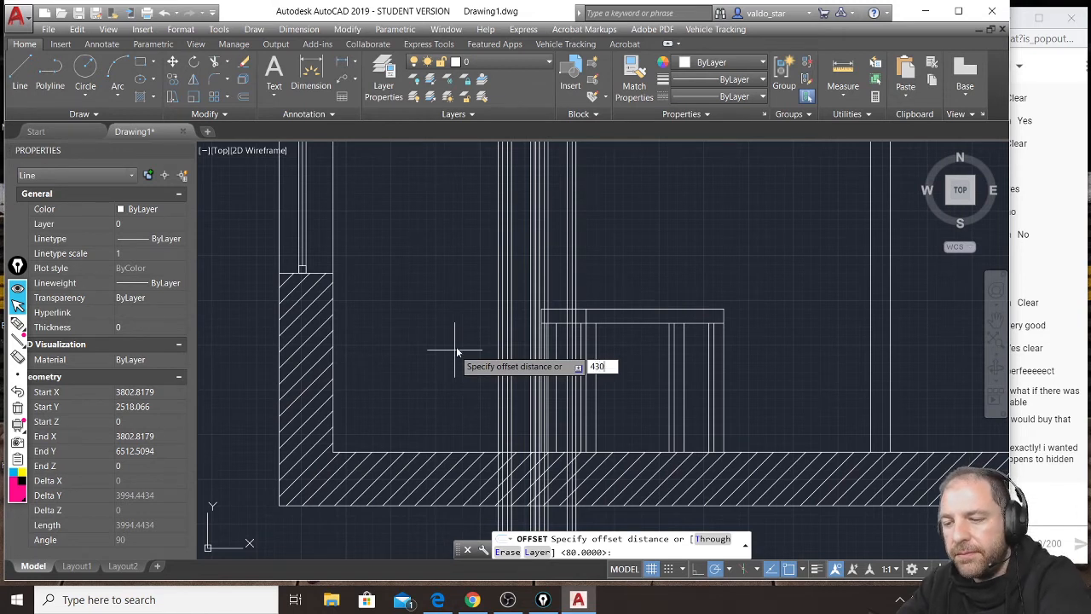
key(Return)
key(Escape)
key(Escape)
key(Escape)
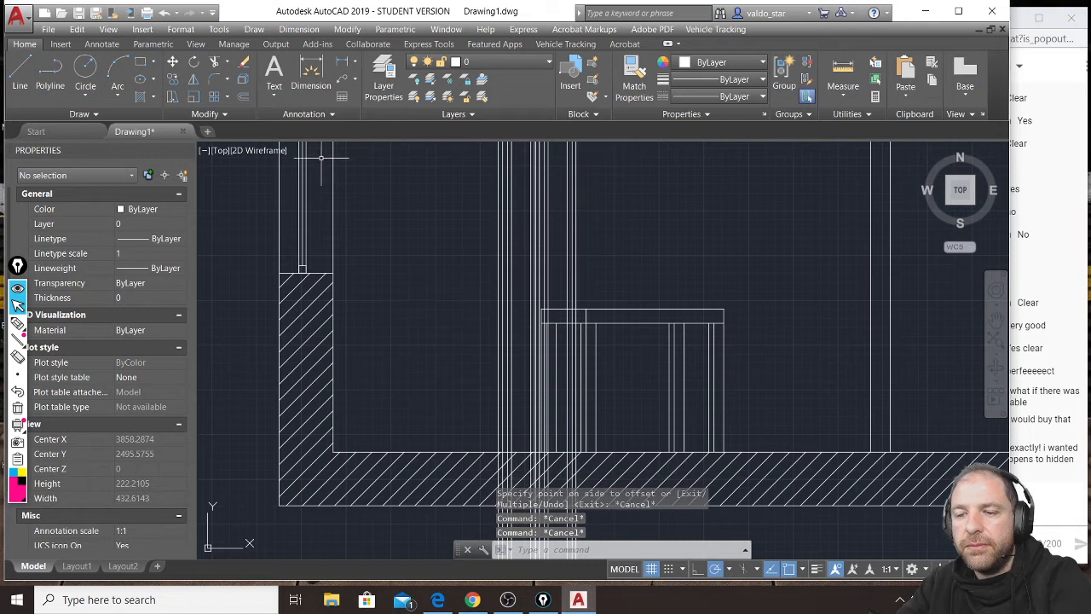
Offset the section's floor line upward by 430 to mark the chair's seat height.
click(245, 95)
text(430)
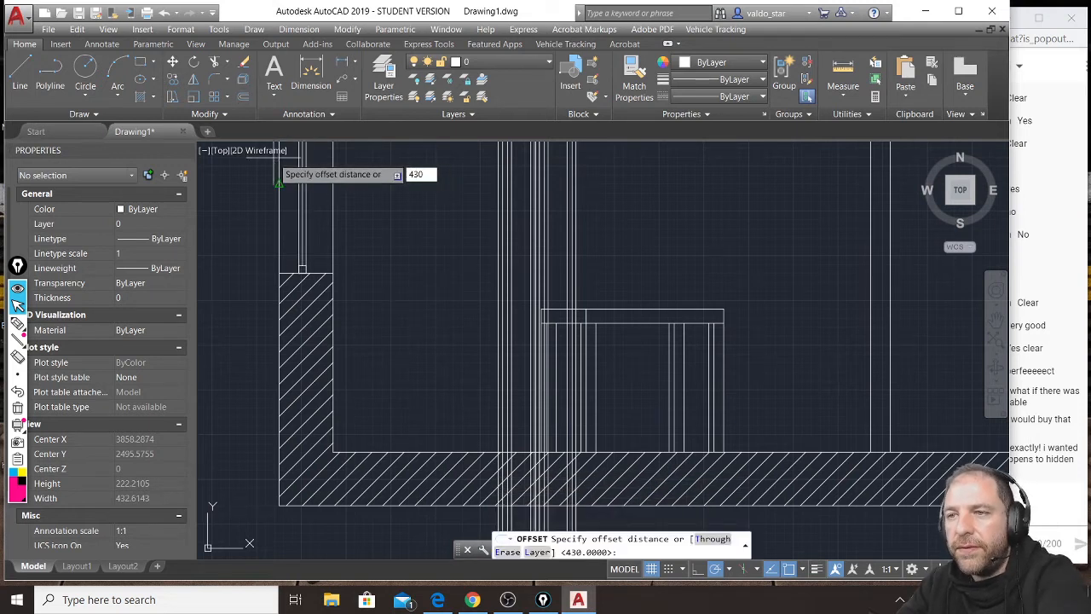
key(Return)
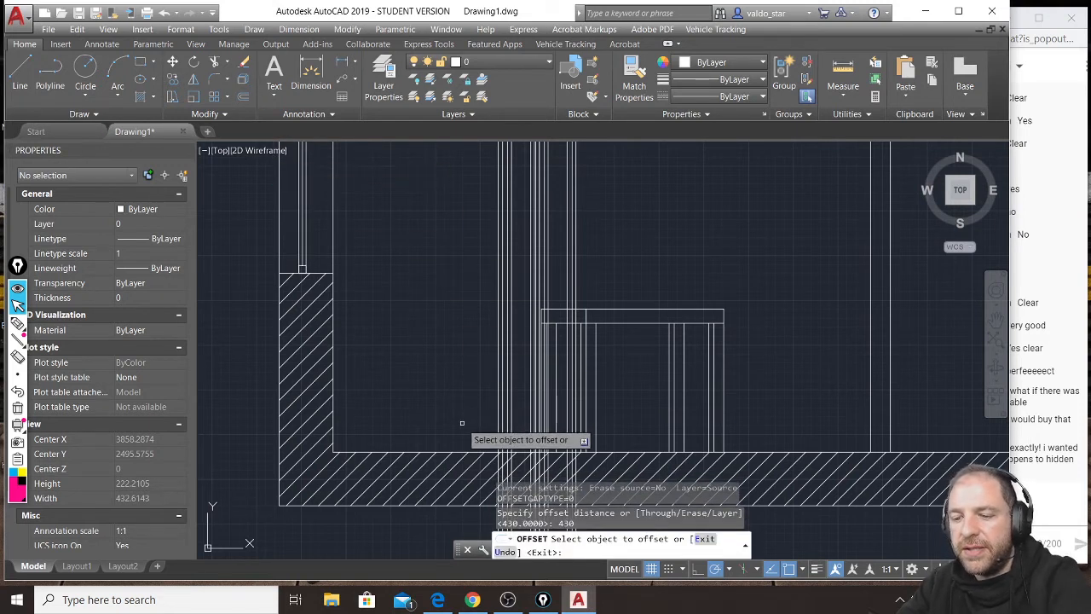
click(477, 451)
click(475, 379)
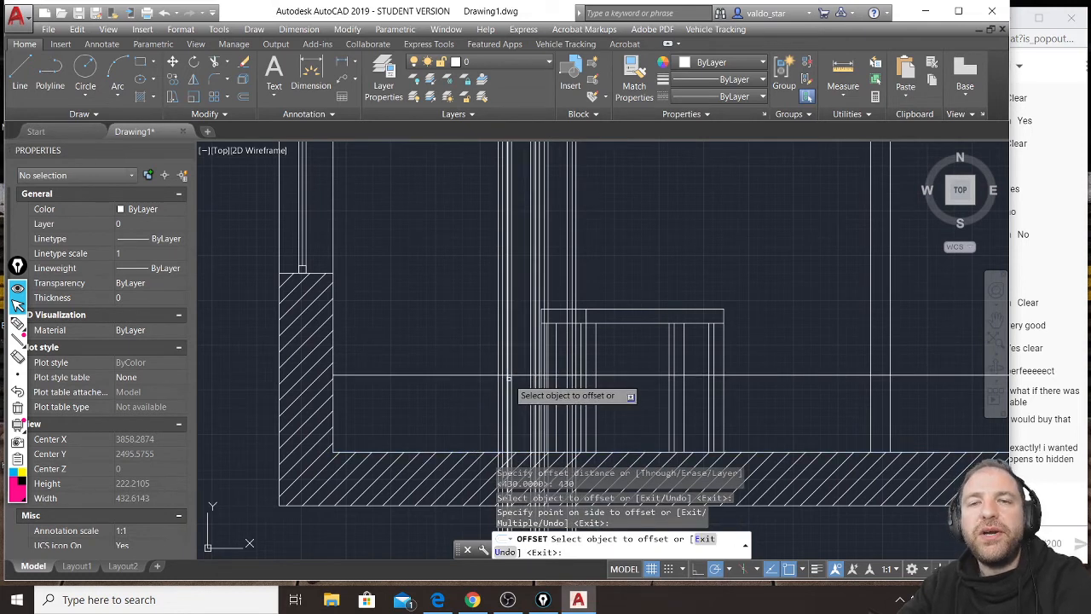
key(Return)
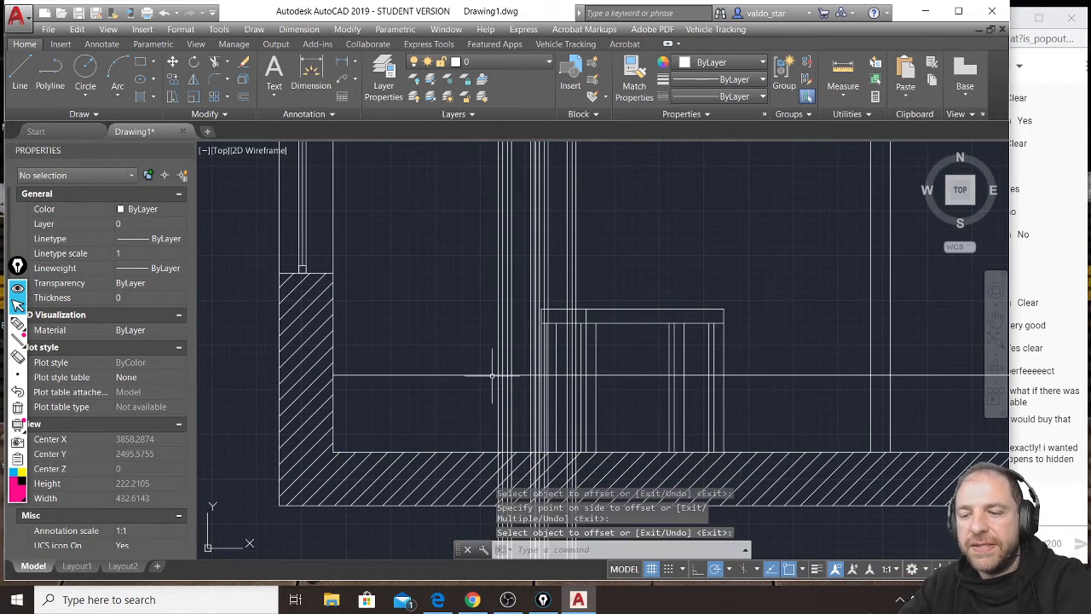
Trim the chair's projection lines below the floor line, using the floor line as the cutting edge.
middle_drag(475, 350, 460, 245)
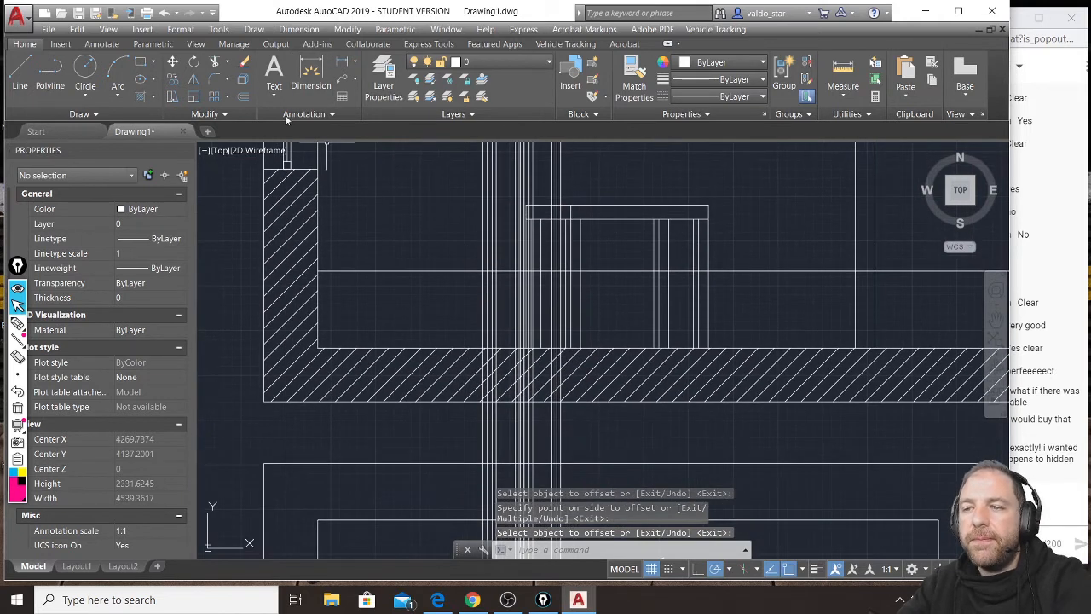
click(216, 63)
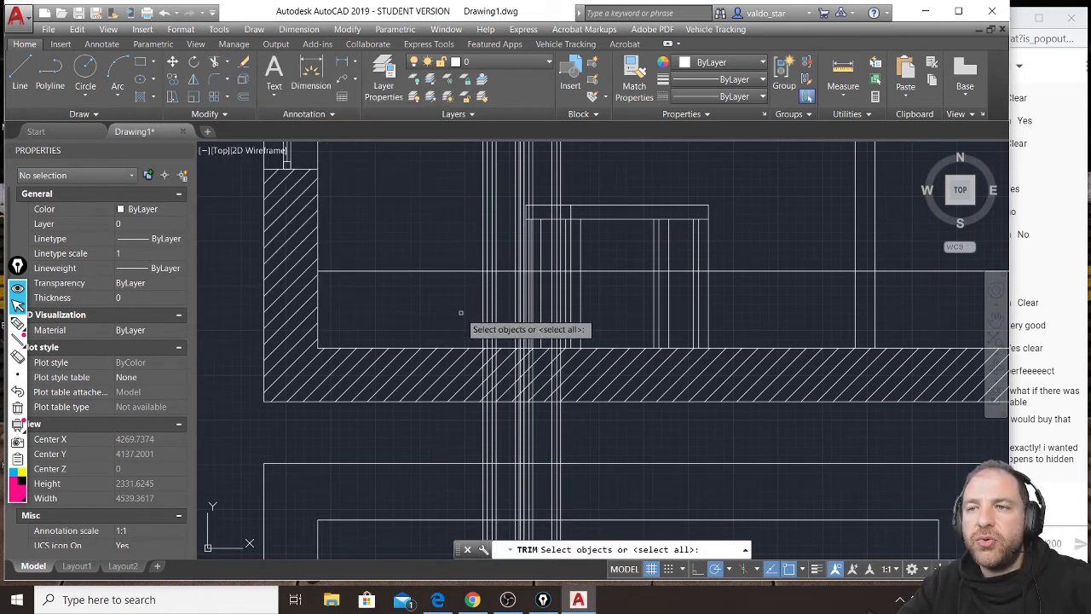
key(Escape)
key(Escape)
click(460, 348)
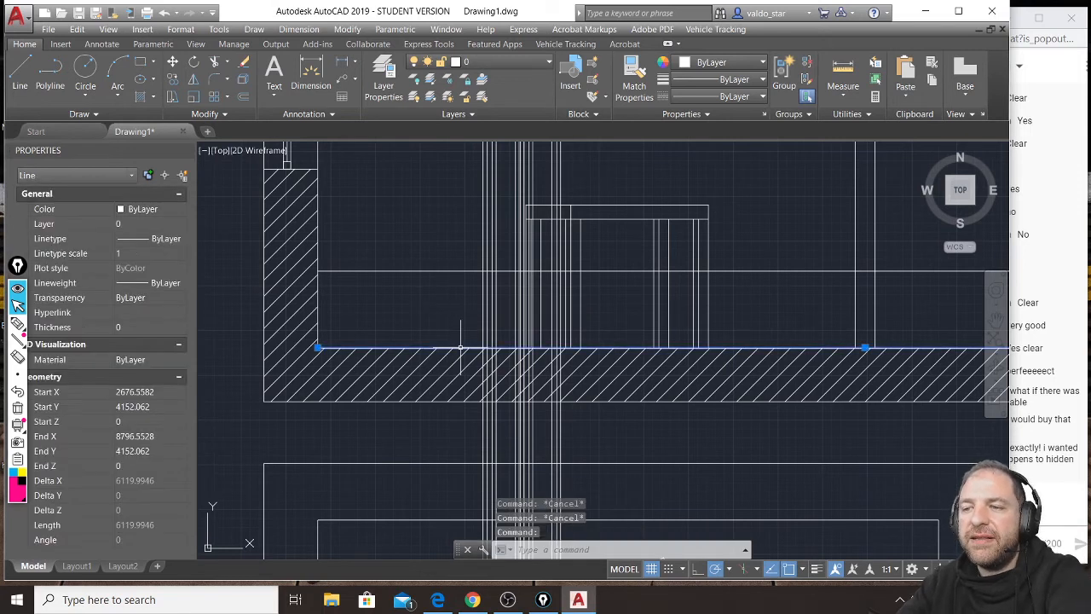
click(216, 63)
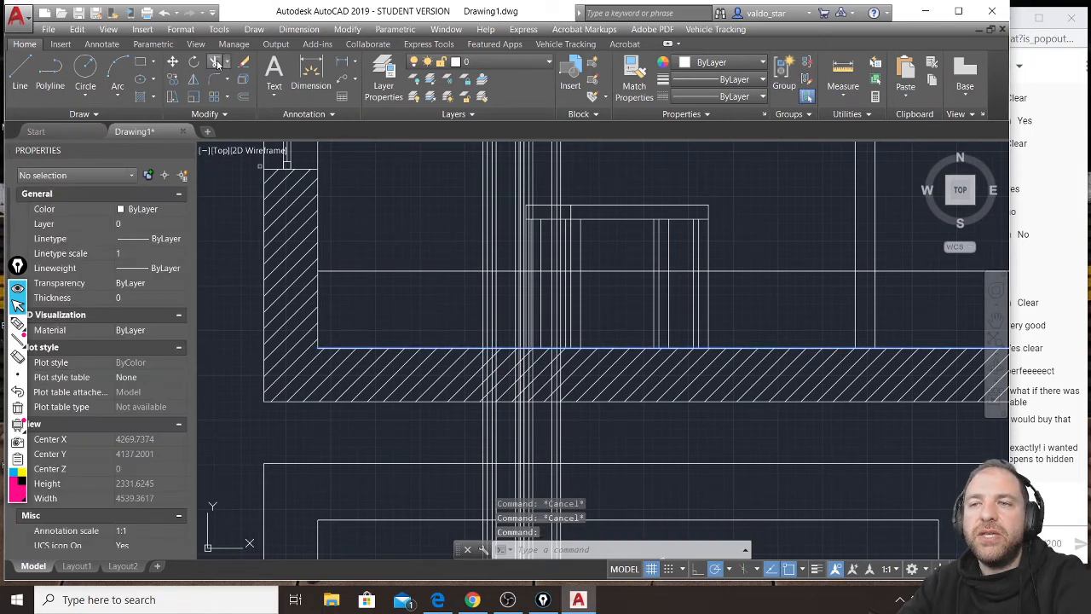
click(616, 432)
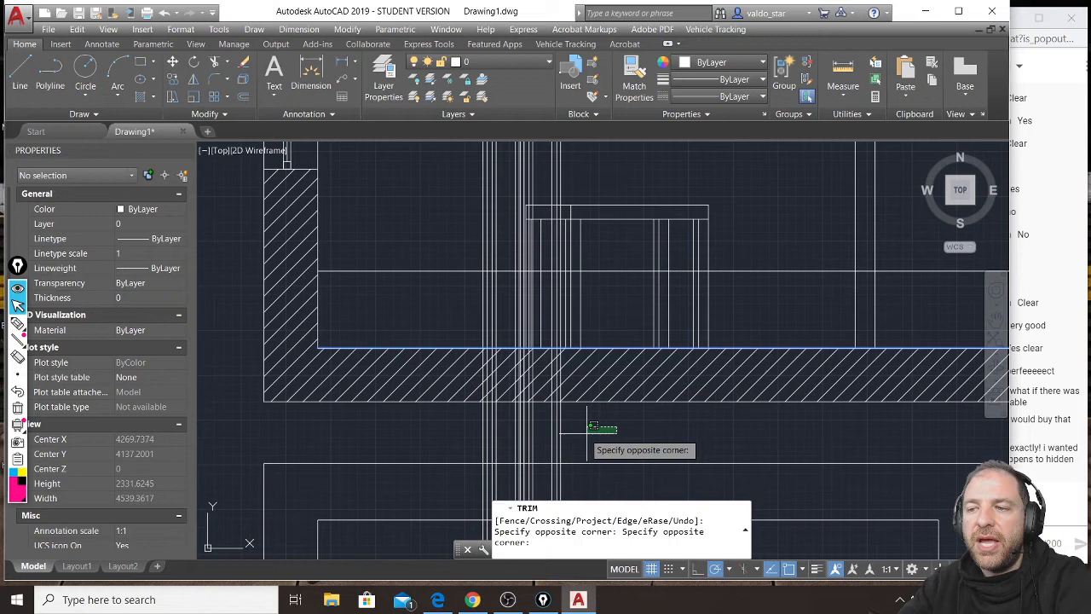
click(461, 440)
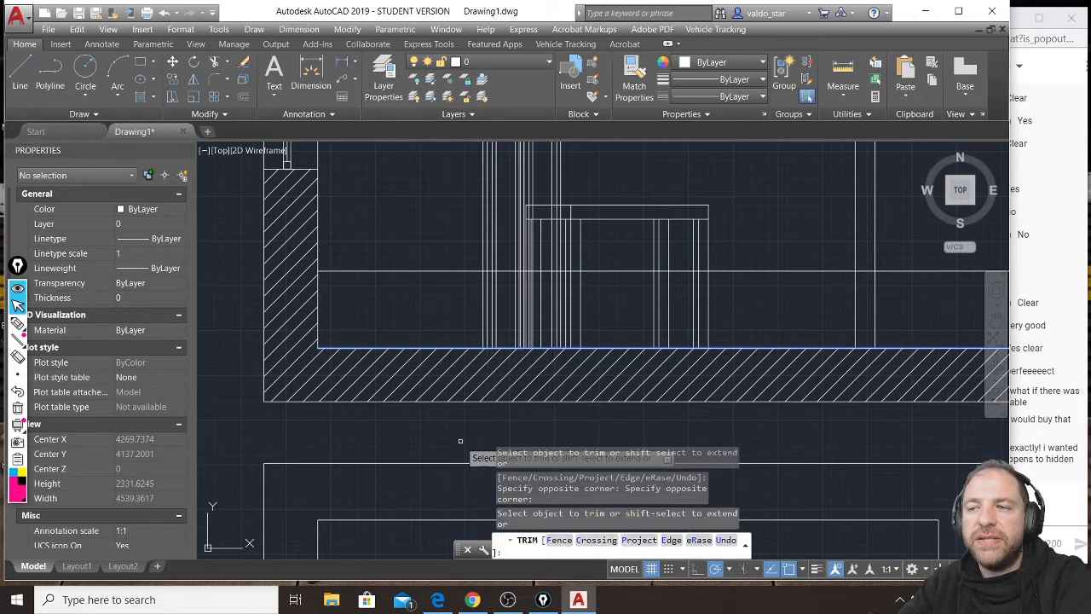
key(Return)
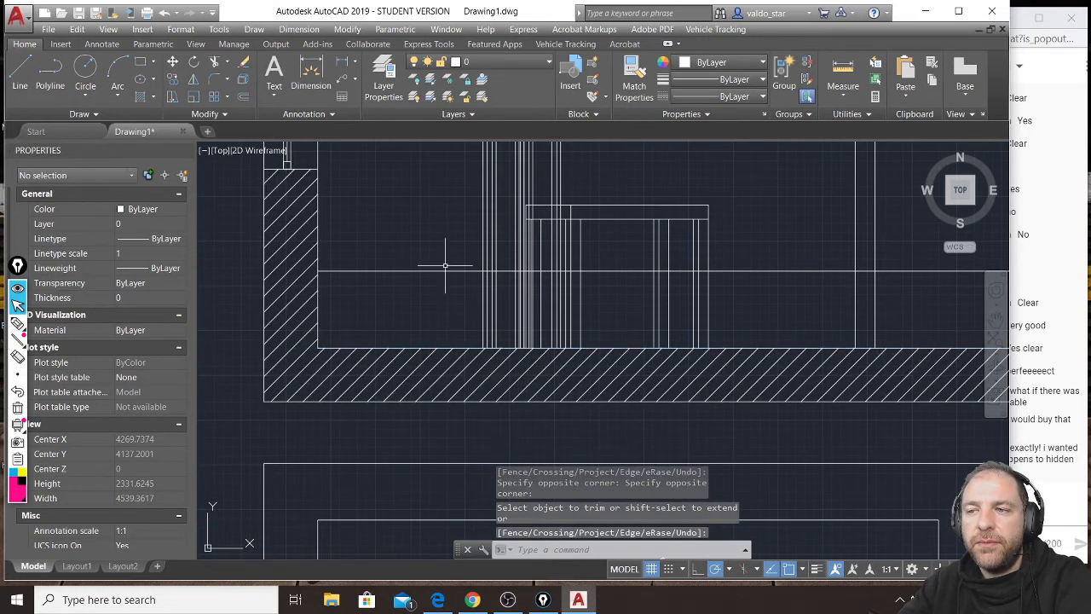
Trim the projection lines of the chair leg beneath the table above the seat-height line.
click(452, 217)
click(432, 285)
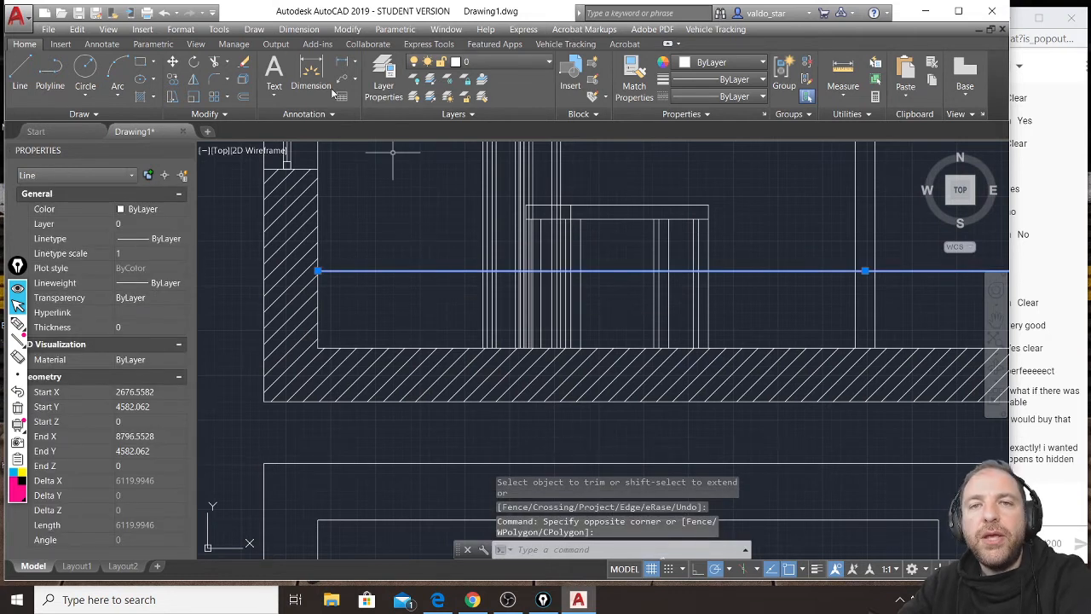
click(216, 63)
middle_drag(567, 219, 567, 279)
scroll(554, 249, up, 4)
click(621, 236)
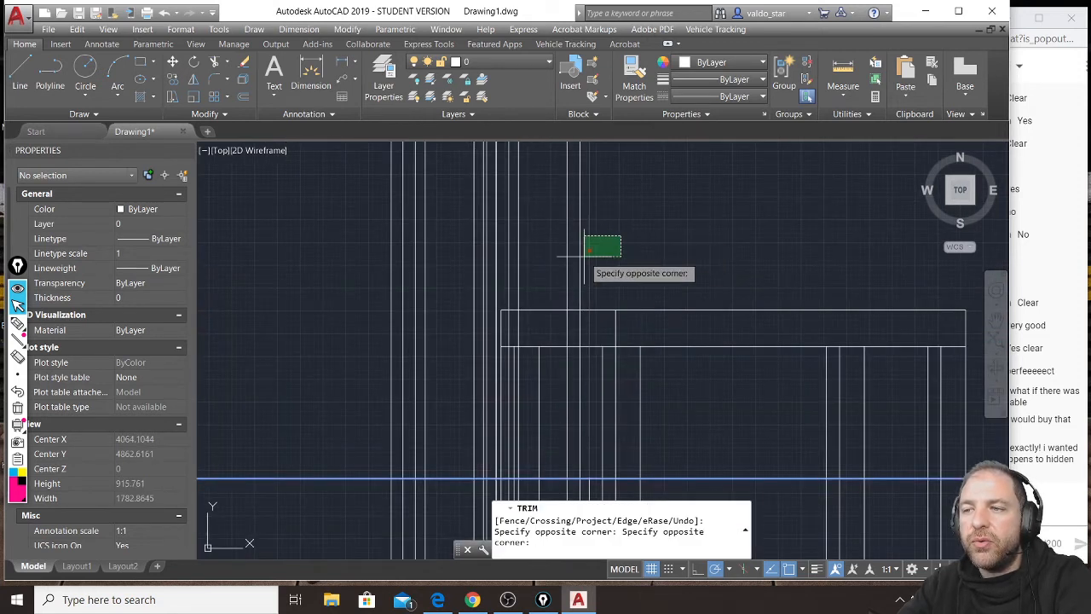
click(562, 264)
scroll(562, 266, down, 2)
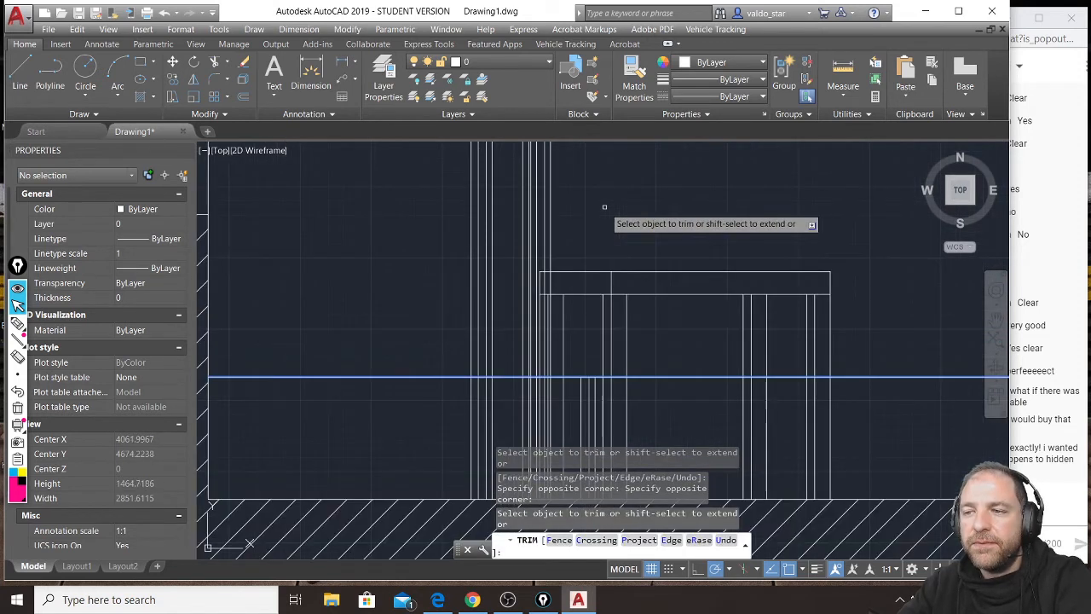
Trim the projection lines of the chair's leftmost rear leg above the seat-height line, keeping the two outer backrest lines.
middle_drag(583, 365, 580, 219)
scroll(511, 259, down, 2)
mouse_move(512, 258)
middle_down()
mouse_move(526, 313)
mouse_move(515, 214)
middle_up()
scroll(515, 214, down, 2)
middle_drag(554, 331, 536, 230)
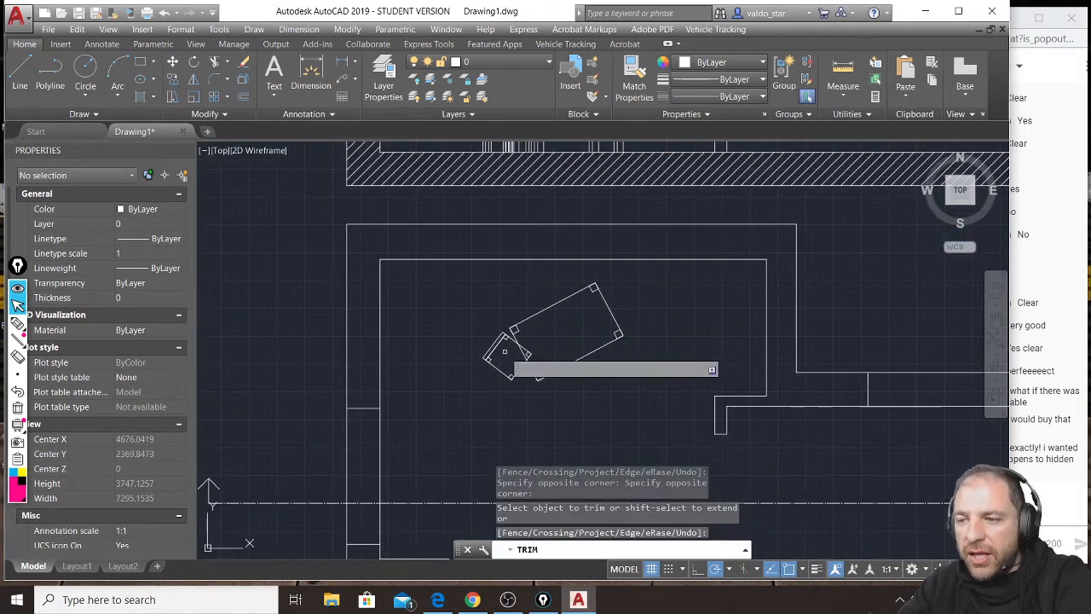
scroll(500, 347, up, 2)
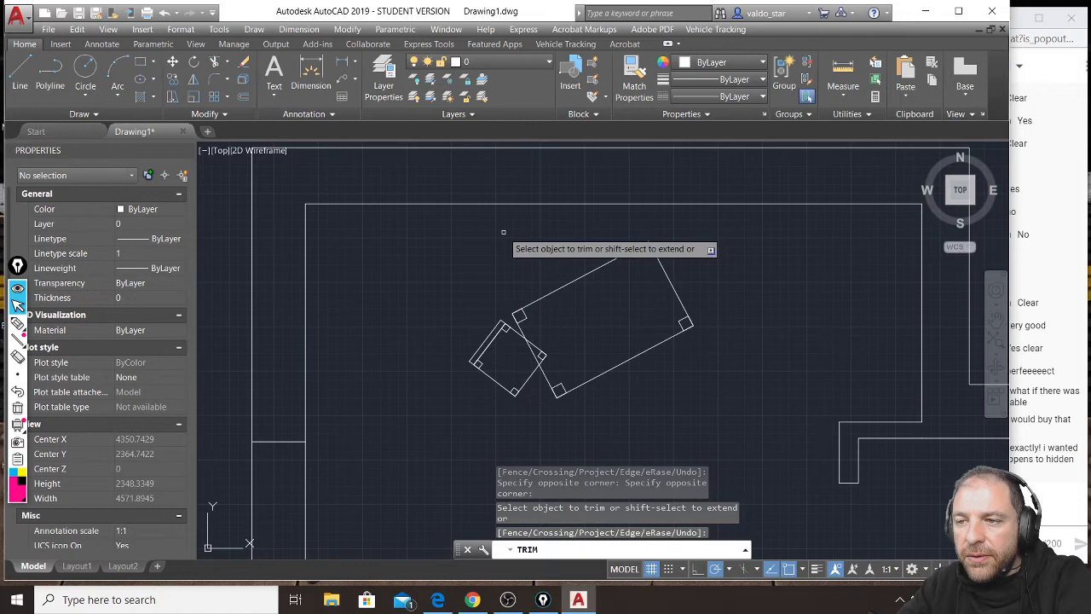
middle_drag(520, 254, 535, 321)
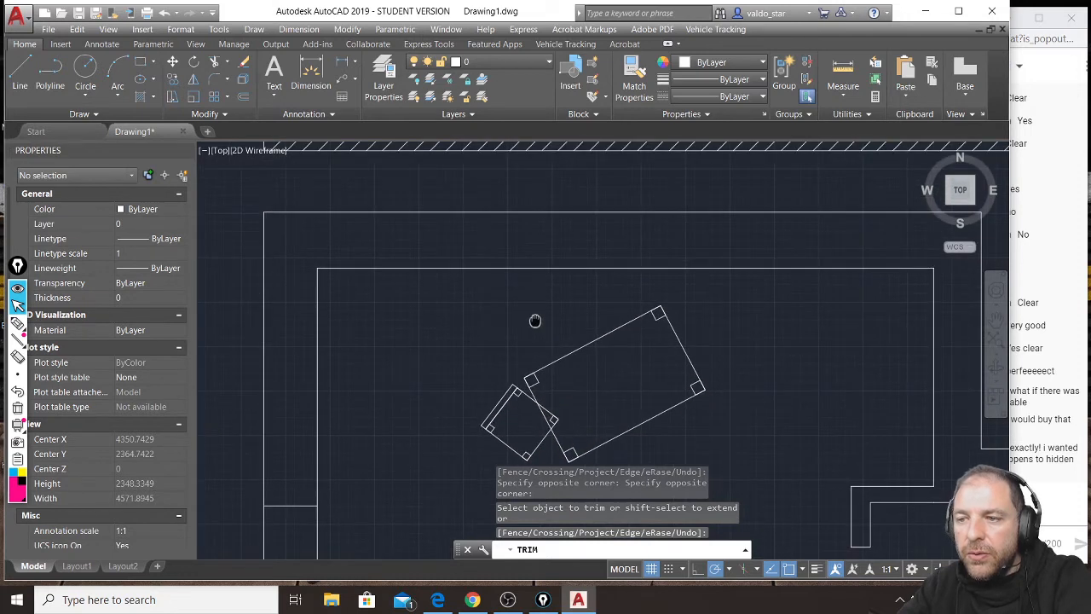
scroll(528, 220, up, 5)
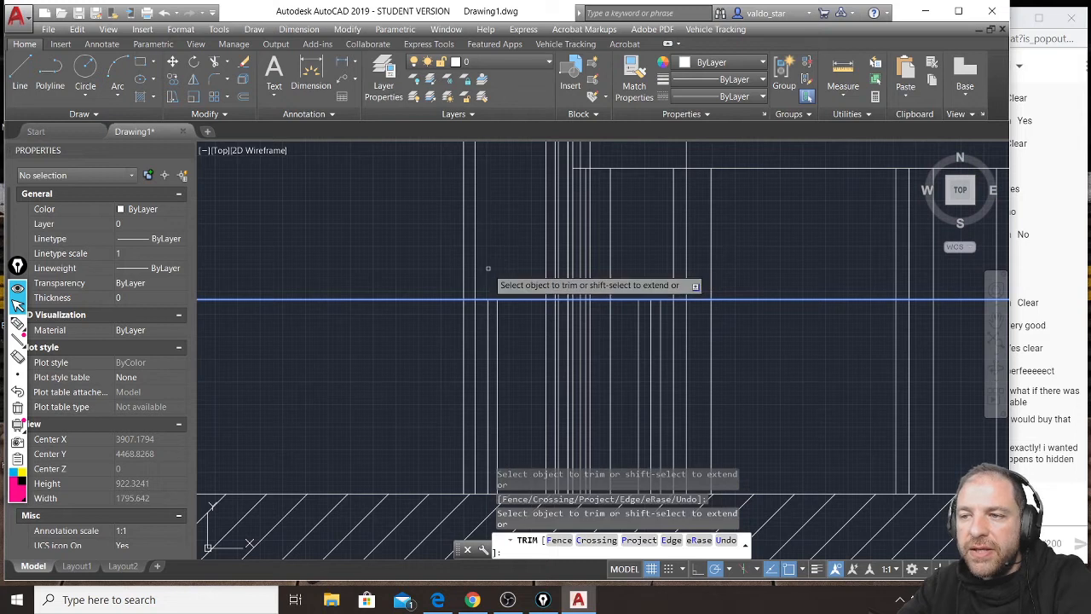
Check the chair's corners in the plan and trim the middle legs' projection lines above the seat-height line, keeping the backrest lines.
scroll(498, 208, down, 4)
middle_drag(543, 266, 548, 152)
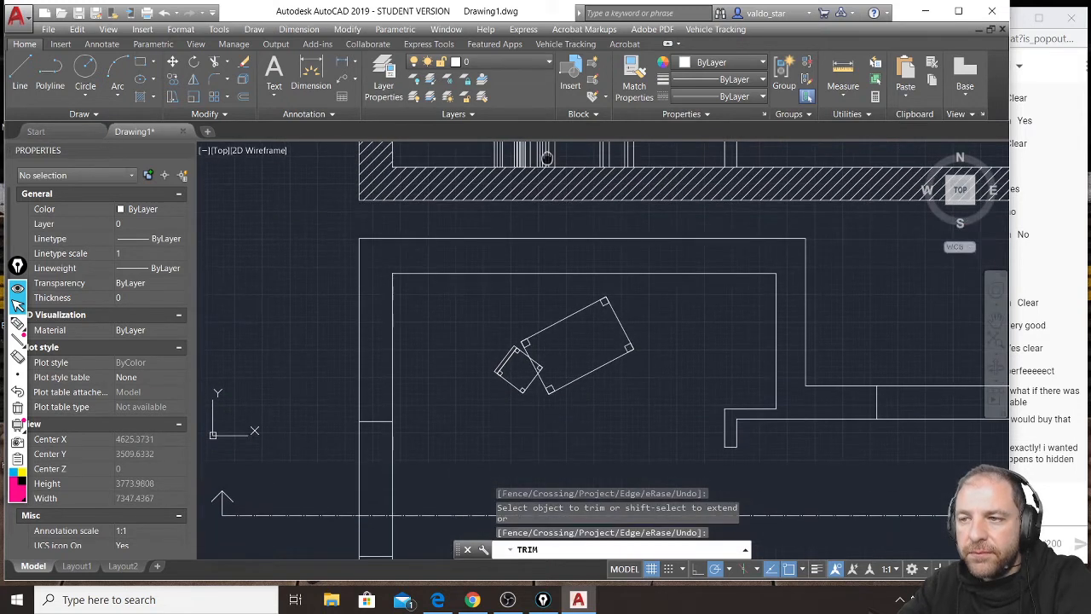
scroll(516, 362, up, 6)
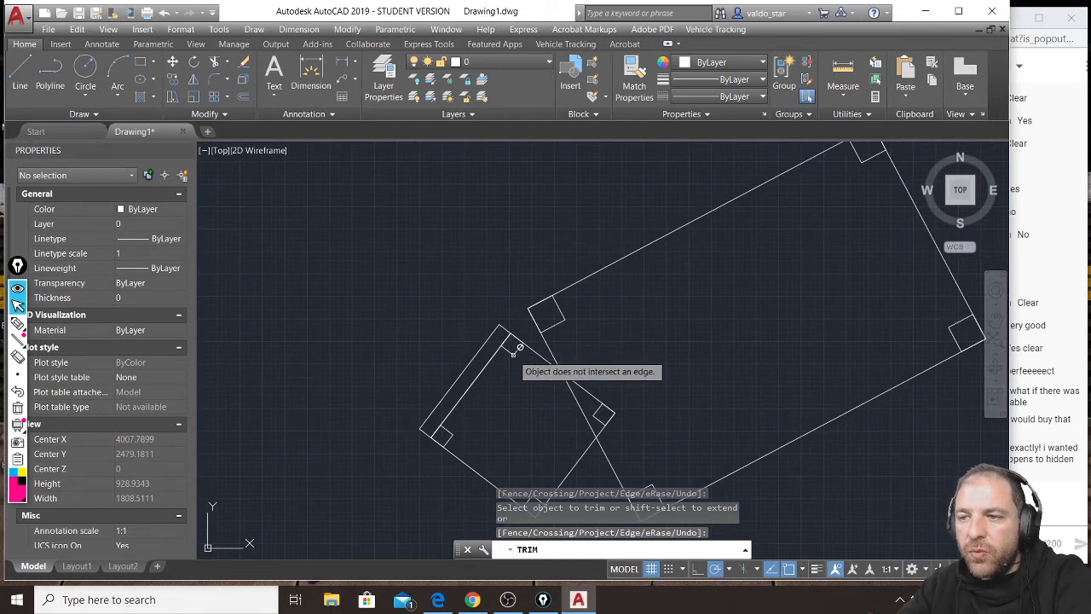
middle_drag(526, 214, 504, 459)
scroll(516, 208, up, 2)
scroll(505, 166, down, 2)
middle_drag(505, 166, 507, 327)
middle_drag(491, 183, 492, 399)
scroll(494, 256, up, 2)
scroll(485, 173, up, 4)
middle_drag(485, 173, 458, 378)
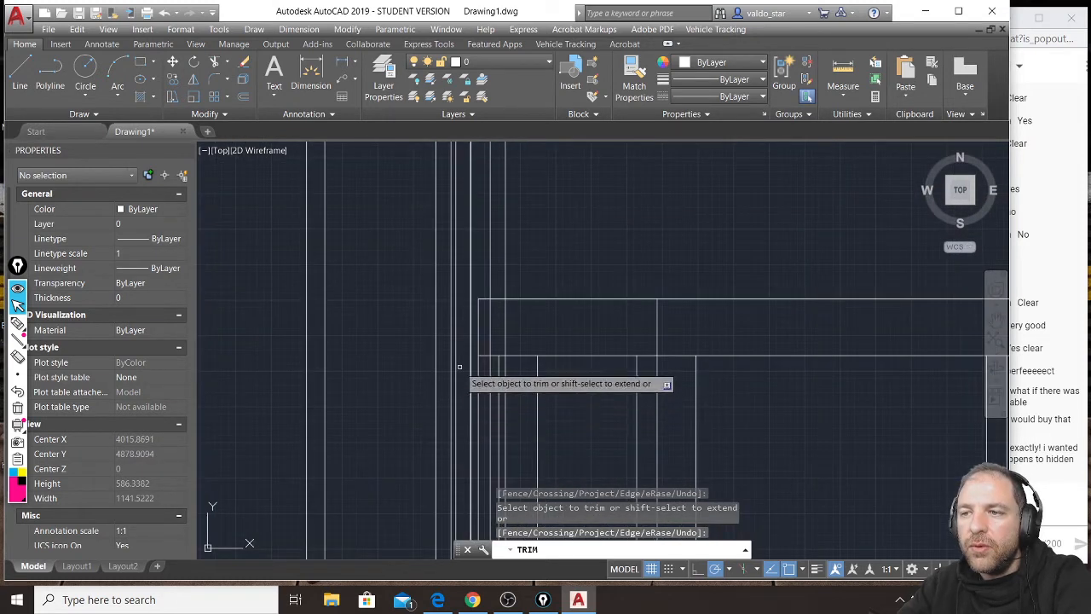
middle_drag(457, 231, 451, 399)
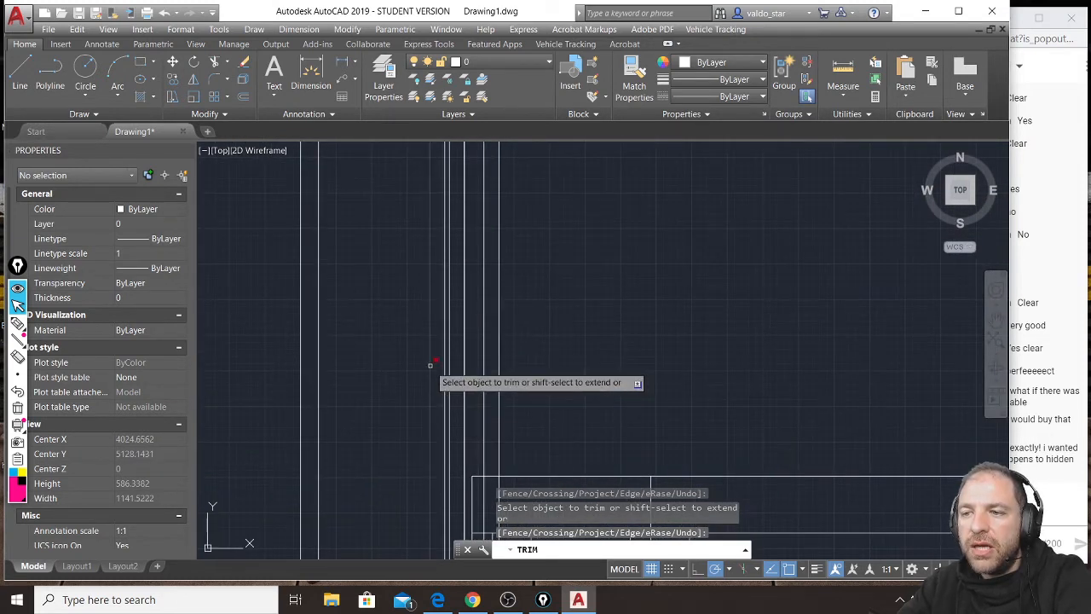
click(433, 368)
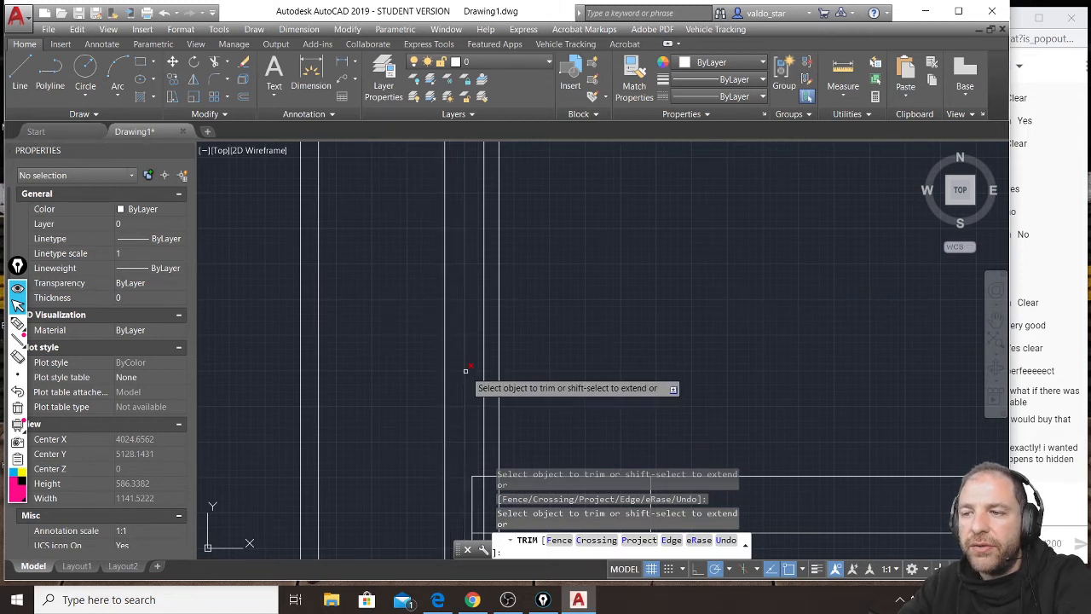
scroll(500, 328, down, 2)
click(517, 329)
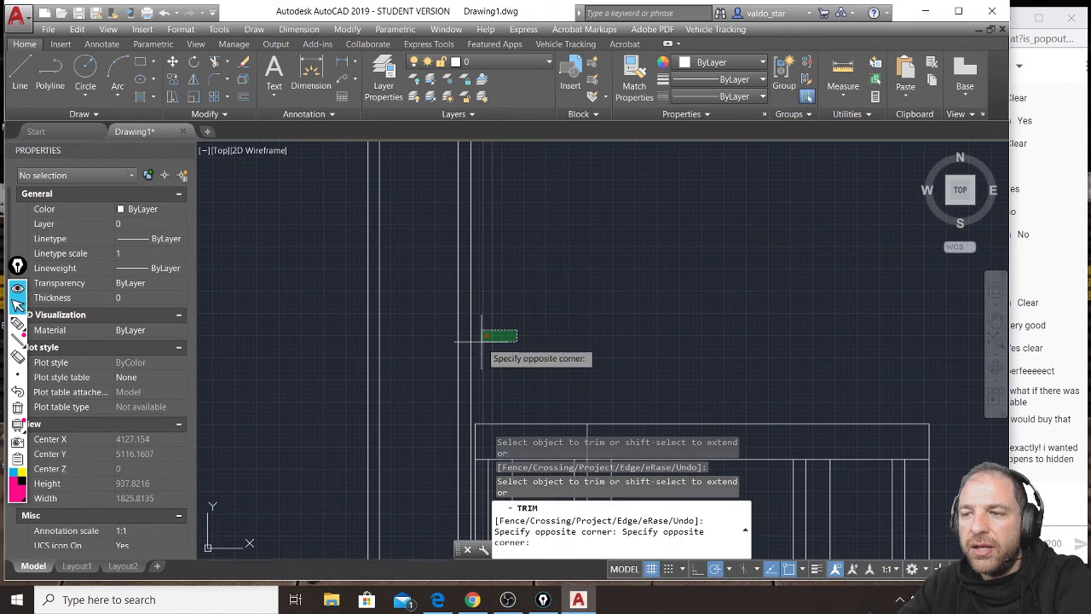
click(483, 336)
Trim the extra projection line nearest the table above the seat-height line, leaving one tall line for the backrest's corner.
scroll(516, 247, down, 2)
middle_drag(506, 320, 511, 216)
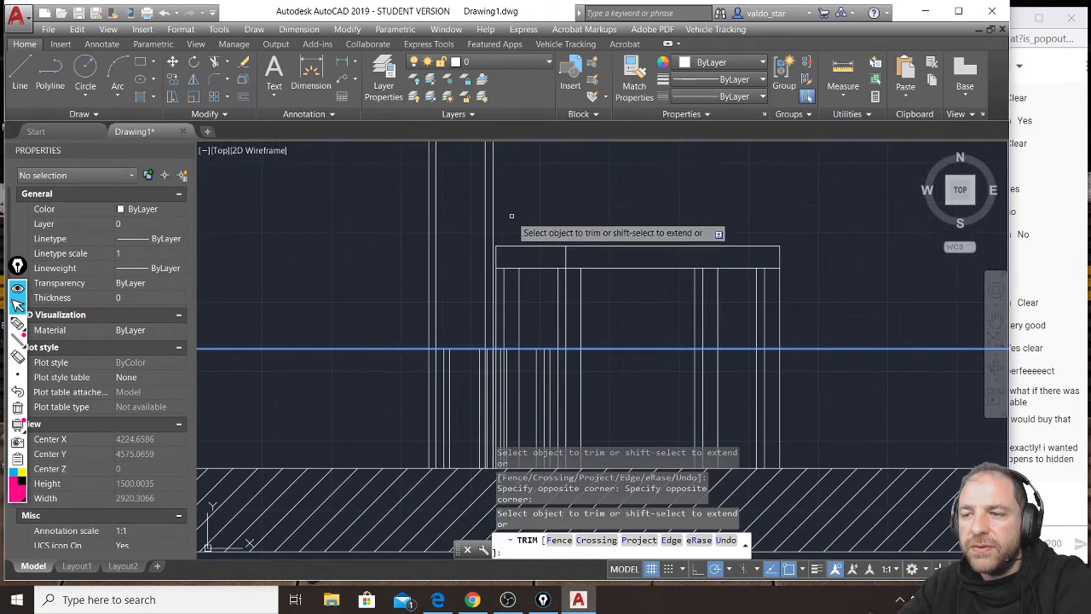
click(491, 220)
click(492, 220)
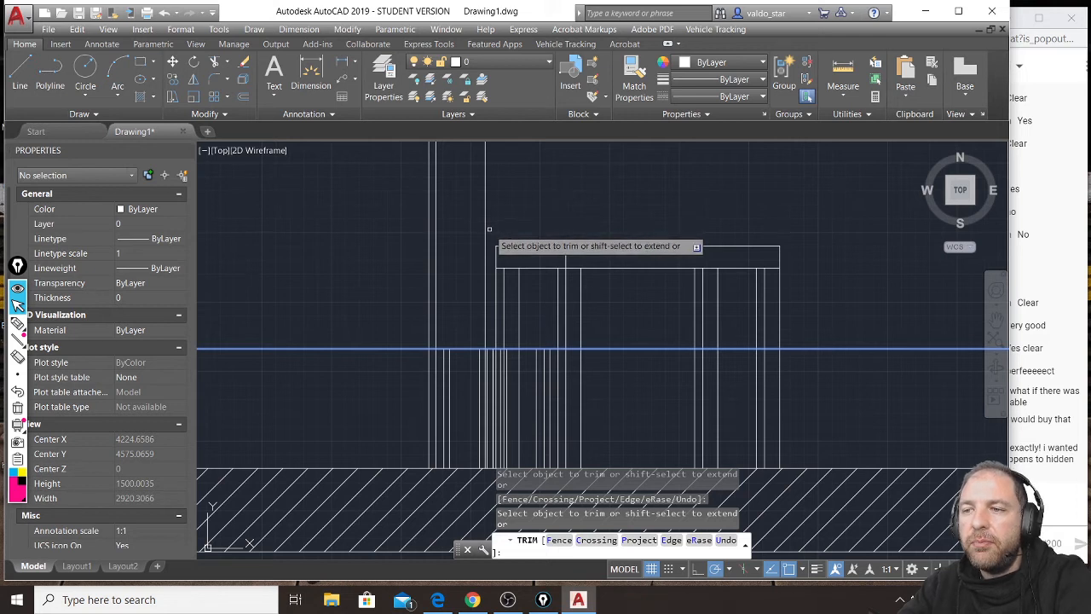
click(490, 231)
click(490, 231)
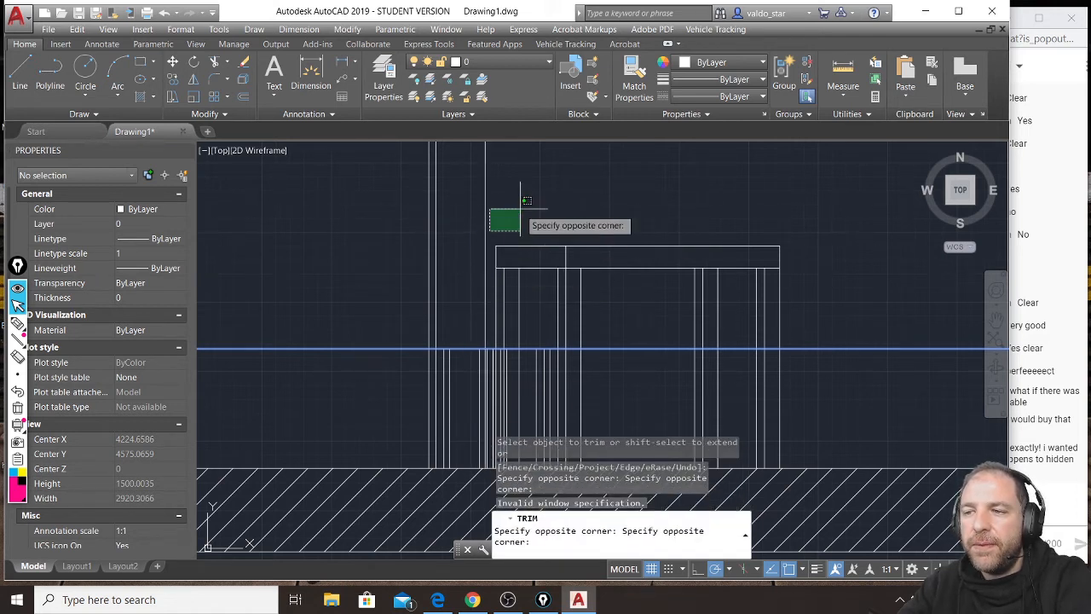
key(Escape)
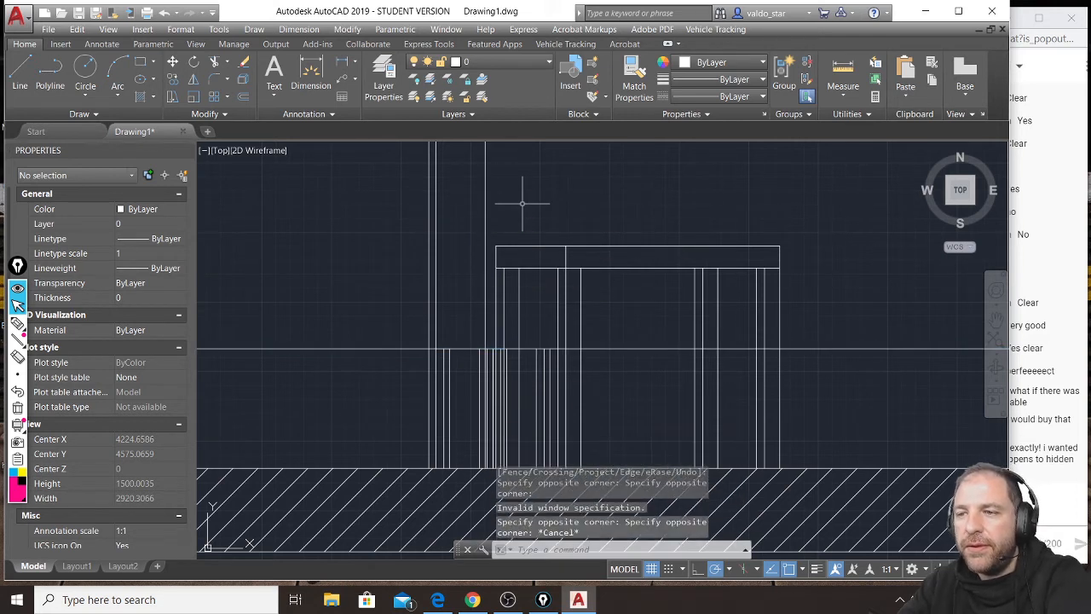
Offset the seat-height line 50 downward to mark the underside of the chair's seat.
click(243, 97)
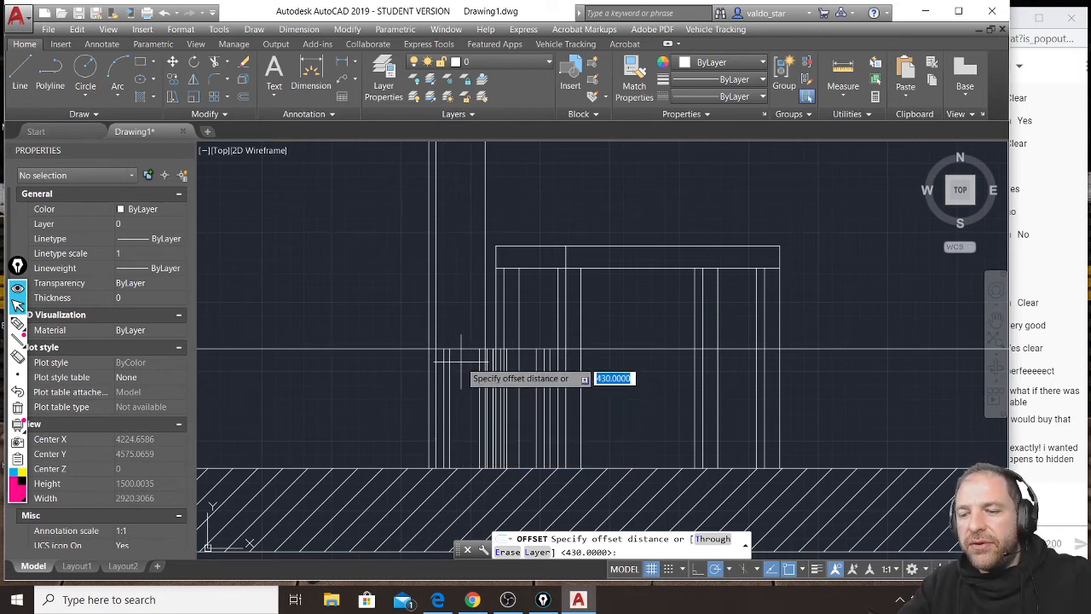
key(Return)
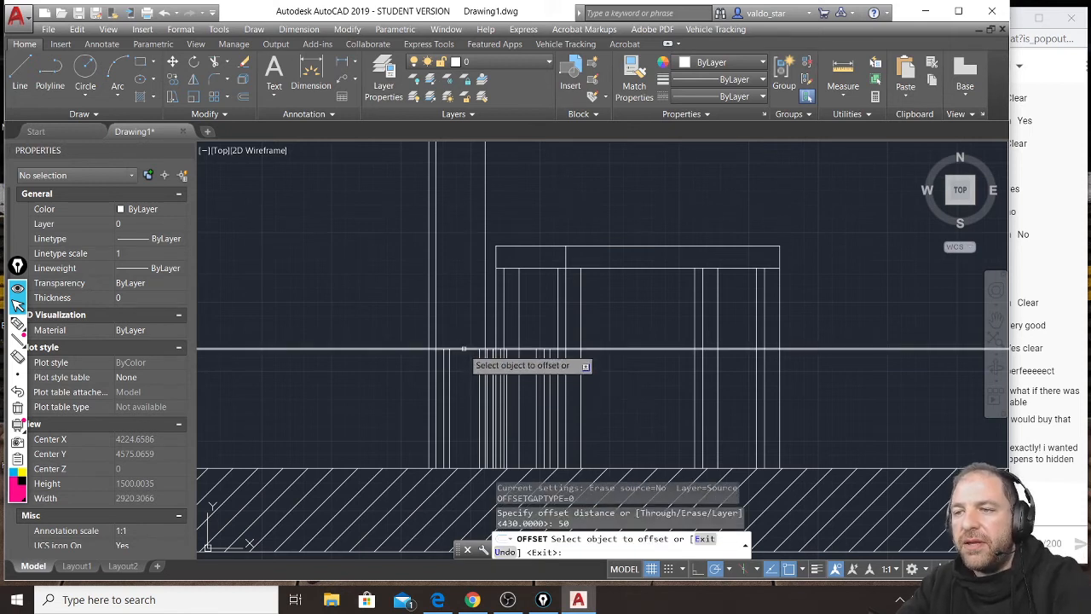
click(463, 350)
click(464, 373)
key(Return)
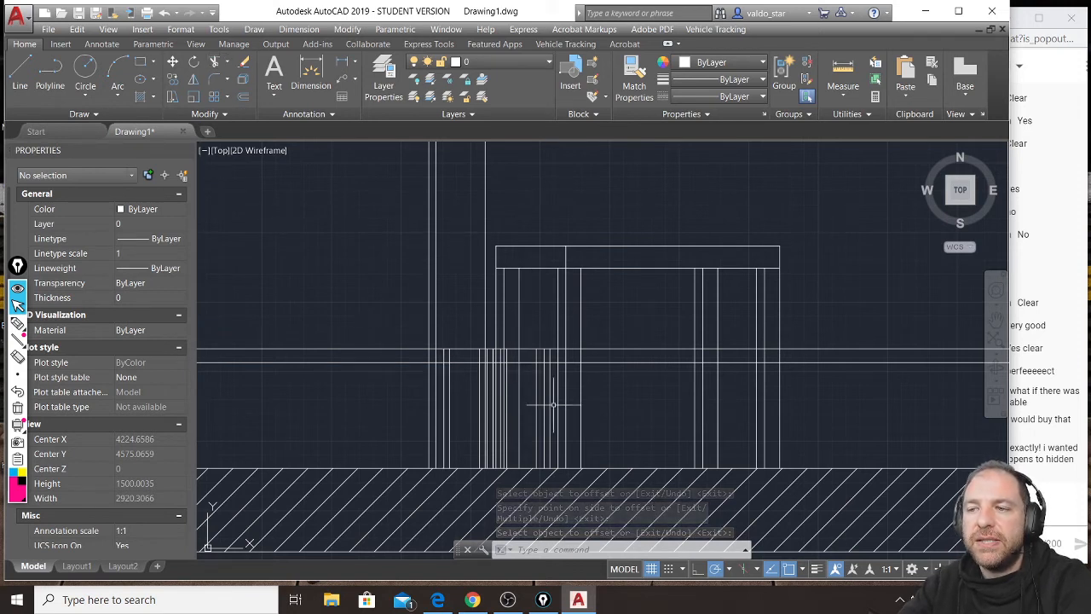
Trim both horizontal seat lines on either side of the chair, using its two outermost projection lines as cutting edges.
scroll(573, 421, up, 2)
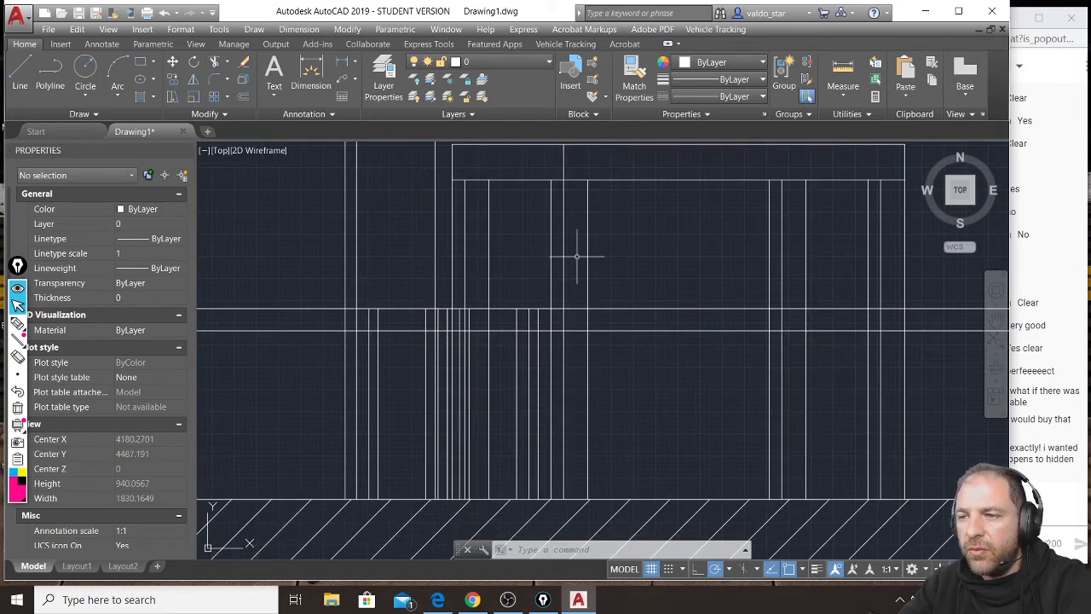
click(538, 344)
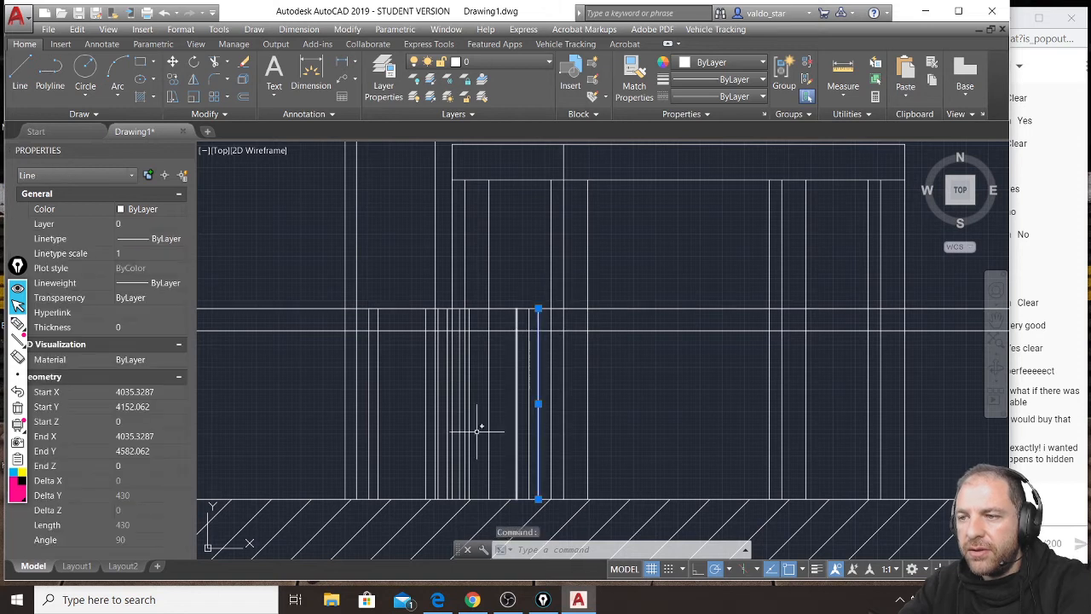
click(345, 386)
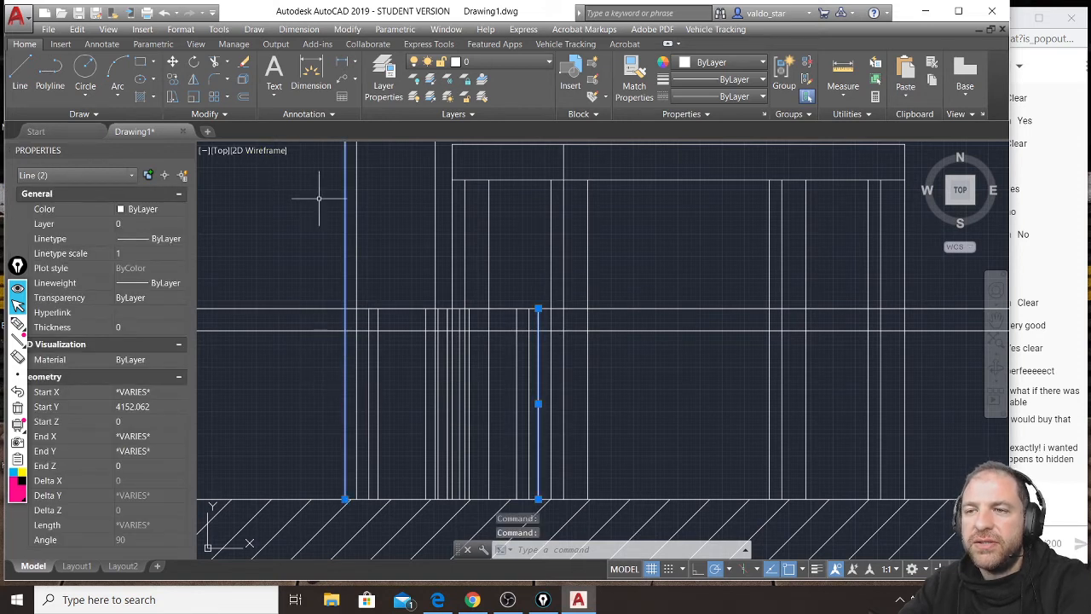
click(216, 61)
click(308, 279)
click(283, 340)
click(664, 290)
click(639, 333)
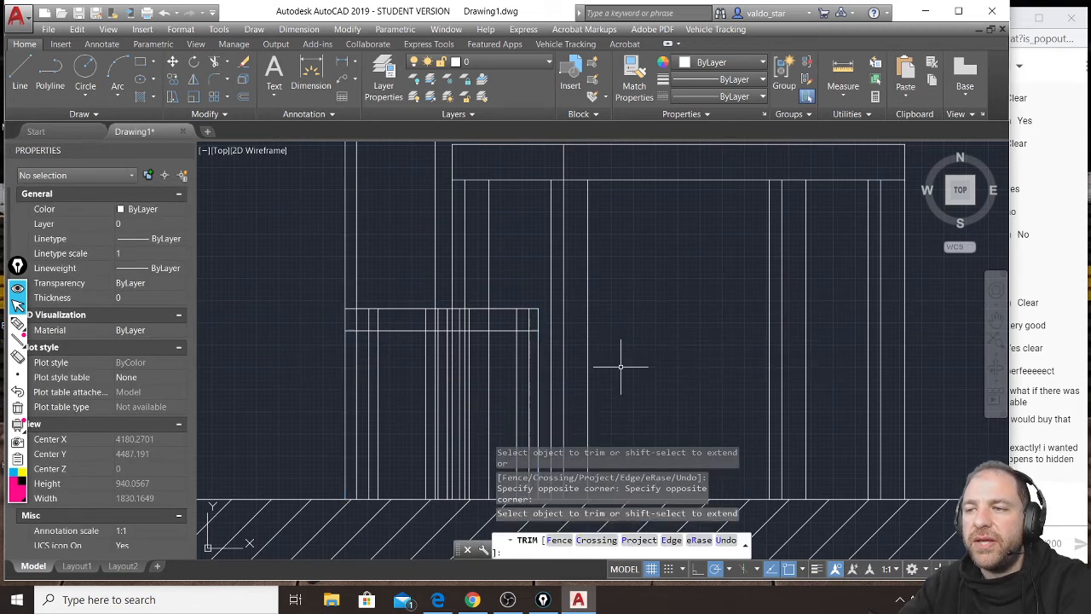
key(Return)
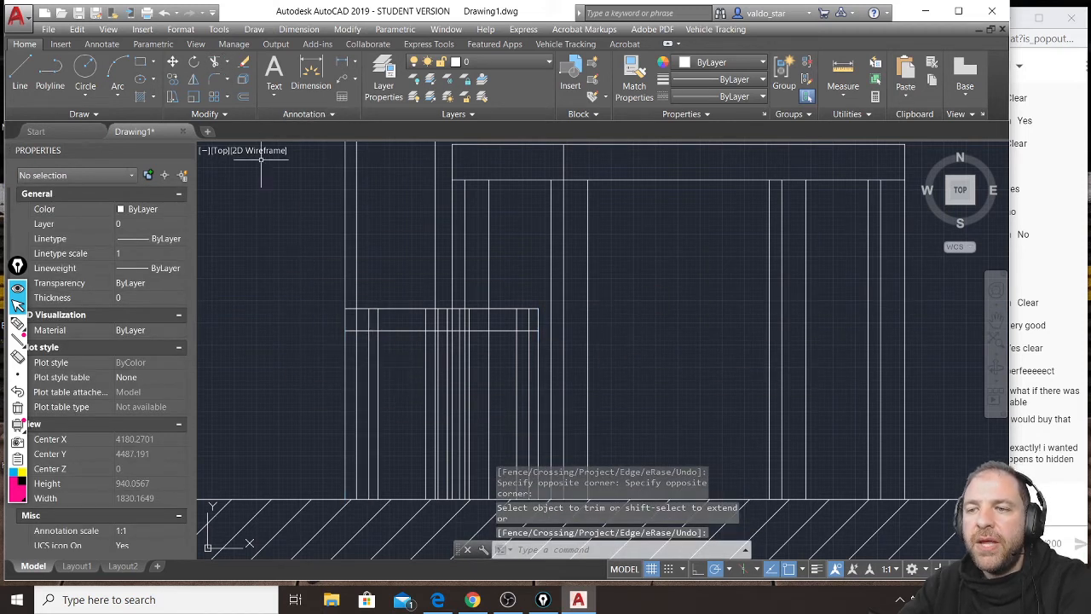
key(Return)
click(345, 341)
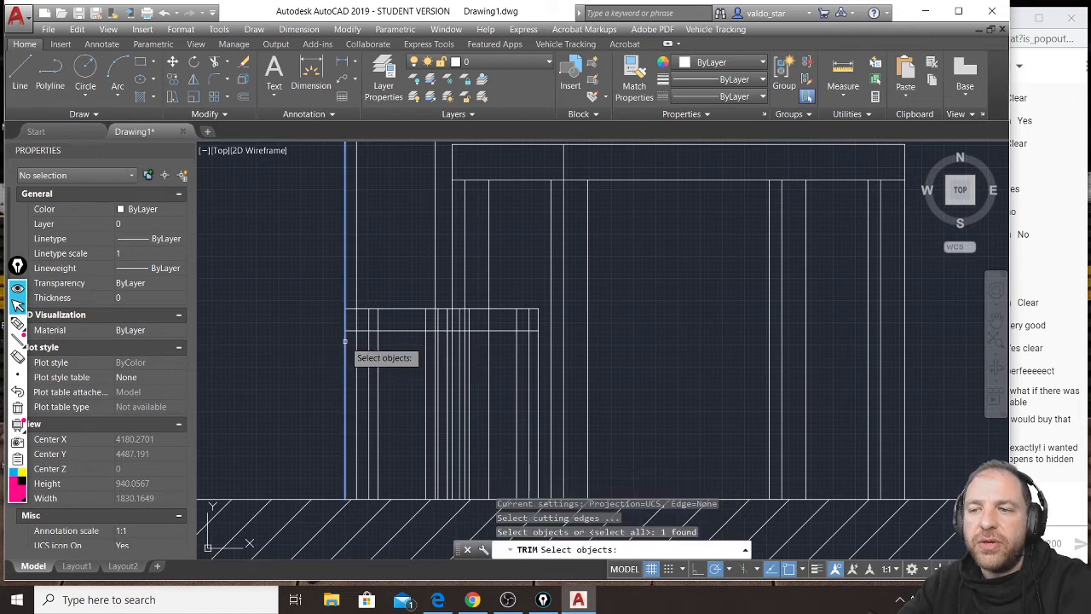
key(Return)
click(350, 330)
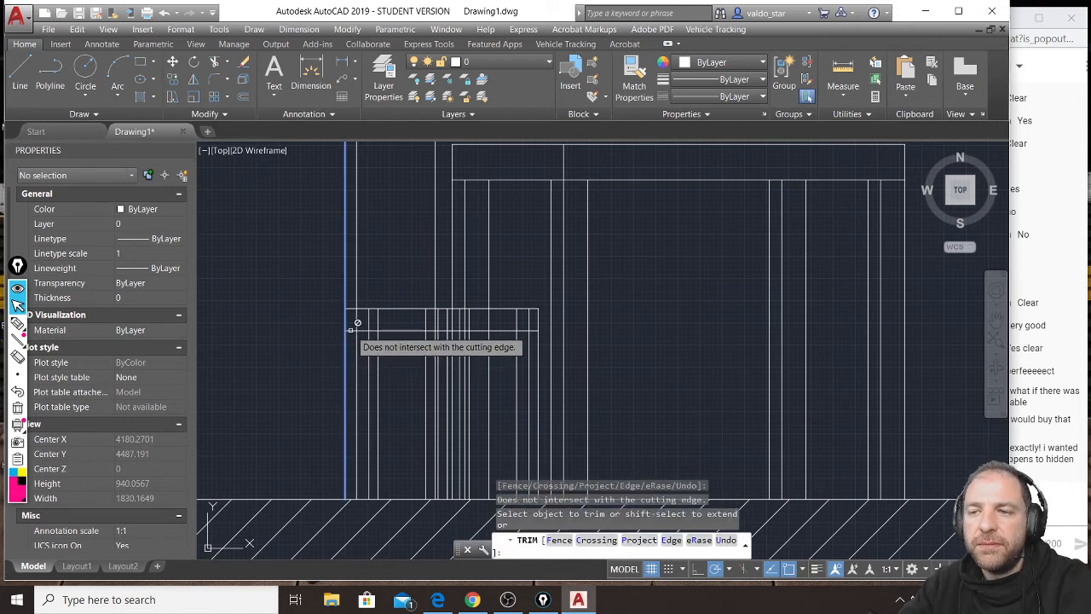
key(Return)
key(Return)
key(Return)
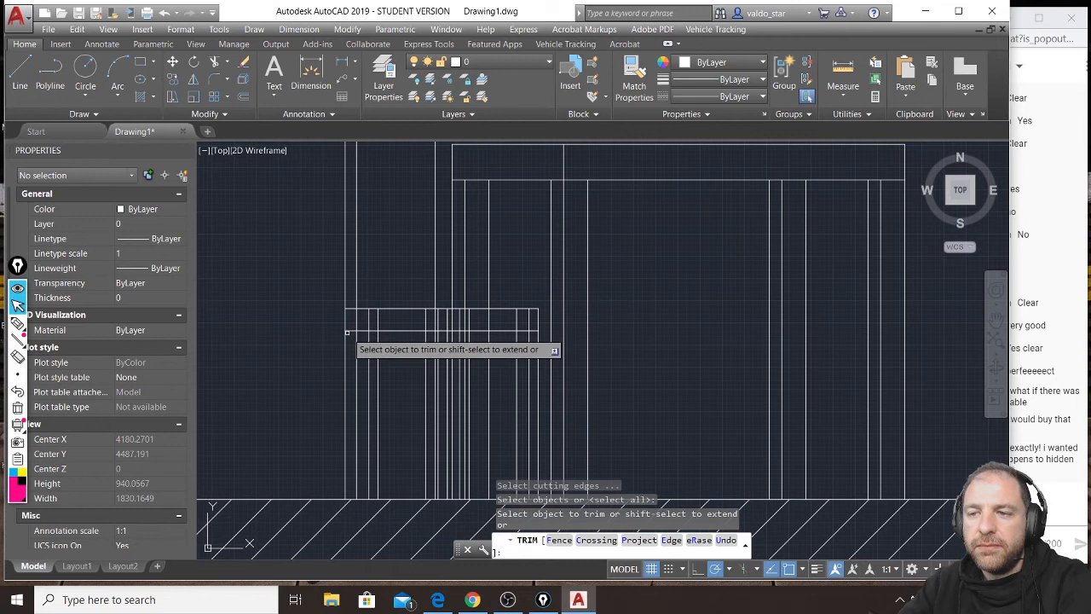
Trim the chair's outermost backrest line below the seat's underside, using all objects as cutting edges.
click(346, 337)
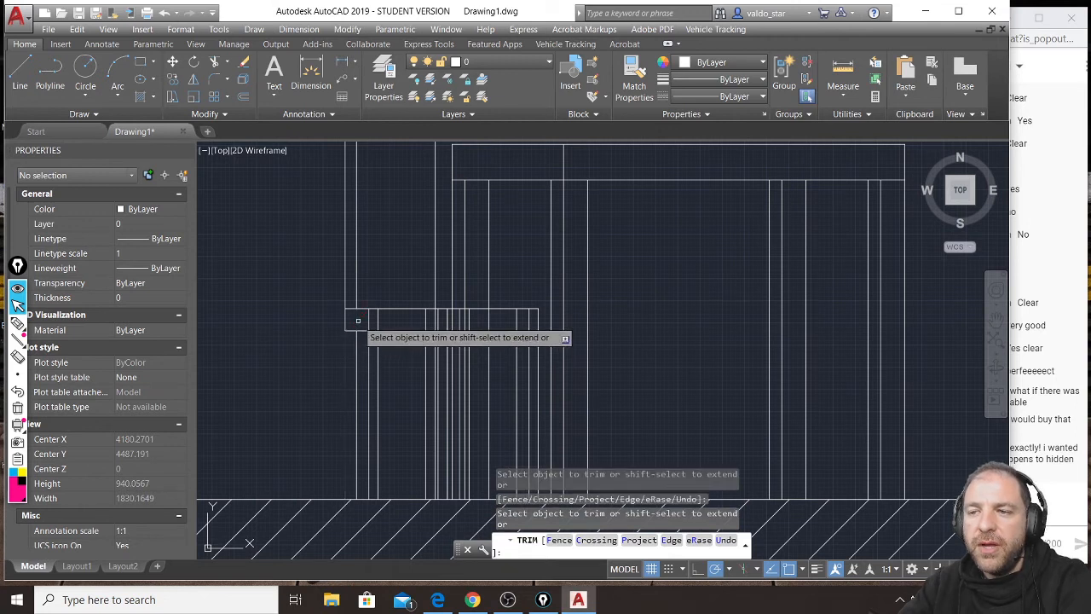
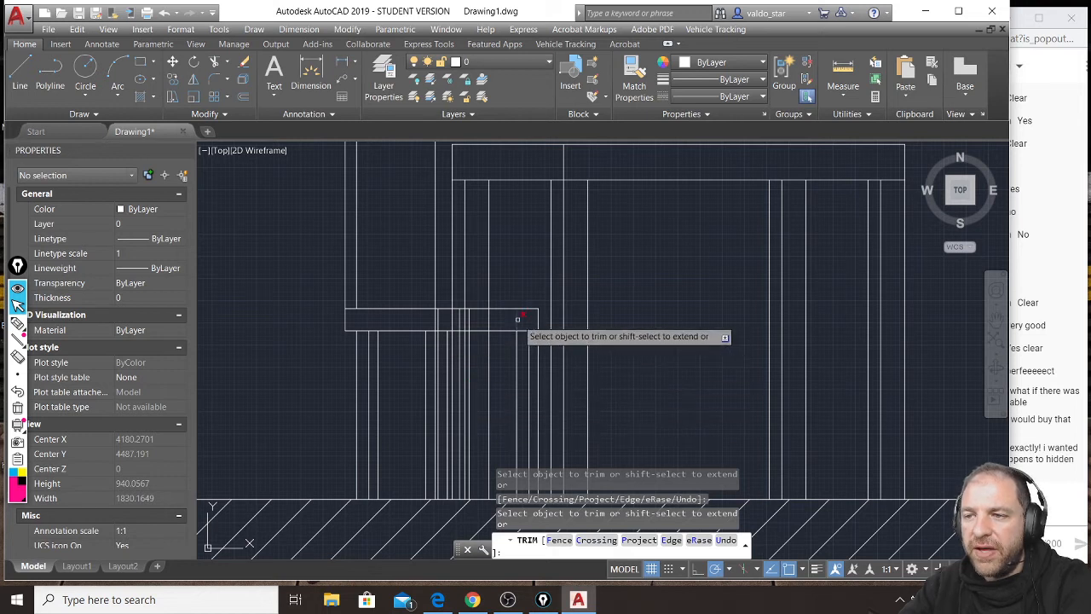
Trim the extra vertical projection lines crossing the chair seat's 50 thickness in the section.
scroll(463, 321, up, 5)
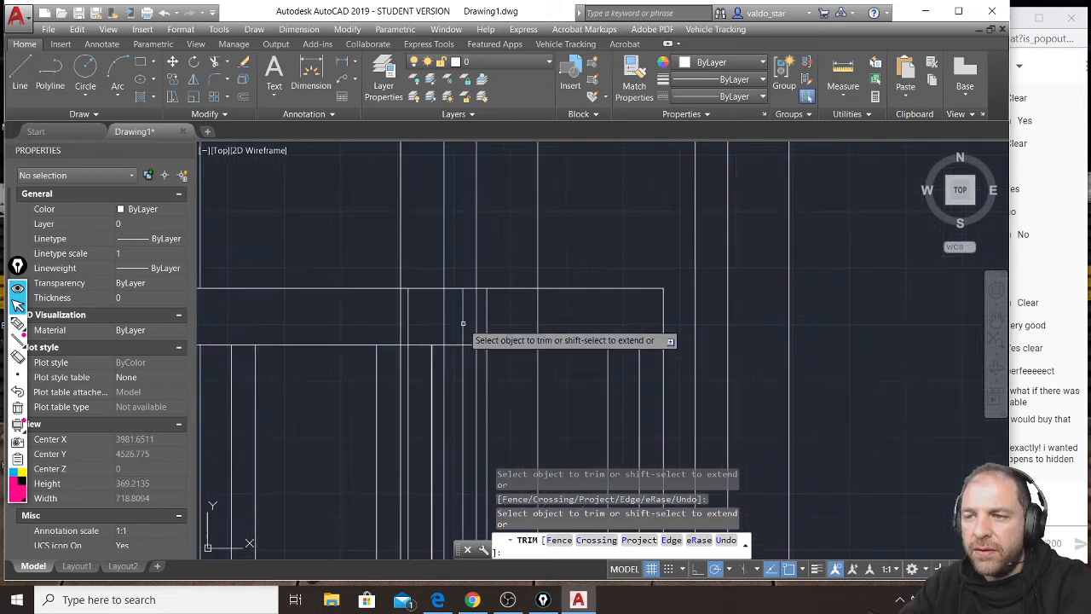
click(586, 303)
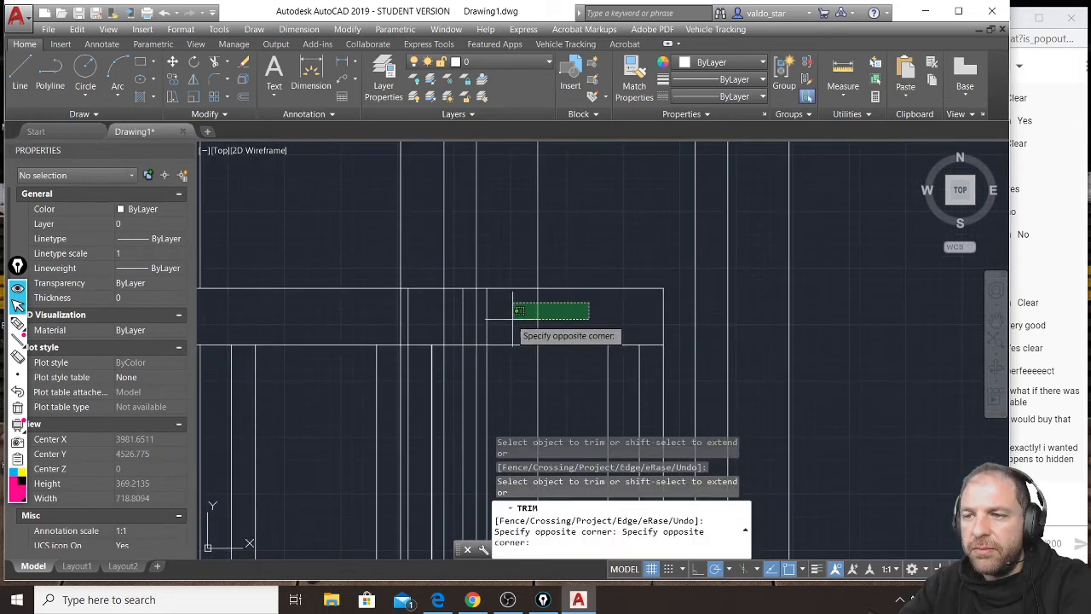
click(407, 317)
scroll(448, 280, down, 5)
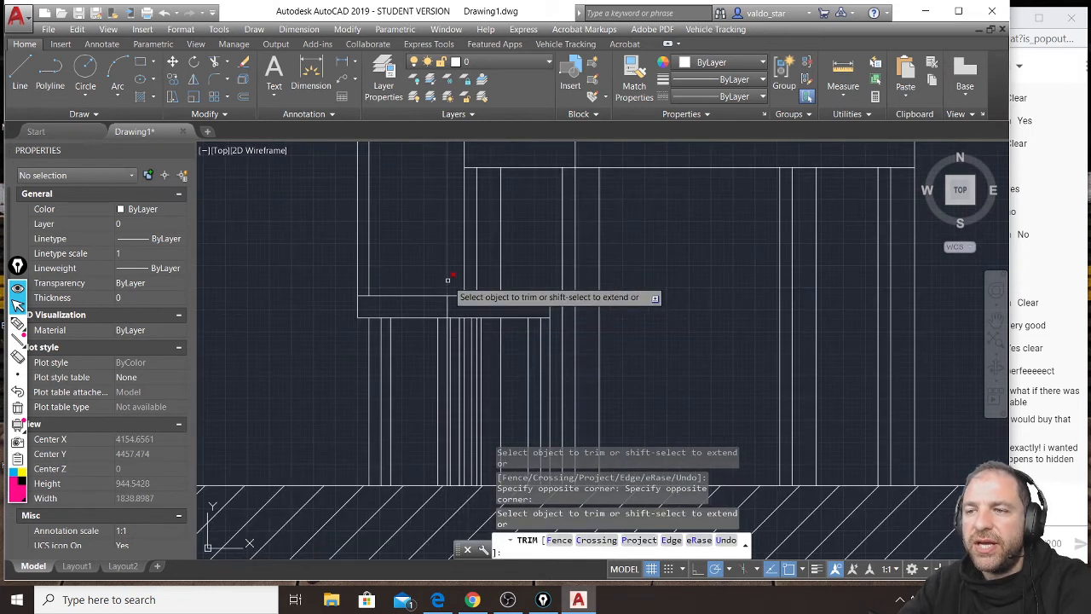
scroll(447, 281, down, 2)
key(Return)
scroll(494, 334, up, 4)
scroll(493, 335, down, 3)
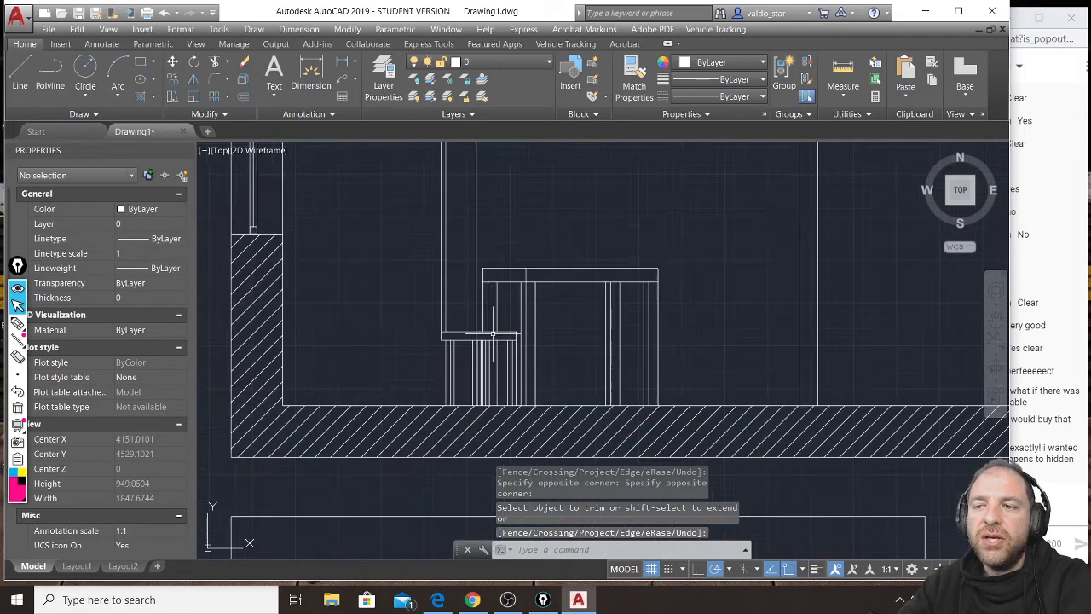
Compare the chair and table in the section with their rotated outlines in the plan.
middle_drag(494, 391, 474, 250)
scroll(482, 422, up, 2)
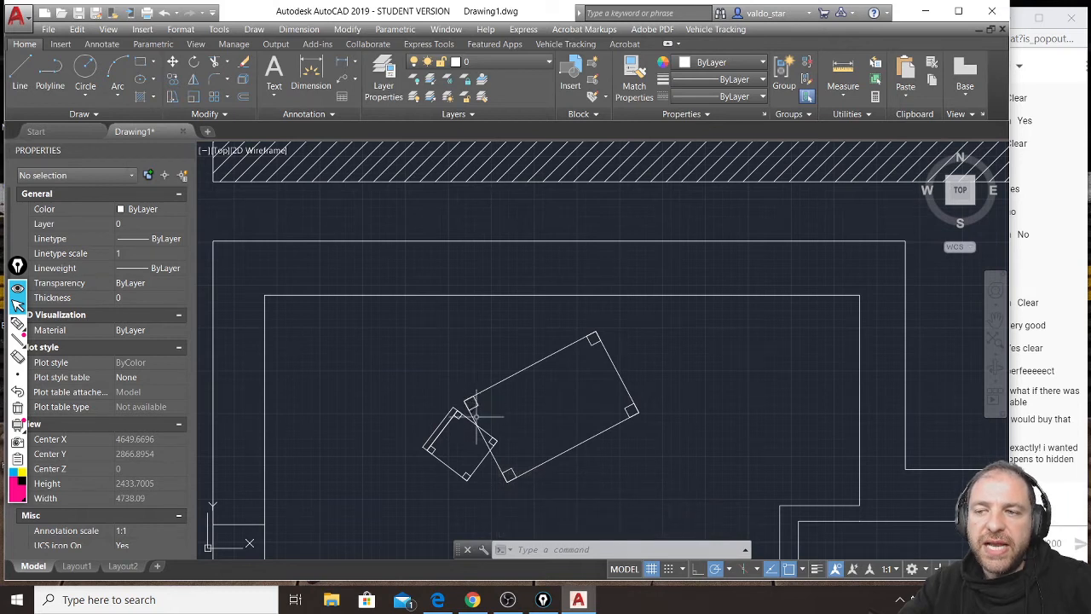
scroll(475, 417, down, 2)
middle_drag(473, 272, 495, 328)
scroll(477, 266, up, 5)
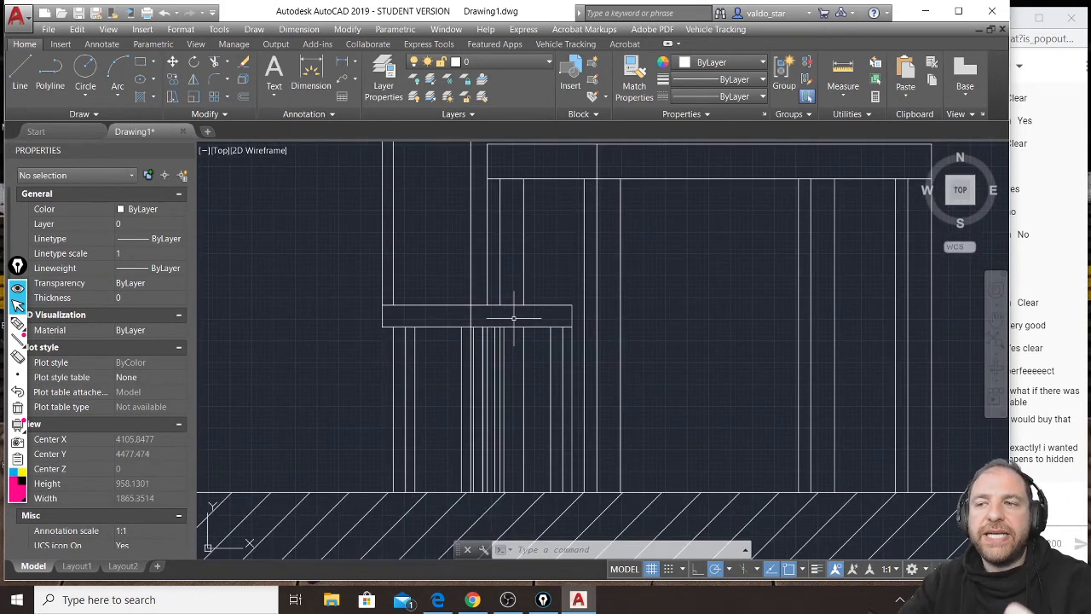
scroll(513, 318, down, 2)
middle_drag(533, 260, 539, 371)
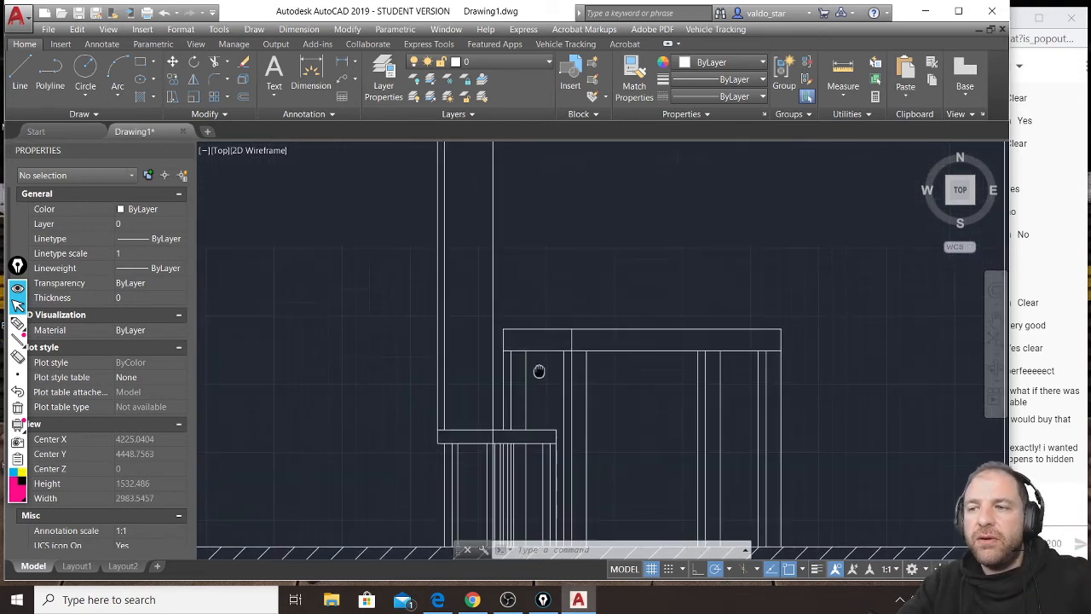
Stretch the seat's front corner line up 50 from the seat's underside to its top edge.
scroll(498, 439, up, 5)
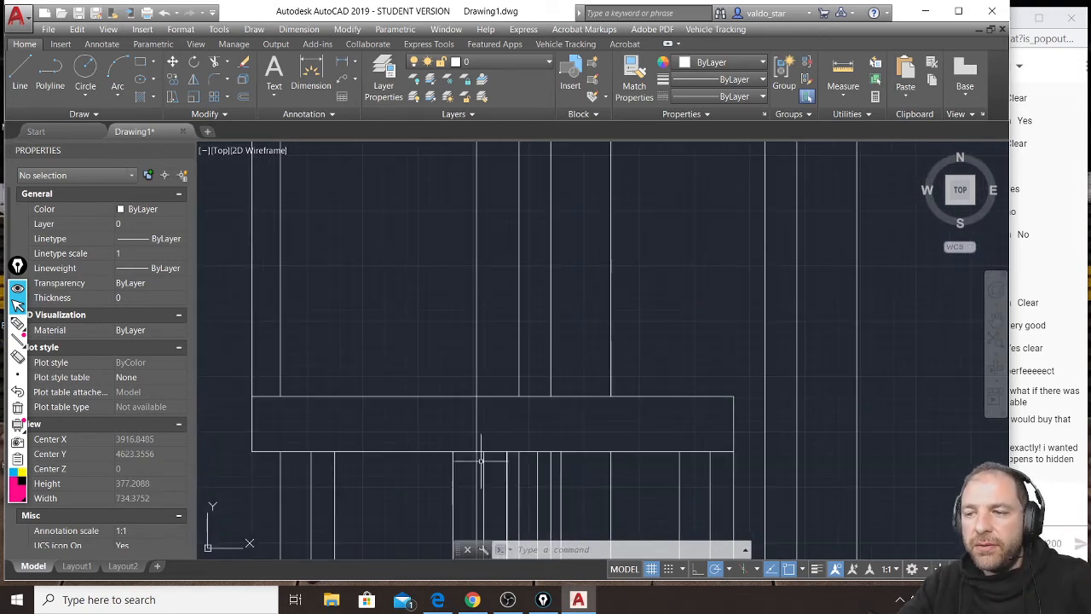
click(484, 443)
click(484, 396)
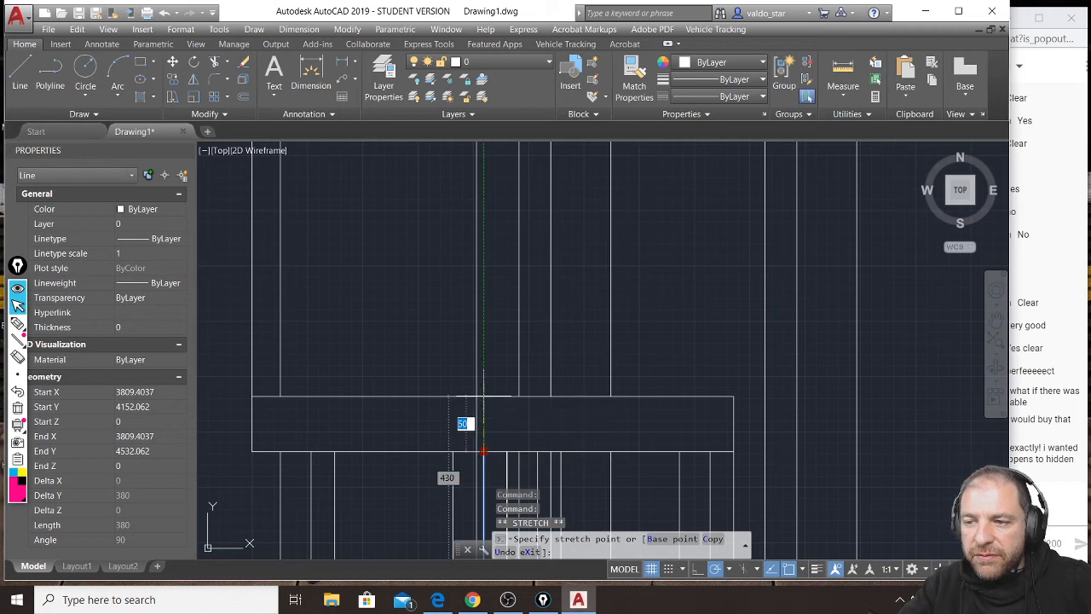
scroll(484, 400, down, 2)
key(Escape)
key(Escape)
key(Escape)
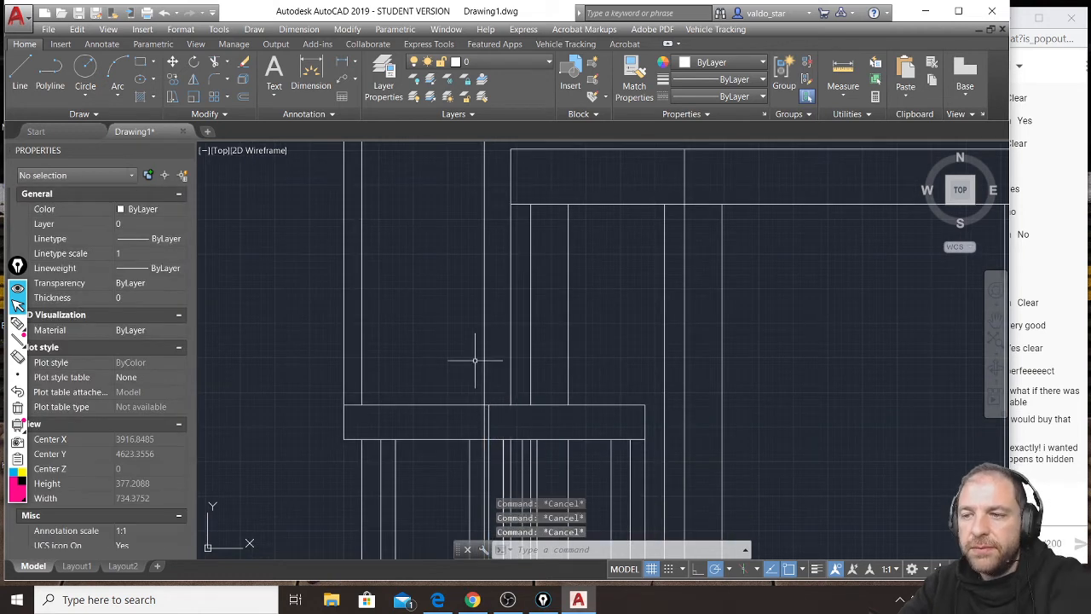
Draw a horizontal line across the chair's tall vertical lines, slightly above the tabletop, to mark the top of the backrest.
click(20, 75)
middle_drag(402, 283, 423, 378)
scroll(422, 377, down, 3)
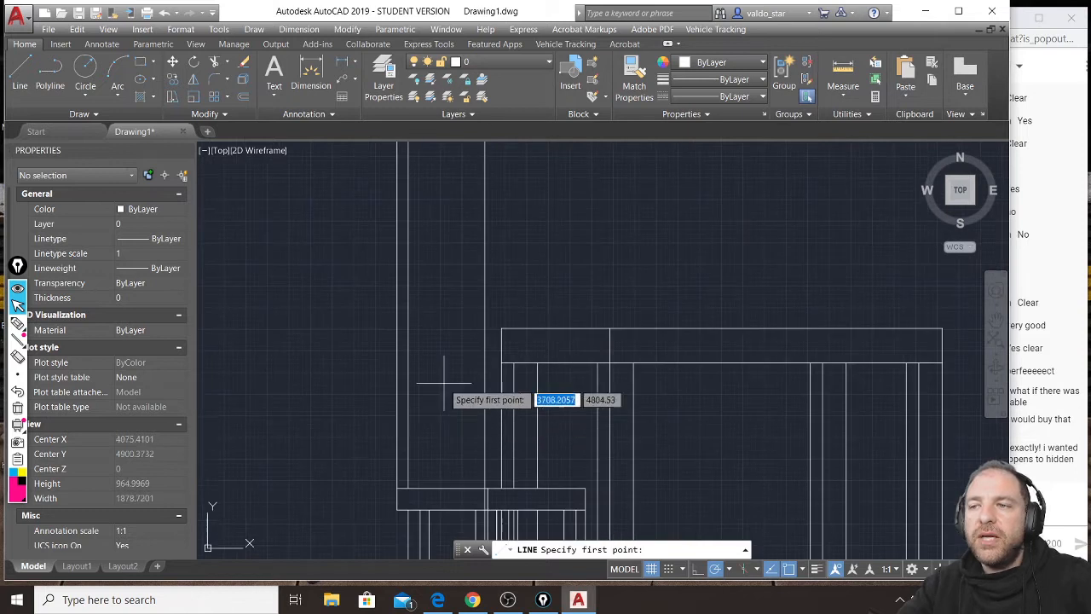
click(373, 296)
click(527, 296)
key(Return)
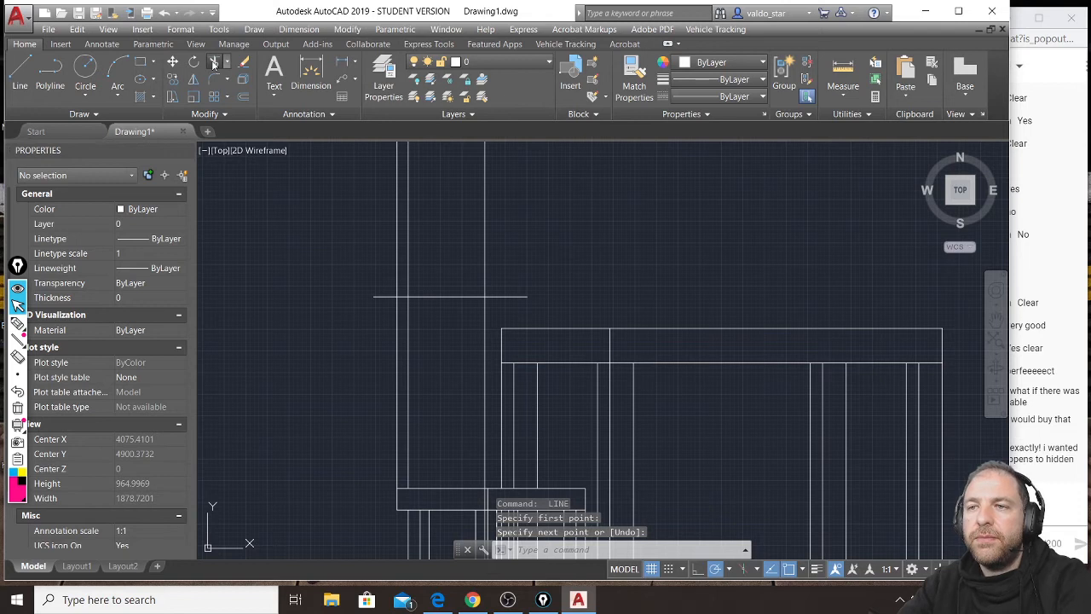
Trim the backrest's vertical lines above its top line and the top line's overhanging ends, using all objects as cutting edges.
click(214, 61)
key(Return)
click(519, 270)
click(501, 298)
click(514, 246)
click(376, 264)
click(381, 282)
click(360, 311)
middle_drag(414, 404, 400, 251)
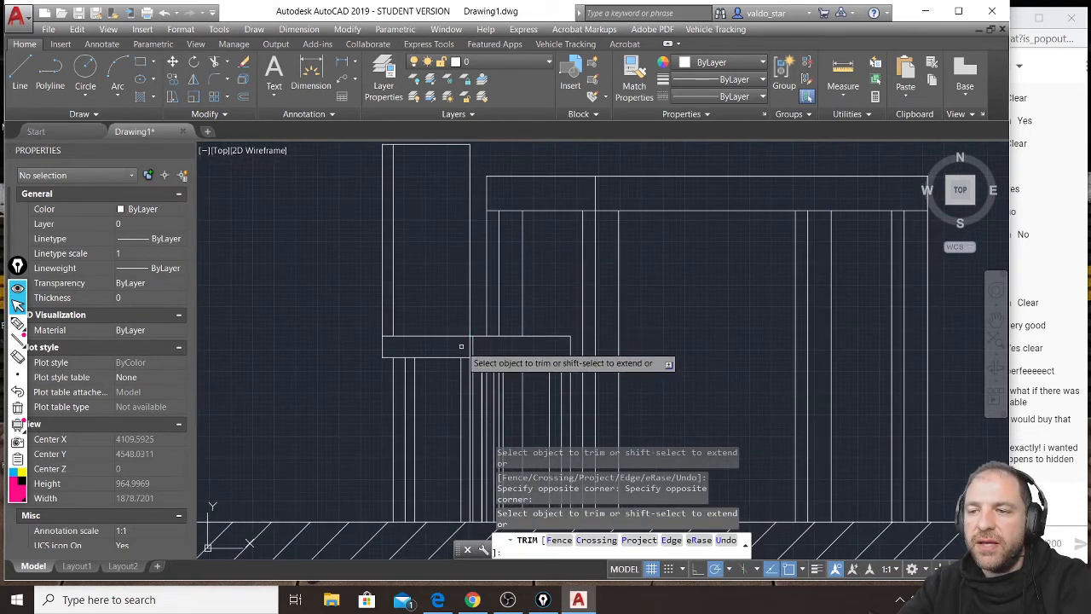
key(Return)
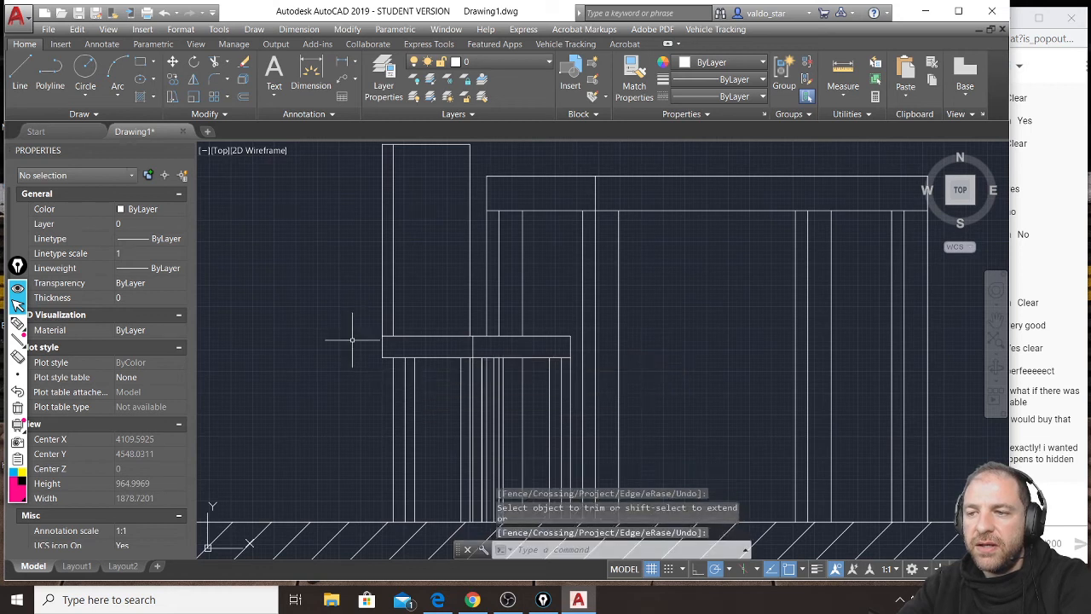
scroll(351, 336, down, 2)
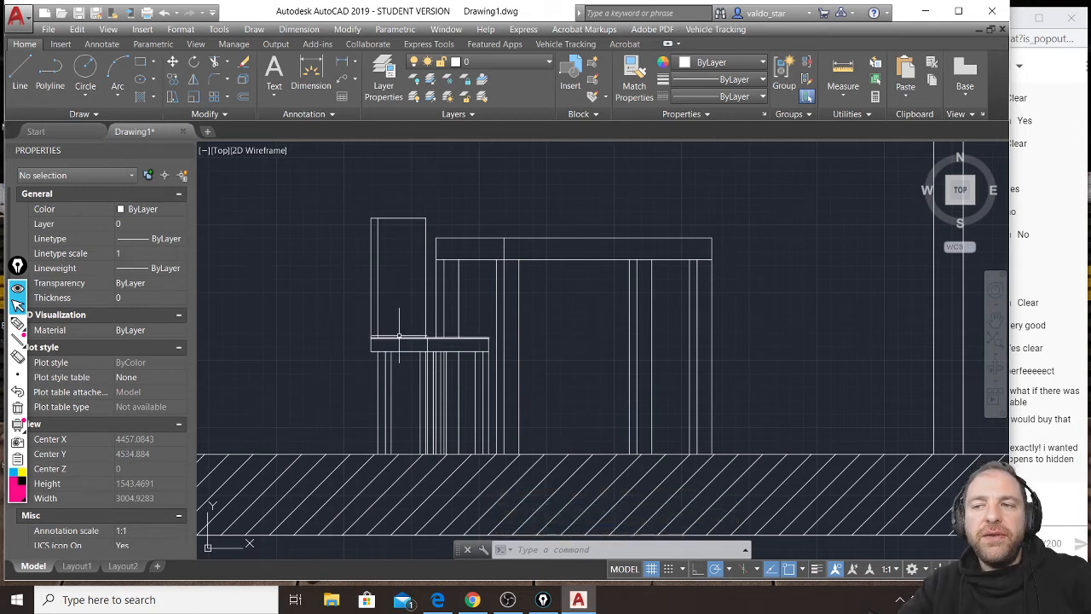
Switch to the live chat to read the question about hidden things, and return to the section drawing in AutoCAD.
click(1036, 447)
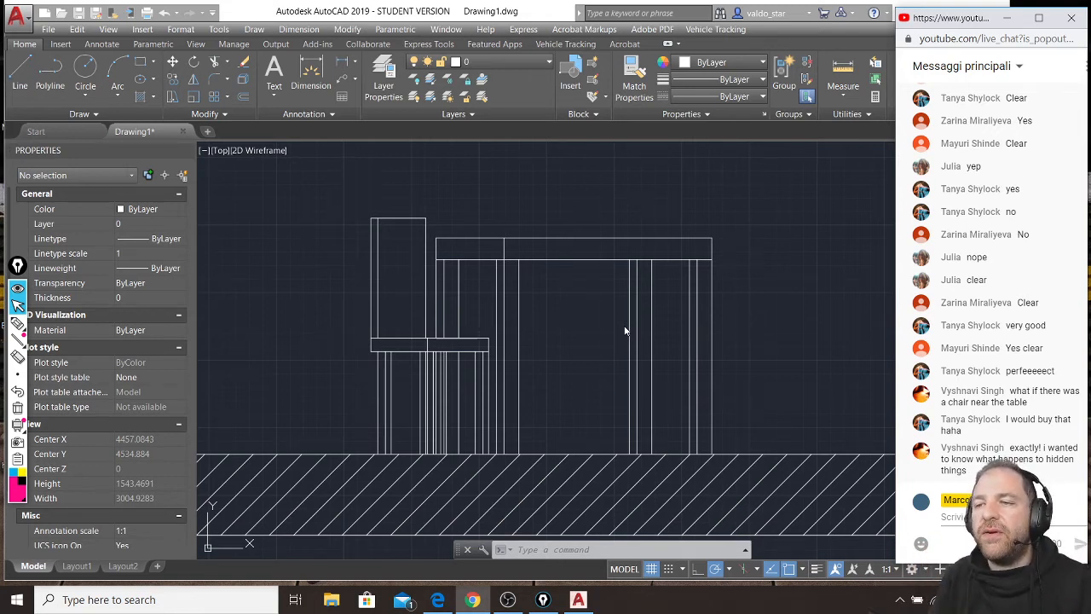
scroll(435, 333, up, 2)
click(450, 312)
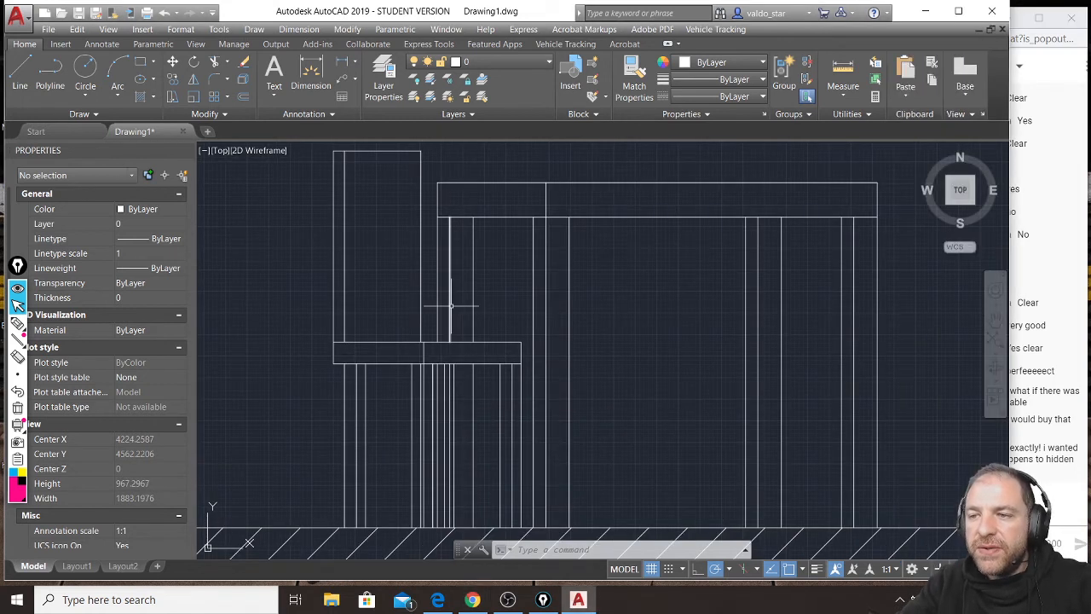
Highlight the table-leg line above the chair seat in the section and check in the plan how the leg sits relative to the chair.
click(450, 305)
scroll(448, 367, up, 2)
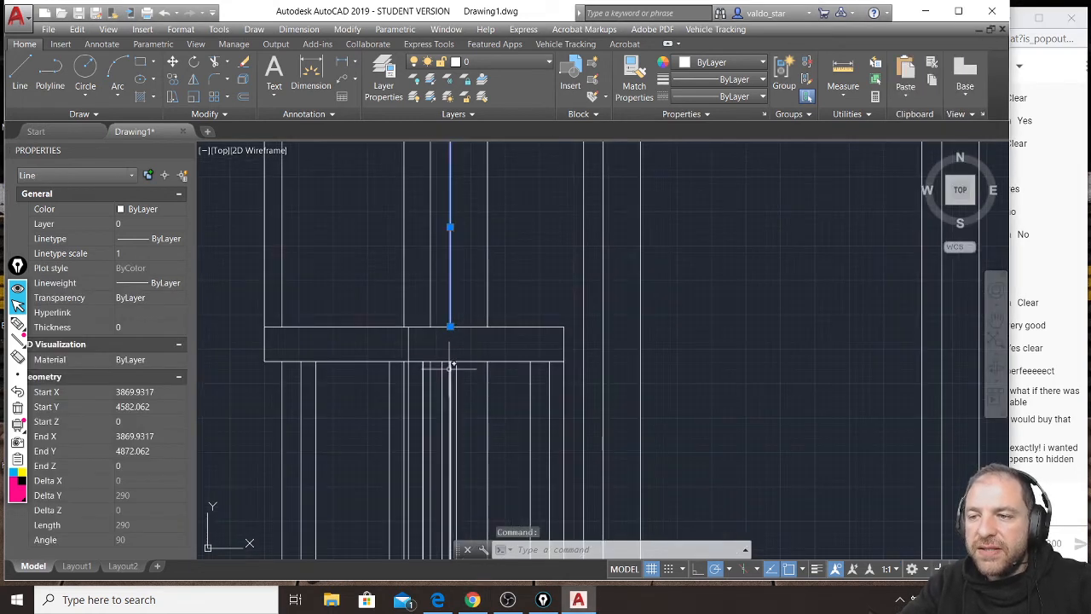
scroll(478, 281, down, 2)
scroll(468, 300, up, 5)
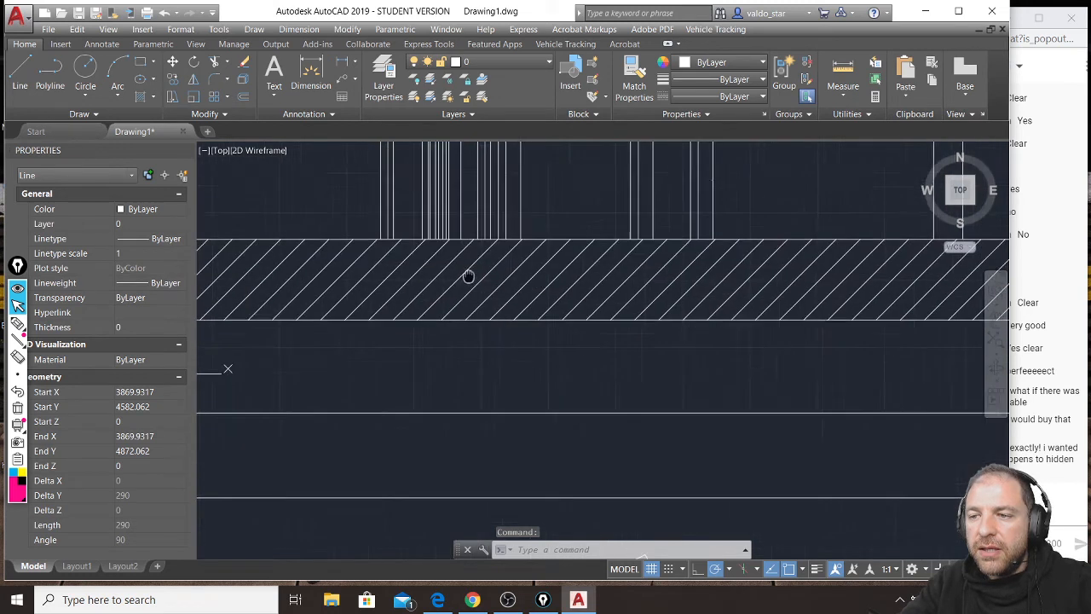
scroll(533, 398, down, 4)
scroll(438, 382, up, 3)
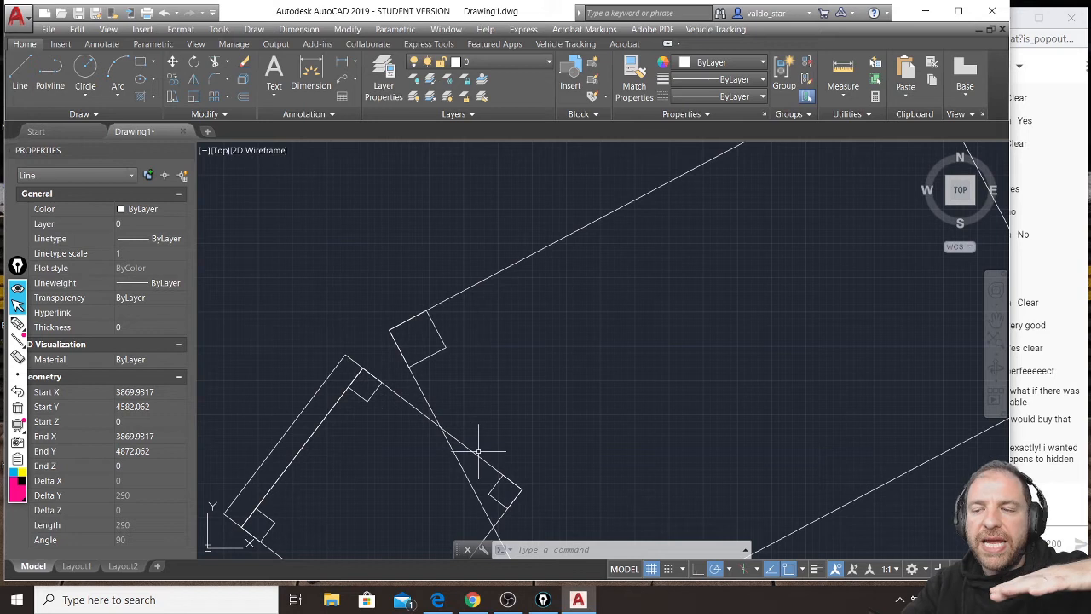
scroll(477, 451, down, 6)
scroll(468, 180, up, 4)
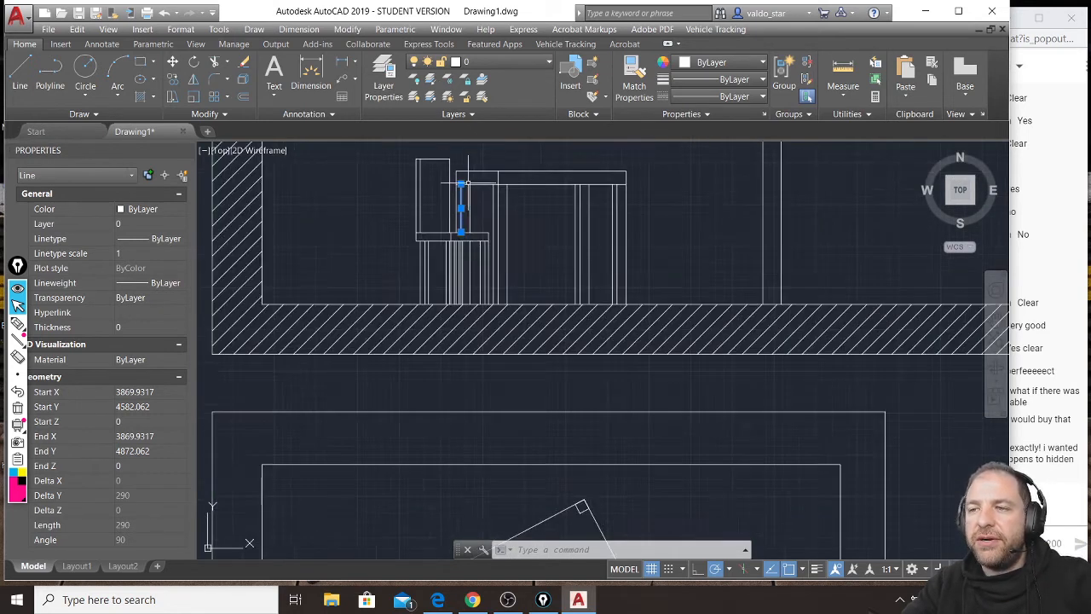
scroll(460, 232, up, 4)
key(Escape)
key(Escape)
key(Escape)
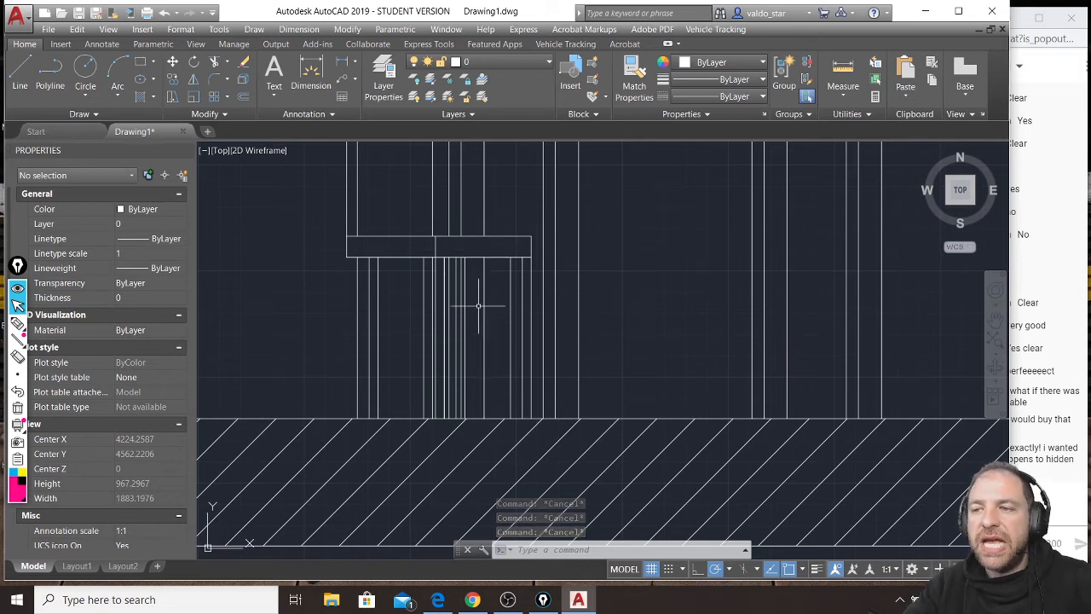
Trim the part of the chair's seat outline hidden under the tabletop in the plan, using all objects as cutting edges.
scroll(487, 304, down, 2)
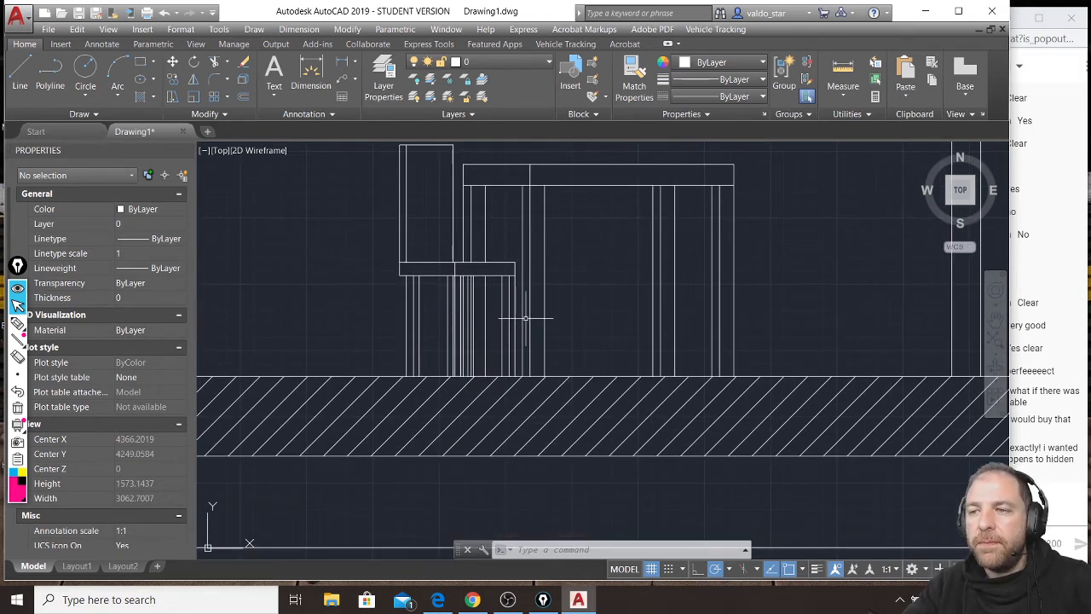
middle_drag(527, 387, 531, 165)
scroll(576, 435, down, 2)
scroll(516, 450, up, 2)
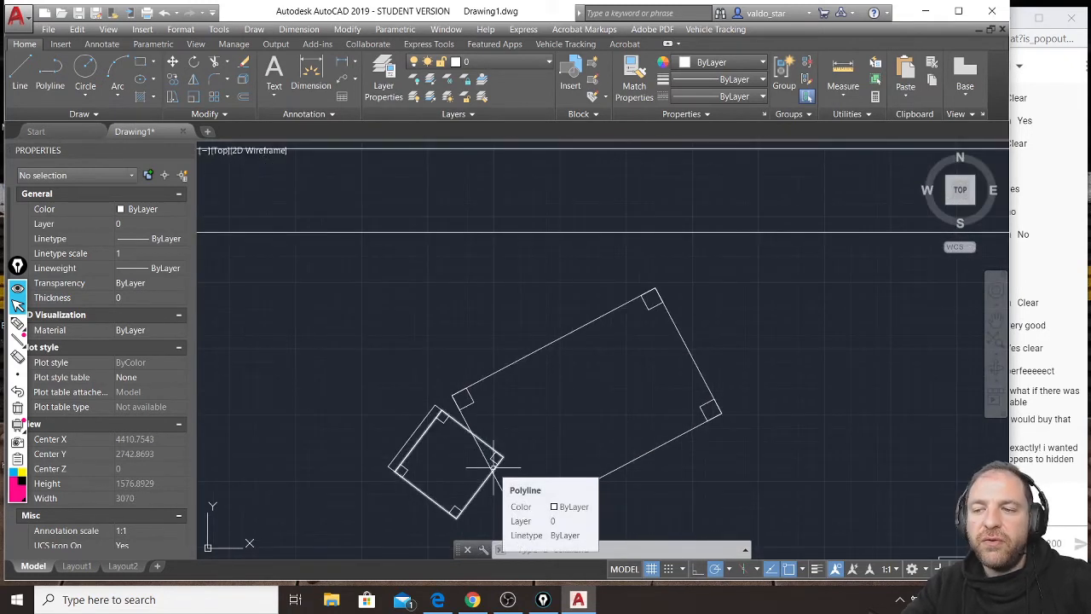
middle_drag(493, 447, 489, 397)
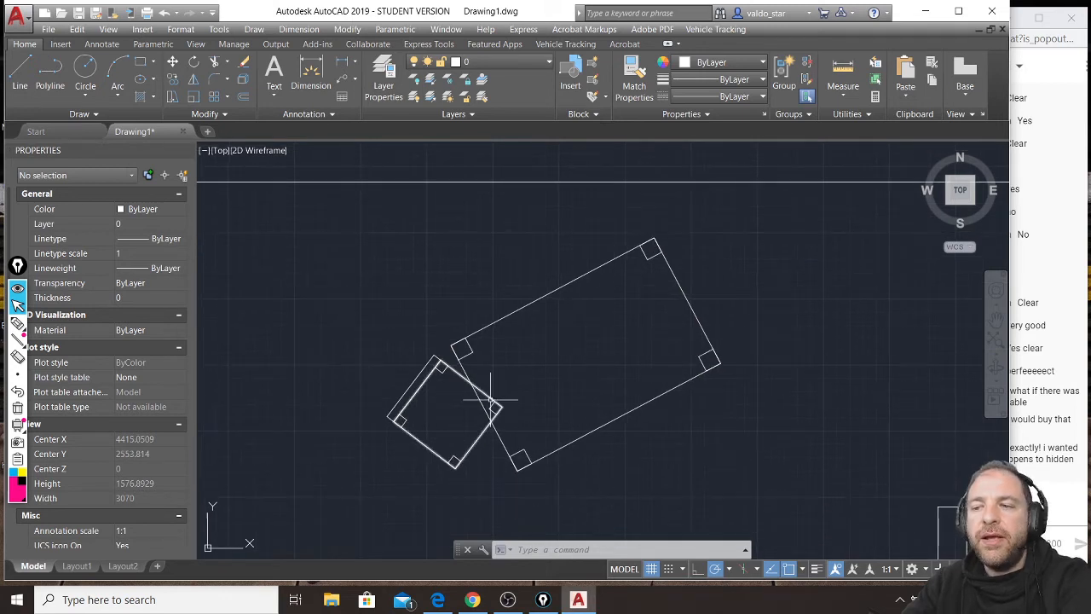
click(215, 61)
key(Return)
click(496, 411)
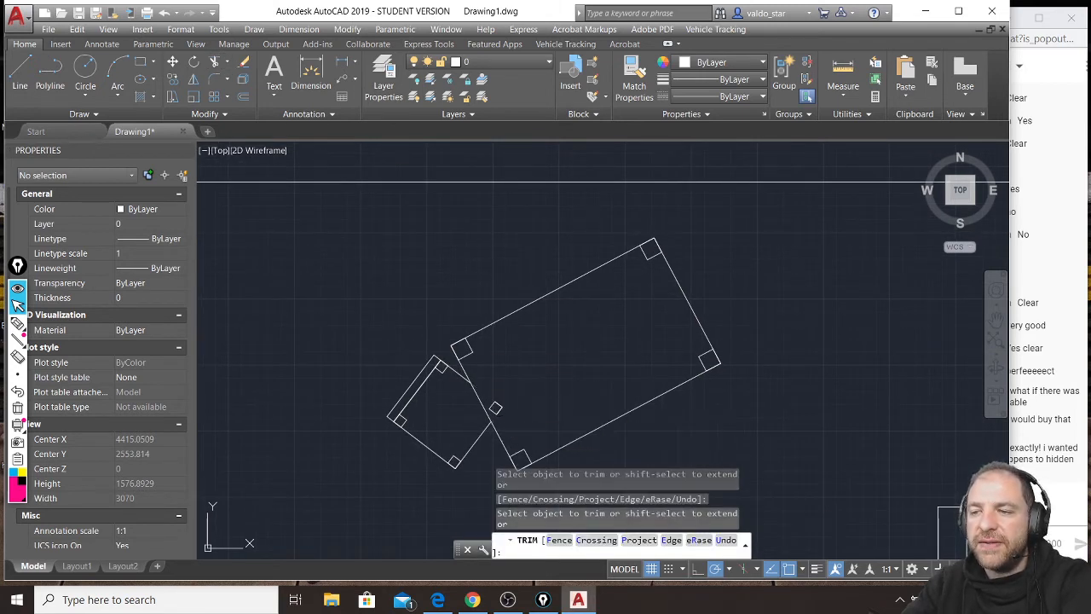
key(Return)
Delete the small leg squares of both the table and the chair from the plan.
click(510, 397)
click(496, 413)
click(471, 345)
click(477, 357)
click(652, 249)
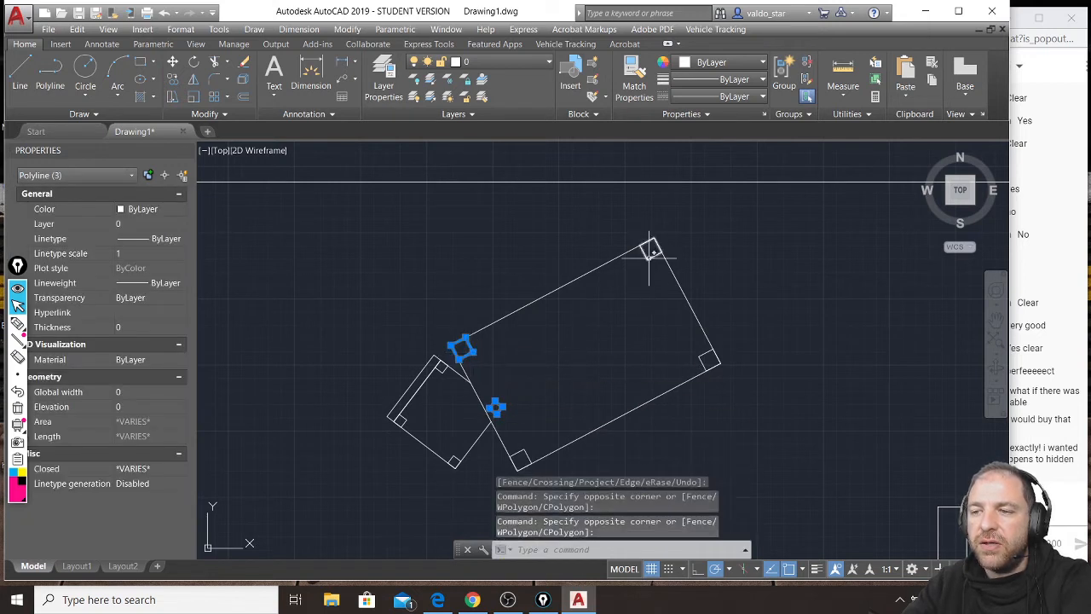
click(708, 360)
click(524, 451)
click(452, 458)
click(440, 367)
click(401, 418)
key(Delete)
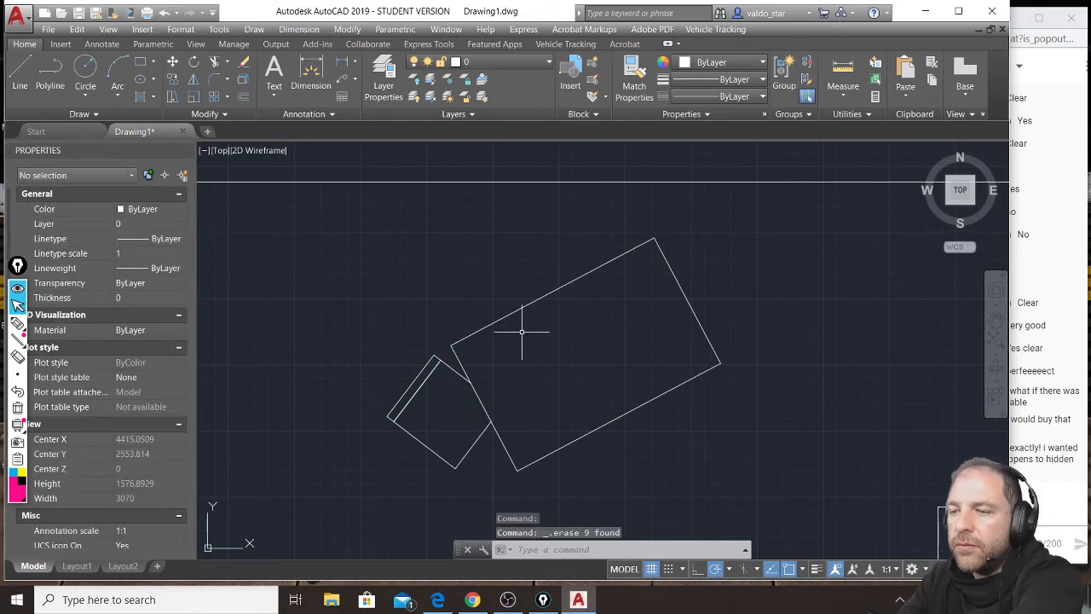
Review the section with the table and chair against the plan and its section line.
scroll(604, 330, down, 4)
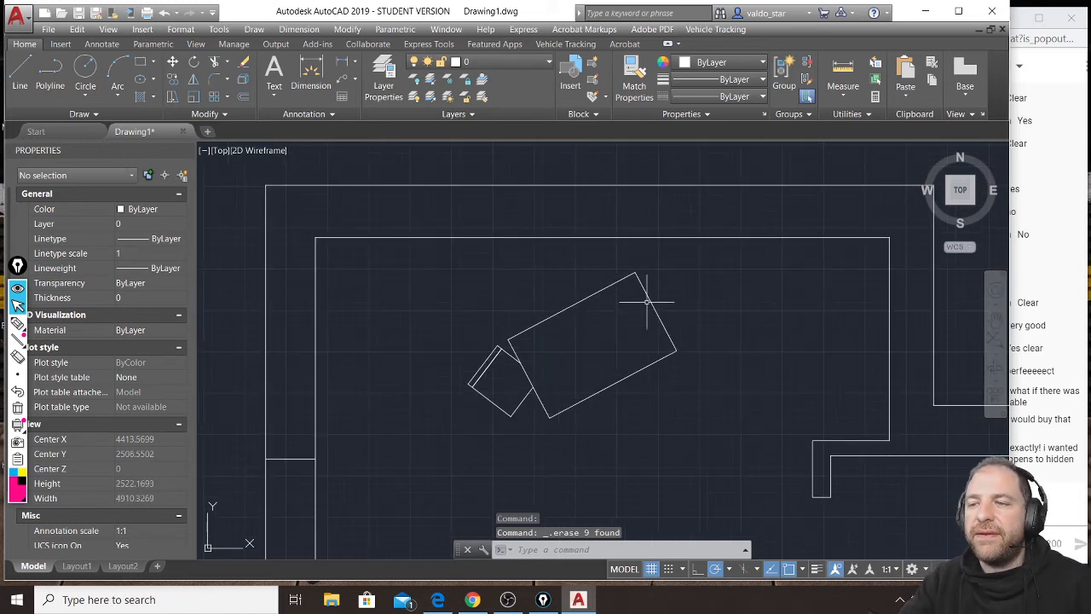
mouse_move(644, 221)
middle_down()
mouse_move(636, 324)
mouse_move(620, 355)
middle_up()
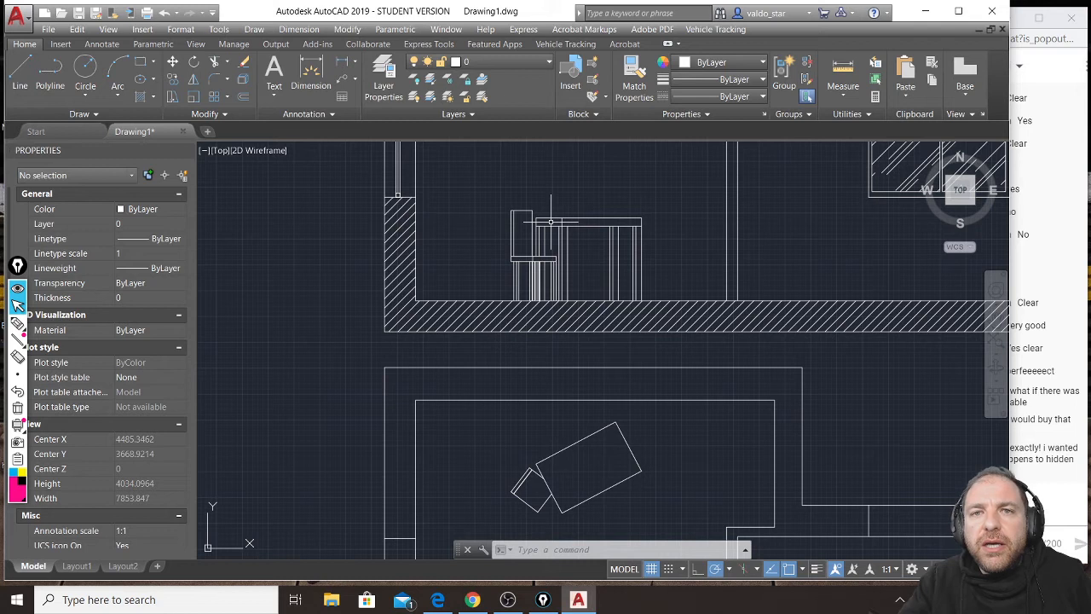
mouse_move(551, 222)
middle_down()
mouse_move(465, 328)
mouse_move(440, 390)
middle_up()
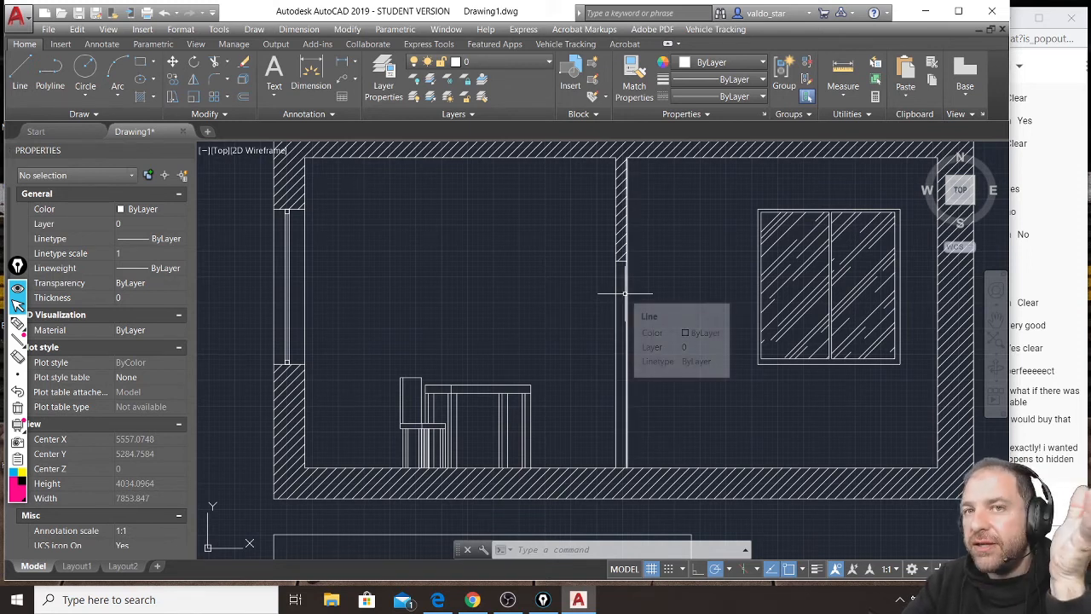
scroll(637, 270, down, 2)
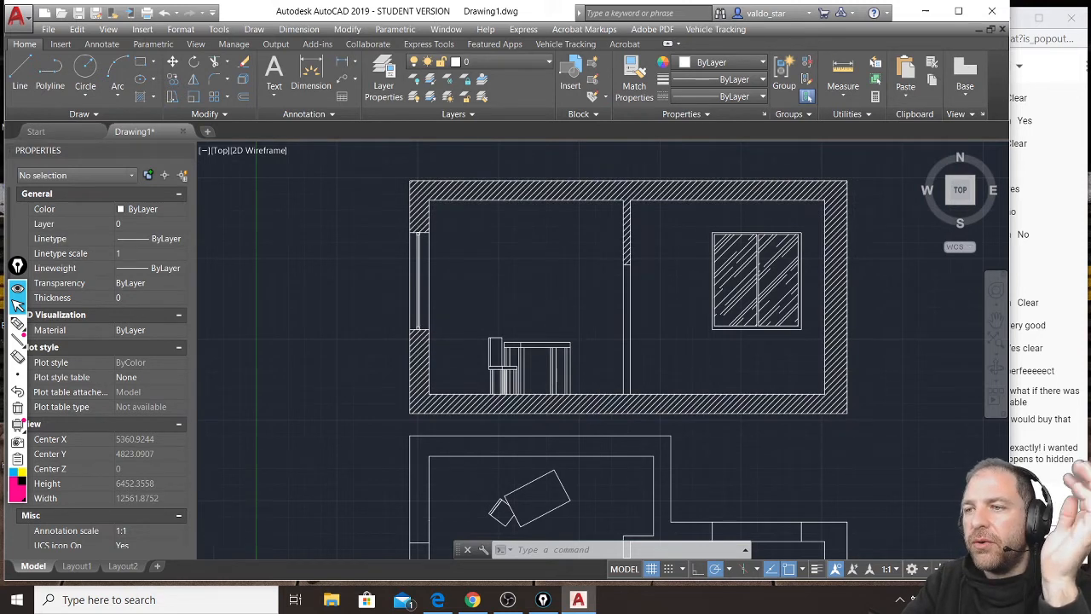
scroll(547, 330, down, 2)
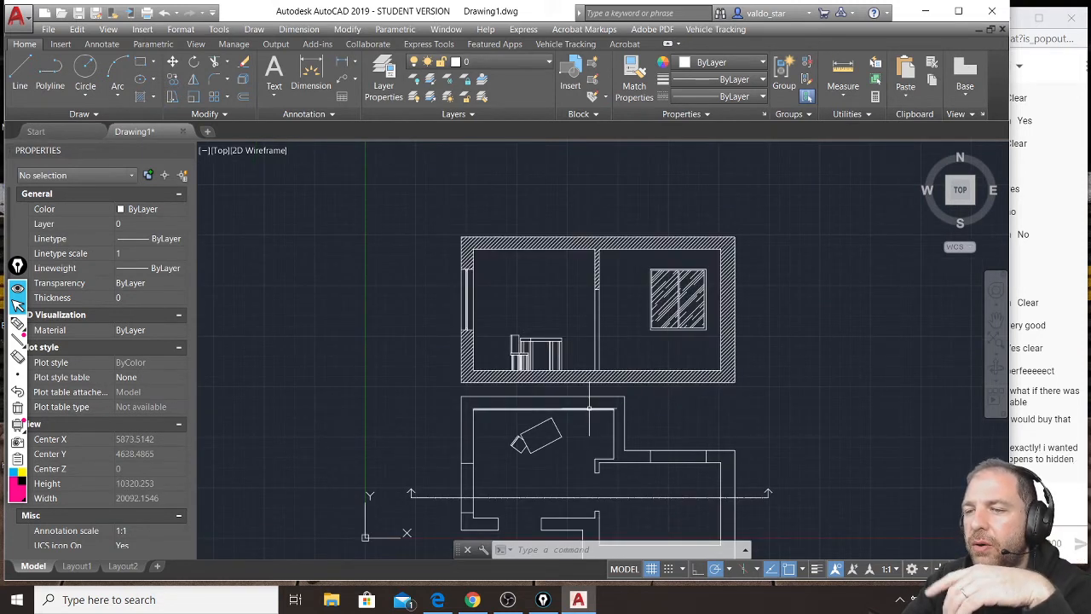
middle_drag(592, 484, 554, 385)
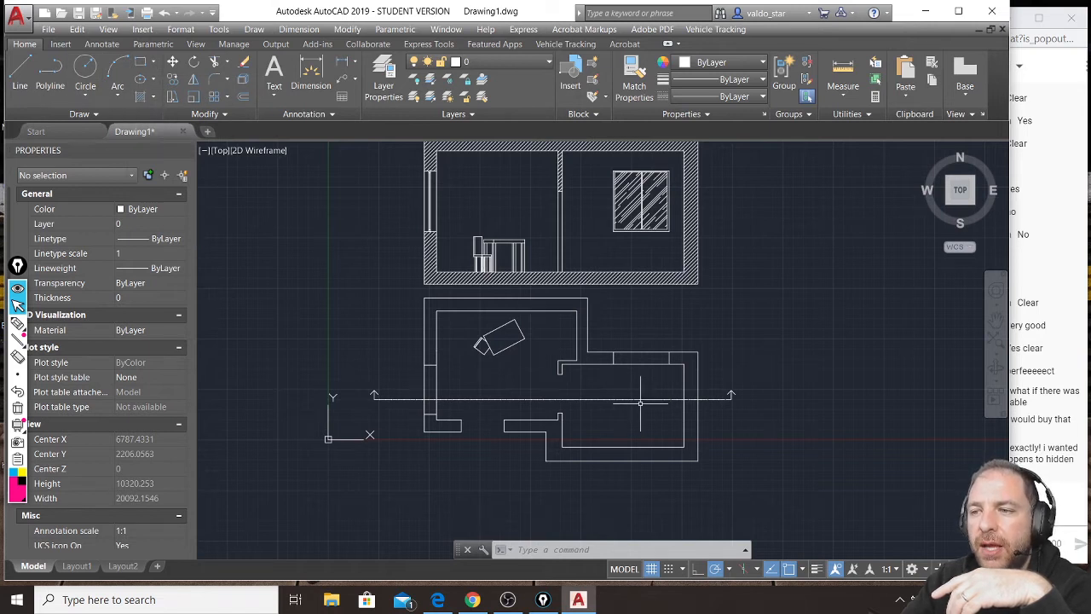
scroll(640, 402, up, 2)
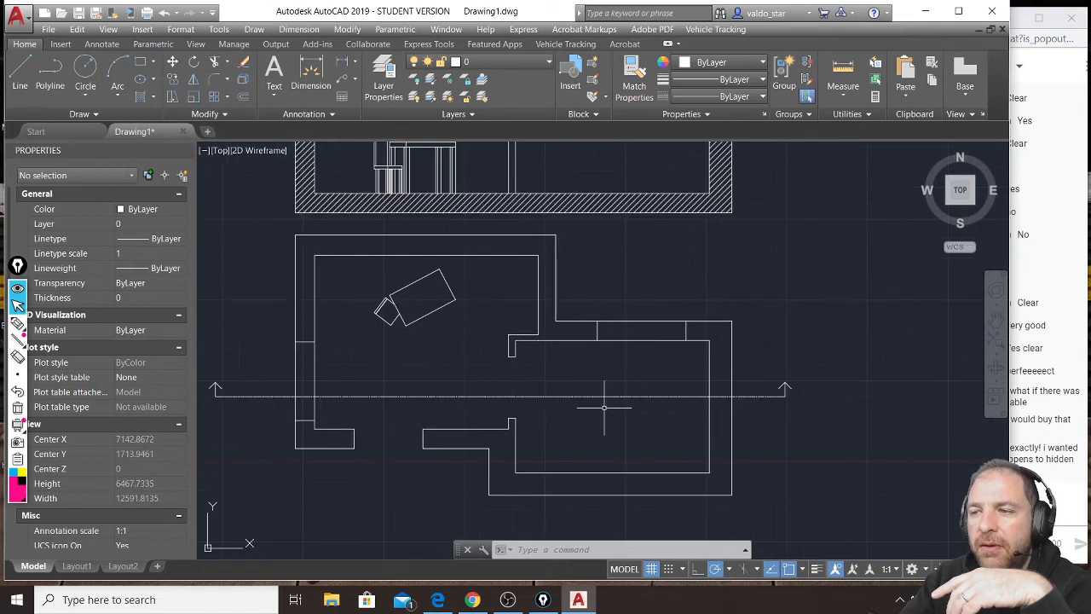
Draw a square chair seat about 430 units wide across the section line, near the plan's left wall.
click(139, 65)
scroll(332, 380, up, 2)
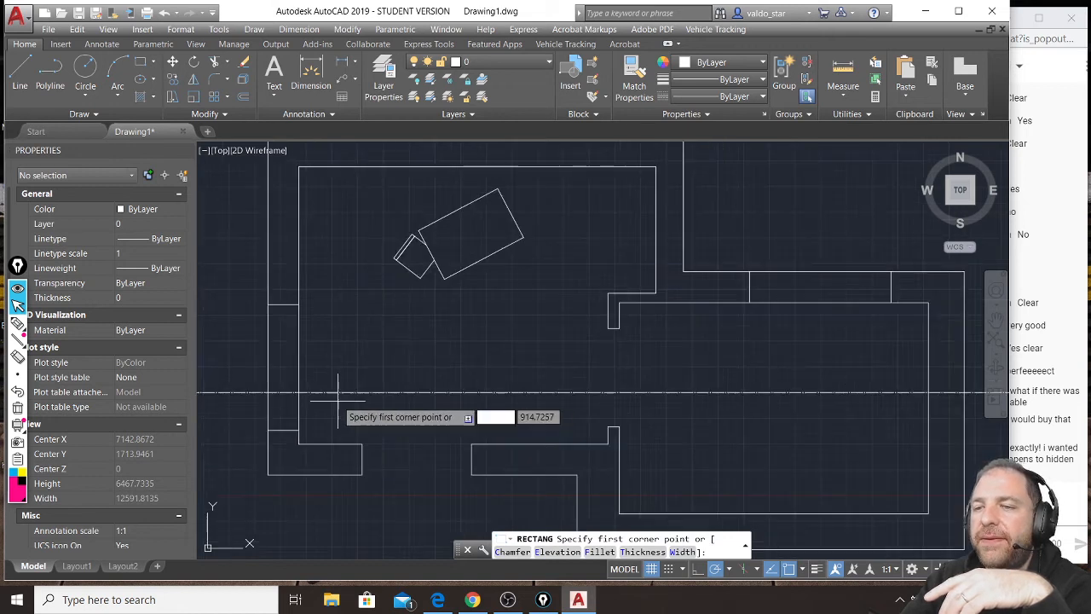
click(332, 371)
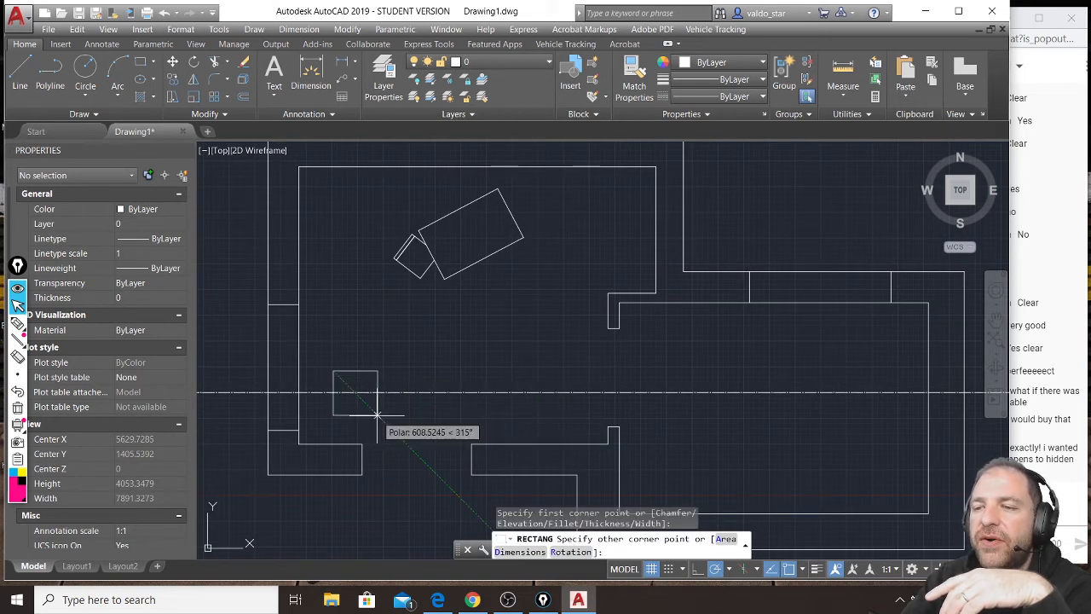
click(376, 414)
scroll(352, 389, up, 3)
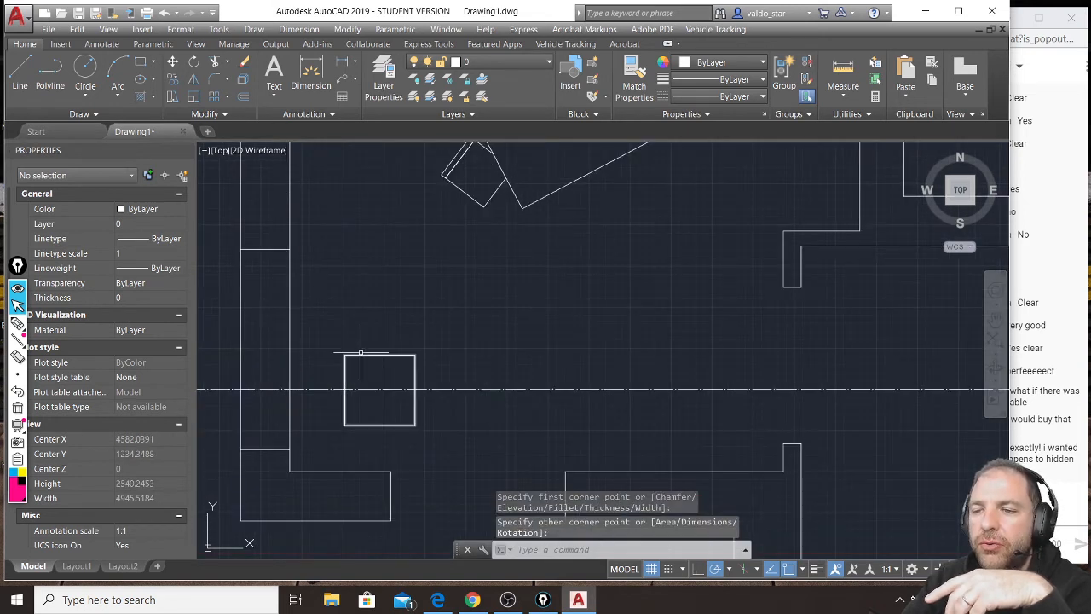
Draw a narrow backrest rectangle along the left edge of the new chair seat and highlight the whole chair.
scroll(338, 353, up, 3)
key(Return)
click(320, 360)
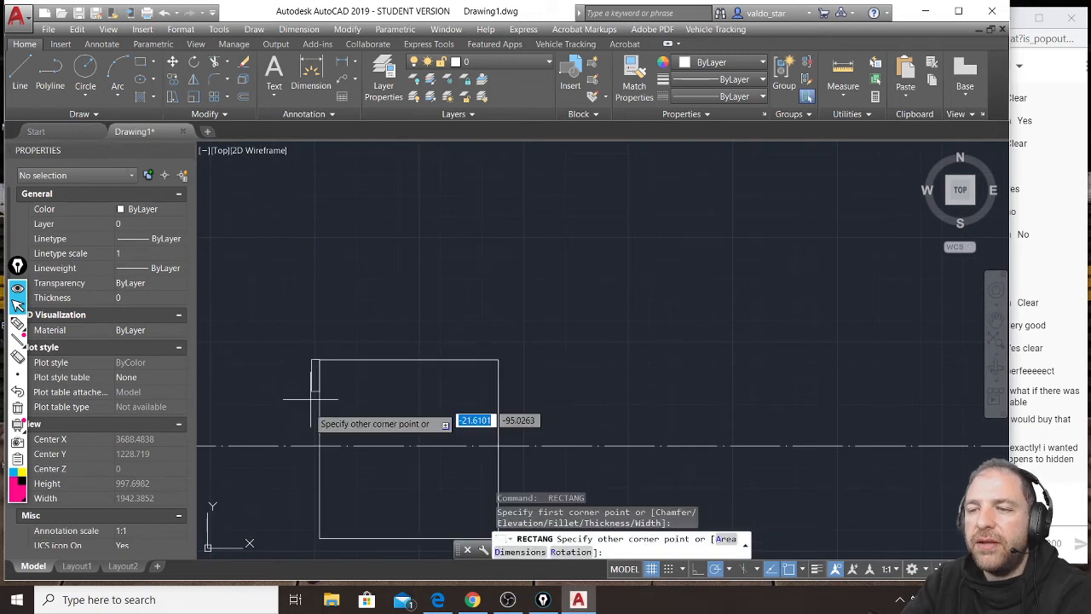
click(324, 528)
scroll(381, 387, down, 4)
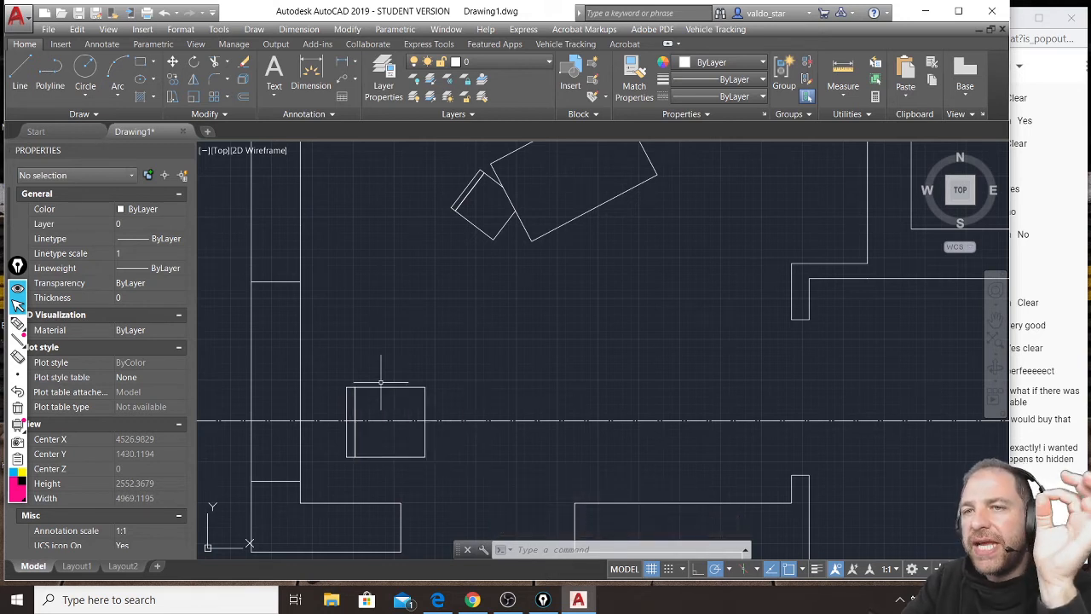
click(341, 471)
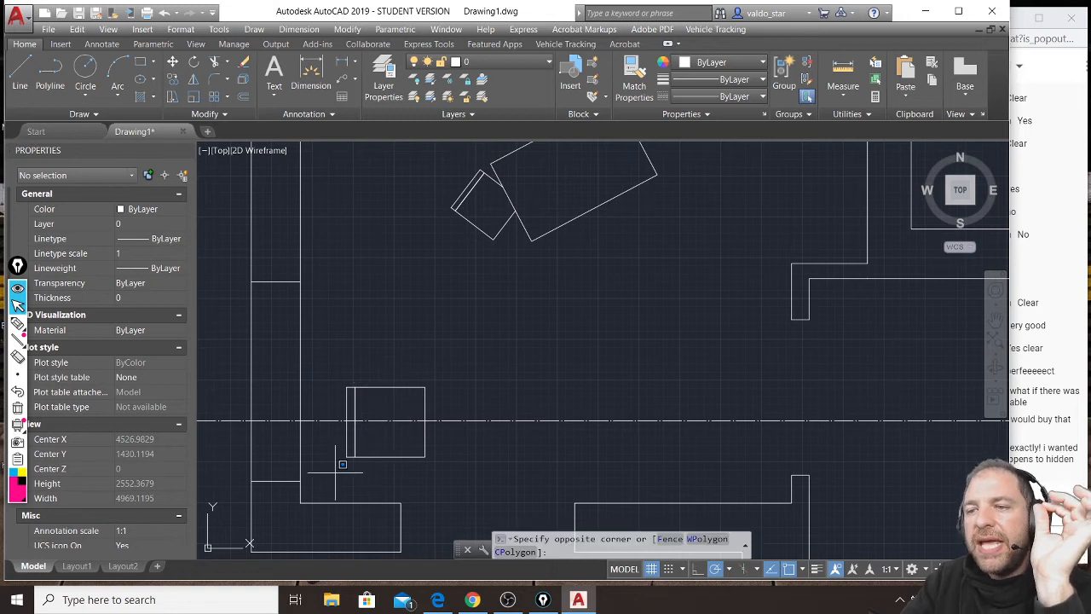
click(440, 368)
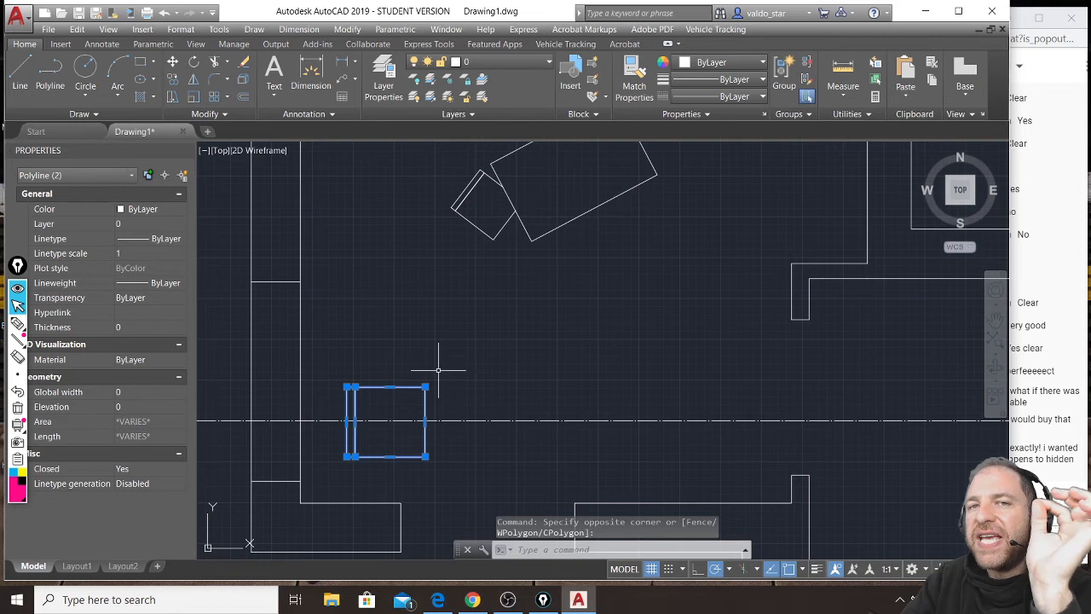
Draw a narrow shelf rectangle in the plan from the right room's upper-right inner corner down the wall, past the section line.
scroll(478, 359, down, 2)
middle_drag(883, 393, 674, 365)
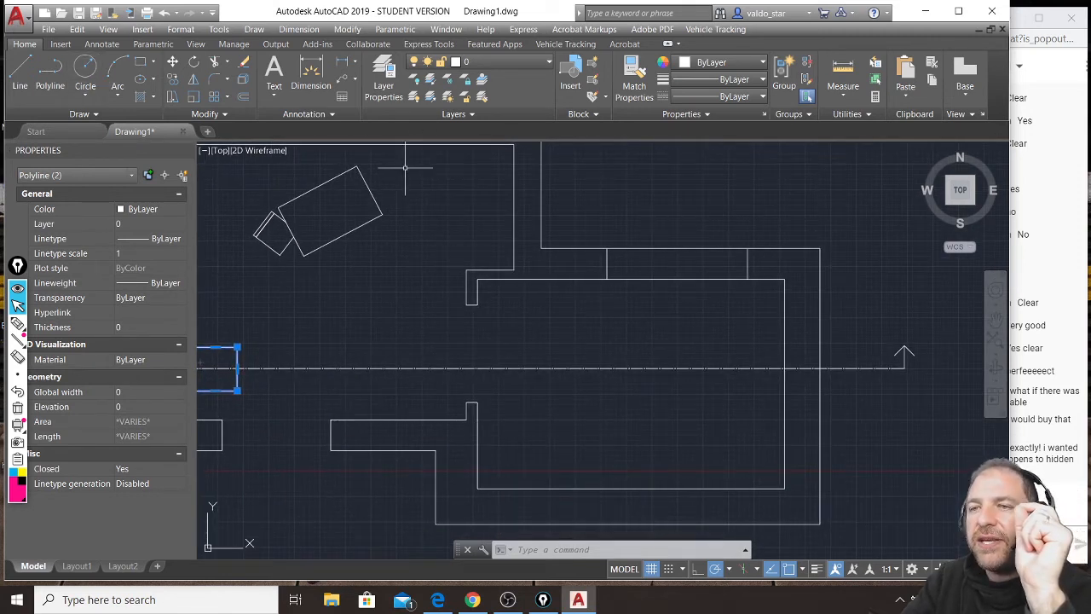
click(142, 68)
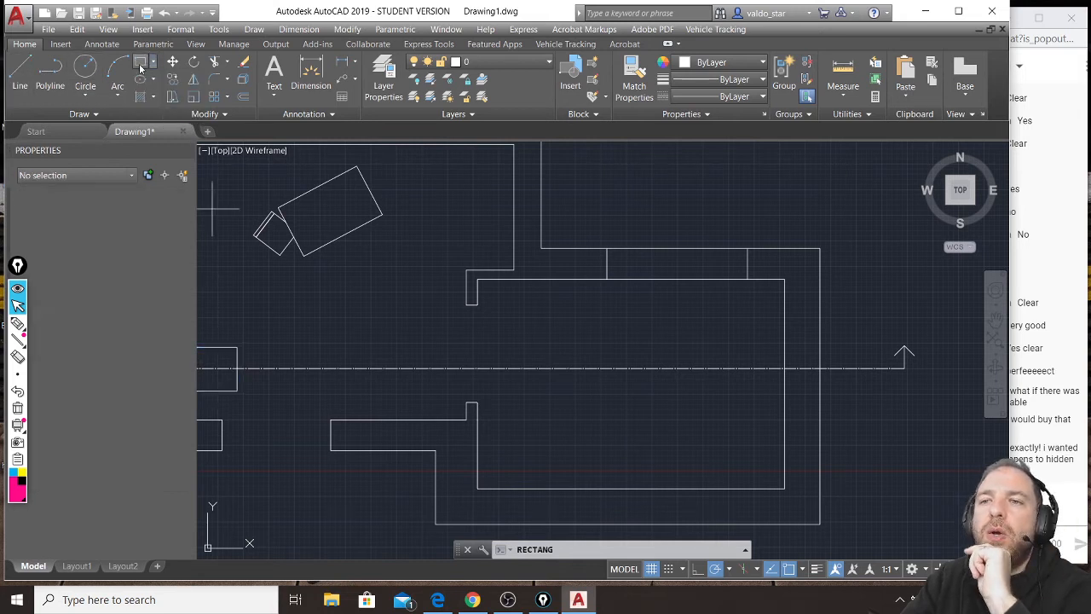
click(784, 280)
click(759, 410)
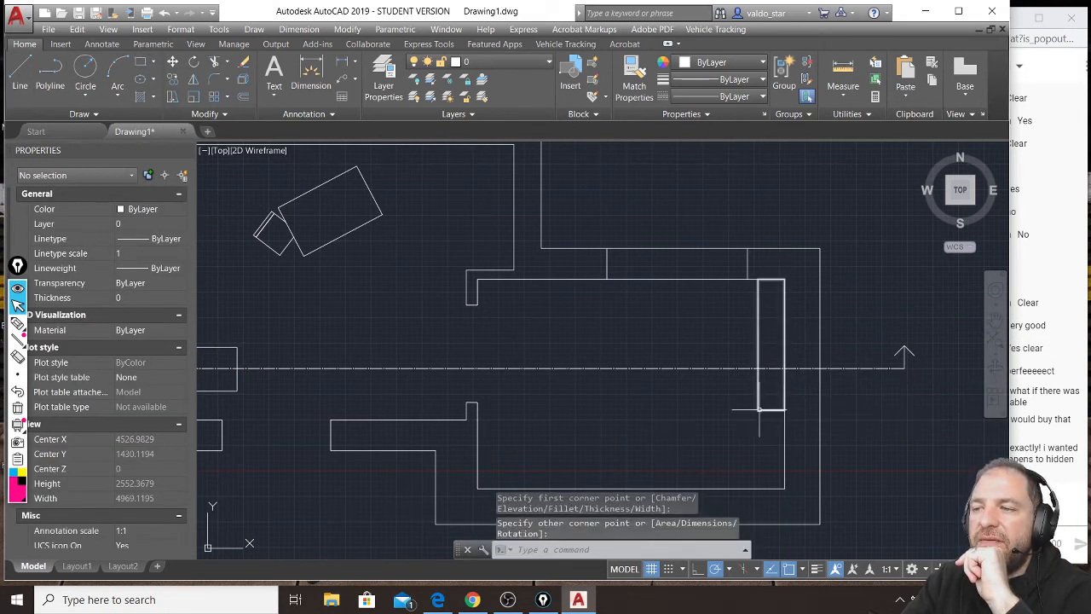
scroll(771, 369, up, 2)
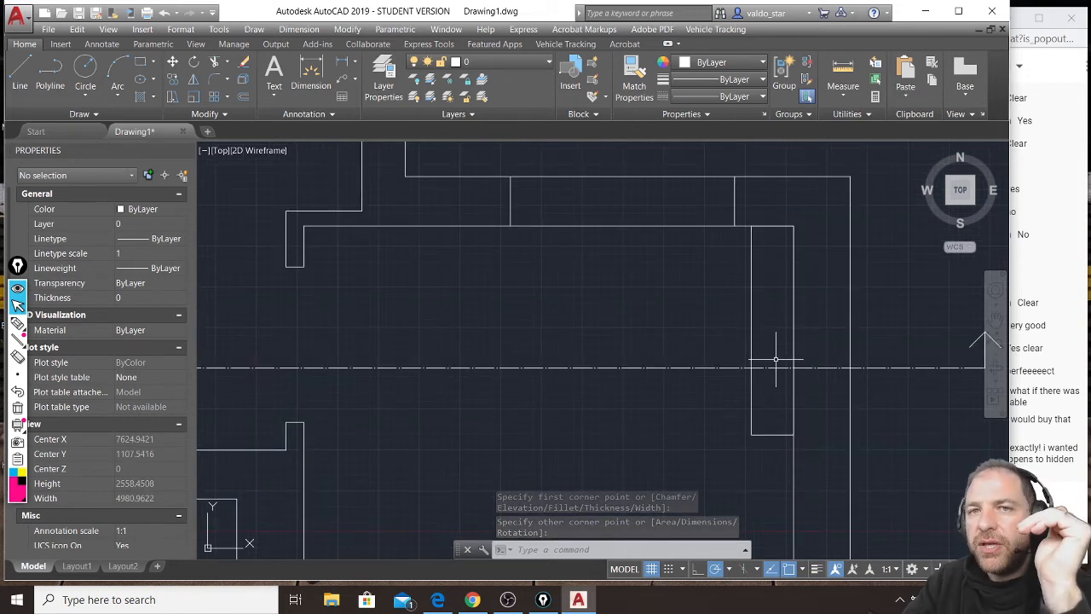
Draw the cut shelf in the section as a rectangle about 330 by 80 units against the right wall, about 600 above the floor.
scroll(776, 359, down, 4)
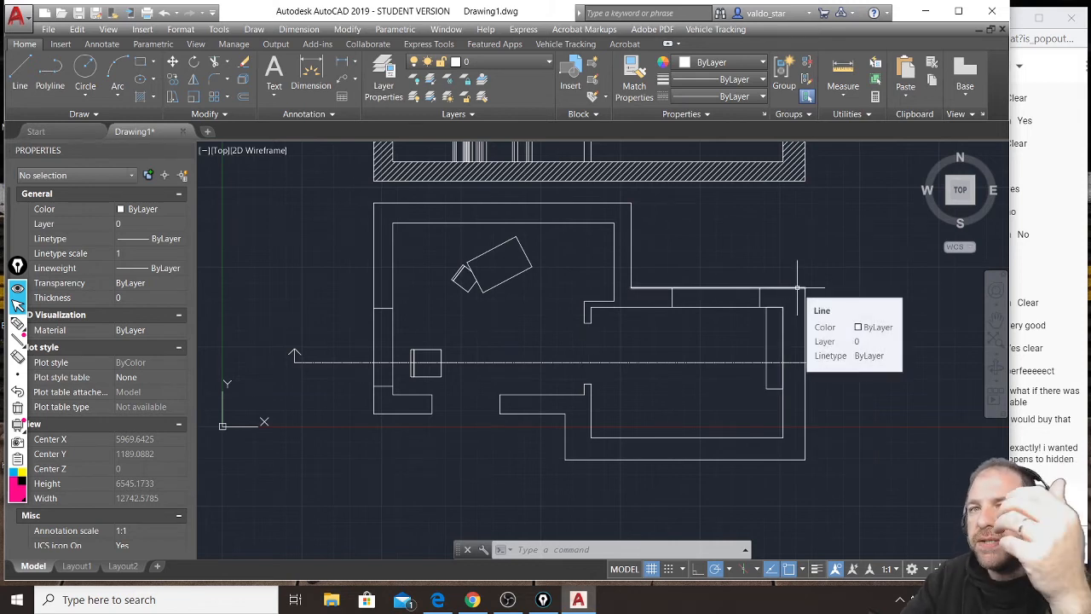
middle_drag(780, 269, 738, 398)
scroll(371, 257, up, 2)
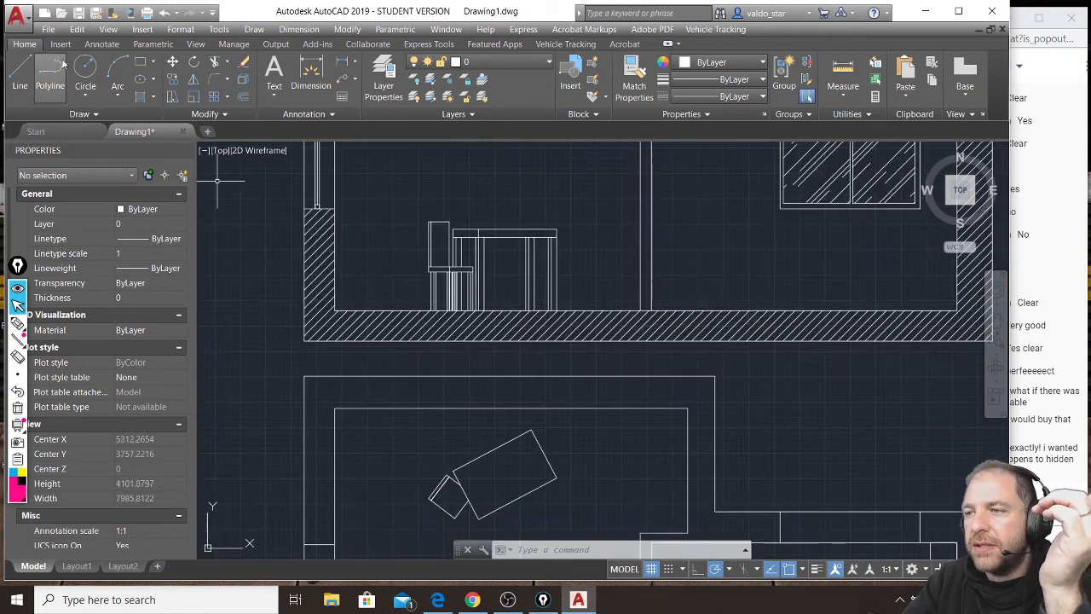
click(141, 62)
middle_drag(852, 269, 648, 311)
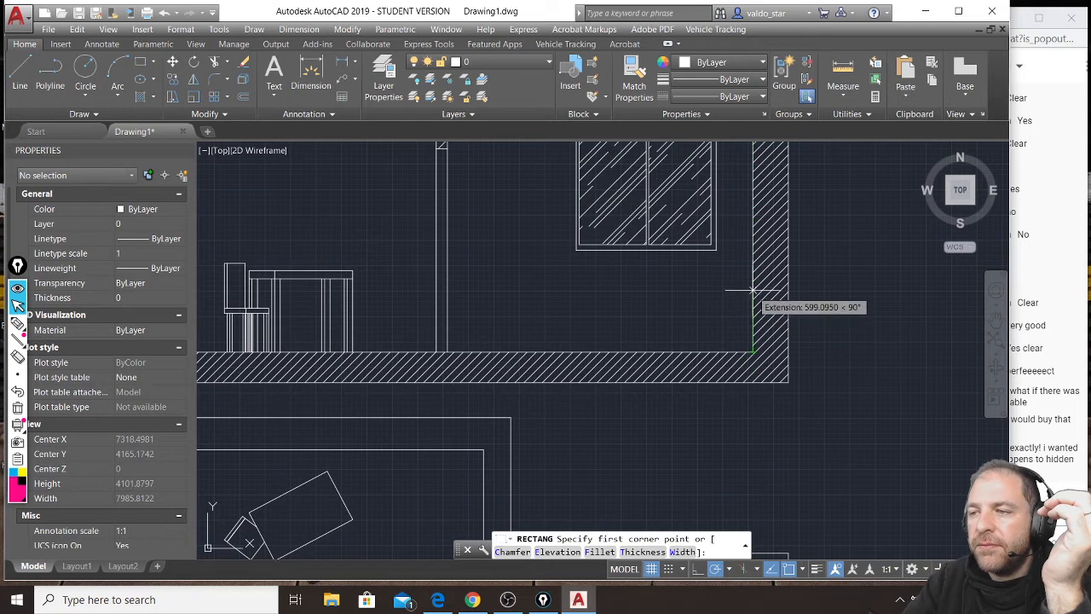
click(754, 306)
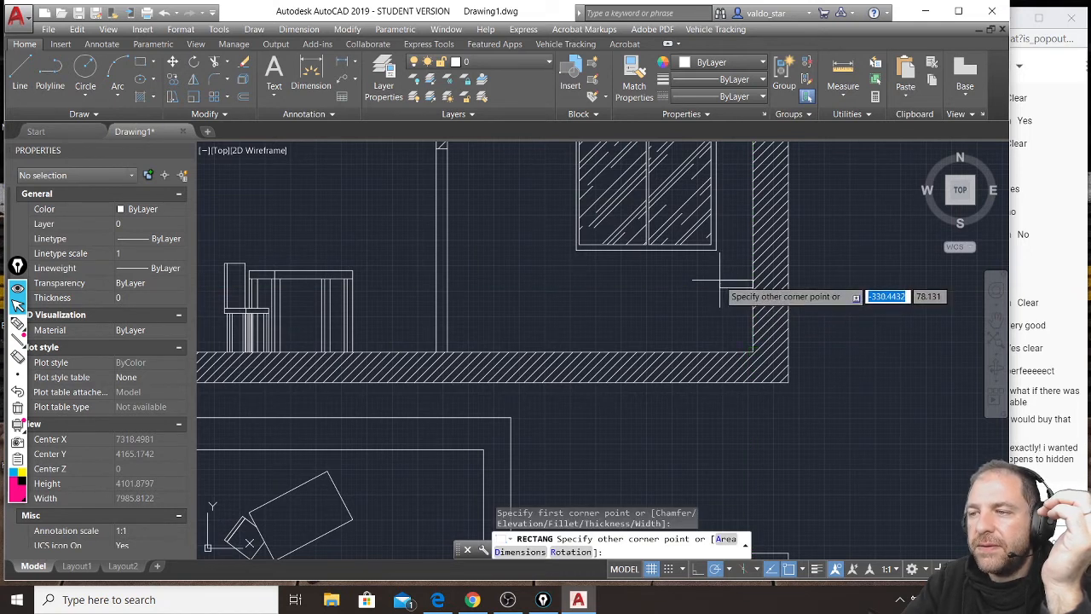
click(721, 280)
Copy the section's shelf rectangle straight up twice along the right wall, once at mid-window height and once near the window's upper edge.
scroll(725, 264, down, 3)
scroll(726, 251, up, 4)
click(728, 257)
click(717, 297)
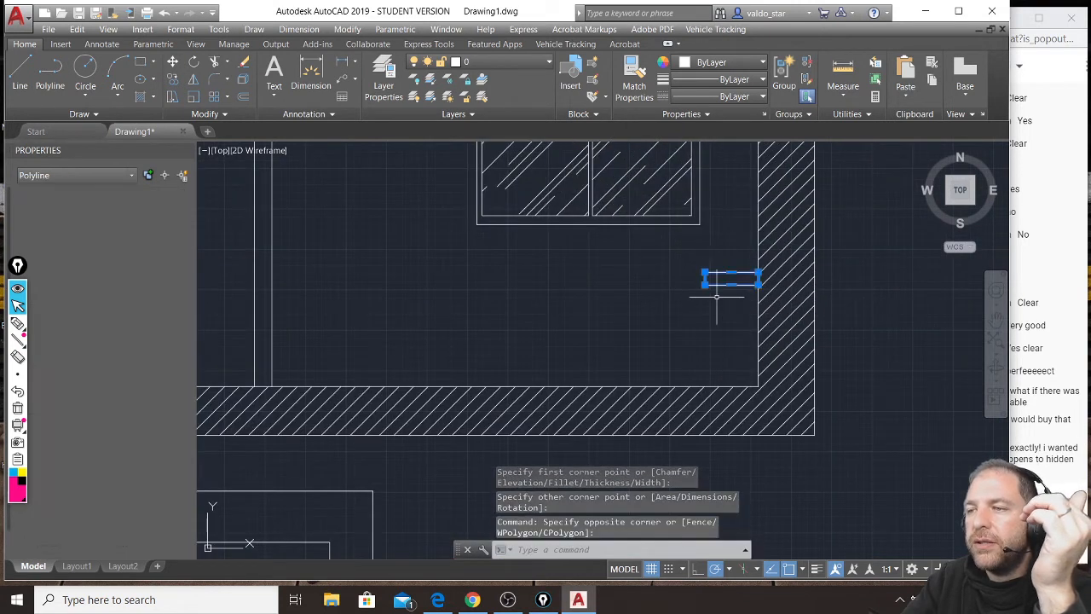
text(m)
key(Return)
text(co)
key(Return)
scroll(720, 298, down, 2)
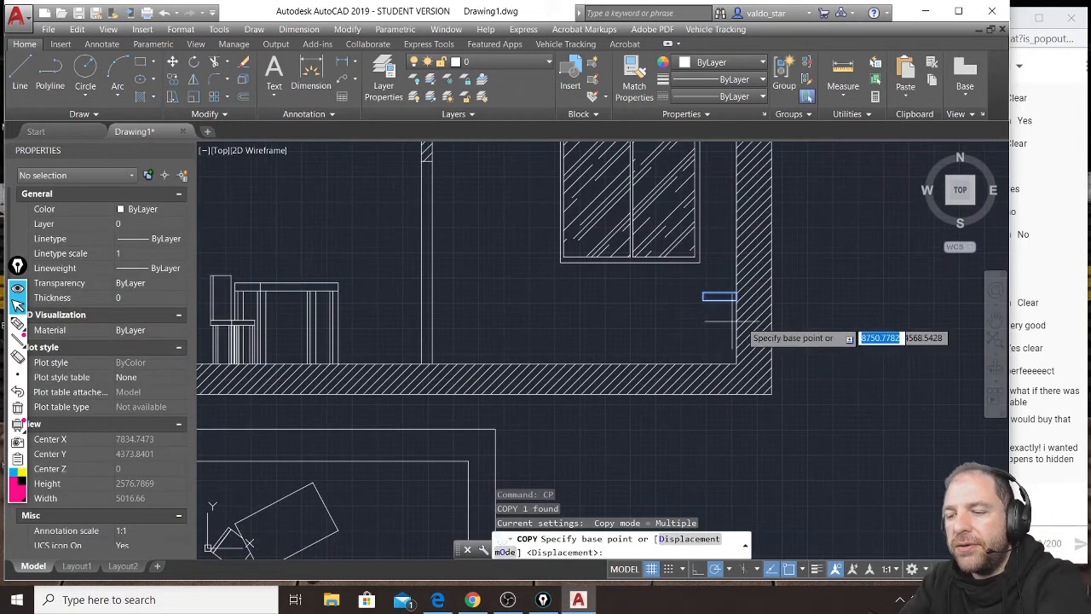
click(804, 299)
middle_drag(804, 199, 794, 311)
click(797, 238)
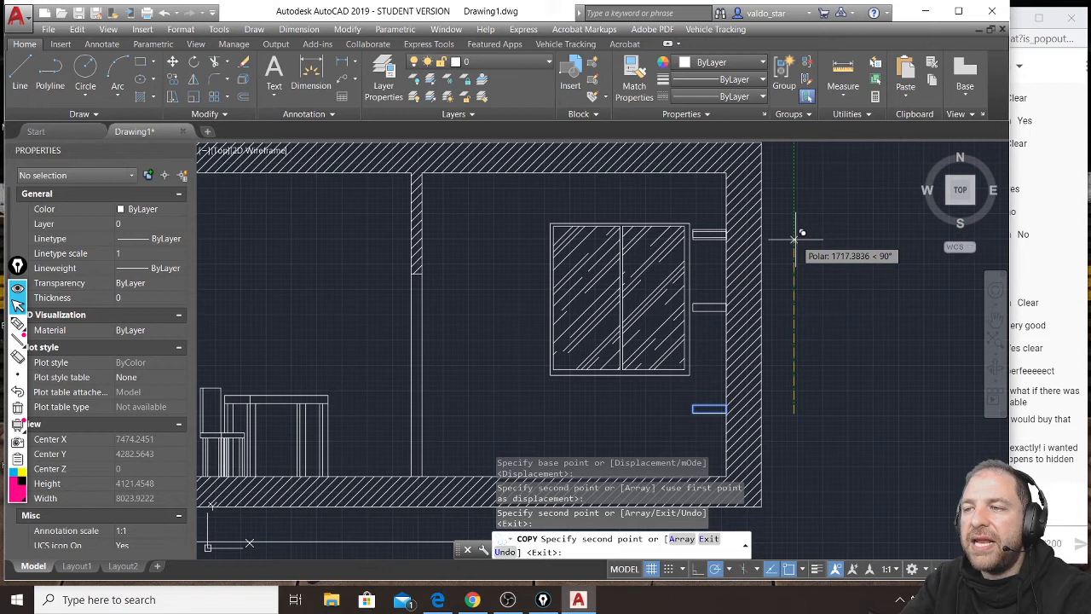
key(Return)
key(Escape)
key(Escape)
key(Escape)
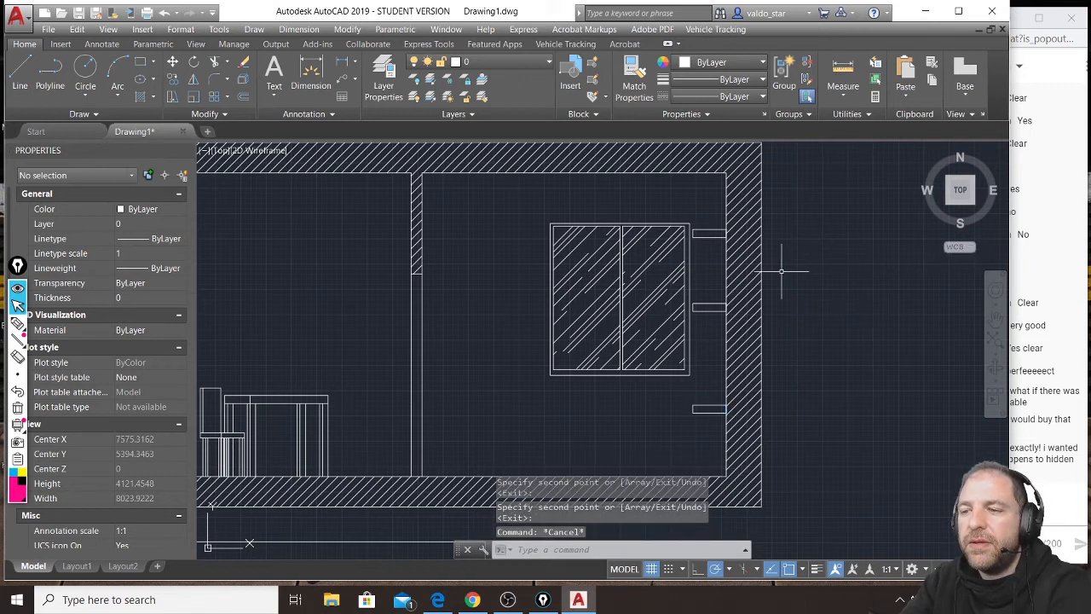
Hatch the inside of the three shelf rectangles in the section with the AR-RROOF pattern.
text(h)
key(Return)
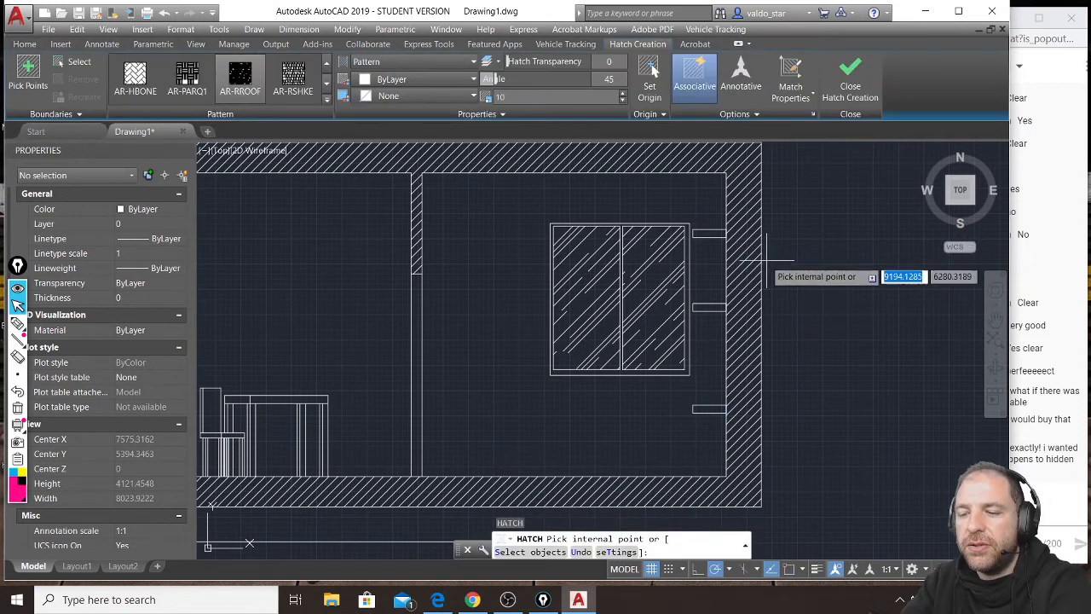
click(709, 233)
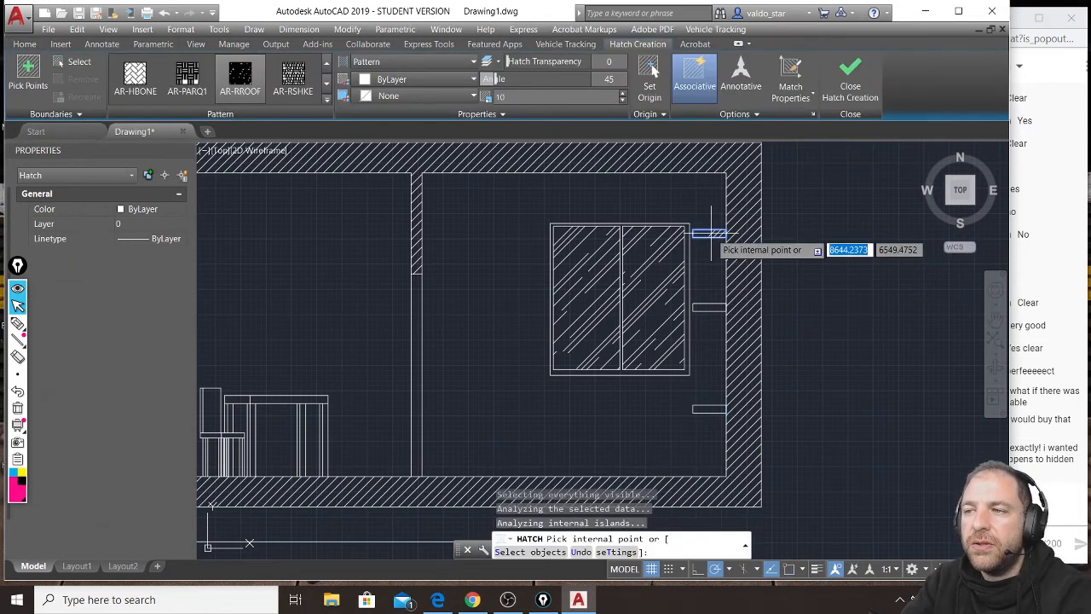
click(710, 307)
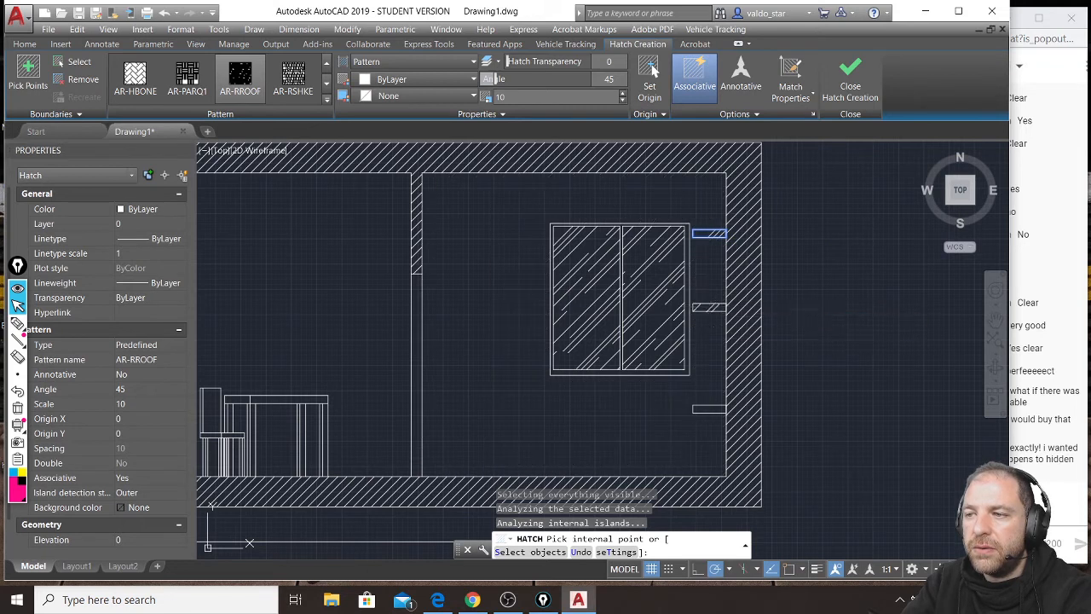
click(709, 409)
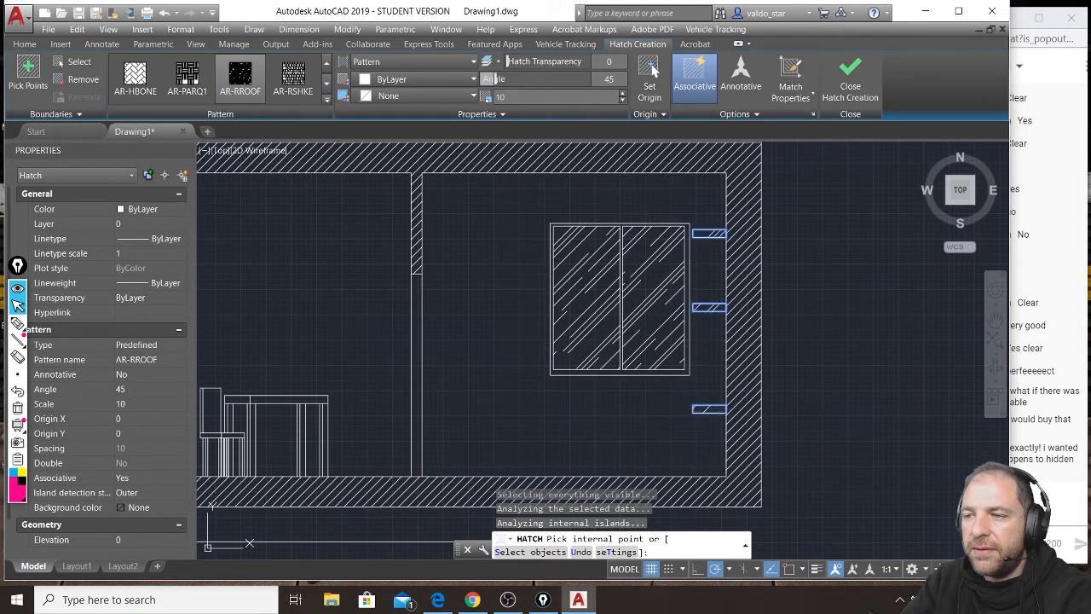
key(Return)
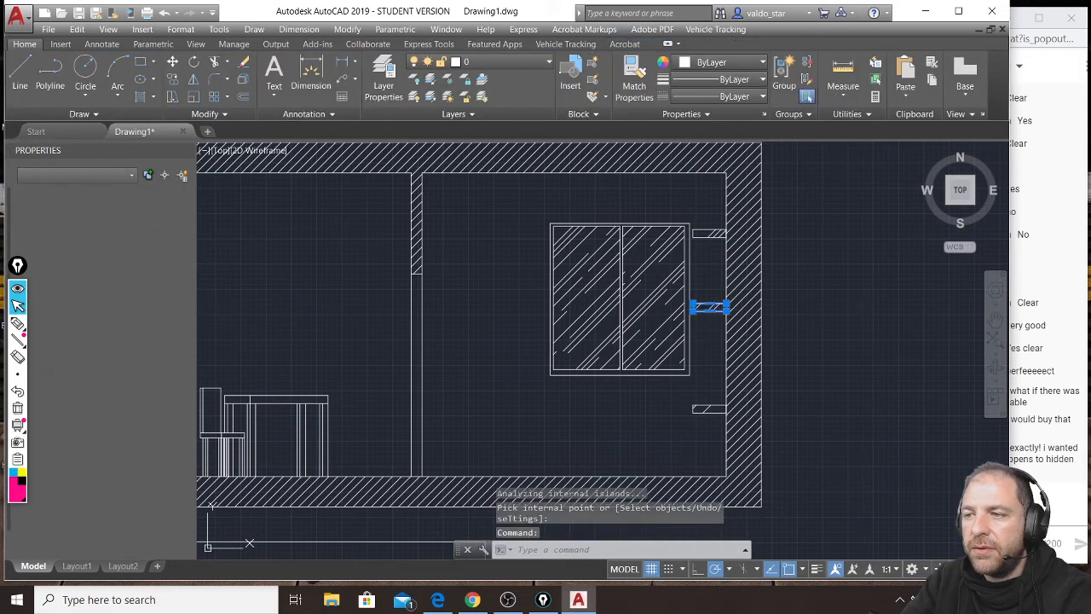
Change the shelf hatch to the ANSI31 pattern with an angle of 0.
double_click(714, 307)
scroll(715, 307, up, 4)
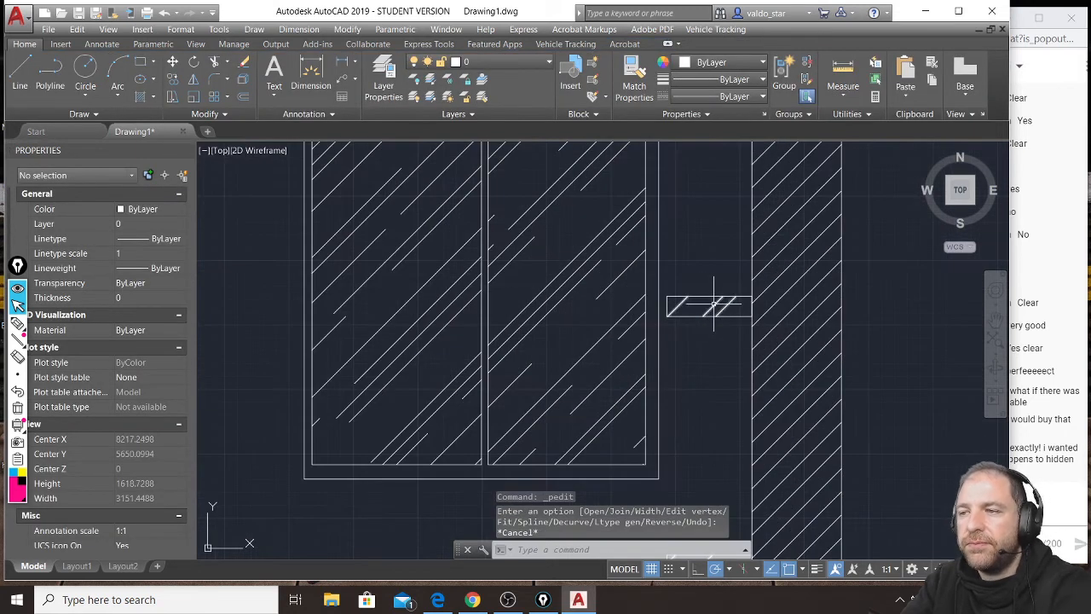
key(Escape)
click(714, 305)
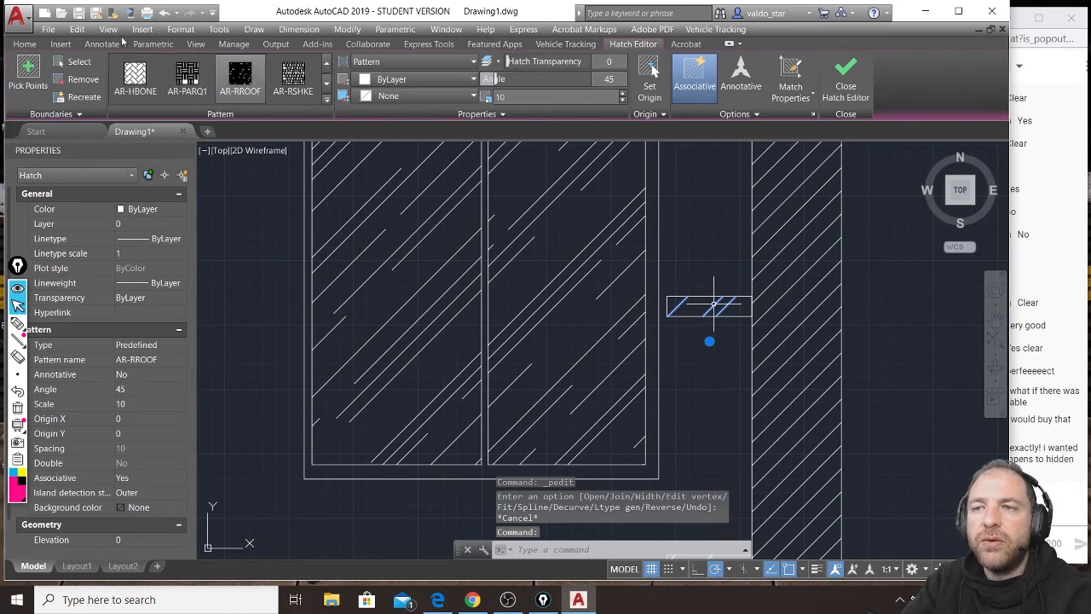
click(326, 100)
scroll(307, 124, up, 1)
click(240, 78)
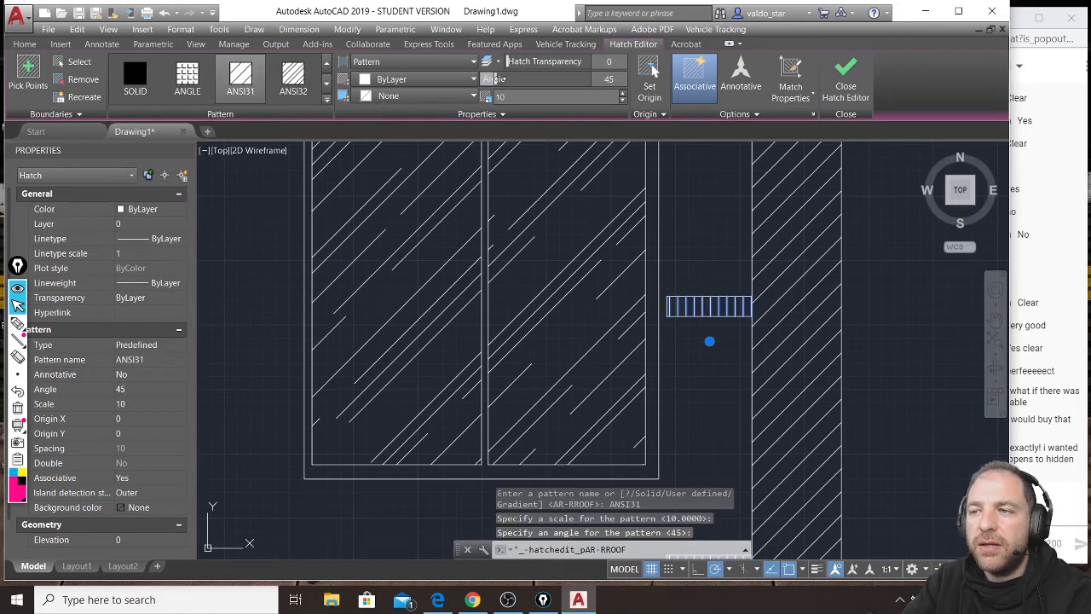
drag(534, 79, 469, 83)
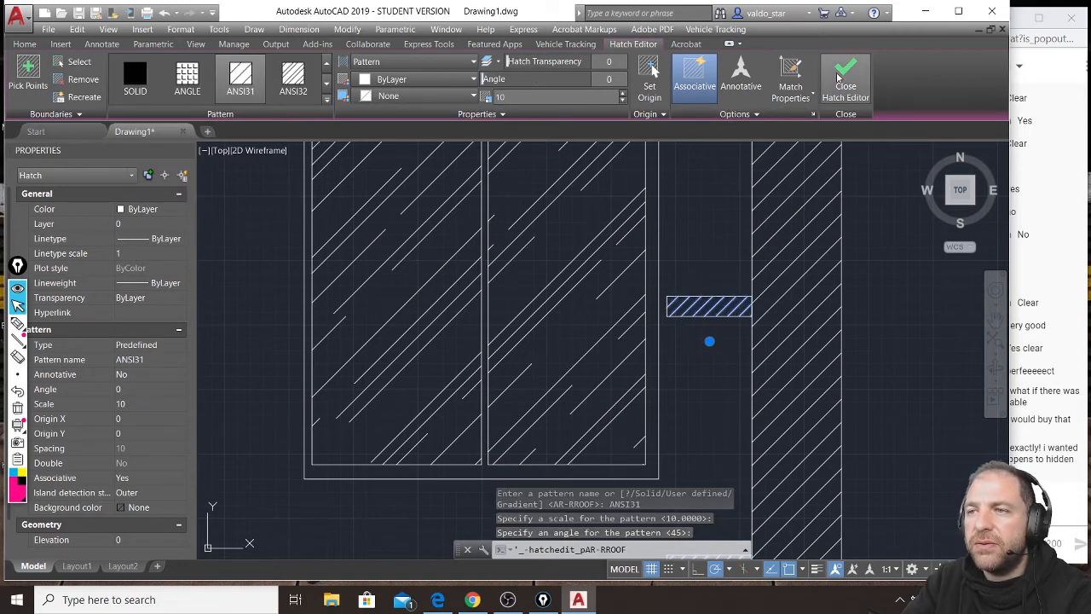
key(Escape)
scroll(668, 284, down, 4)
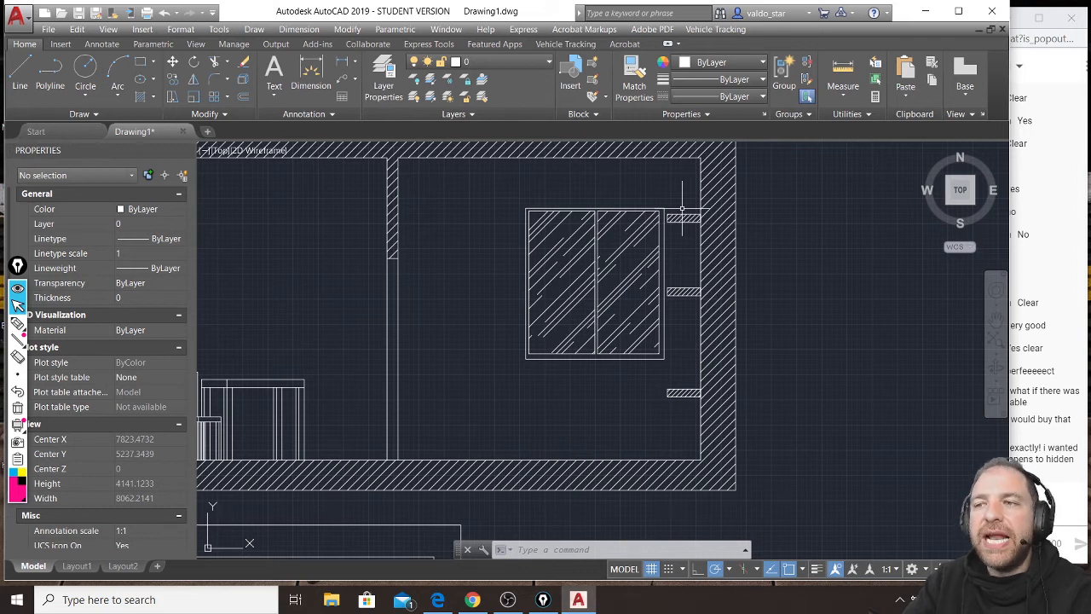
Cross out the chair on the section line in the plan with two diagonal lines extending past its corners.
scroll(681, 208, down, 2)
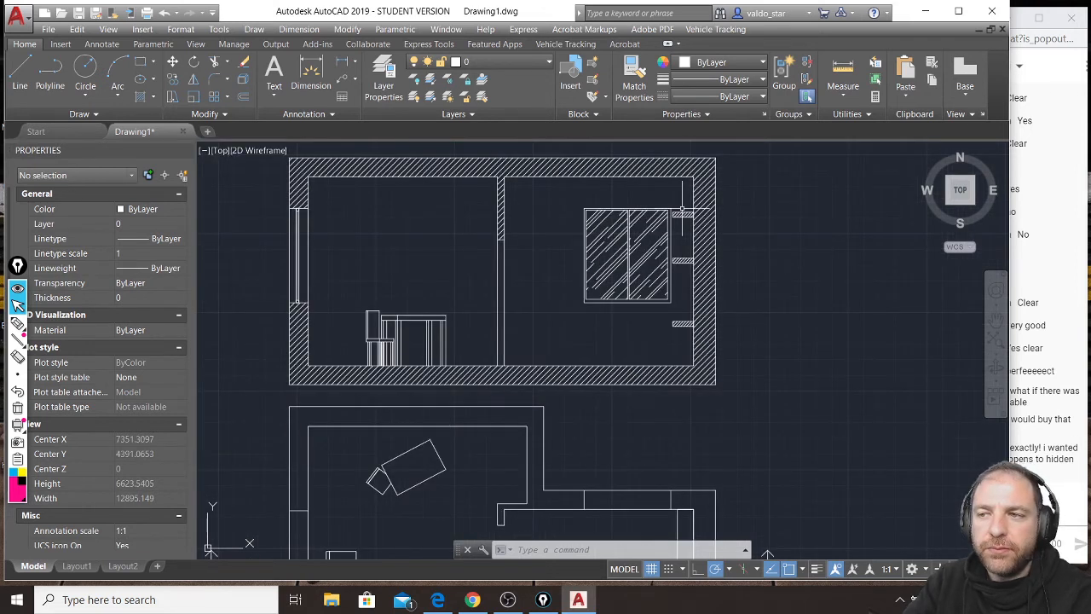
middle_drag(608, 400, 680, 266)
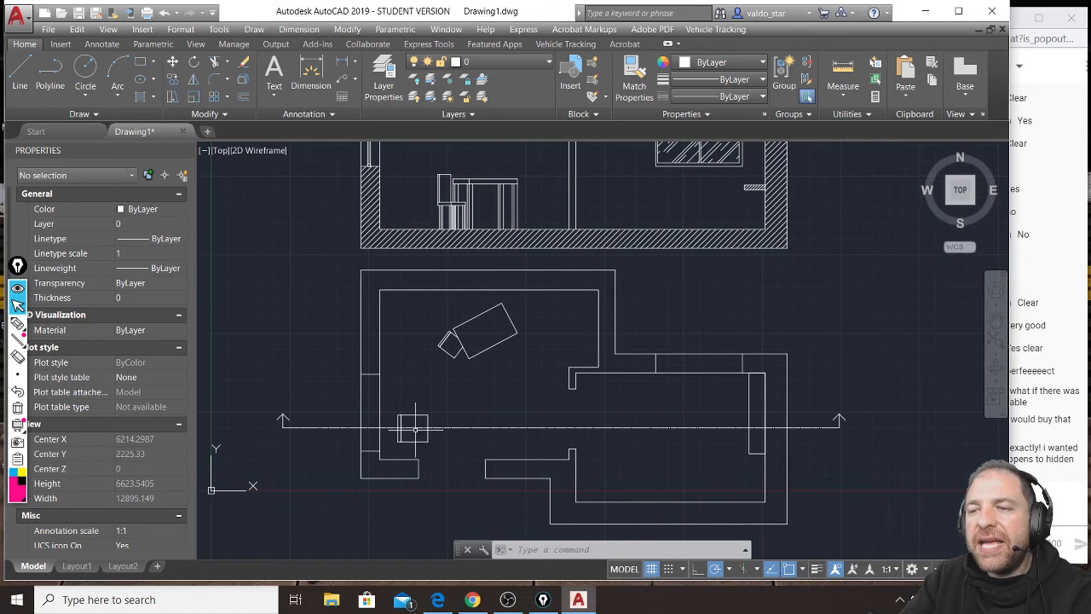
scroll(415, 429, up, 4)
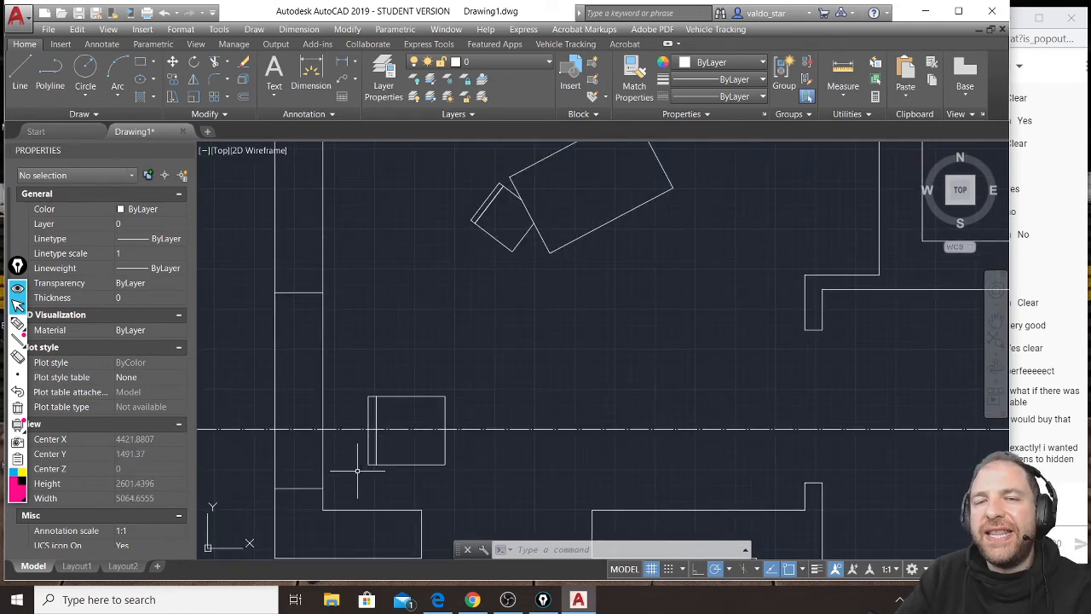
scroll(499, 183, up, 4)
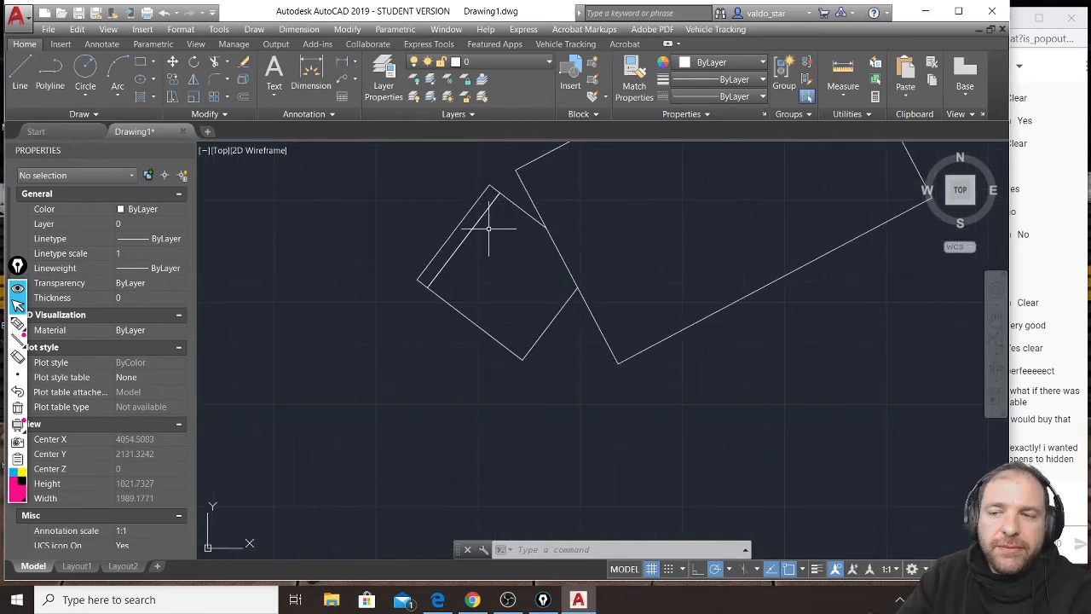
scroll(488, 228, down, 2)
scroll(490, 226, down, 2)
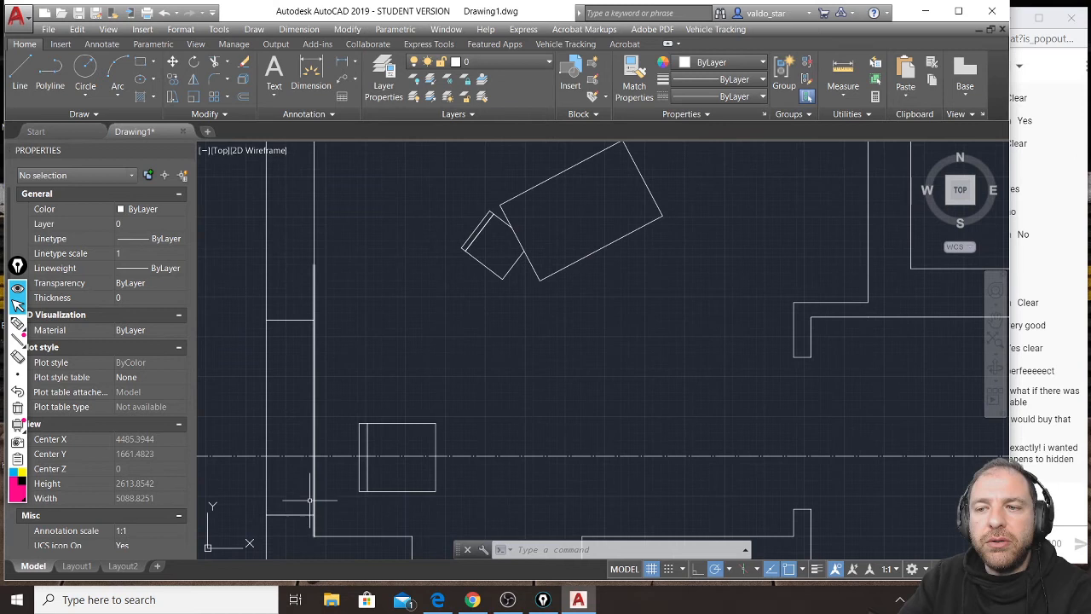
click(347, 506)
click(452, 410)
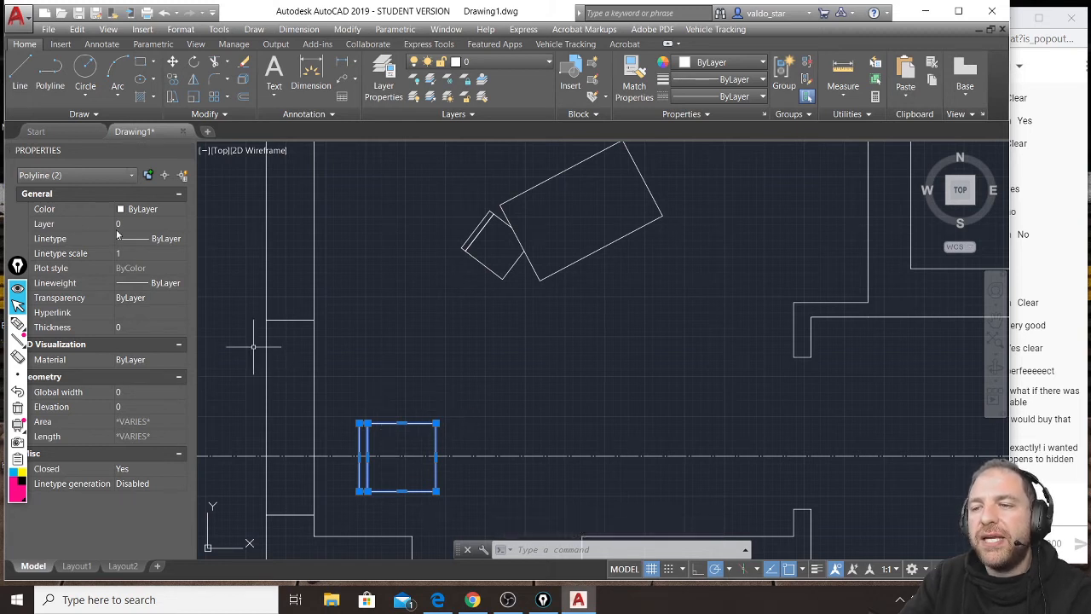
text(l)
key(Return)
click(335, 380)
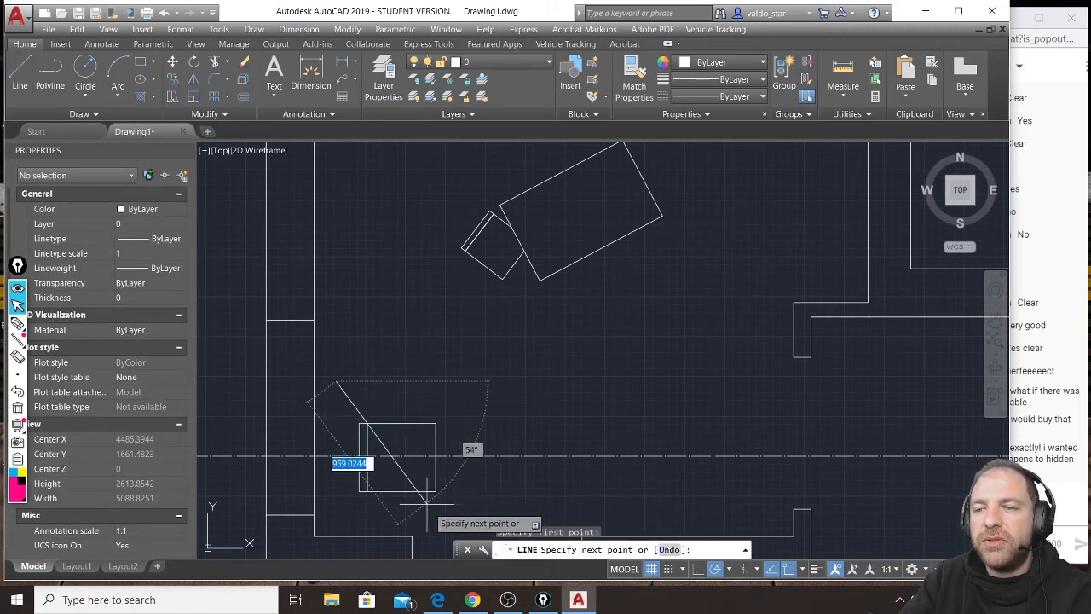
click(467, 512)
click(334, 511)
key(Return)
key(Return)
click(333, 512)
click(433, 424)
key(Return)
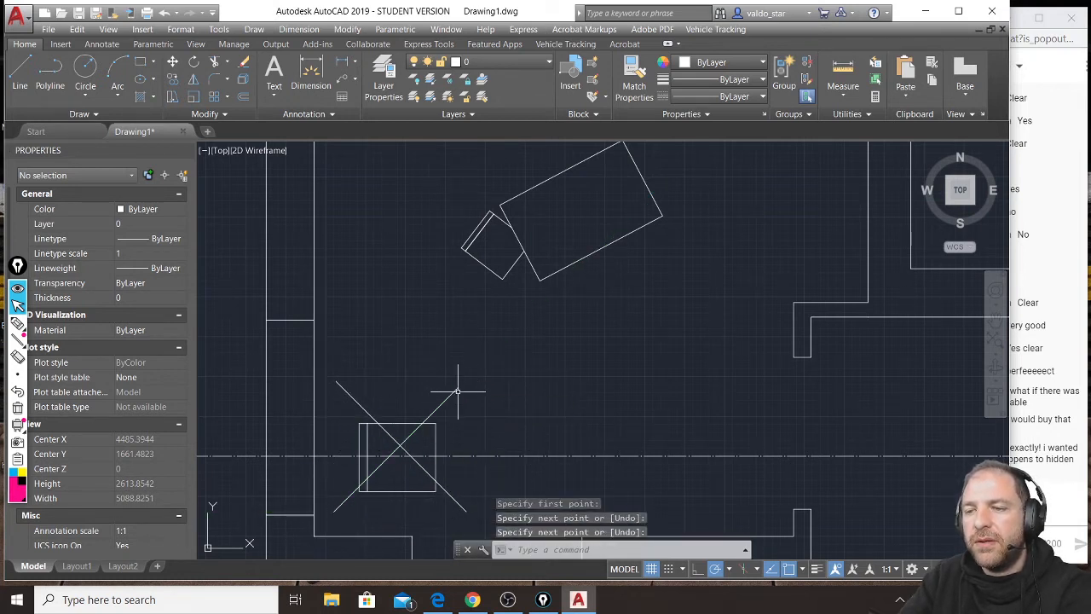
Move the chair in the plan straight up so that it sits clear of the section line, on the viewing side.
scroll(521, 382, down, 4)
scroll(510, 369, down, 2)
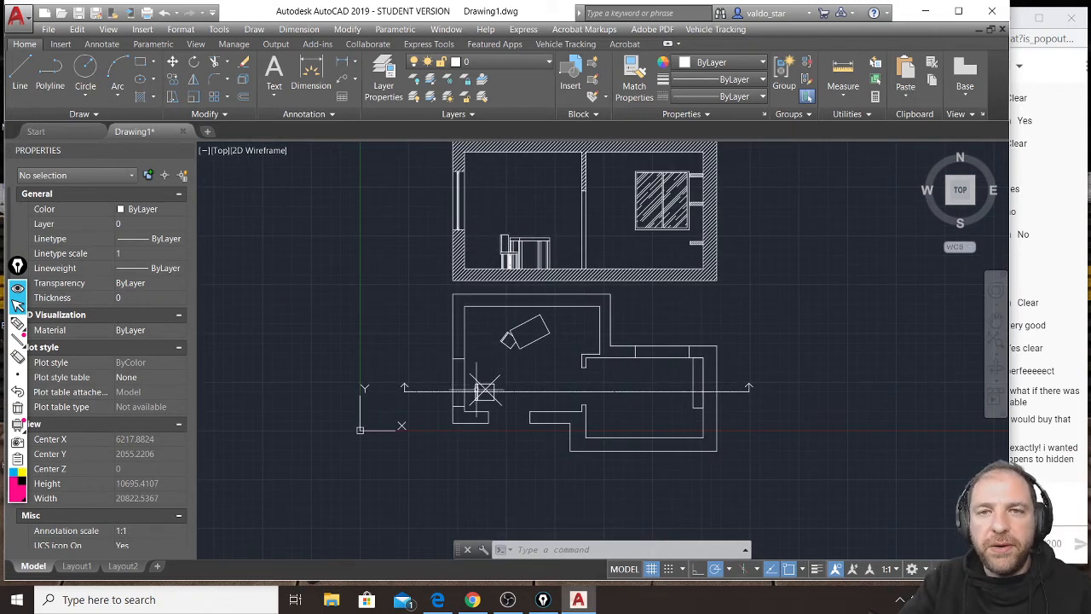
scroll(484, 388, up, 4)
click(472, 431)
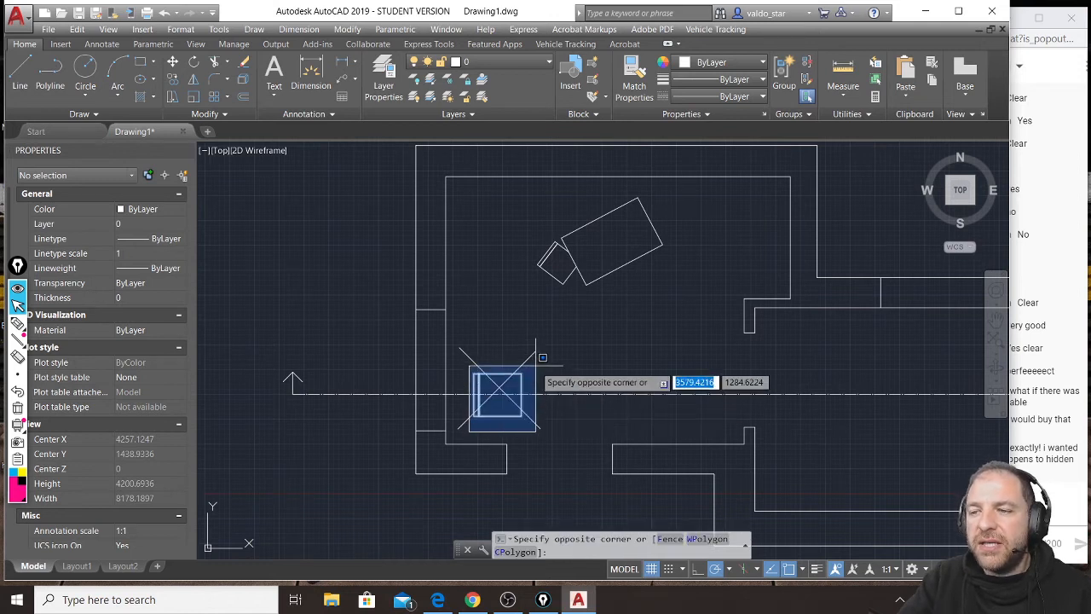
click(529, 373)
text(m)
key(Return)
click(561, 422)
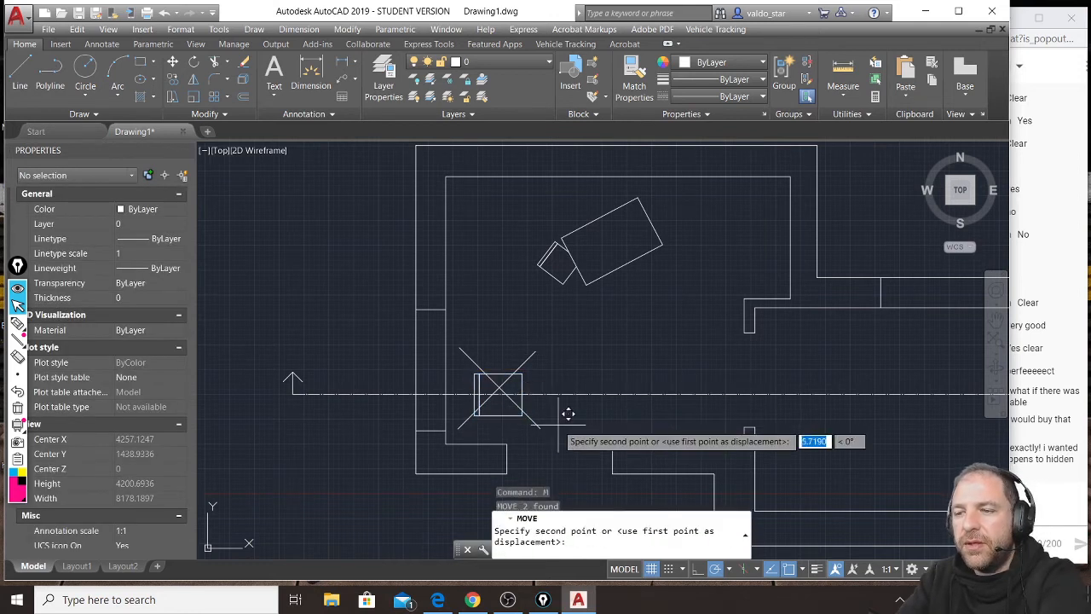
click(540, 368)
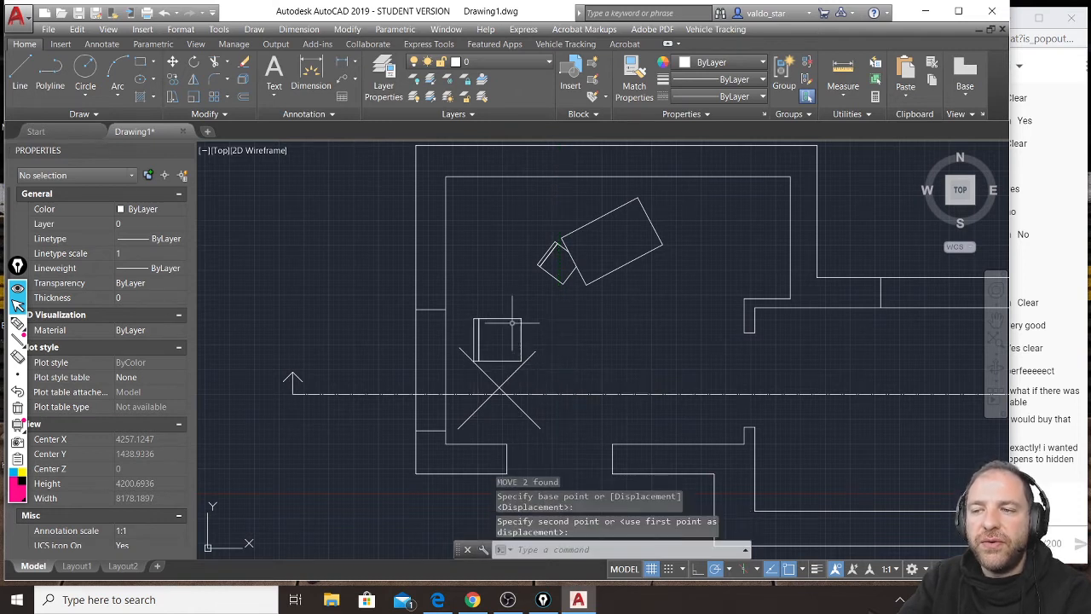
Erase the two crossing diagonal lines beneath the moved chair.
click(534, 376)
click(513, 370)
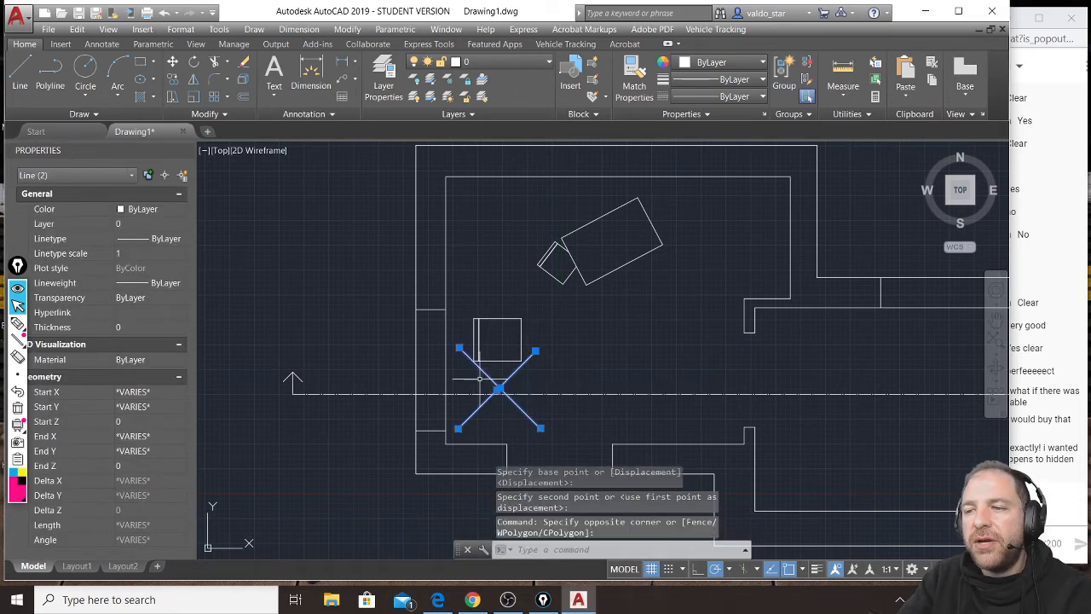
key(Delete)
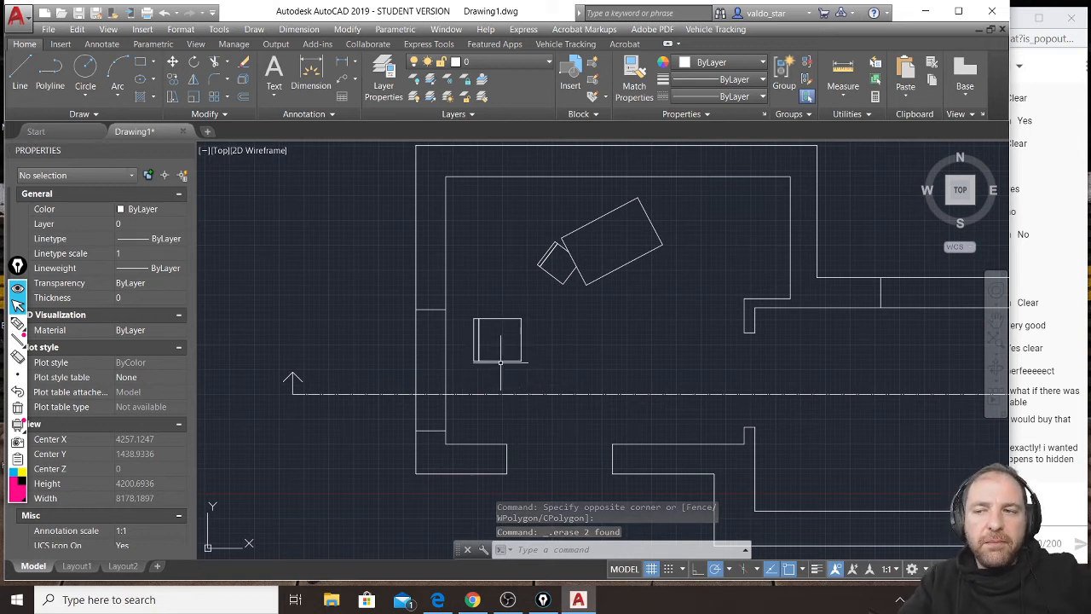
Handwrite the pen note "1 FURNITURE, BUILT-IN FURNITURE ARE CUT" over the section and draw an arrow from it to the plan's section line.
scroll(503, 366, down, 2)
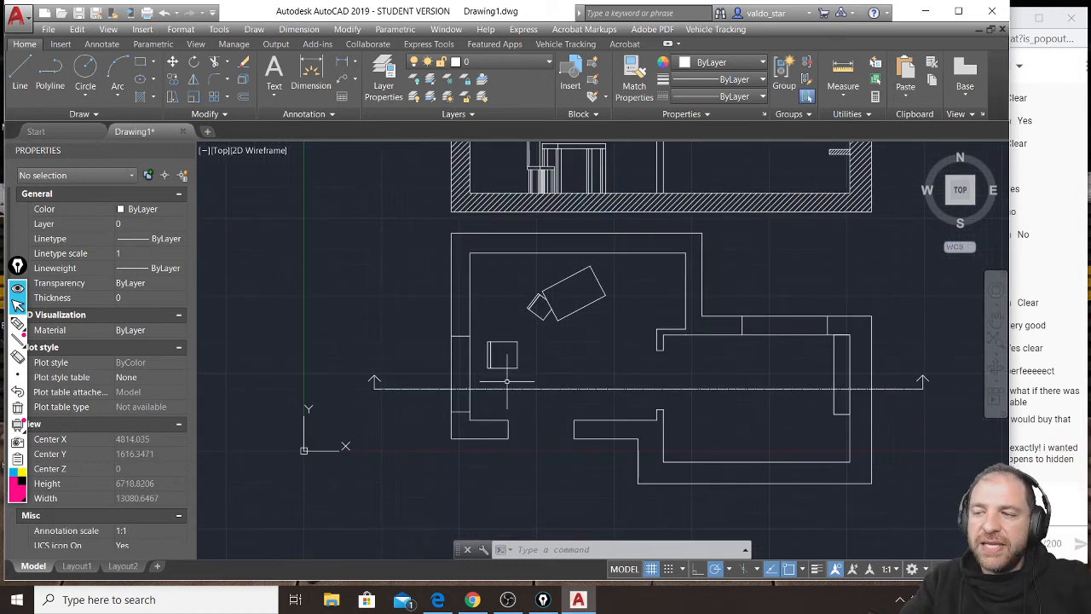
middle_drag(571, 314, 525, 349)
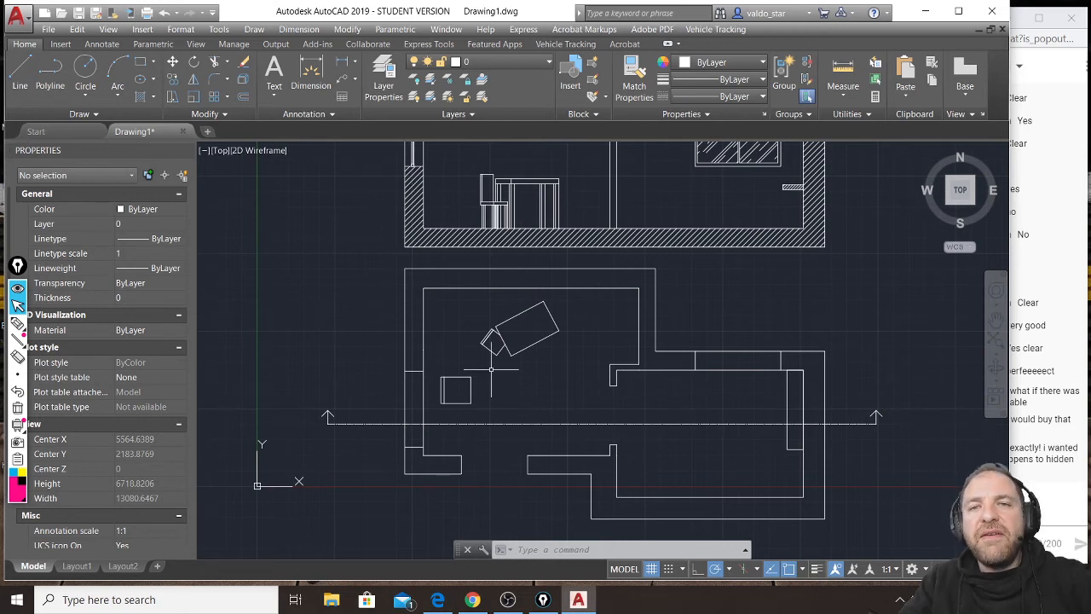
middle_drag(840, 260, 799, 361)
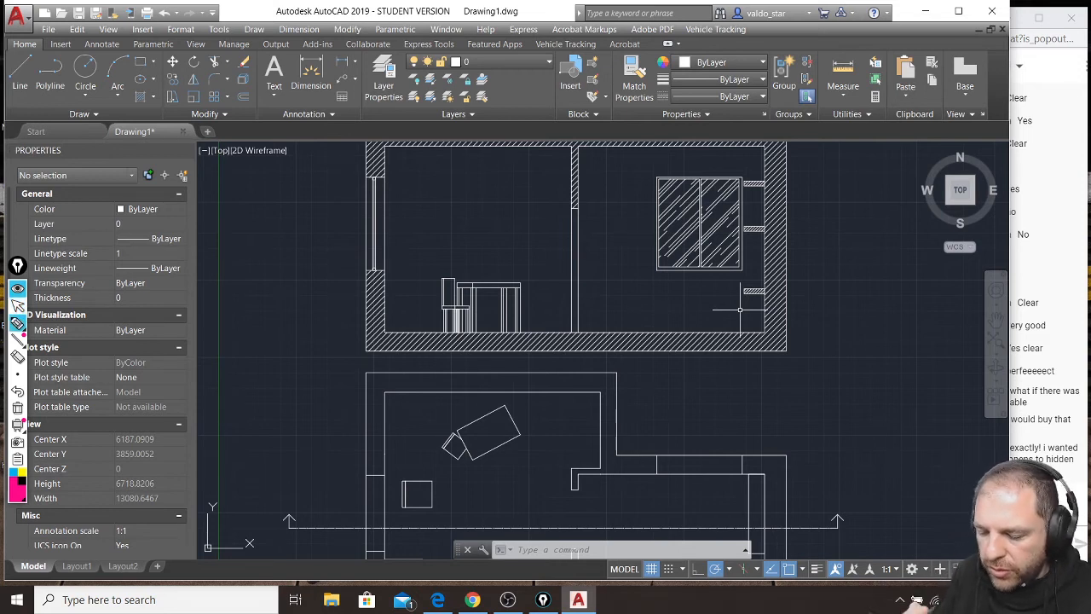
drag(219, 182, 238, 200)
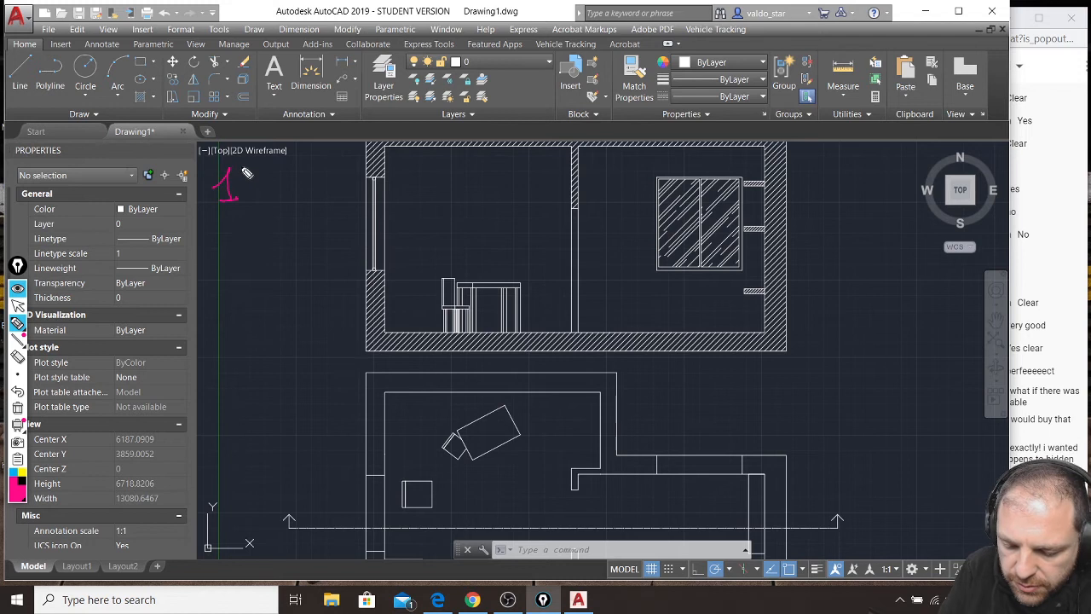
mouse_move(278, 167)
mouse_down()
mouse_move(294, 182)
mouse_move(345, 174)
mouse_move(348, 188)
mouse_move(390, 169)
mouse_move(491, 167)
mouse_up()
mouse_move(276, 230)
mouse_down()
mouse_move(285, 248)
mouse_move(377, 240)
mouse_move(377, 256)
mouse_move(389, 236)
mouse_move(467, 228)
mouse_move(485, 241)
mouse_move(555, 213)
mouse_move(574, 237)
mouse_move(617, 205)
mouse_up()
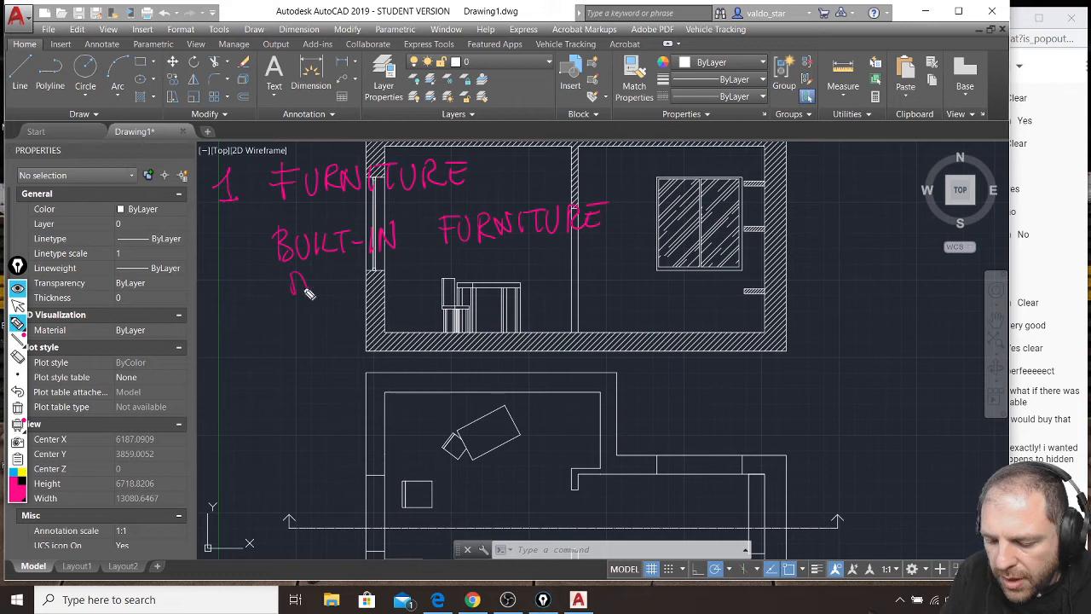
drag(345, 277, 352, 289)
mouse_move(409, 266)
mouse_down()
mouse_move(410, 281)
mouse_move(446, 280)
mouse_up()
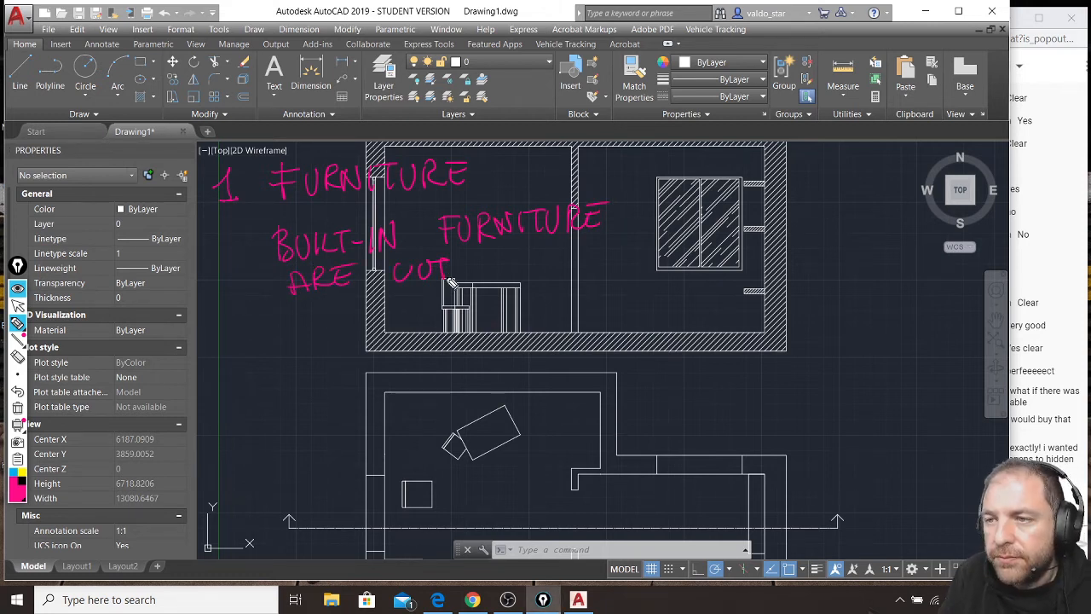
mouse_move(469, 261)
mouse_down()
mouse_move(694, 375)
mouse_move(716, 512)
mouse_up()
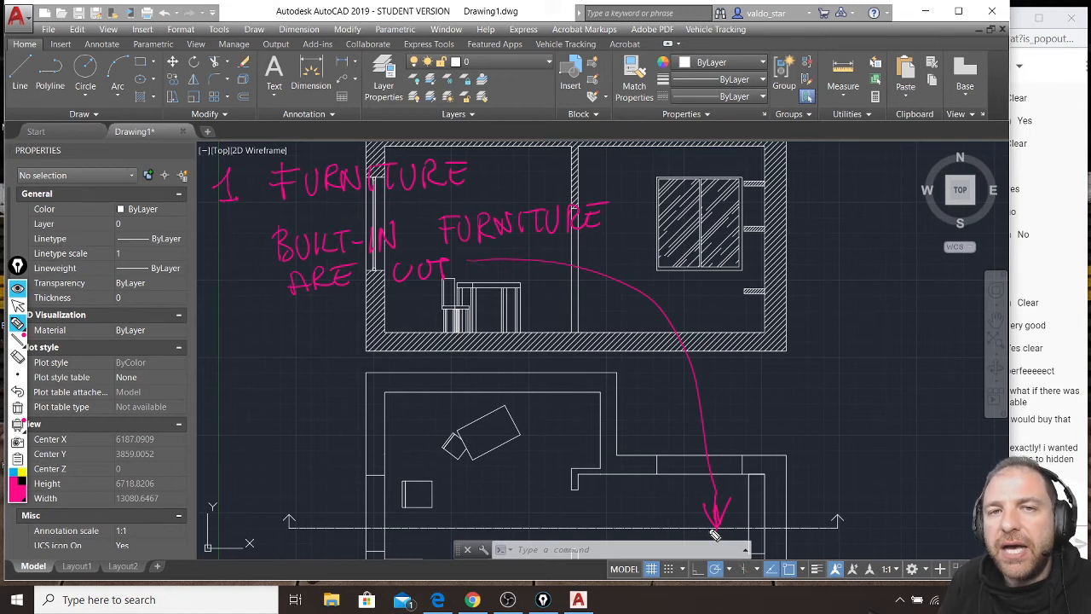
Add the handwritten note "IF NOT DON'T SHOW THEM" below the built-in furniture rule.
mouse_move(312, 317)
mouse_down()
mouse_move(348, 330)
mouse_move(365, 308)
mouse_move(438, 294)
mouse_up()
drag(432, 295, 431, 313)
drag(300, 384, 298, 366)
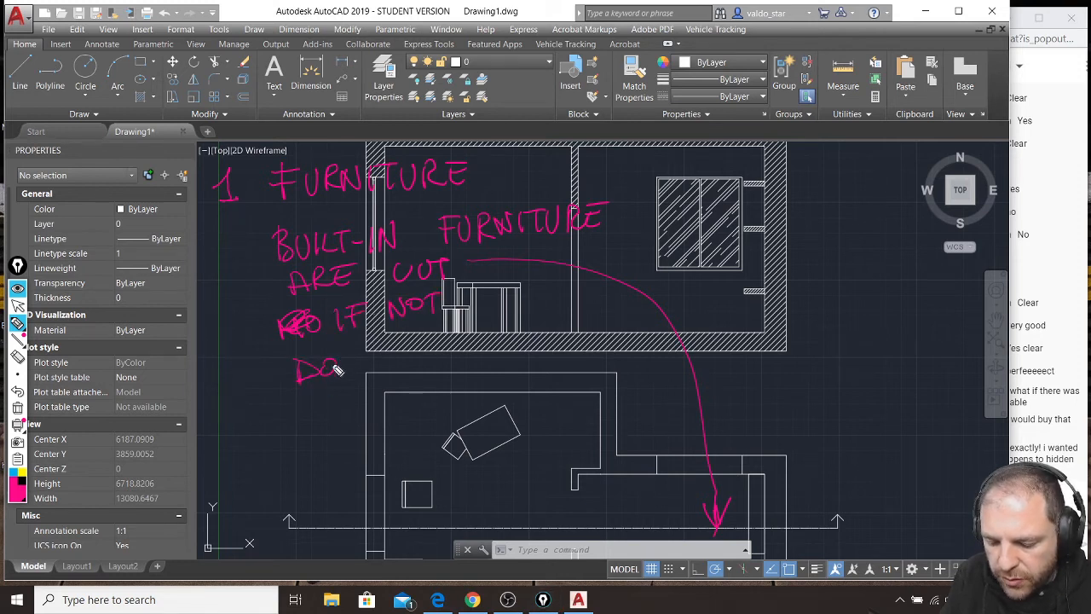
drag(366, 340, 388, 338)
drag(377, 339, 377, 365)
drag(449, 339, 436, 365)
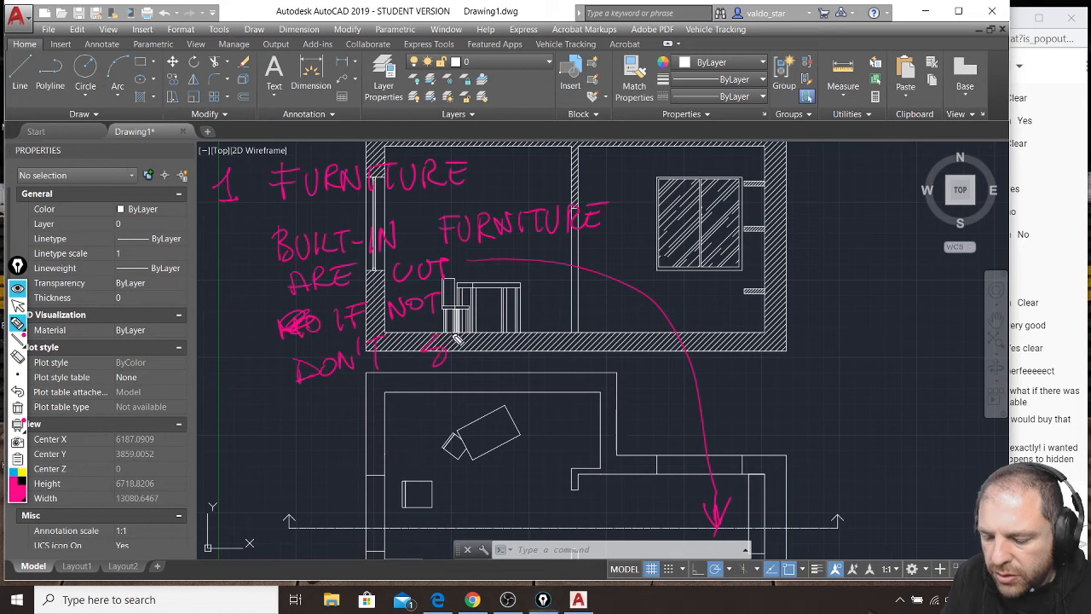
drag(493, 340, 545, 310)
mouse_move(536, 312)
mouse_down()
mouse_move(535, 339)
mouse_move(555, 333)
mouse_up()
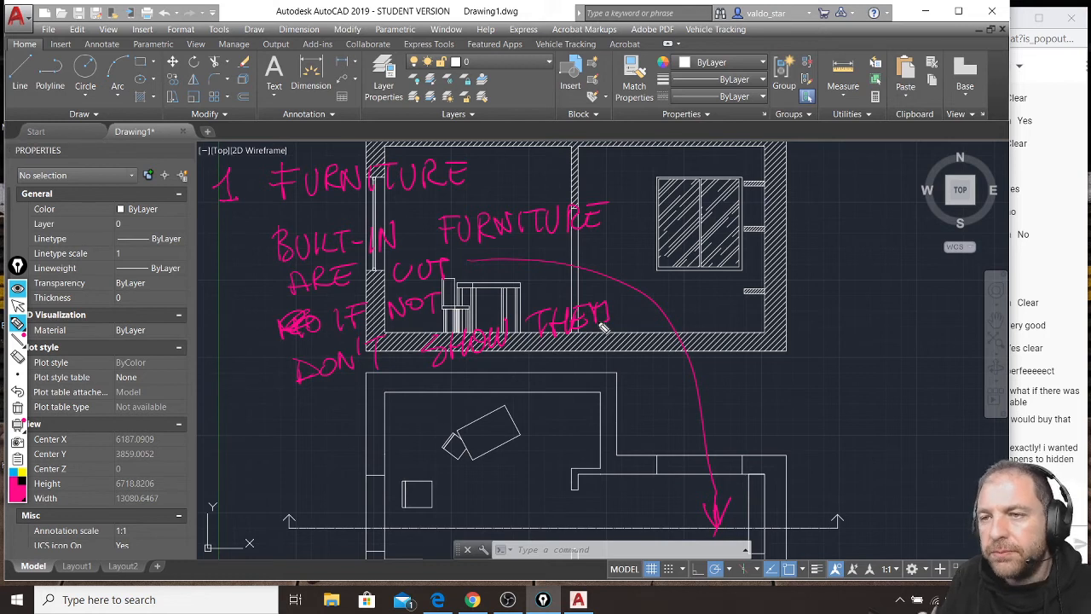
Clear all handwritten annotations and switch from the annotation pen back to the normal cursor.
key(ctrl+shift+7)
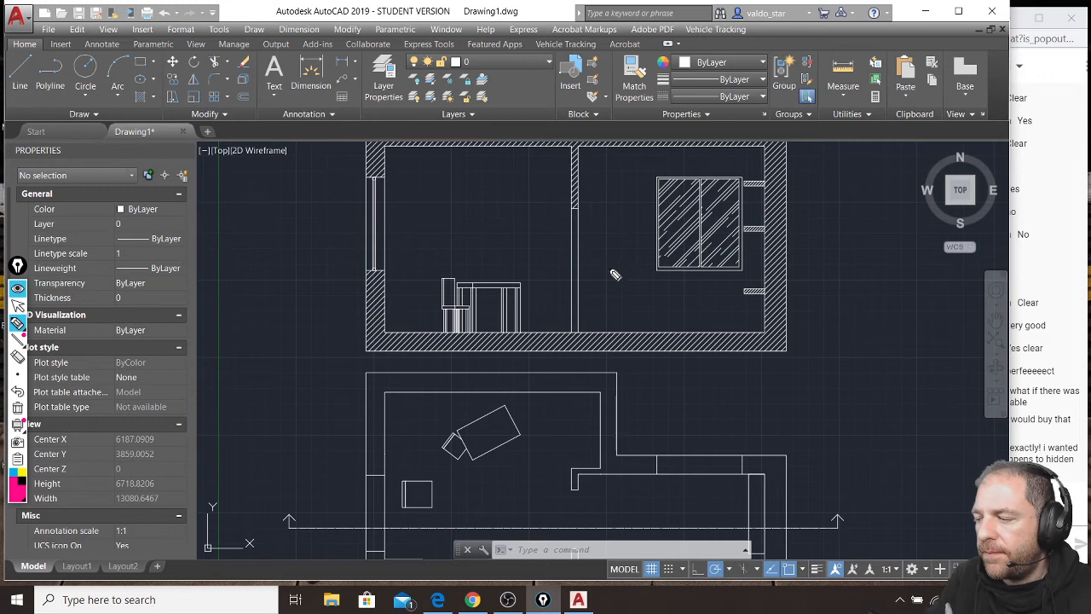
click(17, 306)
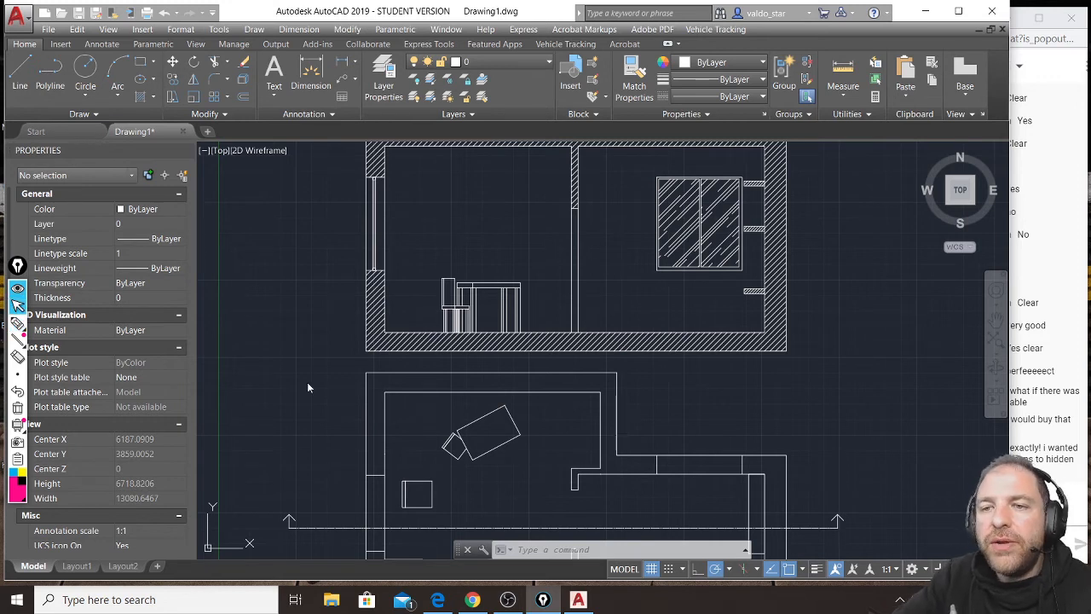
click(530, 463)
Pen-mark the plan's section line and arrows, left-wall window, interior doorway and upper window edges, and clear the marks.
middle_drag(628, 456, 629, 351)
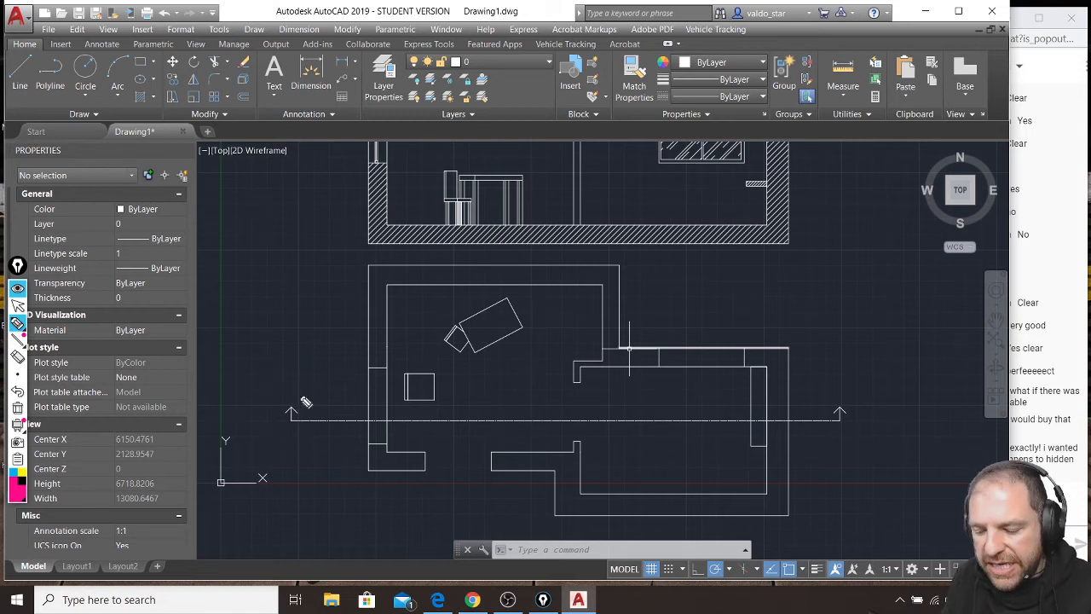
mouse_move(291, 380)
mouse_down()
mouse_move(291, 419)
mouse_move(397, 425)
mouse_up()
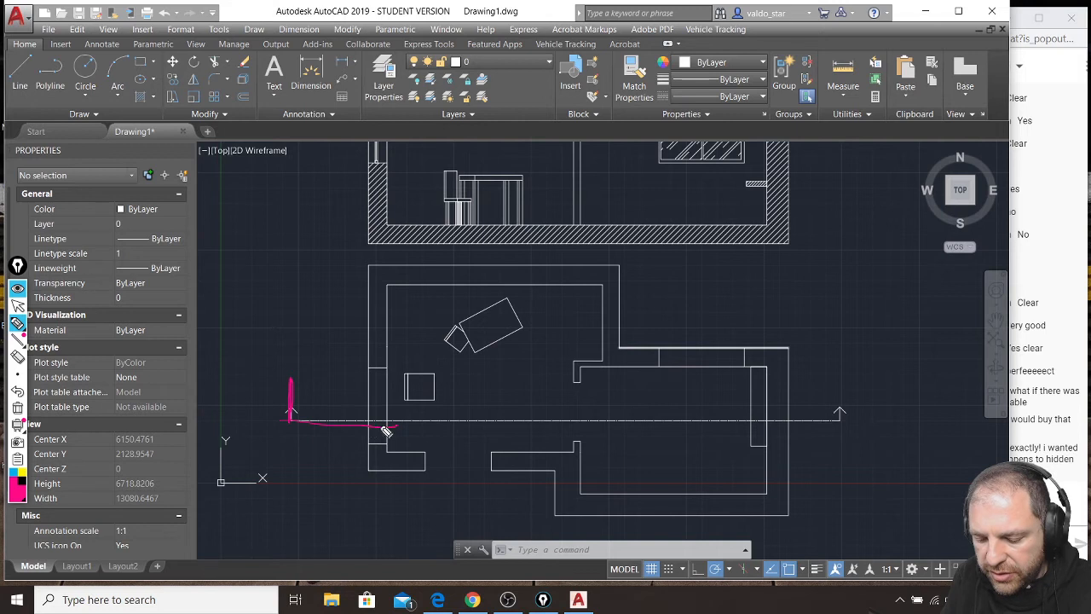
mouse_move(367, 363)
mouse_down()
mouse_move(368, 438)
mouse_move(387, 448)
mouse_up()
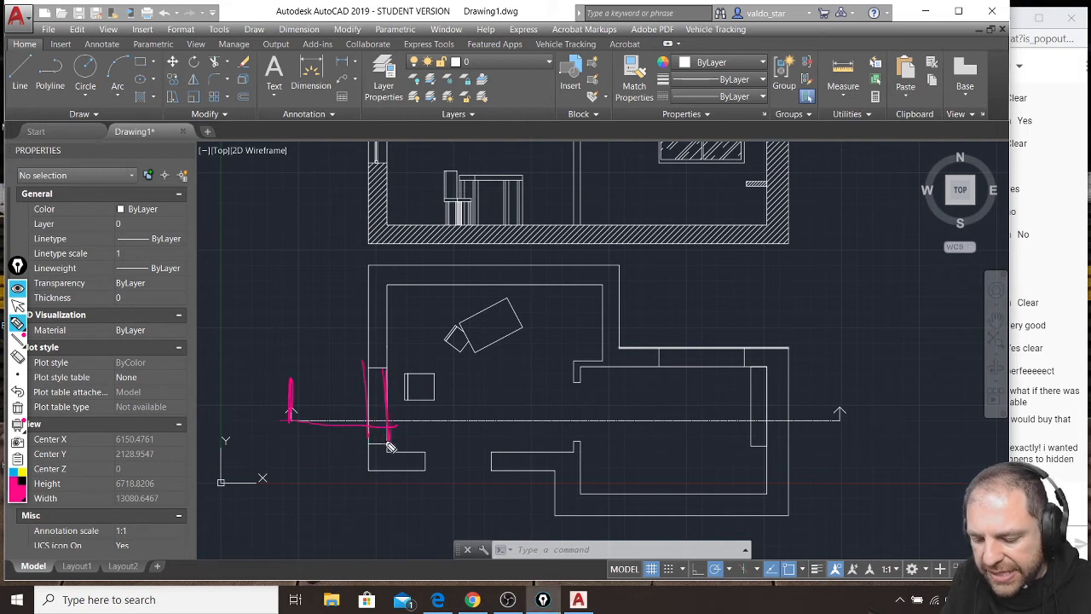
drag(577, 384, 578, 443)
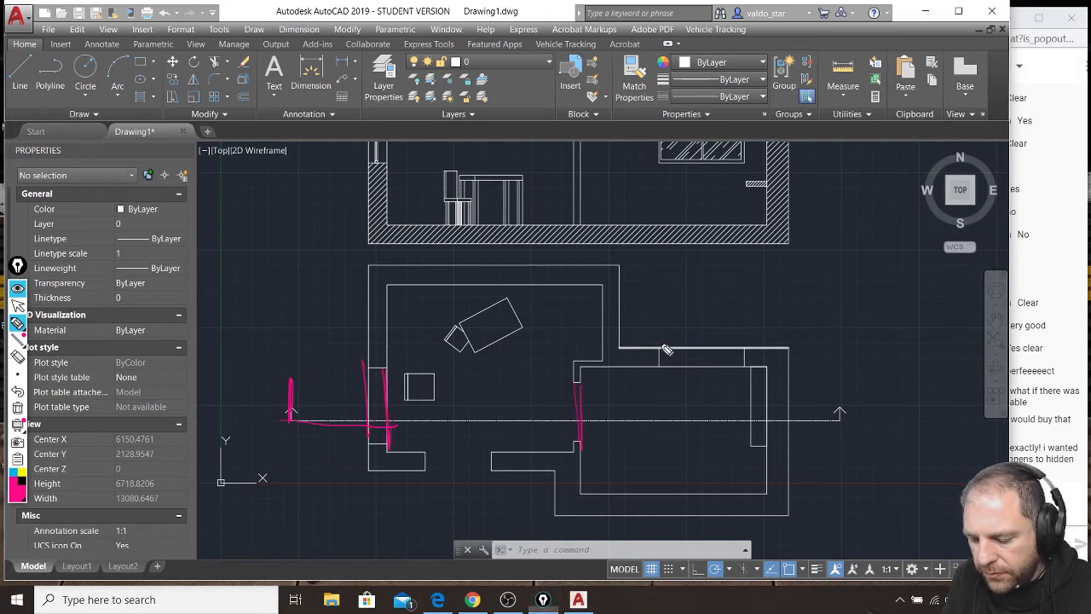
drag(659, 343, 659, 372)
drag(742, 341, 744, 384)
mouse_move(315, 427)
mouse_down()
mouse_move(845, 415)
mouse_move(846, 394)
mouse_move(832, 395)
mouse_up()
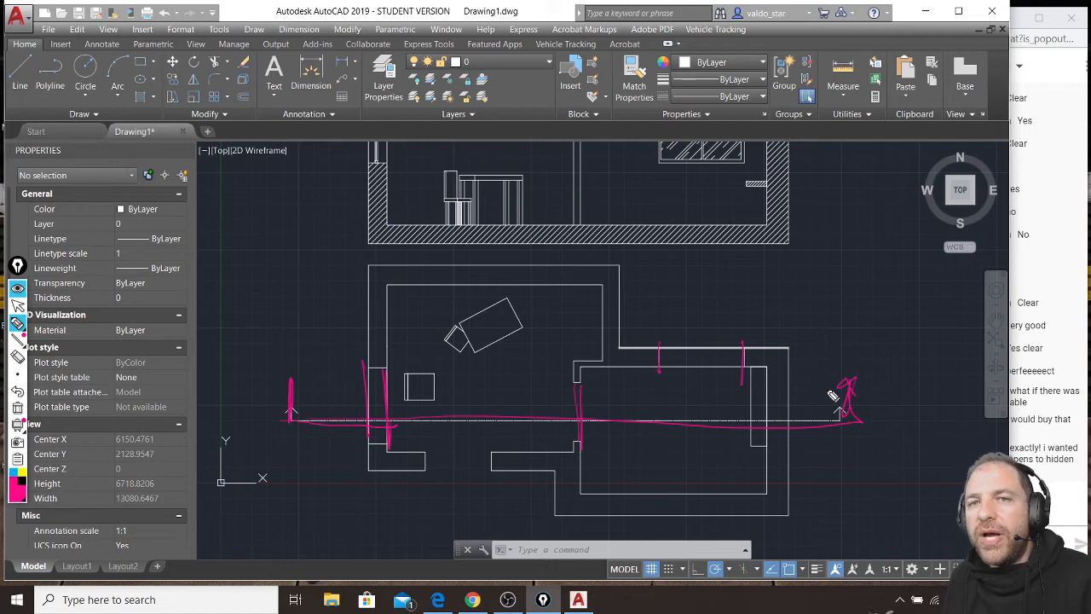
key(ctrl+shift+7)
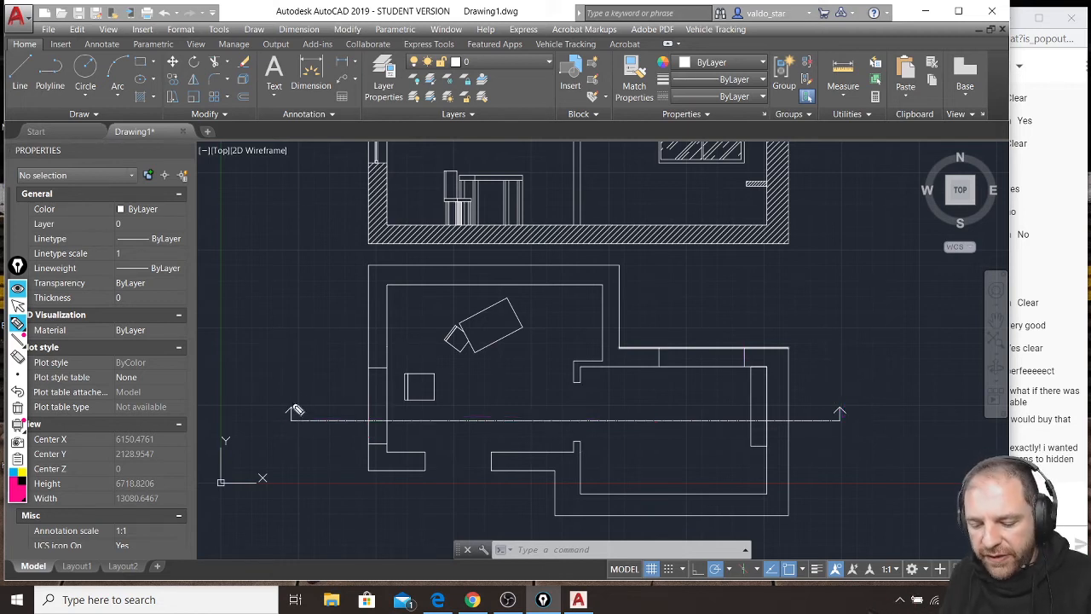
Trace the section line in dash-dot pen strokes, circle its left-wall crossing, mark the doorway and upper window, and clear the annotations.
drag(292, 419, 859, 425)
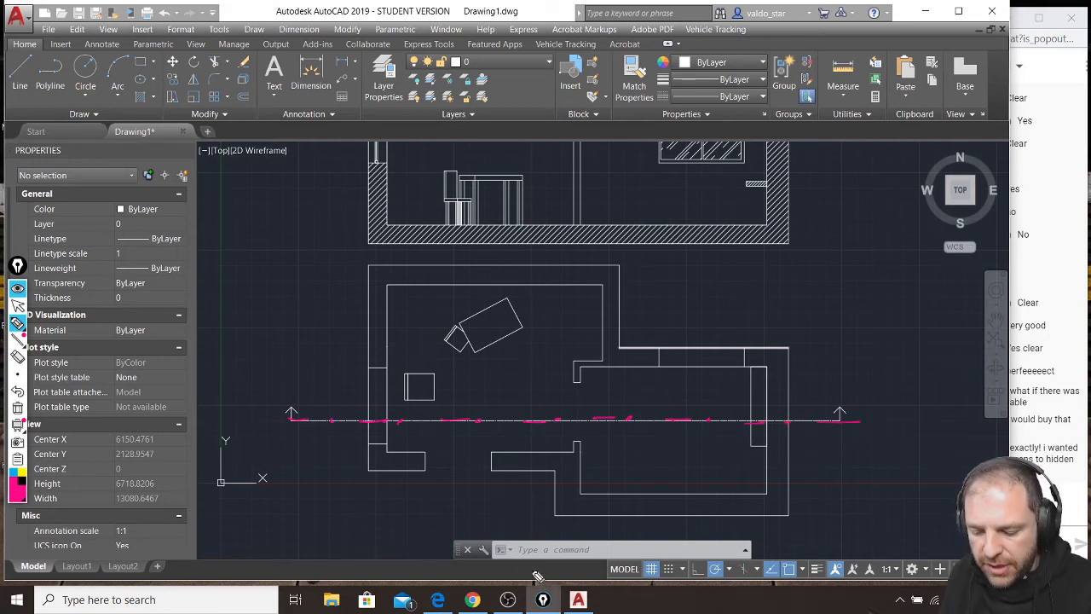
drag(537, 571, 508, 570)
drag(366, 414, 373, 421)
drag(580, 390, 579, 451)
mouse_move(657, 380)
mouse_down()
mouse_move(658, 334)
mouse_move(740, 364)
mouse_up()
drag(739, 337, 738, 382)
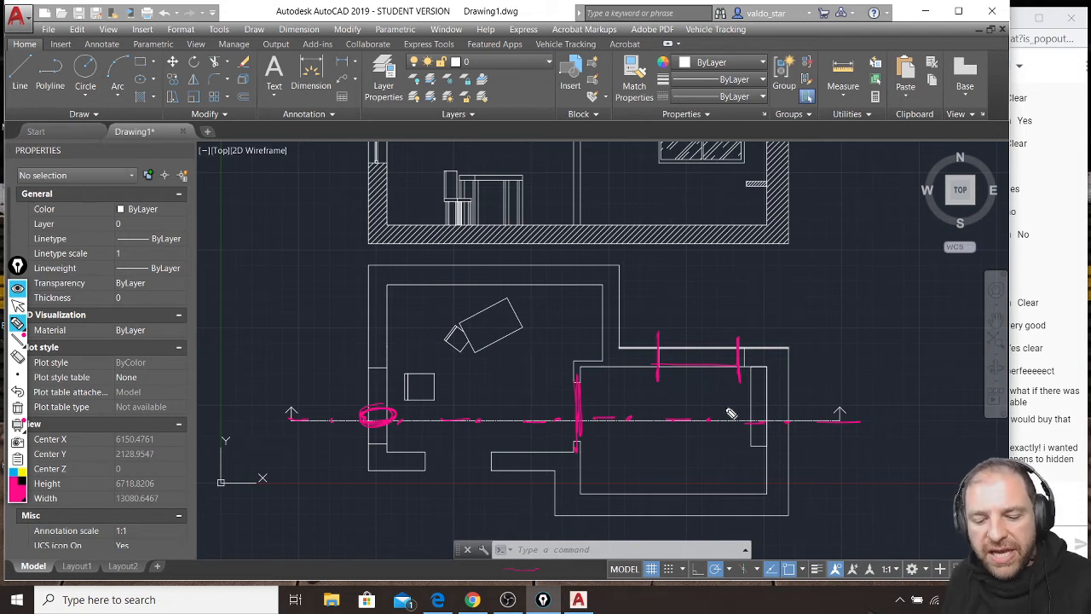
key(ctrl+shift+7)
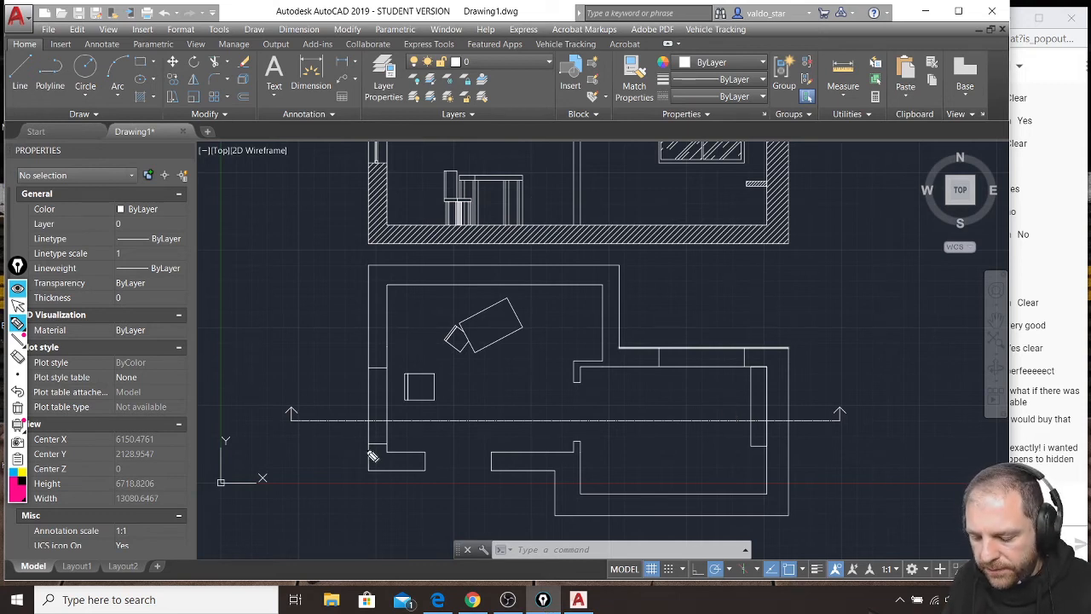
Pen a trial section line just below the plan's existing one and mark where it crosses the left, interior and right walls.
drag(357, 449, 823, 450)
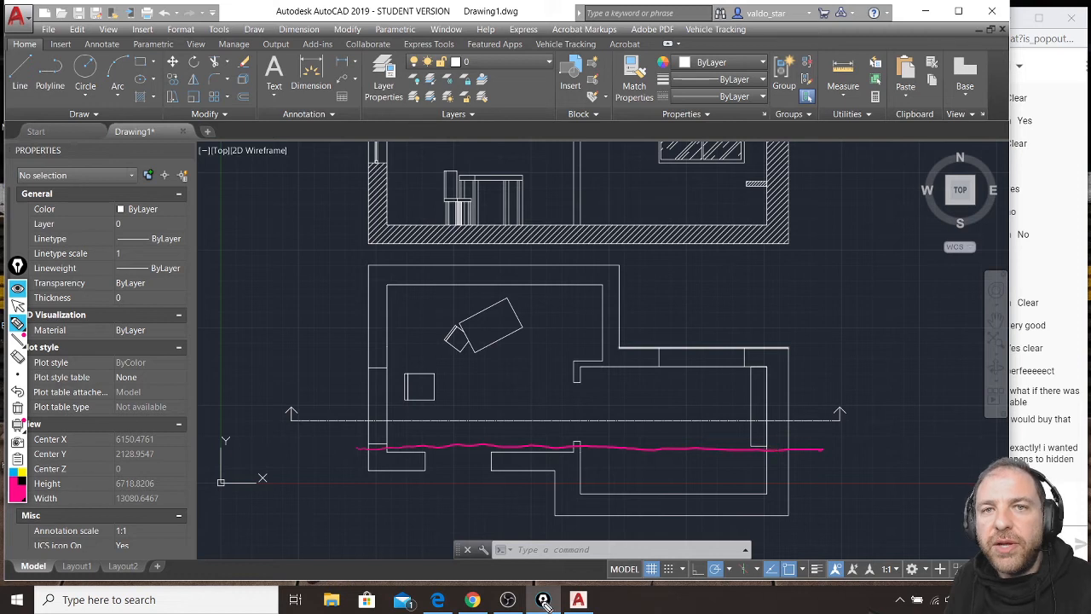
mouse_move(532, 584)
mouse_down()
mouse_move(504, 587)
mouse_move(527, 589)
mouse_up()
drag(372, 454, 387, 450)
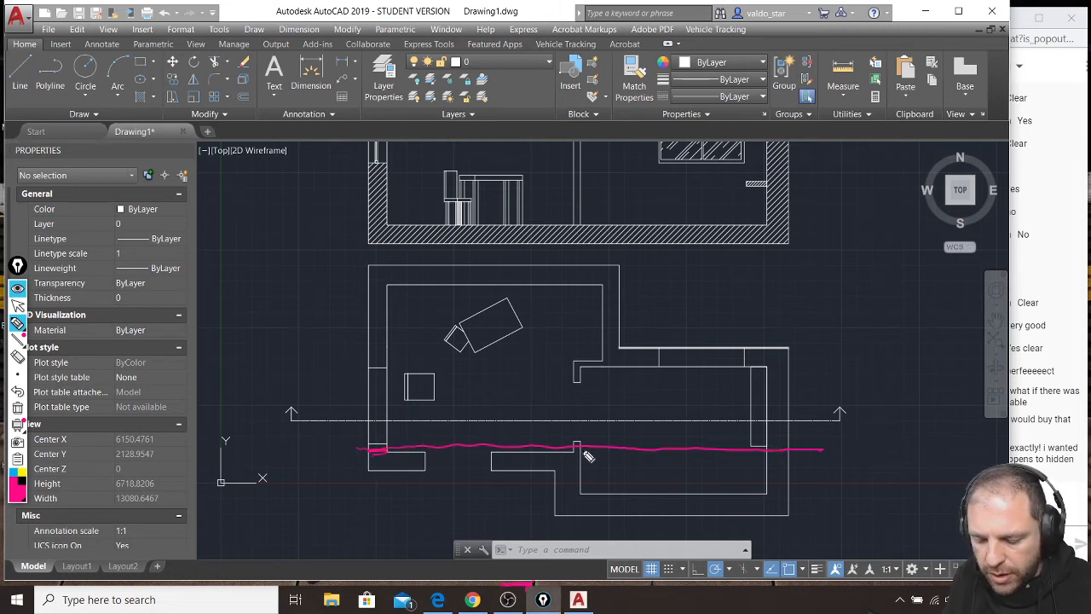
drag(573, 448, 581, 447)
drag(765, 458, 785, 461)
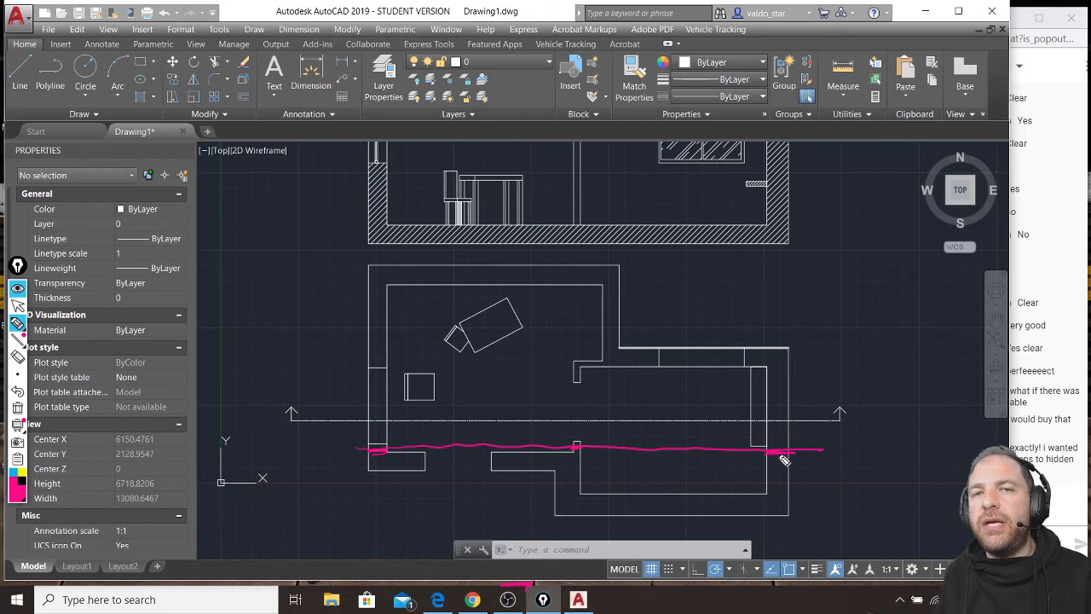
Pen an arrow toward the upper window, outline the window, label the trial line "WRONG" with a pointing arrow, and clear all marks.
drag(701, 449, 702, 375)
drag(692, 389, 714, 389)
mouse_move(659, 311)
mouse_down()
mouse_move(659, 353)
mouse_move(743, 366)
mouse_move(704, 295)
mouse_move(666, 358)
mouse_move(669, 298)
mouse_up()
drag(850, 380, 822, 445)
drag(820, 424, 839, 427)
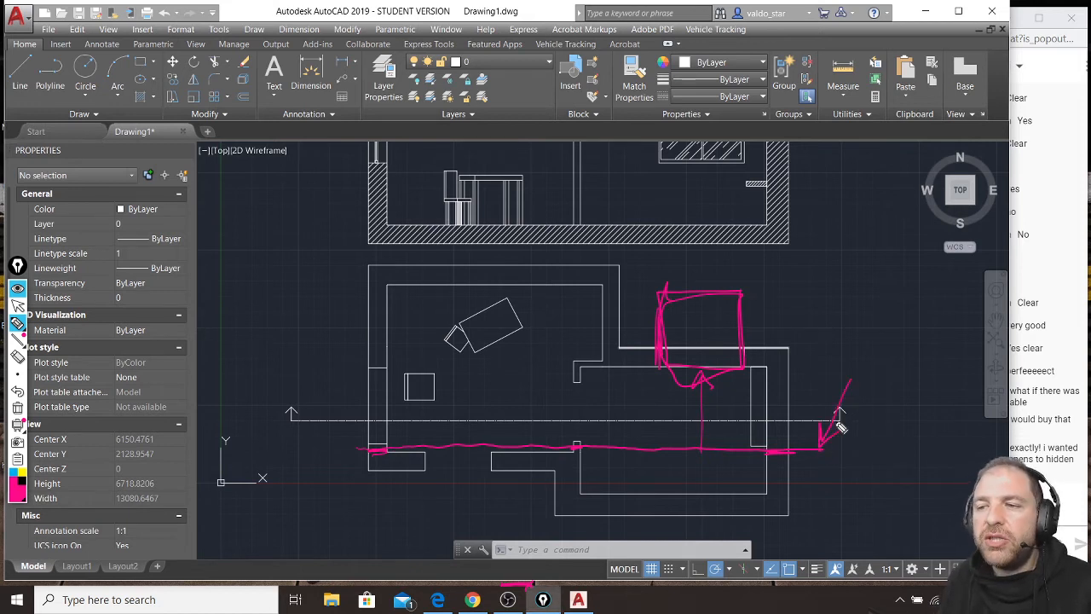
mouse_move(865, 334)
mouse_down()
mouse_move(893, 337)
mouse_move(941, 372)
mouse_move(954, 341)
mouse_move(977, 332)
mouse_move(1018, 365)
mouse_move(1010, 358)
mouse_up()
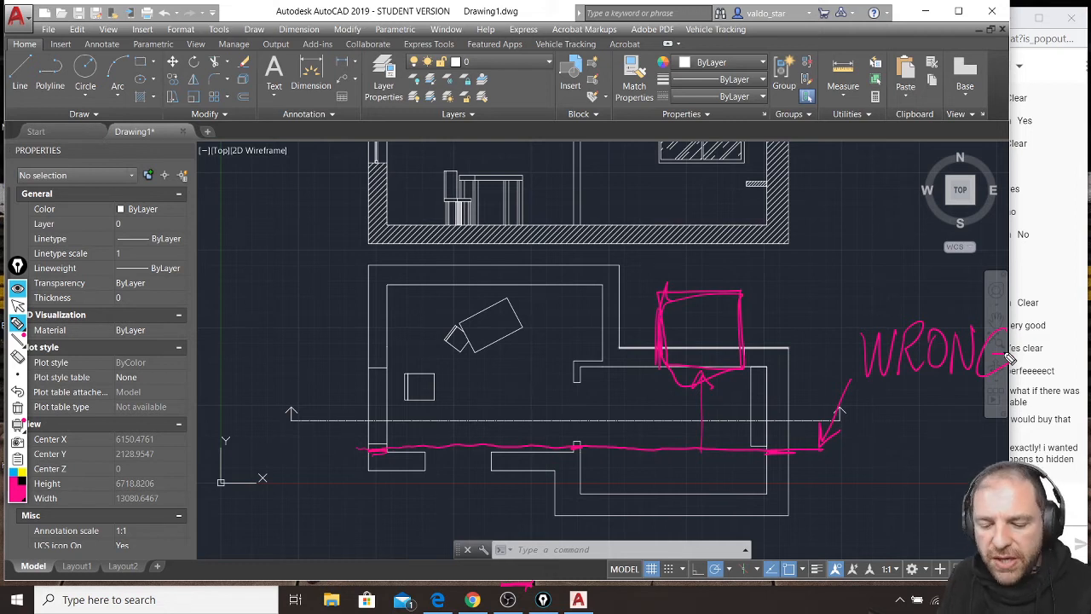
key(ctrl+shift+7)
Handwrite the rule "2 SECTION MUST CUT AS MANY DOORS AND WINDOWS AS YOU CAN" over the drawing and clear it.
mouse_move(219, 191)
mouse_down()
mouse_move(244, 211)
mouse_move(236, 253)
mouse_move(357, 245)
mouse_move(376, 227)
mouse_up()
mouse_move(236, 307)
mouse_down()
mouse_move(290, 283)
mouse_move(317, 300)
mouse_move(340, 274)
mouse_move(267, 324)
mouse_up()
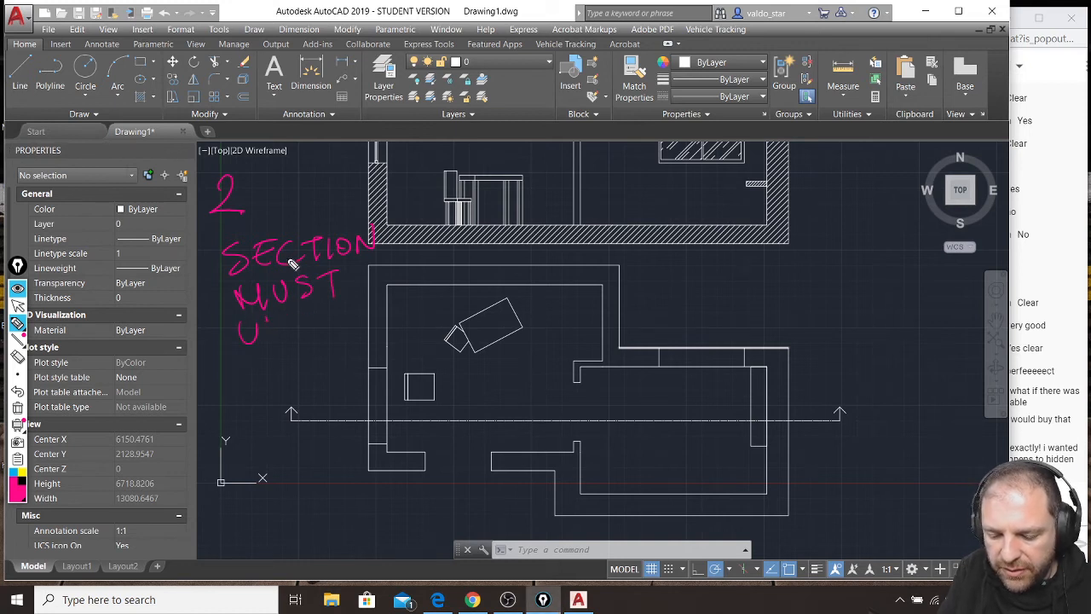
key(ctrl+z)
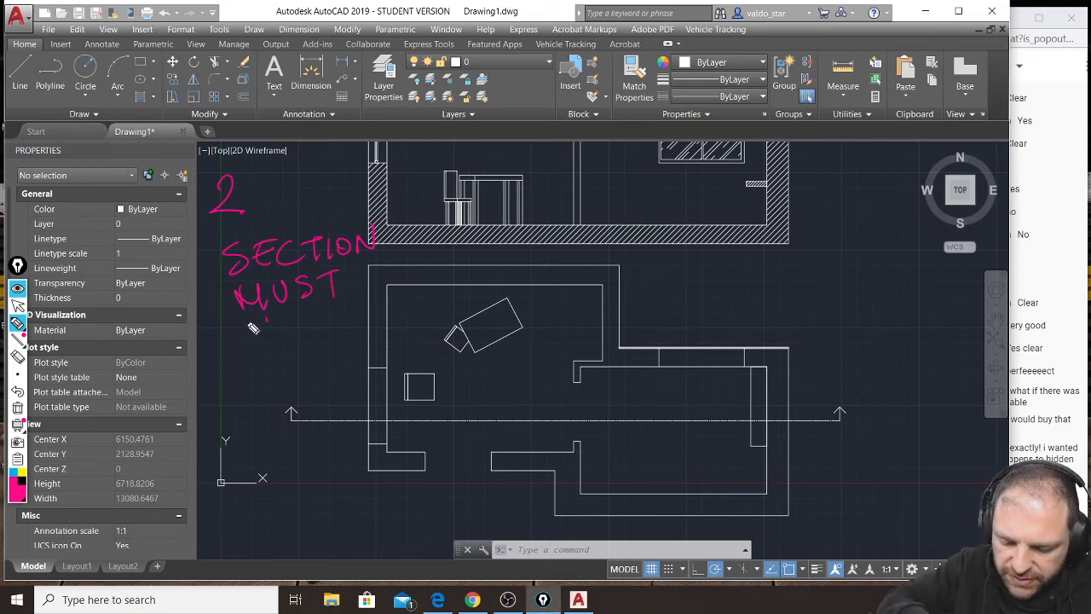
mouse_move(258, 318)
mouse_down()
mouse_move(258, 344)
mouse_move(281, 317)
mouse_move(307, 314)
mouse_up()
mouse_move(295, 316)
mouse_down()
mouse_move(298, 341)
mouse_move(362, 303)
mouse_move(375, 332)
mouse_move(443, 290)
mouse_move(458, 308)
mouse_move(502, 277)
mouse_move(479, 311)
mouse_up()
mouse_move(245, 357)
mouse_down()
mouse_move(256, 383)
mouse_move(312, 360)
mouse_move(370, 361)
mouse_move(588, 287)
mouse_move(576, 317)
mouse_up()
mouse_move(291, 414)
mouse_down()
mouse_move(300, 400)
mouse_move(385, 382)
mouse_move(317, 395)
mouse_move(358, 426)
mouse_move(367, 392)
mouse_move(423, 402)
mouse_move(453, 375)
mouse_up()
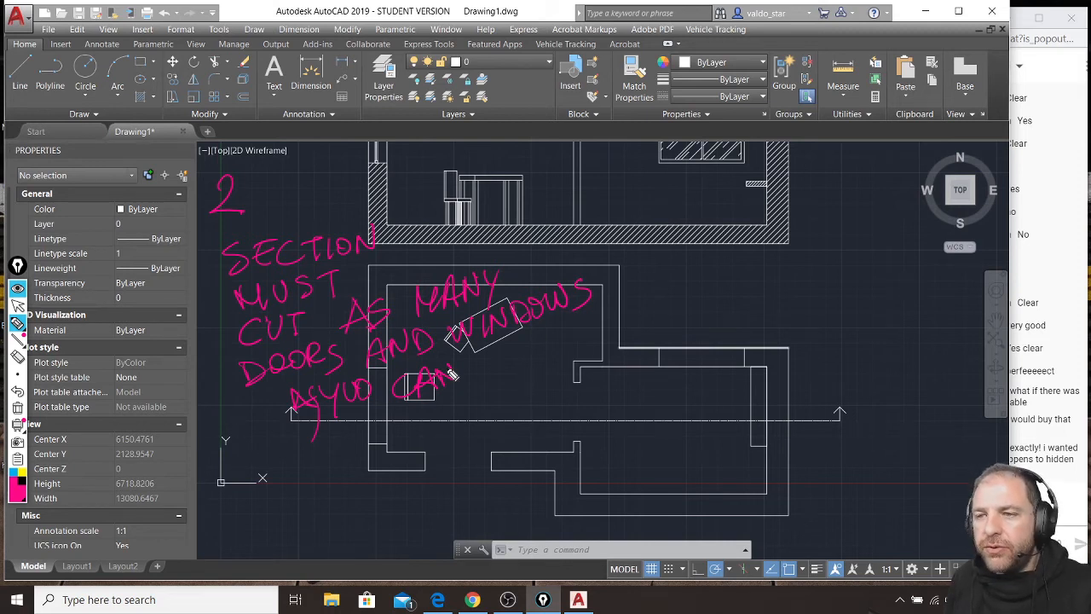
key(ctrl+shift+7)
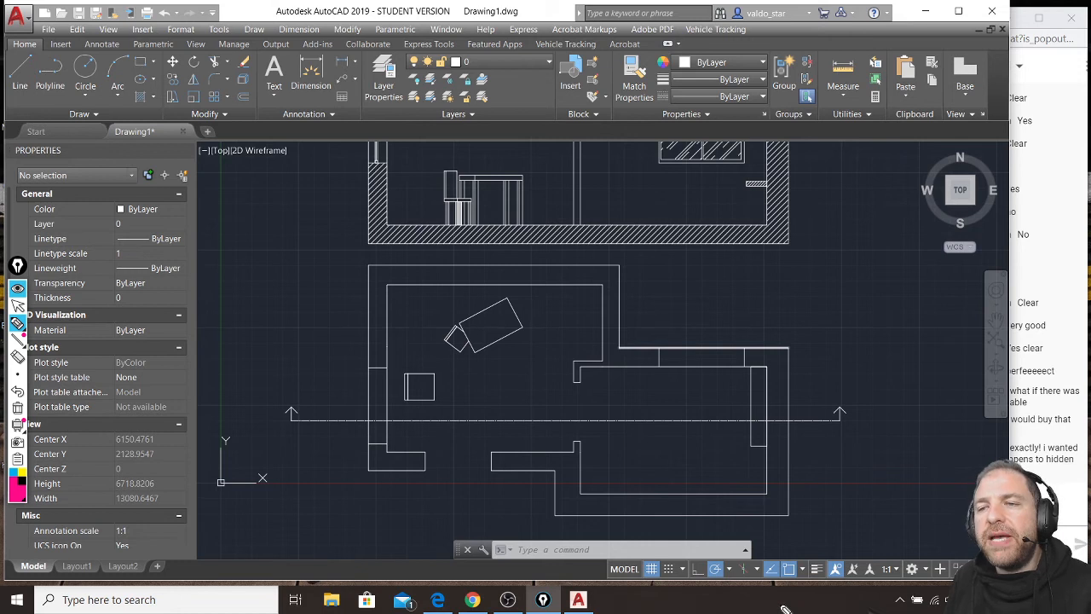
Circle the plan's left room and clear the mark, and pen two trial section lines with upward arrows above the existing line.
mouse_move(348, 283)
mouse_down()
mouse_move(418, 411)
mouse_move(651, 368)
mouse_move(437, 221)
mouse_move(417, 411)
mouse_move(634, 279)
mouse_move(344, 270)
mouse_move(574, 428)
mouse_move(529, 215)
mouse_move(426, 405)
mouse_move(621, 287)
mouse_up()
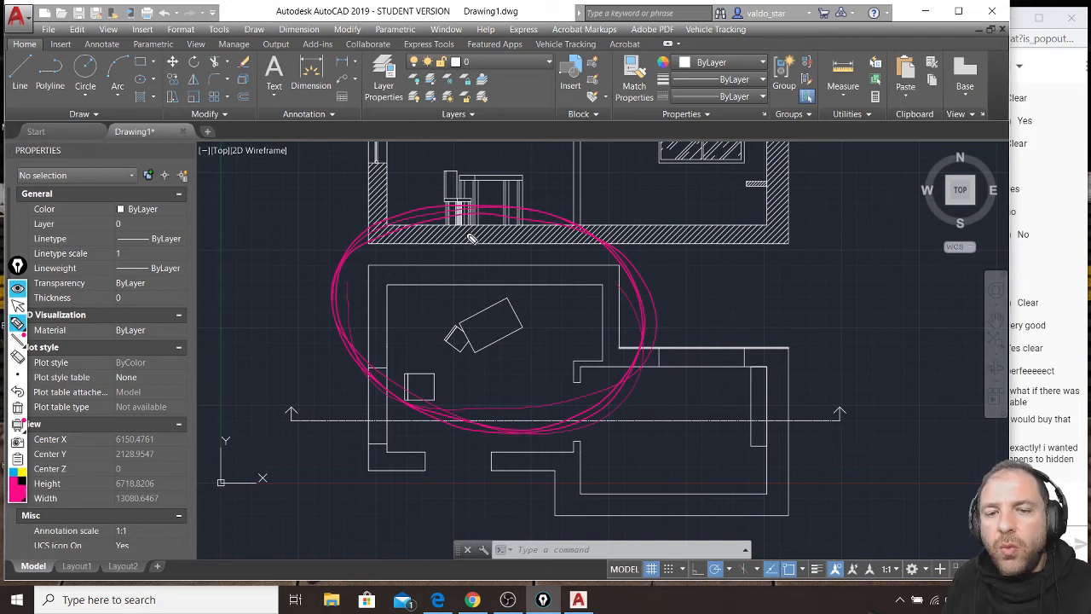
key(ctrl+shift+7)
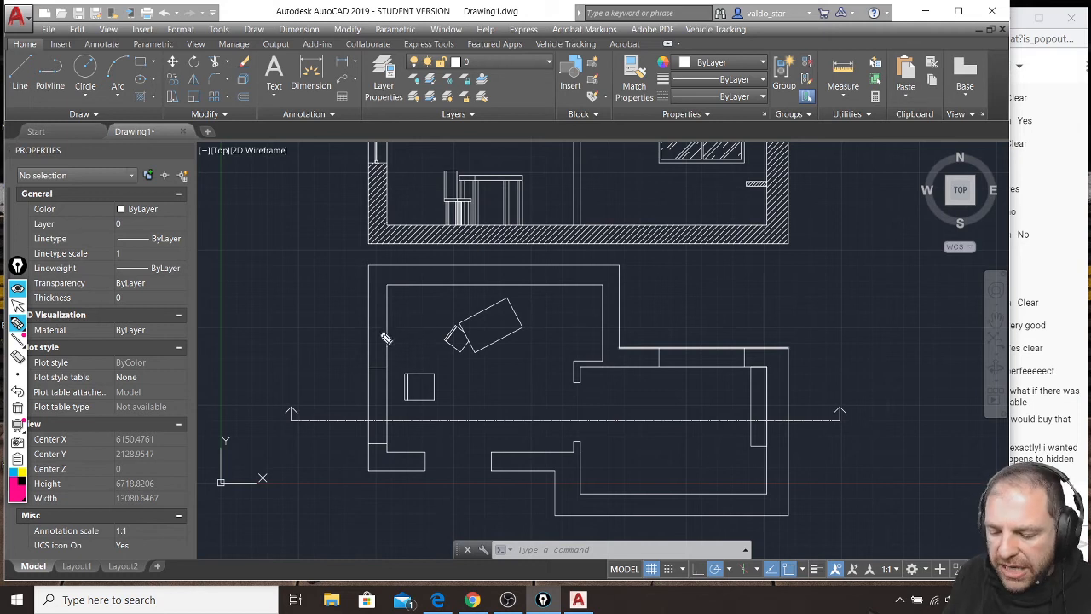
mouse_move(347, 325)
mouse_down()
mouse_move(658, 328)
mouse_move(659, 294)
mouse_move(669, 306)
mouse_move(351, 291)
mouse_move(357, 297)
mouse_up()
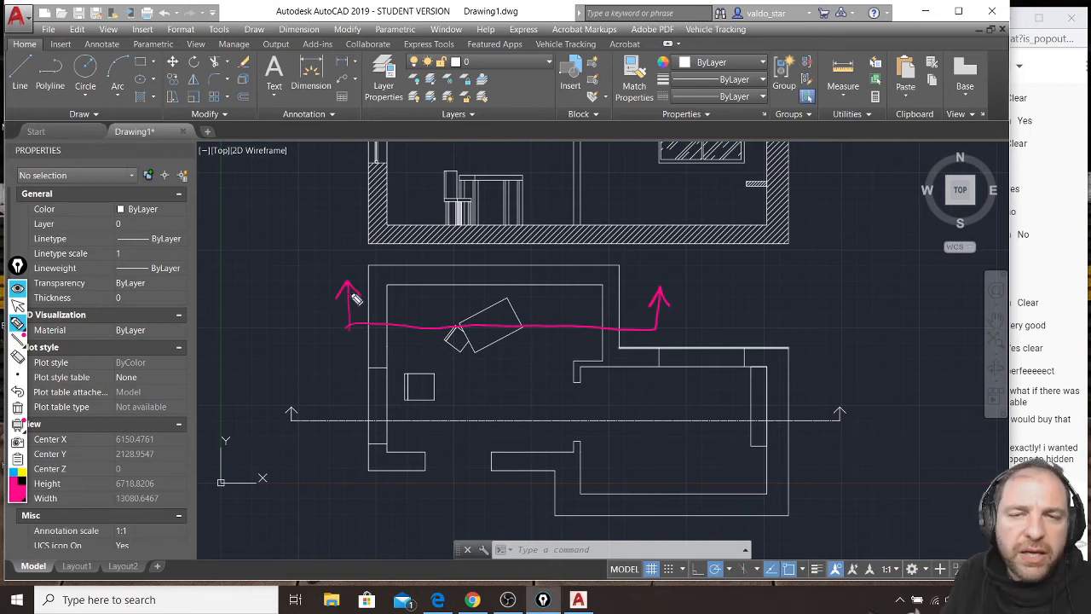
mouse_move(350, 361)
mouse_down()
mouse_move(353, 399)
mouse_move(349, 358)
mouse_up()
drag(350, 357, 355, 373)
mouse_move(344, 397)
mouse_down()
mouse_move(758, 394)
mouse_move(815, 358)
mouse_move(820, 370)
mouse_up()
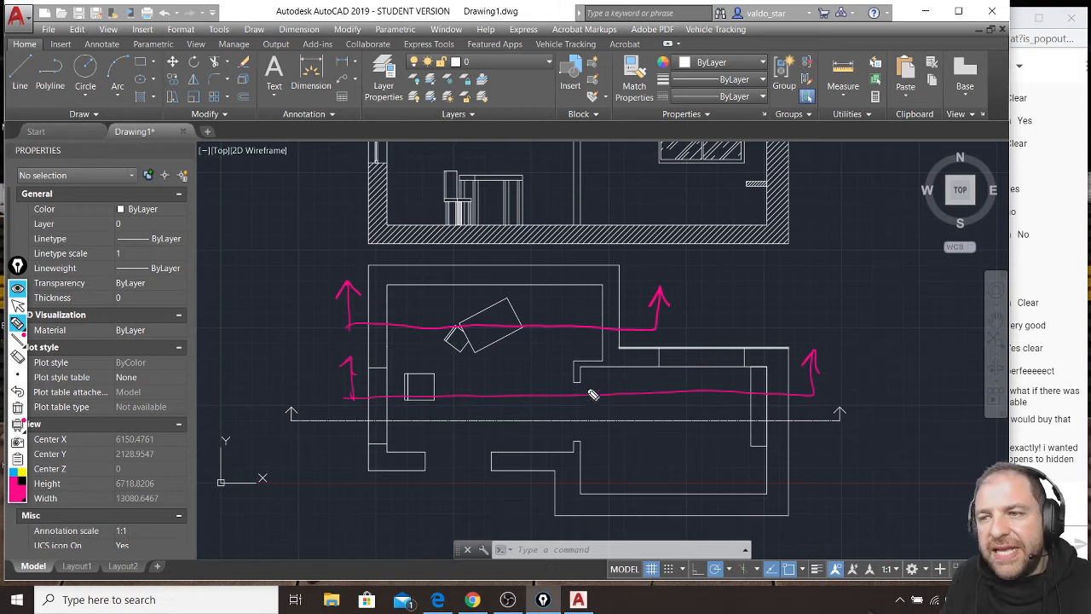
Mark the left wall and interior wall stub above the lower trial line, retrace the upper one between its walls, and clear the annotations.
drag(386, 357, 386, 377)
mouse_move(579, 375)
mouse_down()
mouse_move(571, 360)
mouse_move(576, 387)
mouse_up()
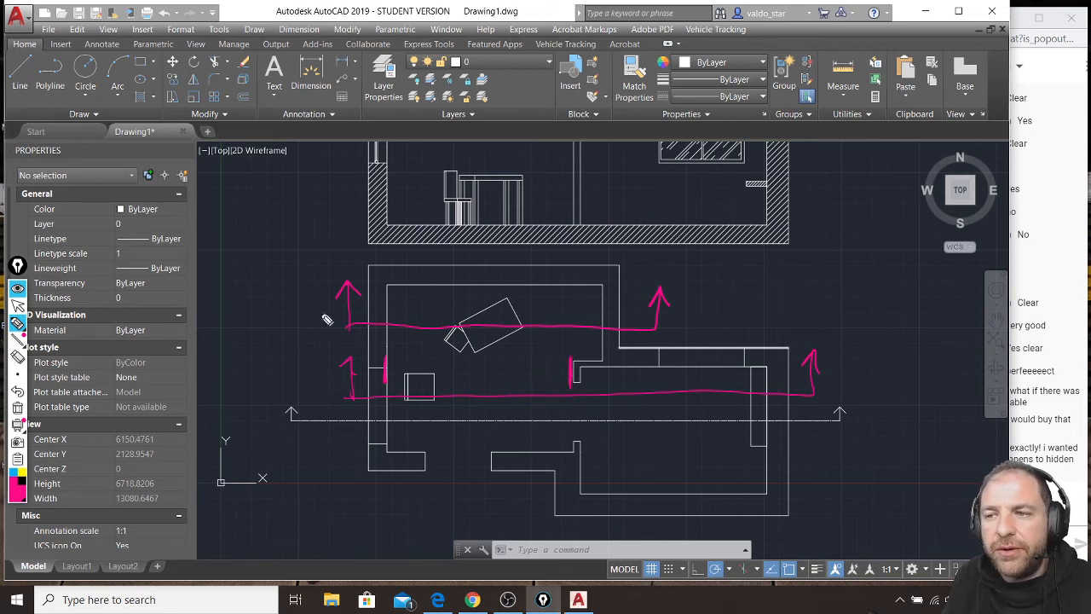
mouse_move(434, 325)
mouse_down()
mouse_move(588, 331)
mouse_move(658, 313)
mouse_move(658, 297)
mouse_move(669, 309)
mouse_up()
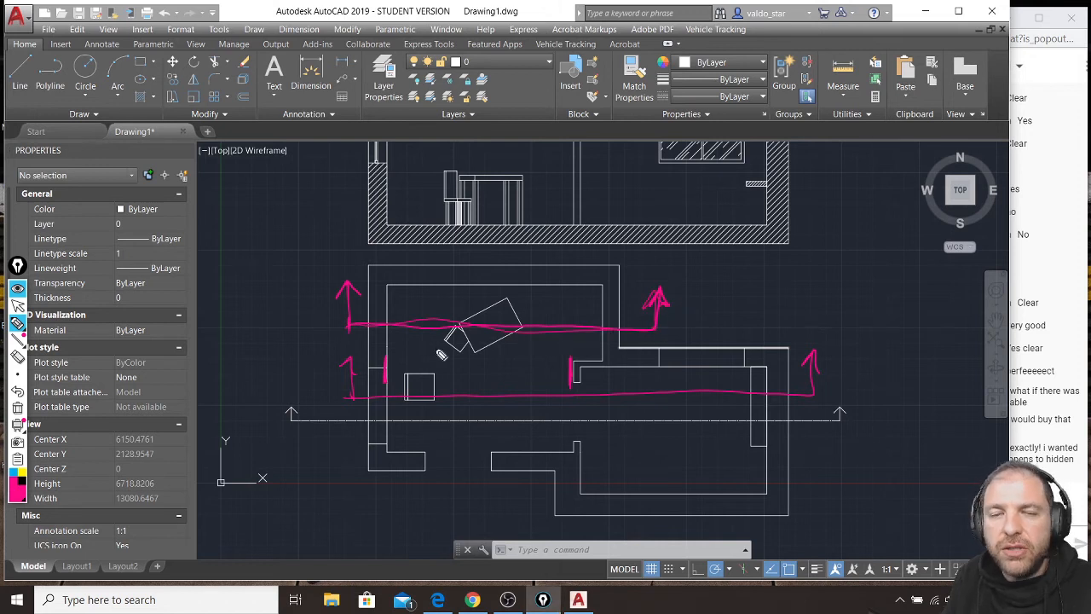
mouse_move(528, 325)
mouse_down()
mouse_move(600, 322)
mouse_move(588, 341)
mouse_up()
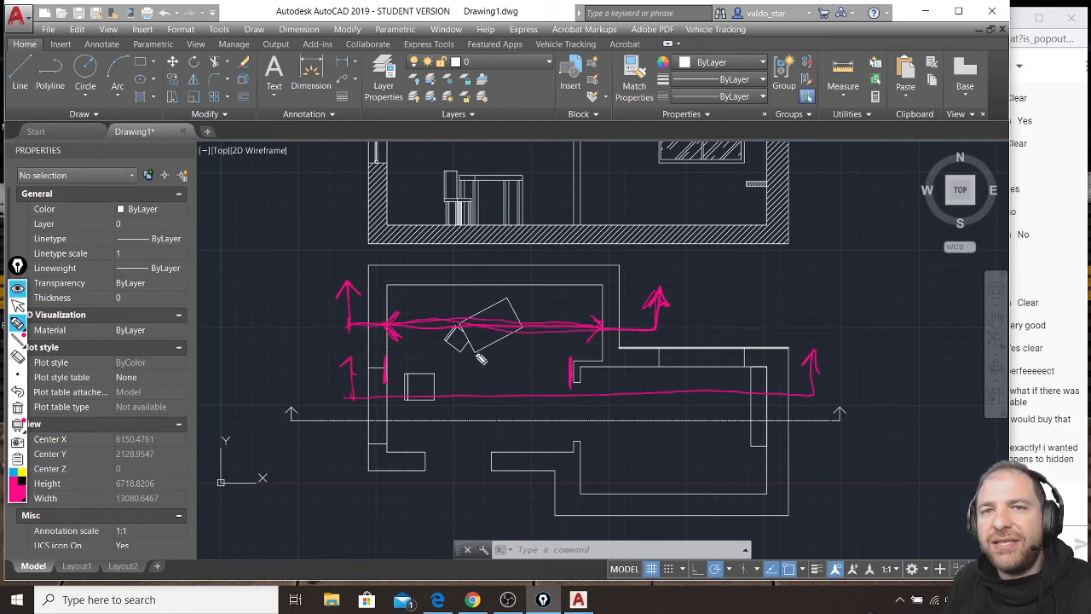
key(ctrl+shift+7)
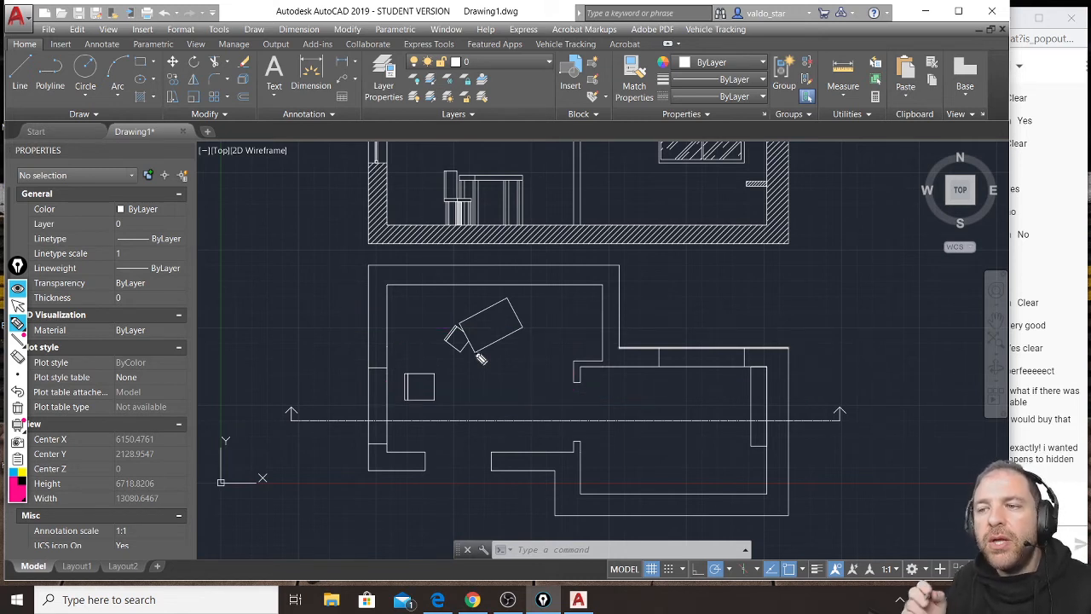
Pen a section line with arrows running along the right room's upper wall, encircle that wall, and highlight the cut in blue.
mouse_move(350, 309)
mouse_down()
mouse_move(353, 359)
mouse_move(357, 324)
mouse_up()
mouse_move(350, 361)
mouse_down()
mouse_move(803, 363)
mouse_move(807, 305)
mouse_move(811, 317)
mouse_up()
mouse_move(602, 360)
mouse_down()
mouse_move(586, 346)
mouse_move(618, 380)
mouse_move(809, 384)
mouse_move(763, 336)
mouse_move(635, 327)
mouse_move(578, 375)
mouse_move(750, 394)
mouse_move(760, 363)
mouse_up()
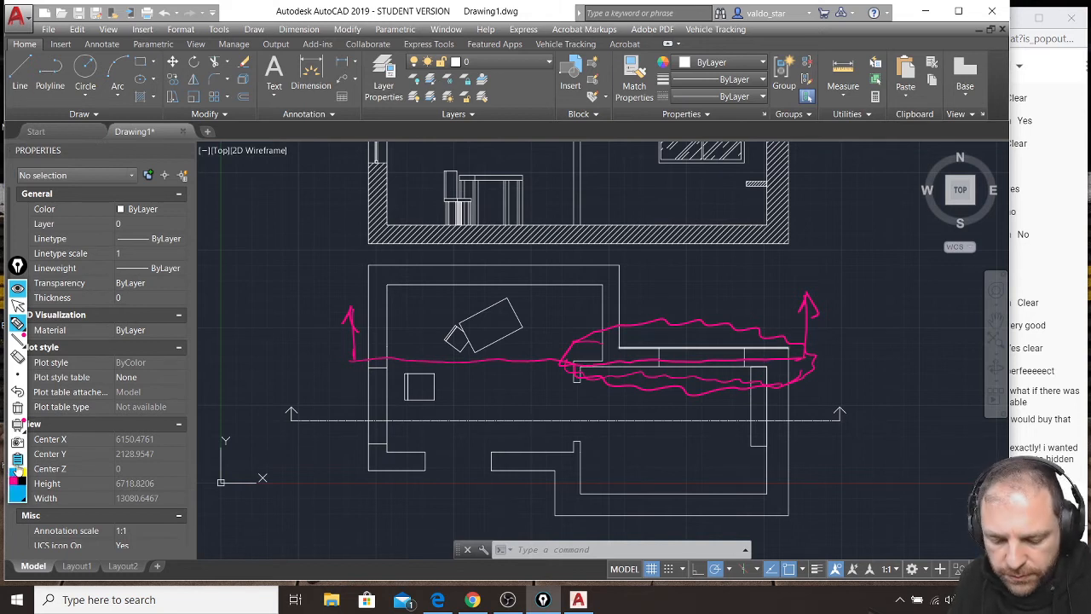
drag(569, 370, 800, 362)
drag(598, 367, 739, 355)
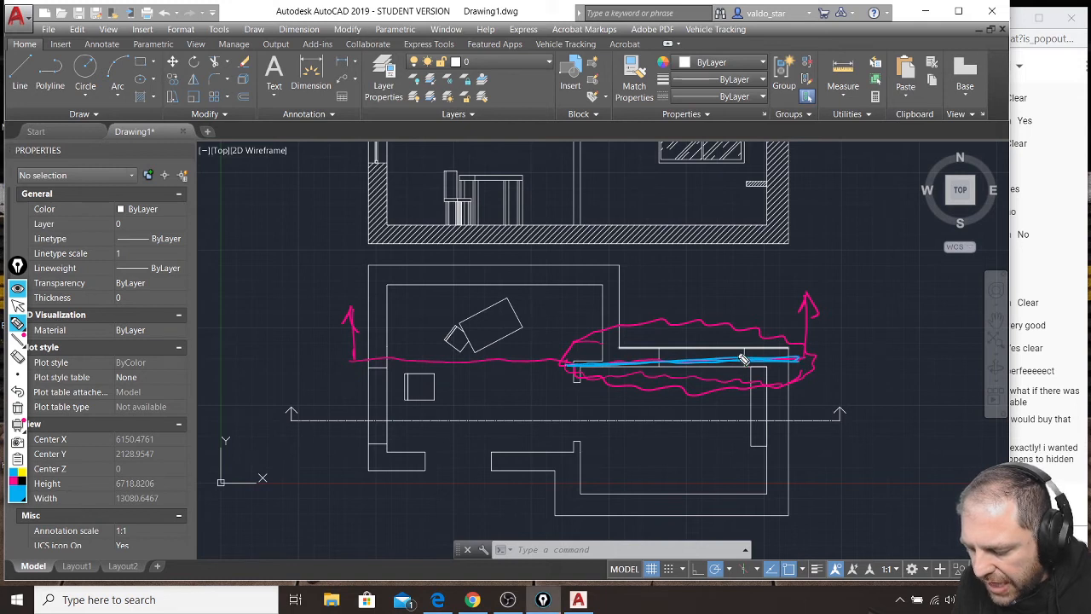
Trace both faces of the cut upper wall in yellow, point an arrow at the section line, write "3" beside it, and clear the annotations.
click(22, 472)
drag(616, 349, 788, 350)
mouse_move(585, 373)
mouse_down()
mouse_move(774, 371)
mouse_move(604, 383)
mouse_move(759, 368)
mouse_up()
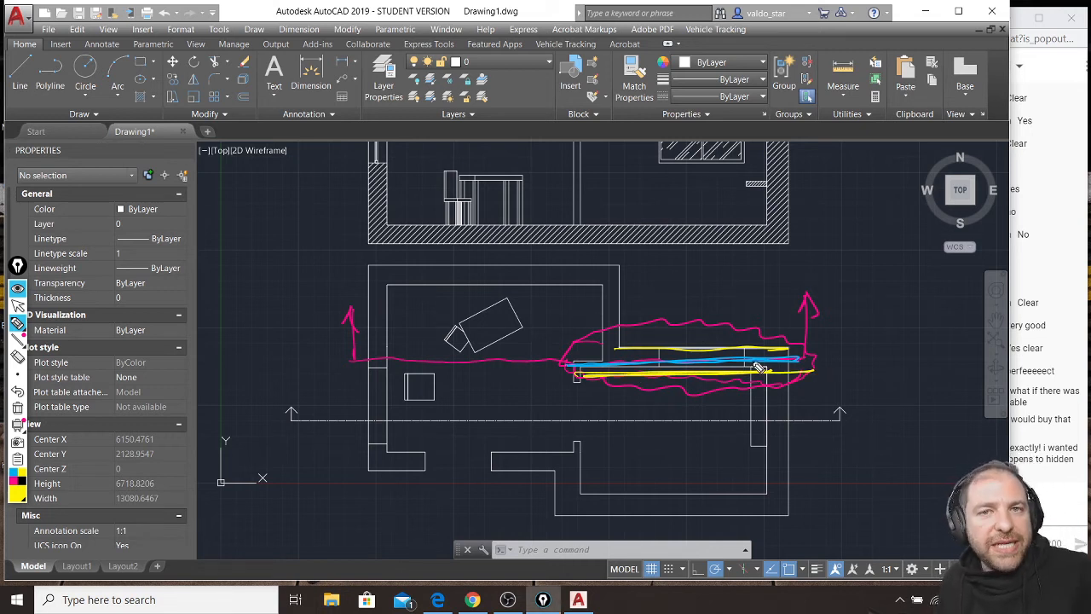
mouse_move(880, 246)
mouse_down()
mouse_move(823, 313)
mouse_move(856, 310)
mouse_up()
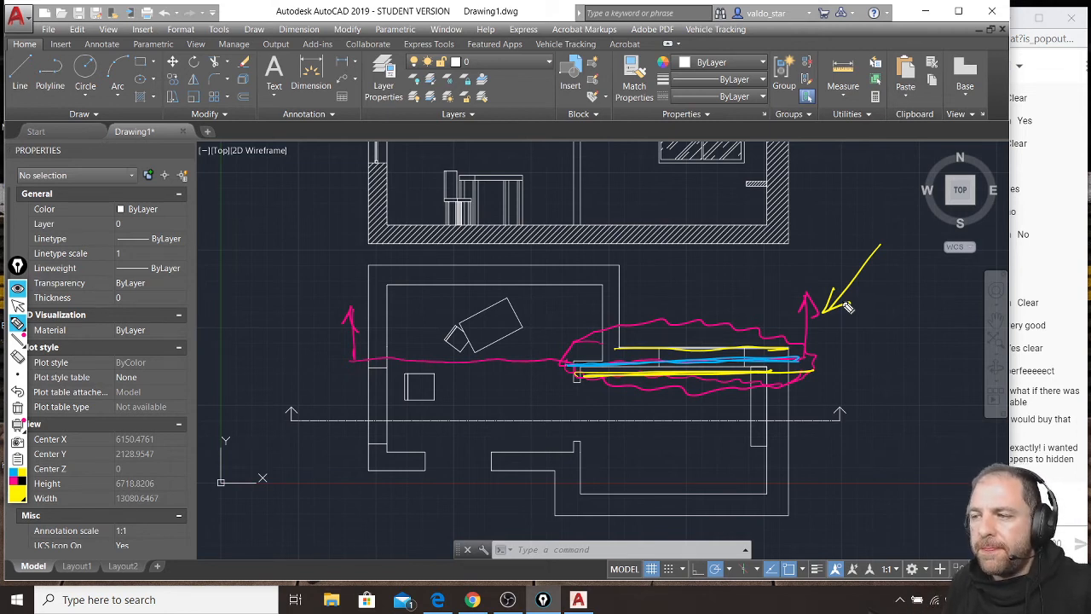
drag(870, 315, 864, 349)
drag(904, 310, 904, 312)
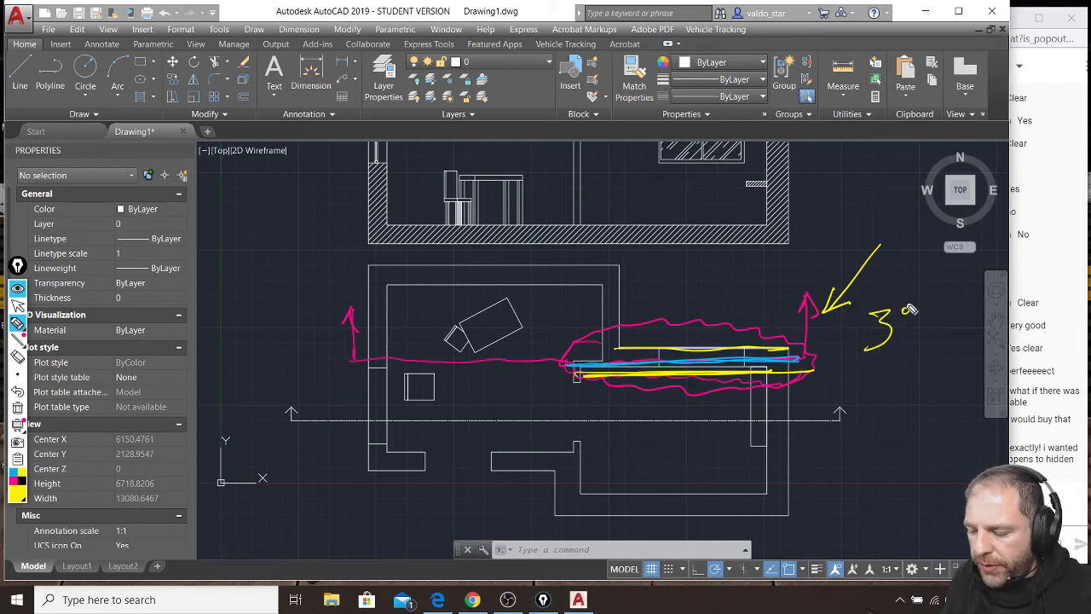
key(ctrl+z)
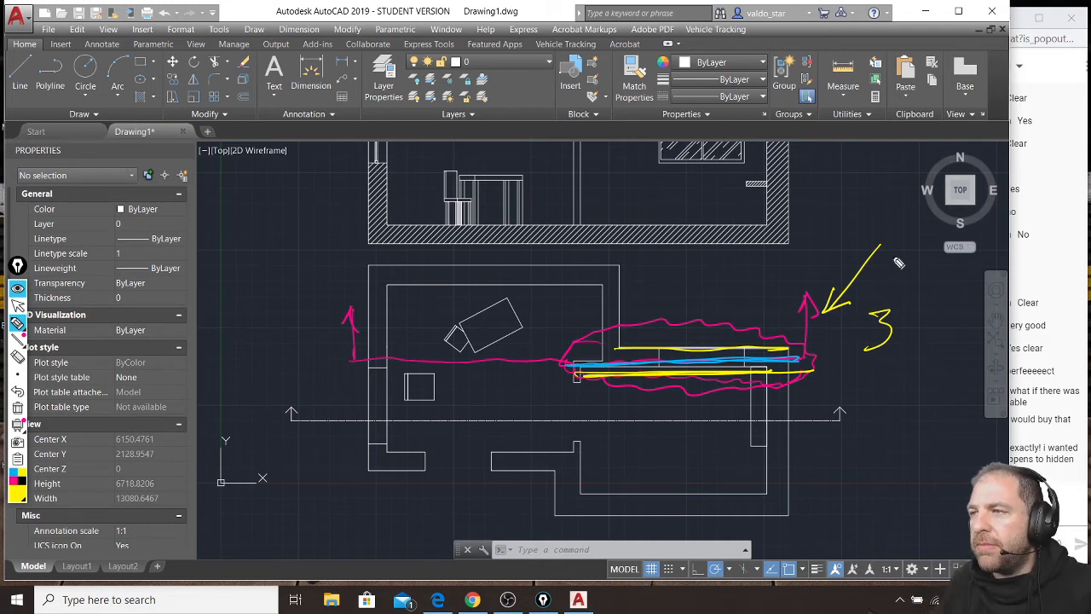
key(ctrl+shift+7)
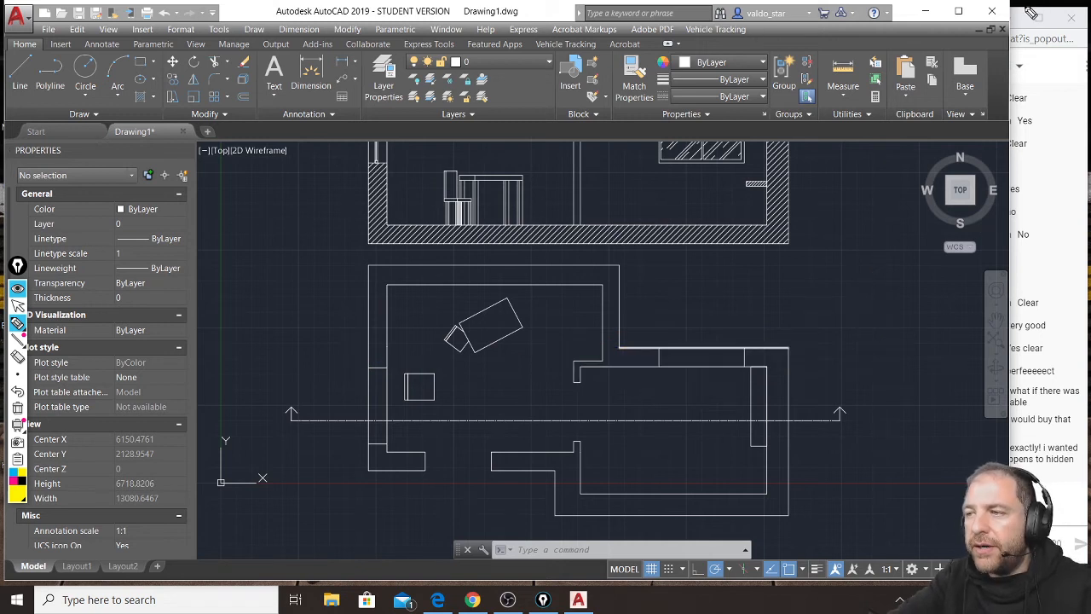
Switch from the annotation pen to the normal cursor and bring the YouTube live chat window to the front.
click(18, 307)
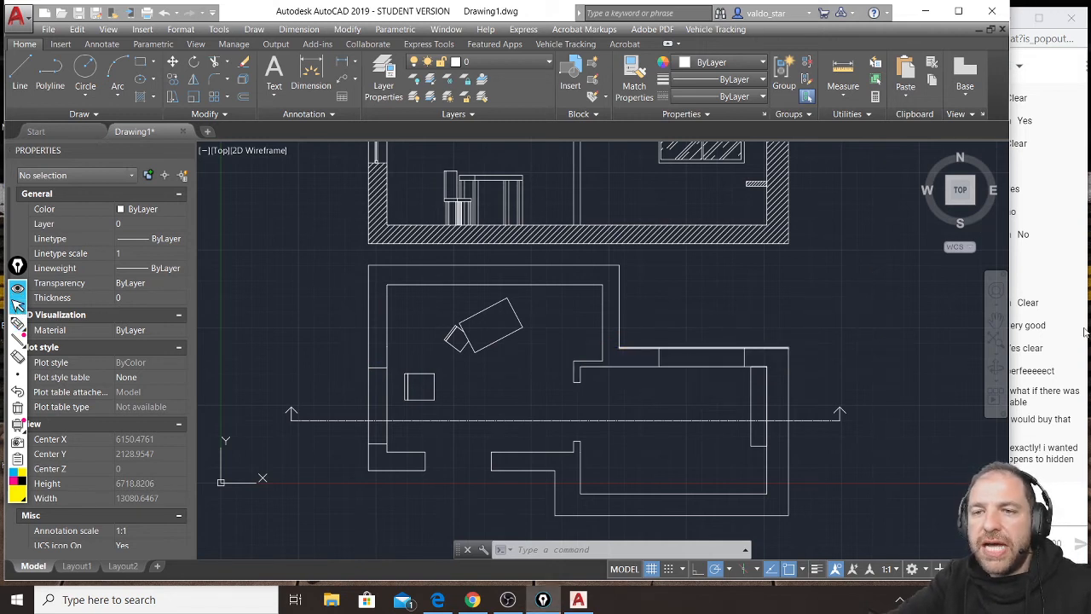
click(1022, 8)
click(1063, 506)
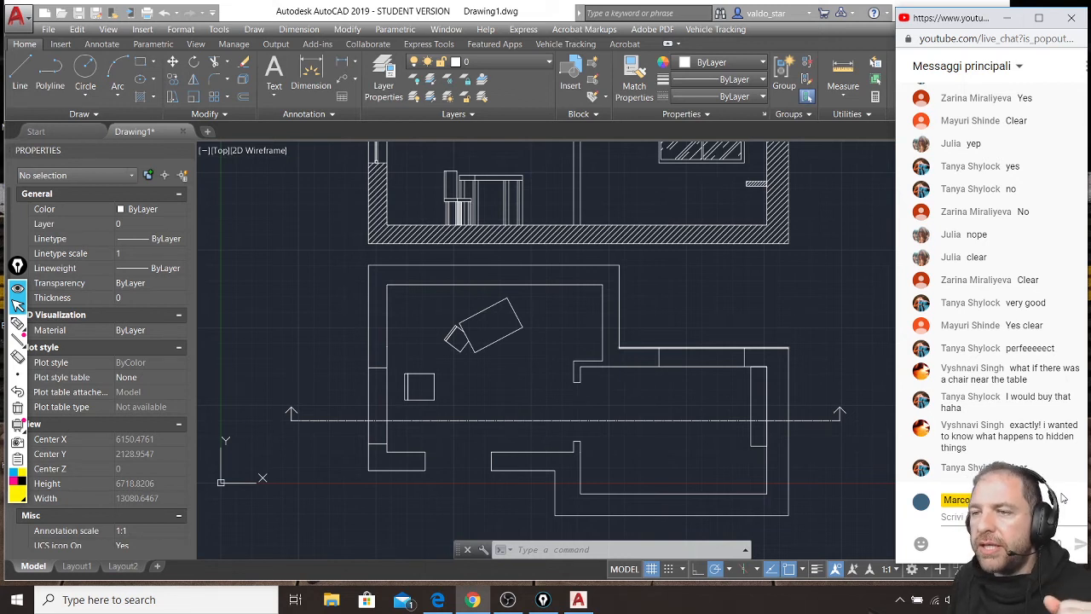
click(577, 392)
click(378, 263)
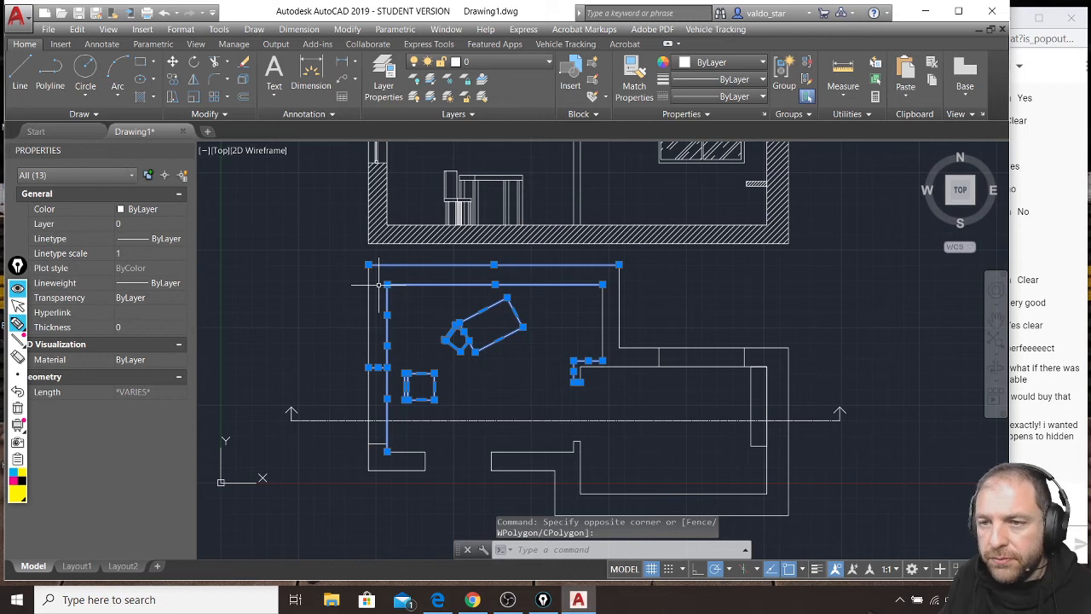
key(Escape)
key(Escape)
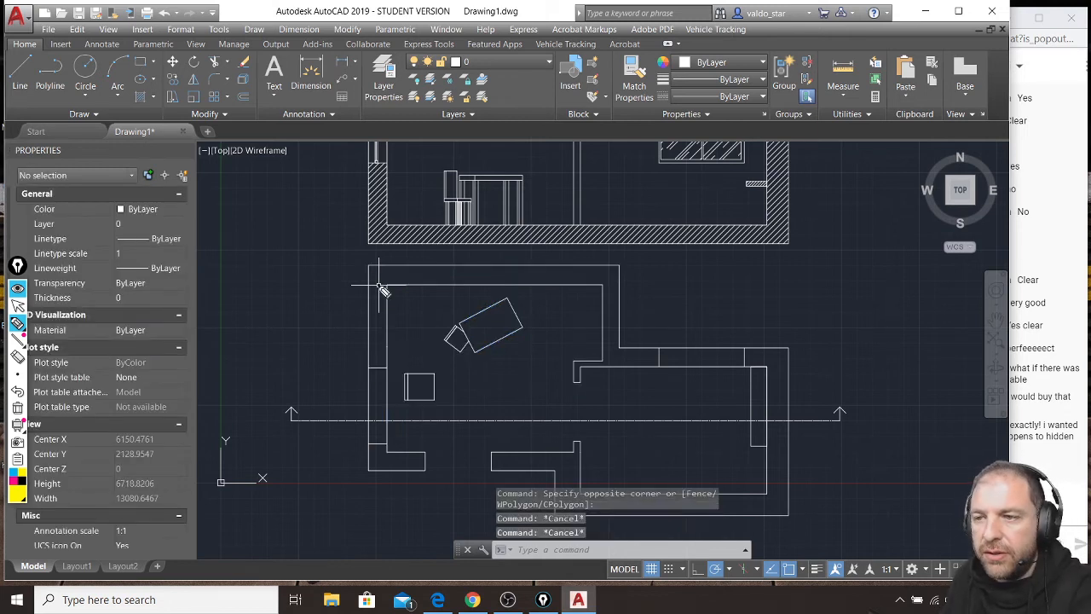
Pen a vertical yellow line down through the plan's left wall, undo it, and return to the normal cursor.
drag(376, 247, 381, 500)
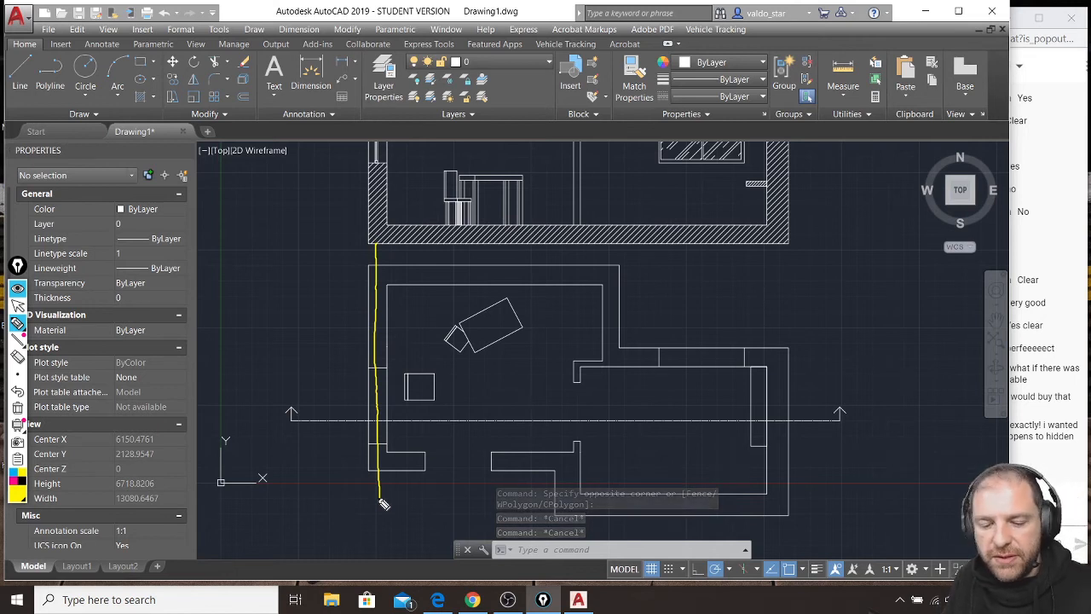
key(ctrl+z)
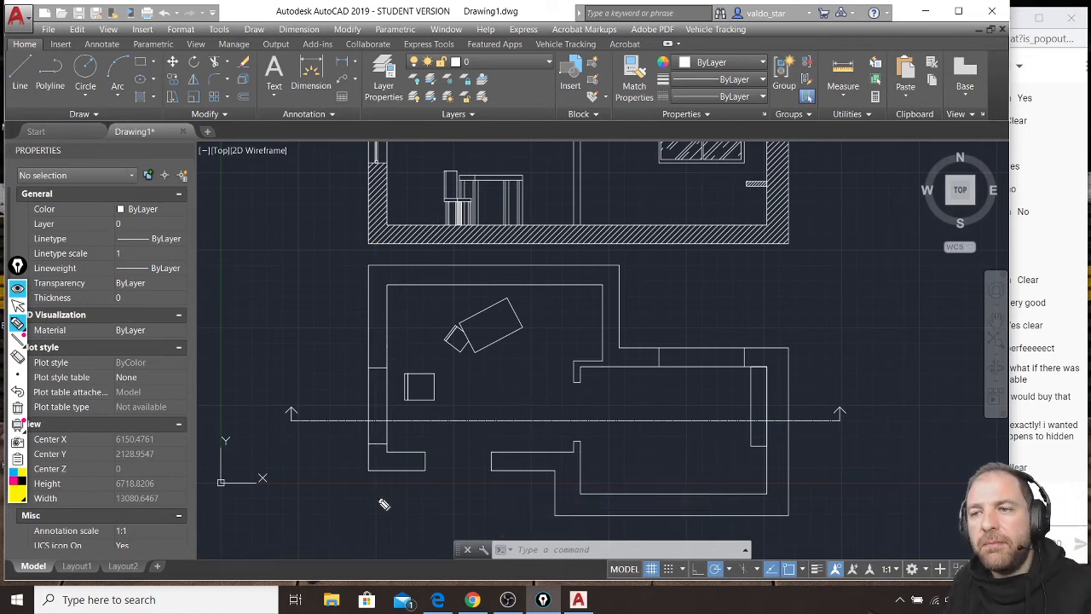
click(17, 307)
Draw a vertical section line through the left room between the two furniture groups, with leftward end arms about 1440 units long.
scroll(557, 377, down, 7)
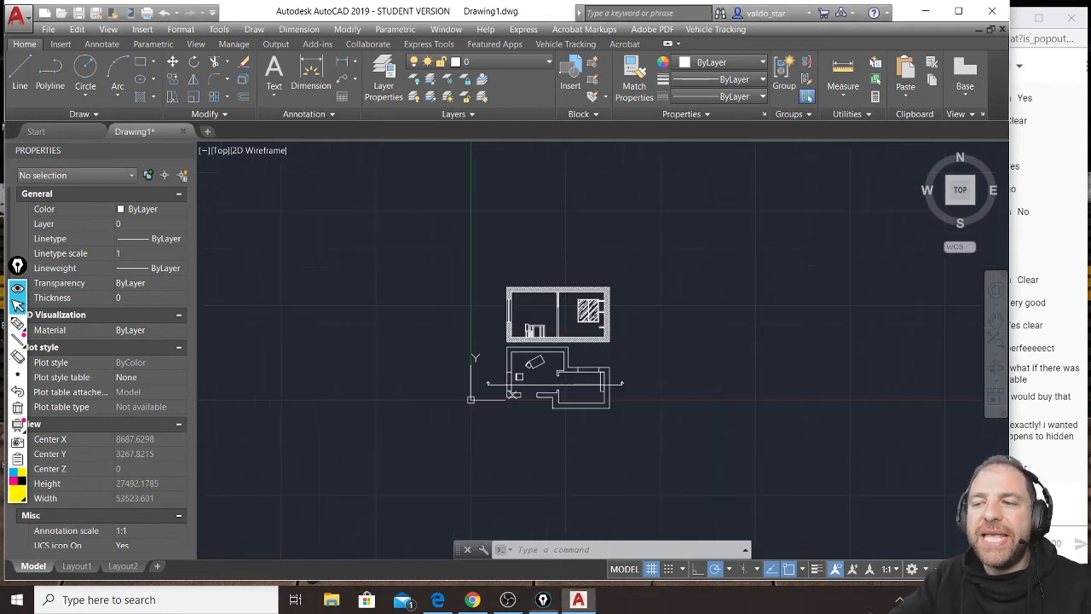
scroll(554, 369, up, 5)
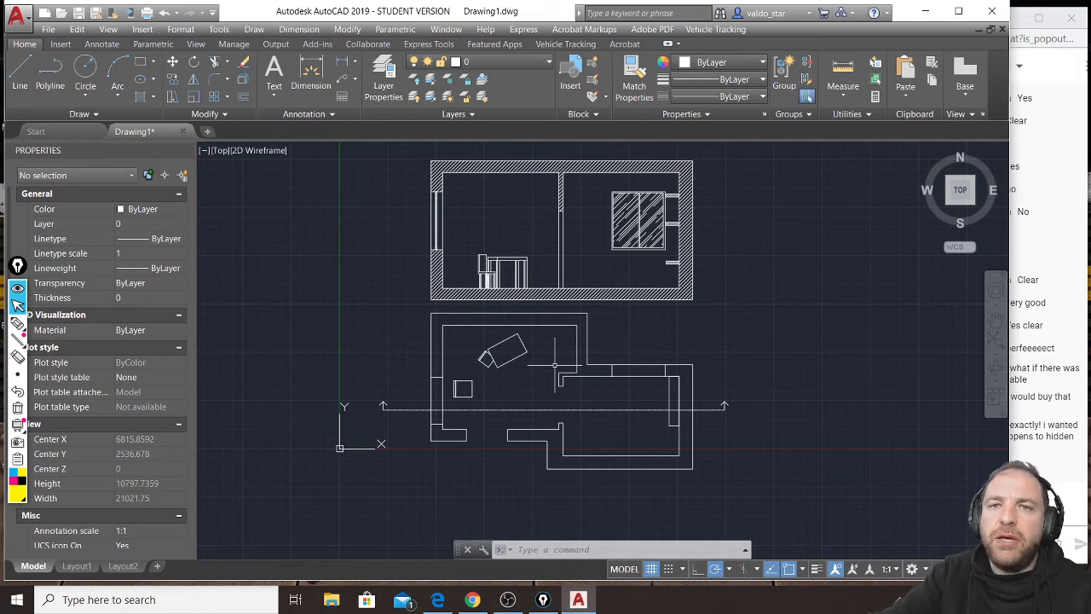
click(23, 75)
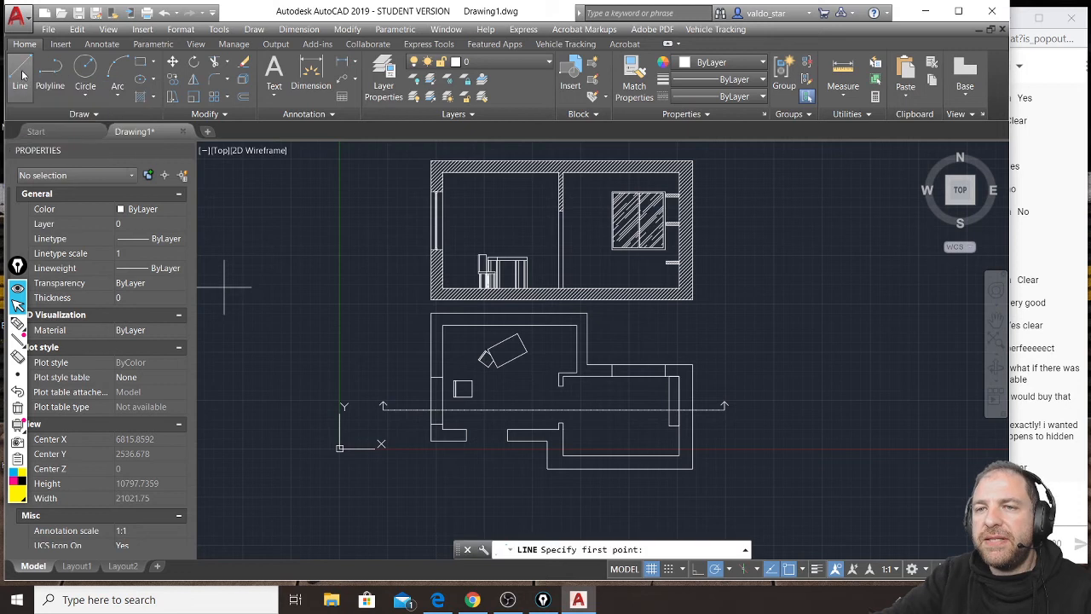
scroll(430, 310, up, 2)
scroll(429, 307, up, 2)
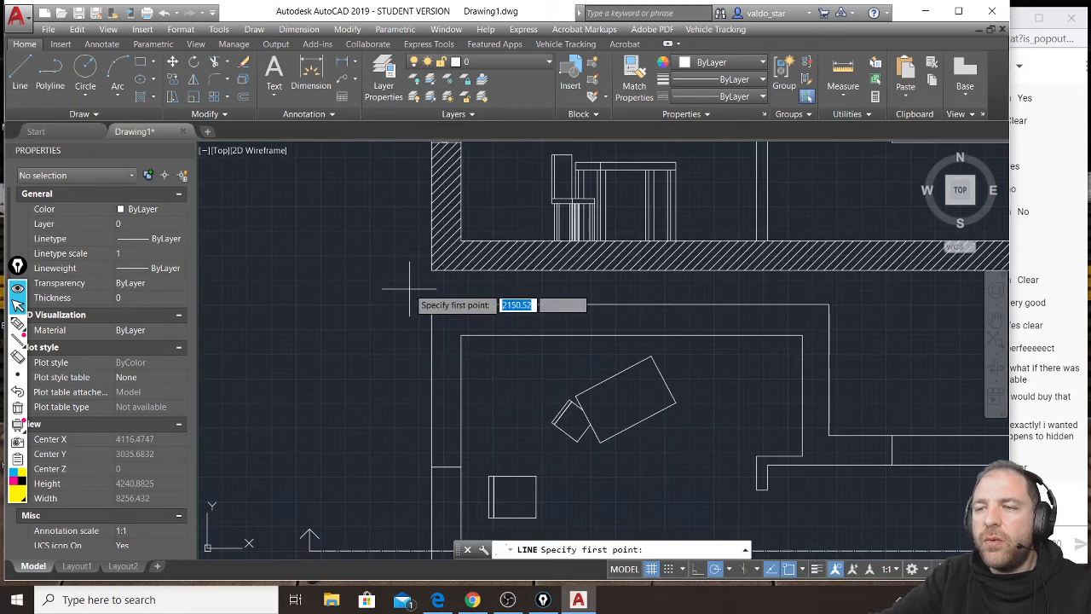
click(410, 284)
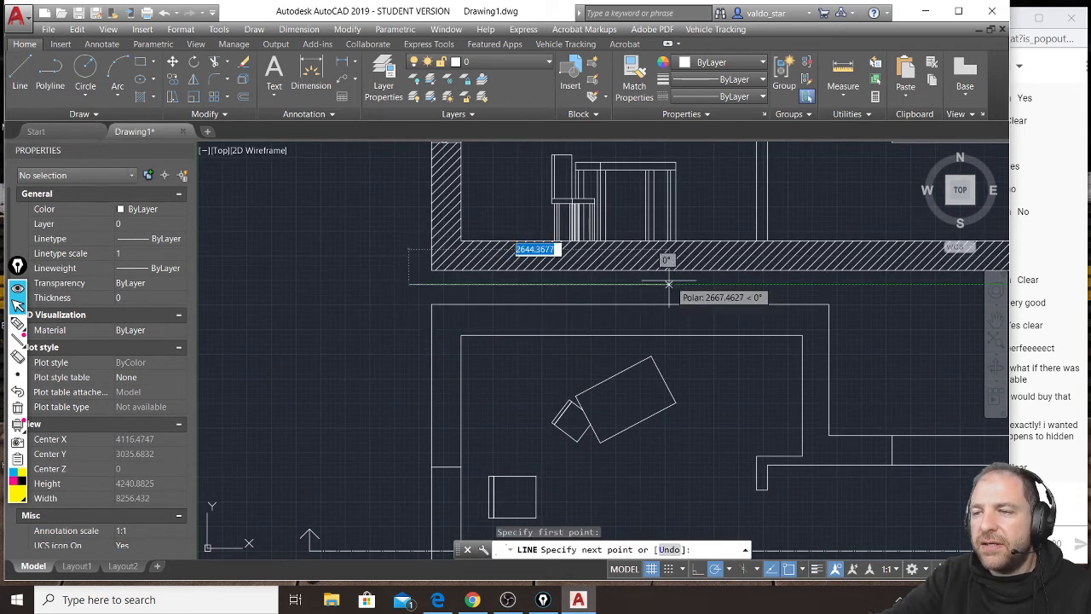
scroll(674, 284, down, 2)
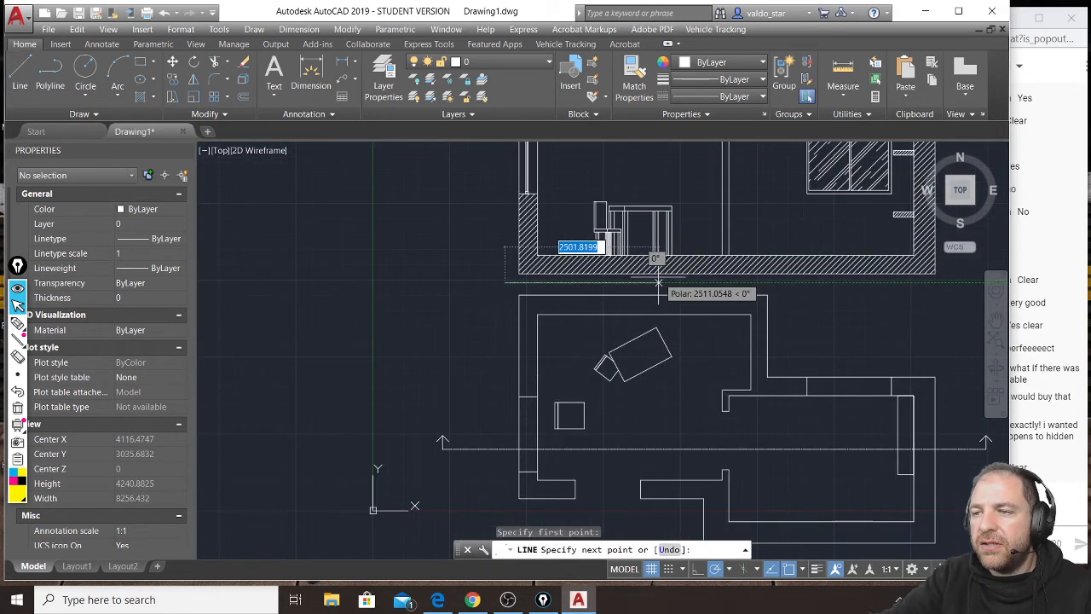
click(592, 281)
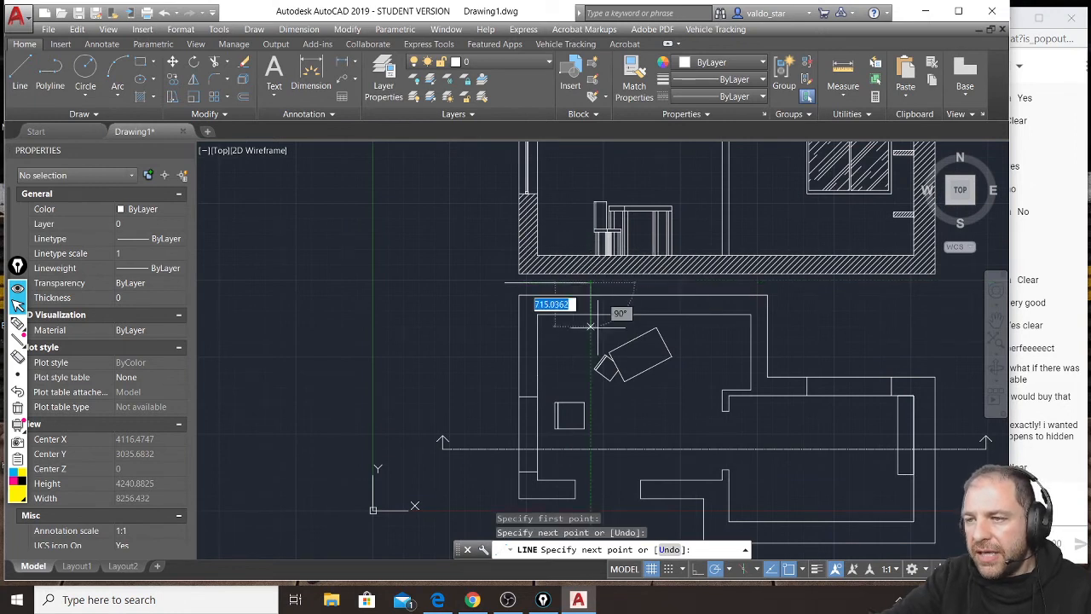
middle_drag(587, 436, 596, 330)
click(595, 415)
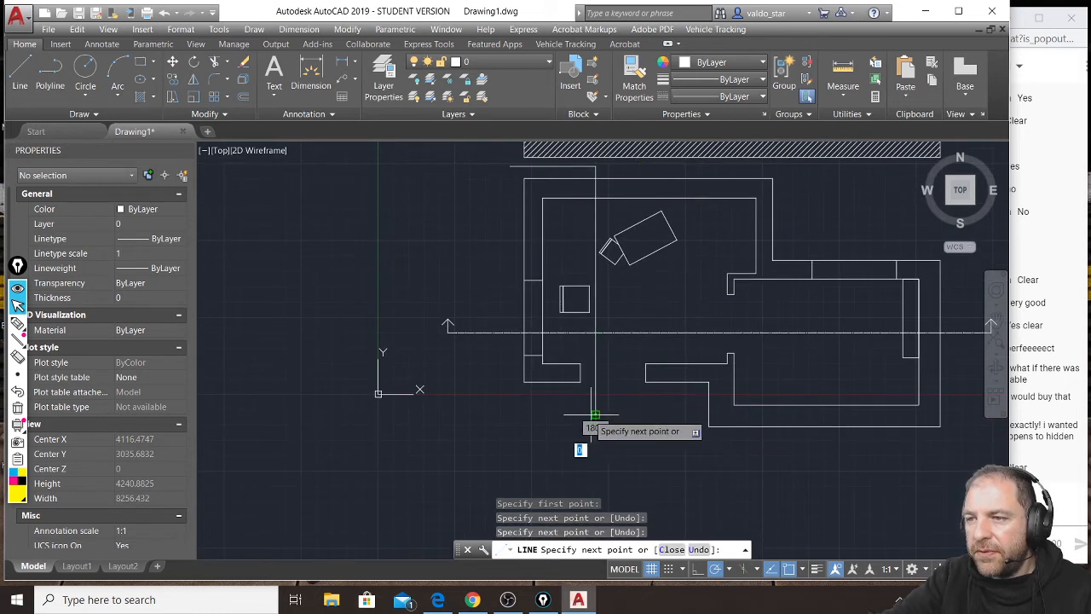
click(511, 415)
key(Escape)
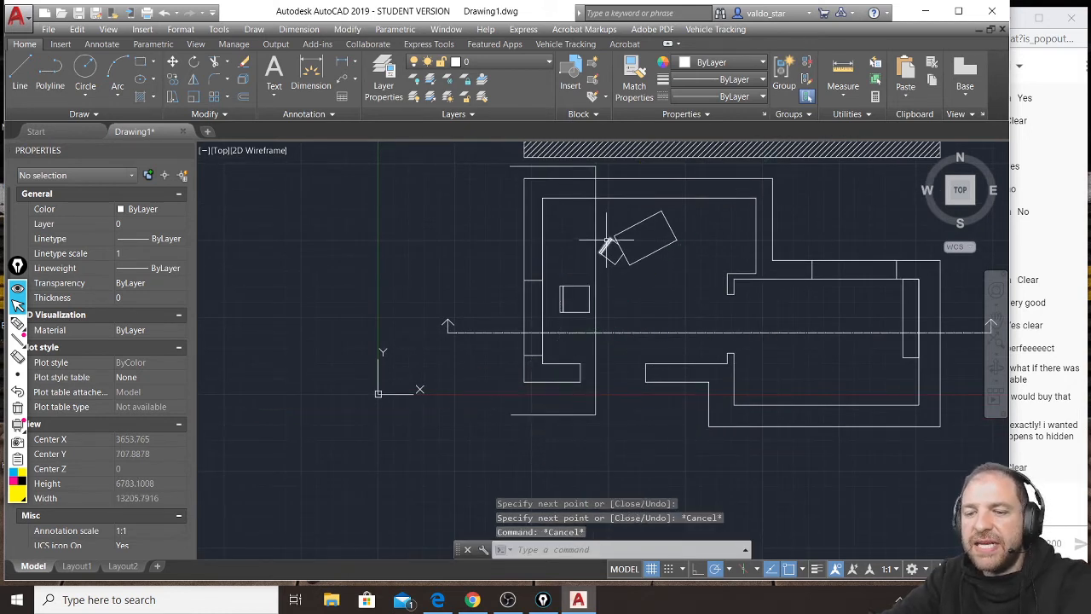
Draw a vertical base line about 5180 units long to the left of the plan, parallel to the new section line.
scroll(588, 243, up, 6)
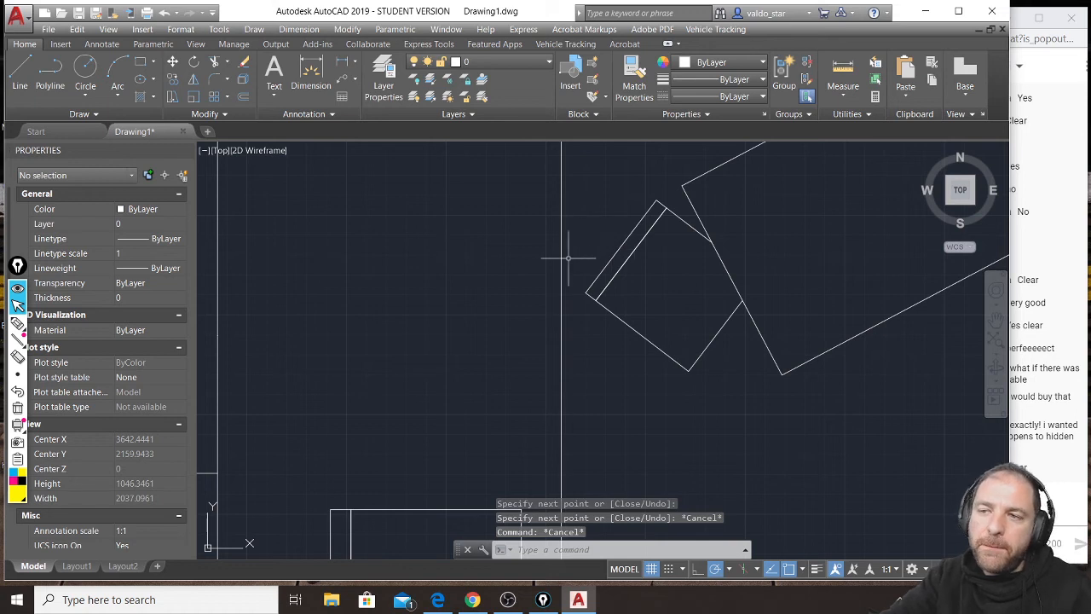
scroll(603, 266, down, 4)
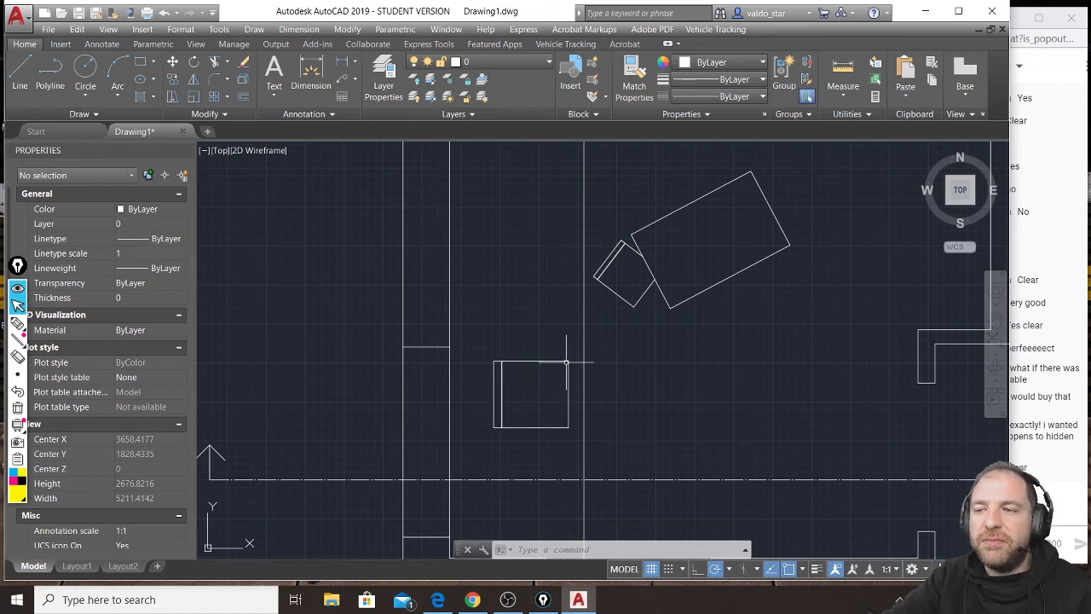
scroll(565, 363, down, 2)
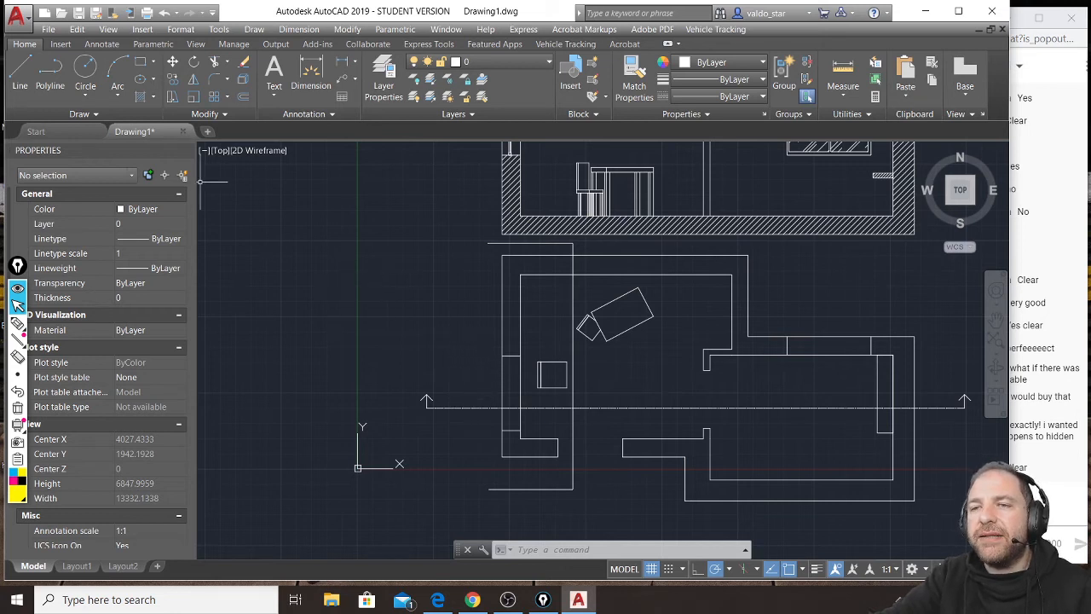
click(19, 72)
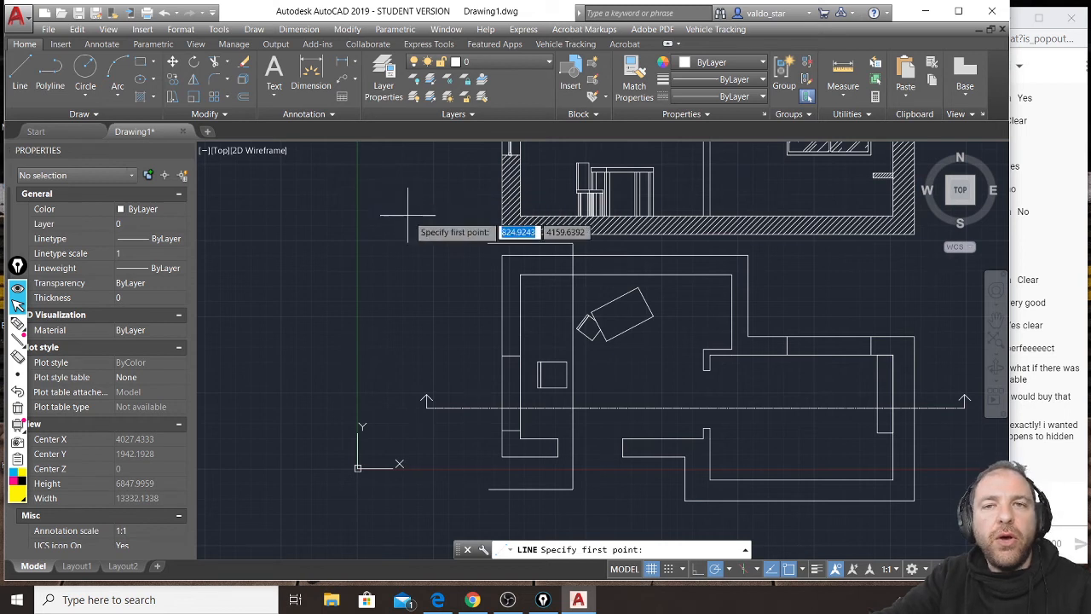
click(392, 213)
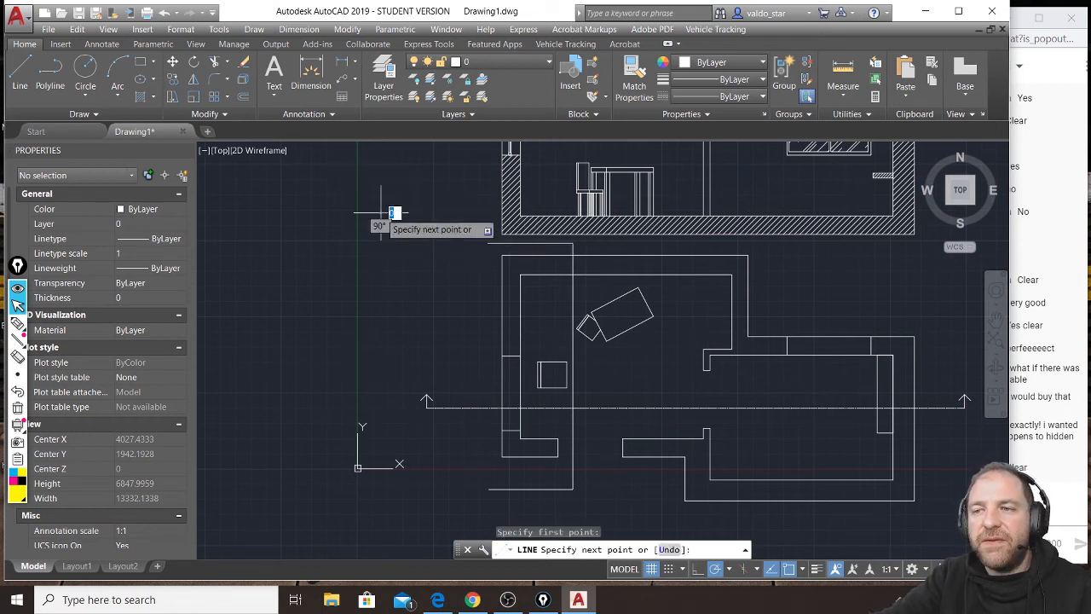
click(380, 528)
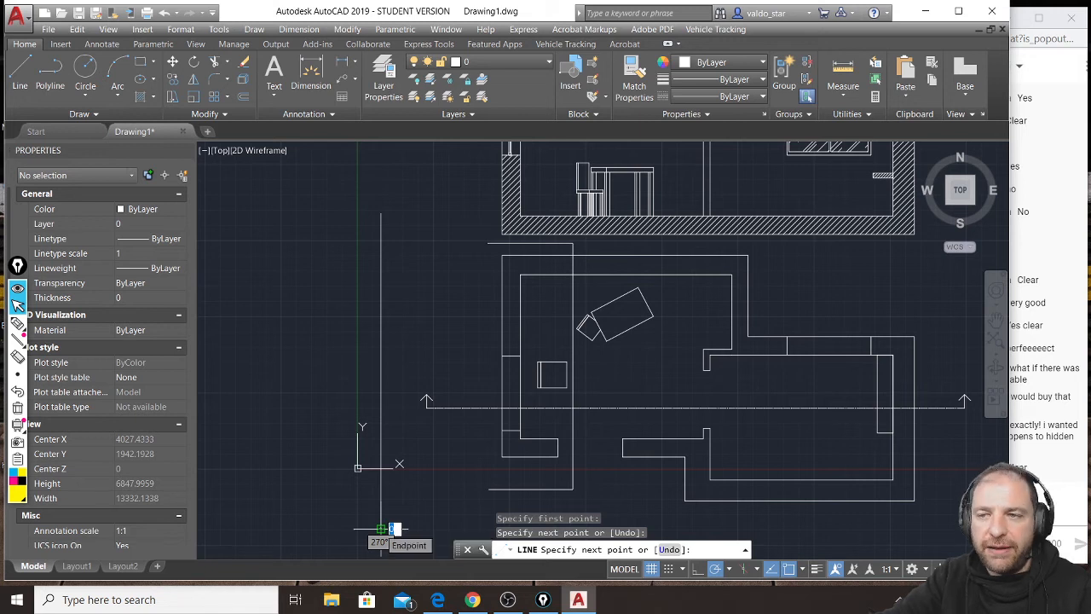
key(Escape)
key(Escape)
key(Escape)
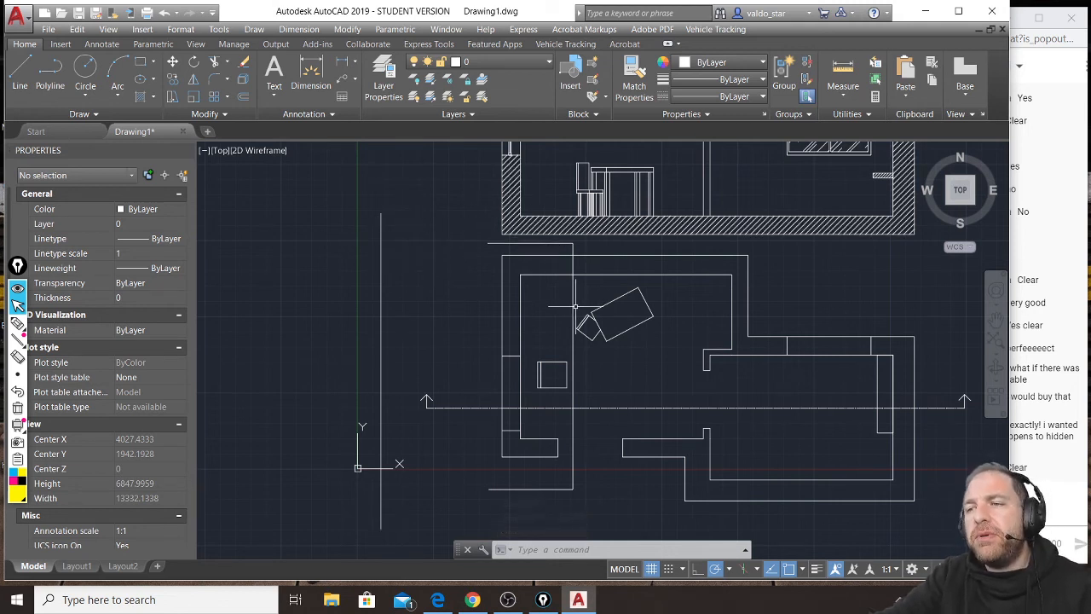
Project two horizontal lines leftward past the base line from where the section line crosses the upper wall's outer and inner faces.
click(20, 75)
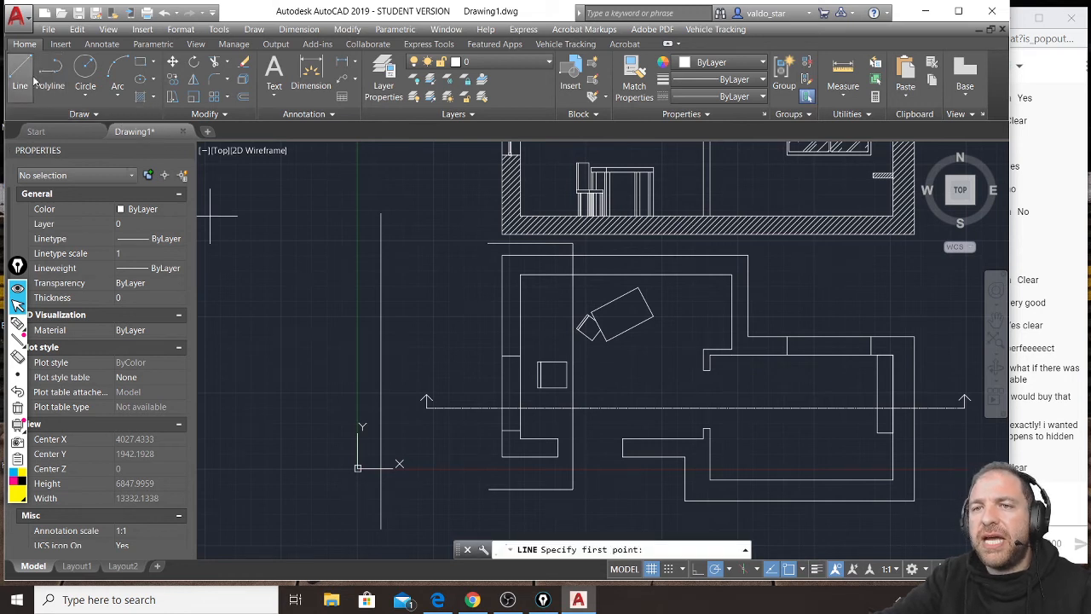
click(573, 253)
scroll(572, 254, down, 3)
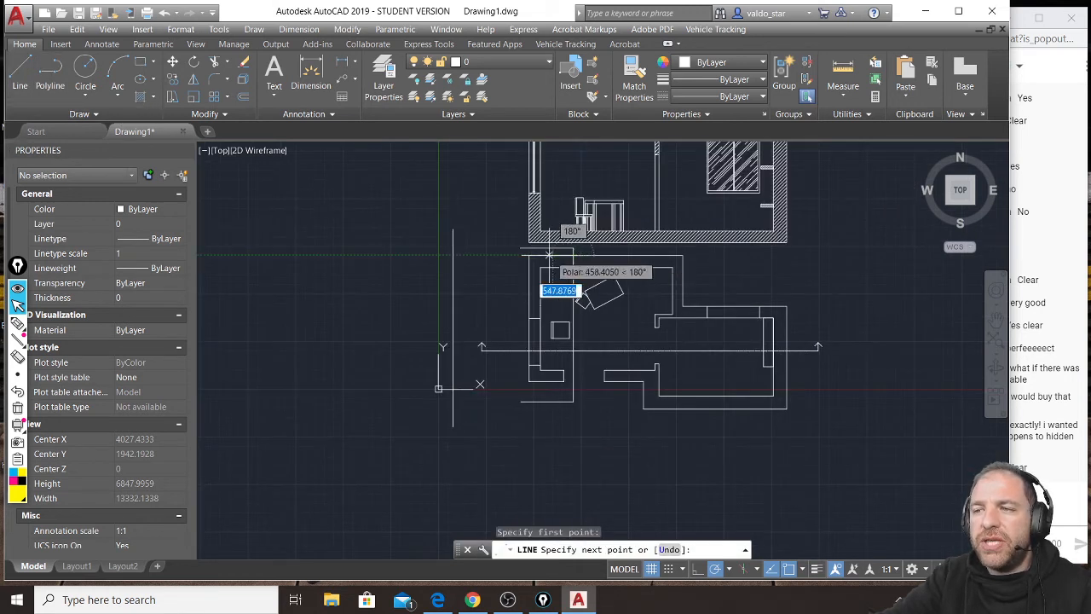
click(258, 254)
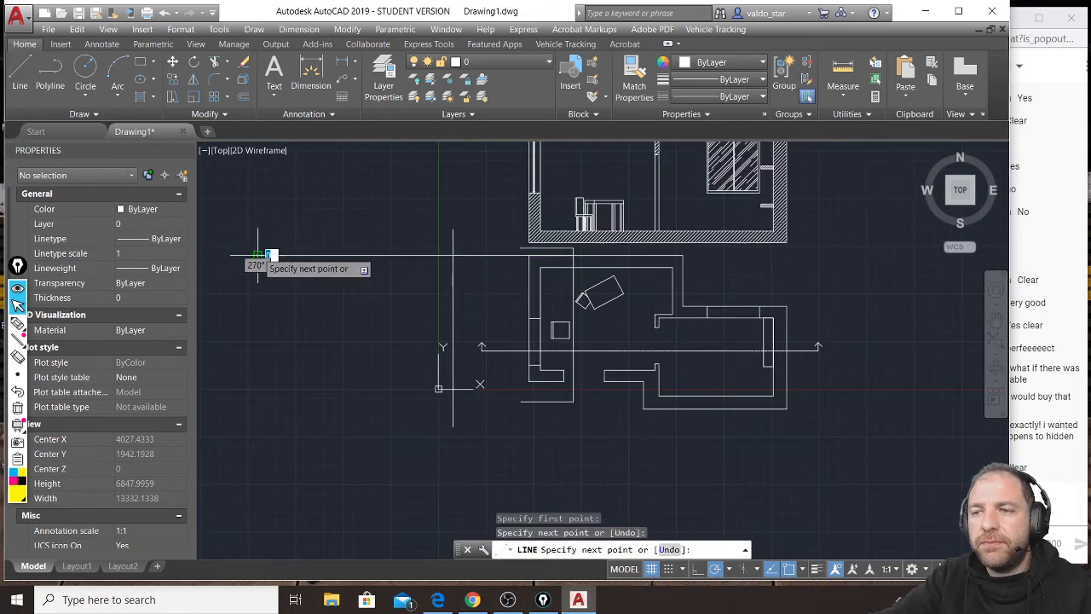
key(Return)
key(Return)
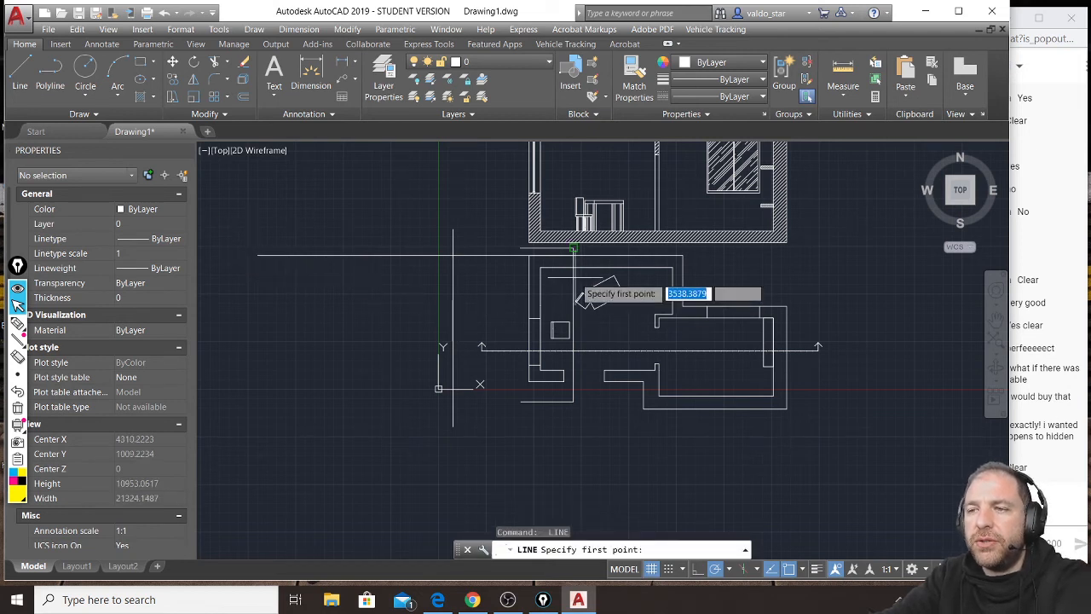
click(573, 268)
click(266, 266)
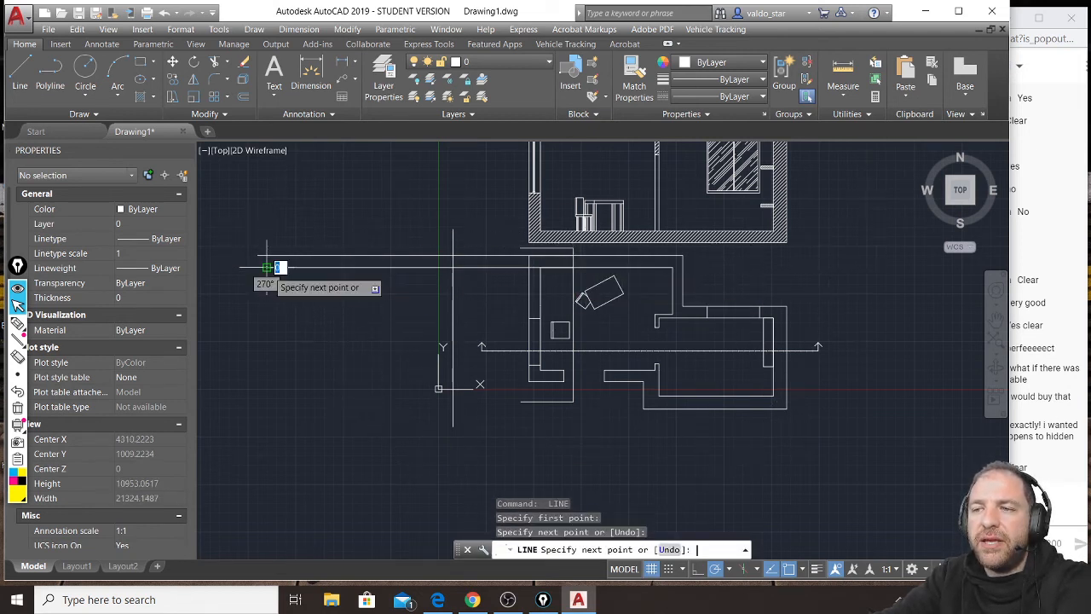
key(Return)
key(Return)
Project horizontal lines leftward past the base line from the upper and lower edges of the left wall's window.
click(539, 318)
click(290, 318)
key(Return)
key(Return)
click(539, 364)
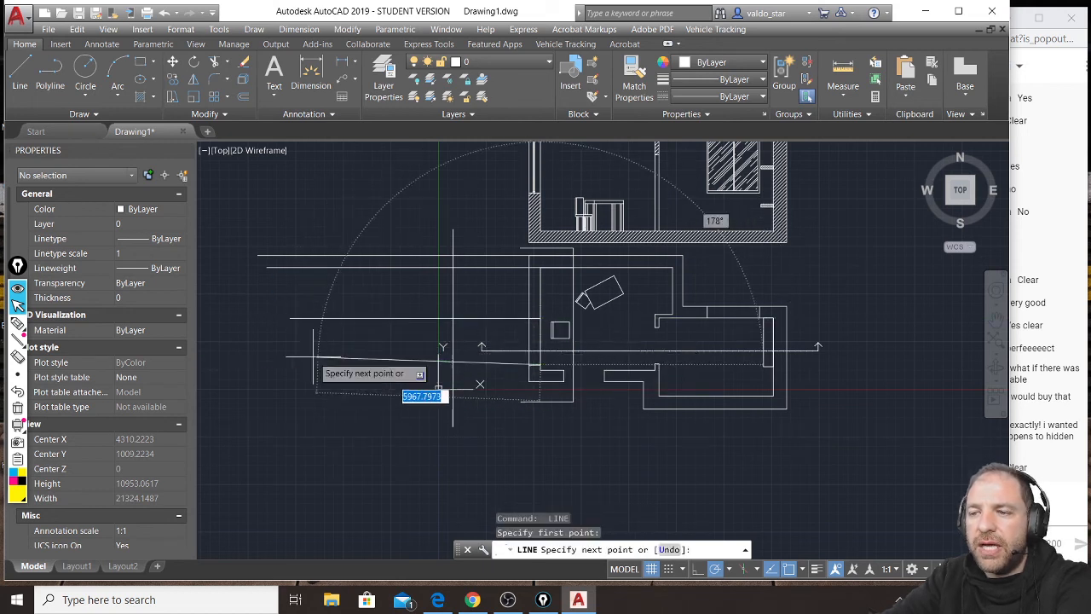
click(281, 364)
Project horizontal lines leftward past the base line from the lower wall's inner and outer faces.
key(Return)
key(Return)
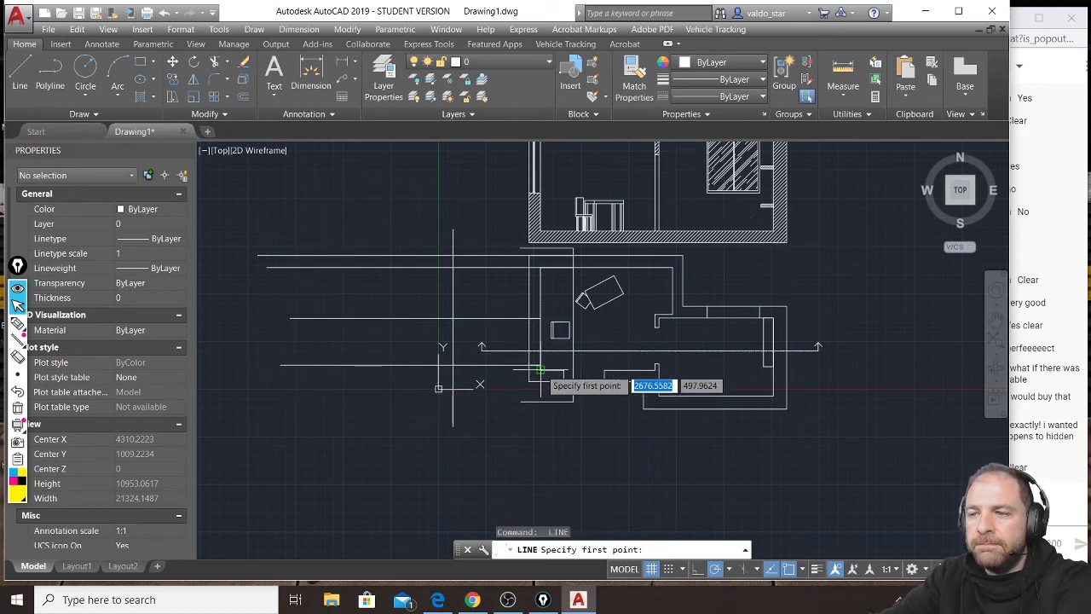
click(539, 369)
click(257, 369)
key(Return)
key(Return)
click(530, 380)
click(231, 381)
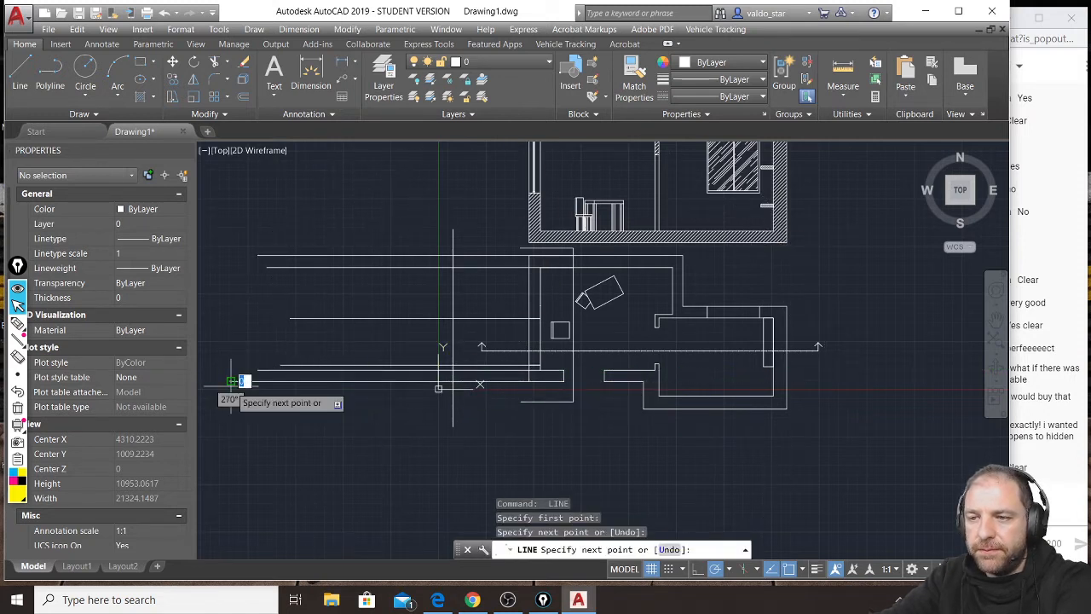
key(Return)
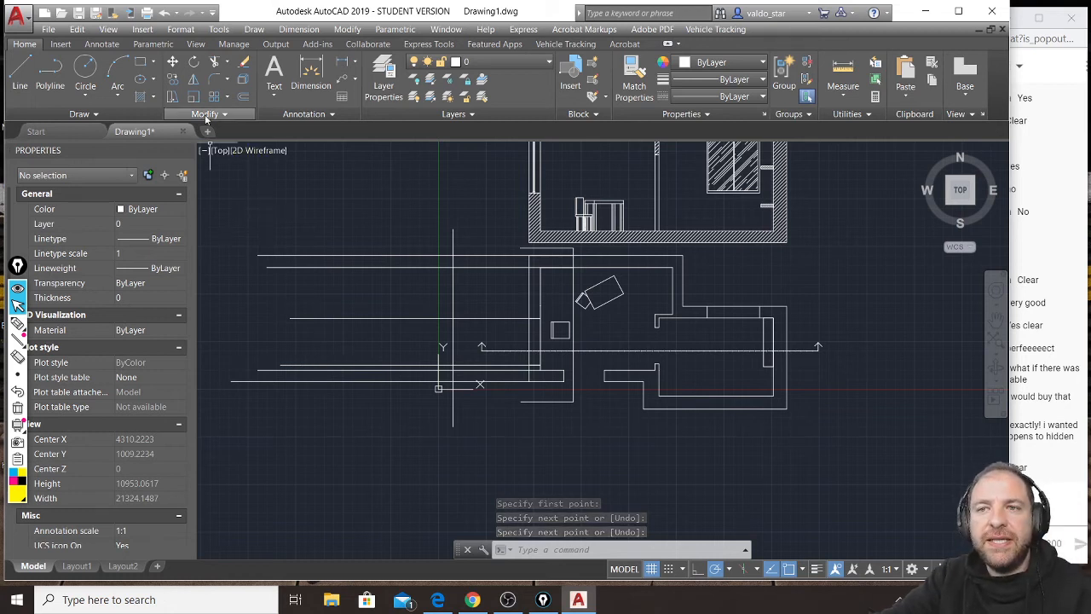
Offset the vertical base line 300 units toward the plan to form the floor slab's thickness.
click(244, 99)
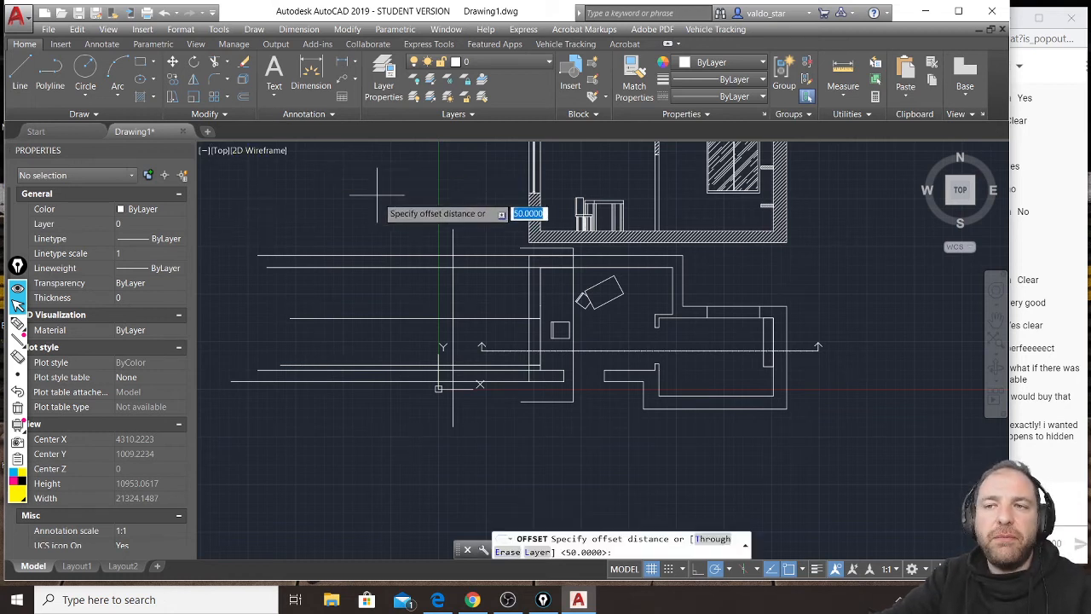
text(3)
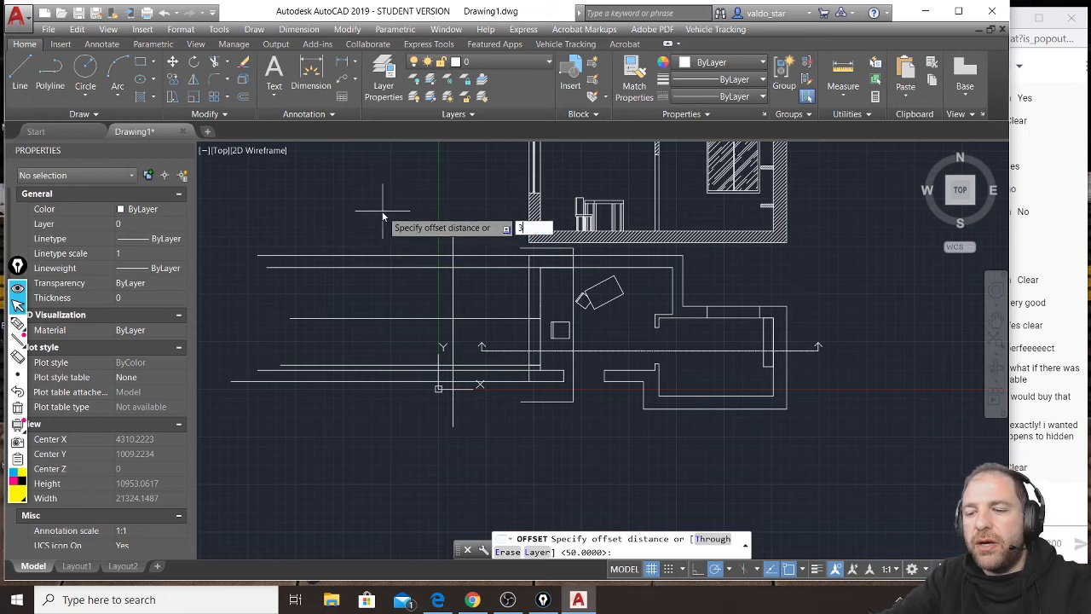
text(00)
key(Return)
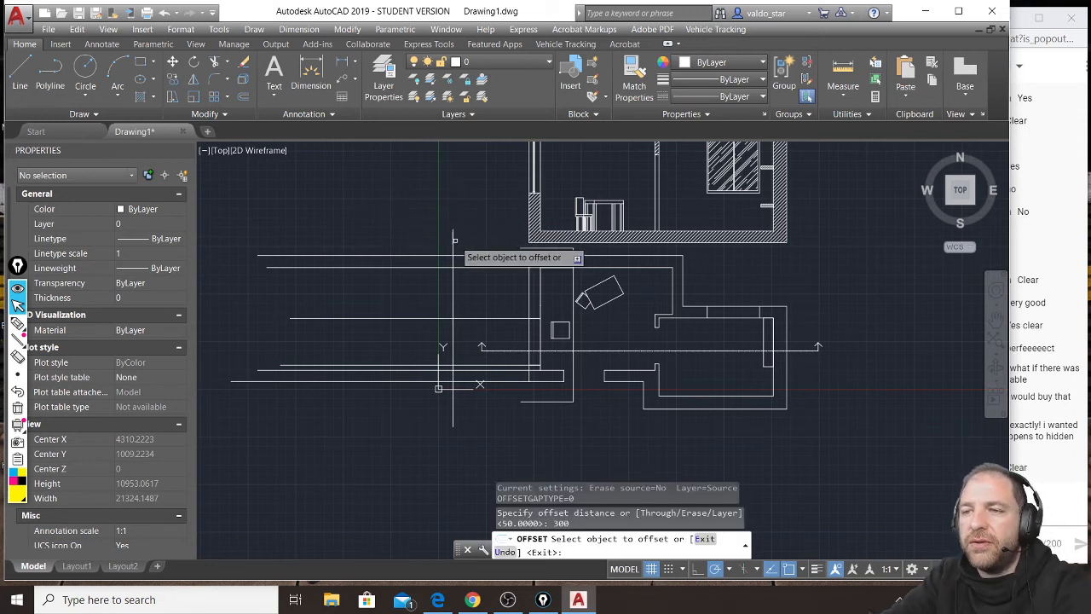
click(454, 249)
click(465, 242)
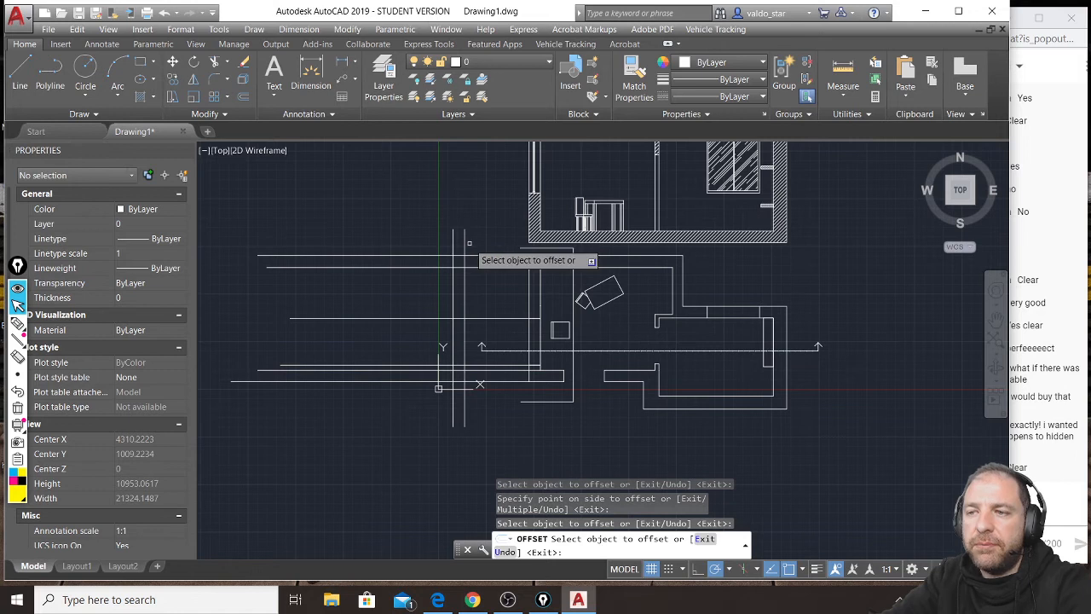
key(Return)
key(Return)
Offset the original vertical base line 3000 units away from the plan to set the room height.
text(300)
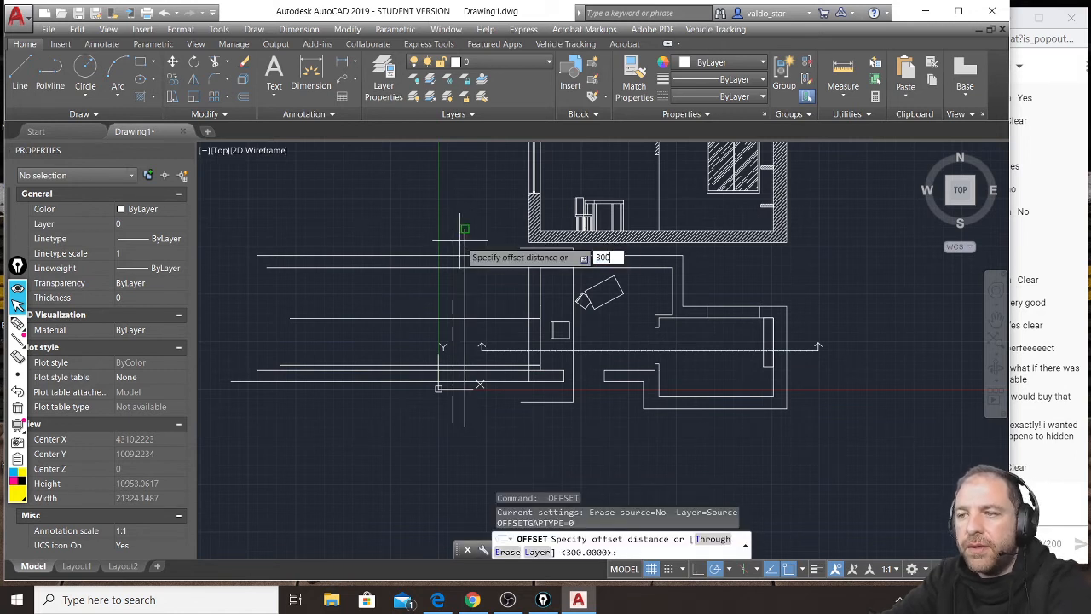
key(Return)
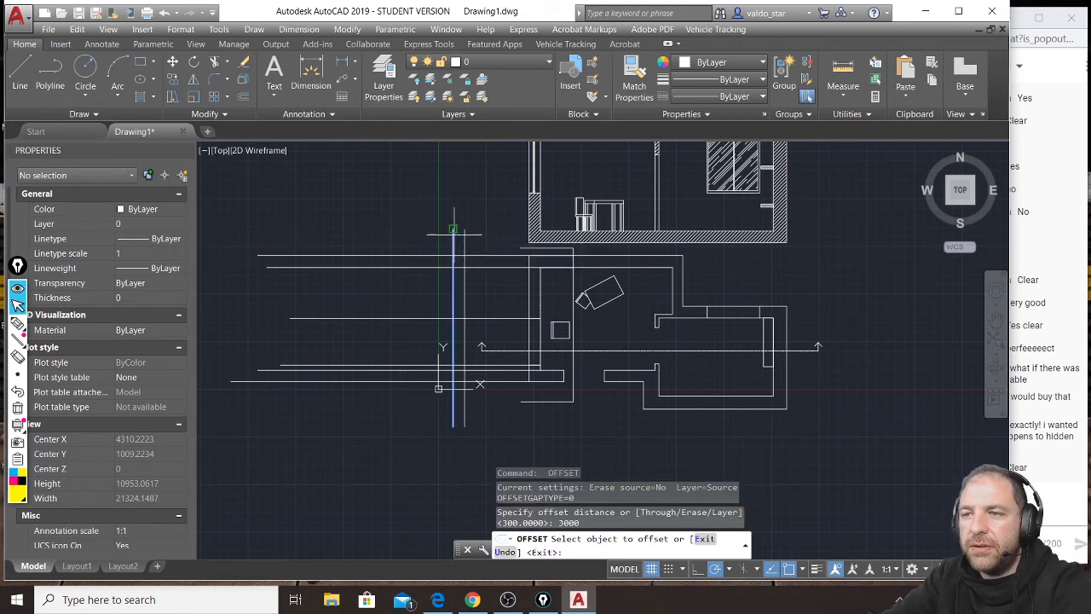
click(453, 247)
click(366, 235)
key(Return)
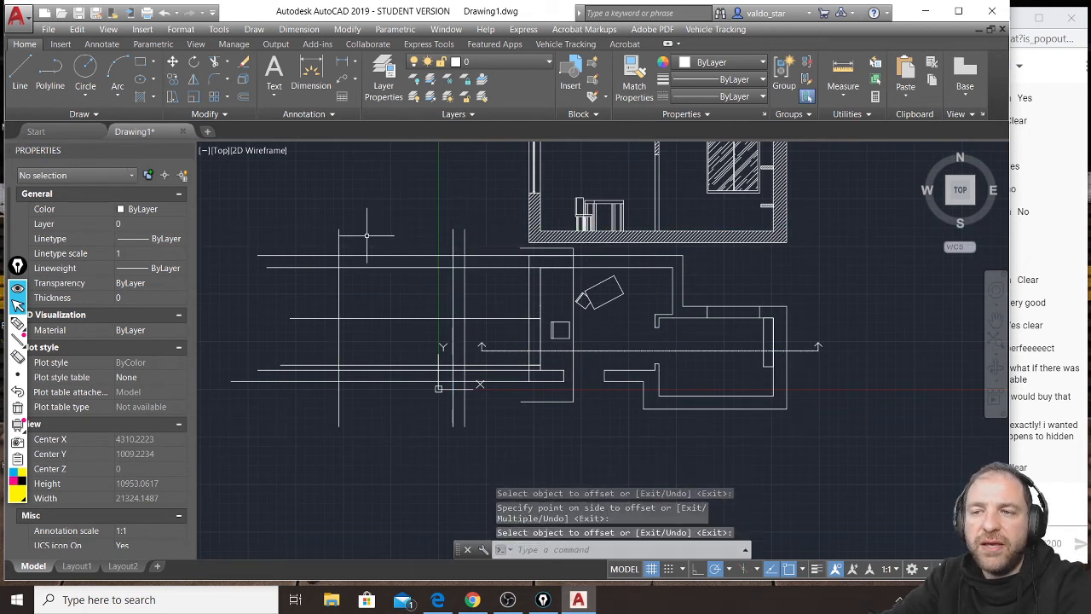
Offset the new ceiling line 300 units further away from the plan to form the roof slab's thickness.
key(Return)
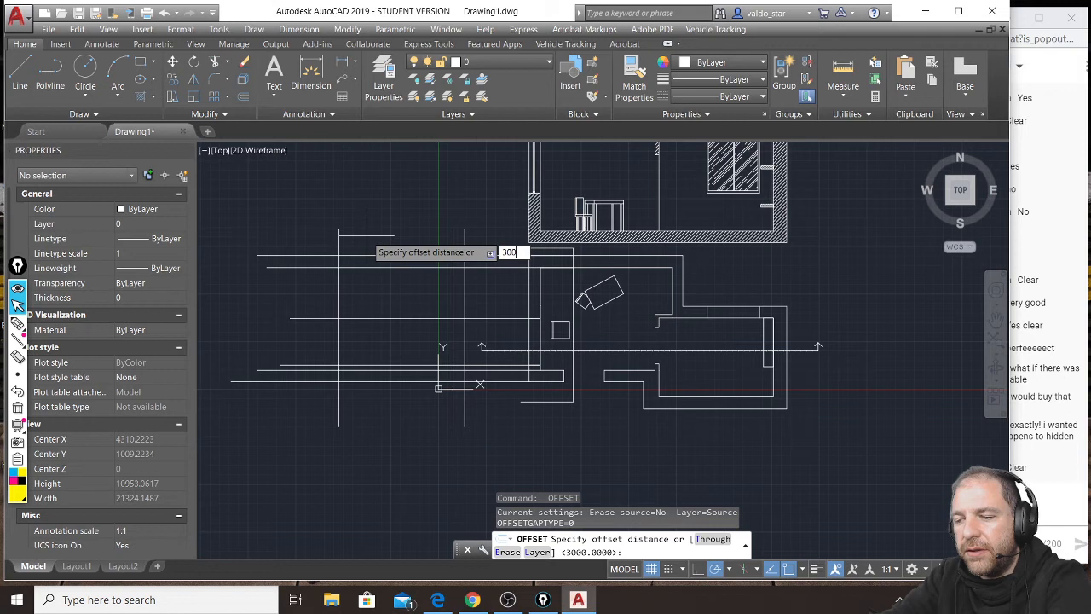
text(300)
key(Return)
click(339, 243)
click(326, 246)
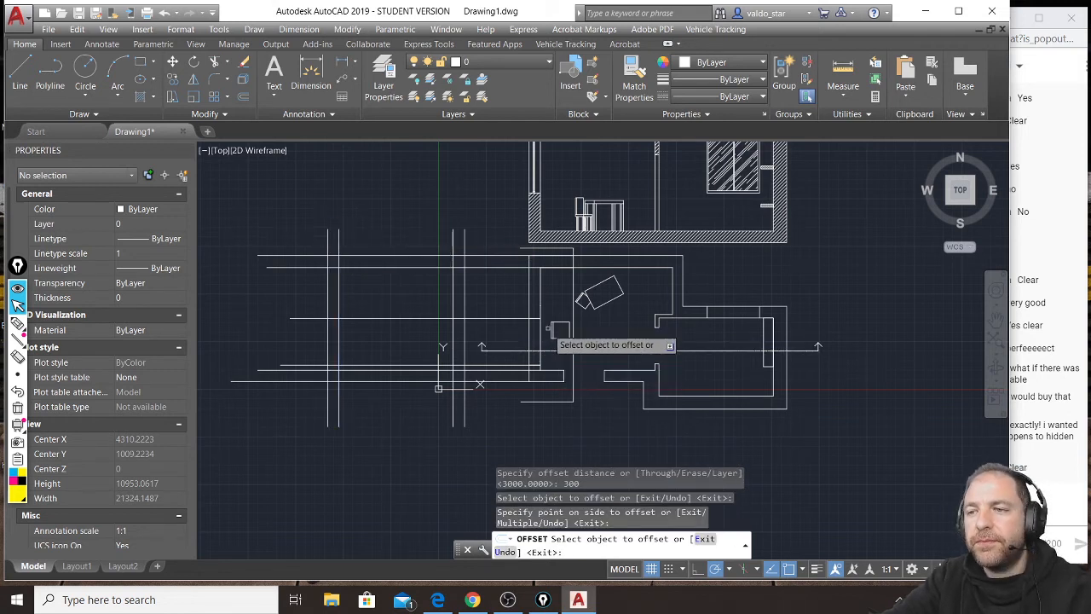
key(Return)
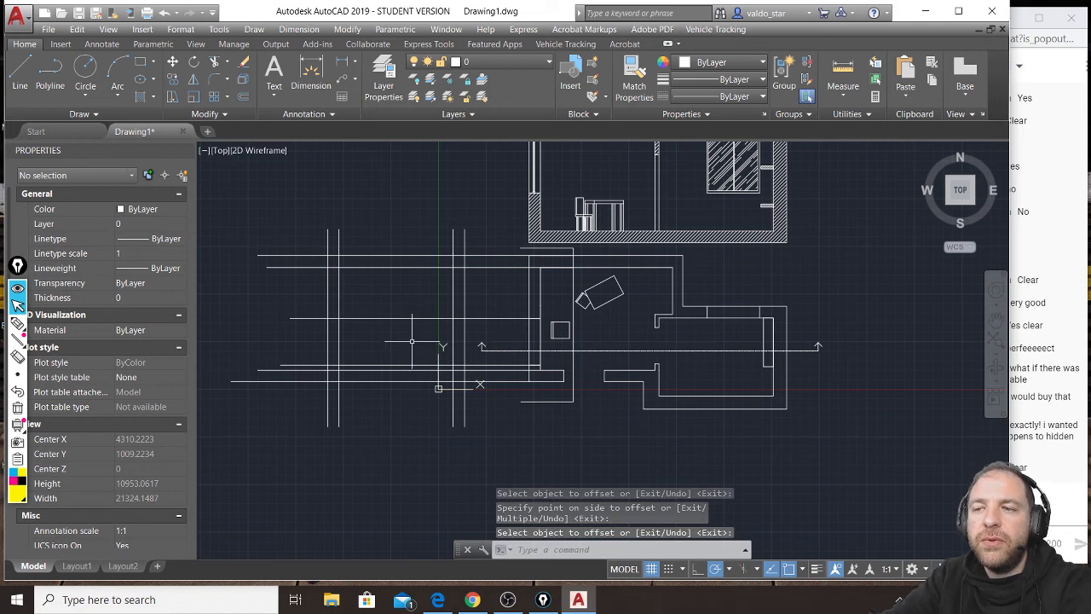
click(246, 99)
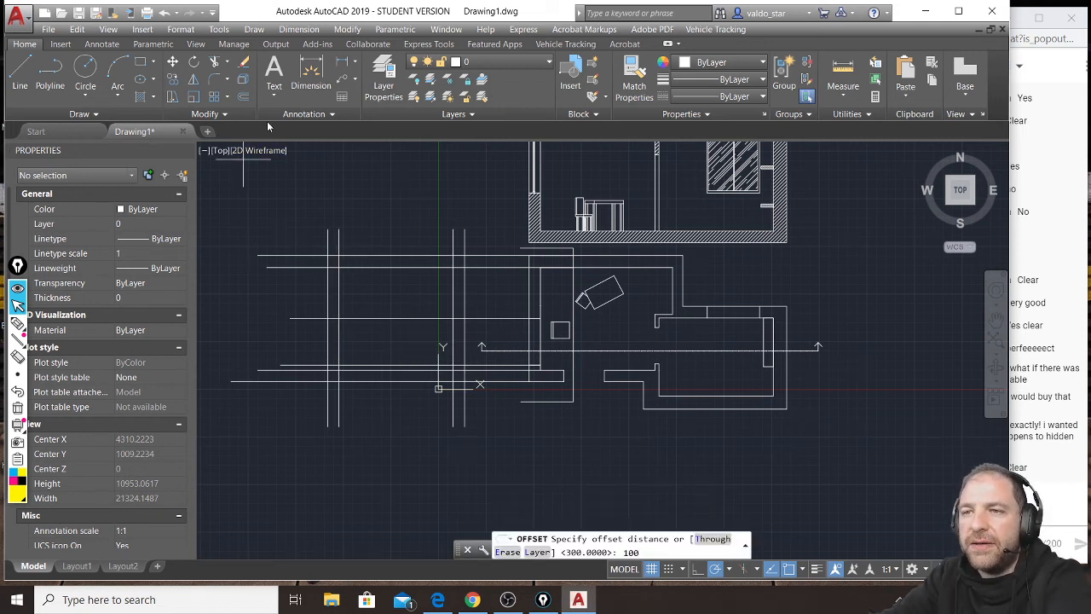
key(Escape)
key(Escape)
key(Escape)
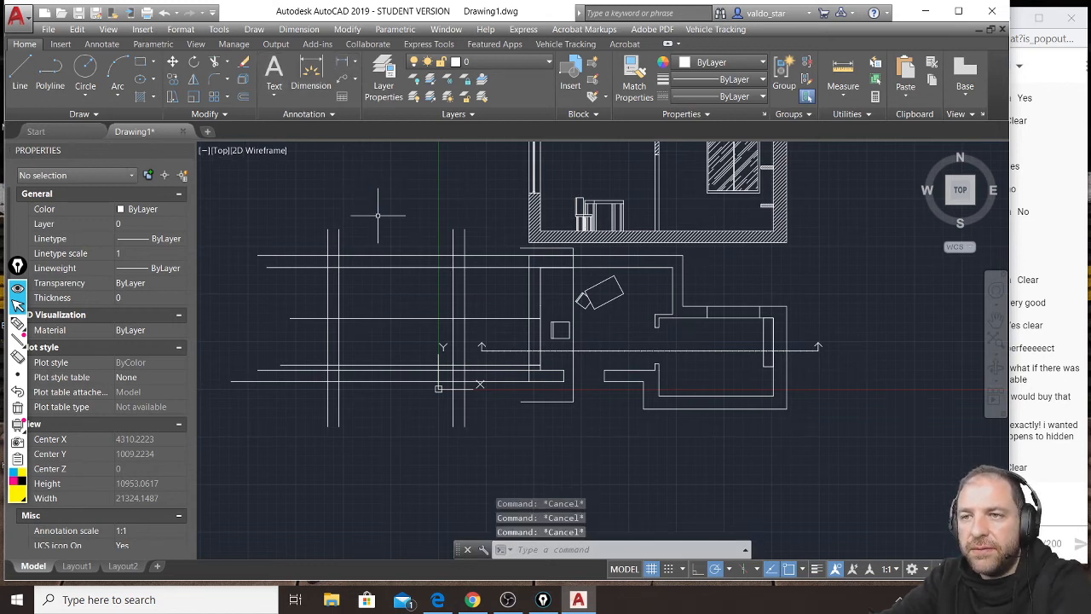
Offset the floor line 1000 units toward the ceiling to set the window sill height.
click(245, 99)
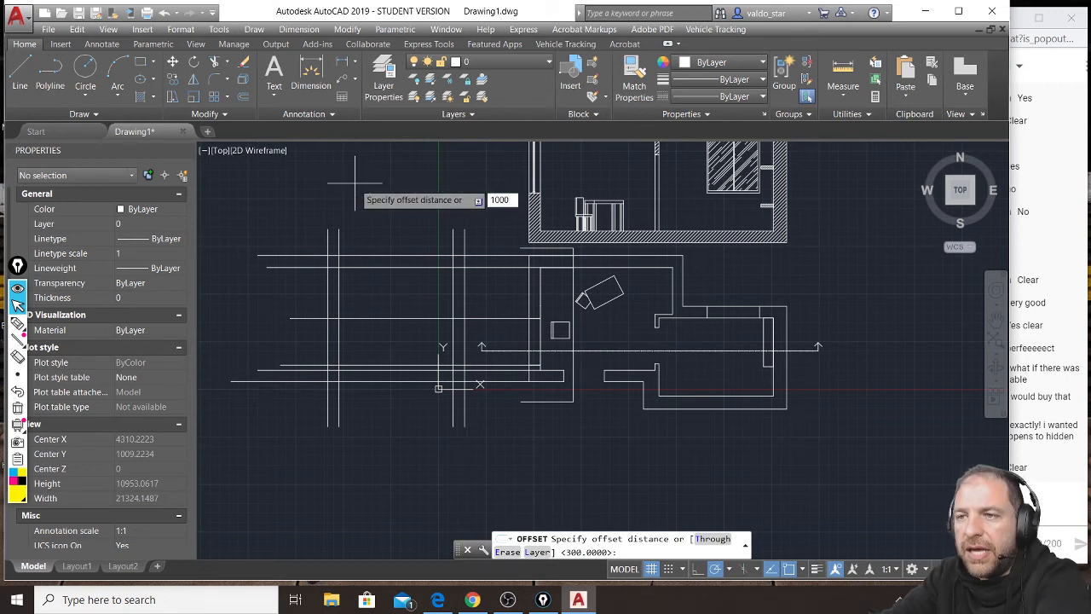
text(1000)
key(Return)
click(453, 307)
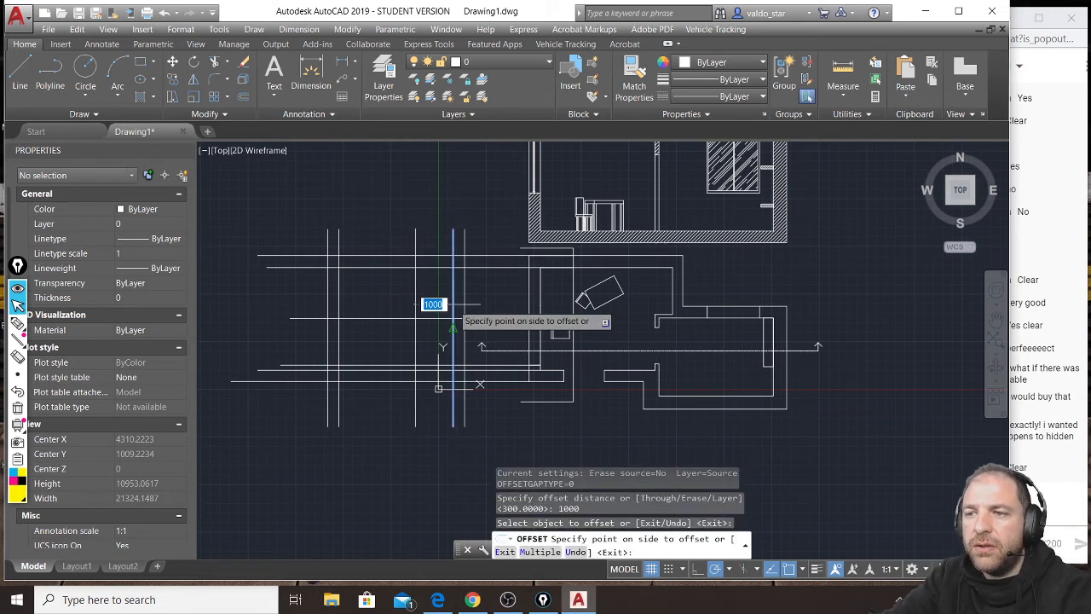
click(438, 301)
key(Return)
key(Return)
Offset the sill line 1500 units further toward the ceiling to set the window head height.
text(1)
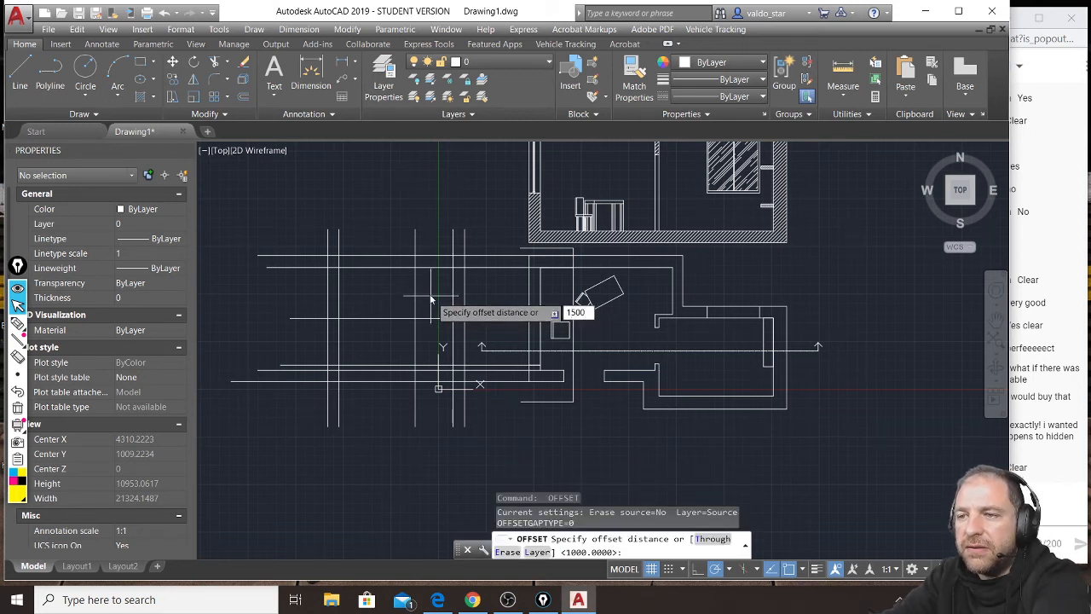
text(500)
key(Return)
click(416, 300)
click(389, 297)
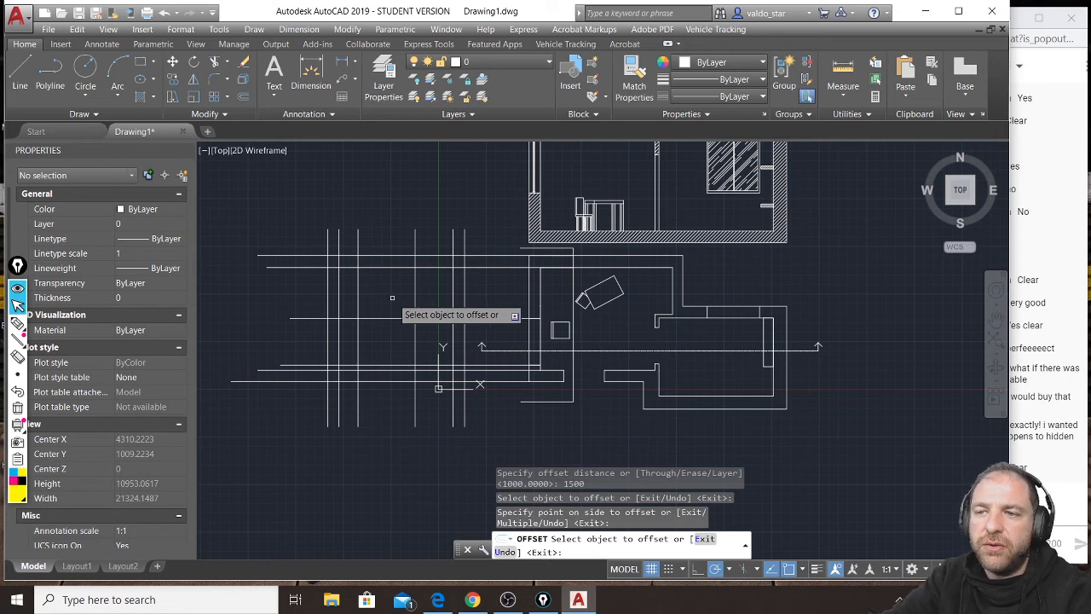
key(Return)
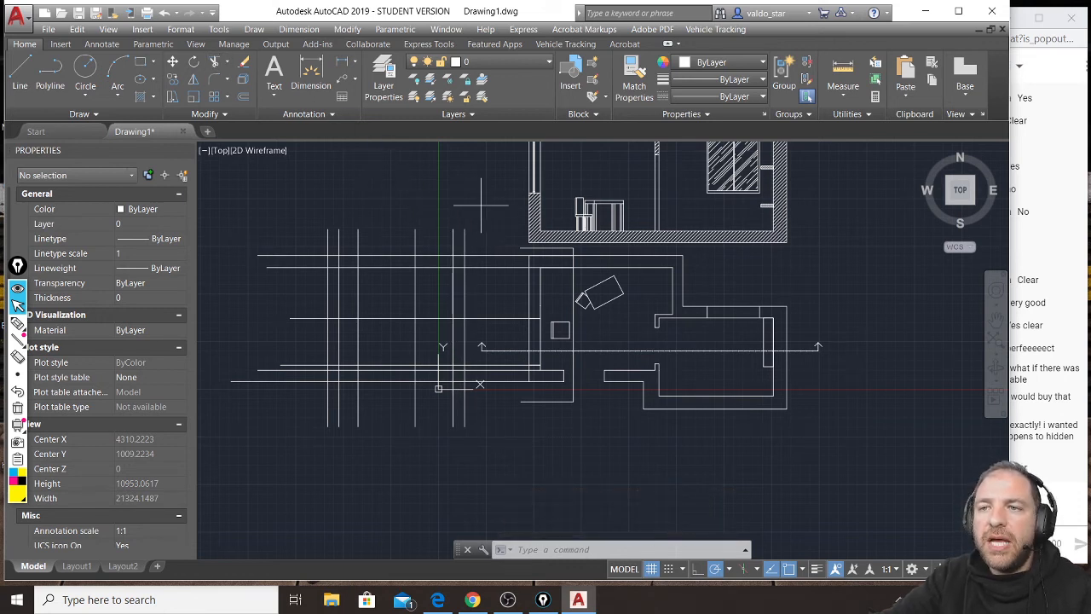
Trim the ends of all construction lines that project beyond the second section's outer outline, using the selected lines as cutting edges.
click(482, 207)
click(303, 413)
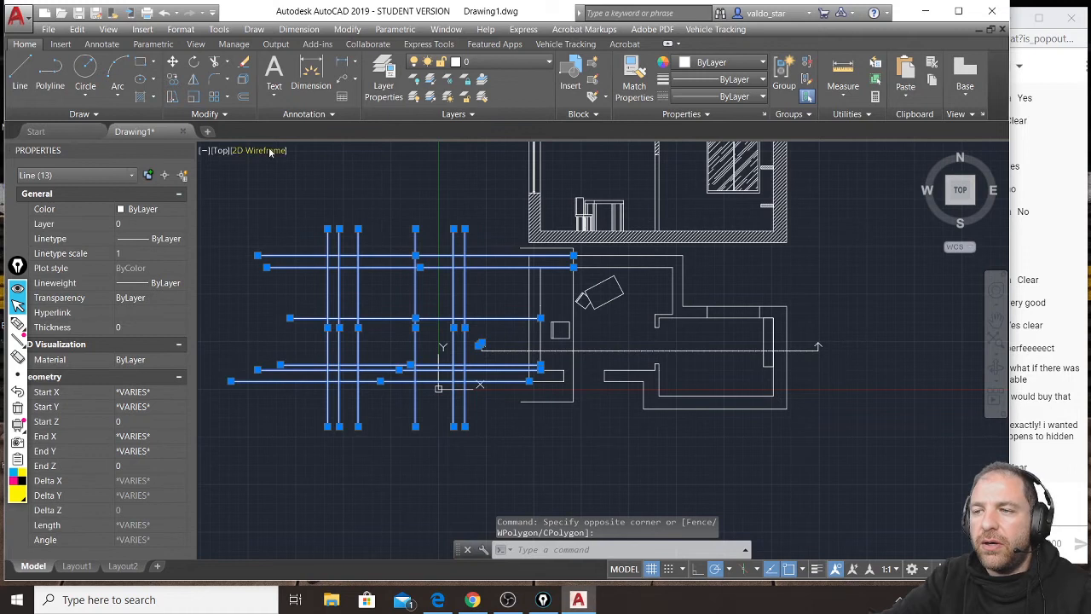
click(217, 66)
click(475, 222)
click(314, 233)
click(314, 235)
click(274, 399)
click(483, 398)
click(304, 440)
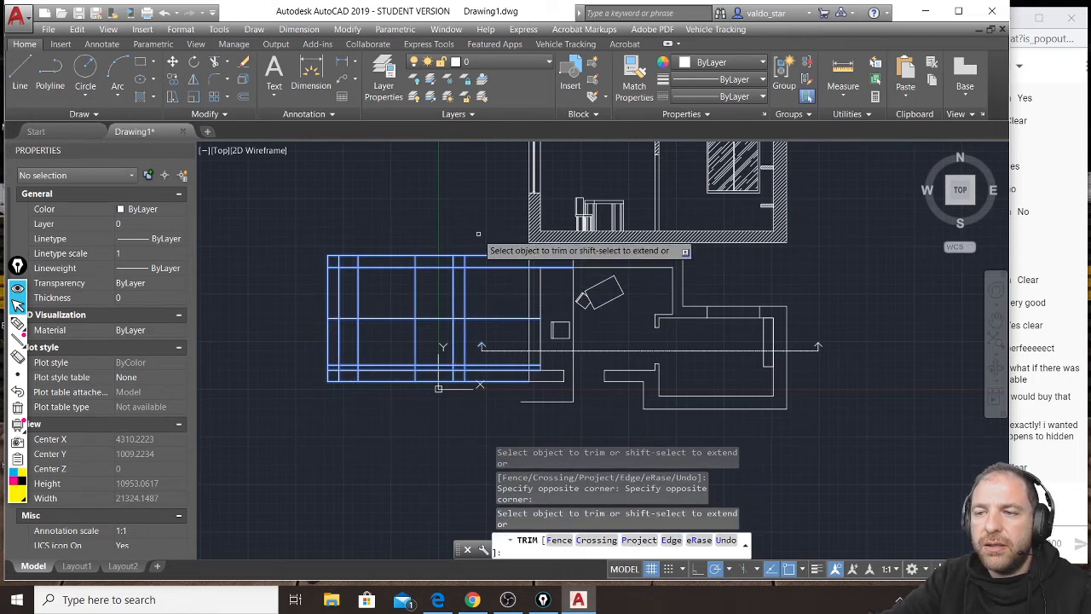
click(473, 242)
click(473, 375)
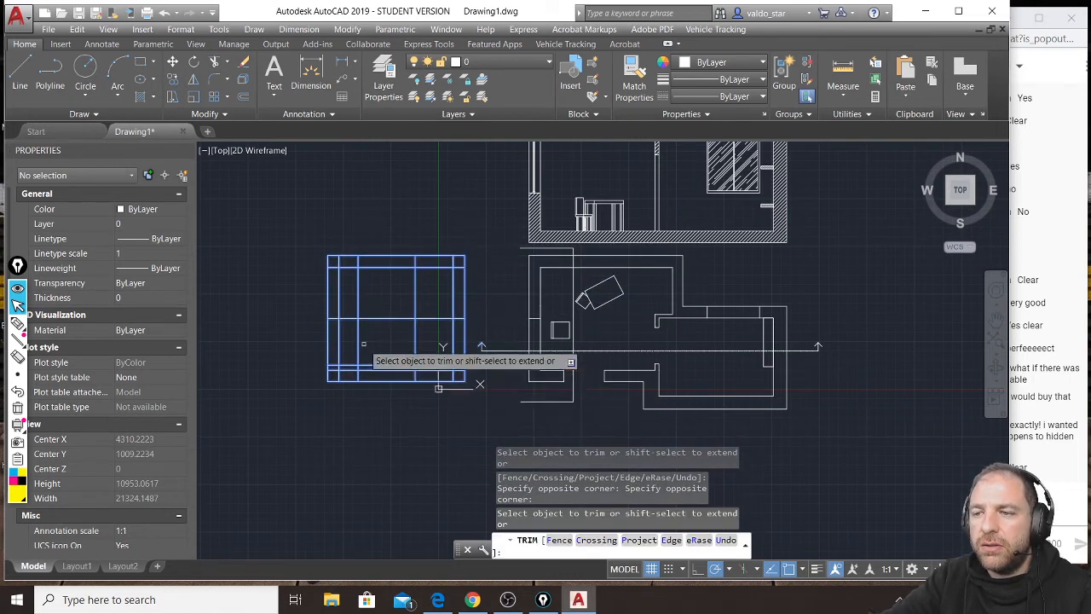
Trim the line segments crossing the roof slab, upper wall and floor slab to form the section's inner room outline.
scroll(307, 299, up, 2)
click(554, 234)
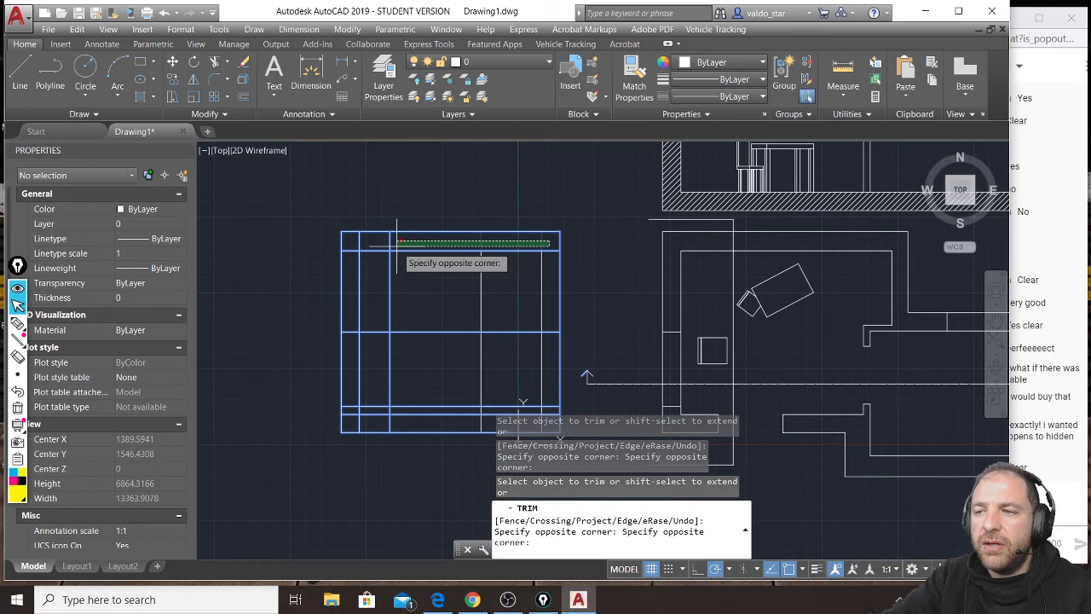
click(358, 247)
click(353, 244)
click(350, 418)
click(371, 423)
click(352, 407)
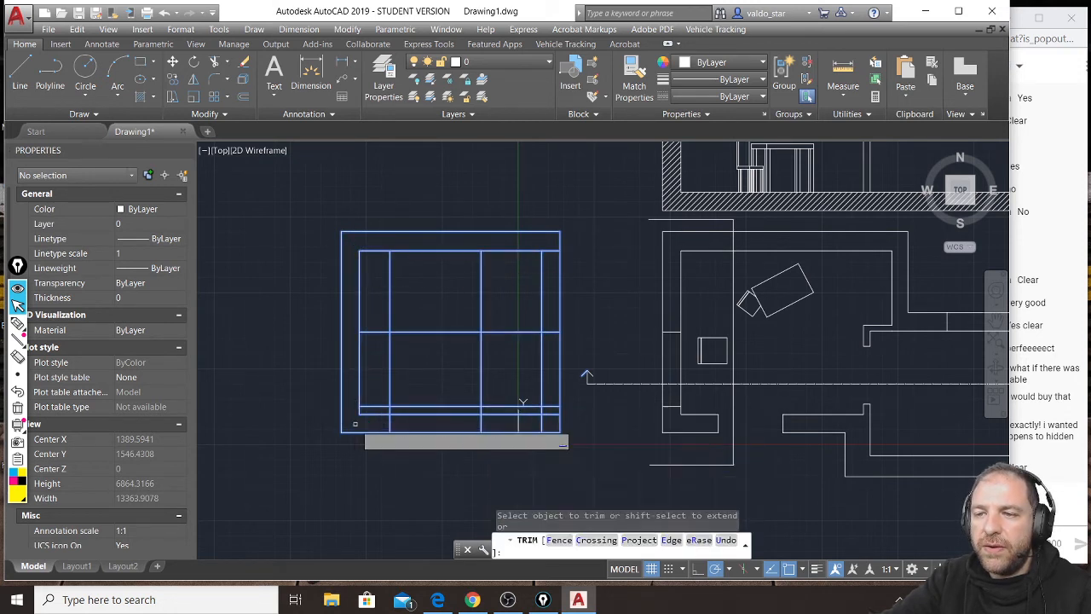
click(550, 250)
middle_drag(555, 341, 538, 265)
click(536, 245)
click(567, 298)
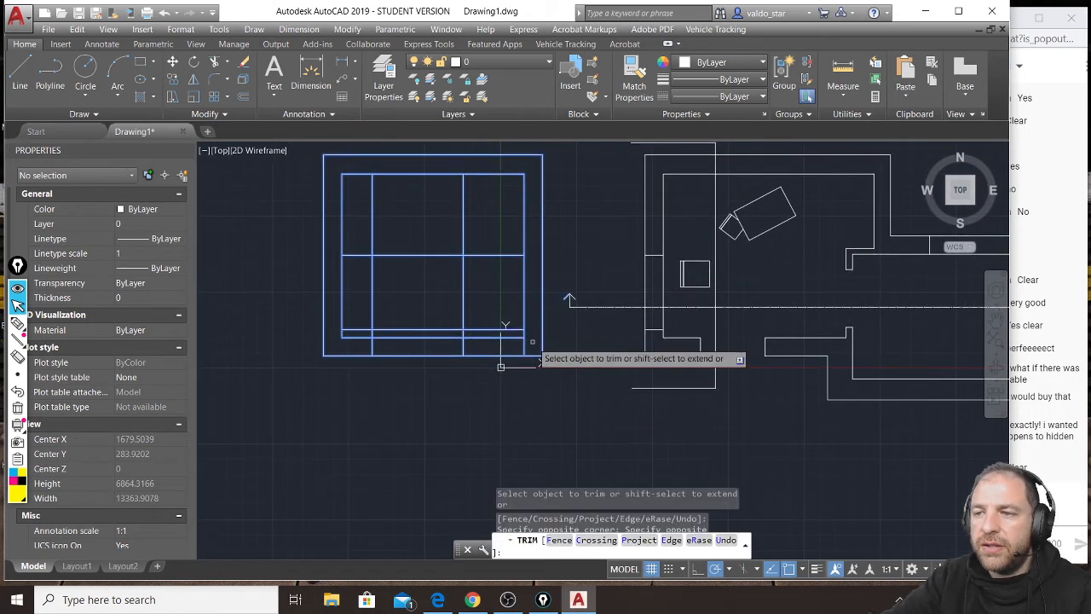
Trim the sill, head and side lines inside the room down to the window's rectangle.
click(474, 330)
click(466, 254)
click(462, 251)
click(371, 247)
click(367, 255)
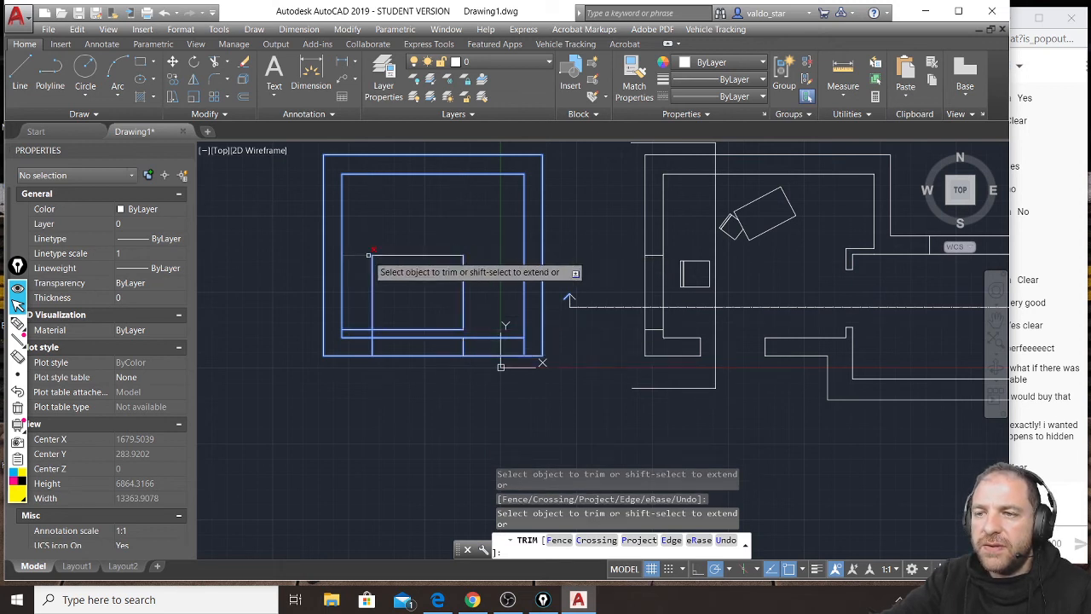
click(368, 330)
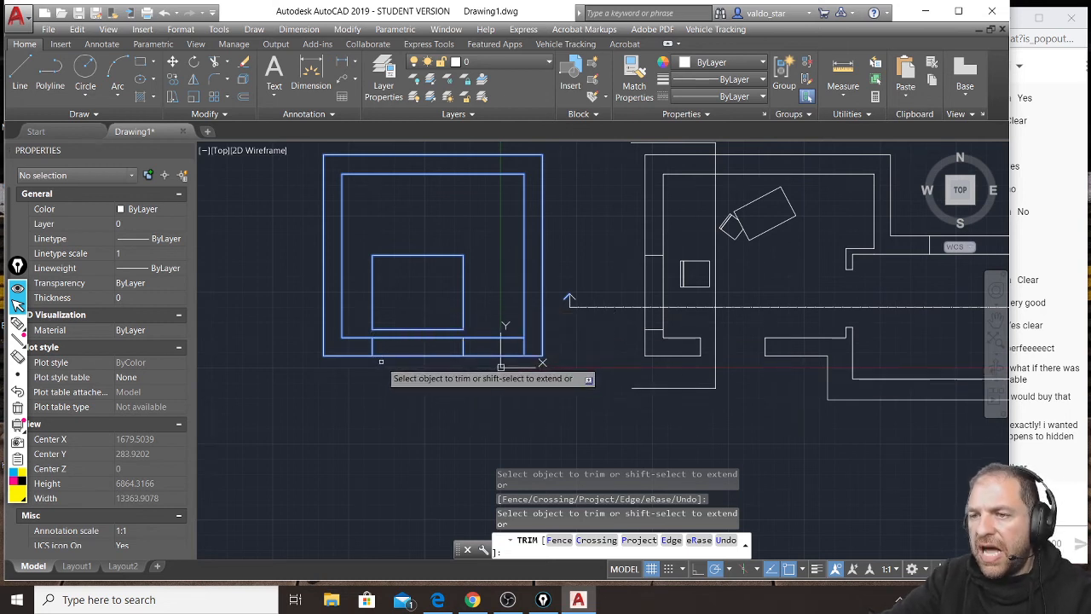
Finish trimming and erase the two leftover sill and head line pieces inside the lower wall.
key(Return)
click(368, 330)
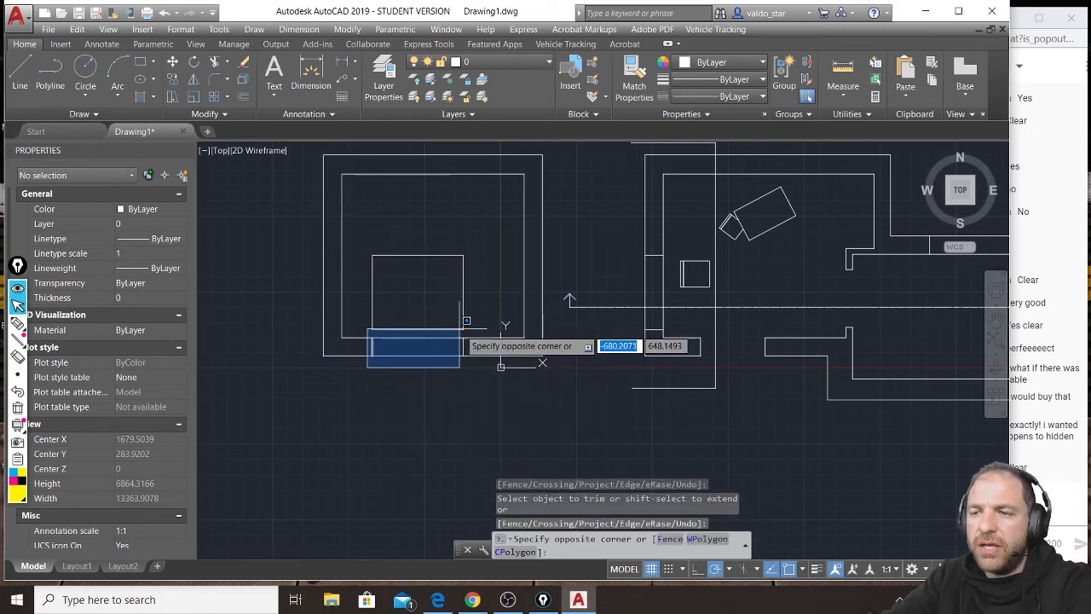
click(486, 368)
key(Delete)
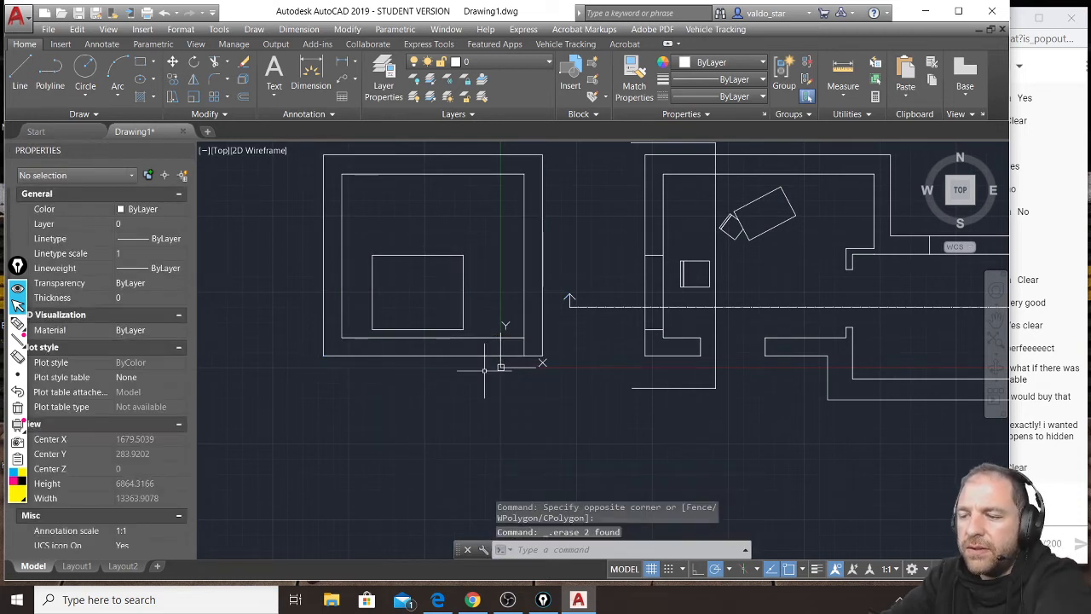
Offset the inner floor line 2000 units toward the ceiling to set the door height.
click(243, 97)
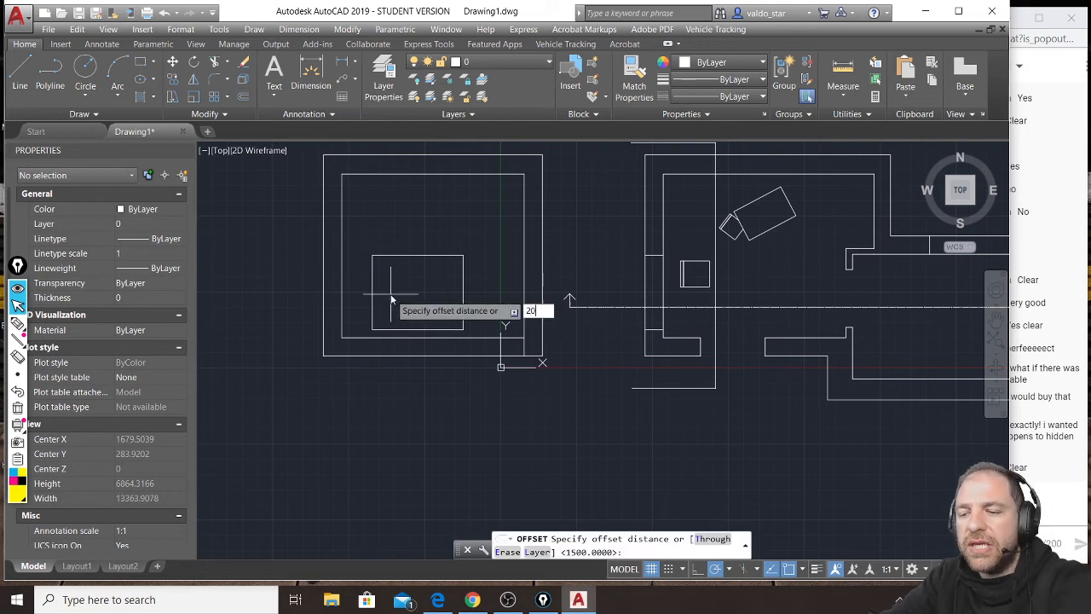
text(2000)
key(Return)
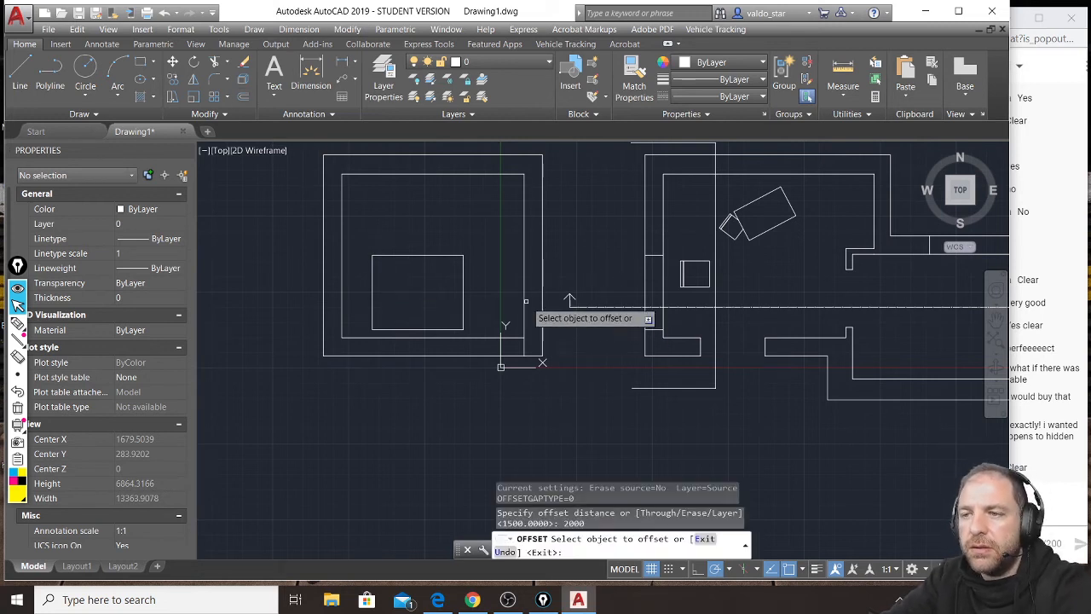
click(523, 309)
click(430, 294)
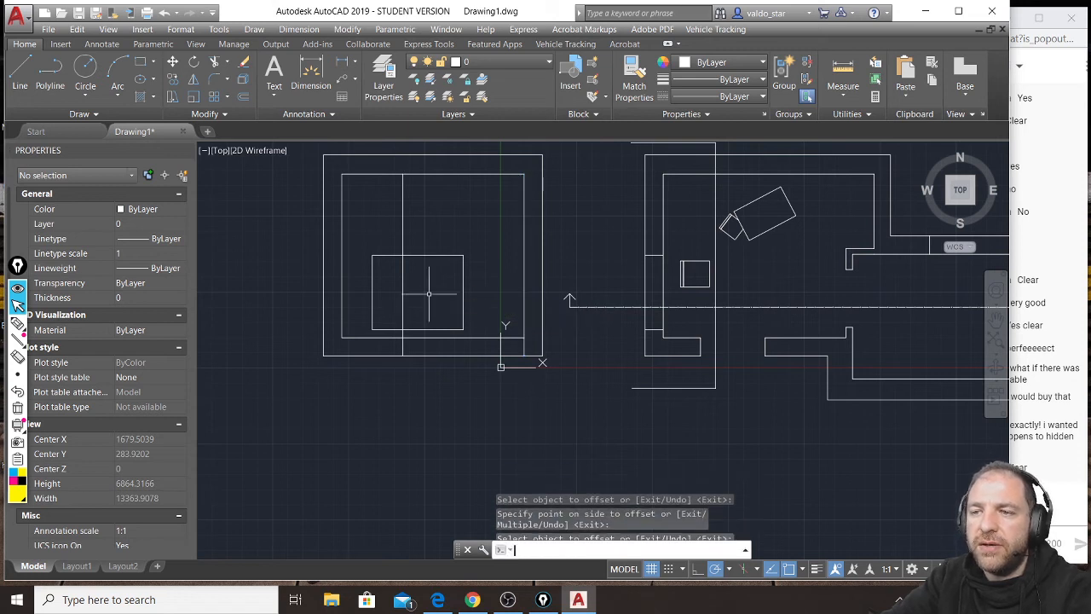
key(Return)
Trim the door height line at the lower wall and erase its remaining part inside the room.
click(216, 64)
key(Return)
click(404, 333)
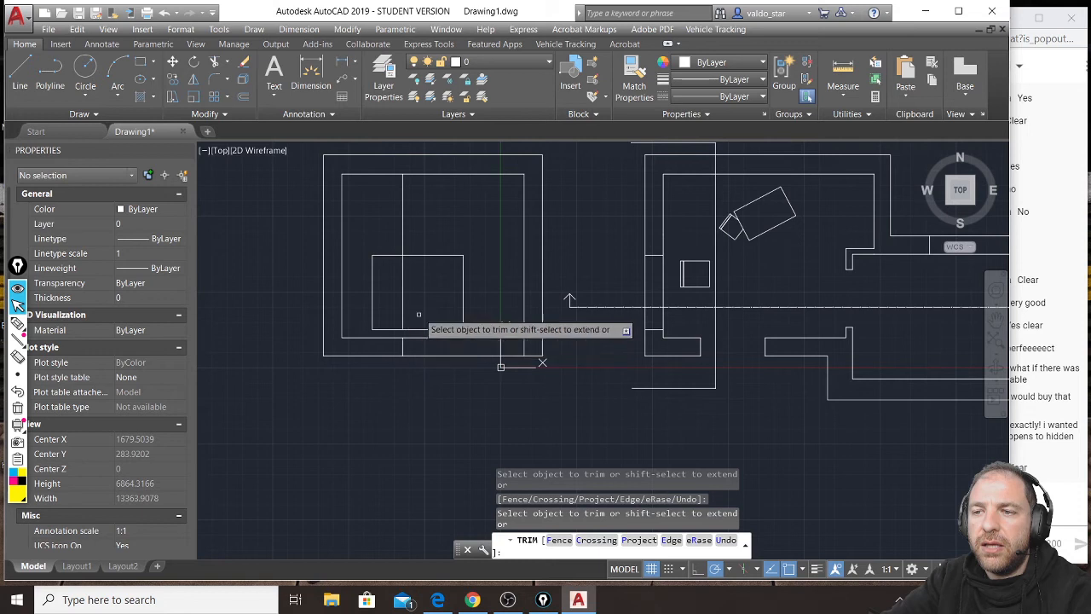
key(Return)
click(421, 224)
click(383, 215)
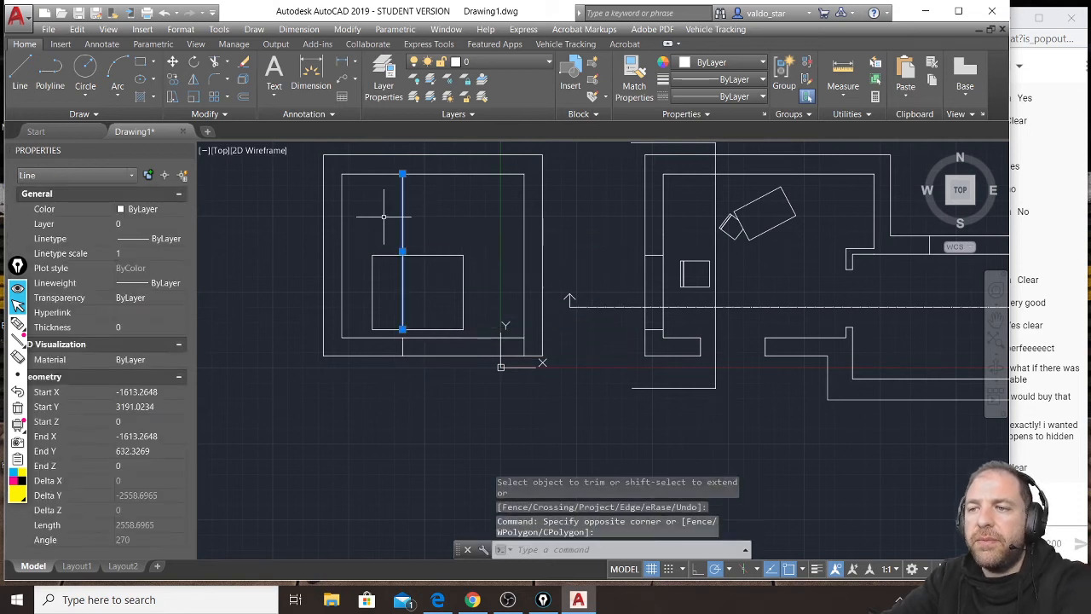
key(Delete)
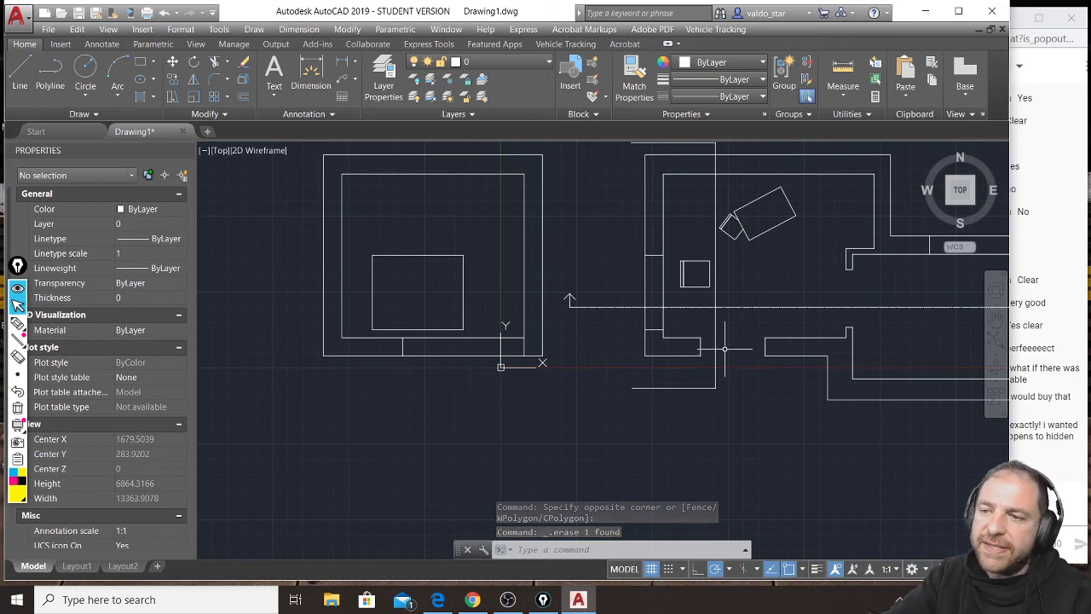
scroll(427, 285, down, 2)
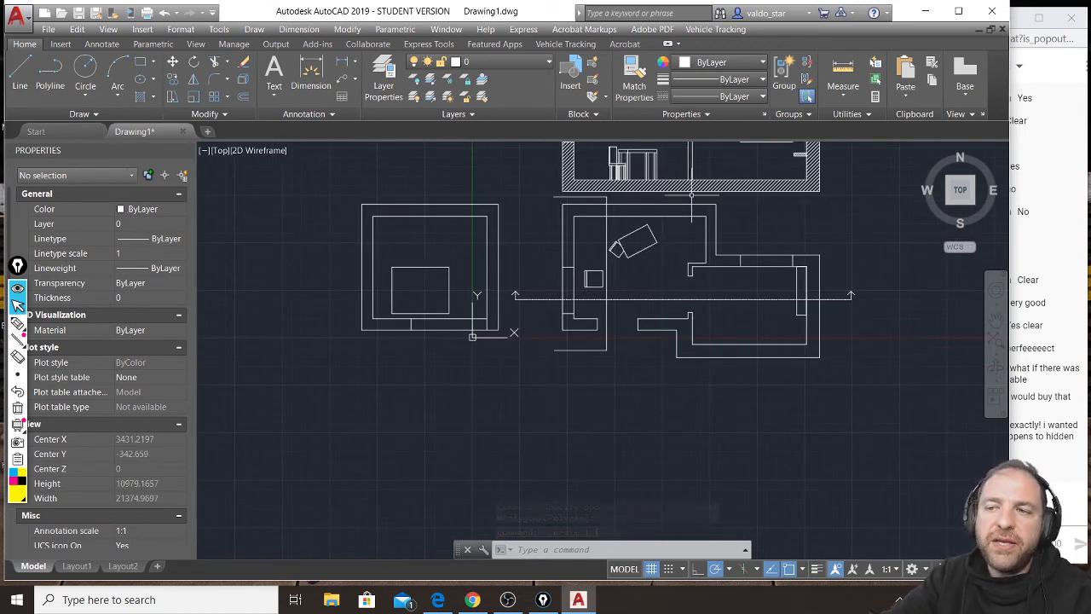
middle_drag(686, 202, 682, 298)
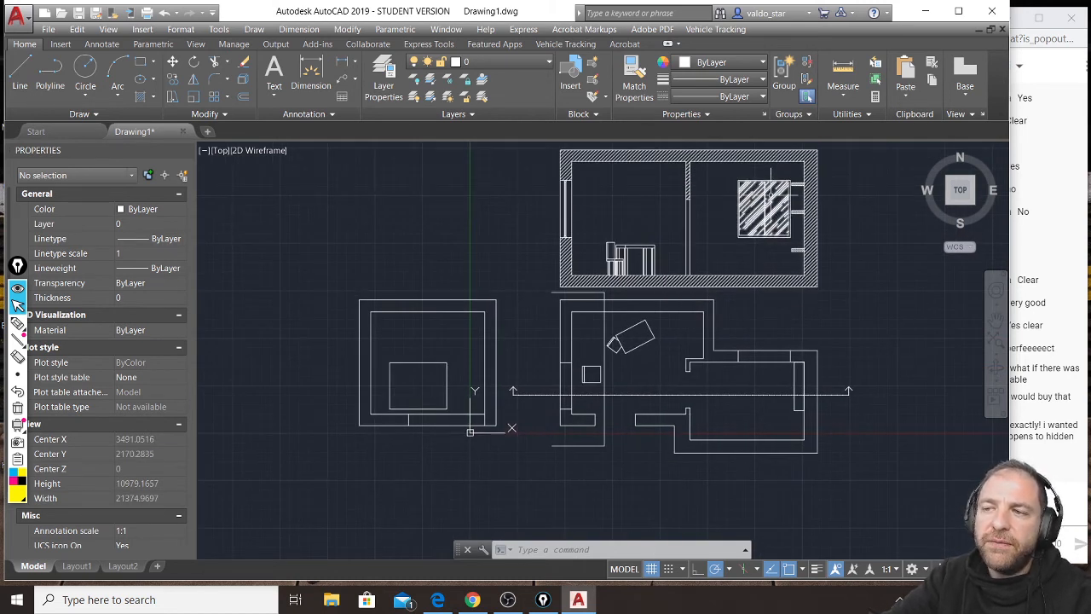
scroll(423, 389, up, 2)
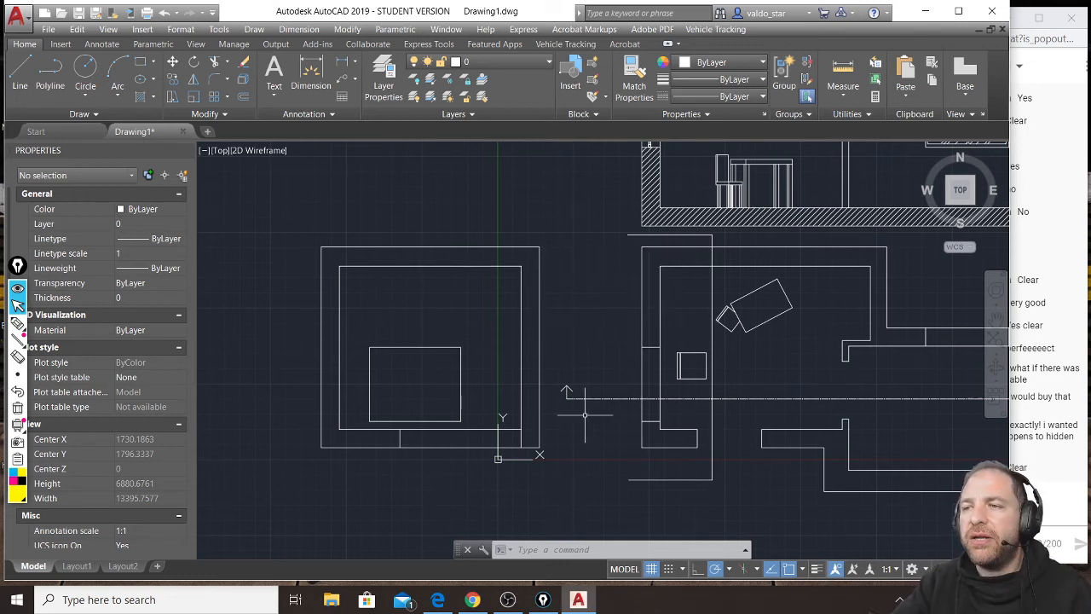
scroll(588, 413, down, 10)
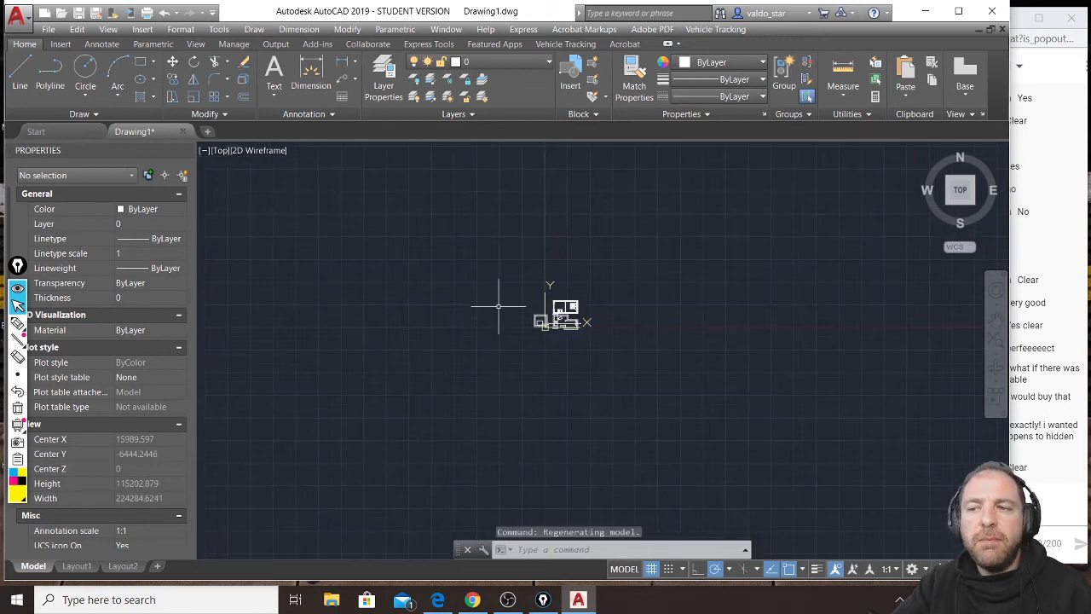
scroll(567, 329, up, 6)
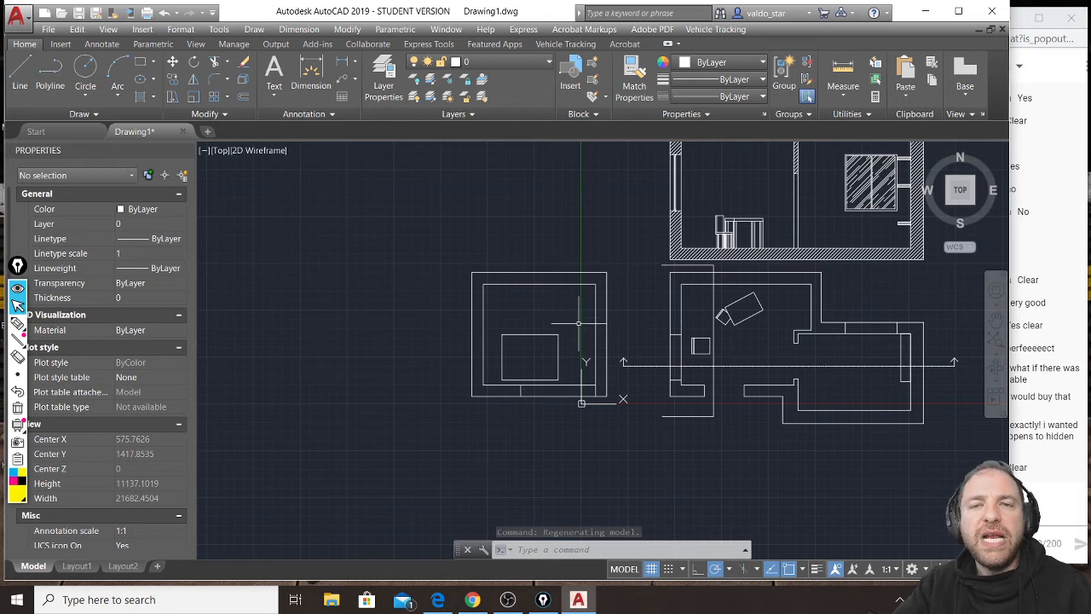
Rotate the whole second section a quarter turn clockwise about a point just above its upper corner nearest the plan, bringing the floor slab underneath.
click(610, 255)
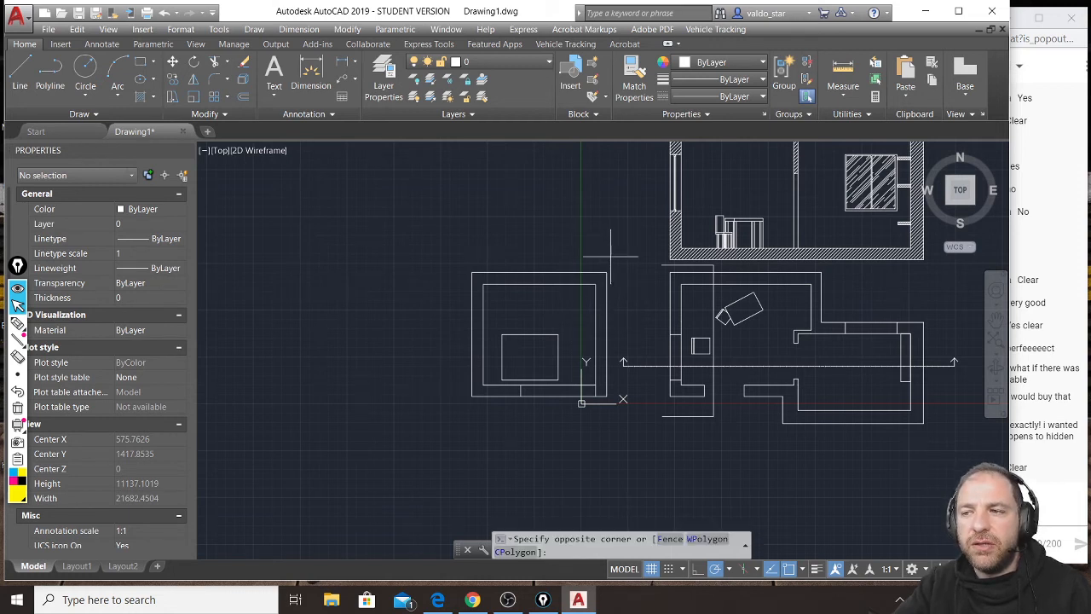
click(455, 410)
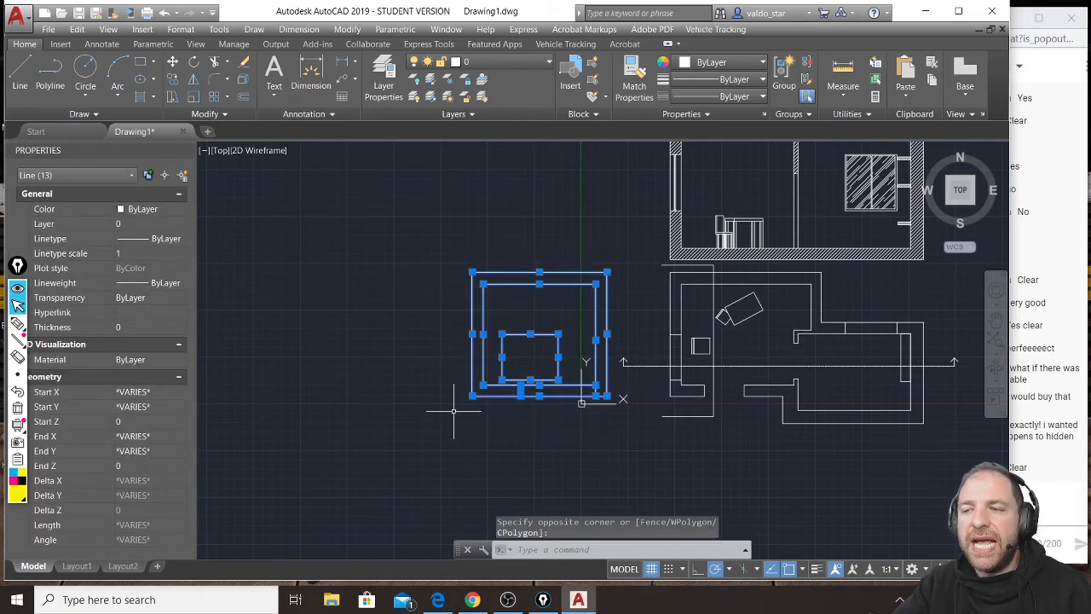
click(194, 61)
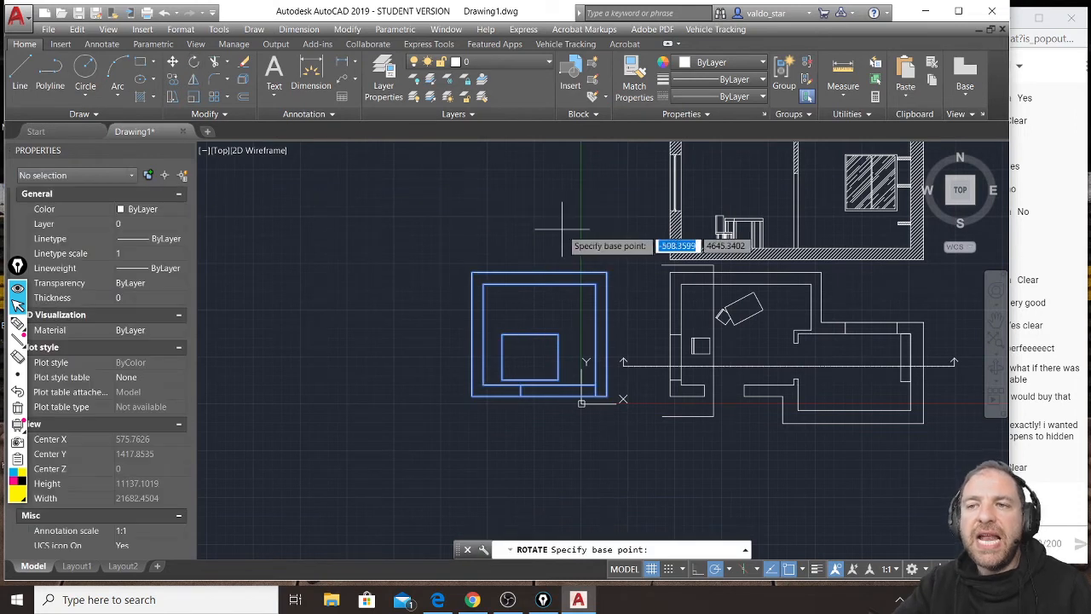
click(606, 256)
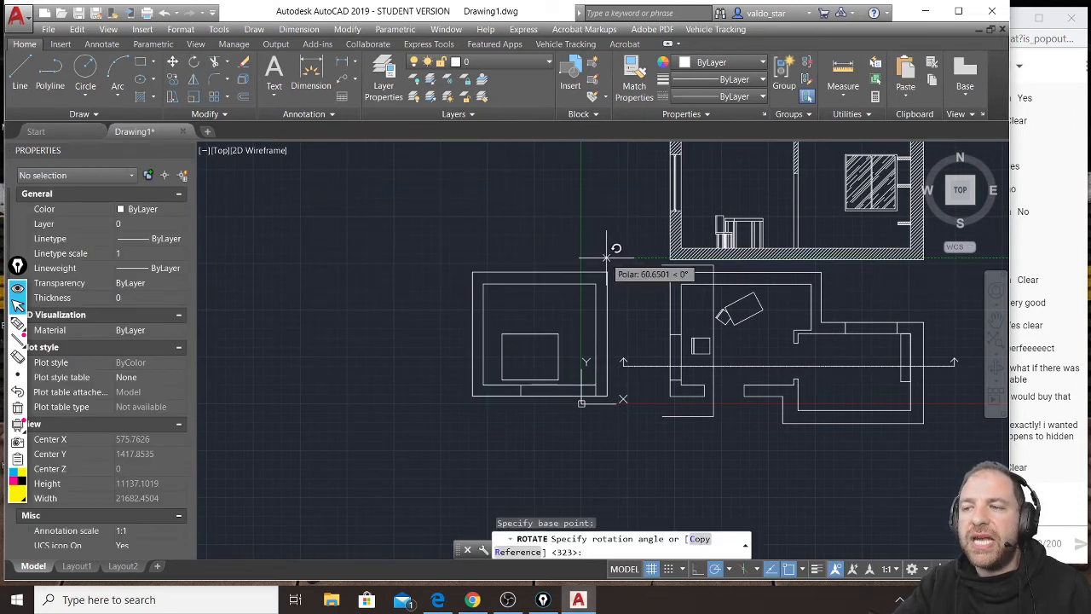
click(607, 300)
middle_drag(571, 230, 556, 329)
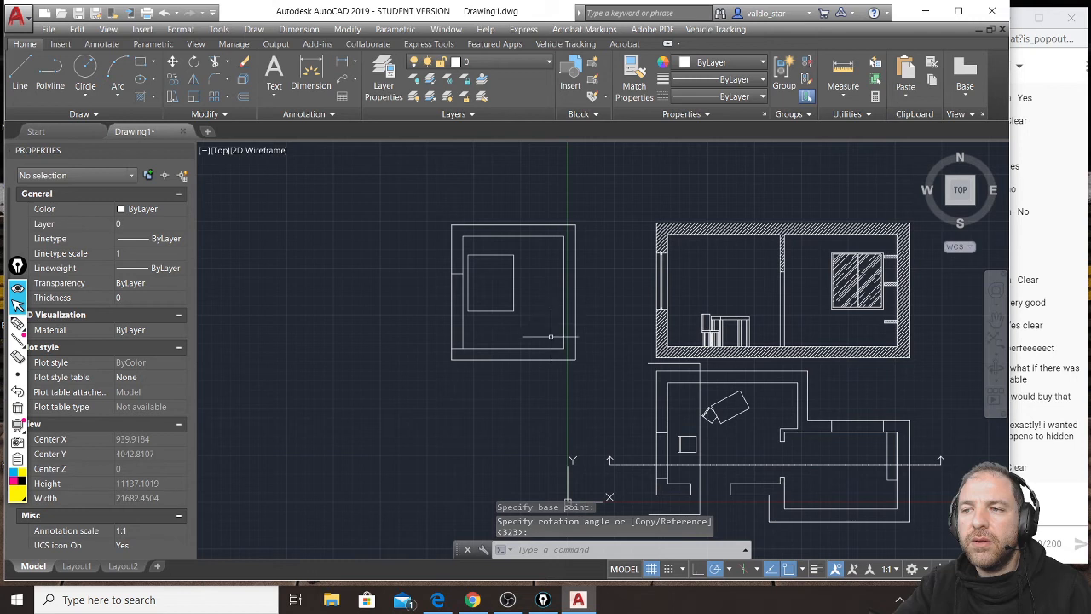
scroll(539, 330, up, 2)
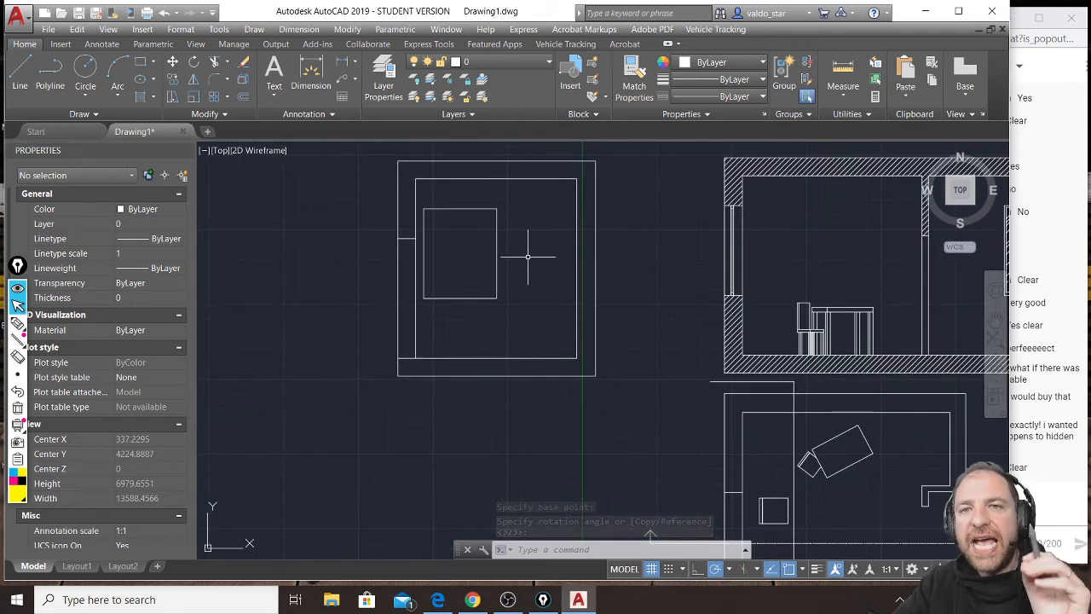
middle_drag(708, 193, 559, 227)
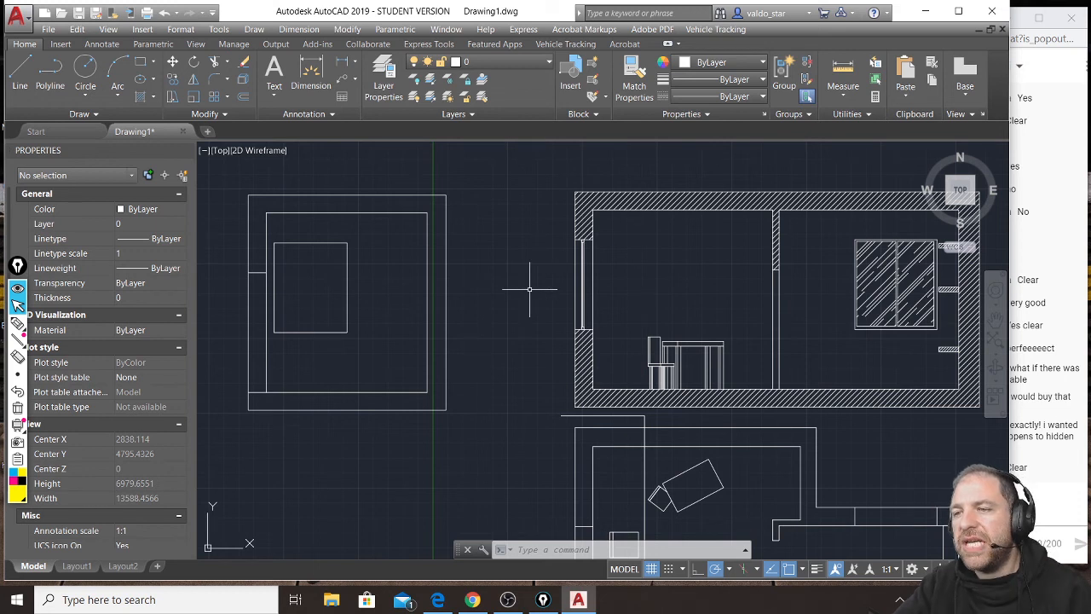
Draw a rectangle for the left window pane in the second section, slightly inset from the window outline and ending just short of its middle.
click(141, 61)
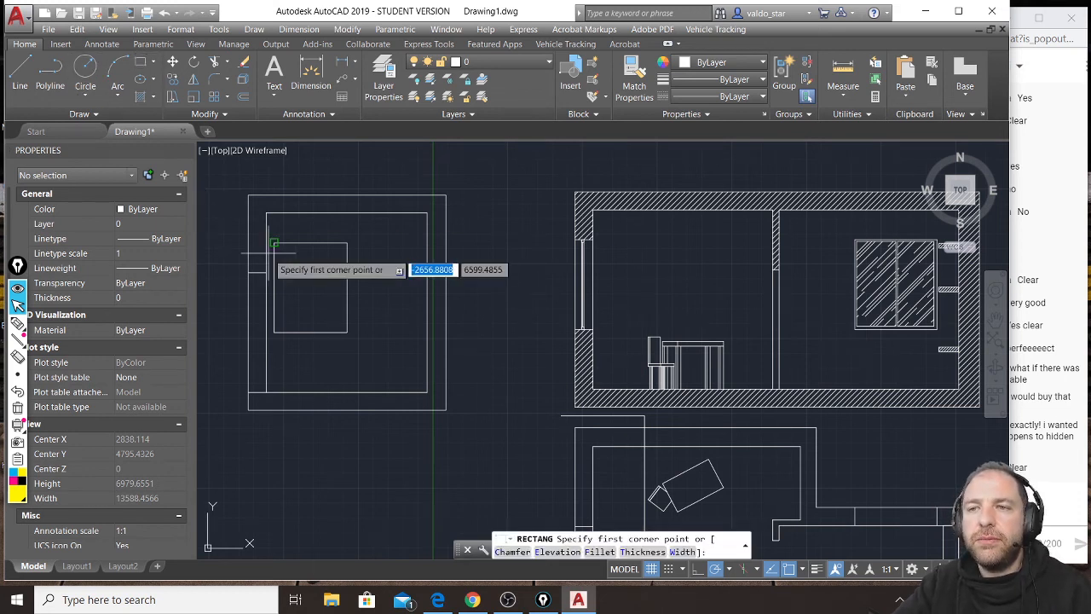
scroll(273, 243, up, 4)
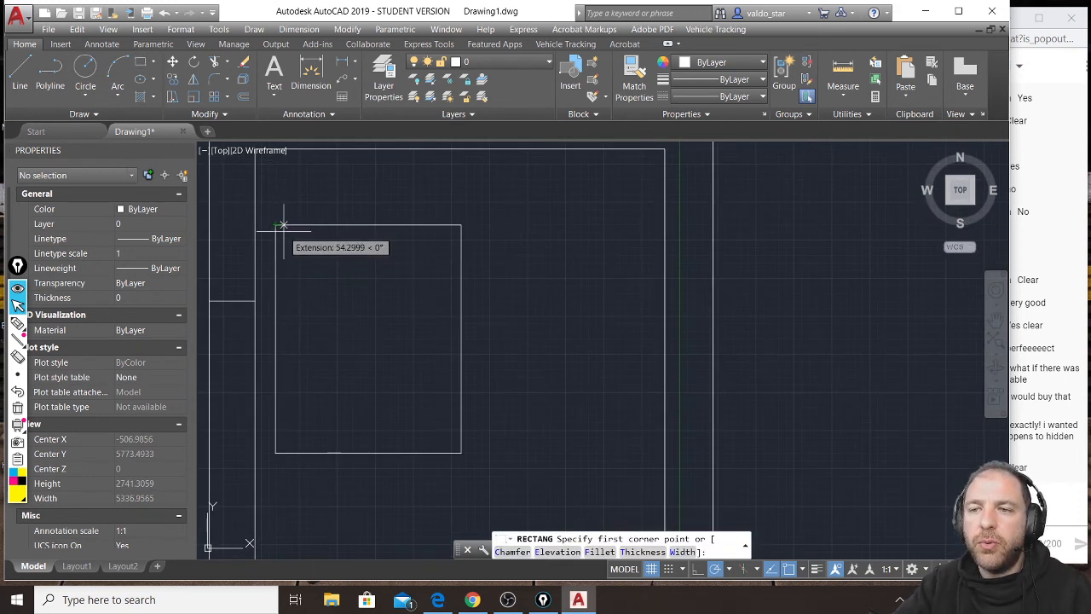
scroll(275, 231, up, 2)
click(282, 231)
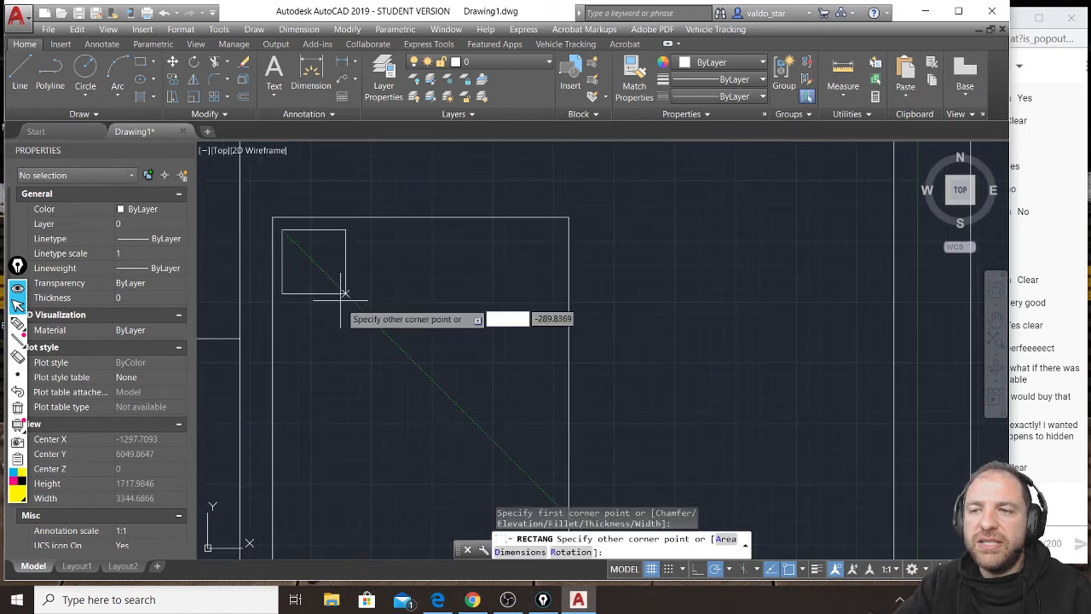
scroll(343, 293, down, 2)
scroll(390, 480, up, 2)
click(379, 471)
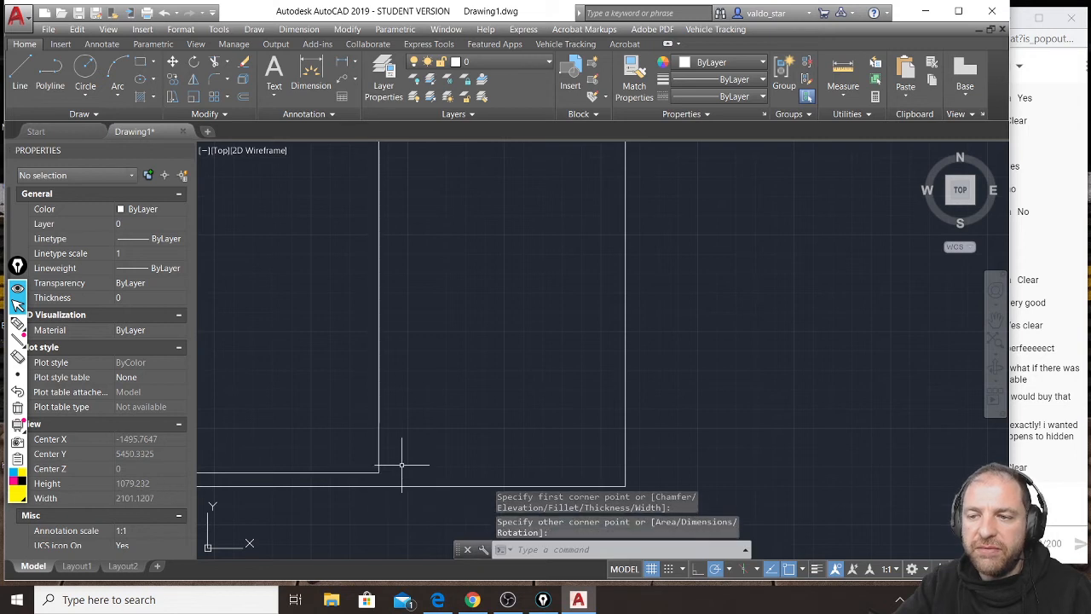
Draw the matching right pane rectangle inside the same window outline, leaving a narrow gap beside the left pane.
key(Return)
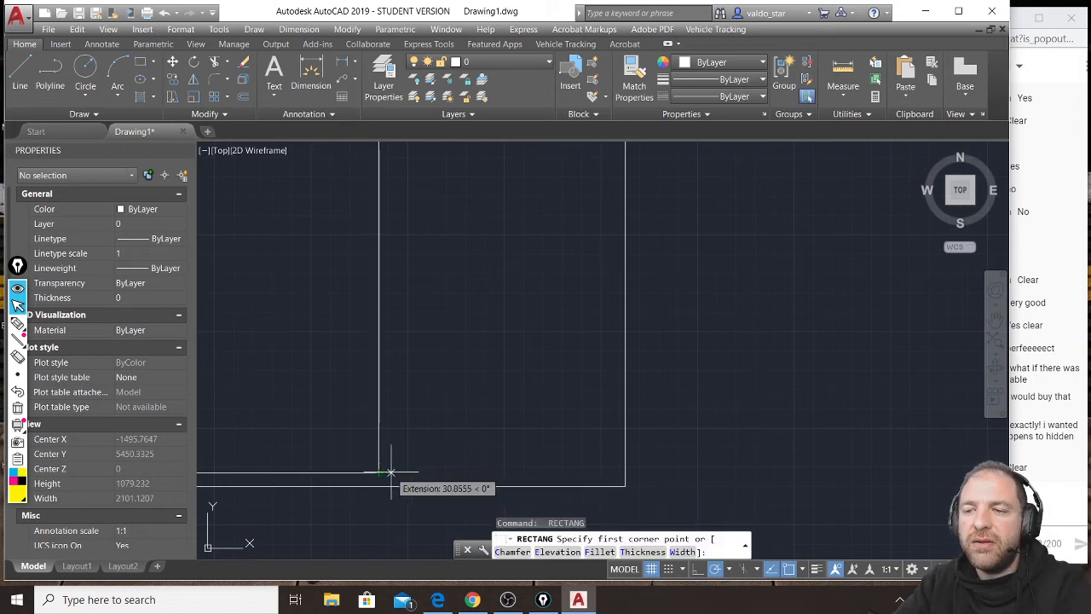
click(391, 470)
scroll(442, 408, down, 3)
scroll(496, 213, up, 2)
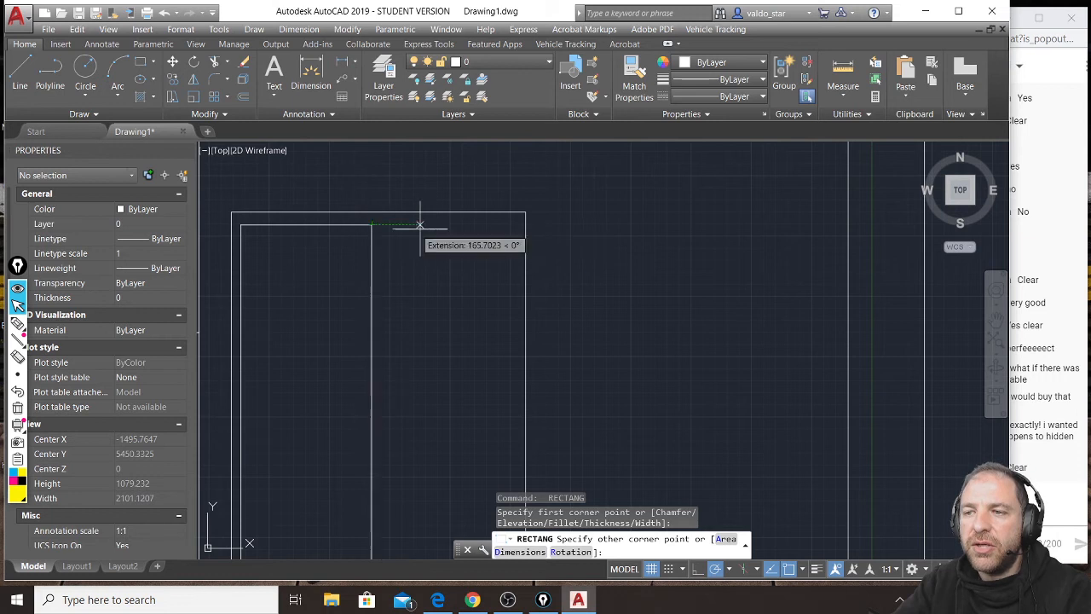
click(514, 228)
scroll(514, 228, down, 4)
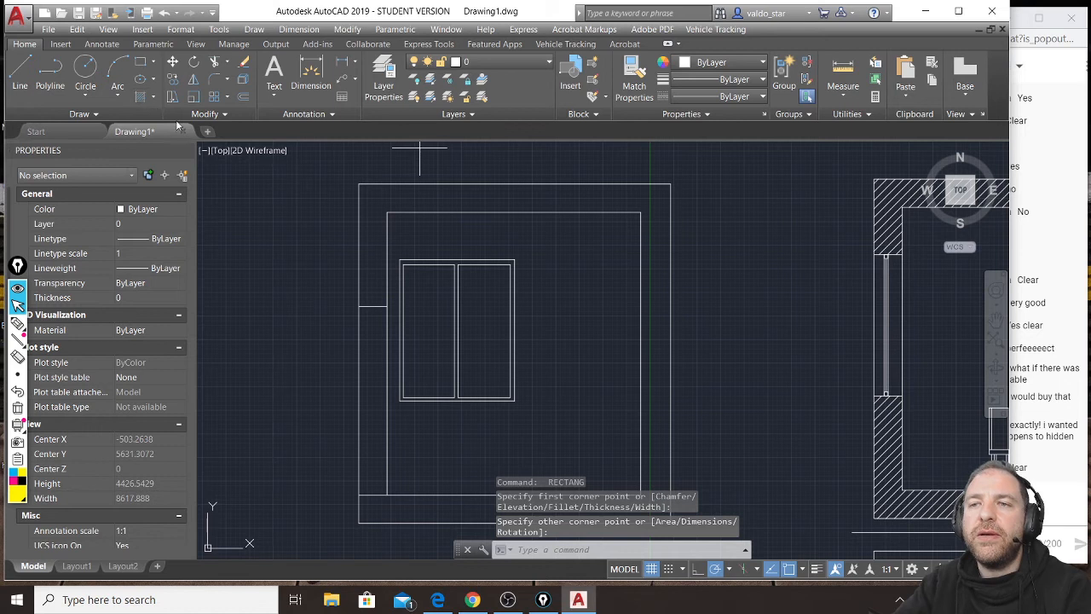
Hatch the cut walls, ceiling and floor slab of the second section with ANSI31 at angle 0 and scale 20.
click(143, 97)
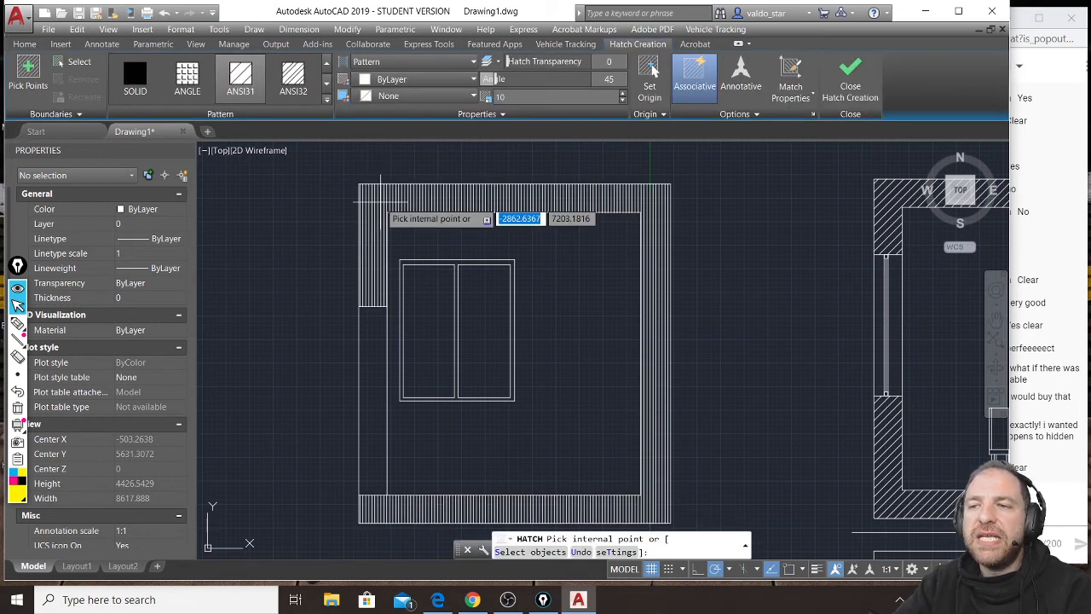
click(380, 205)
drag(511, 79, 474, 79)
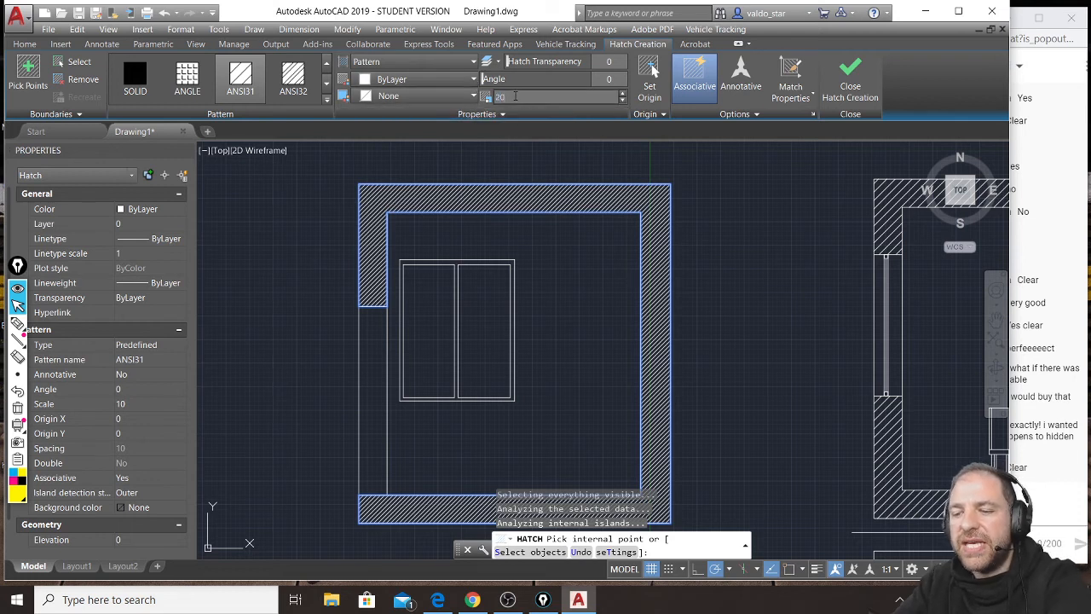
key(Return)
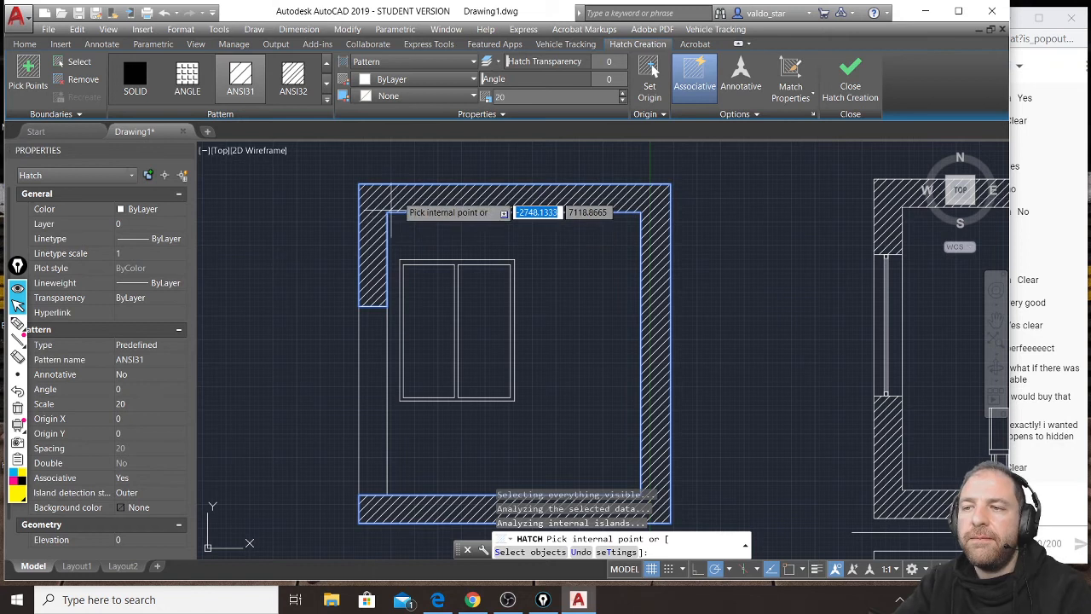
click(859, 86)
Start a hatch in both panes of the second section's window and choose the AR-RROOF pattern for it.
click(140, 96)
click(438, 288)
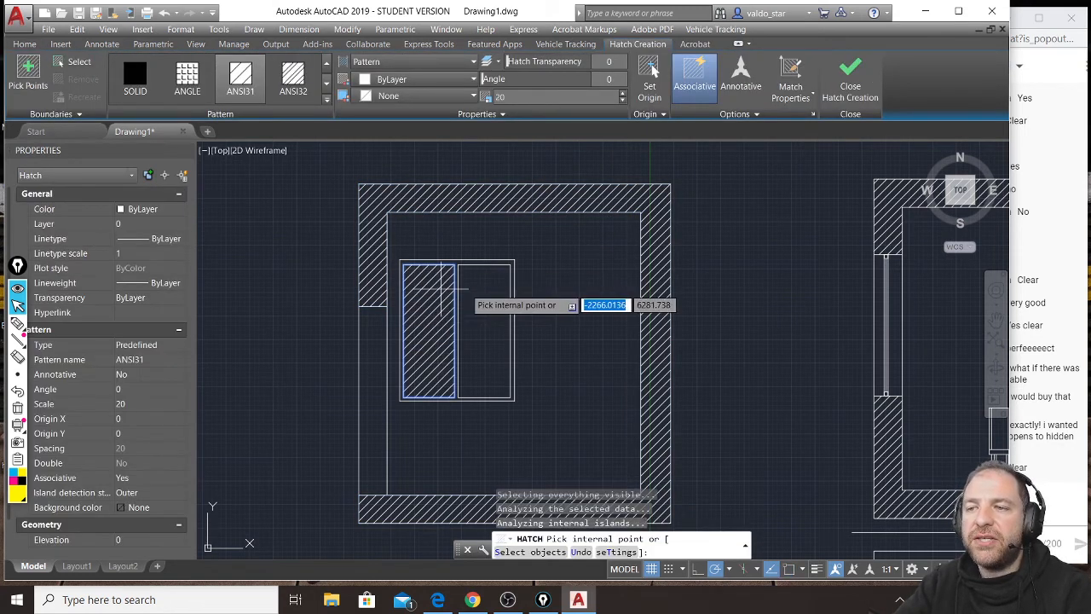
click(484, 294)
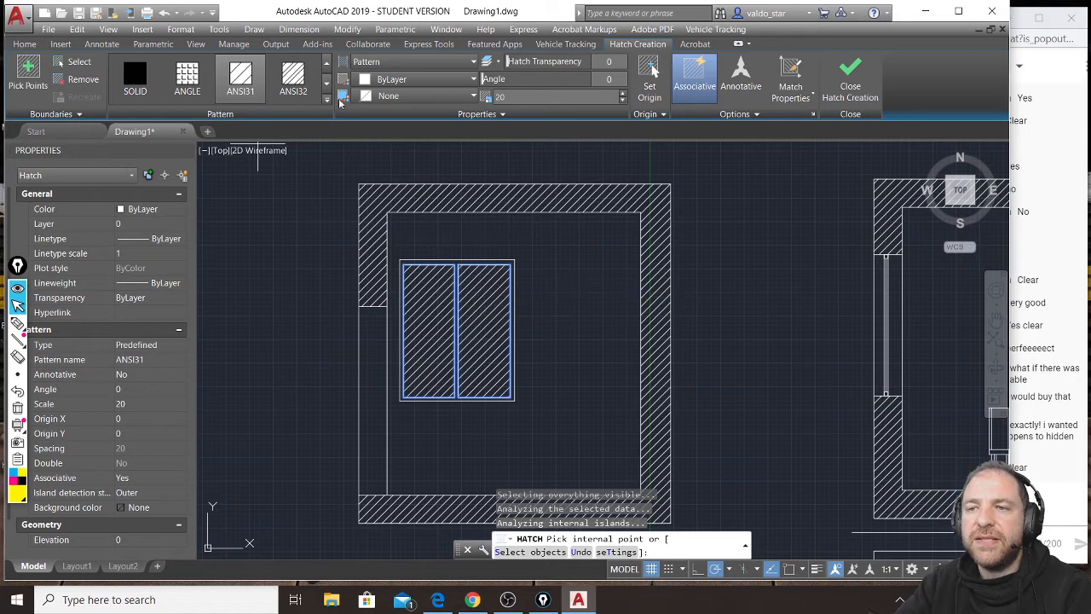
click(292, 76)
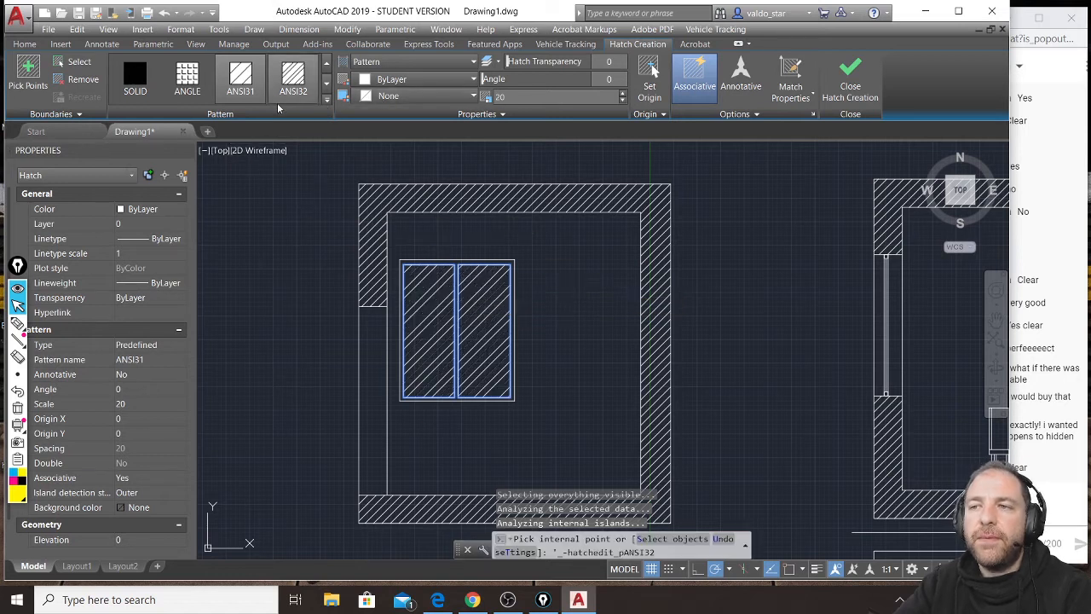
click(326, 99)
scroll(297, 136, down, 1)
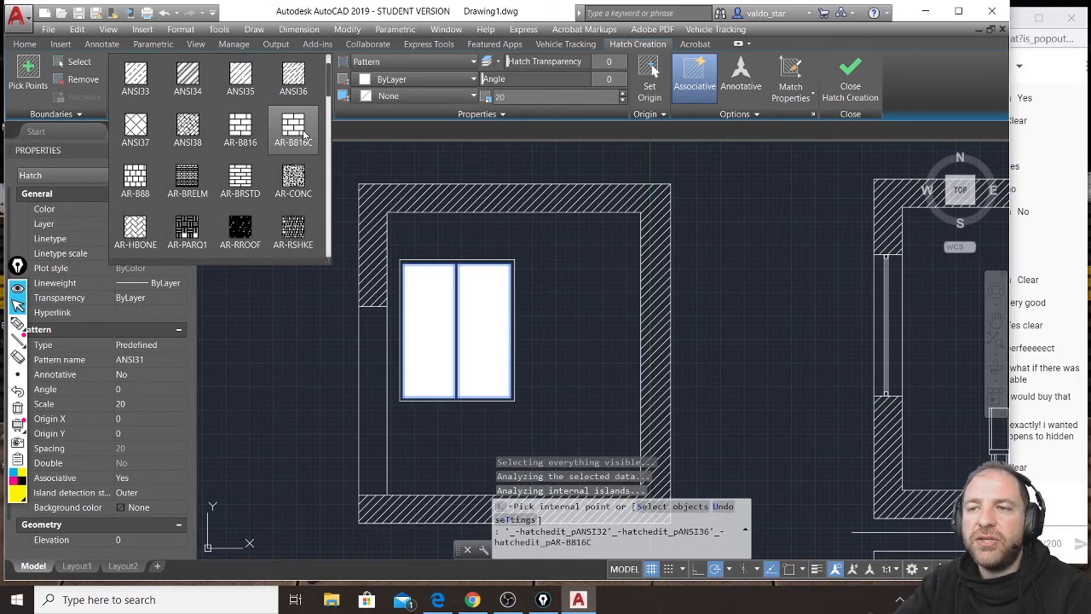
click(249, 236)
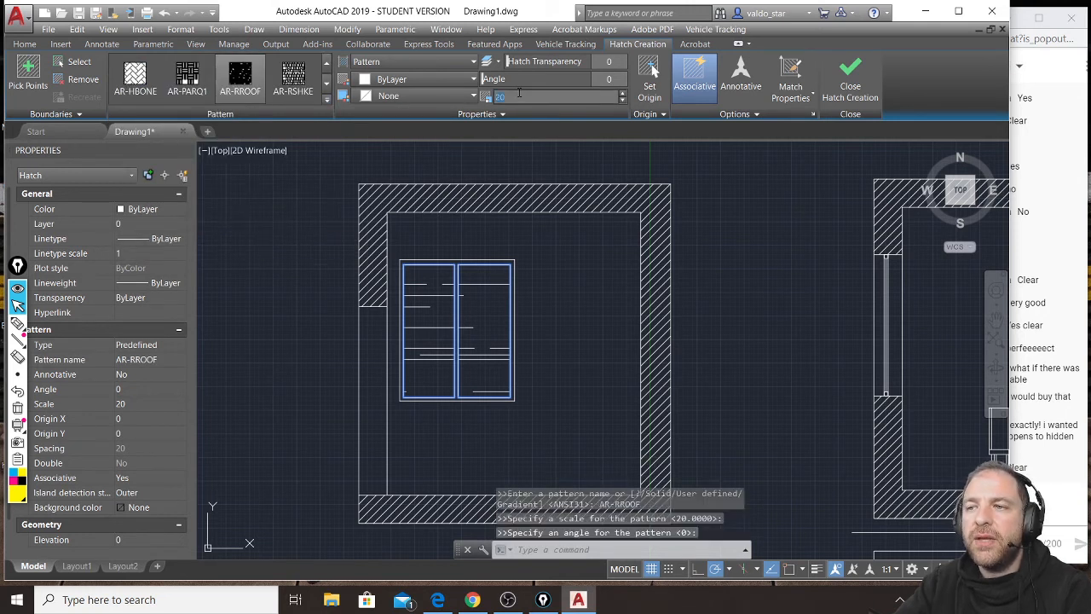
Set the window glass hatch to scale 10 and angle 45, and finish the hatch.
key(Tab)
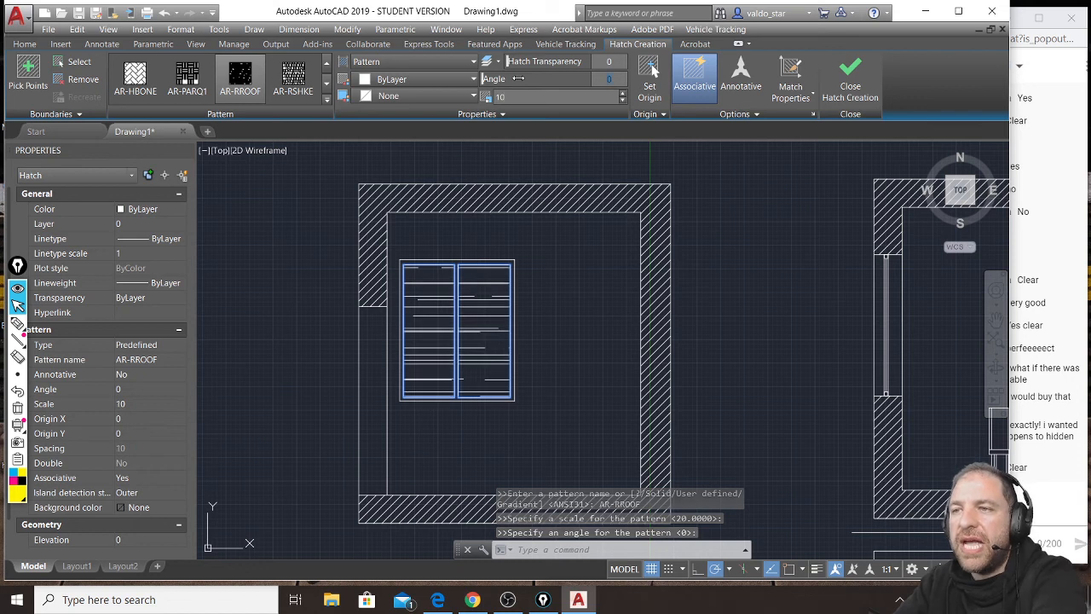
text(45)
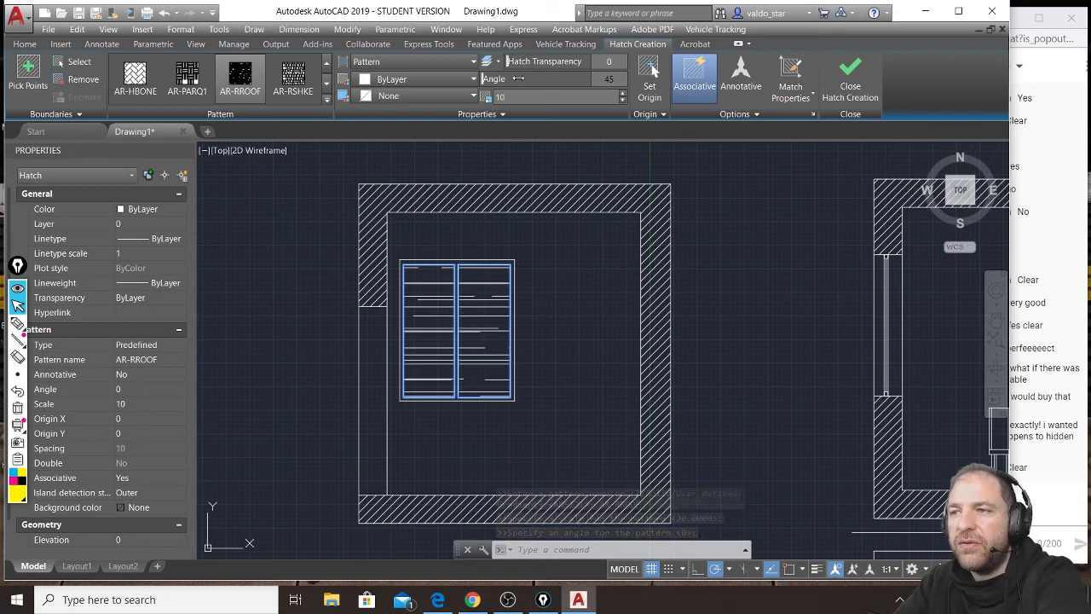
key(Return)
click(850, 81)
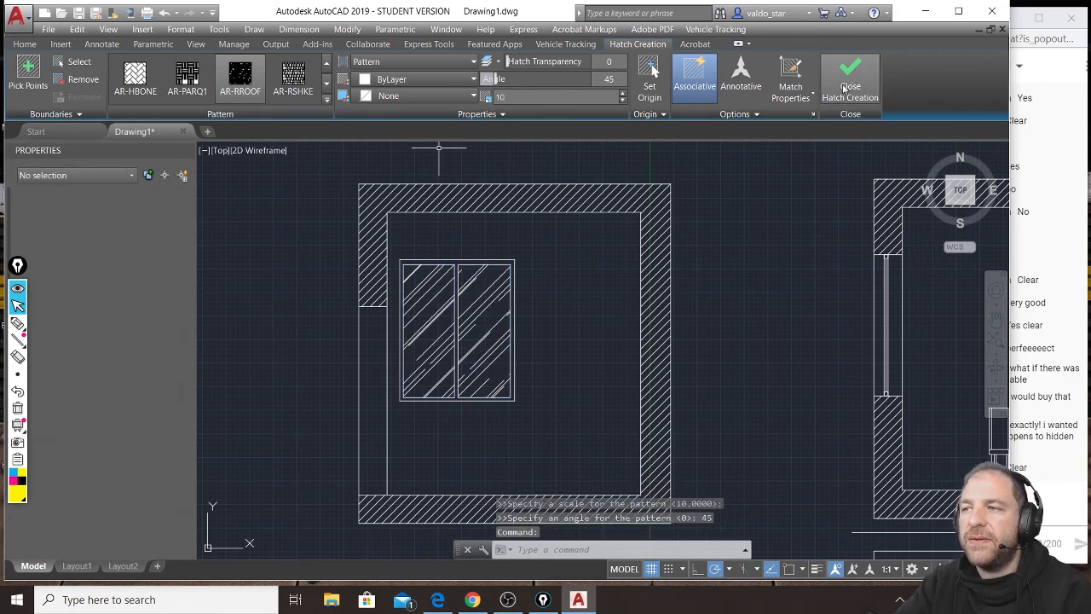
scroll(635, 227, down, 2)
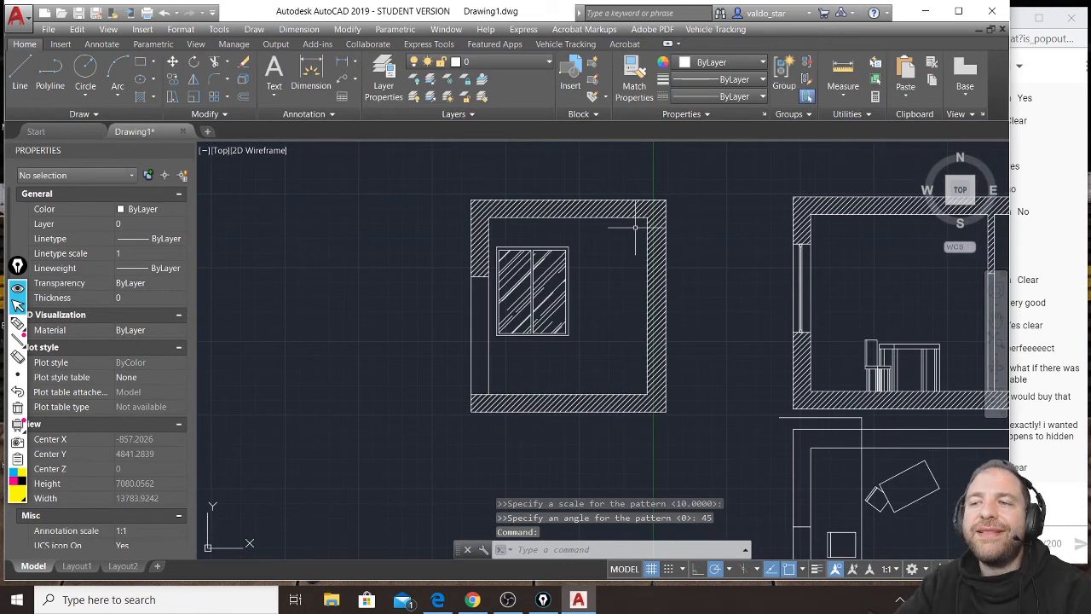
scroll(585, 247, down, 3)
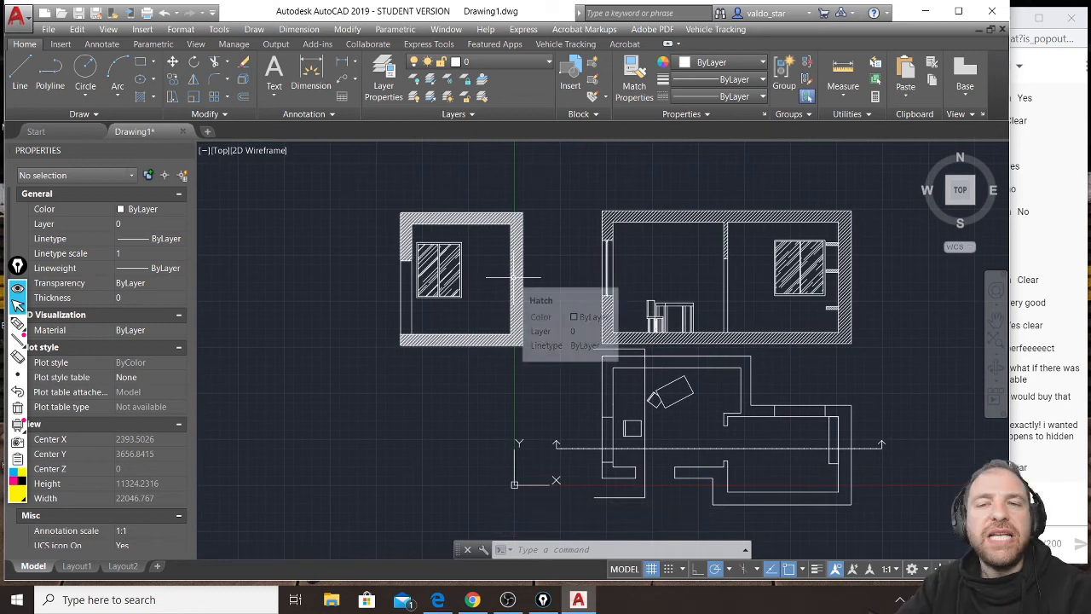
click(24, 78)
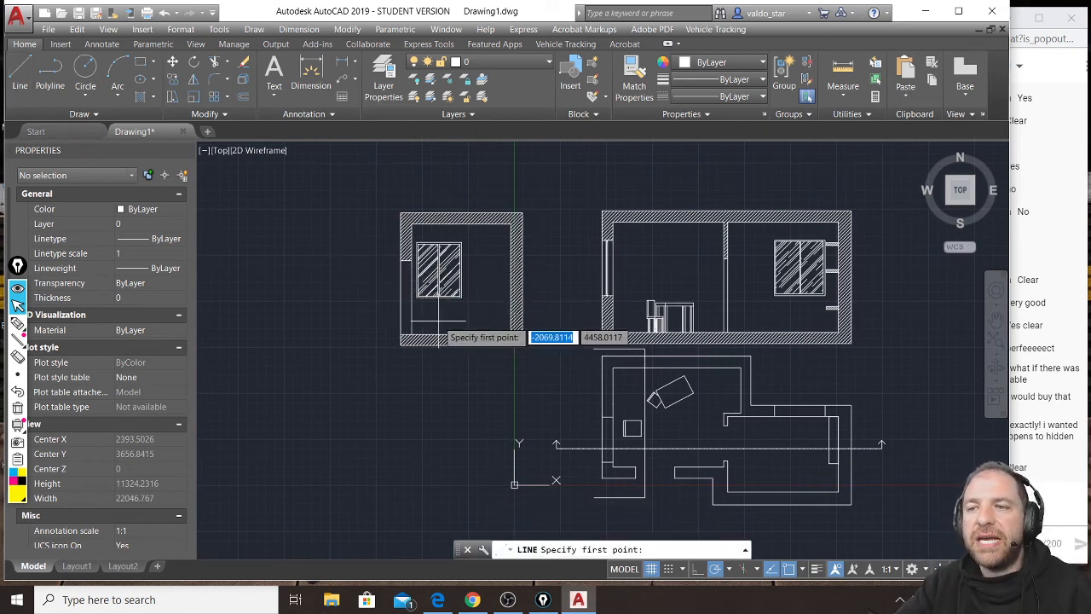
scroll(608, 239, up, 2)
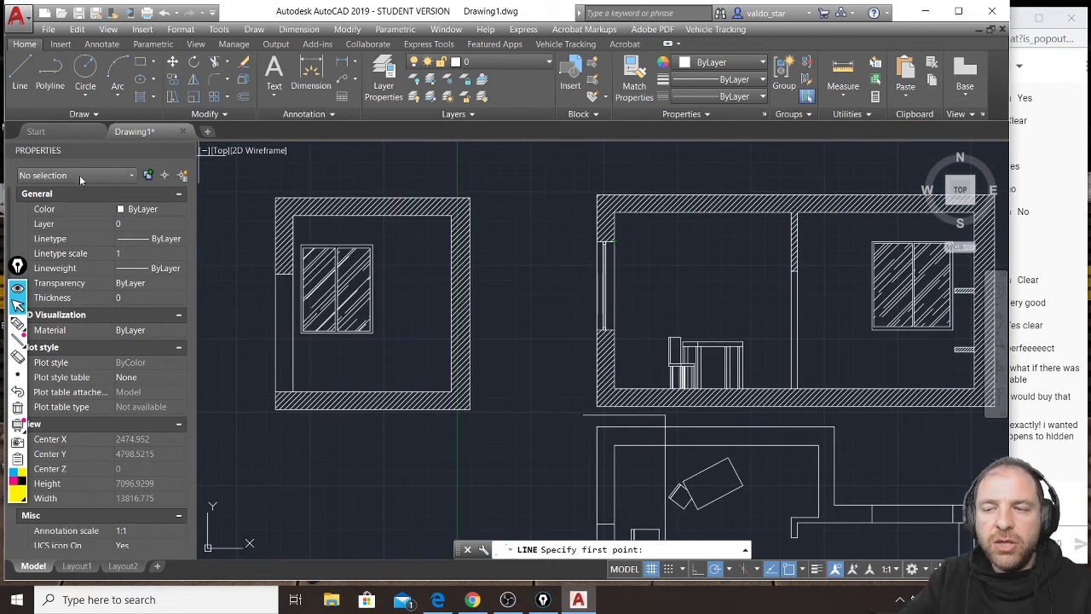
Sketch a standing human figure on the floor of each section with the screen annotation pen to illustrate scale.
key(ctrl+shift+3)
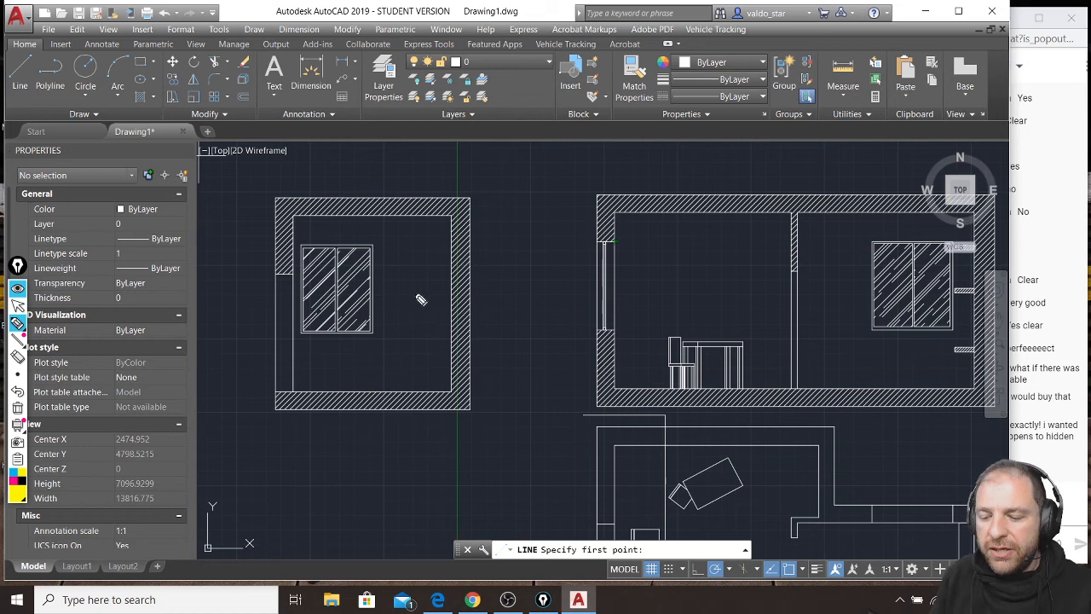
drag(414, 288, 404, 349)
drag(417, 311, 421, 391)
drag(416, 312, 422, 340)
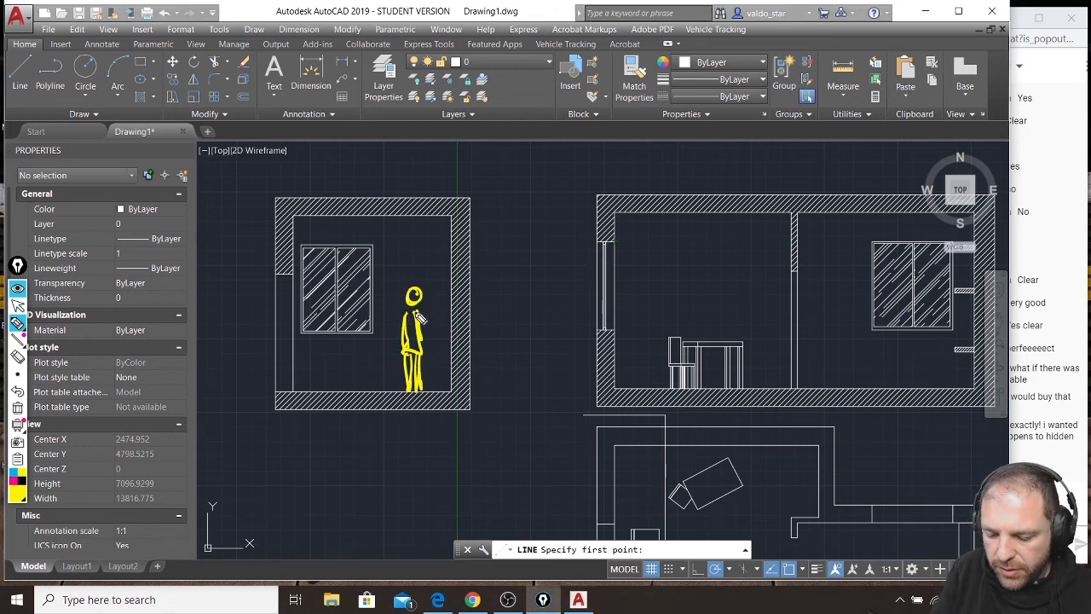
mouse_move(767, 304)
mouse_down()
mouse_move(757, 289)
mouse_move(770, 388)
mouse_move(772, 309)
mouse_move(774, 319)
mouse_up()
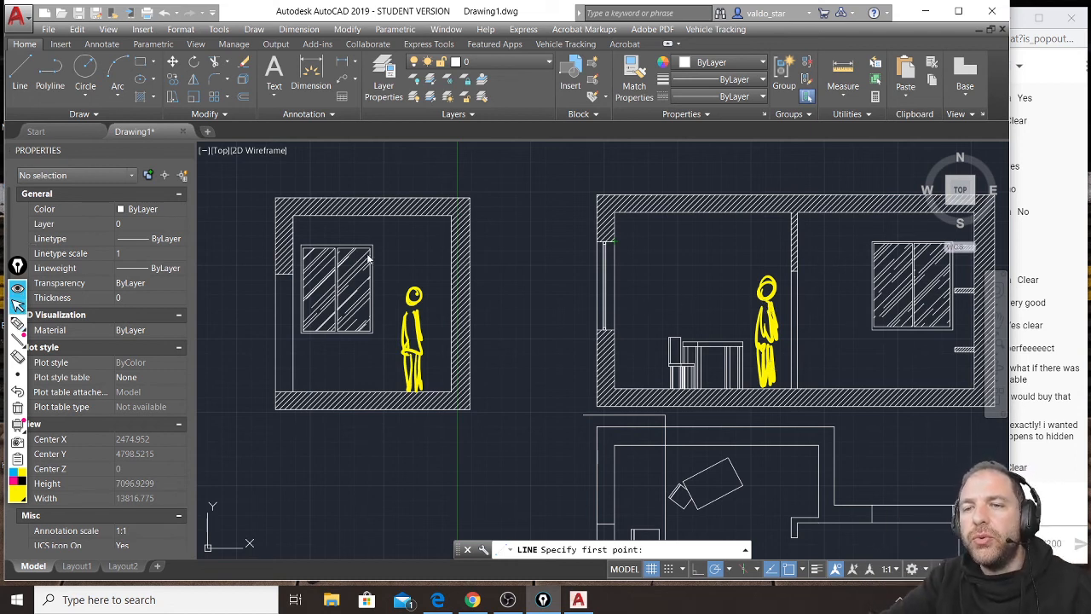
Clear the pen-drawn figures from the screen and bring the sections and plan back into view.
scroll(644, 430, down, 4)
scroll(502, 392, up, 2)
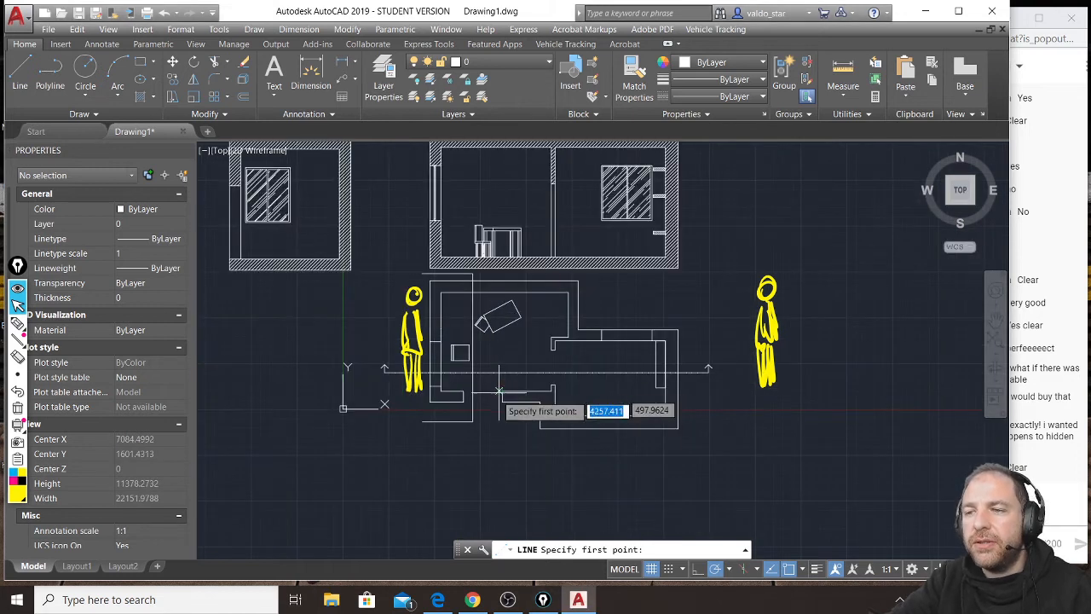
key(ctrl+shift+7)
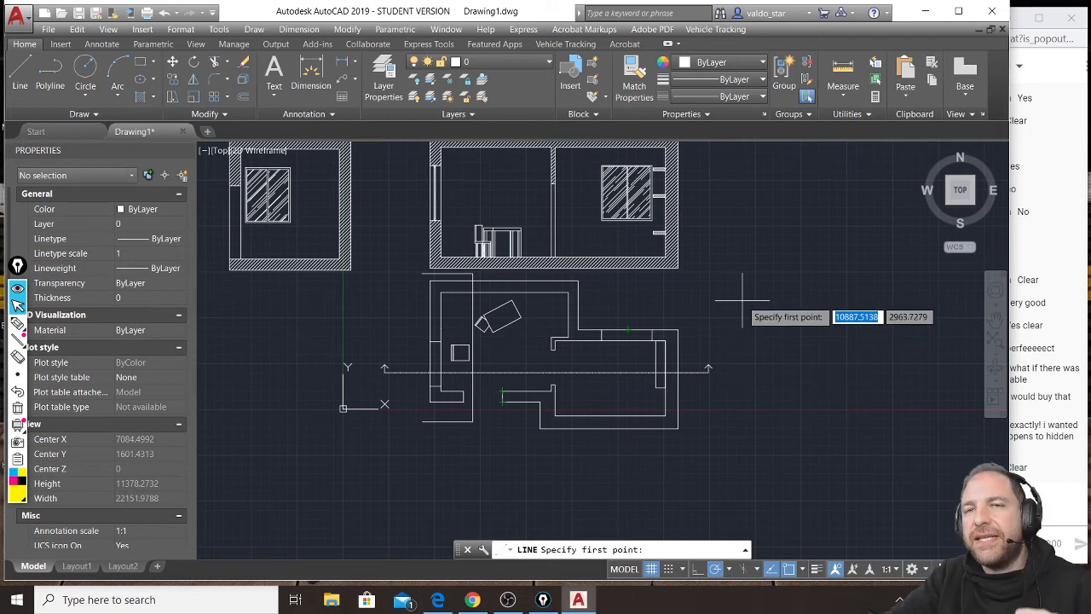
middle_drag(704, 292, 663, 348)
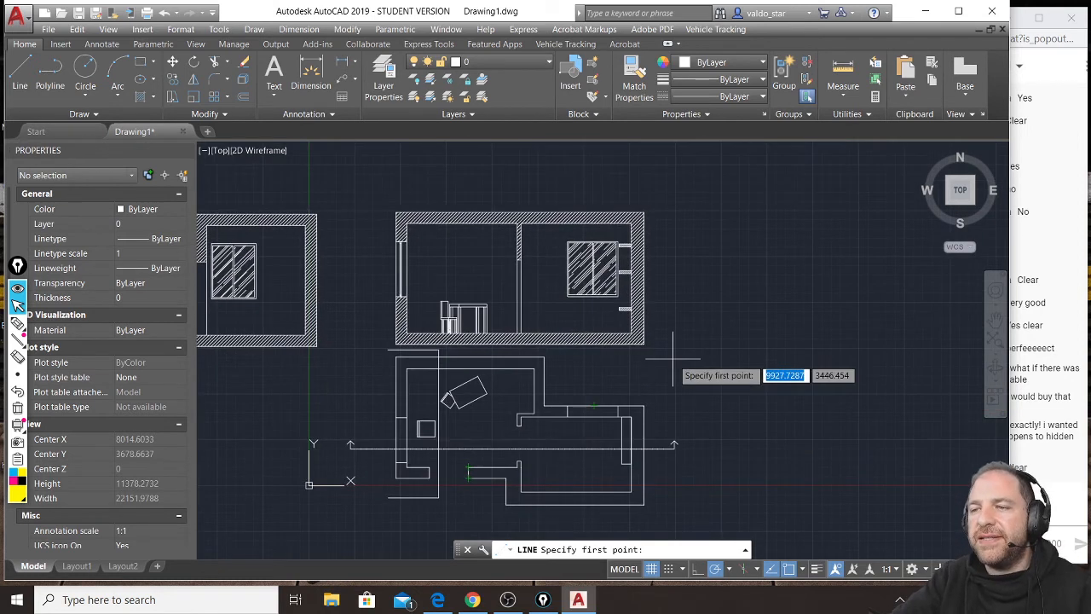
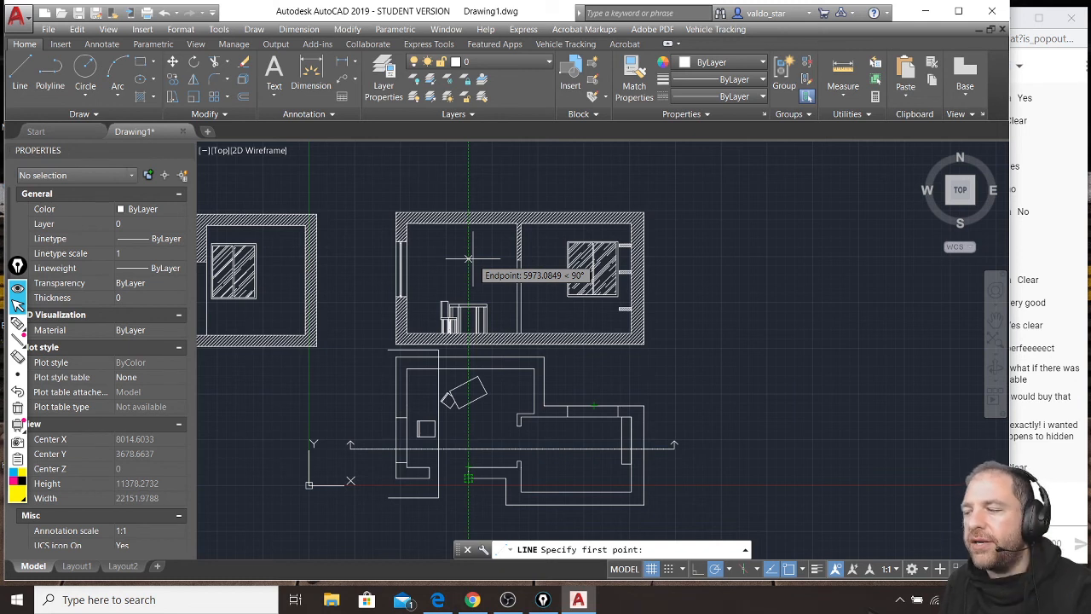
Handwrite the screen annotation "RULE OF THE RULES – ONE SECTION GOES FROM FLOOR TO ROOF" beside the drawings and underline it.
scroll(554, 235, down, 3)
middle_drag(604, 216, 563, 243)
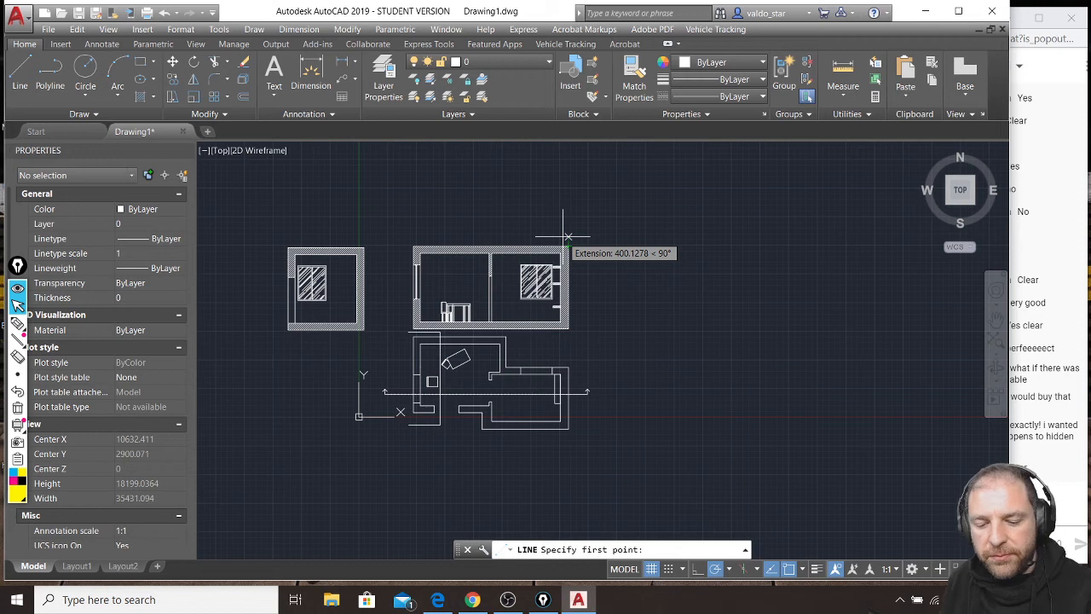
key(ctrl+shift+3)
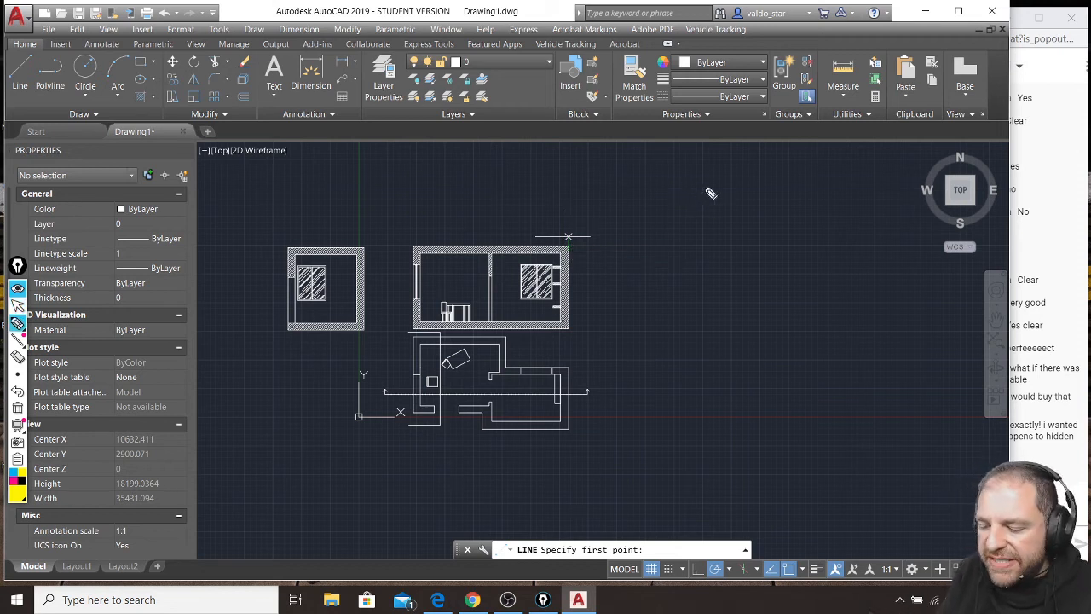
mouse_move(678, 166)
mouse_down()
mouse_move(680, 181)
mouse_move(680, 170)
mouse_move(769, 204)
mouse_move(849, 170)
mouse_move(823, 187)
mouse_move(830, 207)
mouse_move(862, 196)
mouse_move(706, 225)
mouse_move(760, 238)
mouse_move(745, 243)
mouse_move(801, 236)
mouse_move(805, 220)
mouse_move(838, 224)
mouse_move(867, 231)
mouse_move(874, 260)
mouse_up()
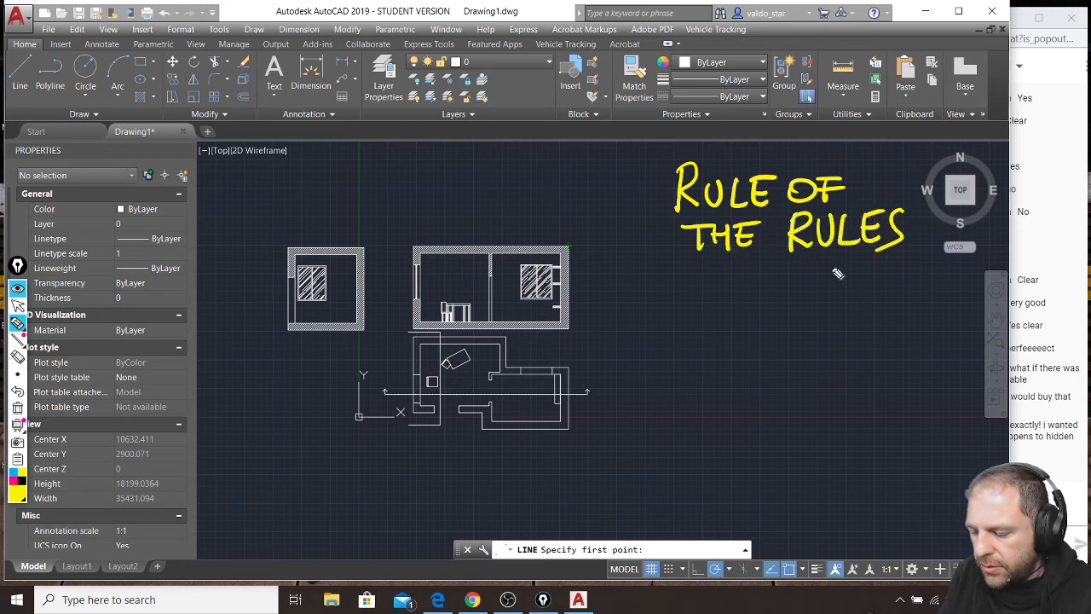
mouse_move(692, 300)
mouse_down()
mouse_move(695, 312)
mouse_move(752, 317)
mouse_move(755, 301)
mouse_move(844, 298)
mouse_up()
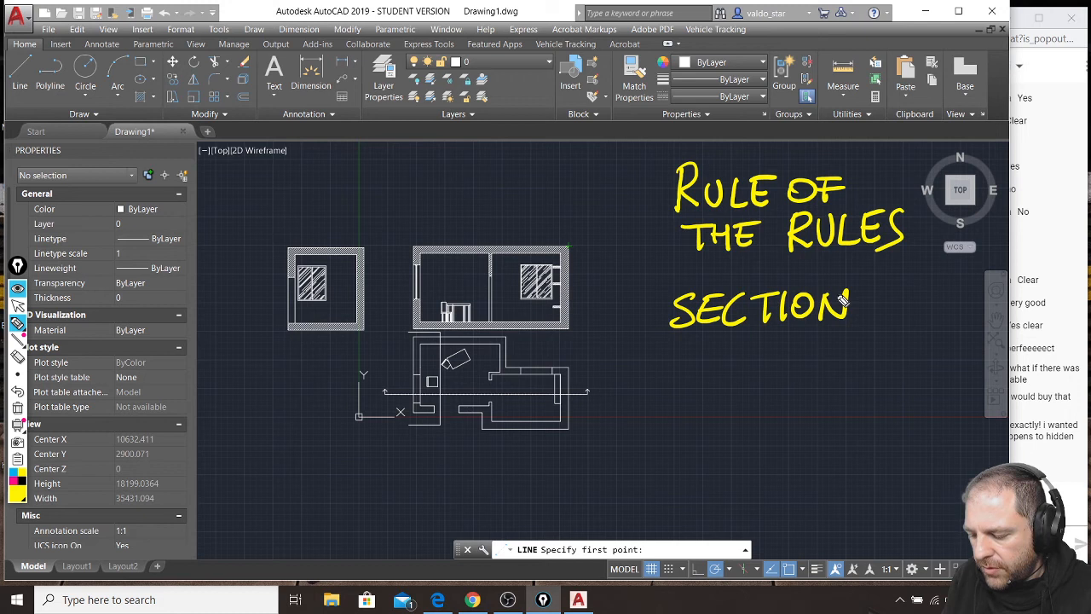
mouse_move(616, 298)
mouse_down()
mouse_move(598, 322)
mouse_move(617, 300)
mouse_move(645, 299)
mouse_move(654, 322)
mouse_move(670, 300)
mouse_up()
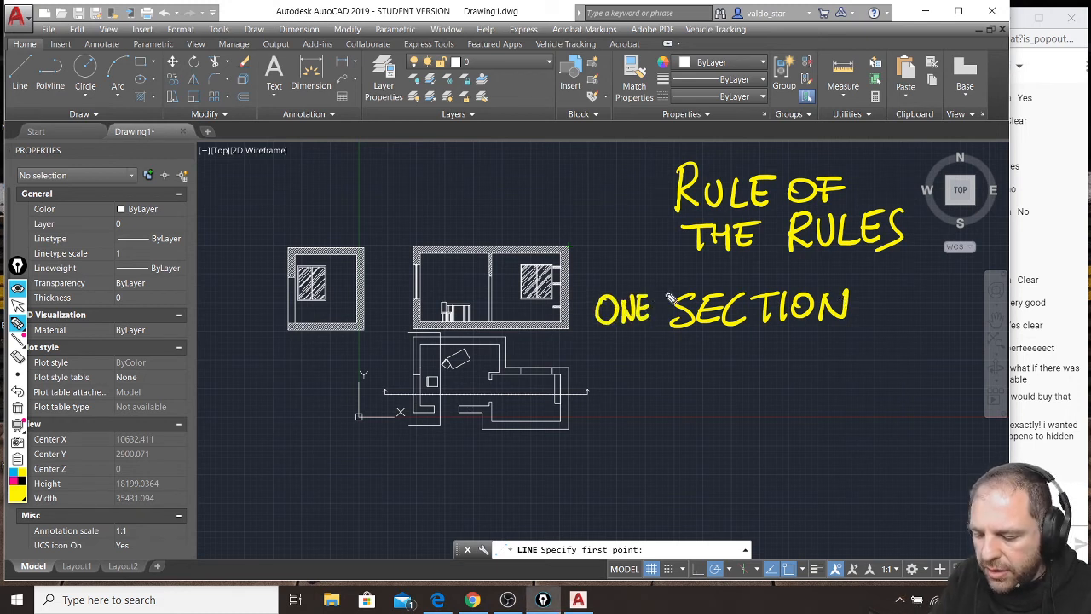
mouse_move(628, 350)
mouse_down()
mouse_move(648, 363)
mouse_move(708, 354)
mouse_move(696, 352)
mouse_move(740, 362)
mouse_up()
mouse_move(821, 341)
mouse_down()
mouse_move(898, 355)
mouse_move(911, 339)
mouse_up()
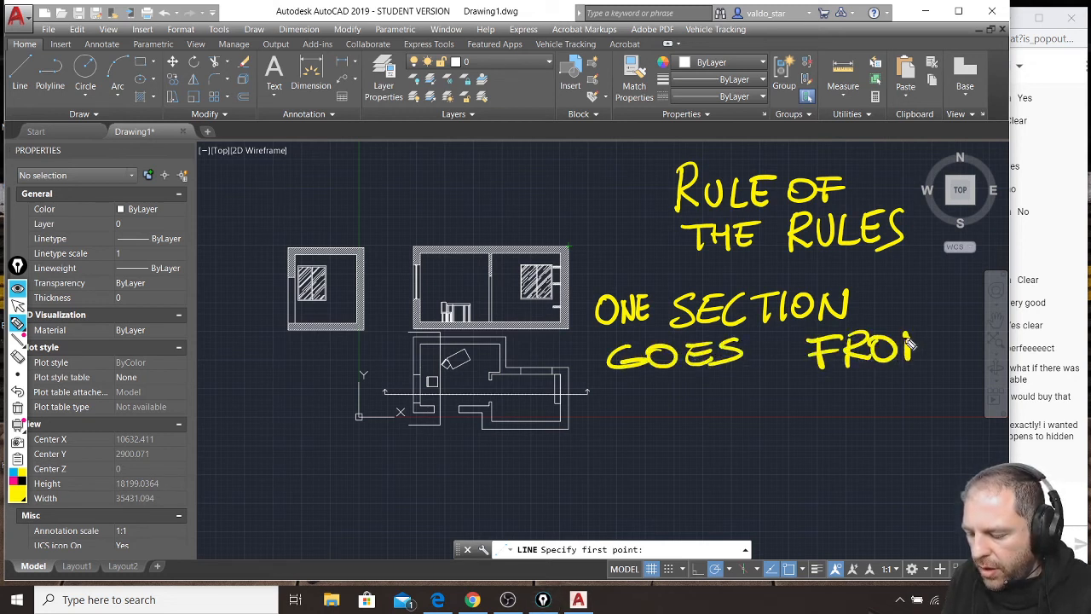
mouse_move(614, 408)
mouse_down()
mouse_move(727, 409)
mouse_move(747, 431)
mouse_up()
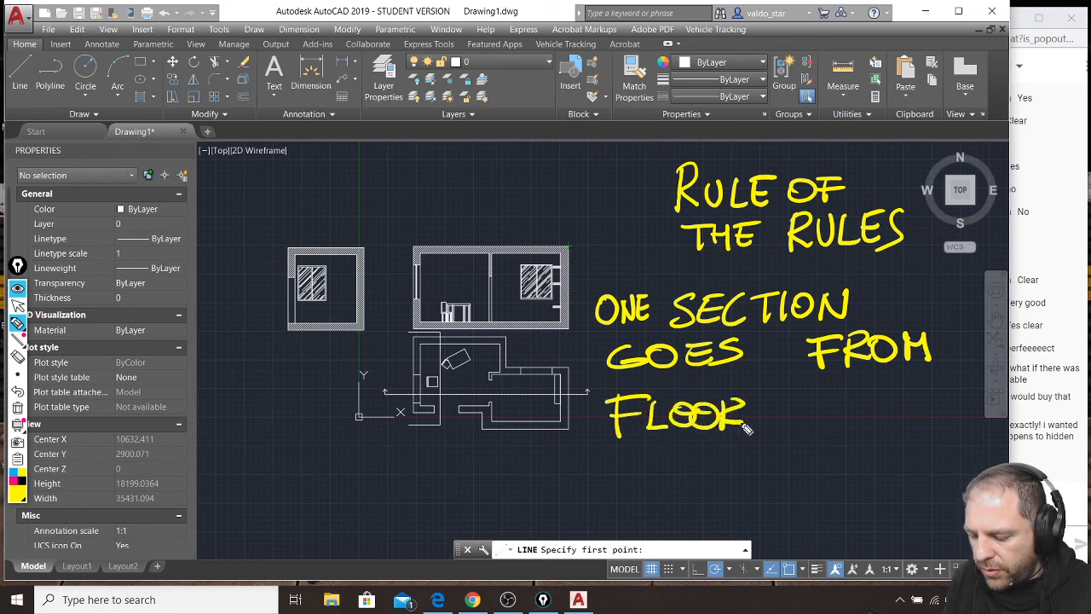
mouse_move(787, 401)
mouse_down()
mouse_move(895, 426)
mouse_move(972, 412)
mouse_up()
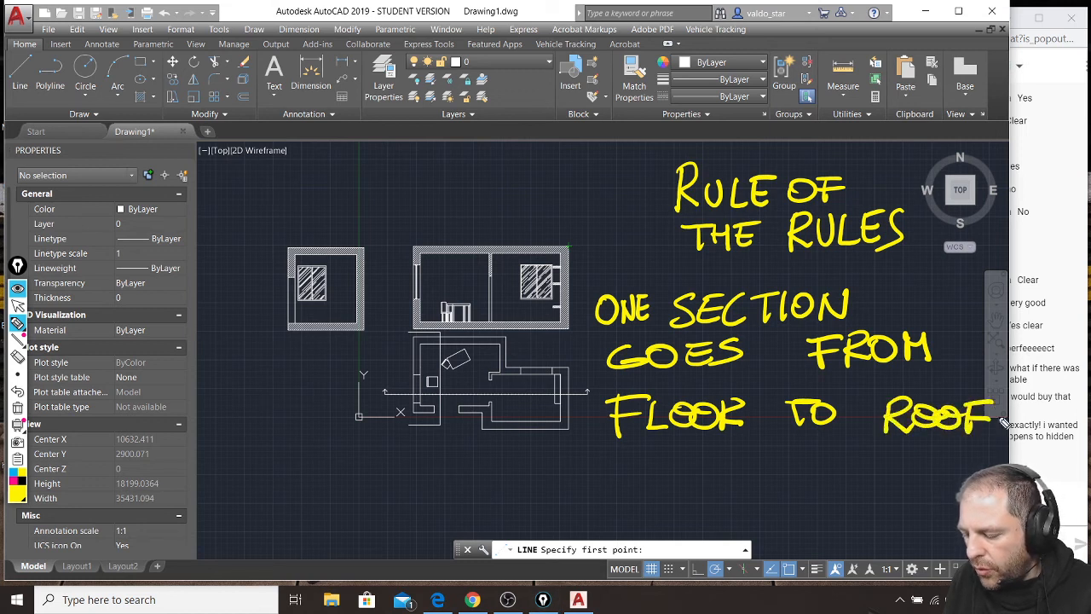
drag(574, 480, 1013, 456)
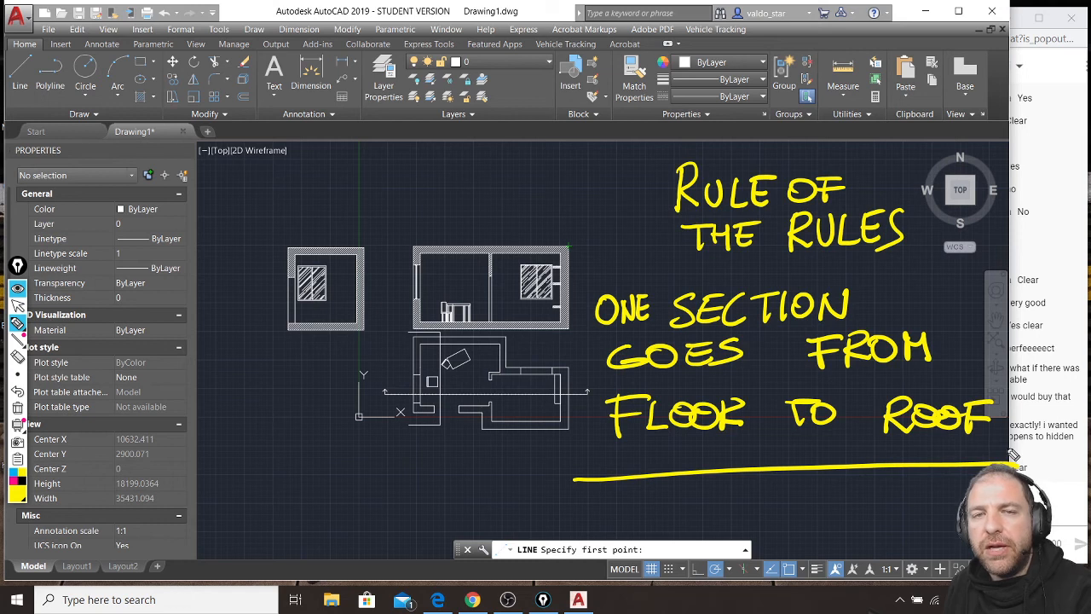
Add a bold exclamation mark on each side of the handwritten heading, and clear all screen annotations.
drag(627, 159, 632, 235)
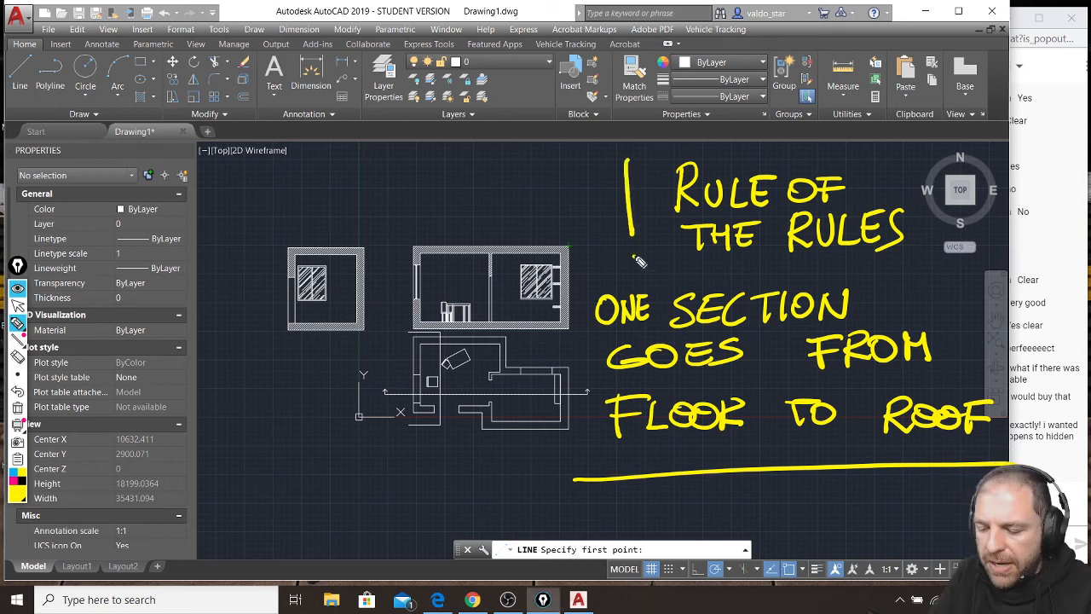
drag(632, 156, 639, 177)
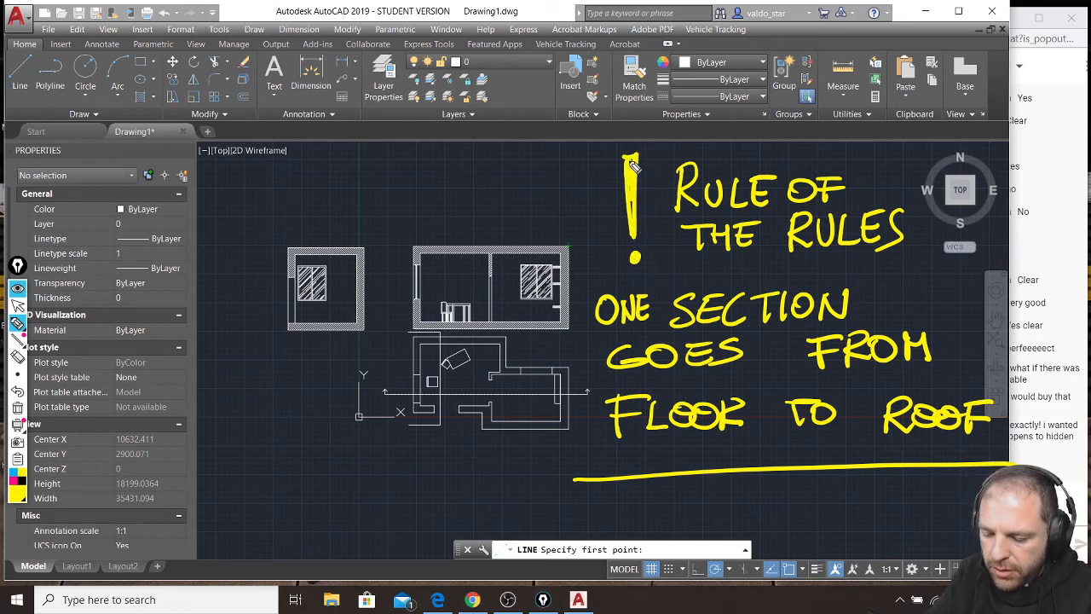
mouse_move(923, 158)
mouse_down()
mouse_move(923, 235)
mouse_move(922, 223)
mouse_up()
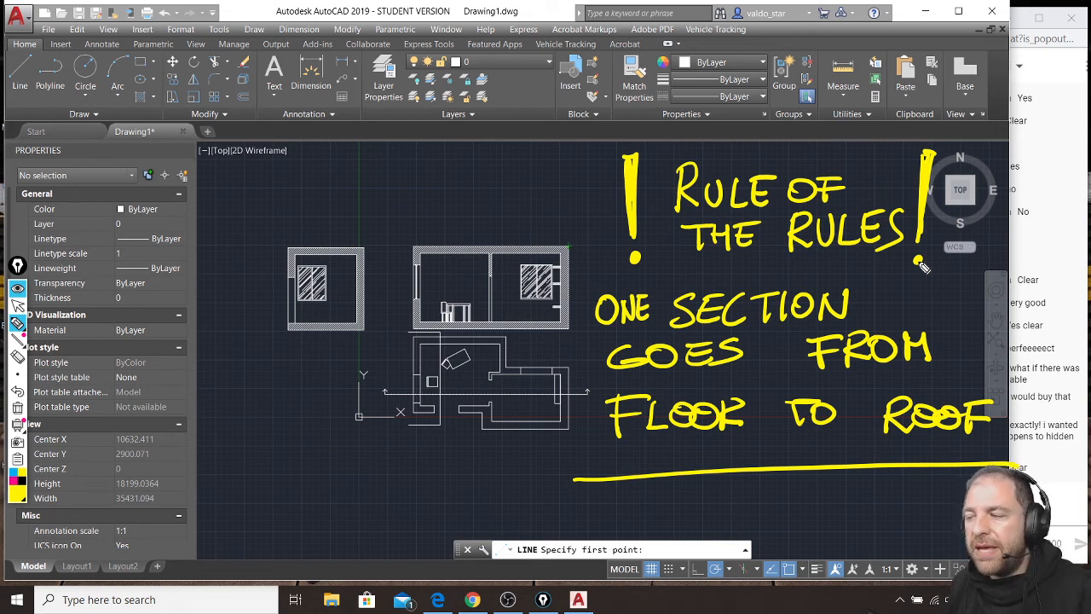
key(ctrl+shift+7)
key(ctrl+shift+1)
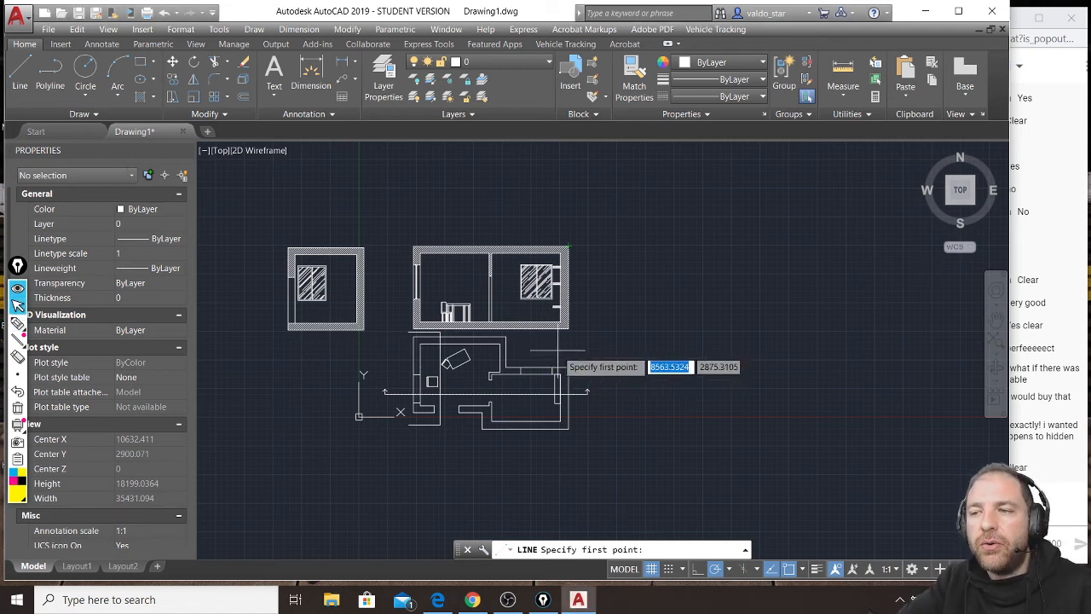
Cancel the pending Line command and copy the floor plan with its long section about 9663 units horizontally to the right.
key(Escape)
key(Escape)
key(Escape)
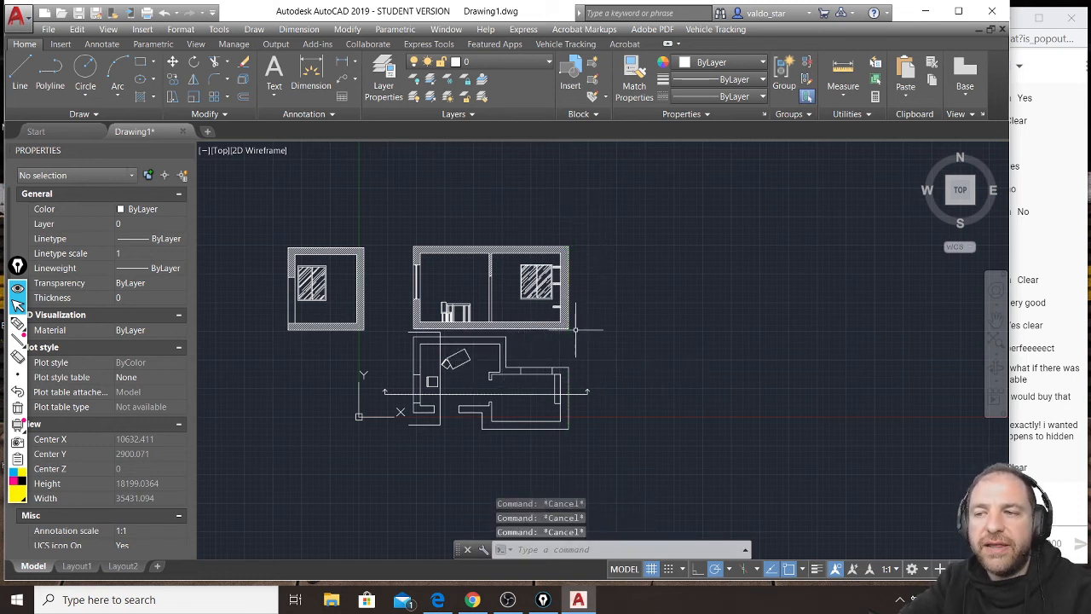
click(622, 220)
click(374, 436)
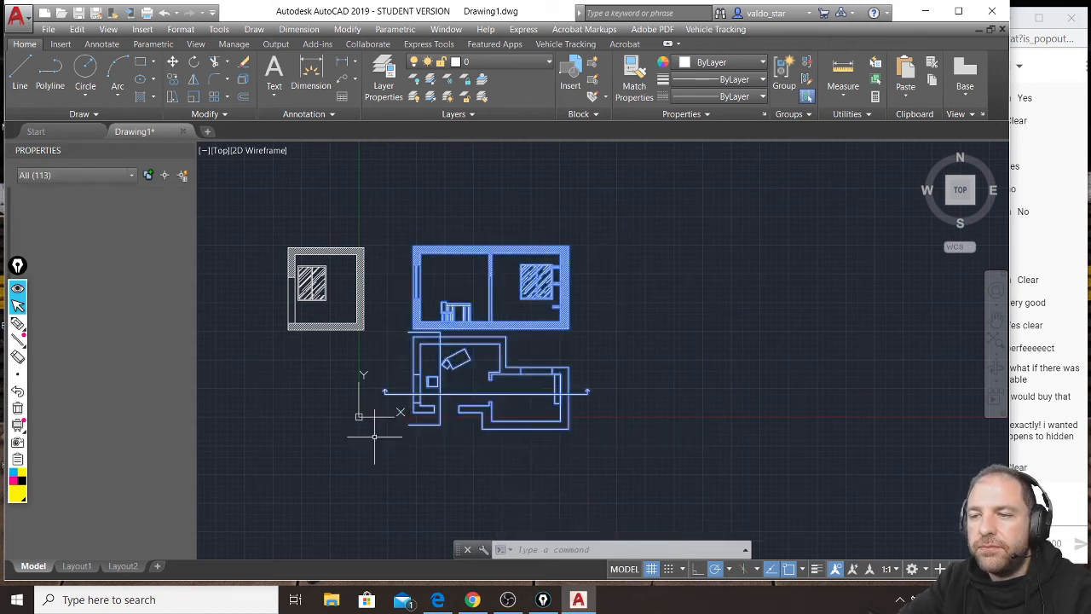
text(co)
key(Return)
click(462, 292)
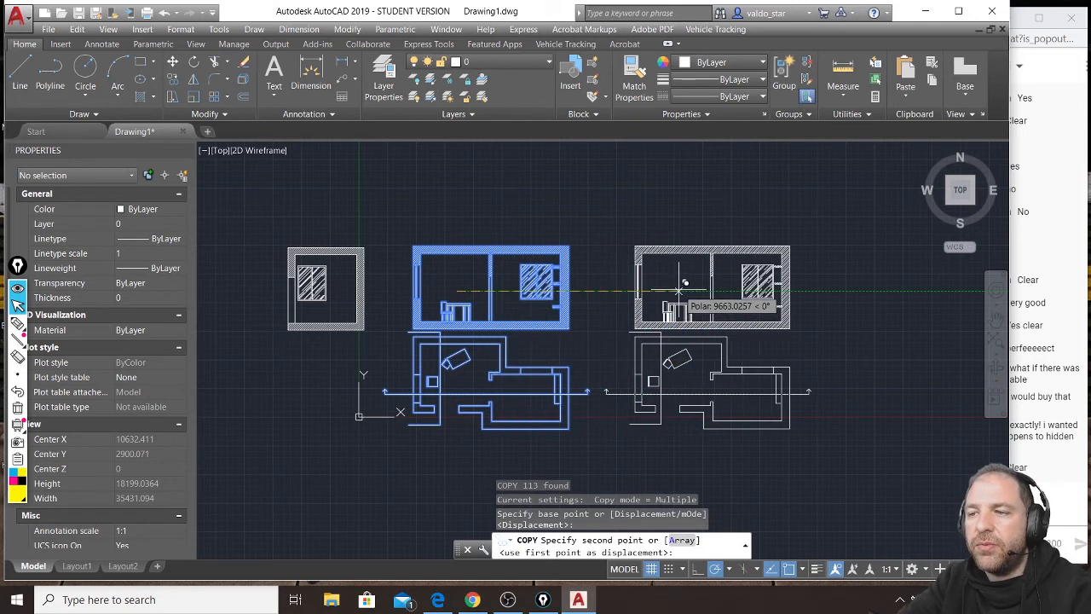
click(679, 291)
key(Escape)
key(Escape)
key(Escape)
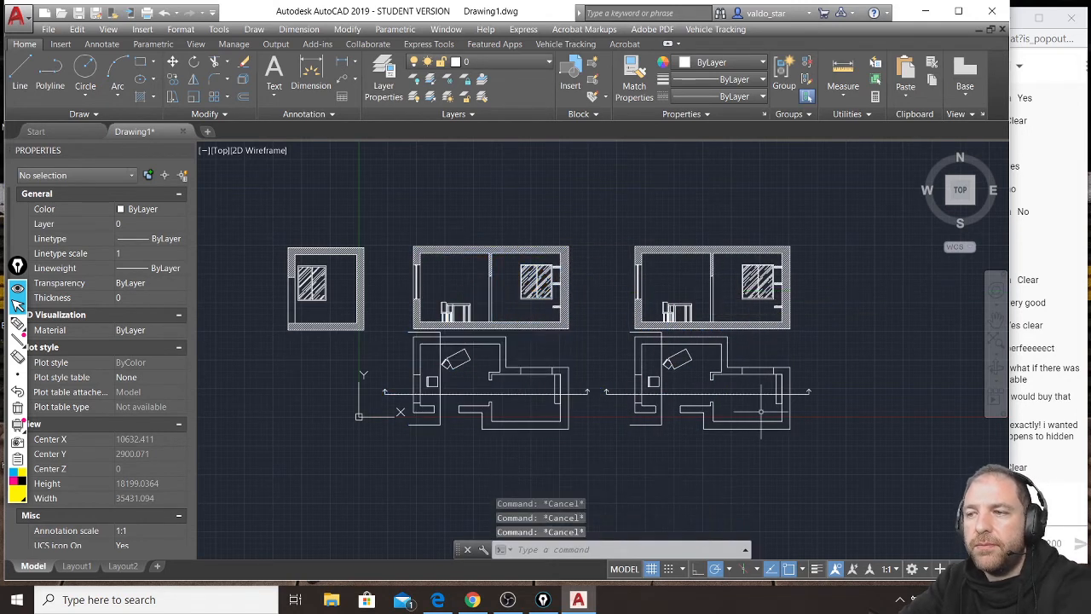
Erase the narrow shelving rectangle along the inner end wall of the copied floor plan.
scroll(749, 401, up, 2)
scroll(801, 384, up, 3)
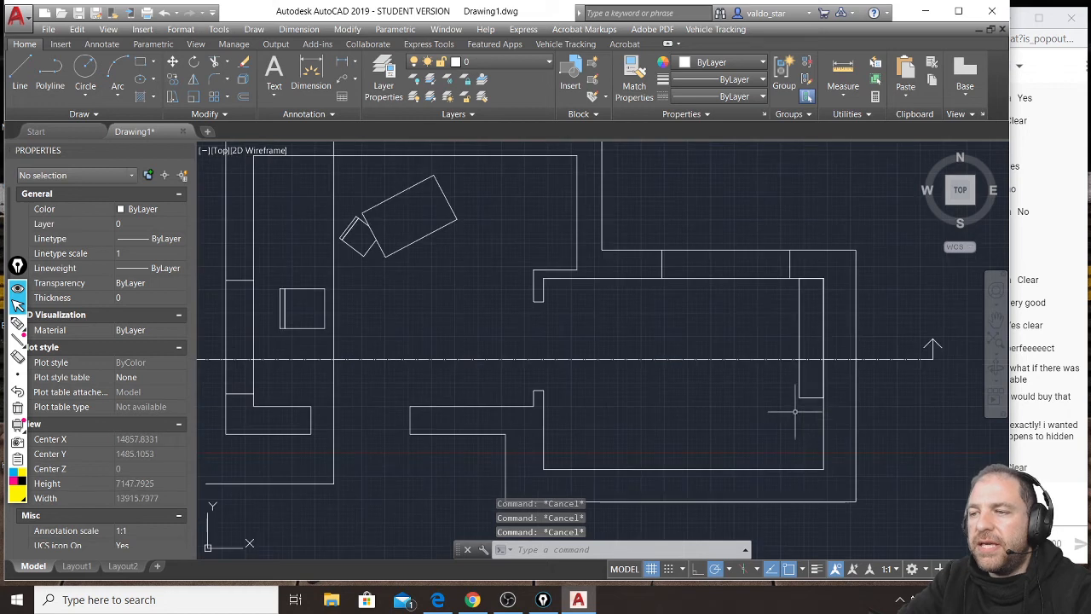
click(807, 382)
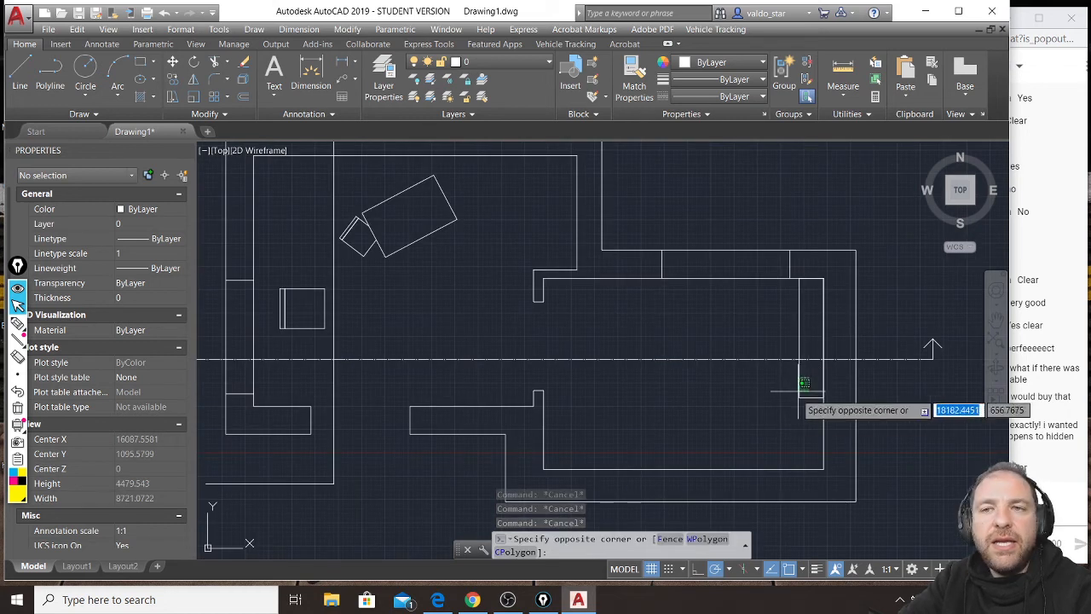
click(775, 414)
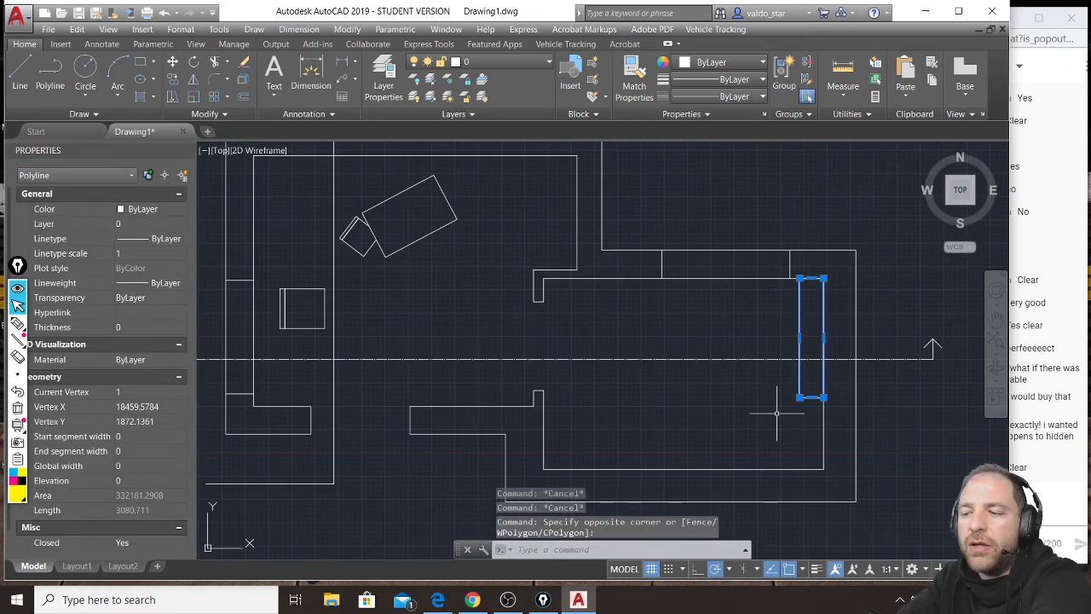
key(Delete)
Erase the three hatched shelves beside the window in the copied section.
scroll(754, 422, down, 4)
scroll(733, 251, up, 3)
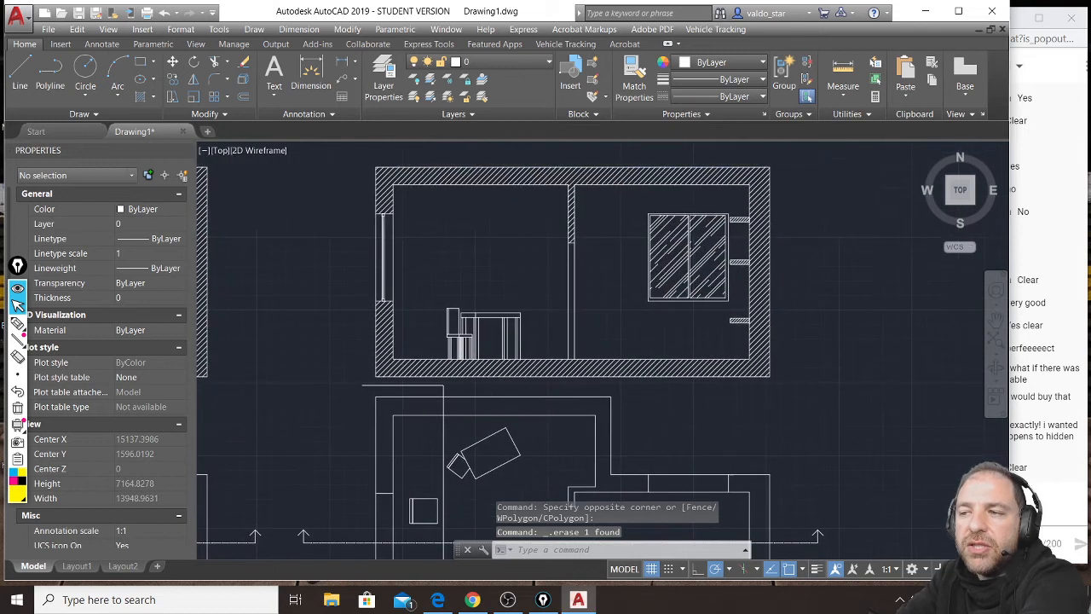
click(749, 213)
click(725, 332)
key(Delete)
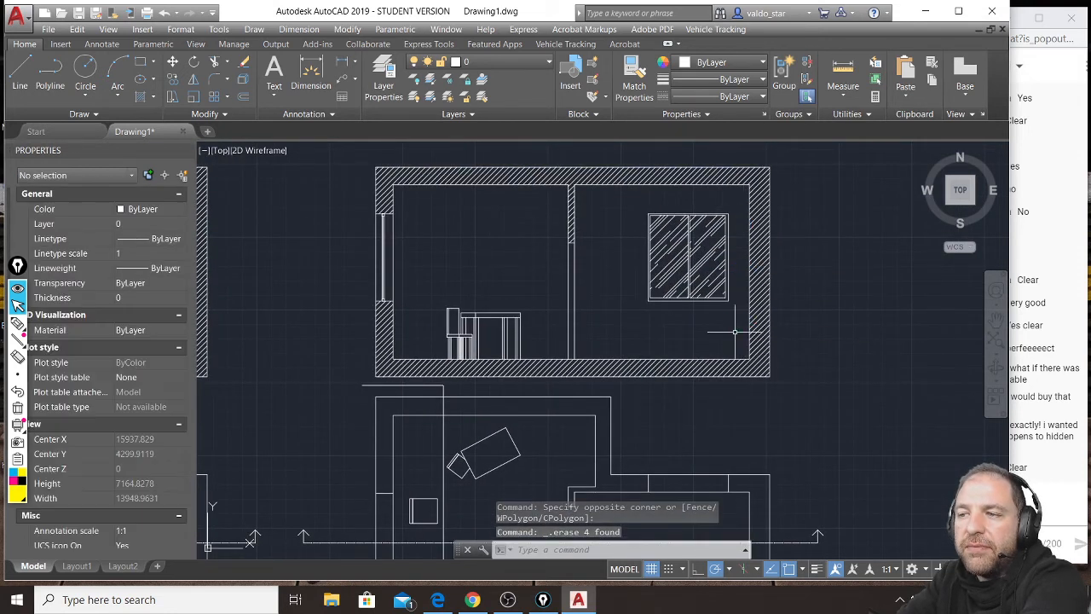
Draw two sloping roof lines in the copied section from the inner ceiling corners up to a peak above the ceiling.
middle_drag(587, 342, 690, 213)
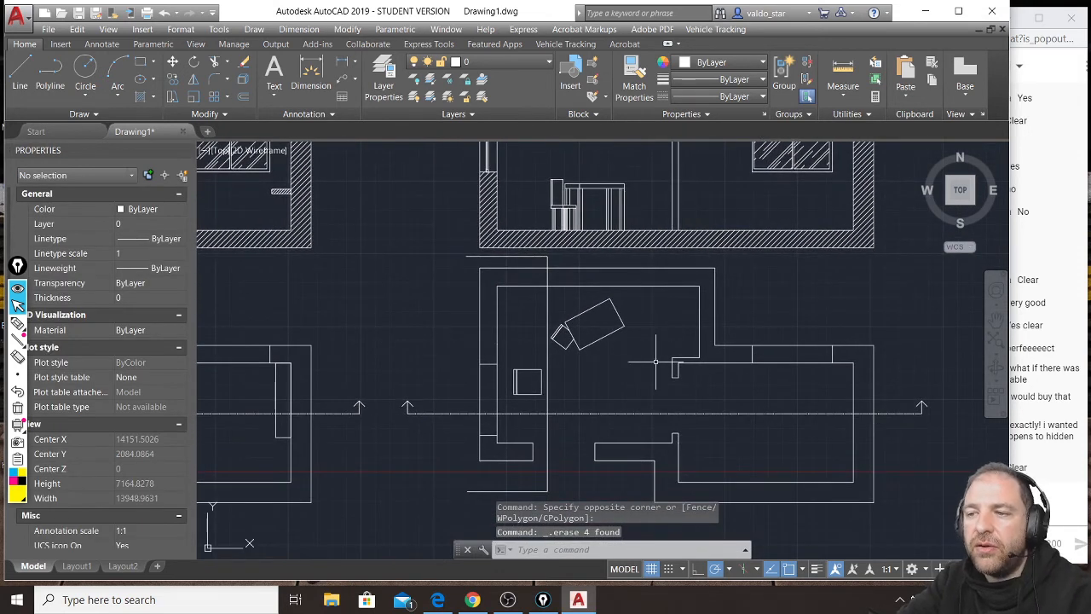
middle_drag(676, 283, 674, 463)
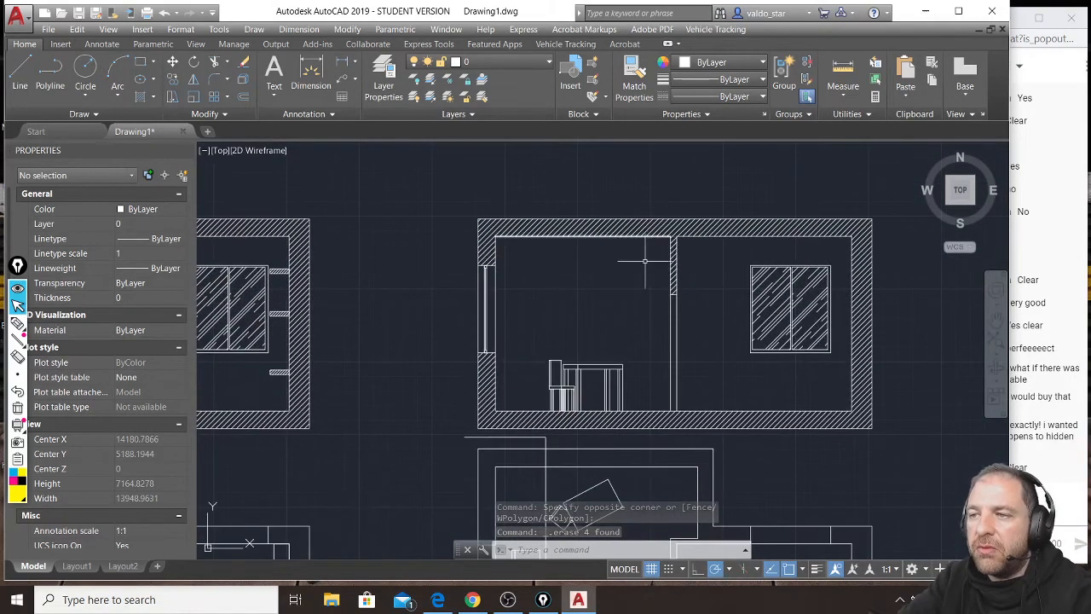
text(l)
key(Return)
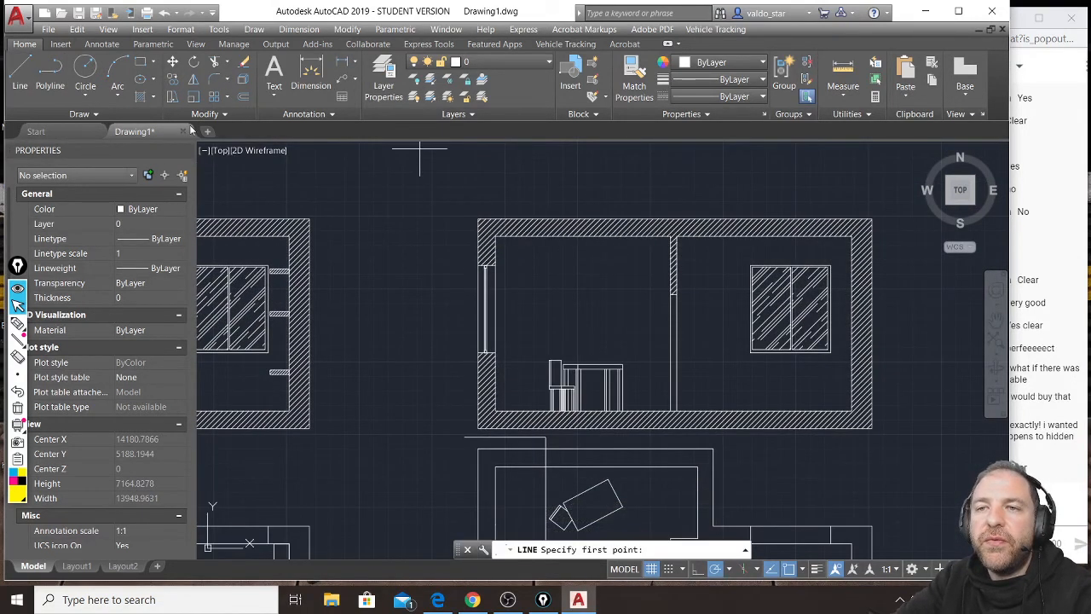
click(486, 201)
middle_drag(656, 190, 544, 261)
click(588, 224)
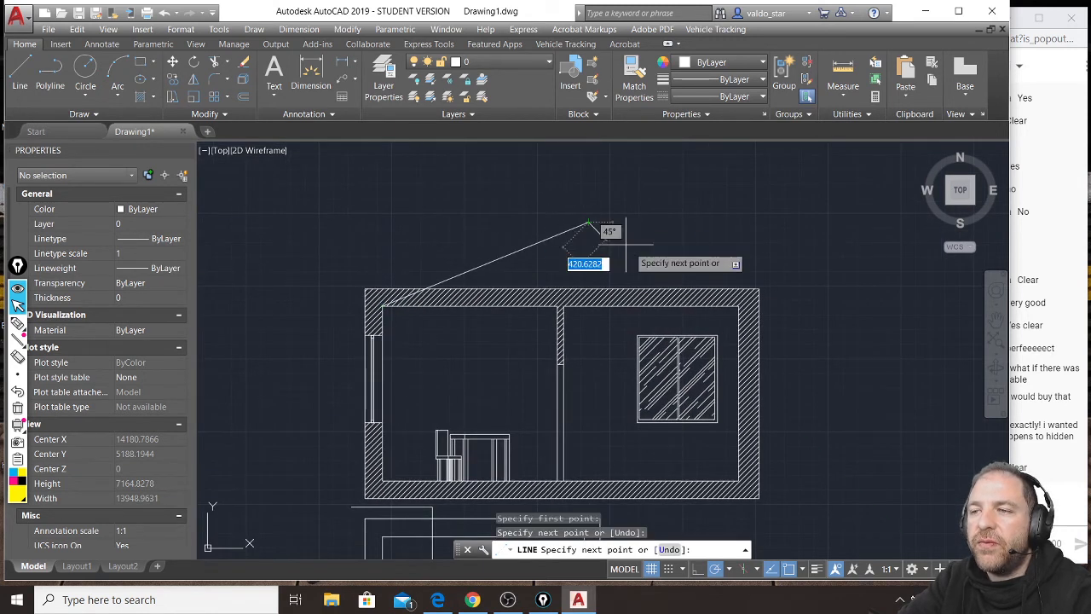
click(737, 305)
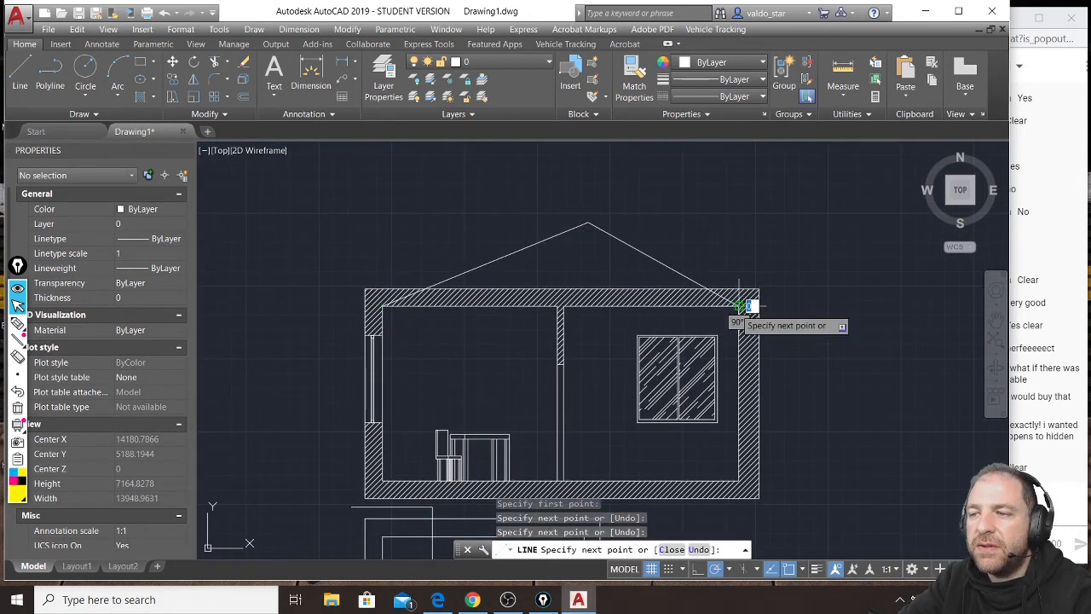
key(Escape)
key(Escape)
key(Escape)
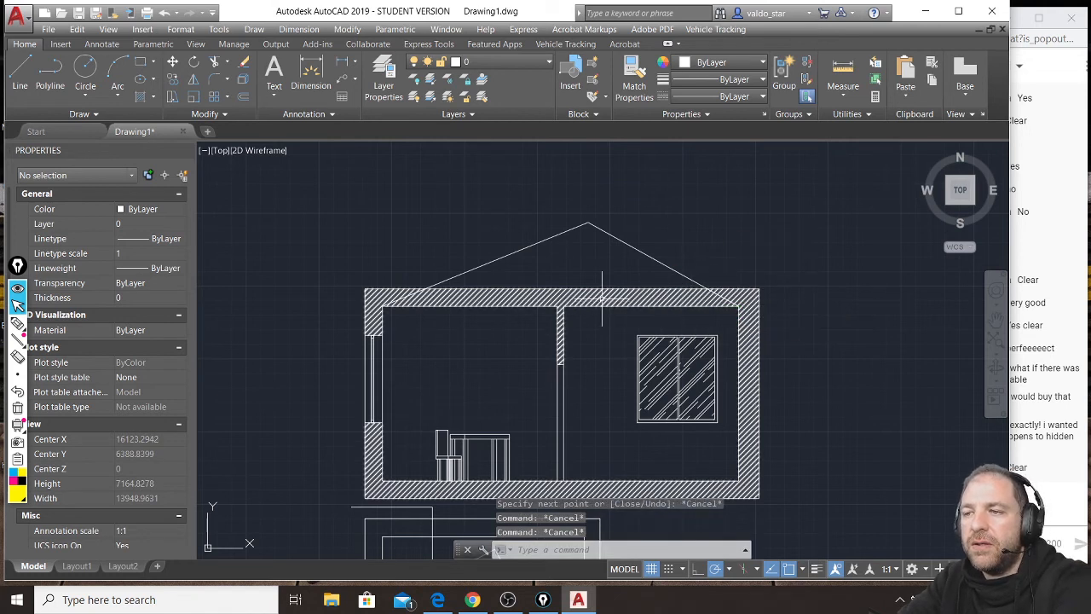
Erase the wall hatch from the copied section and offset both roof slope lines 300 outward.
click(601, 298)
key(Delete)
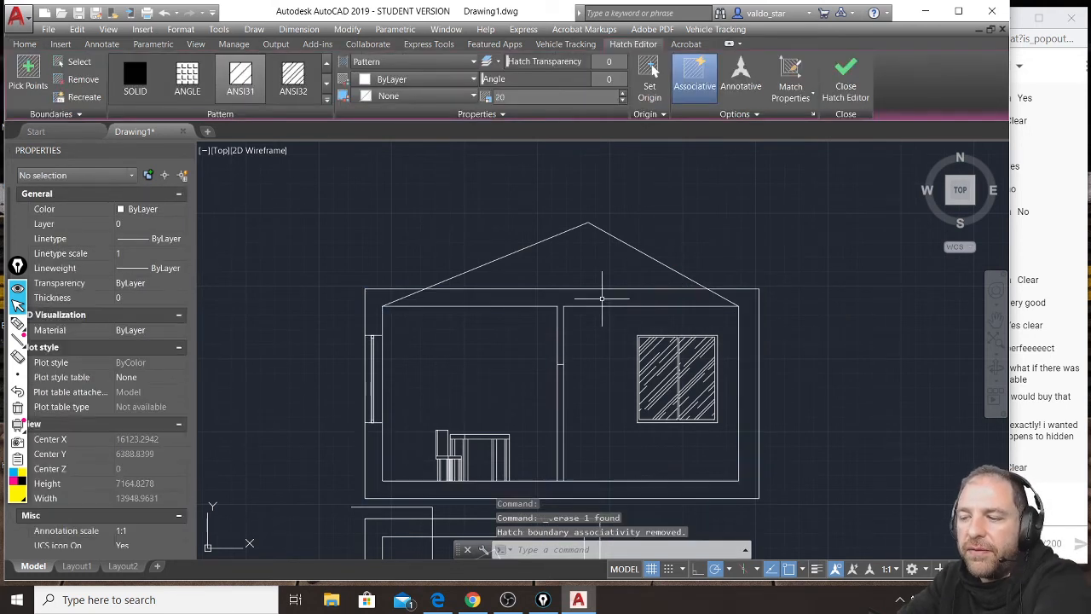
click(245, 97)
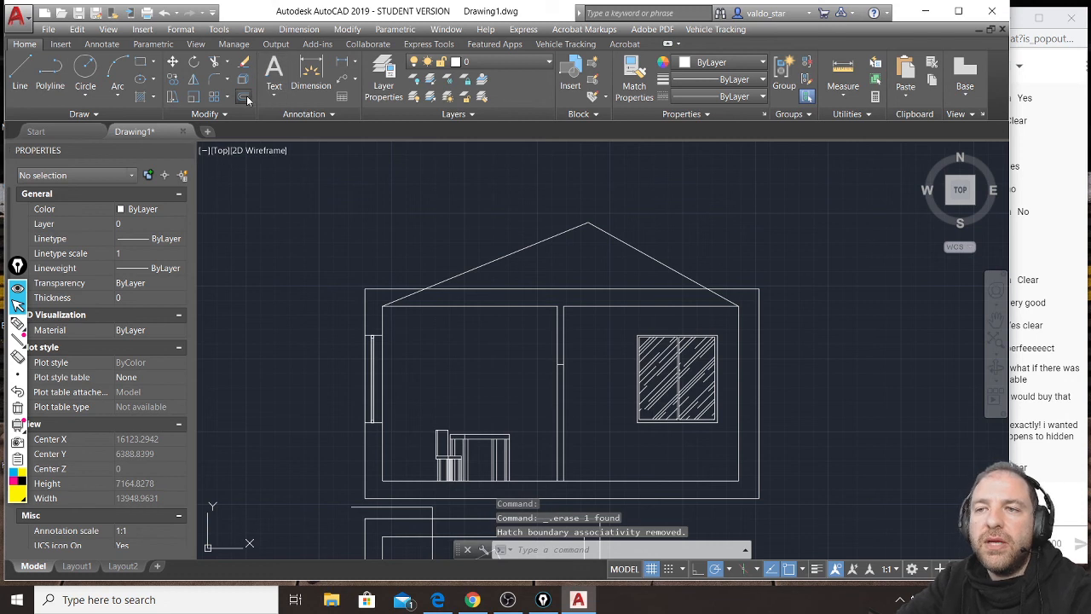
text(3)
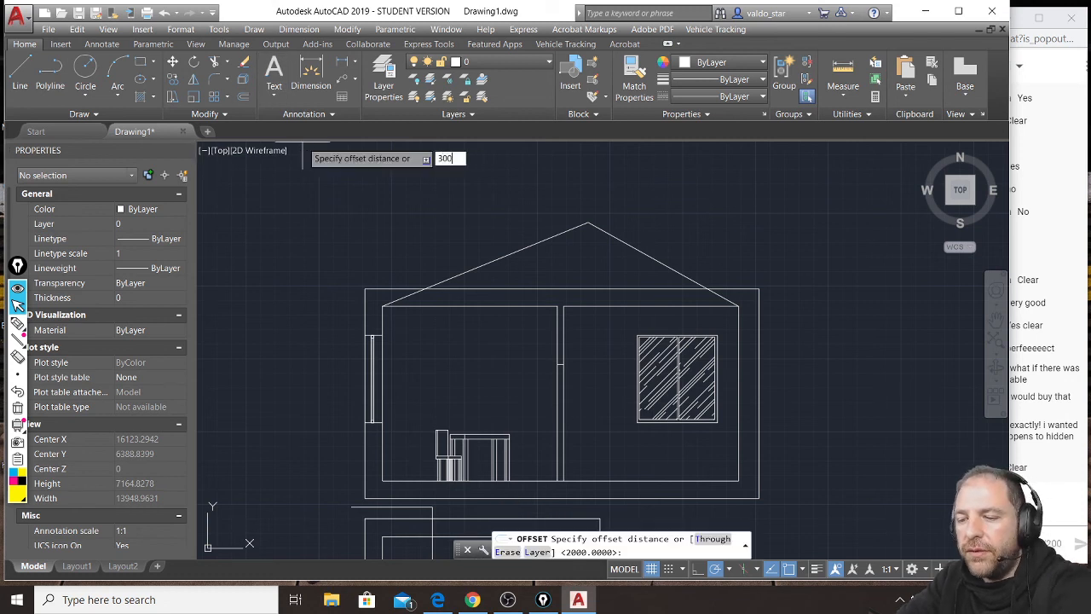
text(00)
key(Return)
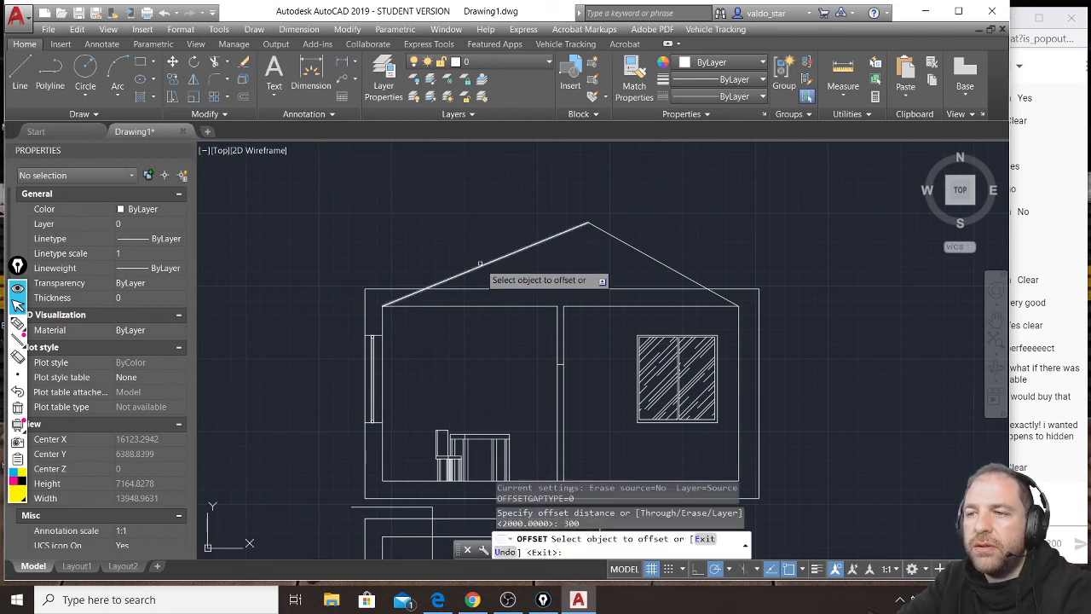
click(478, 264)
click(478, 264)
click(621, 239)
click(660, 206)
key(Return)
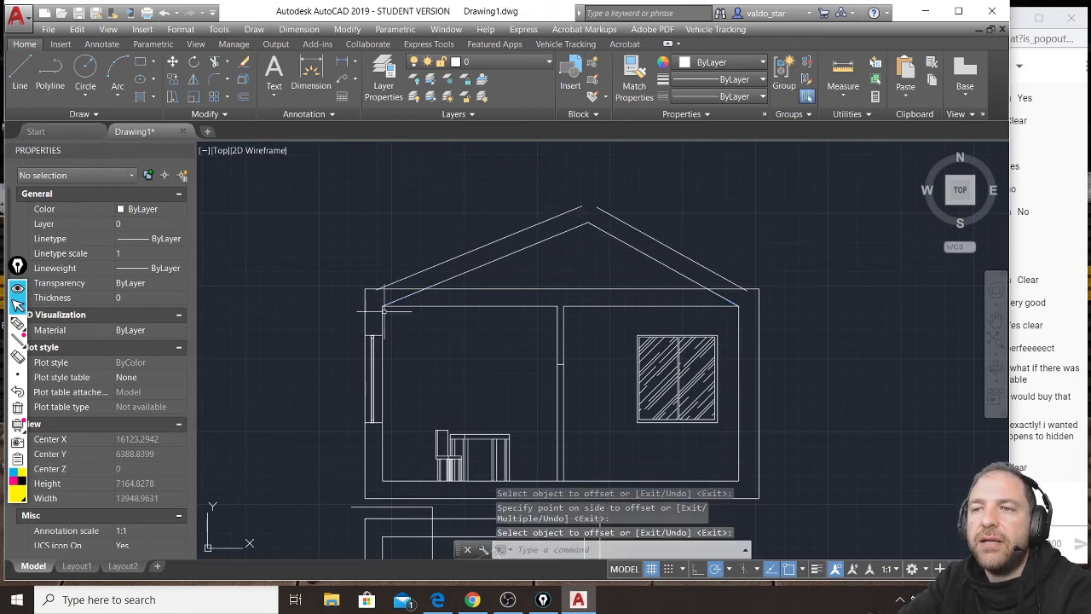
click(215, 63)
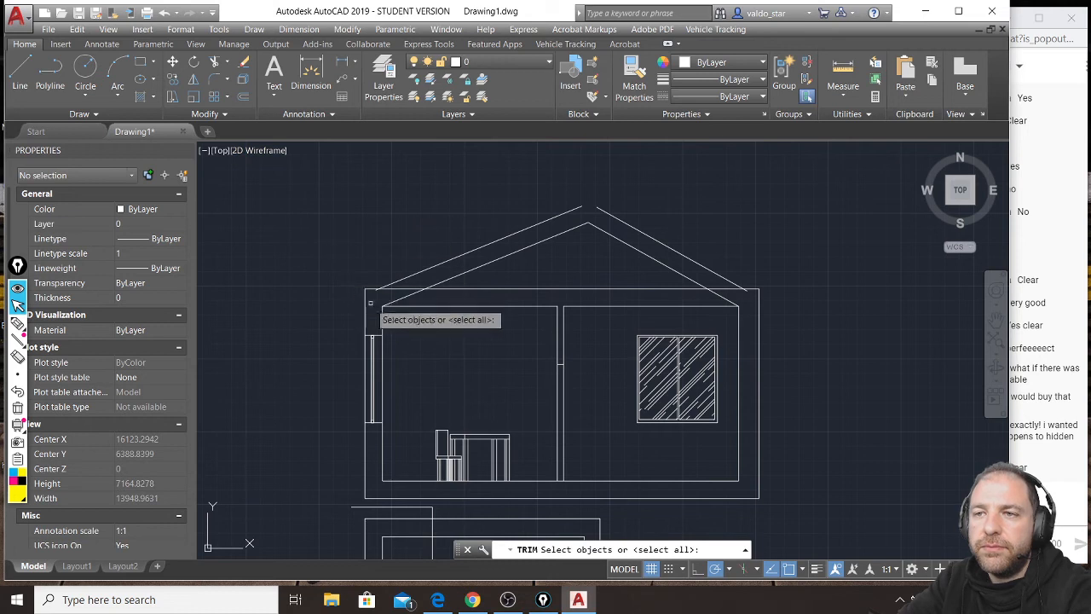
scroll(375, 286, up, 6)
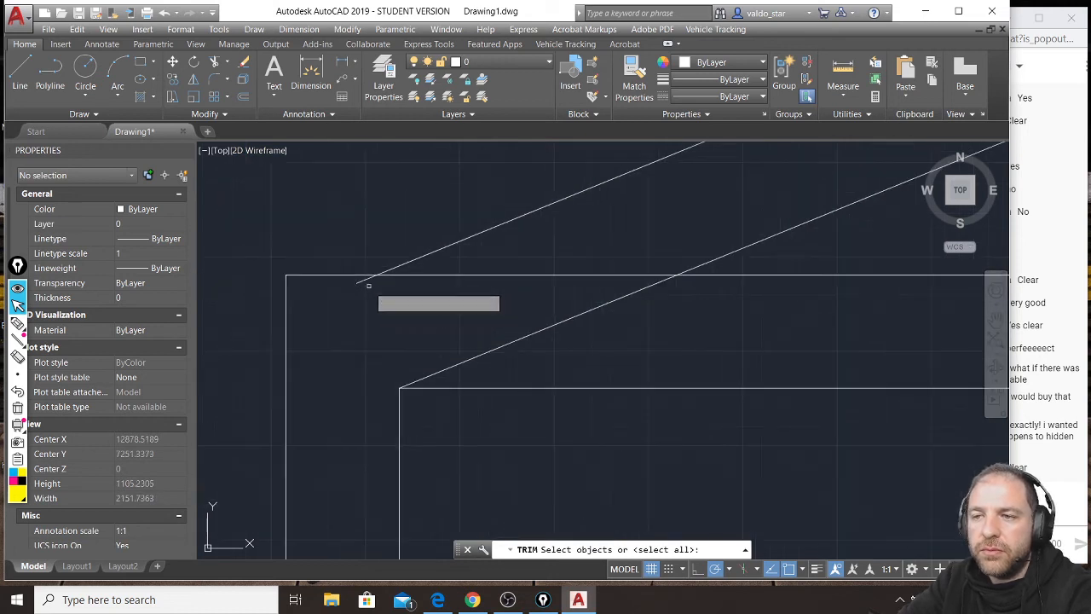
click(362, 280)
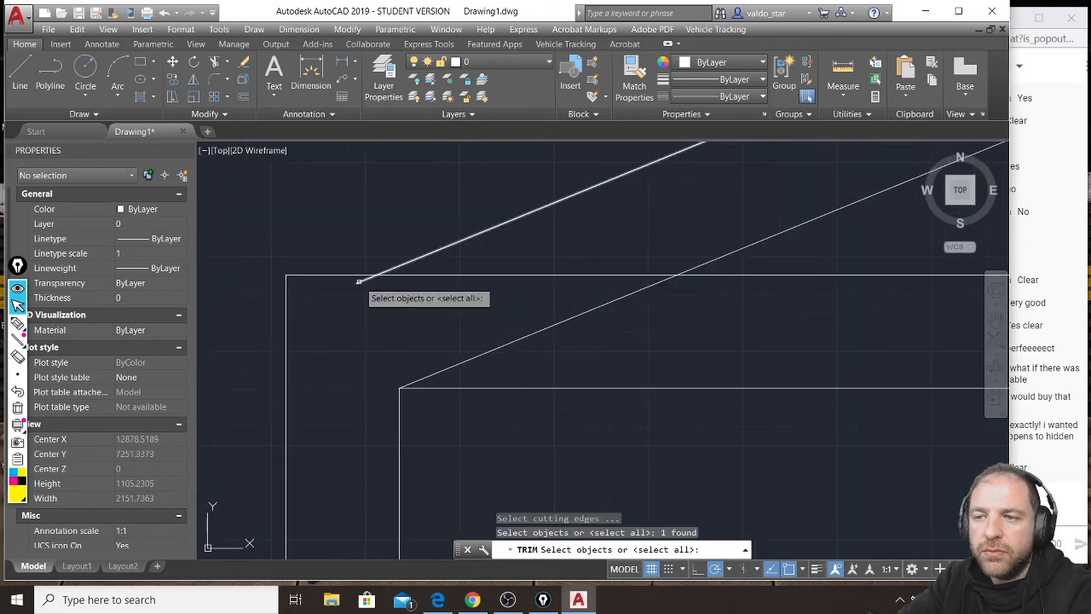
click(216, 63)
key(Escape)
key(Escape)
key(Escape)
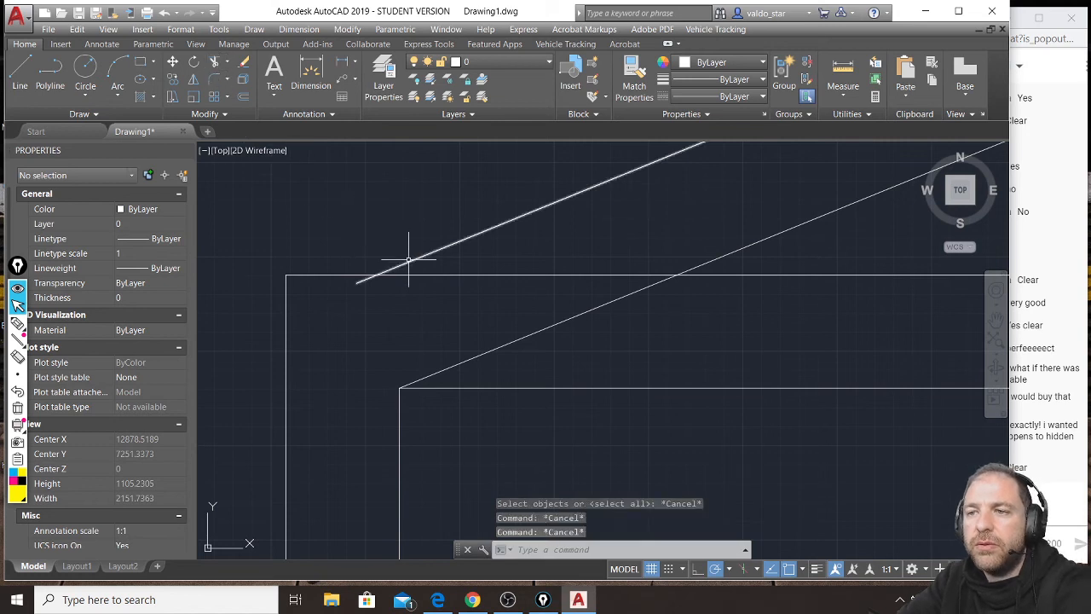
Stretch the lower ends of both outer roof lines along their slopes to beyond the outer wall faces.
click(408, 261)
click(356, 282)
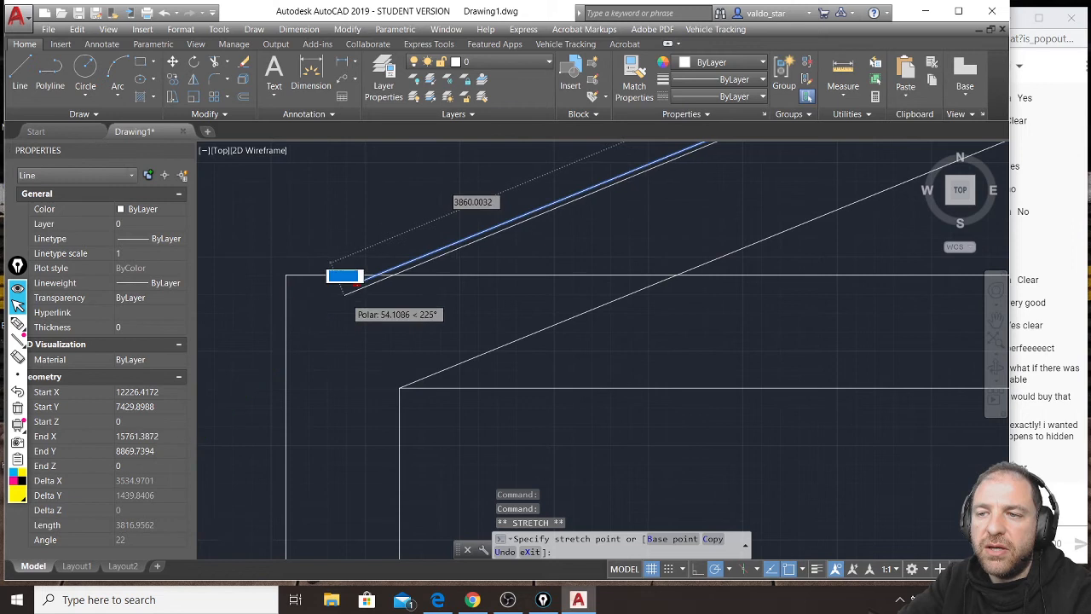
scroll(346, 294, down, 3)
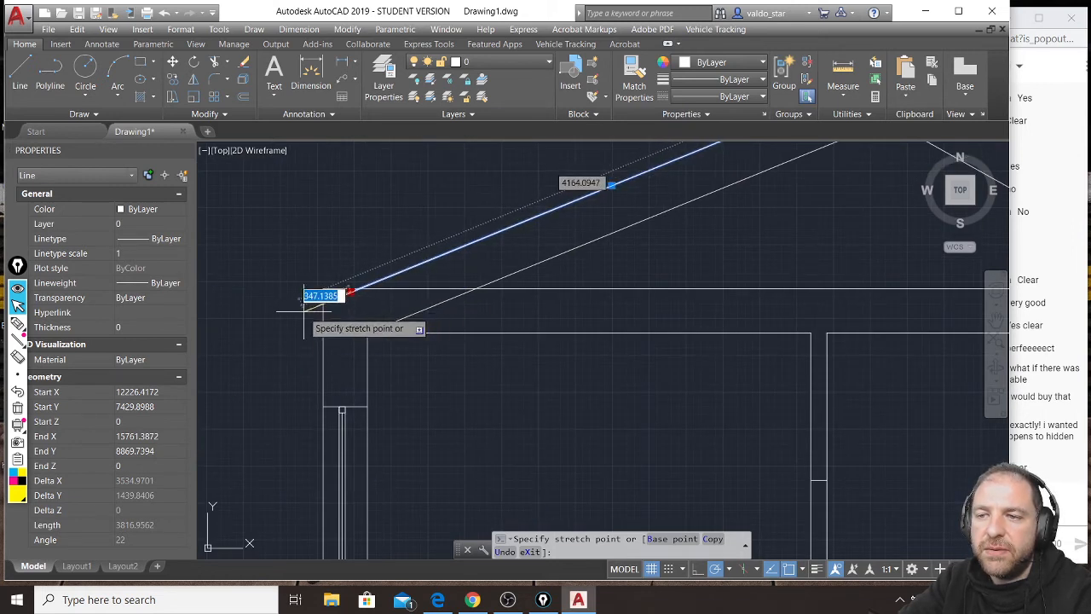
scroll(304, 306, down, 5)
scroll(483, 329, up, 7)
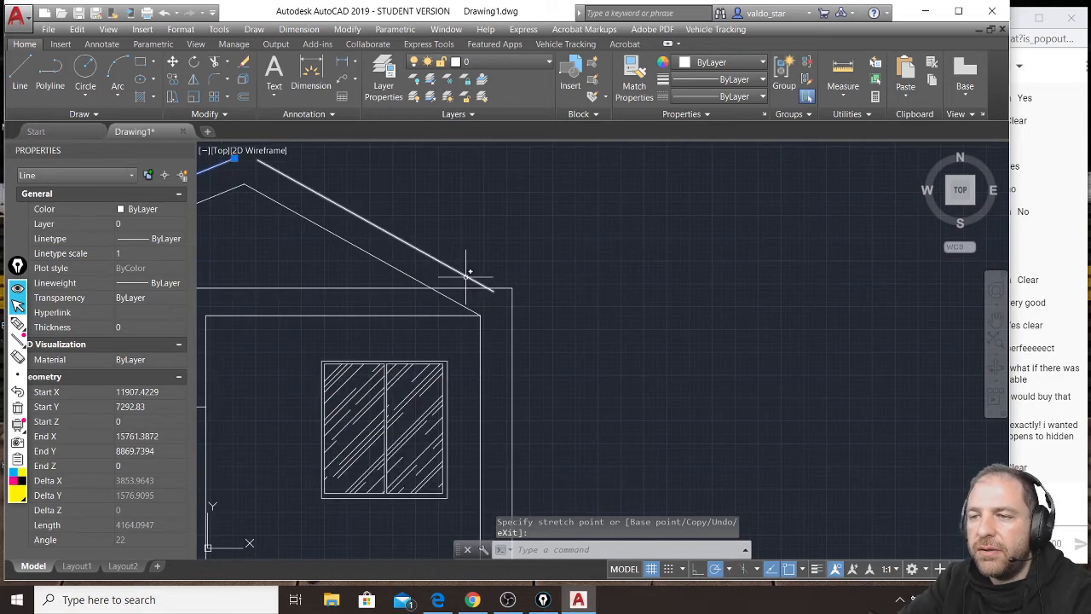
click(493, 291)
click(493, 291)
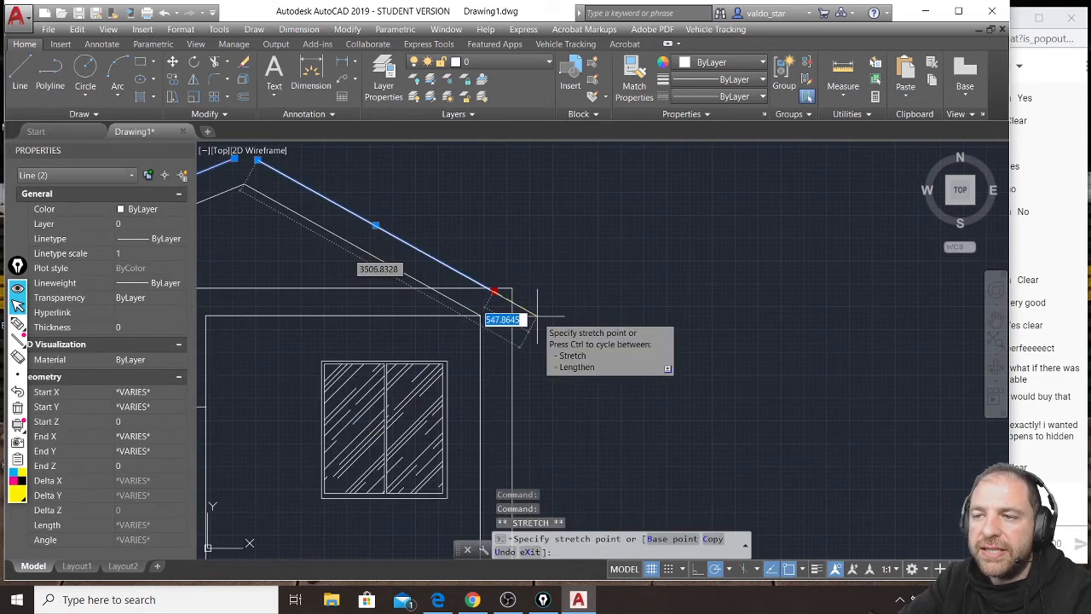
scroll(576, 309, down, 2)
scroll(546, 295, down, 3)
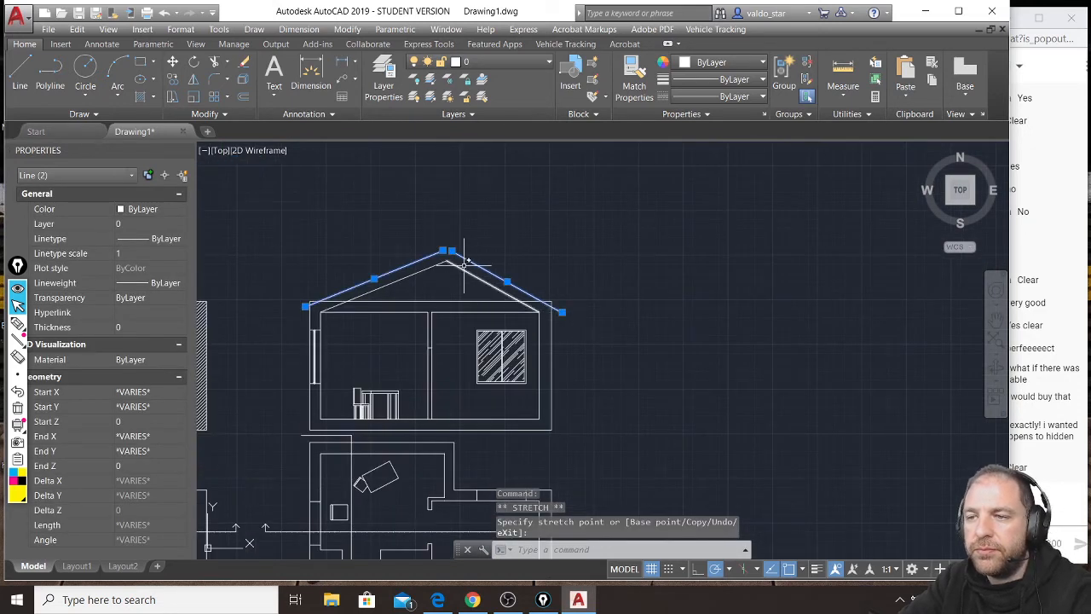
key(Escape)
key(Escape)
Lengthen the upper ends of both outer roof lines along their slopes until they cross above the inner peak.
scroll(504, 253, up, 7)
click(504, 252)
click(487, 244)
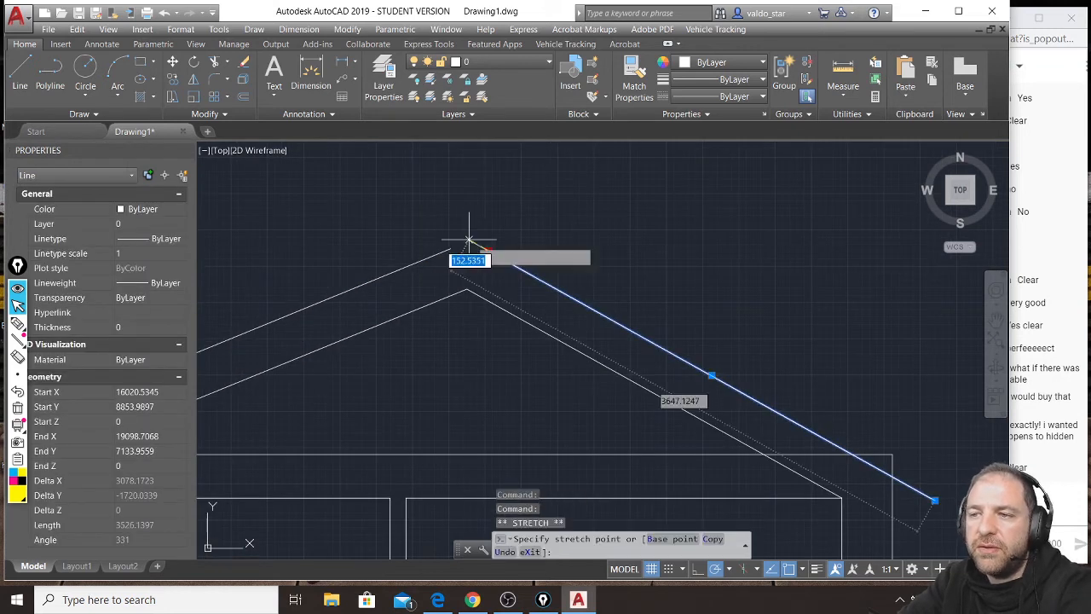
click(449, 251)
mouse_move(451, 248)
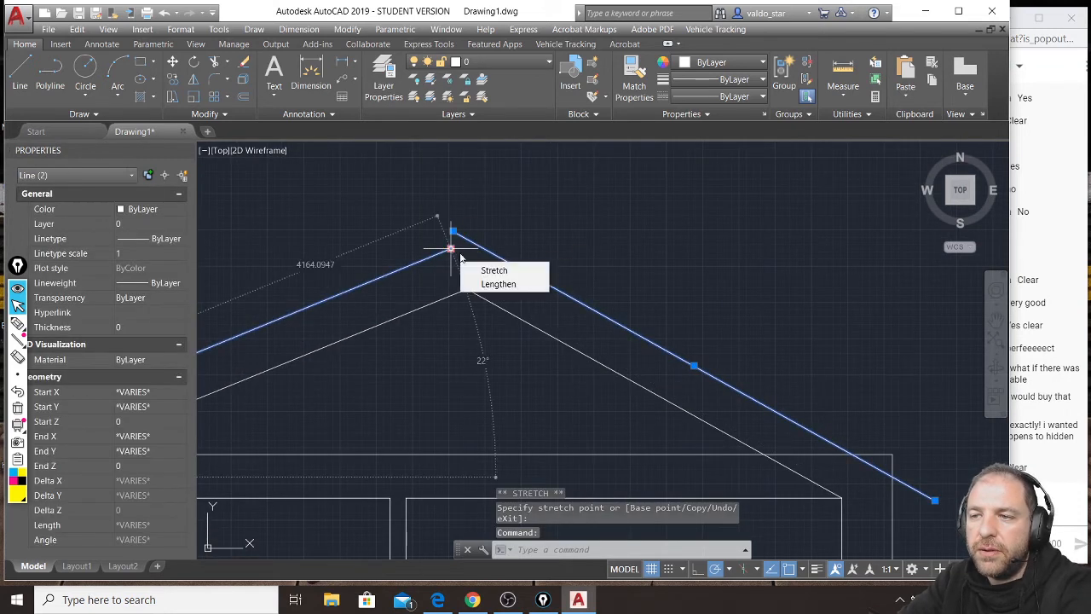
click(495, 286)
key(Escape)
key(Escape)
scroll(503, 241, down, 4)
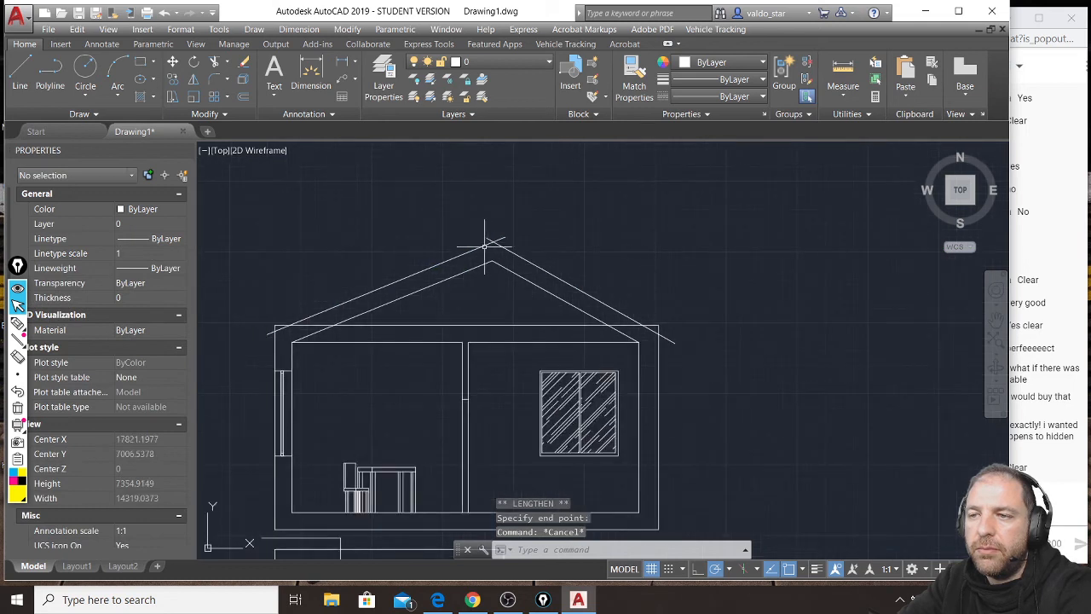
Erase the flat roof line and the flat ceiling lines on both sides of the partition in the copied section.
click(401, 317)
click(419, 347)
click(416, 315)
click(408, 348)
click(509, 329)
click(493, 367)
key(Delete)
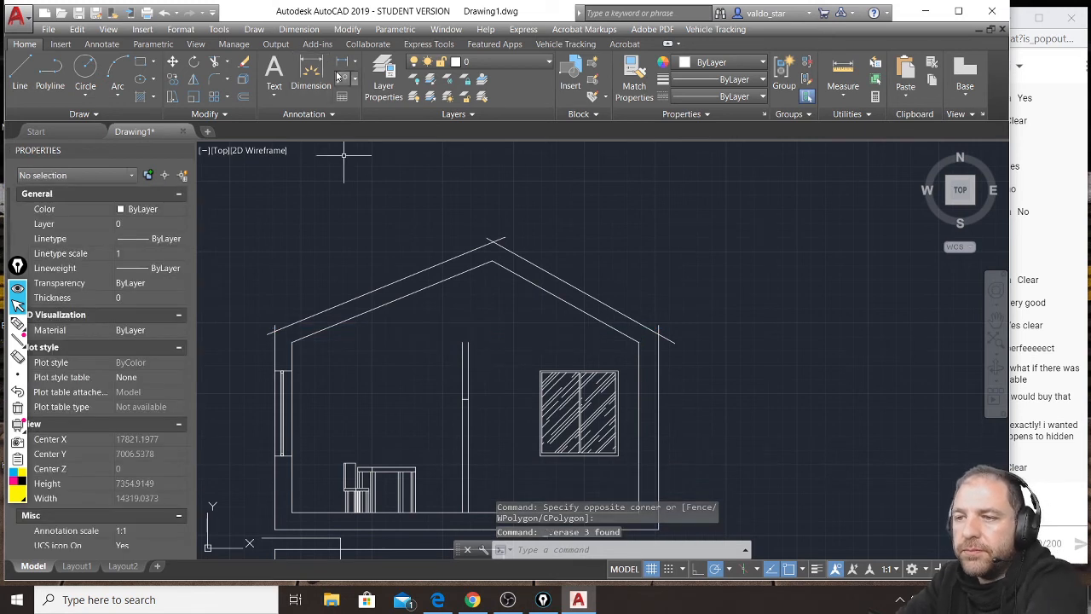
Trim the overshooting line ends at the eaves and ridge, and extend both partition lines up to the inner roof slope.
click(217, 63)
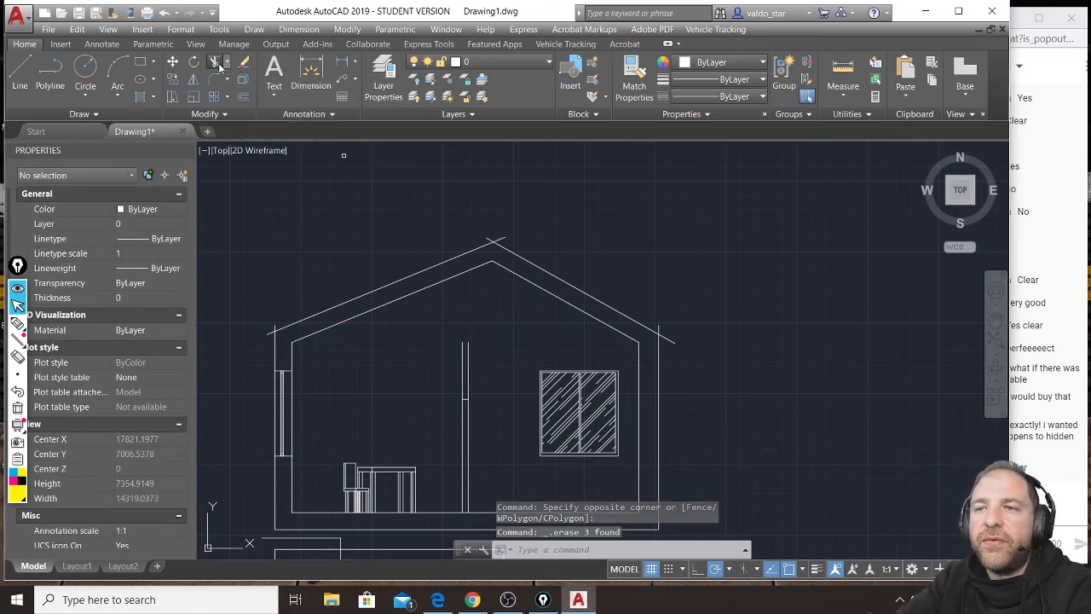
key(Return)
click(277, 326)
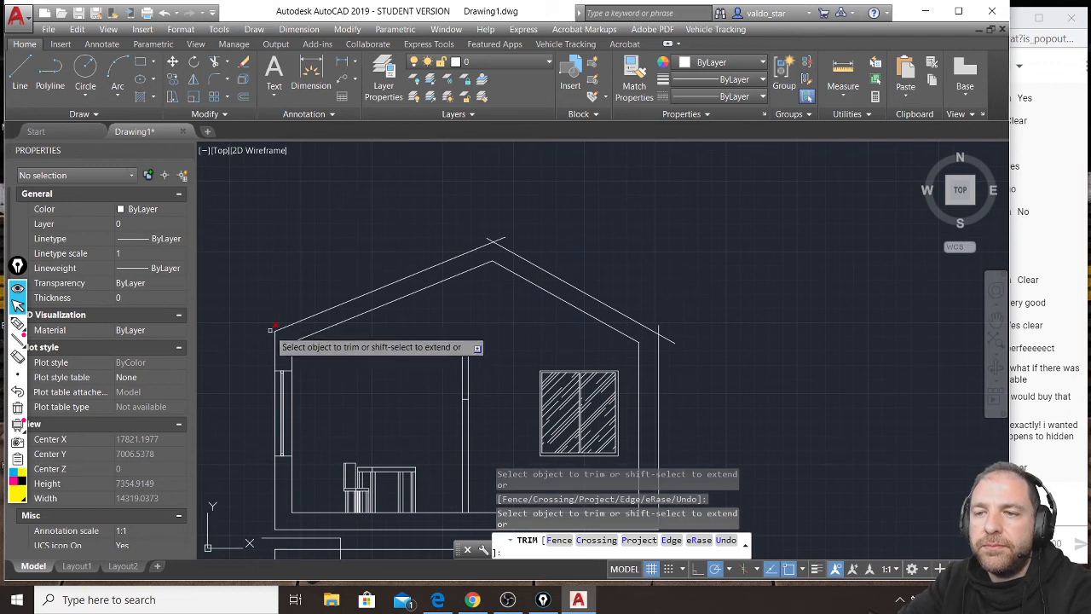
click(488, 236)
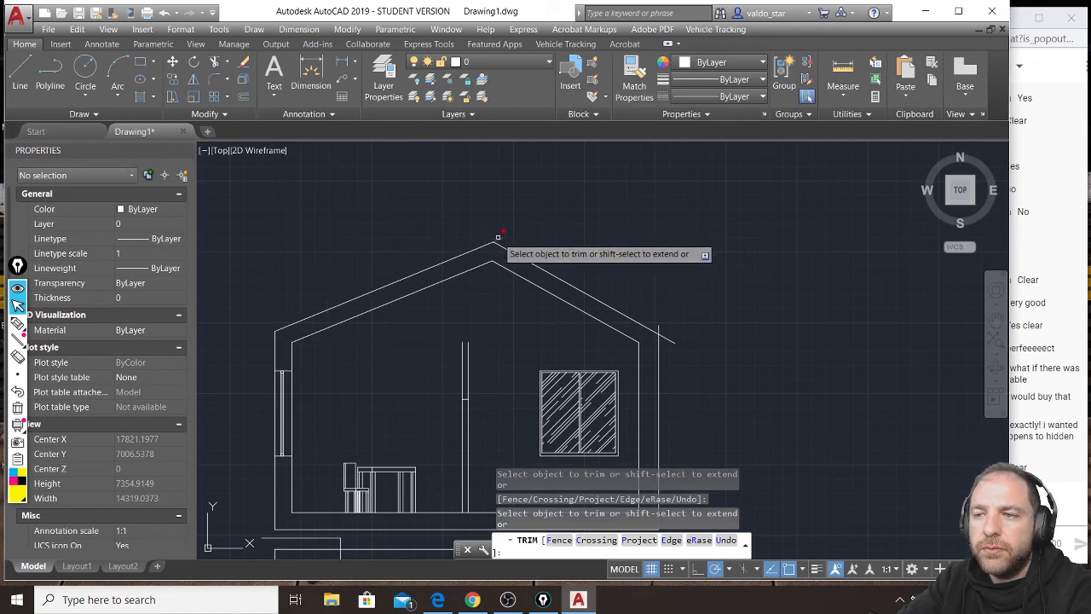
shift+click(487, 329)
shift+click(455, 350)
click(658, 325)
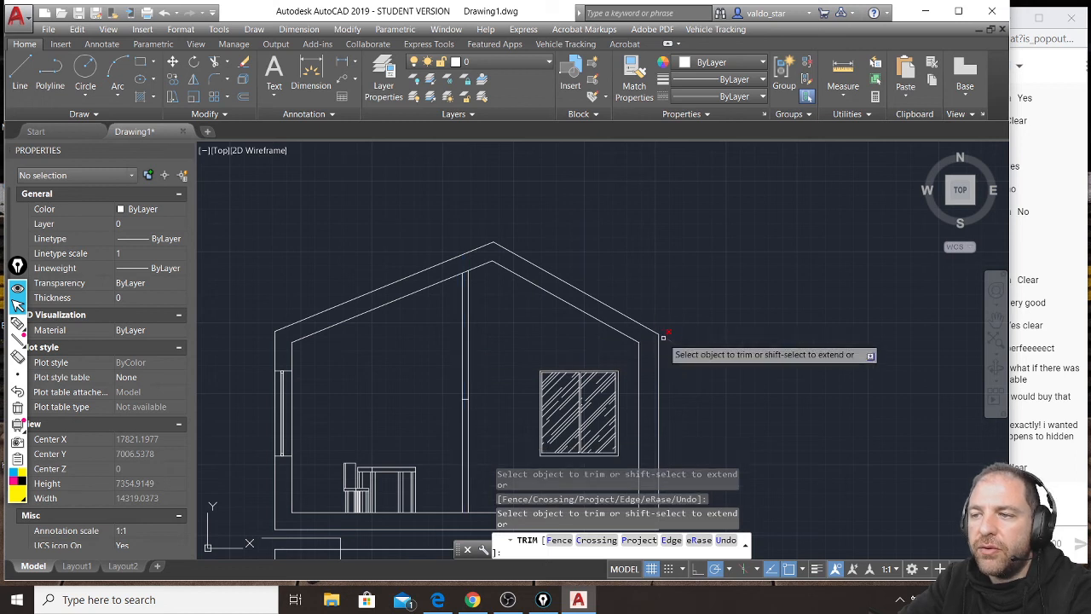
key(Return)
key(Return)
Trim away the short piece of the inner roof line between the two partition lines.
scroll(456, 267, up, 4)
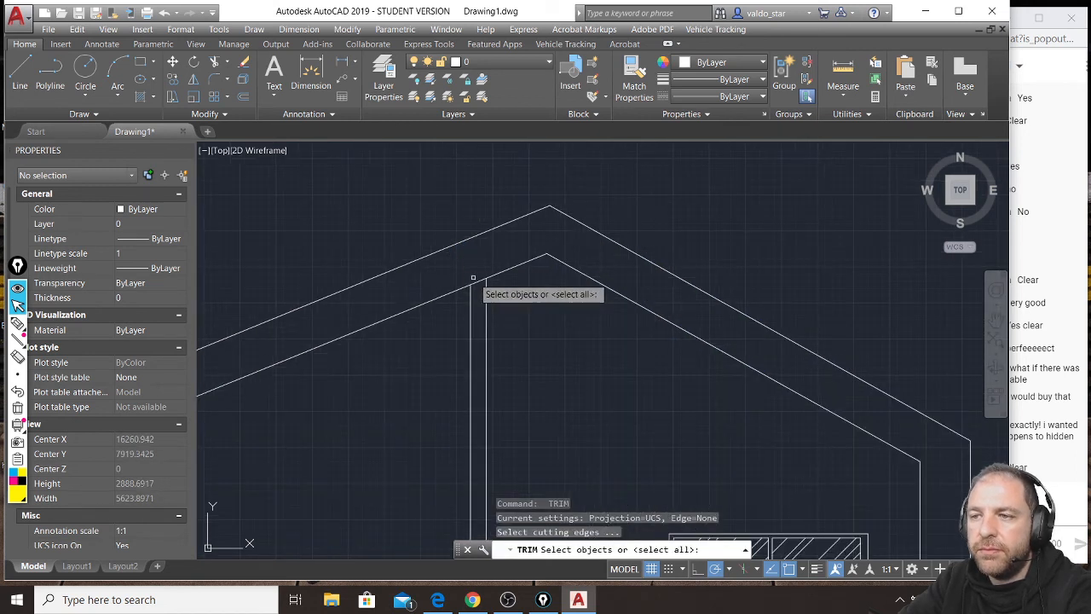
click(480, 282)
click(474, 294)
click(483, 288)
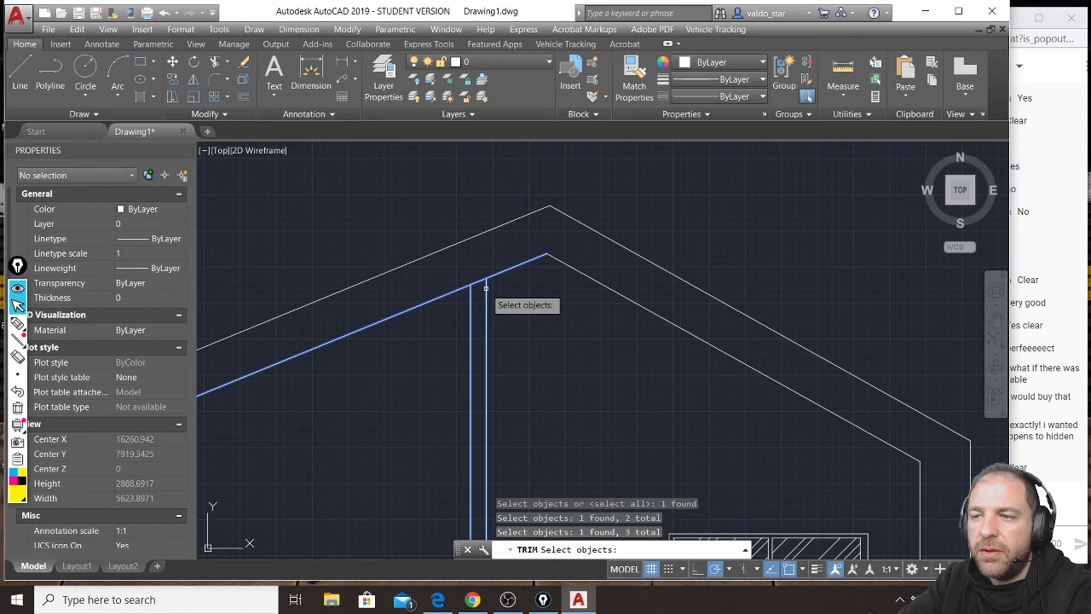
key(Return)
scroll(534, 252, down, 4)
key(Escape)
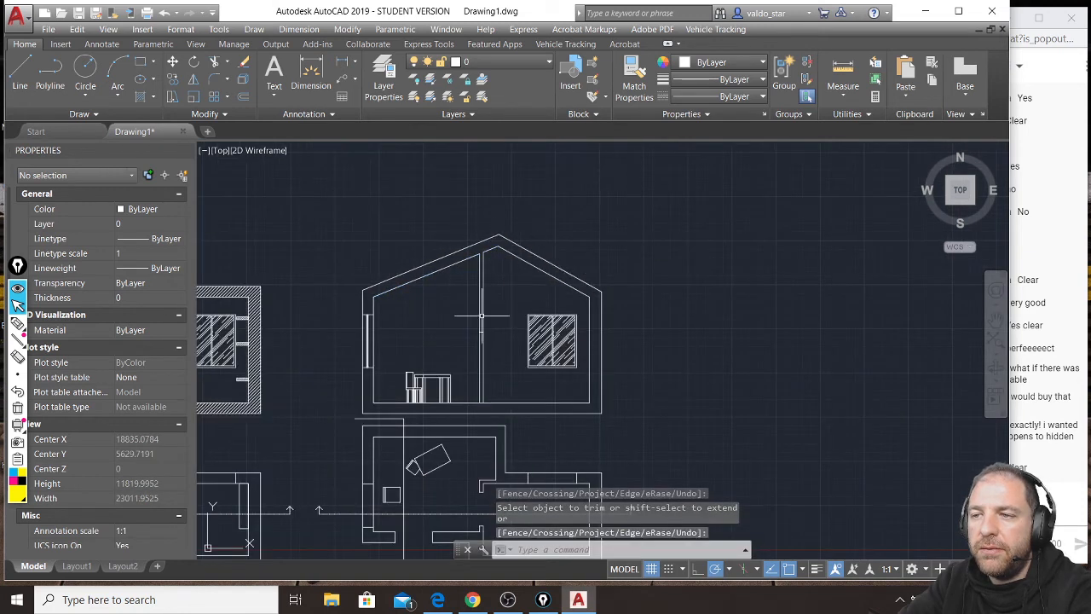
Handwrite "GROUND" over the original floor plan and "1st FLOOR" over the copied floor plan as pen annotations.
middle_drag(534, 253, 618, 225)
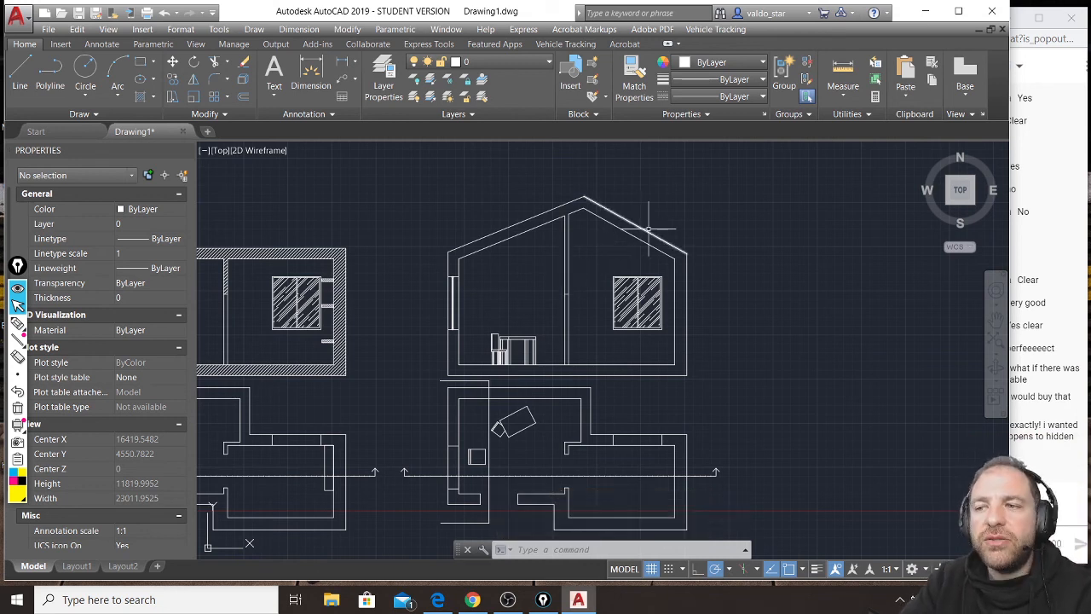
middle_drag(424, 335, 577, 323)
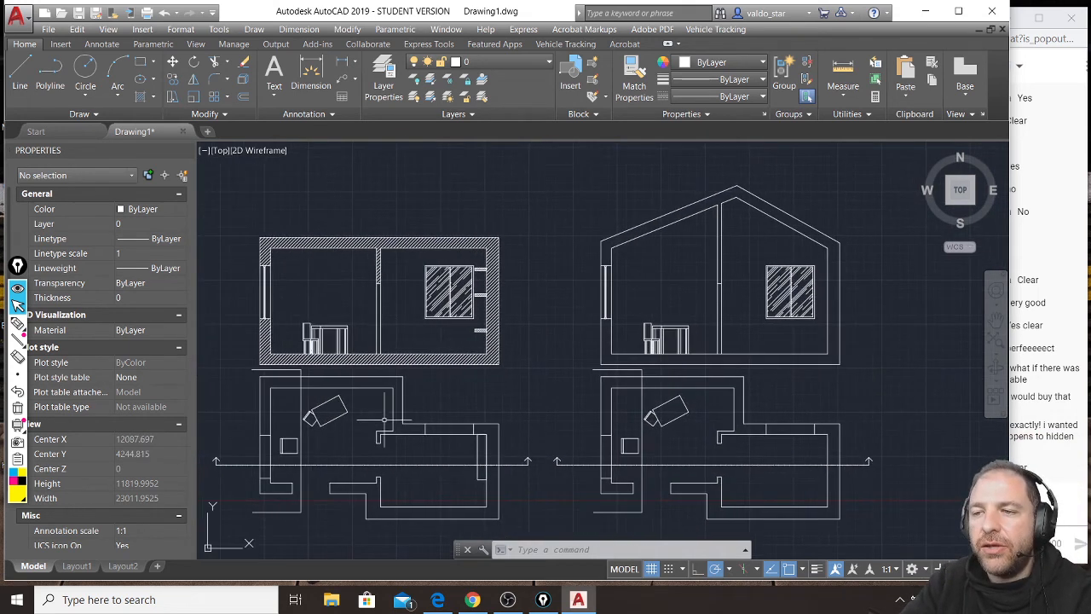
middle_drag(425, 433, 474, 423)
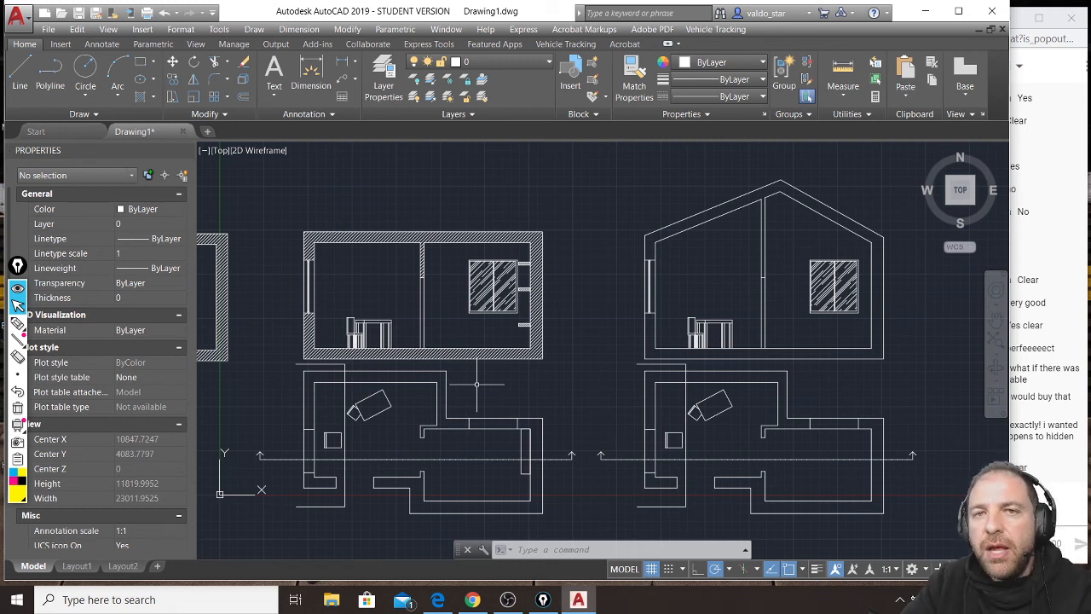
middle_drag(839, 243, 826, 275)
middle_drag(819, 404, 797, 329)
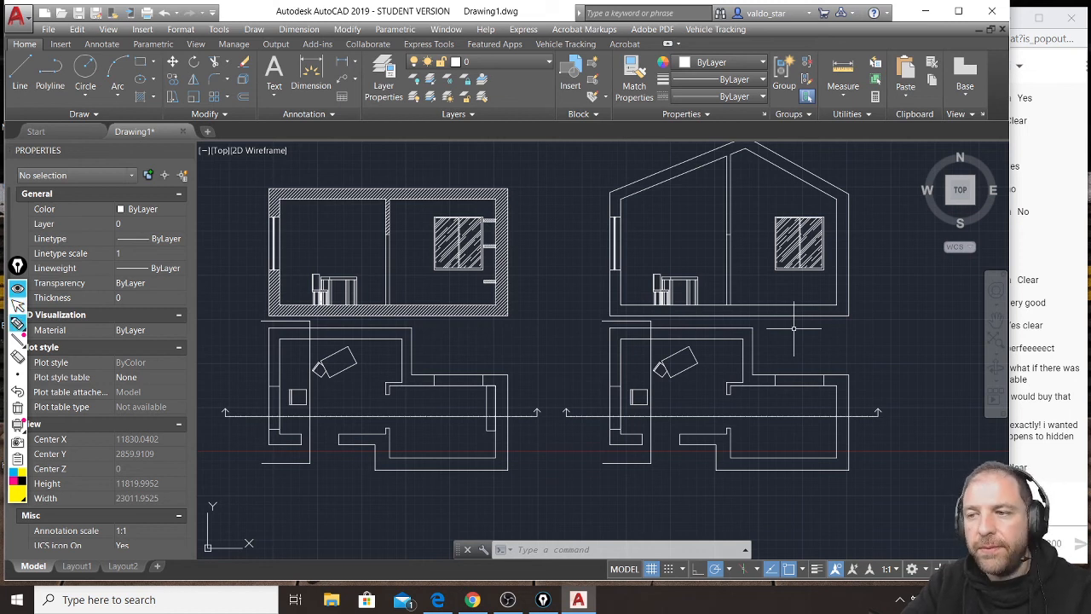
mouse_move(354, 408)
mouse_down()
mouse_move(327, 433)
mouse_move(358, 436)
mouse_up()
mouse_move(365, 439)
mouse_down()
mouse_move(369, 412)
mouse_move(407, 409)
mouse_move(493, 445)
mouse_up()
drag(687, 375, 671, 435)
mouse_move(697, 377)
mouse_down()
mouse_move(680, 399)
mouse_move(713, 401)
mouse_up()
mouse_move(700, 389)
mouse_down()
mouse_move(719, 385)
mouse_move(732, 448)
mouse_up()
mouse_move(726, 408)
mouse_down()
mouse_move(755, 400)
mouse_move(746, 419)
mouse_up()
drag(760, 404, 772, 440)
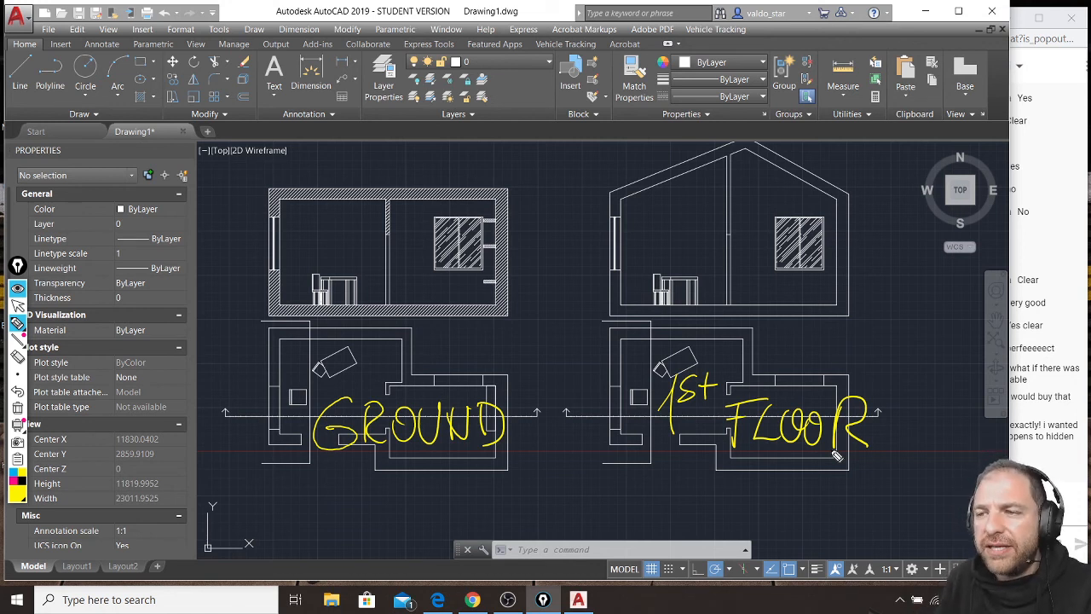
Mark two outer corners of the copied plan, sketch an arrow from it to the ground plan, and clear all pen annotations.
drag(607, 331, 610, 328)
drag(612, 434, 609, 439)
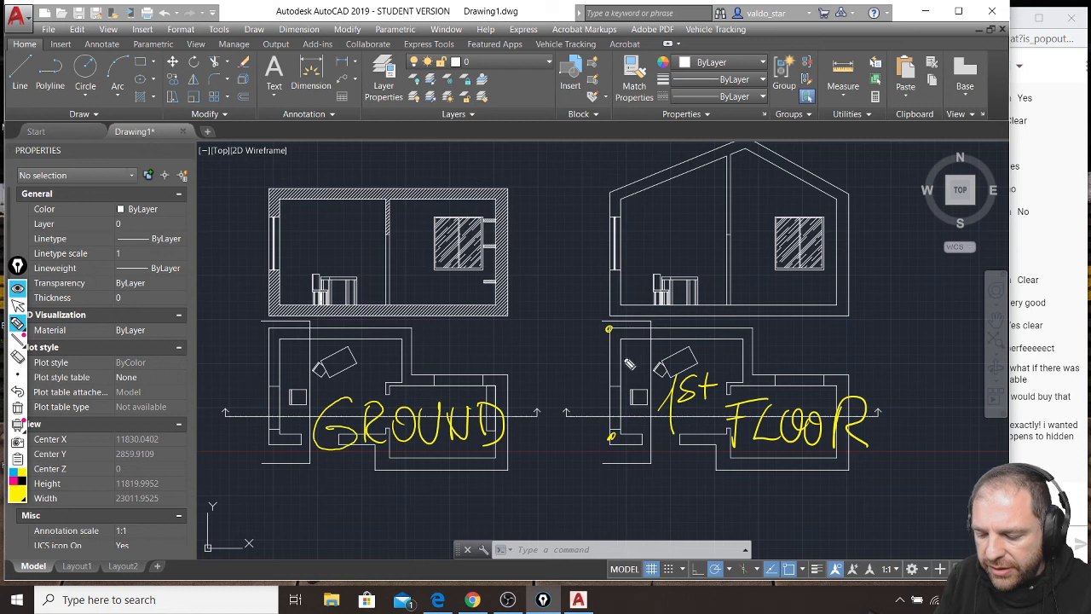
mouse_move(712, 394)
mouse_down()
mouse_move(424, 380)
mouse_move(453, 387)
mouse_up()
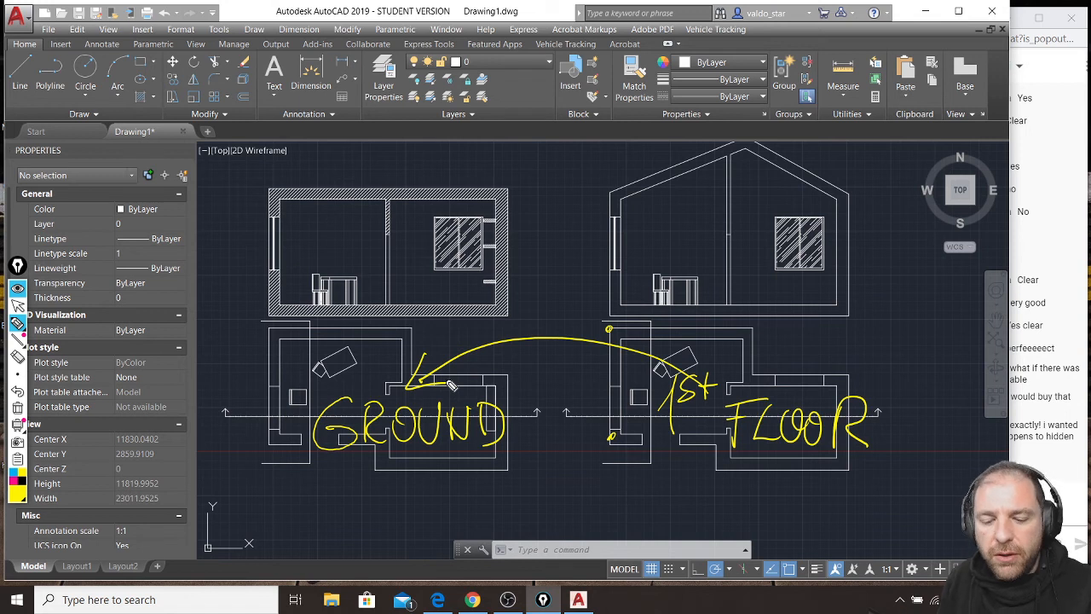
key(ctrl+shift+7)
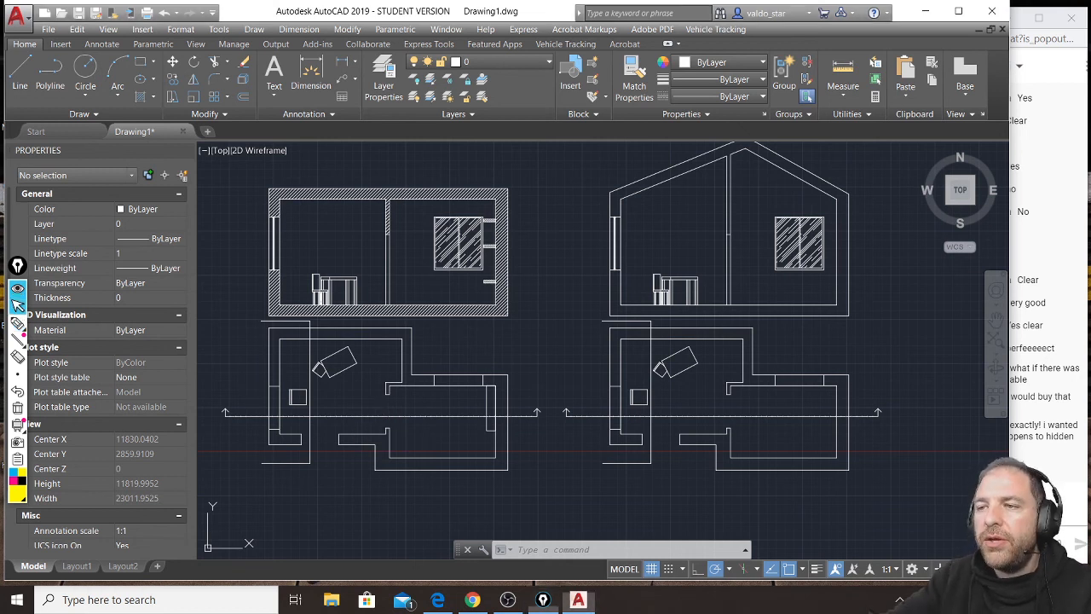
Move the pitched-roof section onto the hatched ground-floor section, placing its lower outer corner on that section's upper outer corner.
scroll(579, 328, down, 2)
click(793, 194)
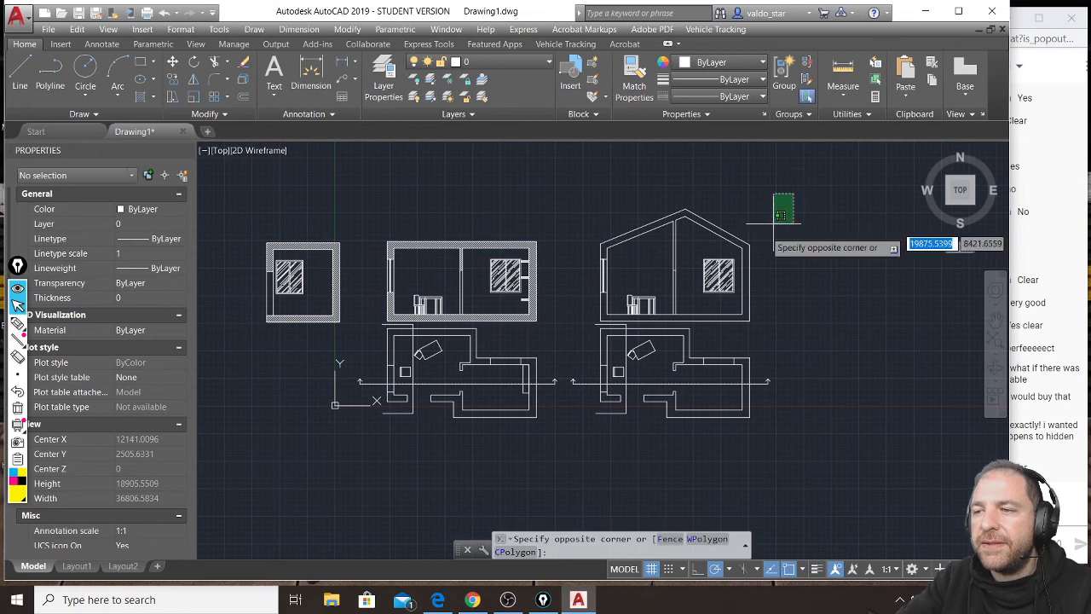
click(587, 315)
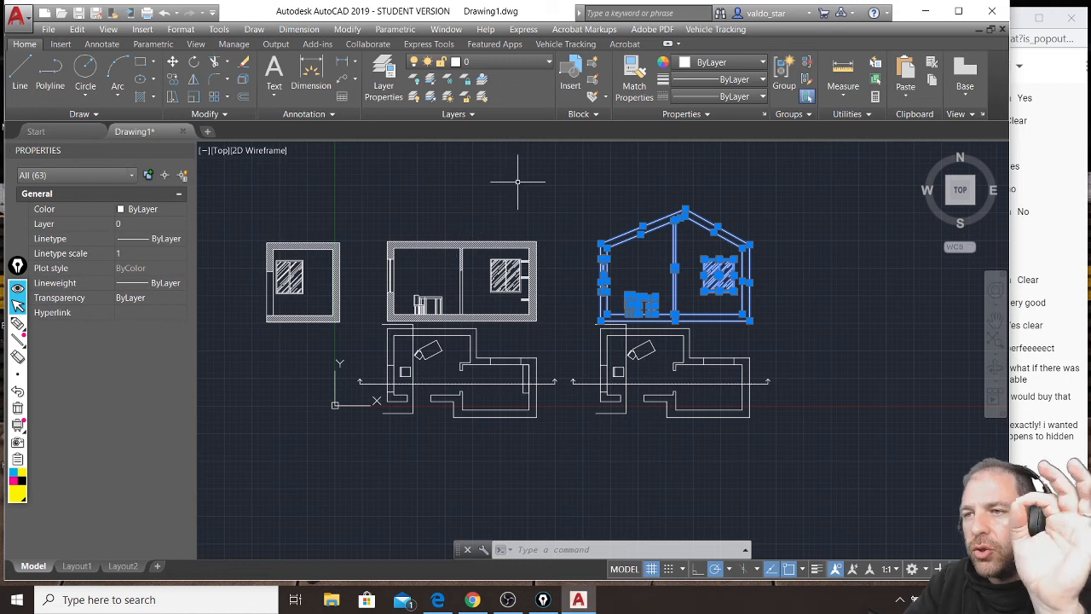
click(173, 64)
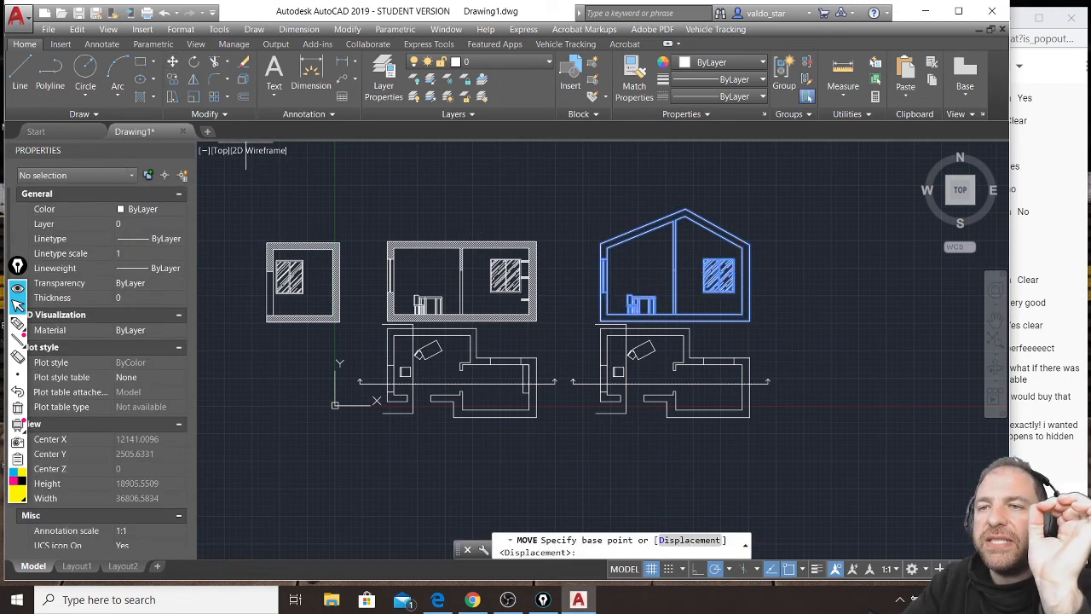
click(750, 321)
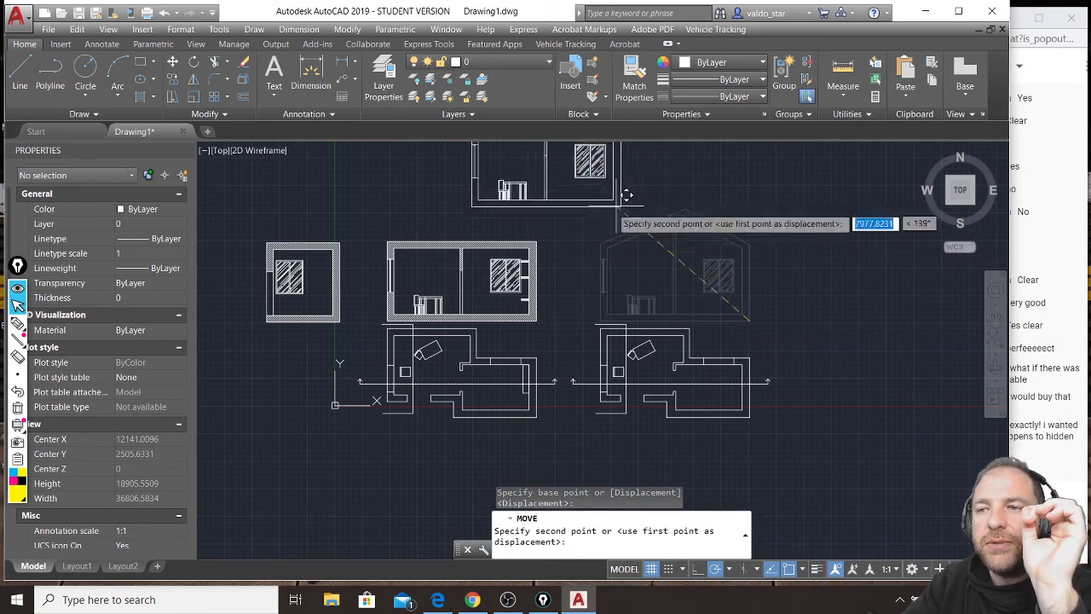
click(546, 221)
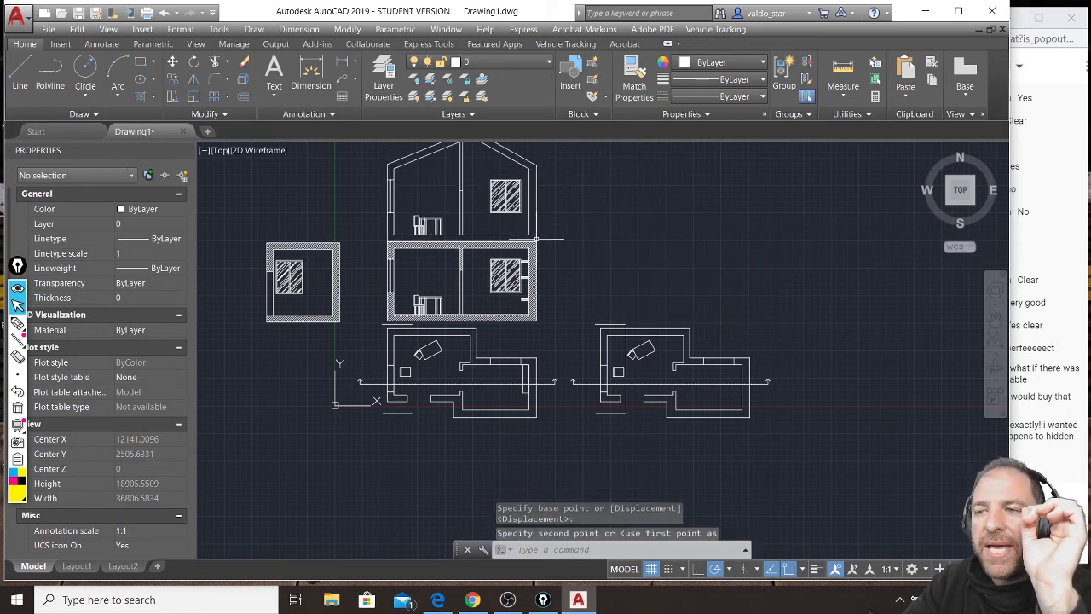
middle_drag(517, 316, 549, 474)
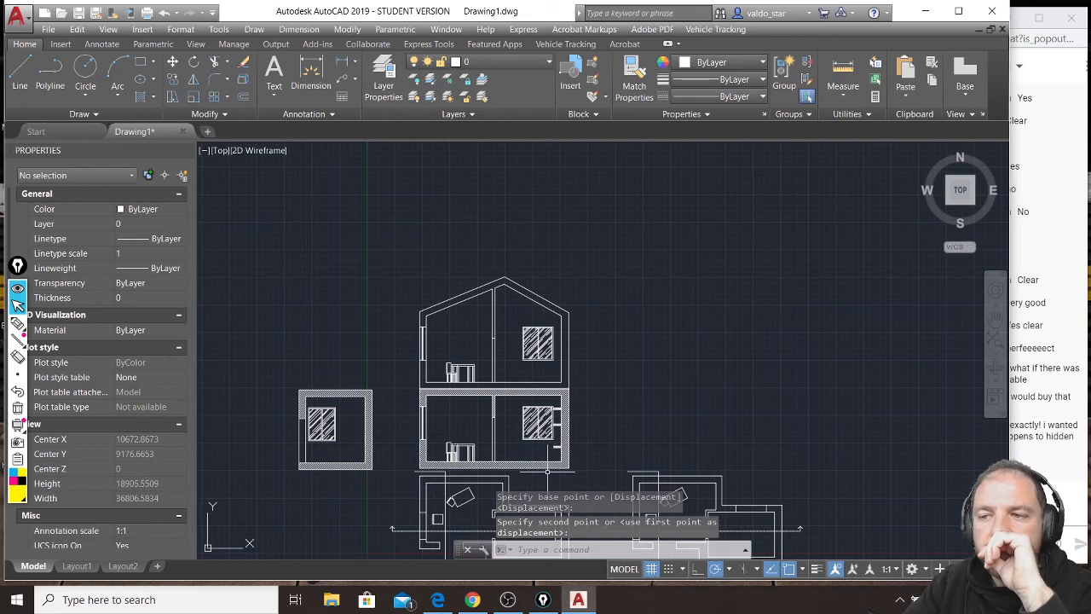
scroll(512, 349, up, 2)
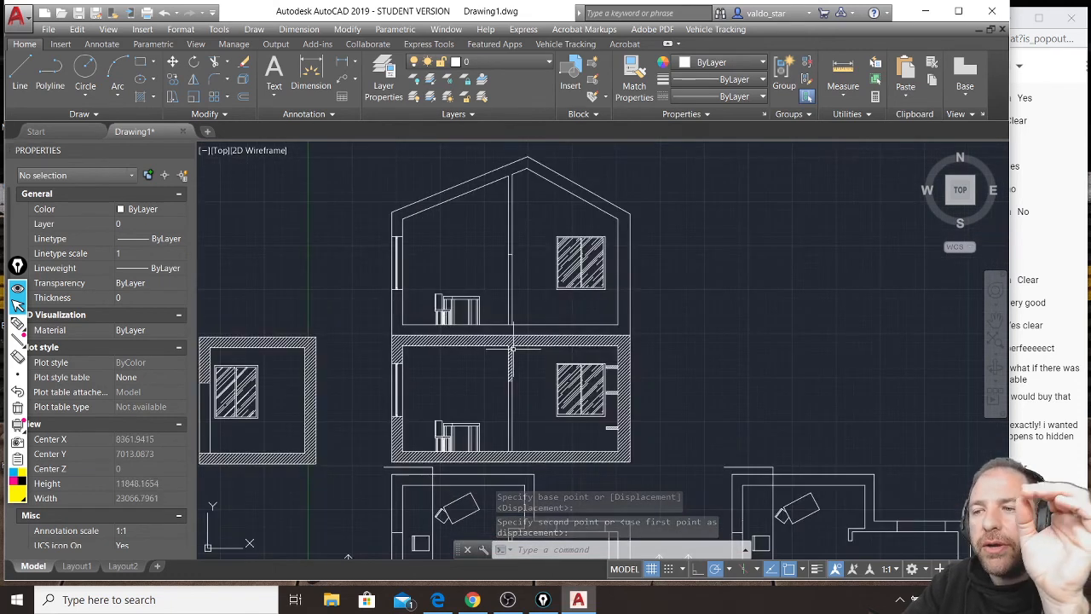
Move the pitched-roof section straight up to leave a gap above the hatched ground-floor section.
scroll(512, 349, up, 2)
key(space)
key(space)
scroll(693, 363, down, 2)
click(748, 324)
click(749, 304)
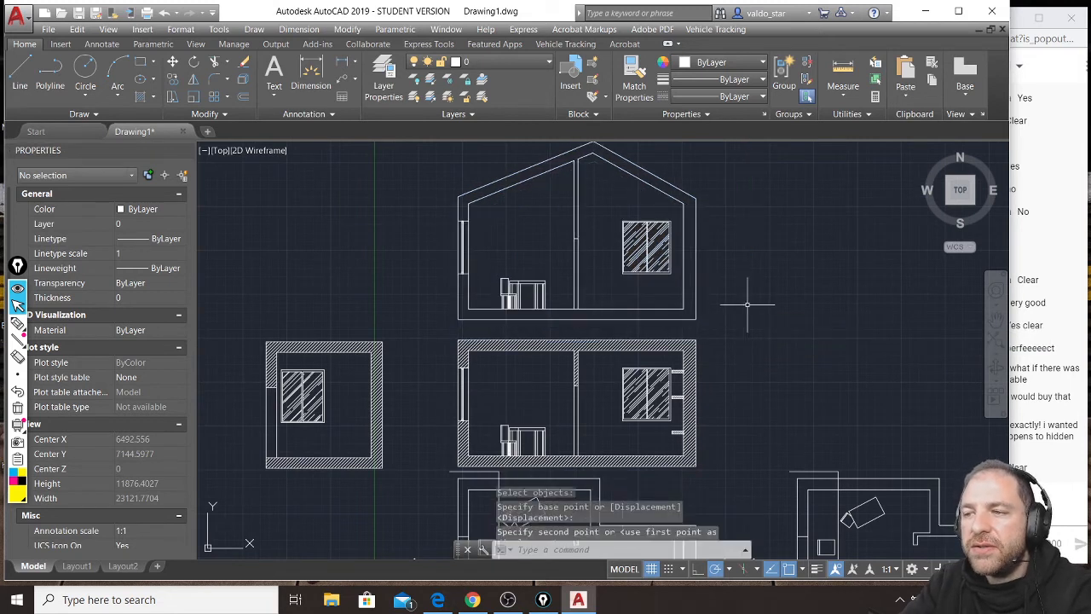
Highlight the ground-floor ceiling slab and the upper section's floor slab in yellow pen, and clear the annotations.
scroll(579, 346, up, 3)
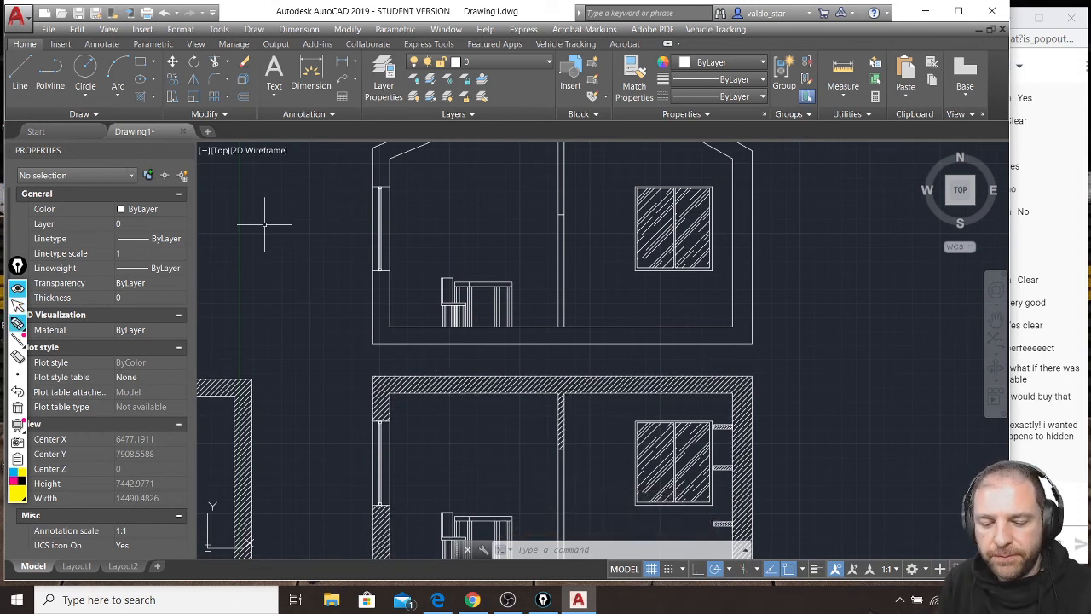
mouse_move(376, 379)
mouse_down()
mouse_move(378, 396)
mouse_move(509, 403)
mouse_move(752, 390)
mouse_move(352, 393)
mouse_up()
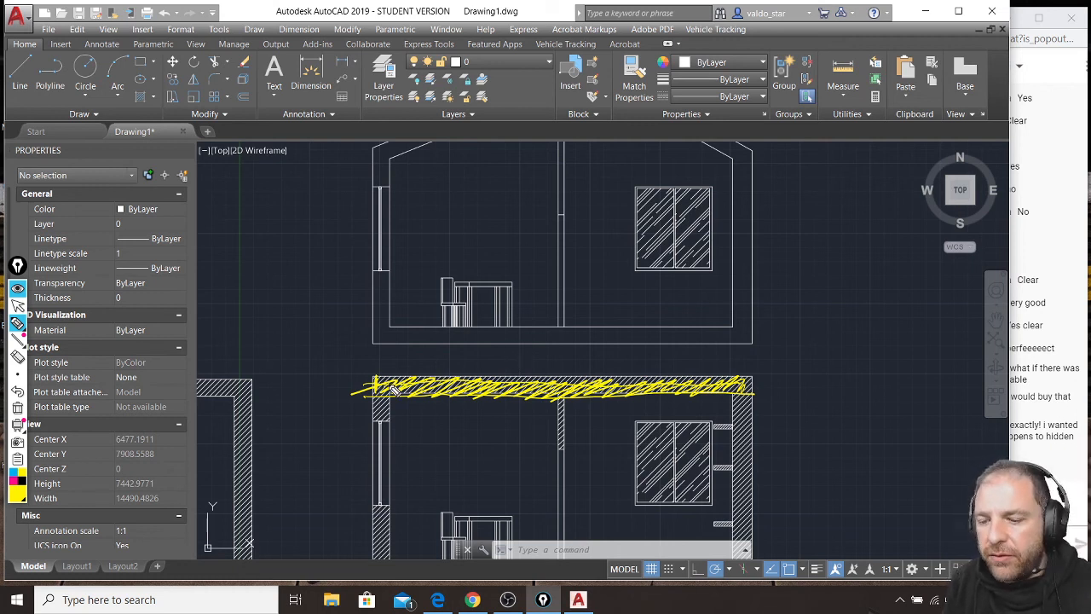
mouse_move(414, 336)
mouse_down()
mouse_move(383, 335)
mouse_move(537, 345)
mouse_move(618, 336)
mouse_move(637, 352)
mouse_move(744, 340)
mouse_up()
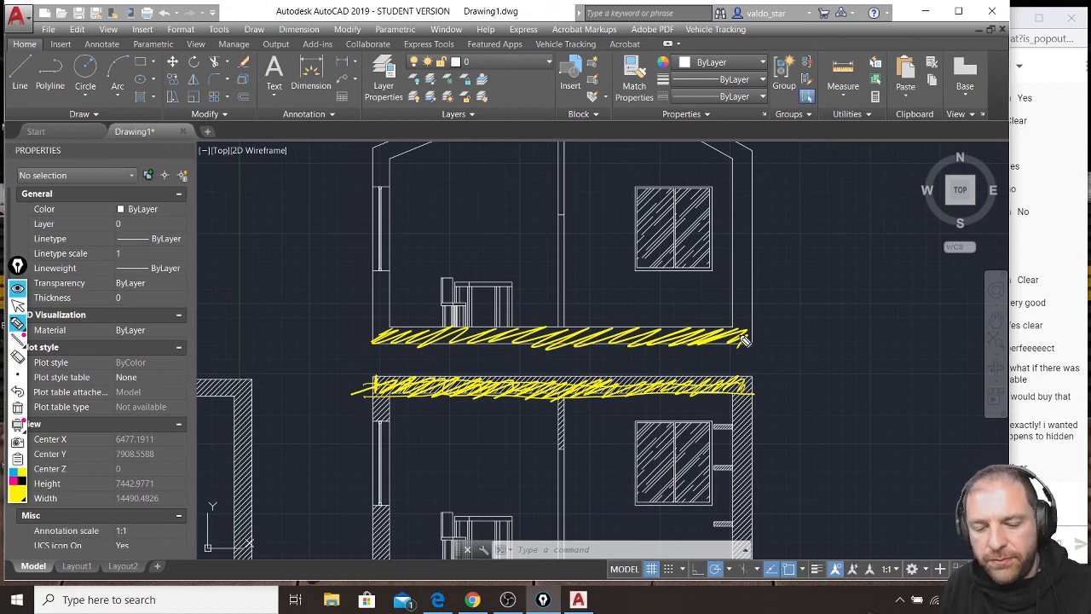
key(ctrl+shift+7)
Trace the top edges of the upper section's floor slab and the ground-floor ceiling slab in magenta pen.
click(15, 482)
drag(394, 327, 404, 328)
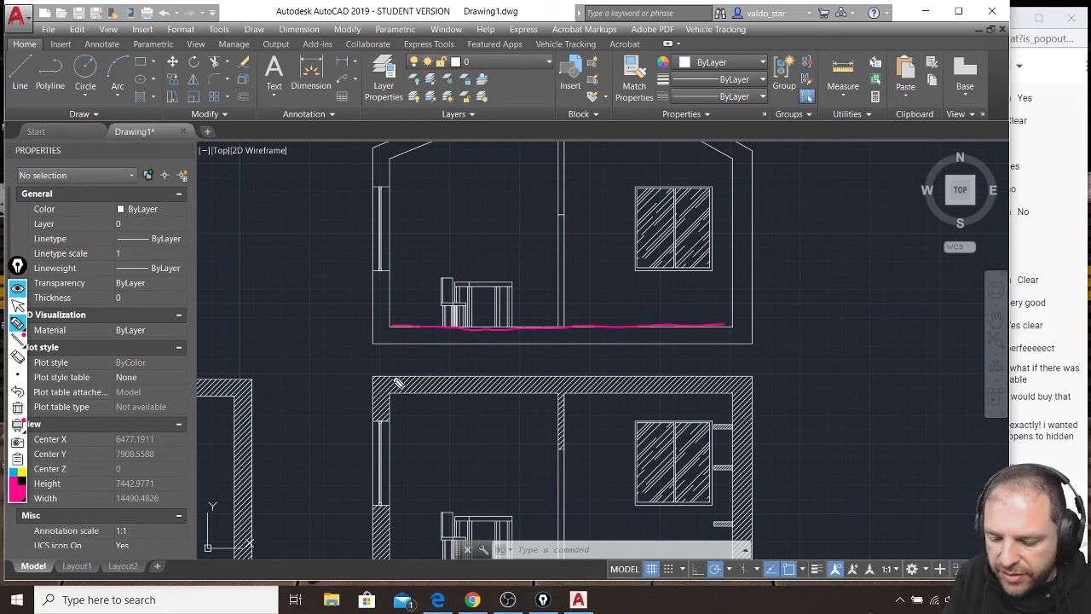
drag(437, 383, 627, 382)
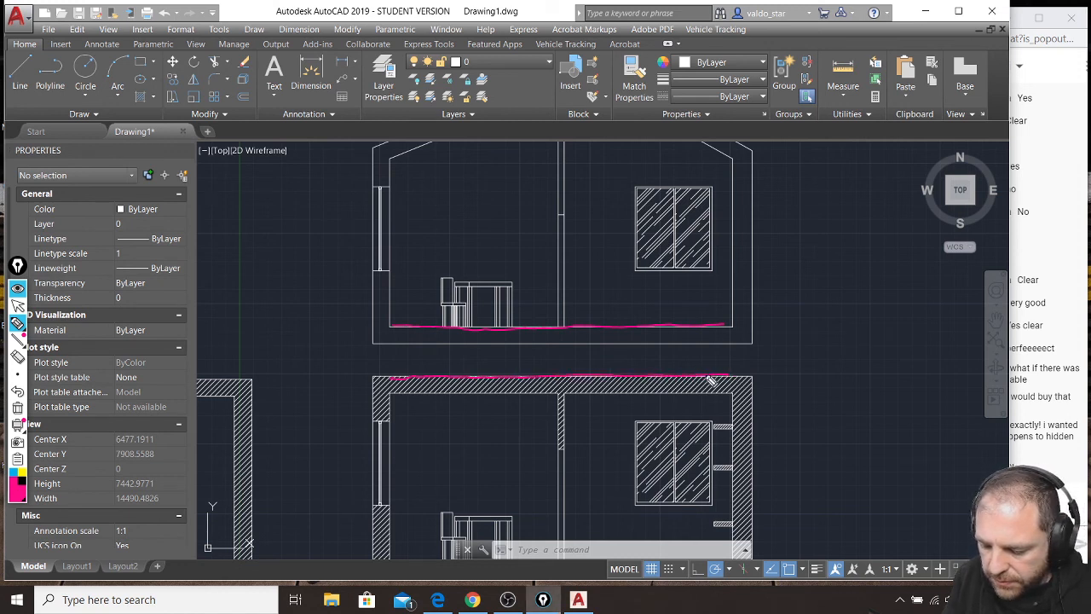
Trace the bottom edges of both slabs in blue pen, and clear all pen annotations.
click(16, 481)
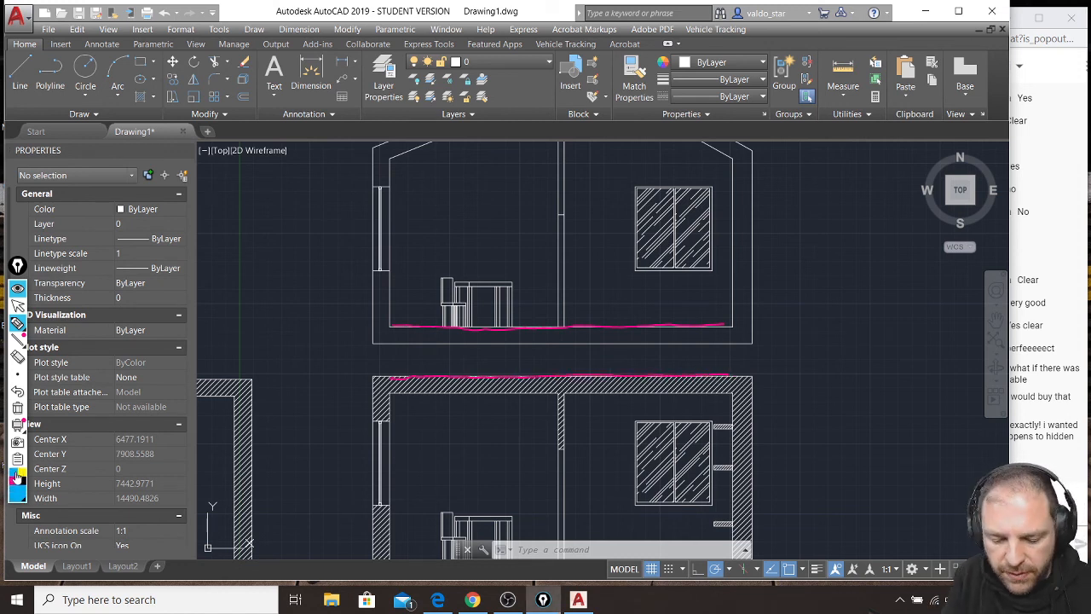
drag(403, 352, 714, 345)
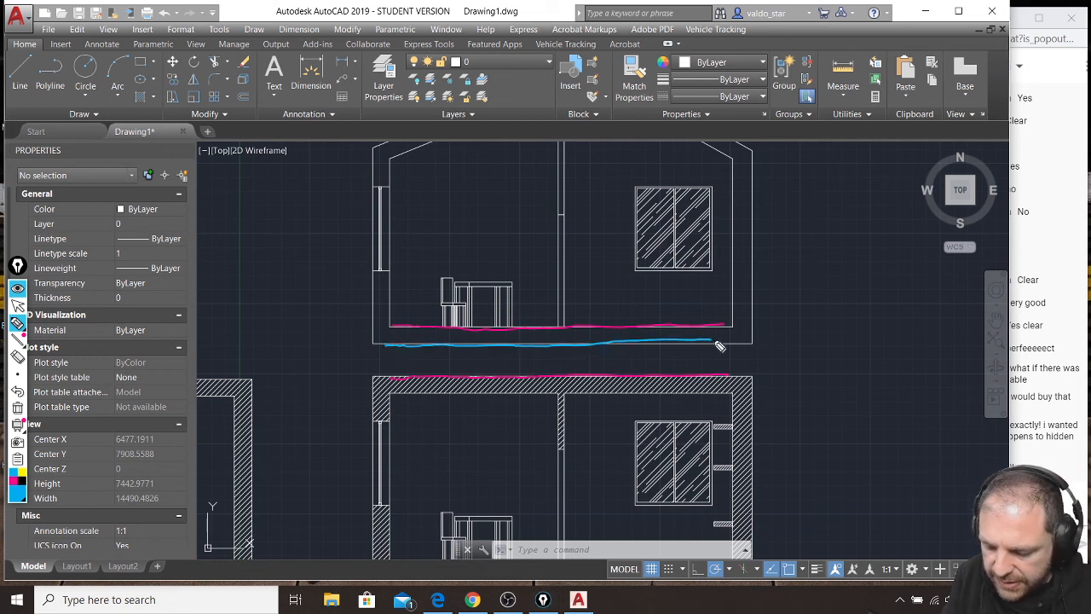
drag(398, 400, 402, 402)
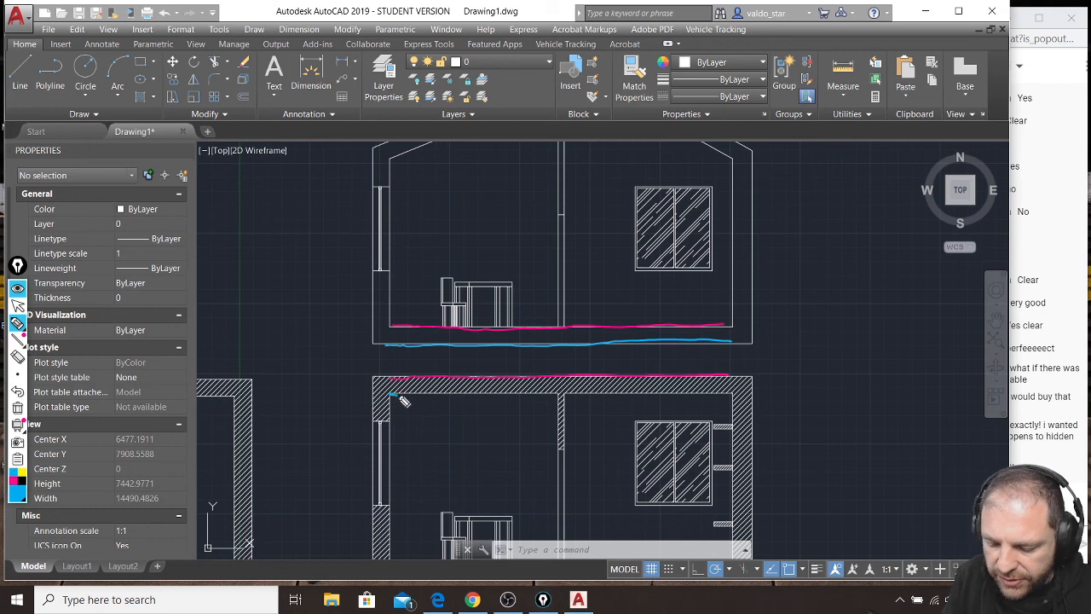
mouse_move(512, 400)
mouse_down()
mouse_move(727, 399)
mouse_move(719, 403)
mouse_up()
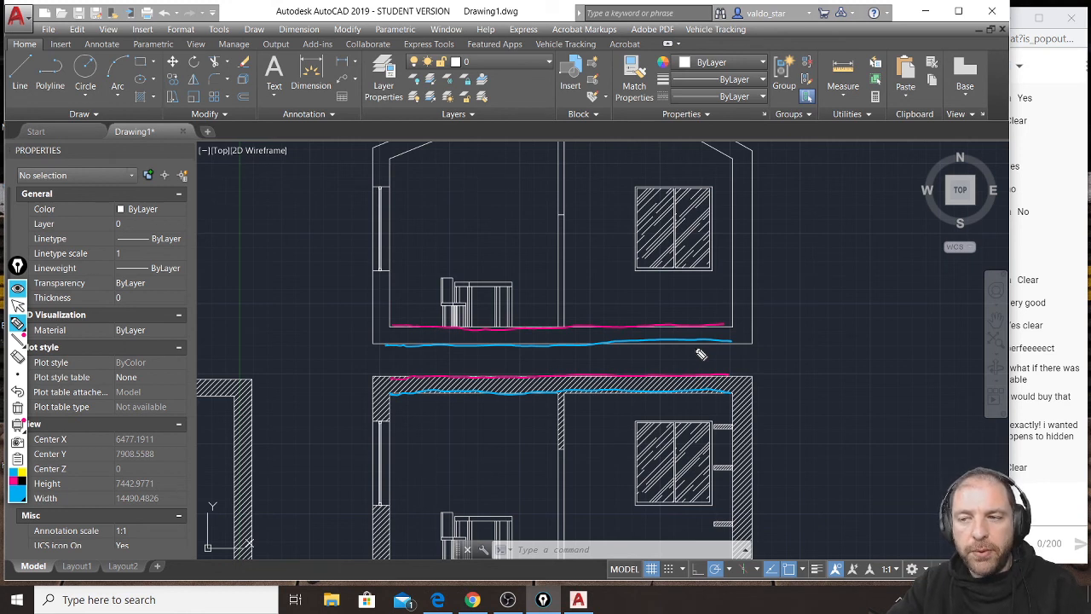
key(ctrl+shift+7)
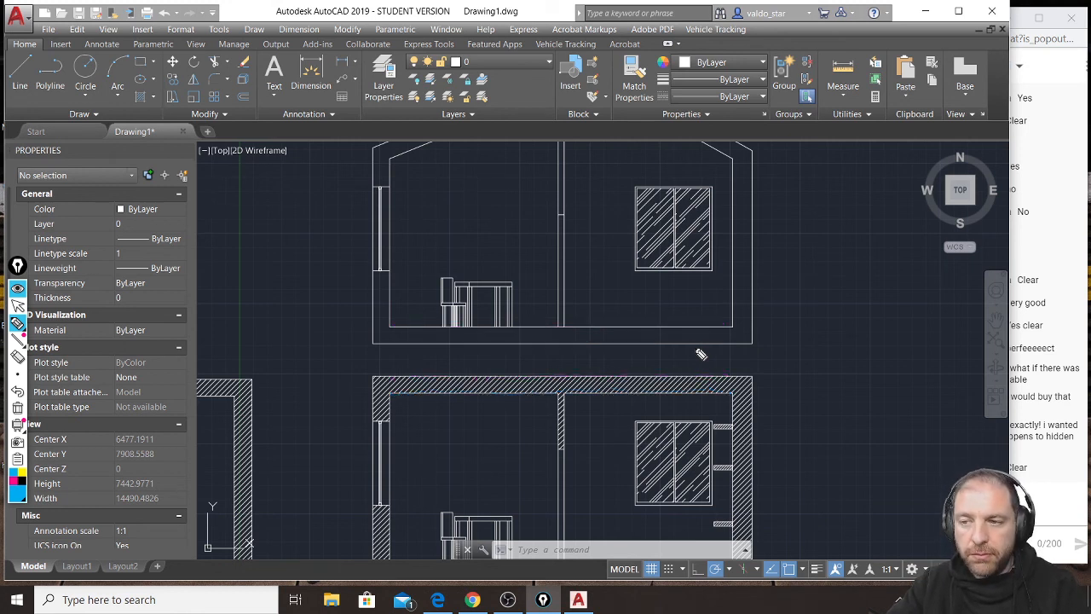
Leave pen annotation mode and delete the wall hatch of the ground-floor section.
key(ctrl+shift+1)
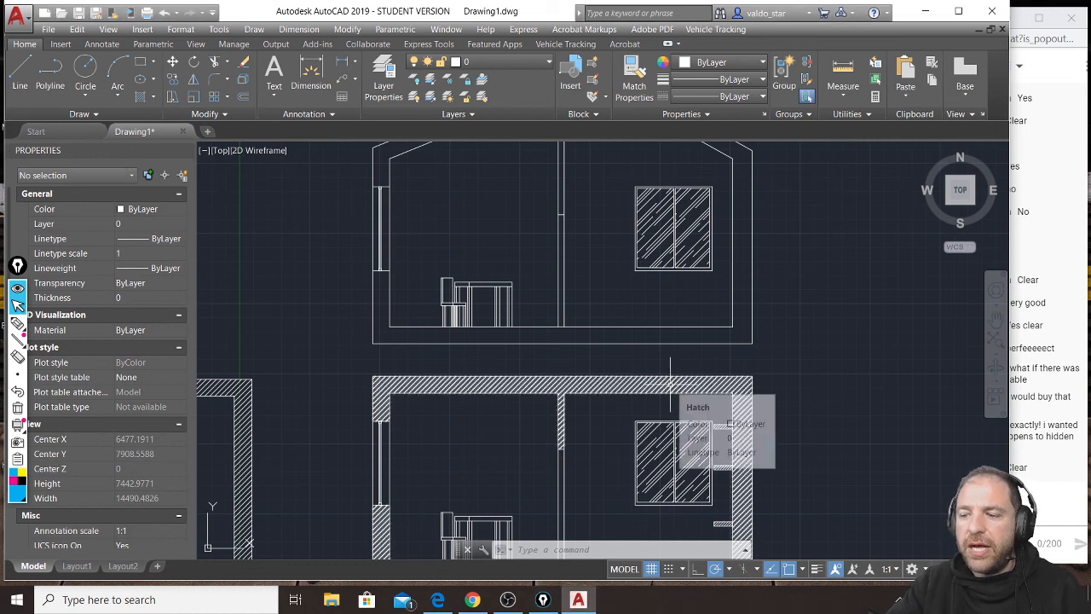
click(697, 381)
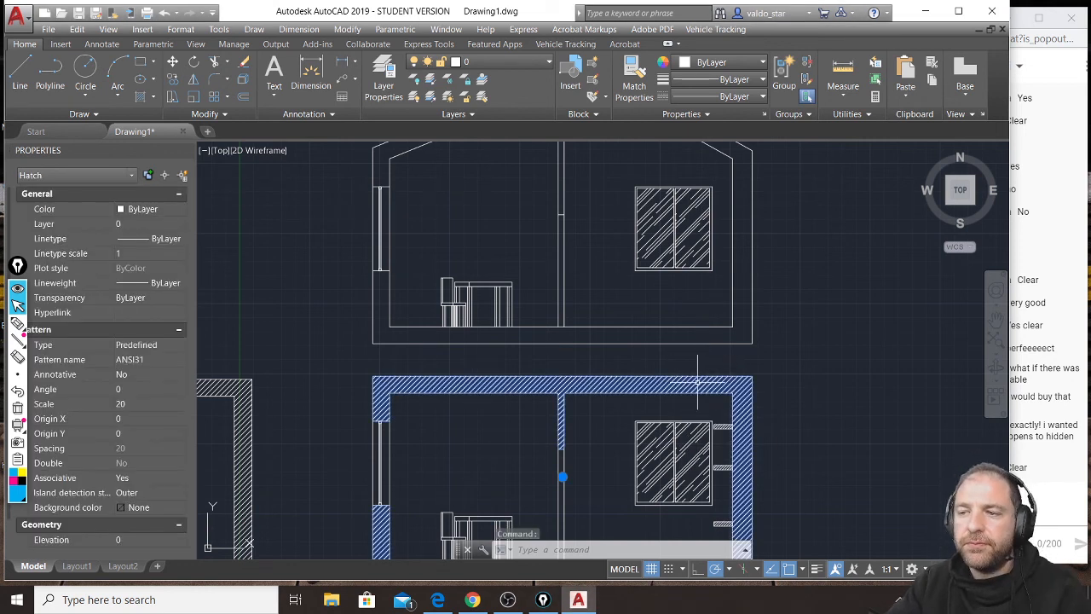
key(Delete)
Move the pitched-roof section straight down from its inner floor corner to the ground-floor section's top line so the two slabs overlap.
scroll(697, 381, down, 4)
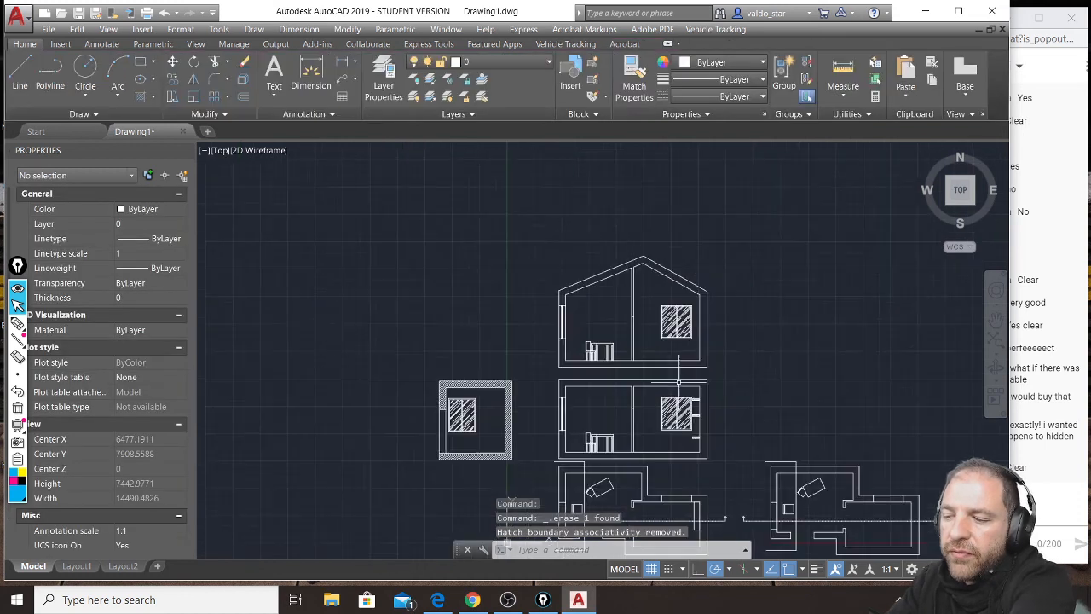
click(744, 241)
click(547, 370)
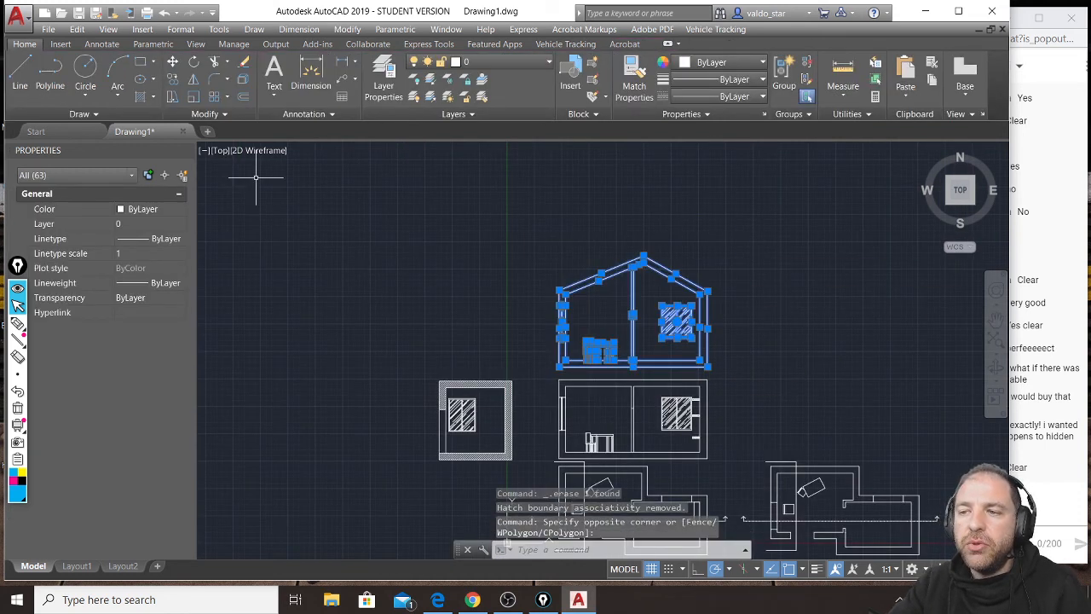
click(172, 62)
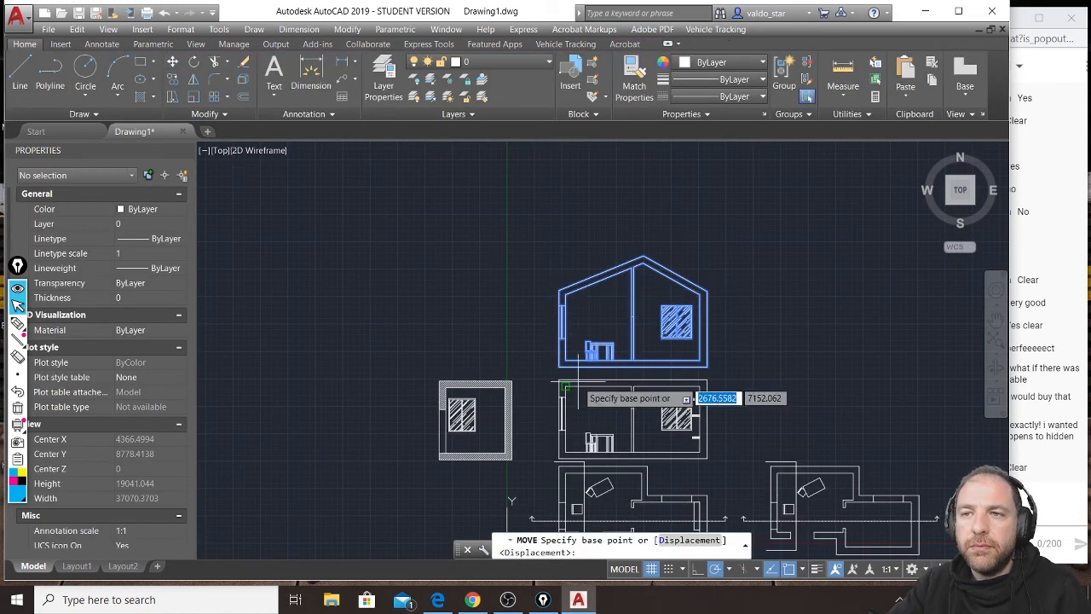
scroll(578, 380, up, 4)
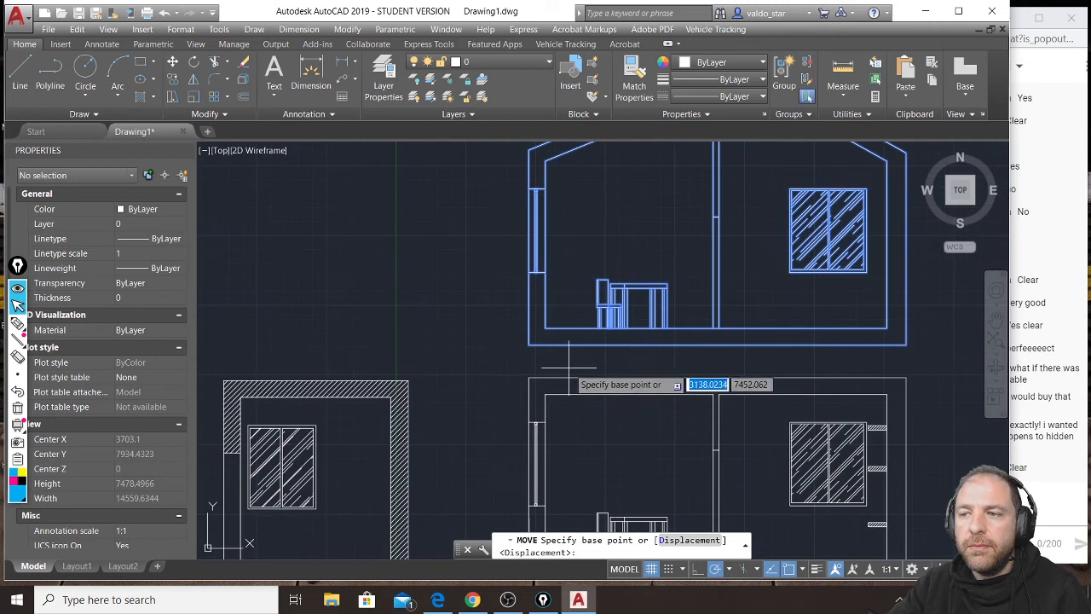
click(546, 327)
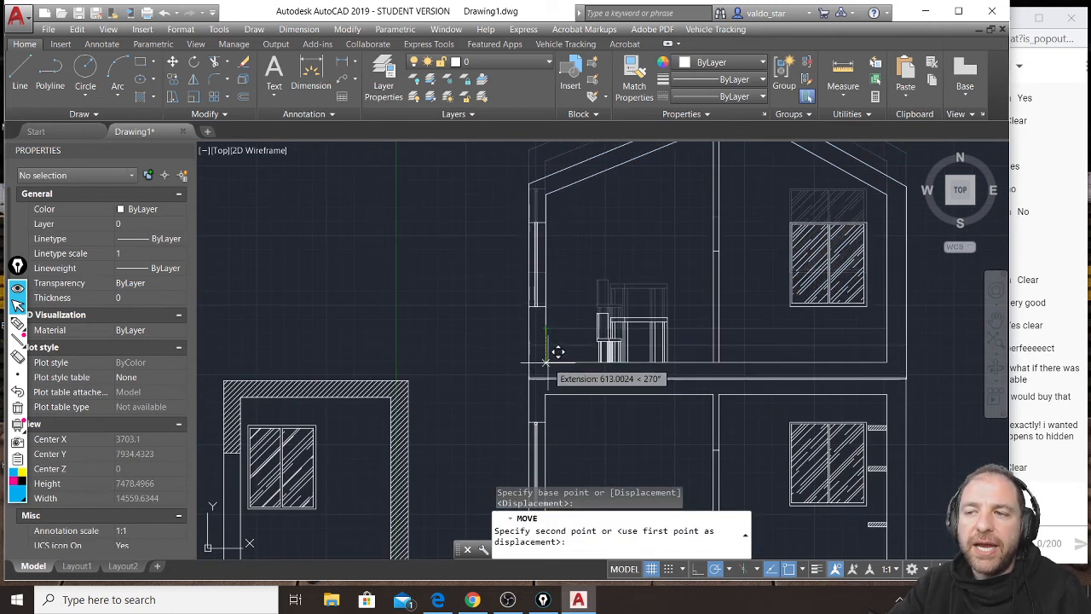
click(545, 376)
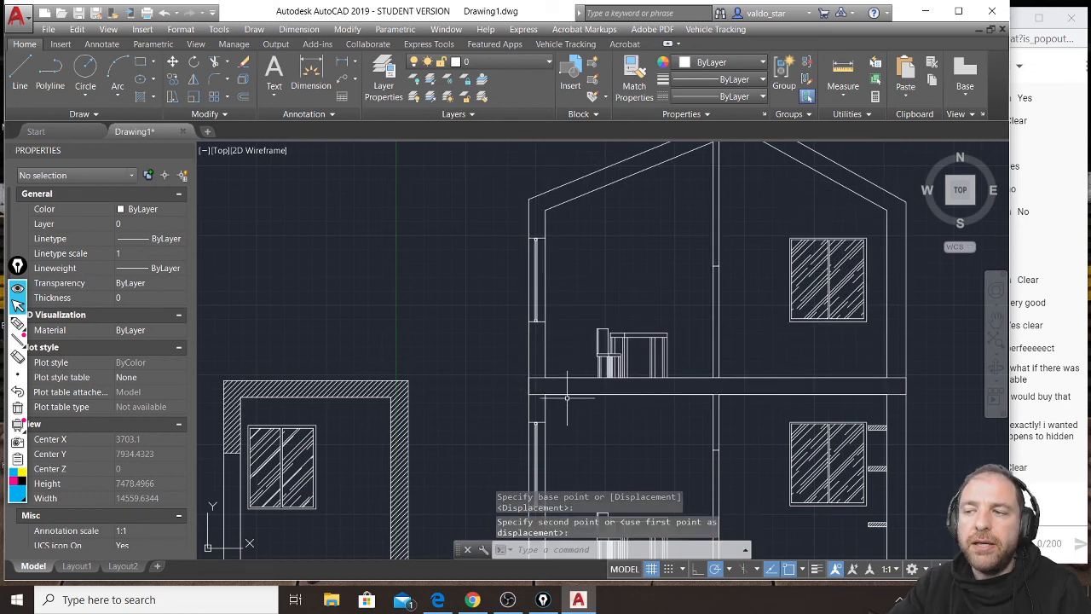
Delete the two full-width horizontal lines along the overlapping slab between the floors.
click(546, 385)
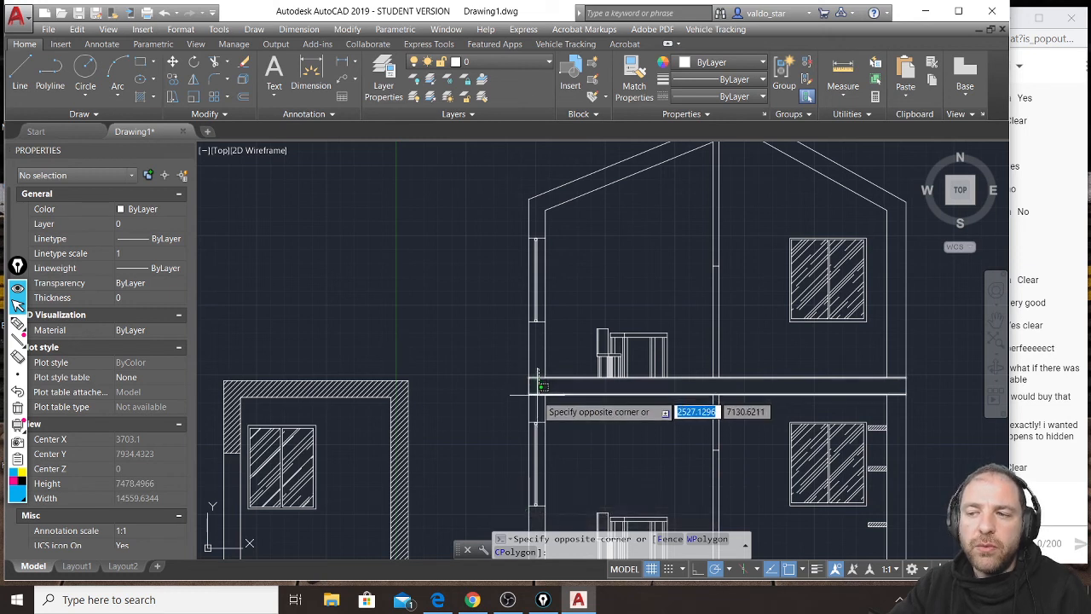
click(538, 391)
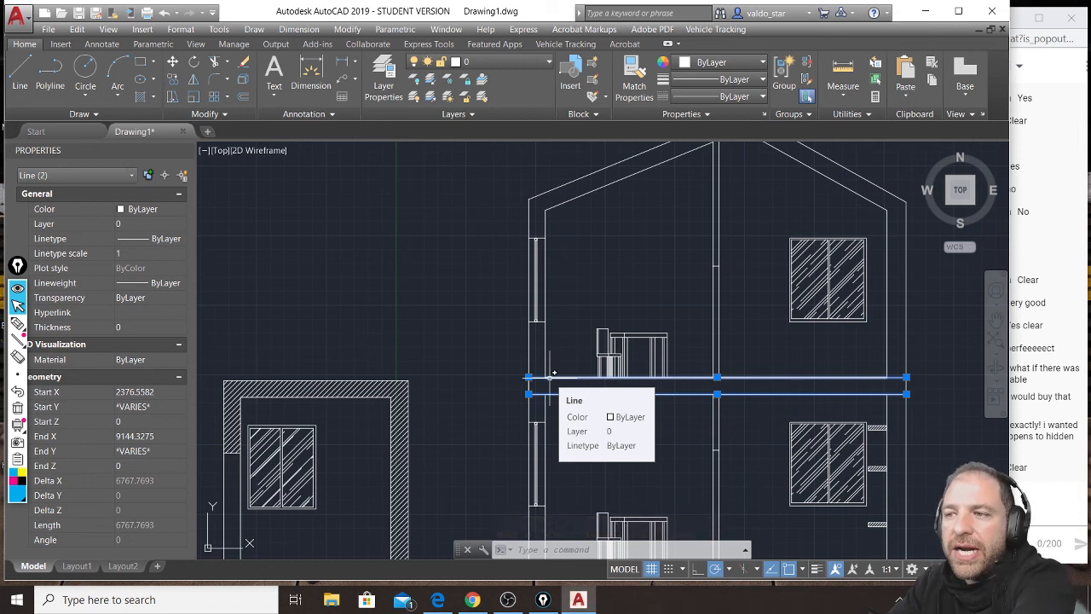
key(Delete)
scroll(549, 378, down, 3)
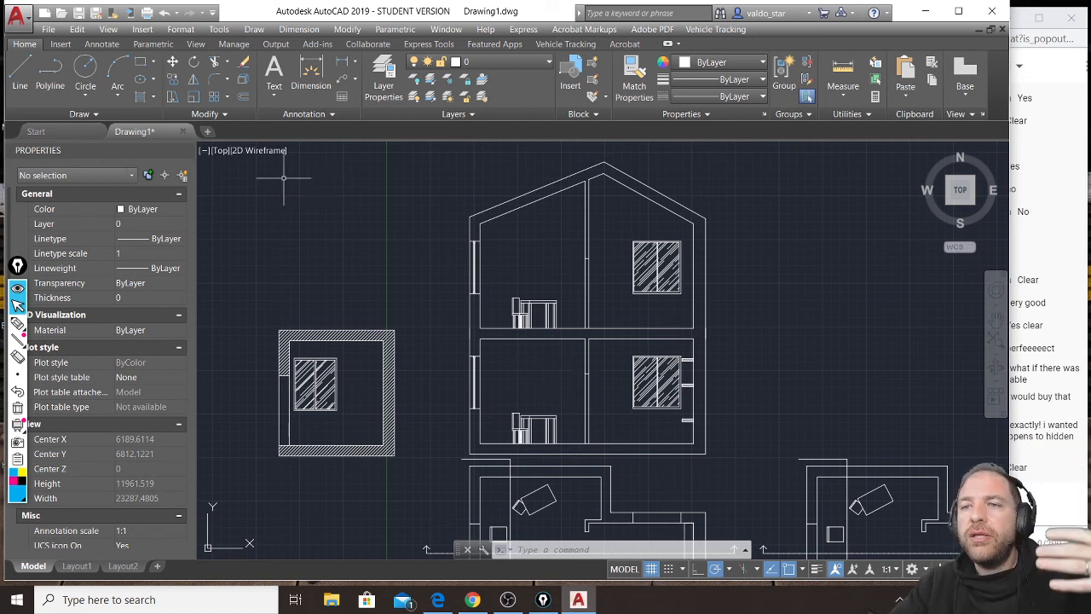
Hatch the walls, slabs and roof of the combined two-storey section with ANSI31 at angle 0 and scale 20.
click(143, 97)
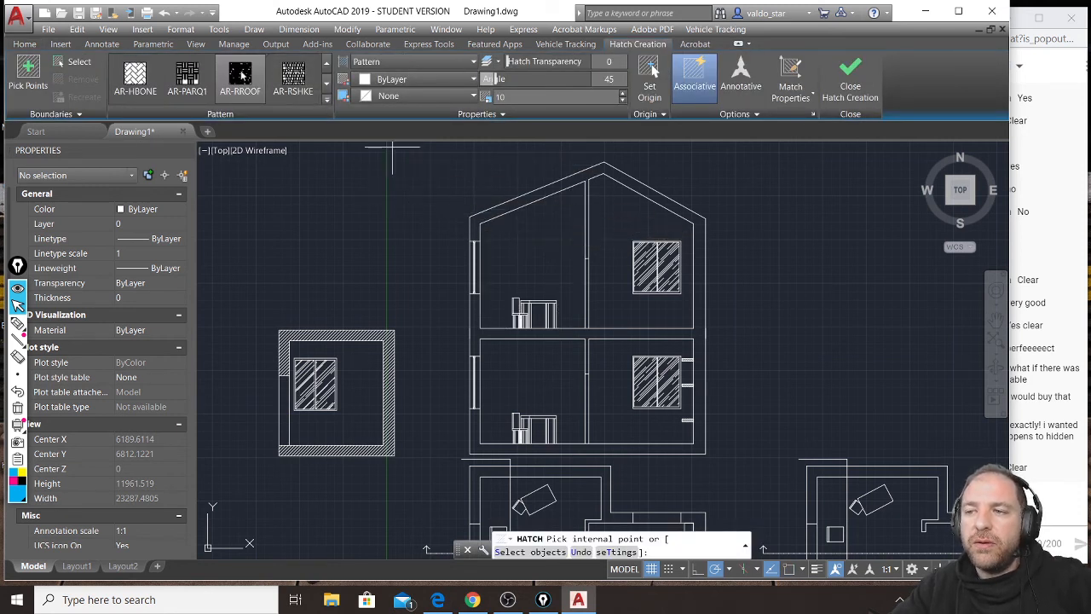
scroll(243, 85, up, 4)
click(248, 85)
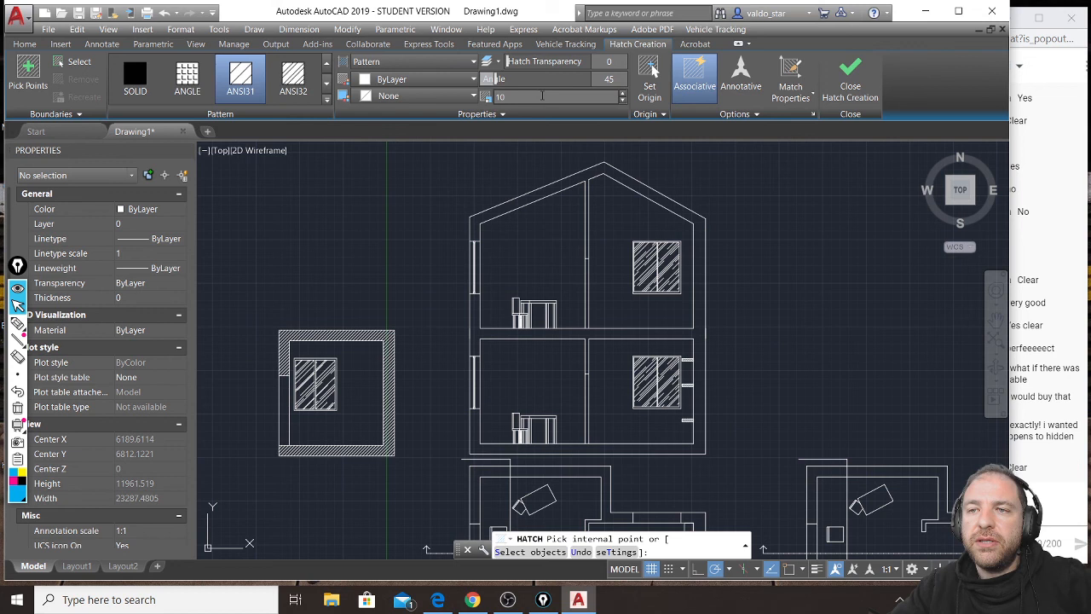
drag(495, 79, 471, 79)
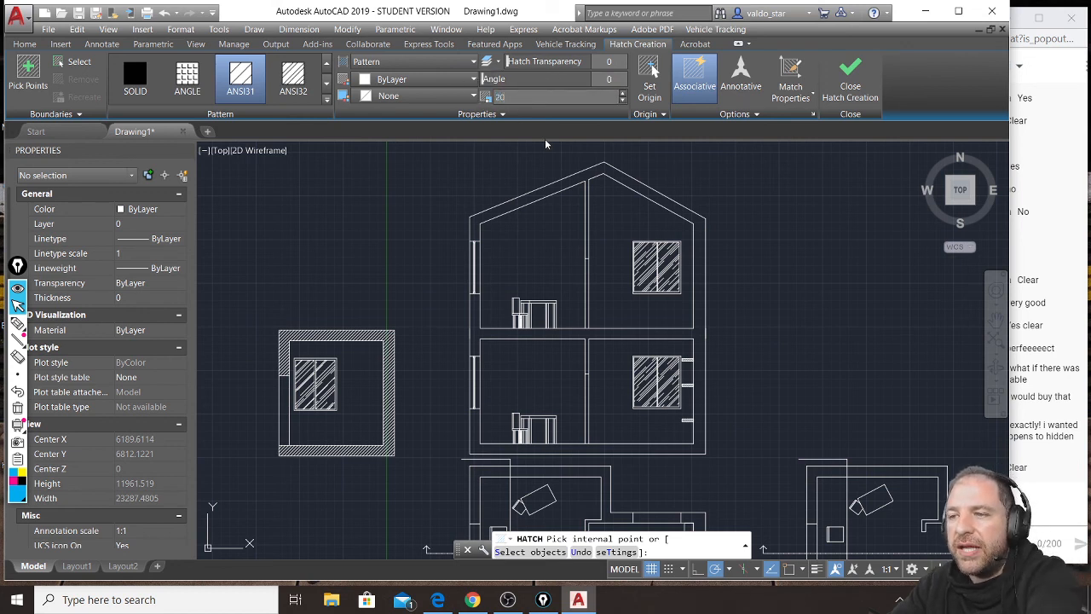
click(572, 180)
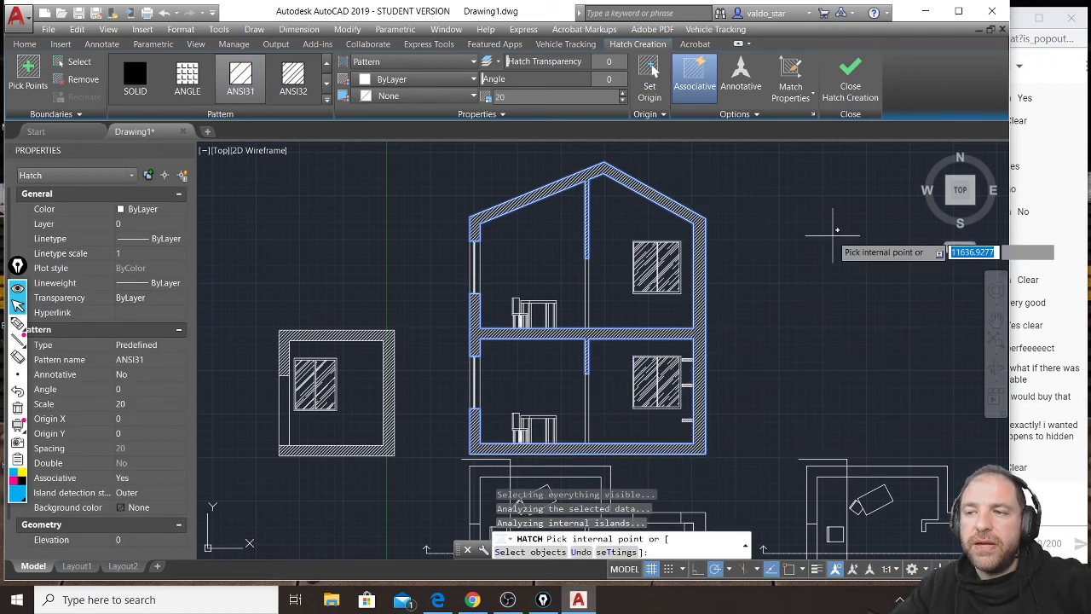
click(851, 81)
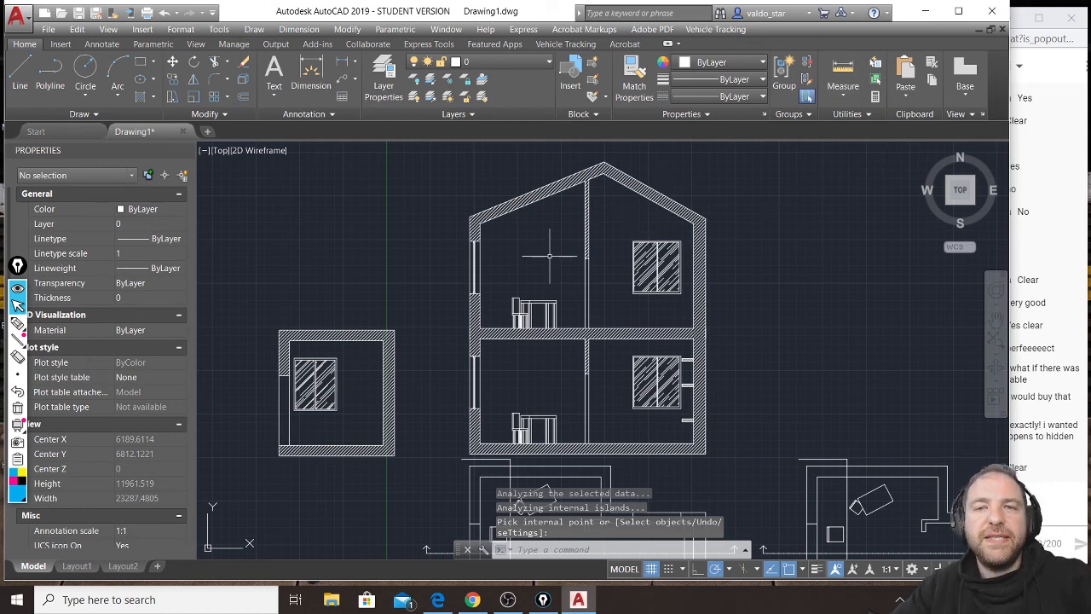
Handwrite "GROUND" beside the lower storey and "1st FLOOR" beside the upper storey of the section as pen annotations.
scroll(588, 231, down, 2)
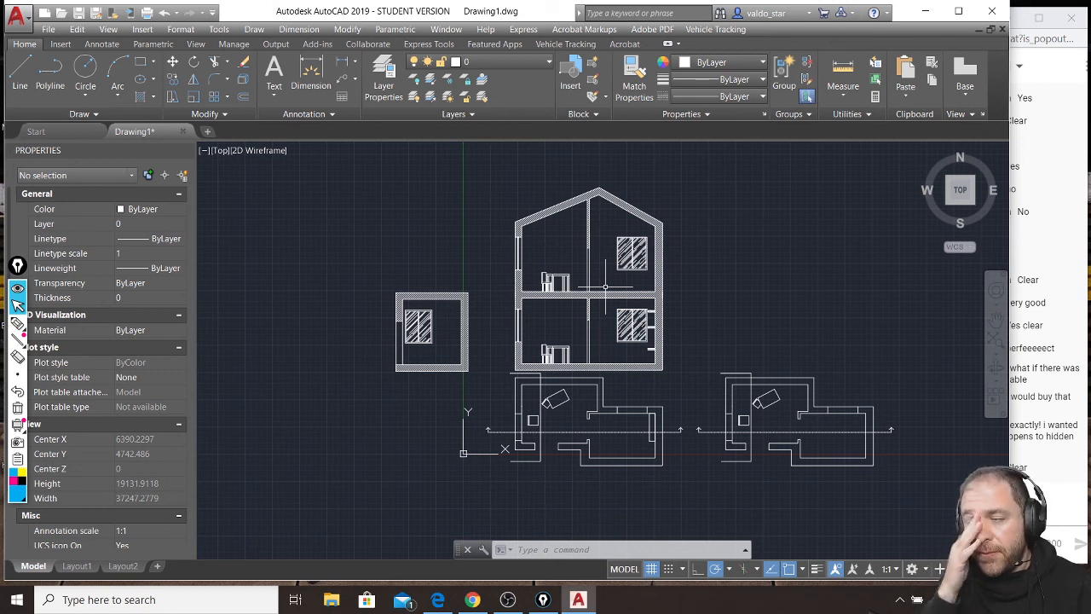
mouse_move(699, 334)
mouse_down()
mouse_move(686, 341)
mouse_move(721, 345)
mouse_move(750, 328)
mouse_move(789, 336)
mouse_move(785, 345)
mouse_up()
mouse_move(703, 235)
mouse_down()
mouse_move(703, 271)
mouse_move(727, 236)
mouse_move(715, 242)
mouse_up()
mouse_move(734, 224)
mouse_down()
mouse_move(732, 242)
mouse_move(741, 228)
mouse_up()
mouse_move(757, 236)
mouse_down()
mouse_move(756, 271)
mouse_move(770, 248)
mouse_up()
mouse_move(754, 238)
mouse_down()
mouse_move(779, 233)
mouse_move(791, 264)
mouse_up()
drag(801, 247, 827, 268)
drag(828, 238, 846, 264)
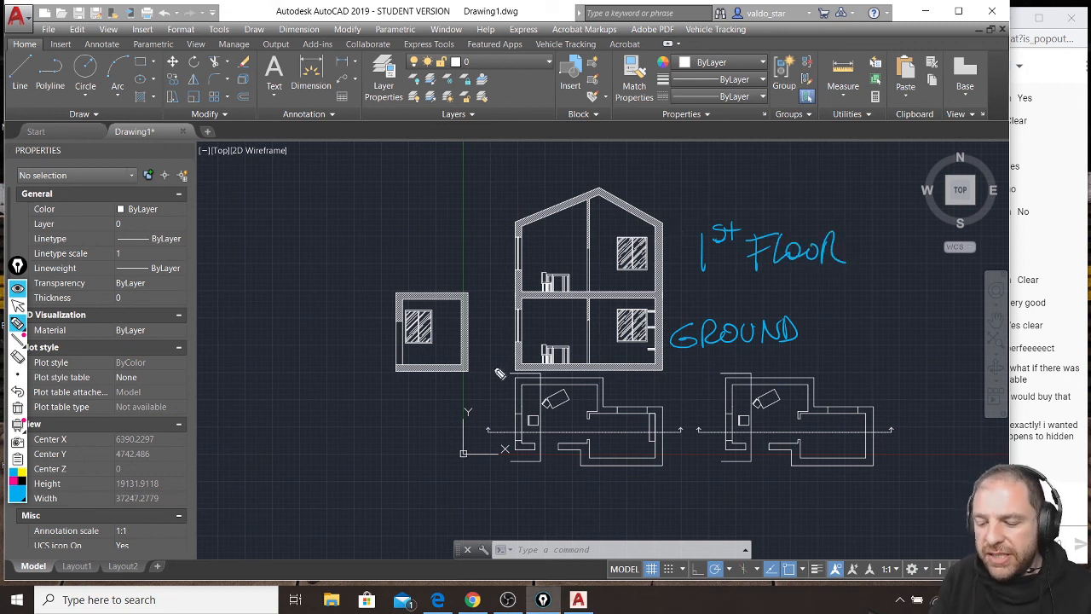
Sketch pen lines at the section's base and roof ridge, with a vertical double-headed arrow marking the full height between them.
drag(476, 375, 733, 368)
mouse_move(663, 367)
mouse_down()
mouse_move(510, 371)
mouse_move(747, 374)
mouse_move(568, 372)
mouse_move(602, 369)
mouse_up()
mouse_move(480, 193)
mouse_down()
mouse_move(728, 187)
mouse_move(508, 267)
mouse_up()
drag(516, 220, 492, 219)
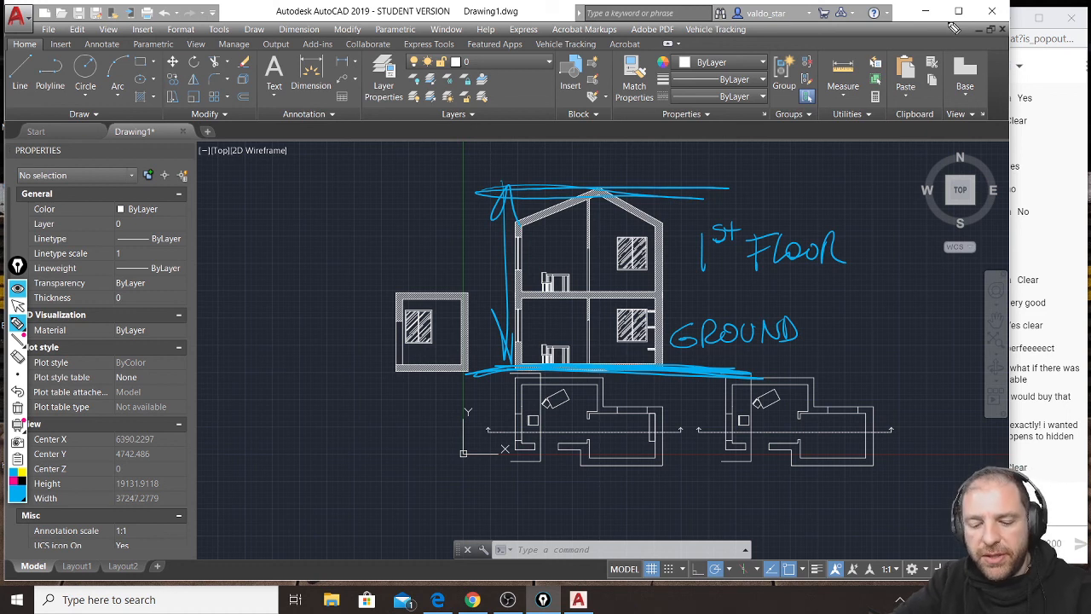
Bring the YouTube live chat window to the front, and switch to OBS.
click(1021, 7)
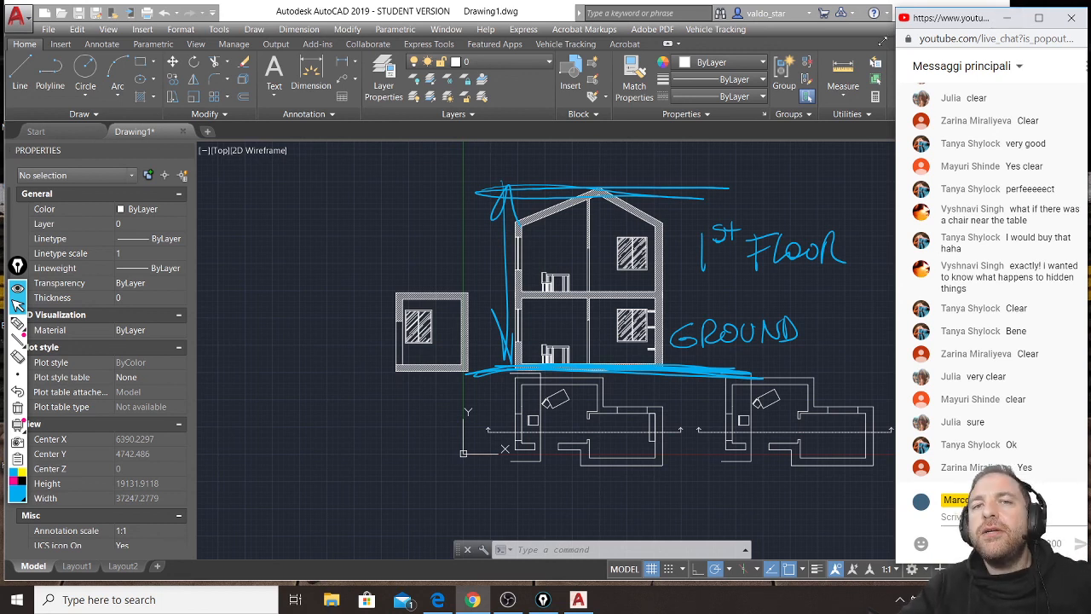
mouse_move(510, 602)
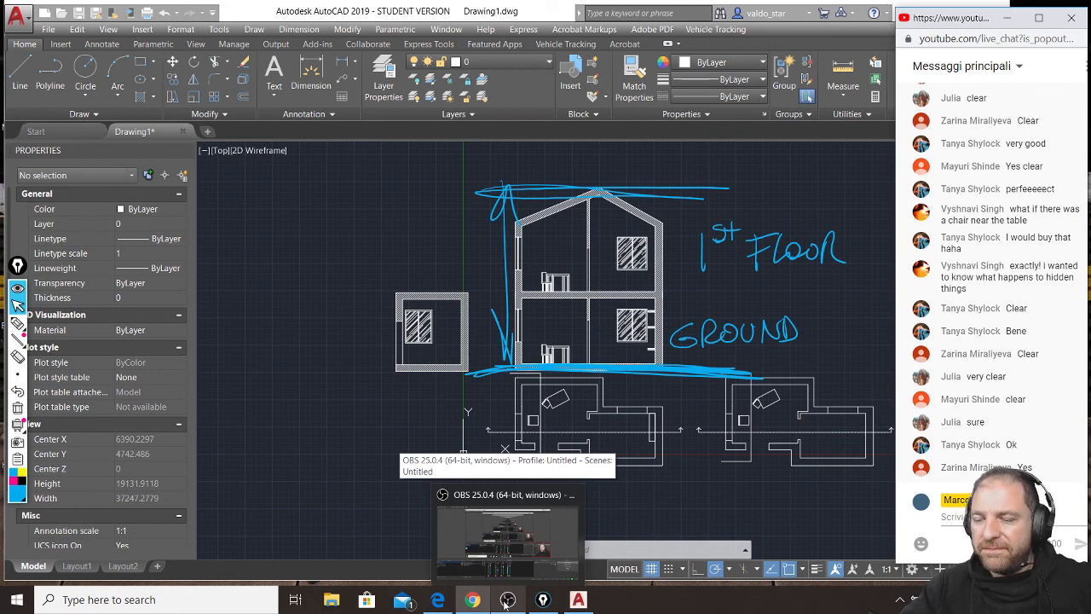
click(507, 601)
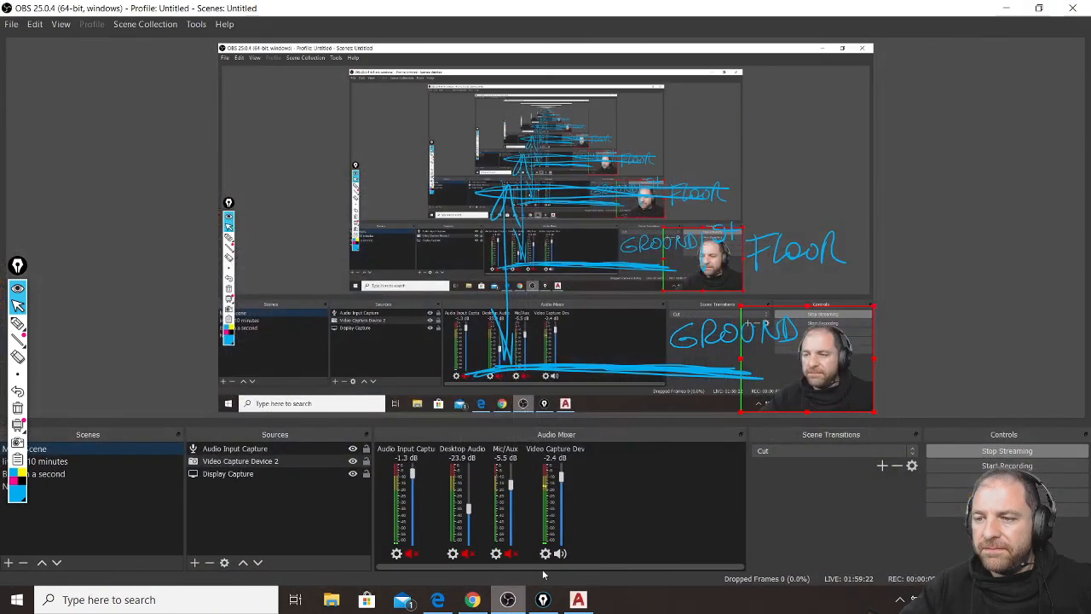